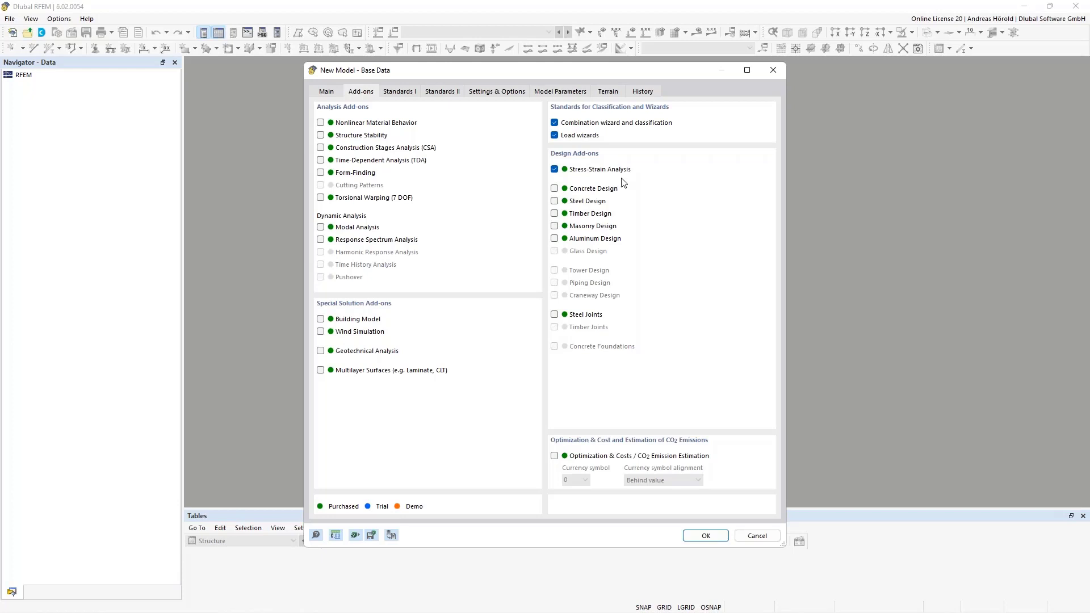
# Review the add-ons and activated standards in the new model's base data, and create the model
pyautogui.click(395, 93)
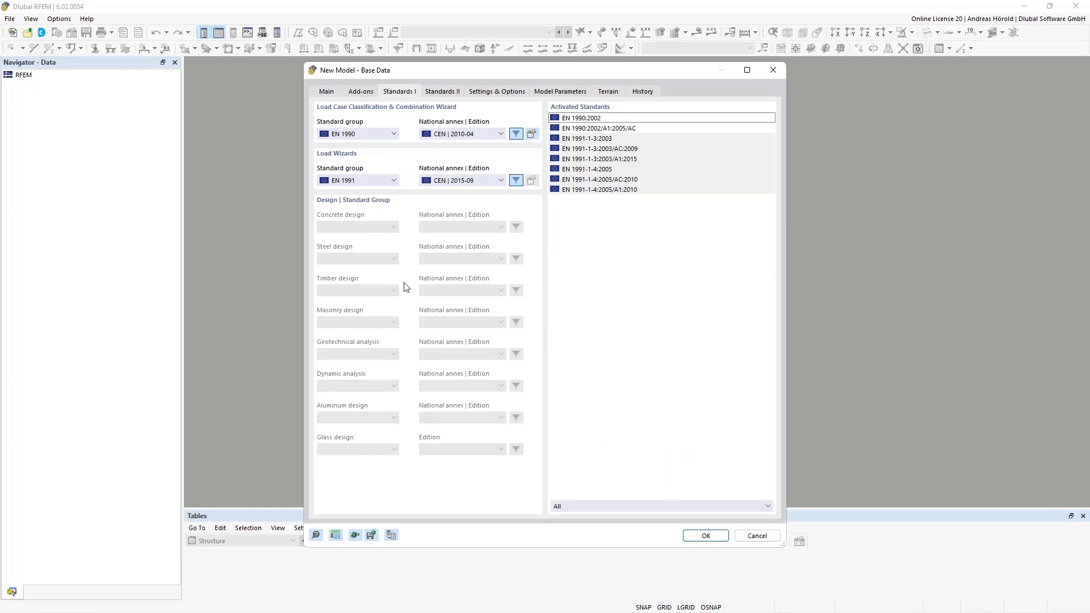
pyautogui.click(359, 92)
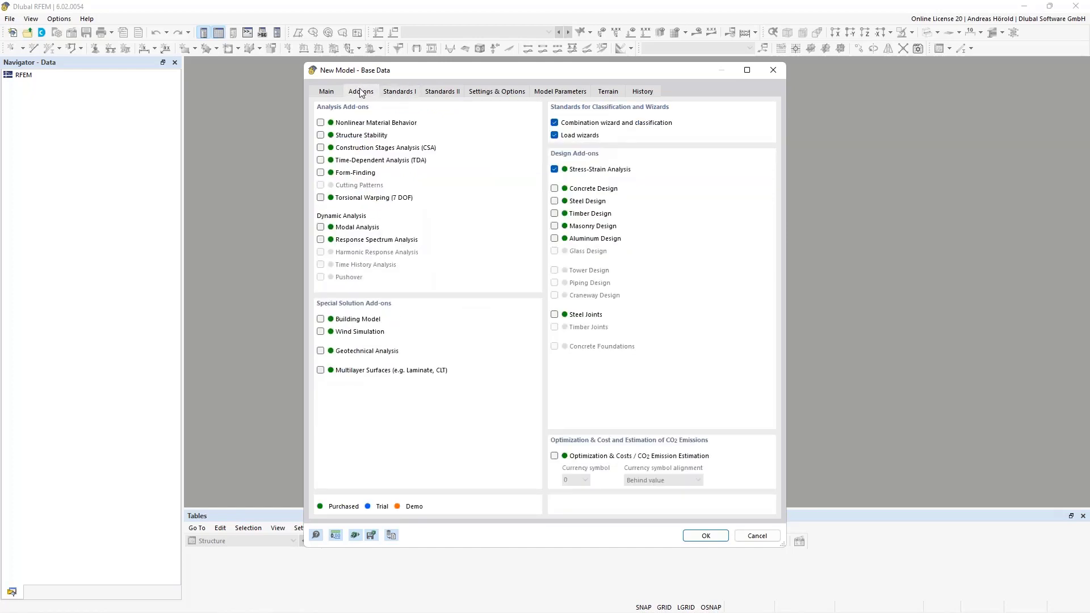
pyautogui.click(398, 92)
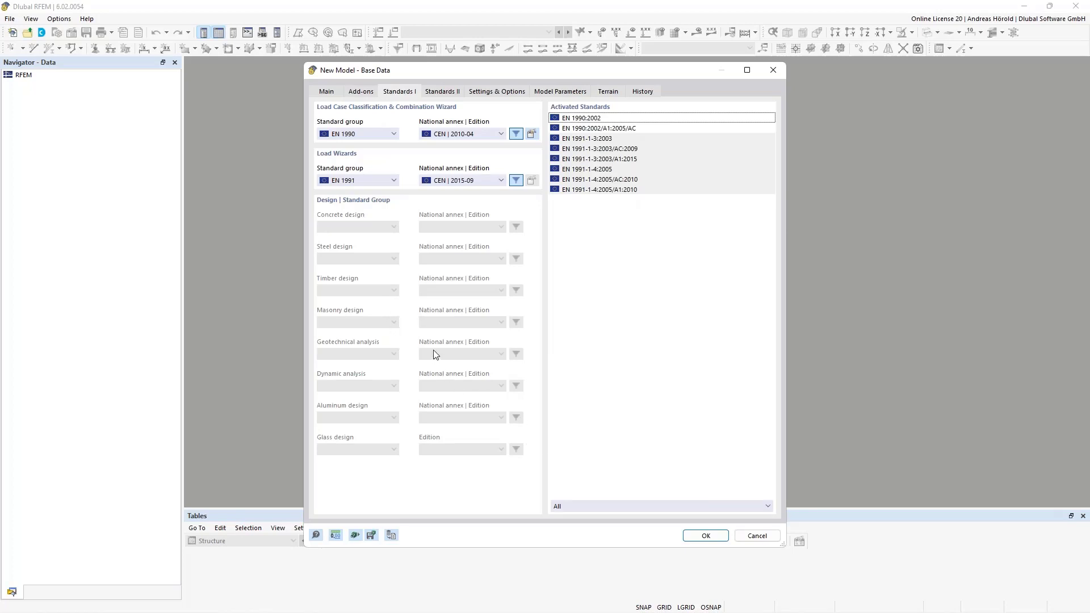
pyautogui.click(702, 535)
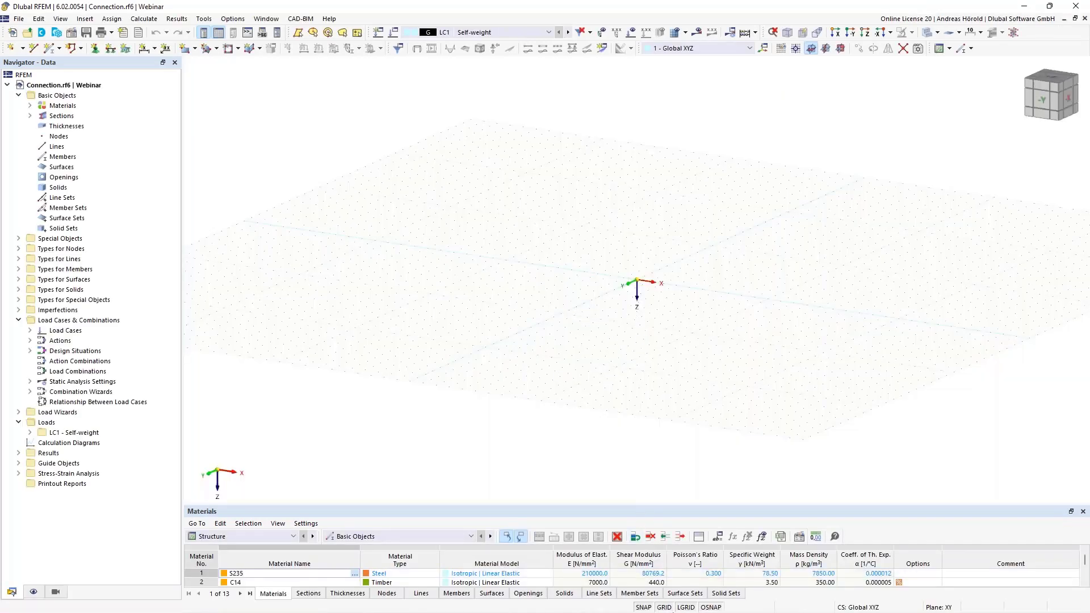
# Set the model's length unit to cm from the work plane grid settings
pyautogui.rightClick(664, 607)
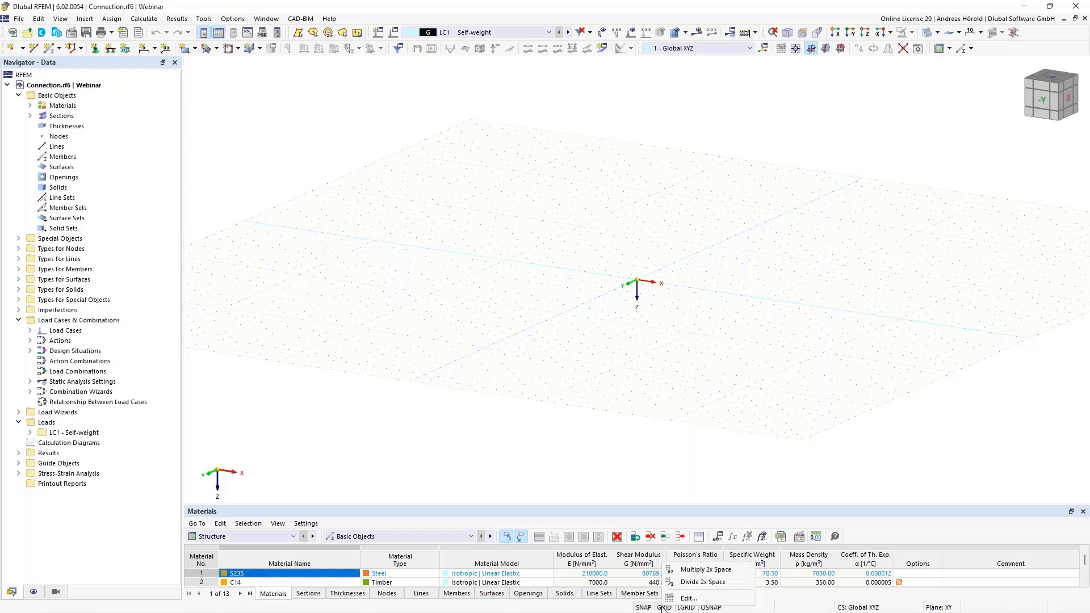
pyautogui.click(688, 598)
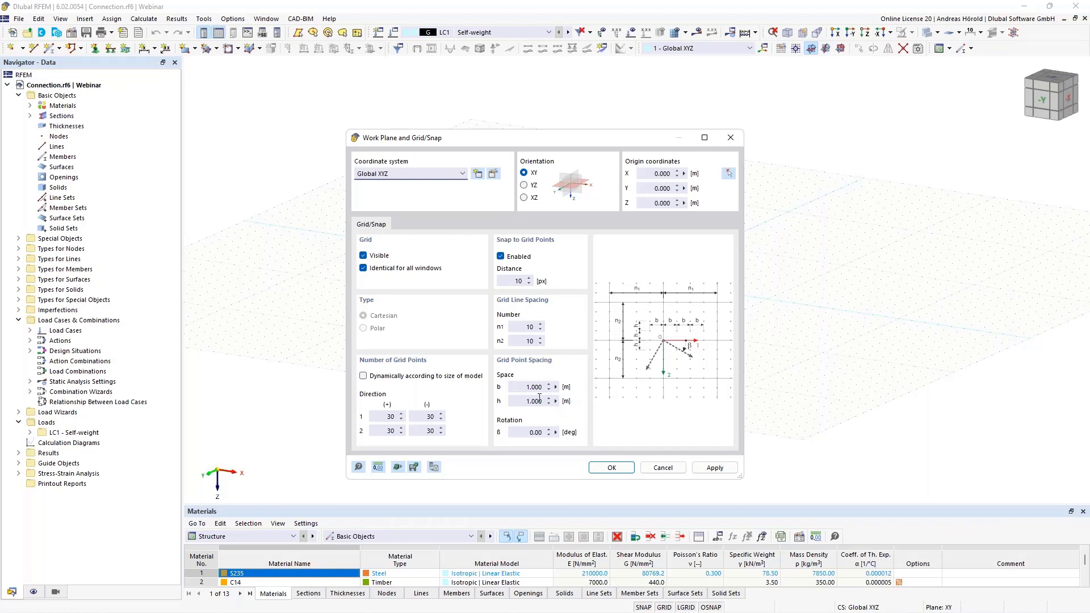
pyautogui.click(376, 467)
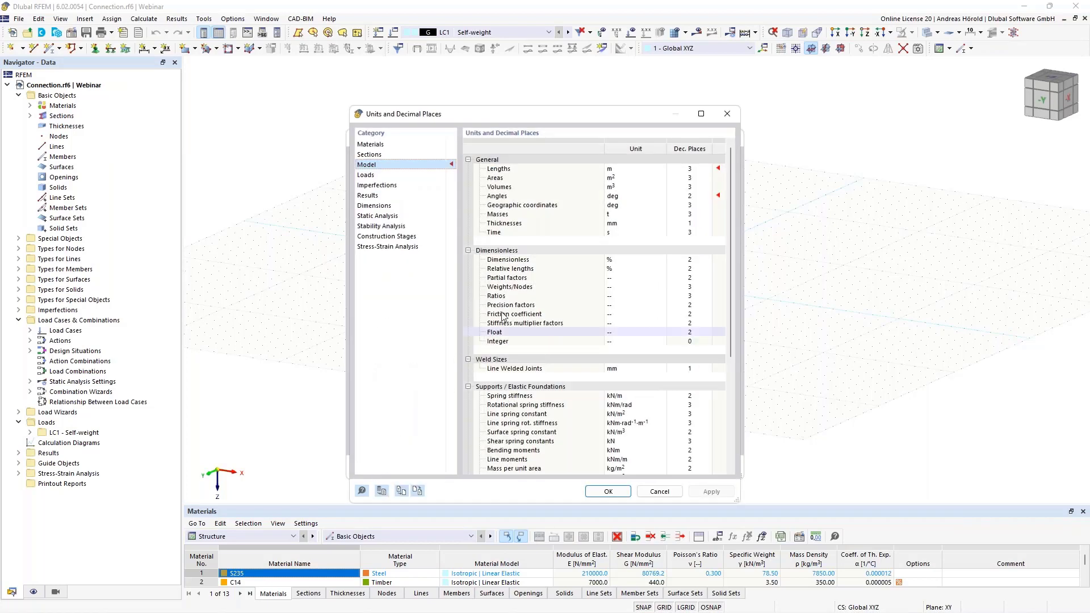
pyautogui.click(630, 170)
pyautogui.click(630, 170)
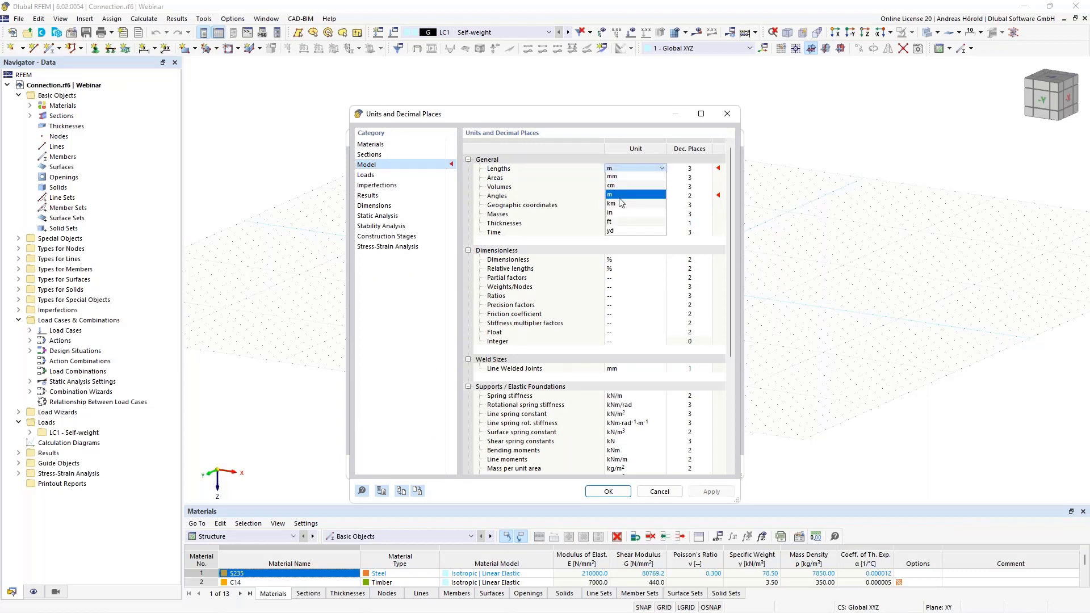
pyautogui.click(623, 185)
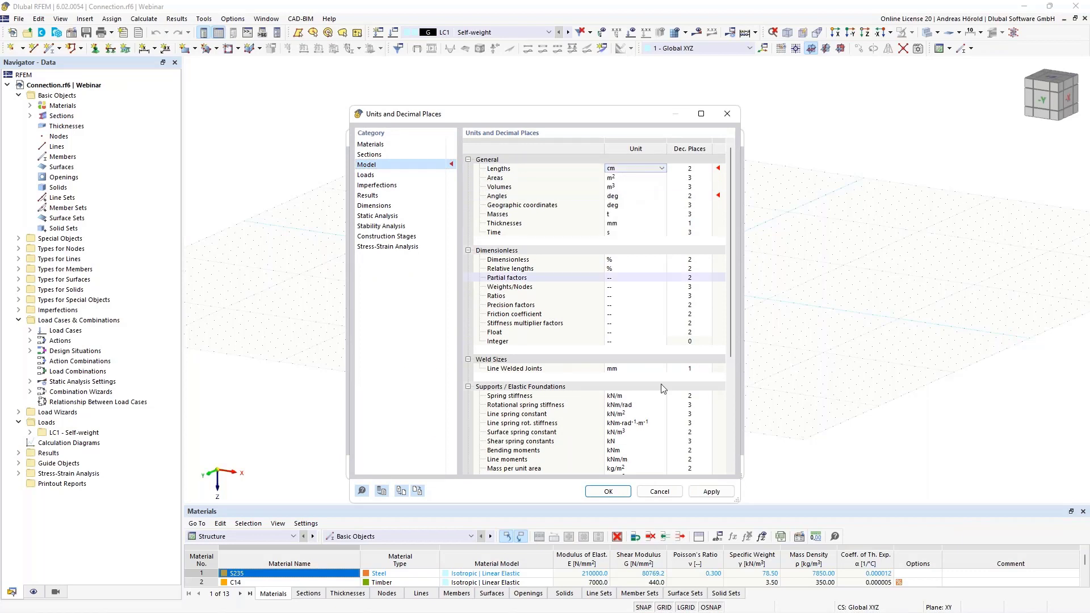
pyautogui.click(608, 491)
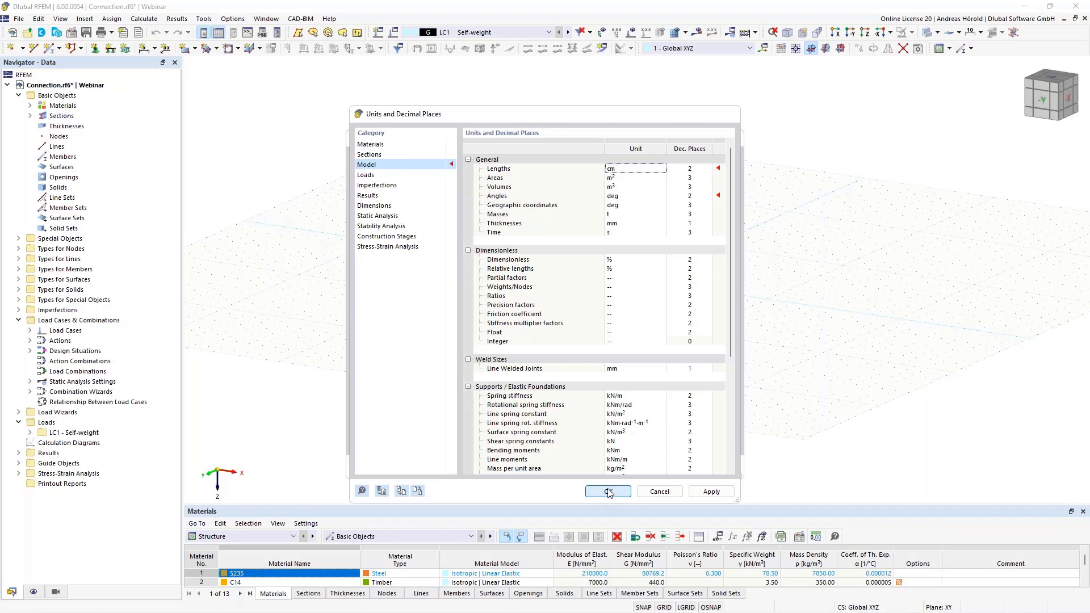
# Set the work plane's grid point spacing b and h to 1 cm each and accept the grid settings
pyautogui.doubleClick(520, 385)
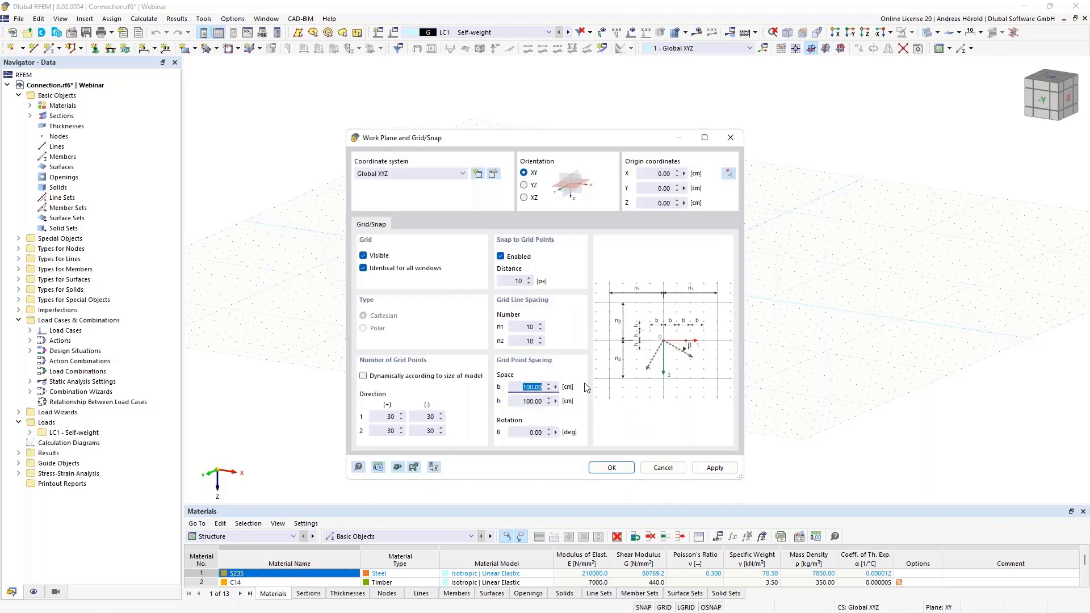
pyautogui.write('1')
pyautogui.doubleClick(516, 400)
pyautogui.write('1')
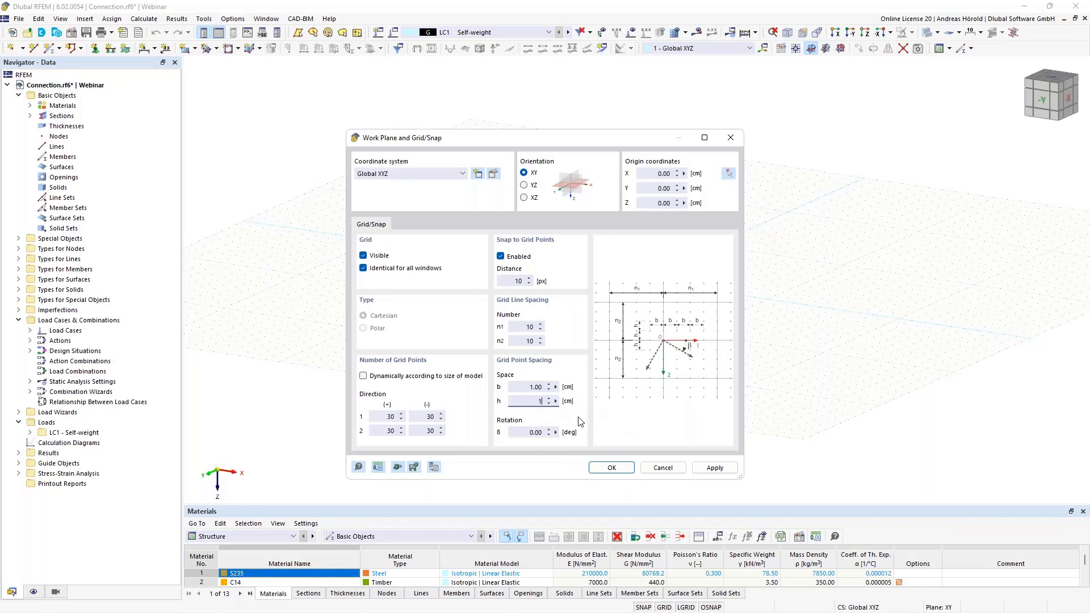
pyautogui.click(612, 467)
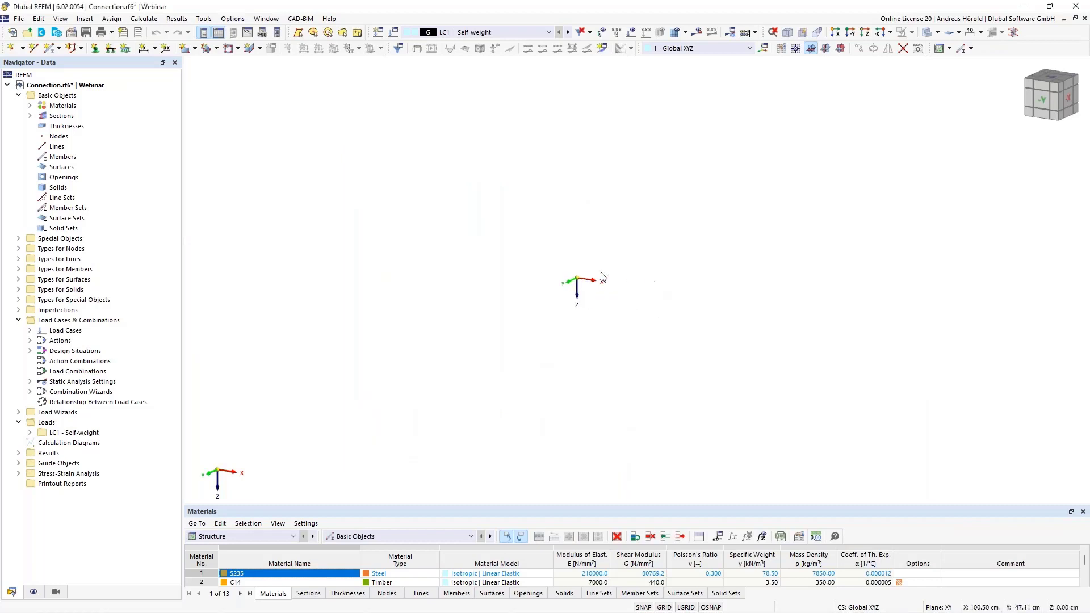
# Make XZ the current work plane and view the model in reverse Y-direction
pyautogui.scroll(5, 556, 268)
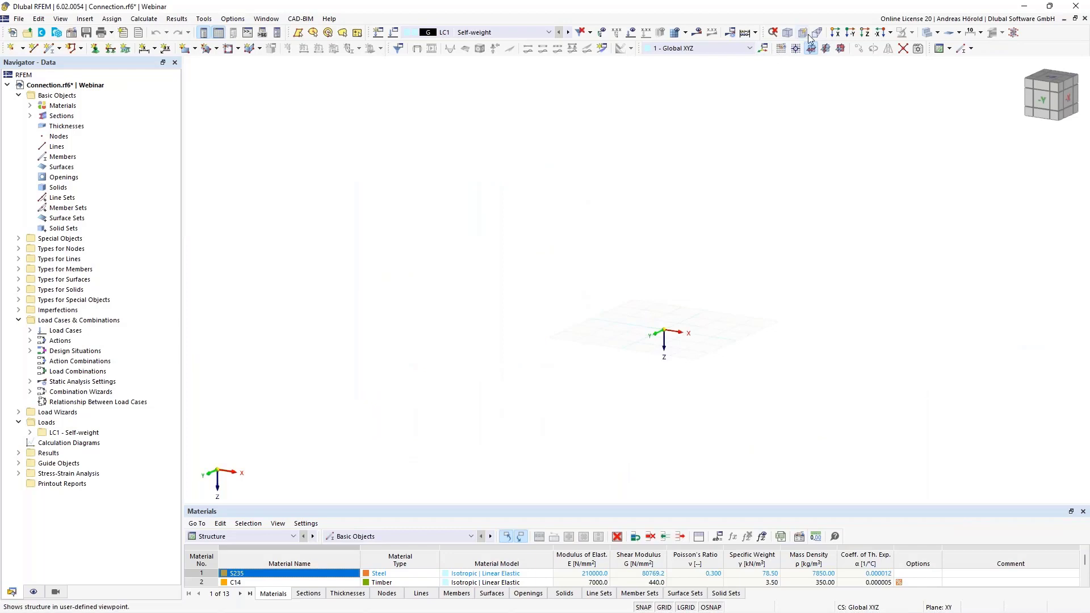
pyautogui.click(839, 47)
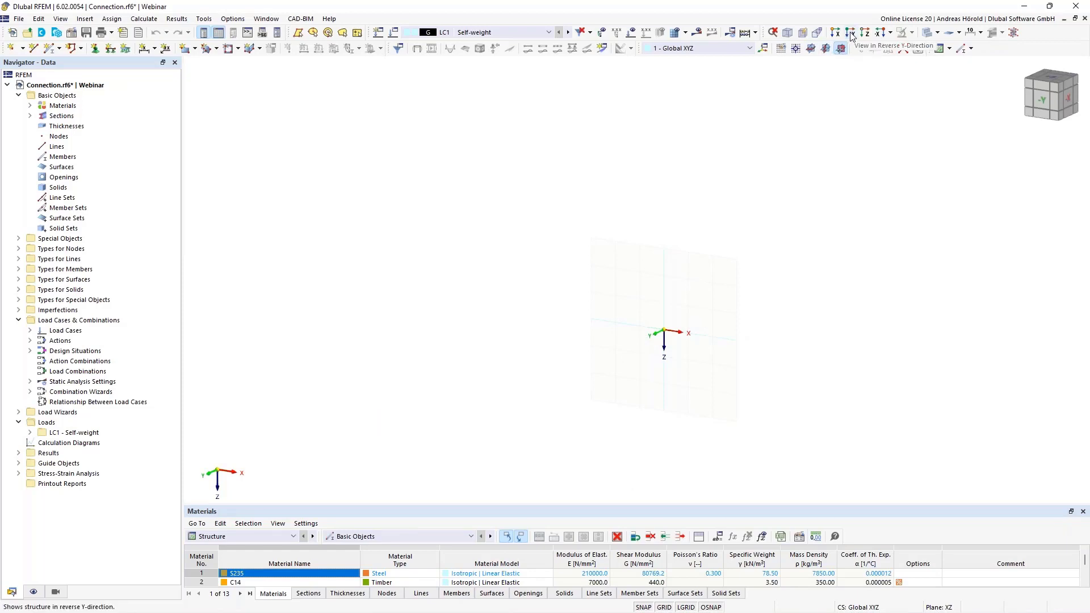
pyautogui.click(850, 34)
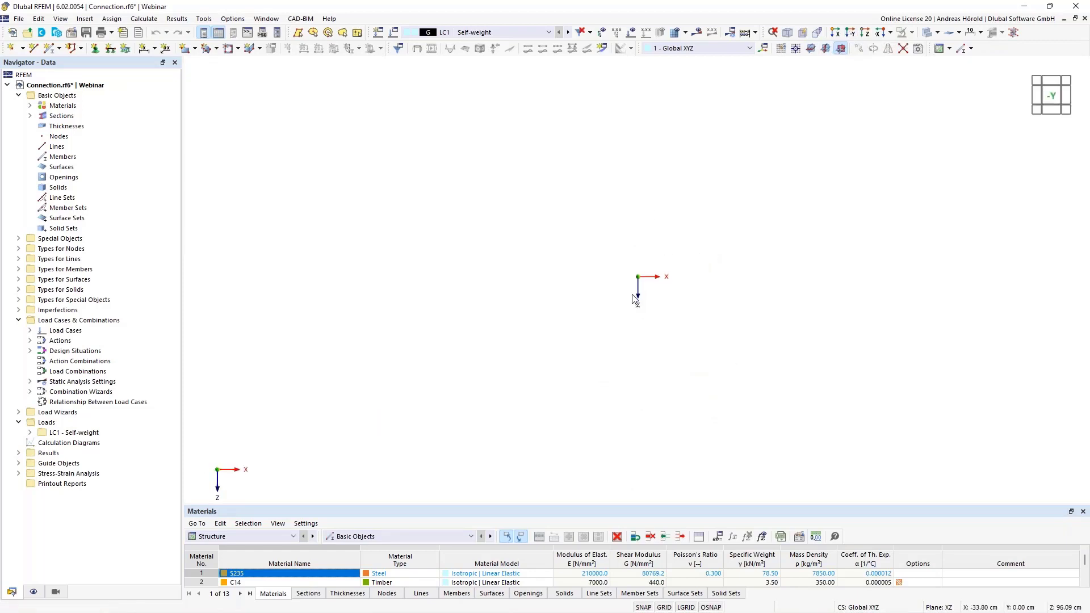
pyautogui.scroll(8, 632, 295)
pyautogui.scroll(9, 673, 201)
pyautogui.scroll(5, 615, 237)
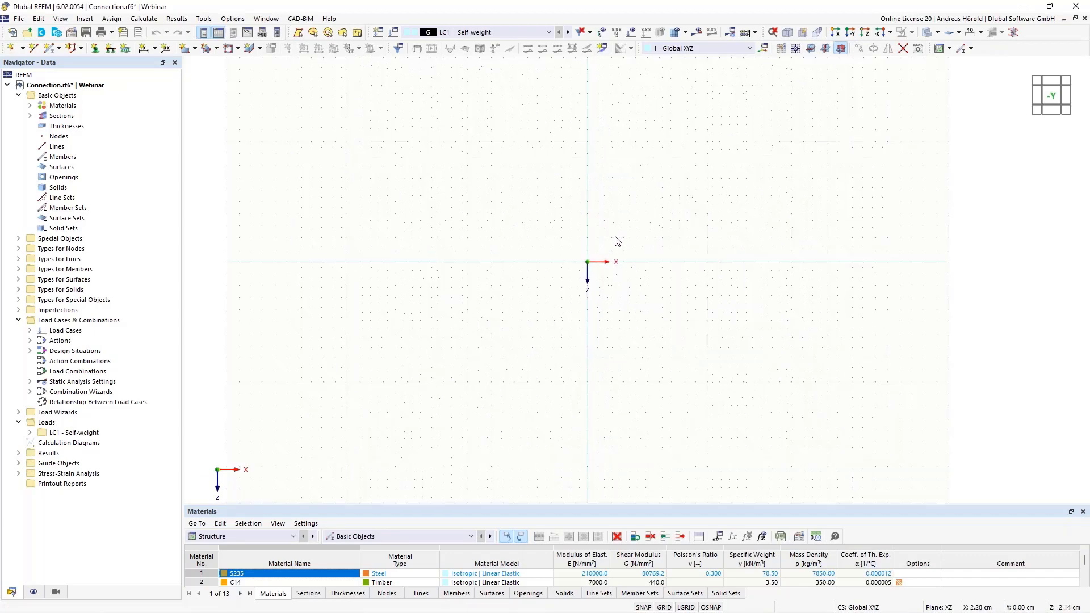
pyautogui.moveTo(617, 242); pyautogui.dragTo(492, 426, button='middle')
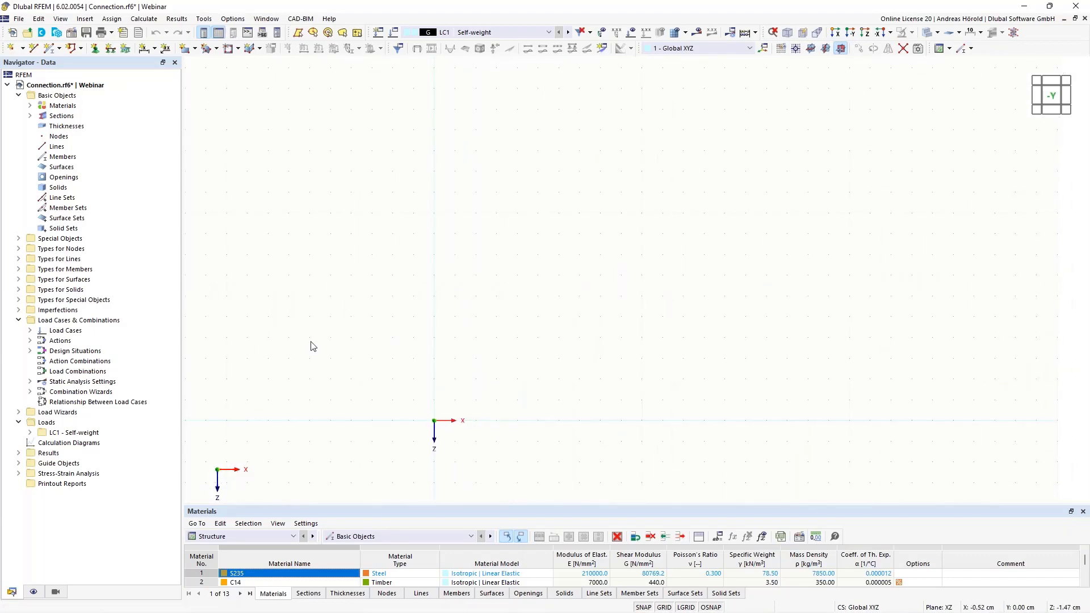
# Draw three connected single lines in the XZ plane from X 10, Z 0 through the origin and X 0, Z -10 to X 10, Z -10 cm
pyautogui.click(34, 48)
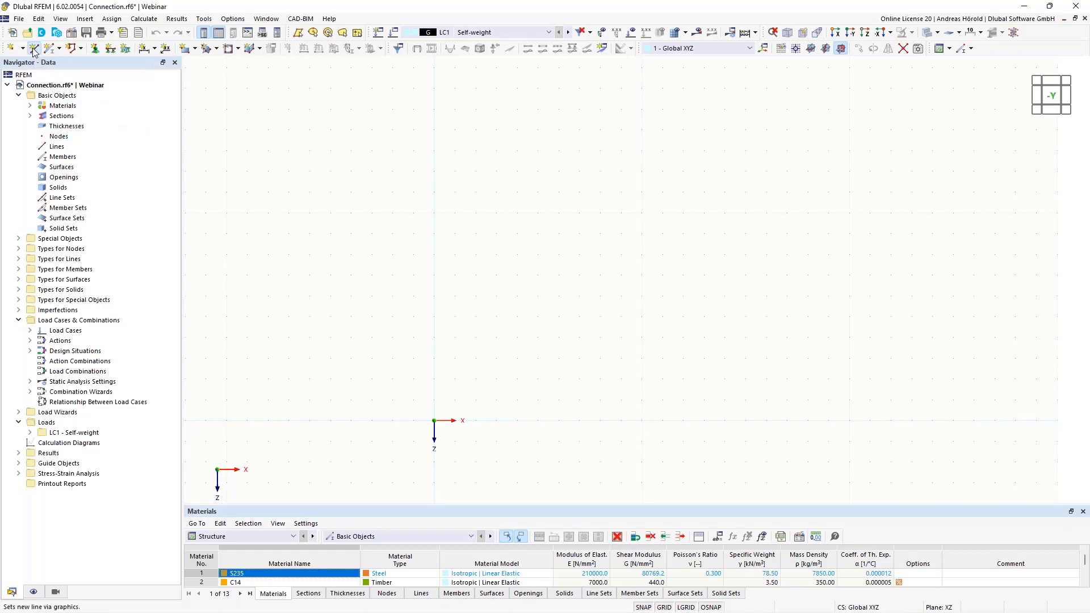
pyautogui.click(641, 420)
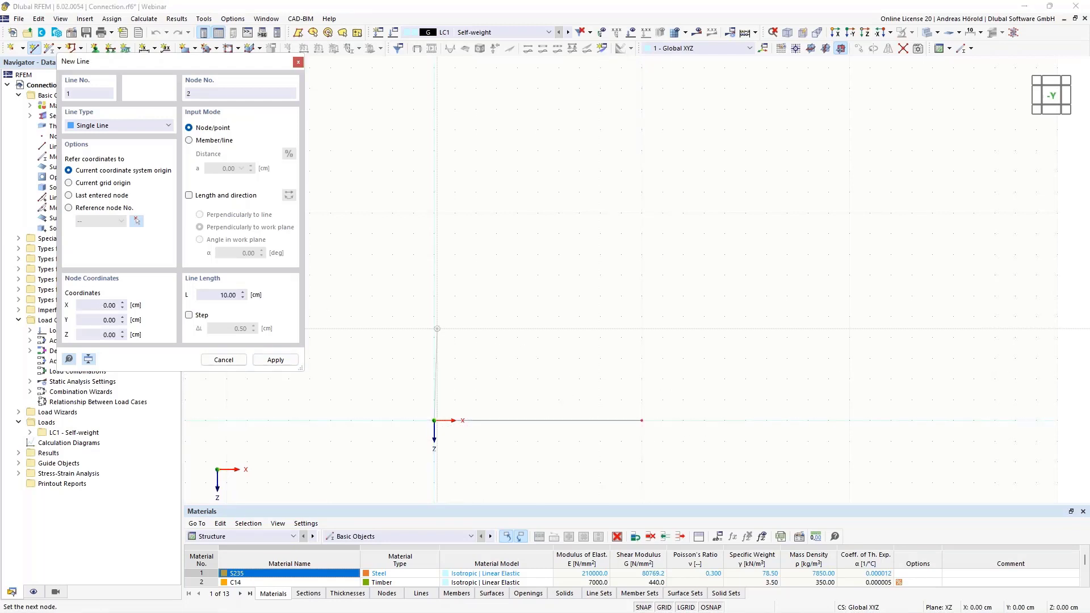
pyautogui.click(434, 212)
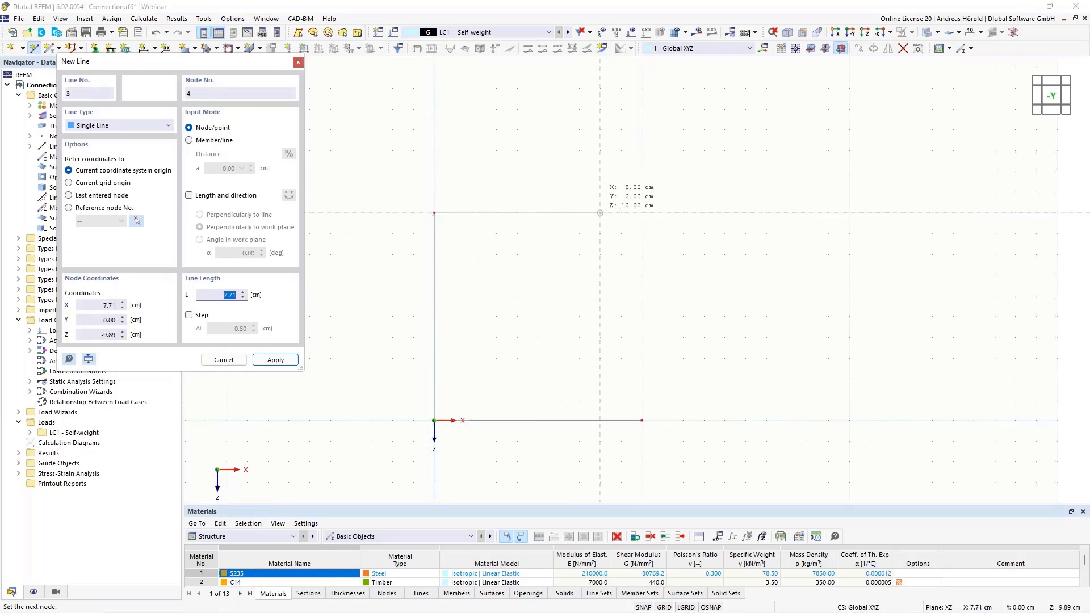
pyautogui.click(641, 213)
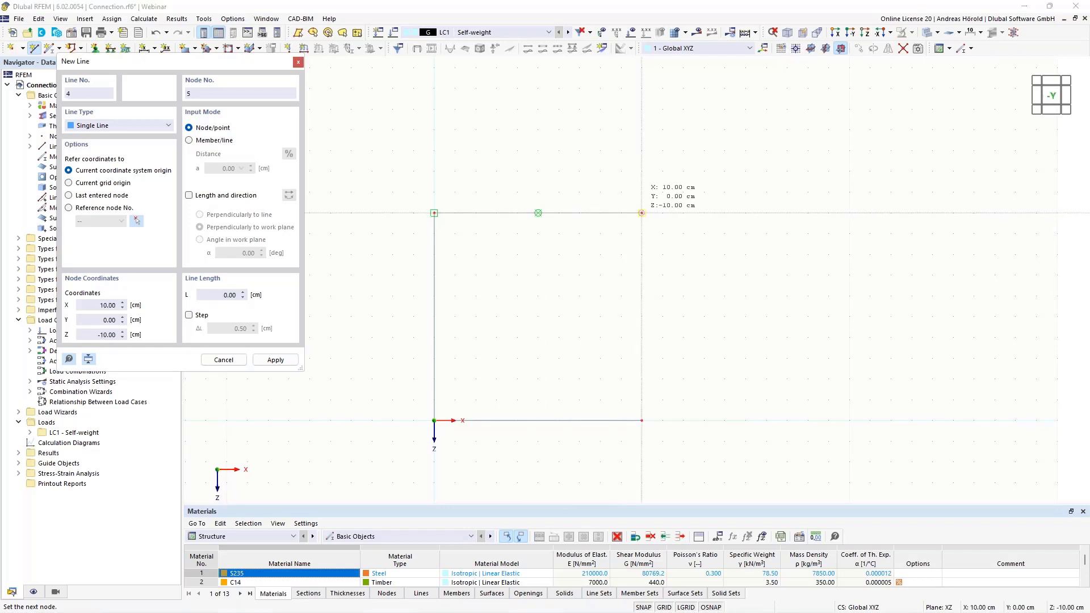
# Close the outline with an arc from X 10, Z -10 through X 15, Z -5 to X 10, Z 0 cm
pyautogui.click(118, 126)
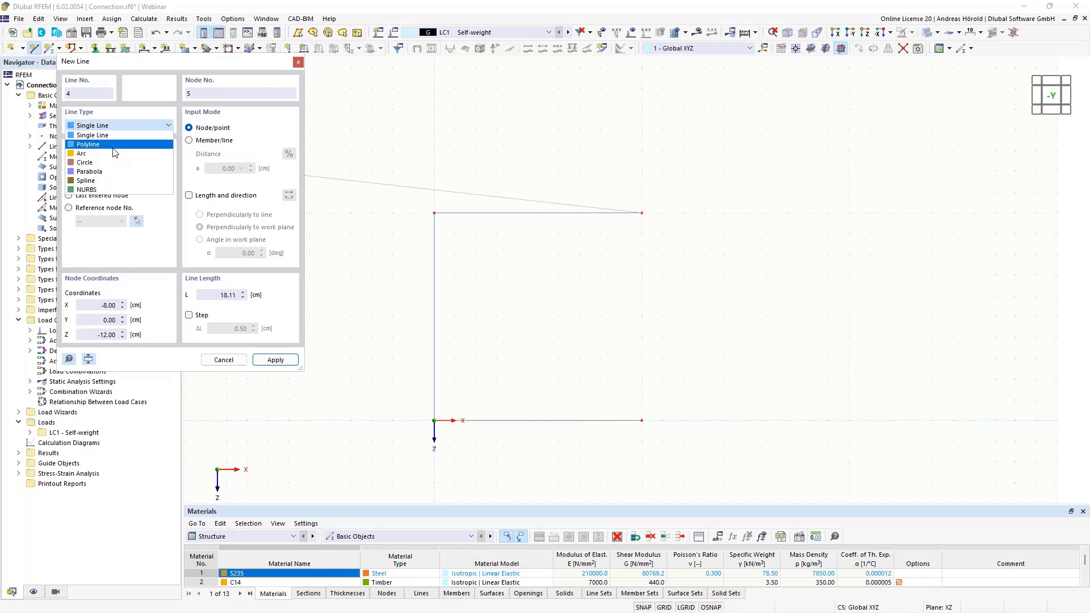
pyautogui.click(115, 154)
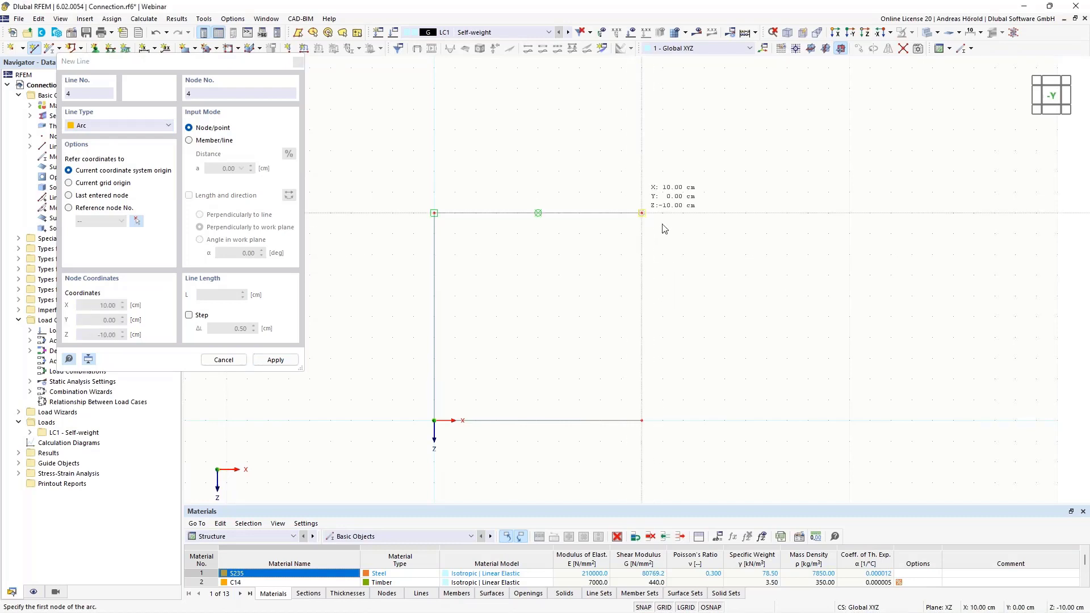
pyautogui.click(642, 213)
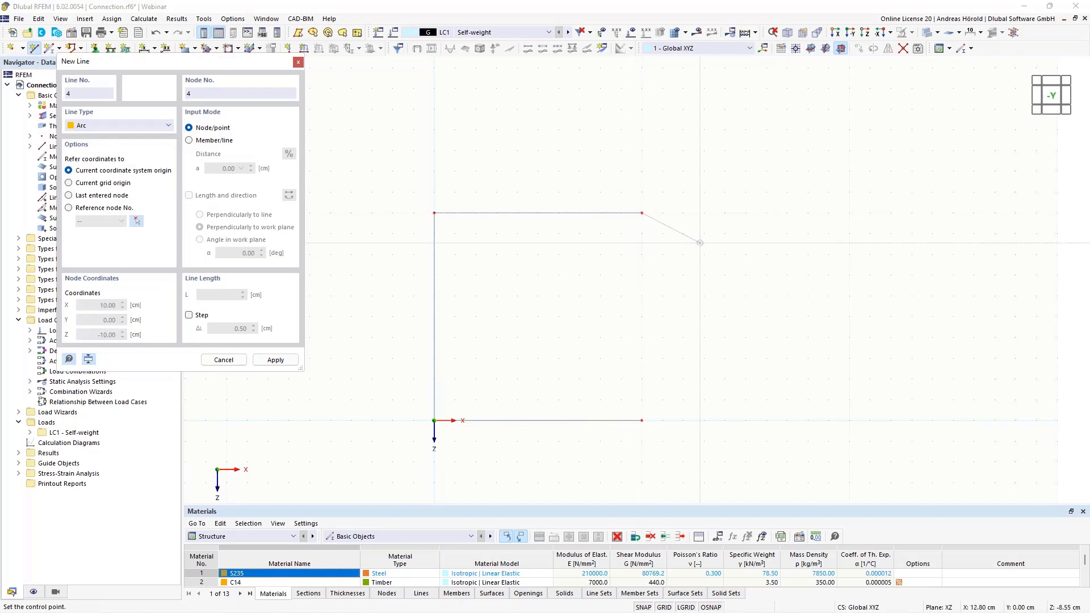
pyautogui.click(745, 316)
pyautogui.click(724, 408)
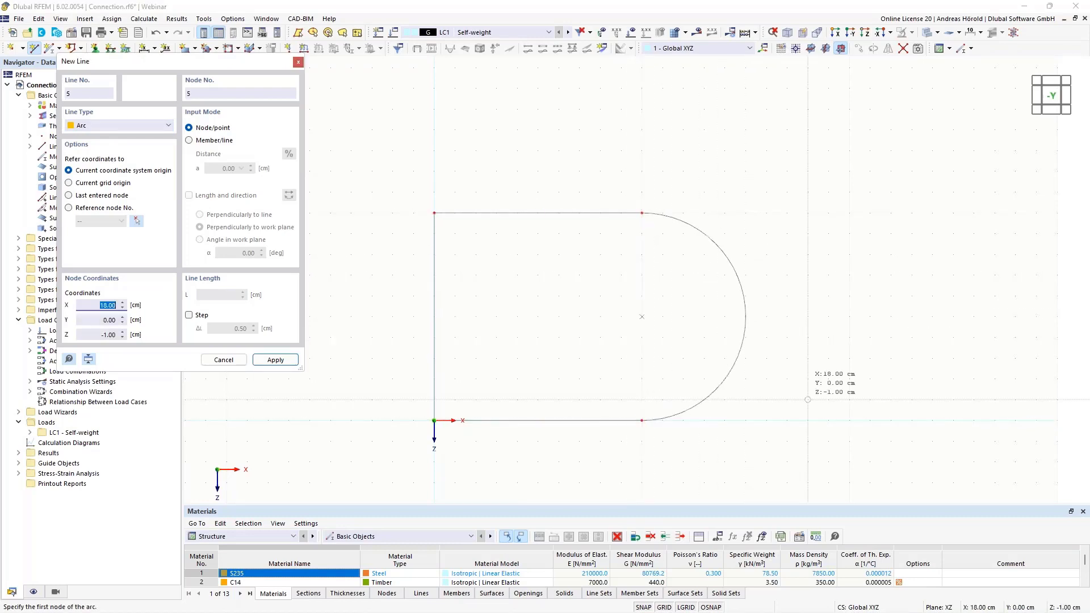
pyautogui.press('Escape')
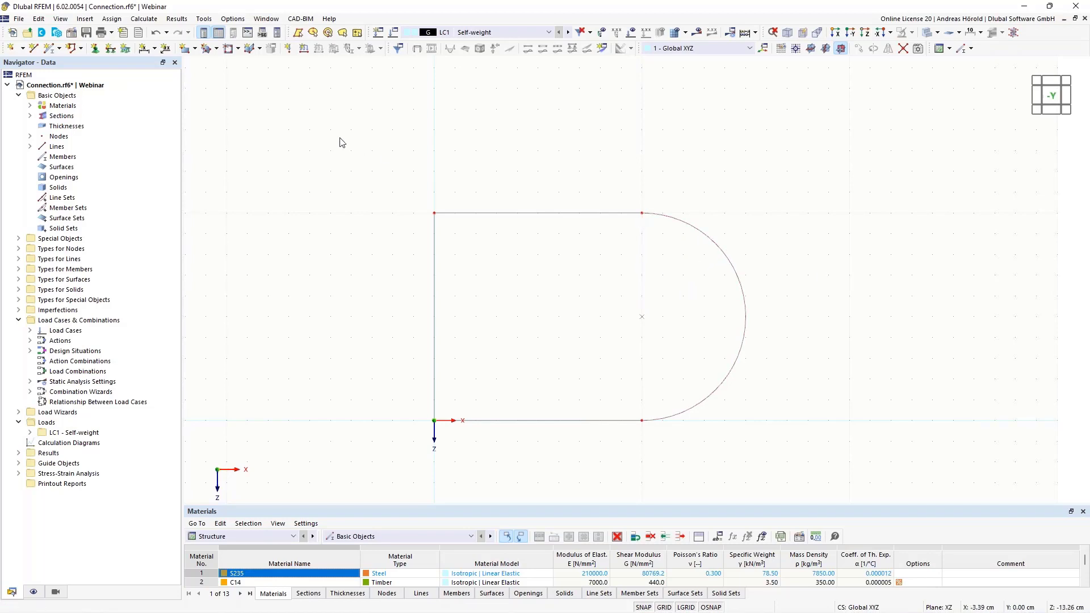
# Start a surface by boundary lines and define a new uniform thickness of 1 mm for it
pyautogui.click(196, 50)
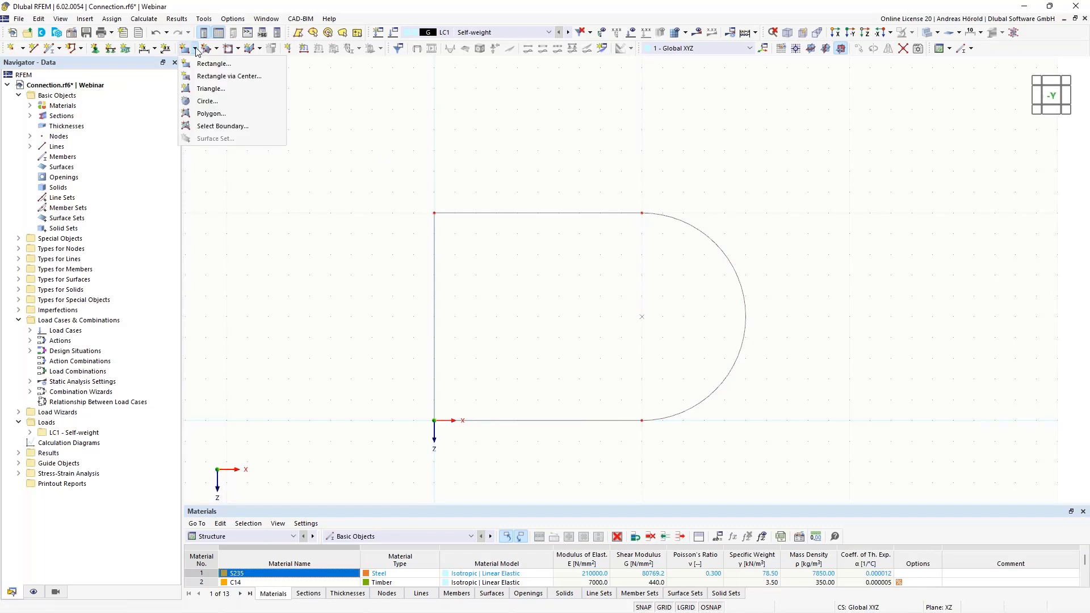
pyautogui.click(224, 126)
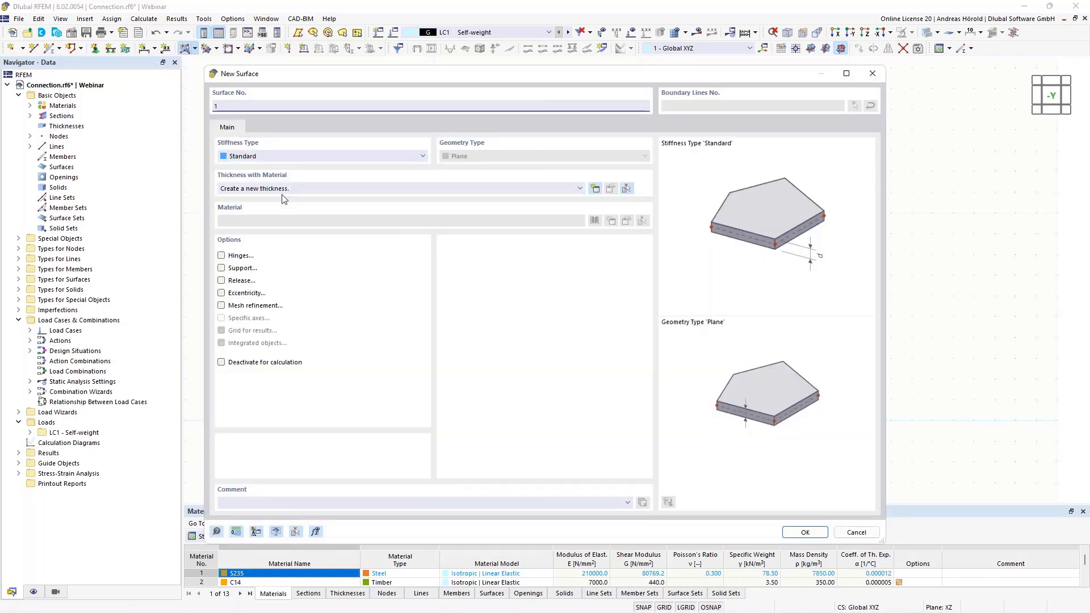
pyautogui.click(595, 189)
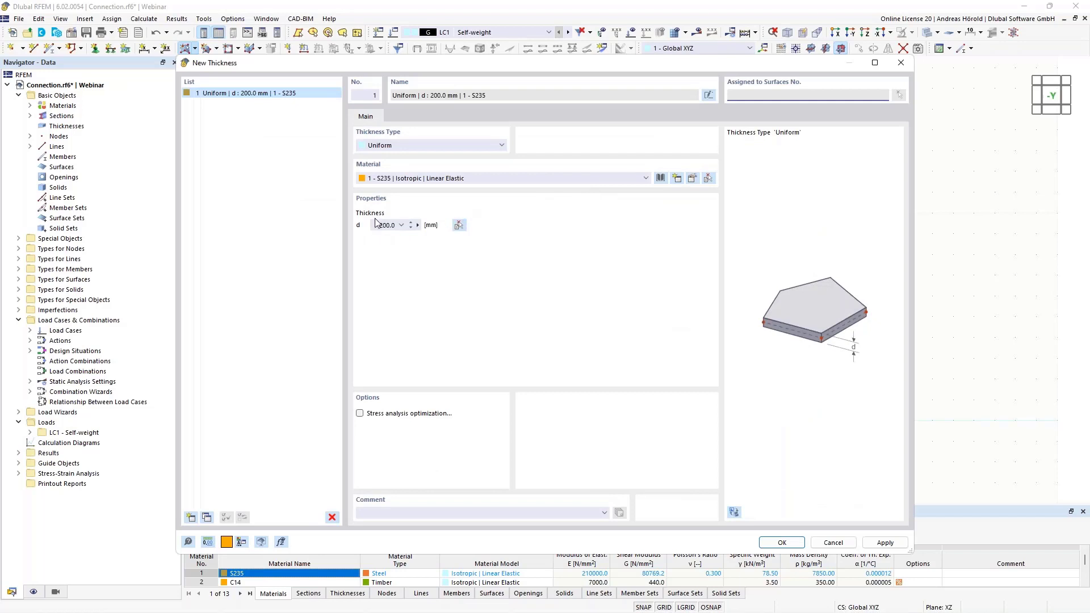
pyautogui.click(376, 227)
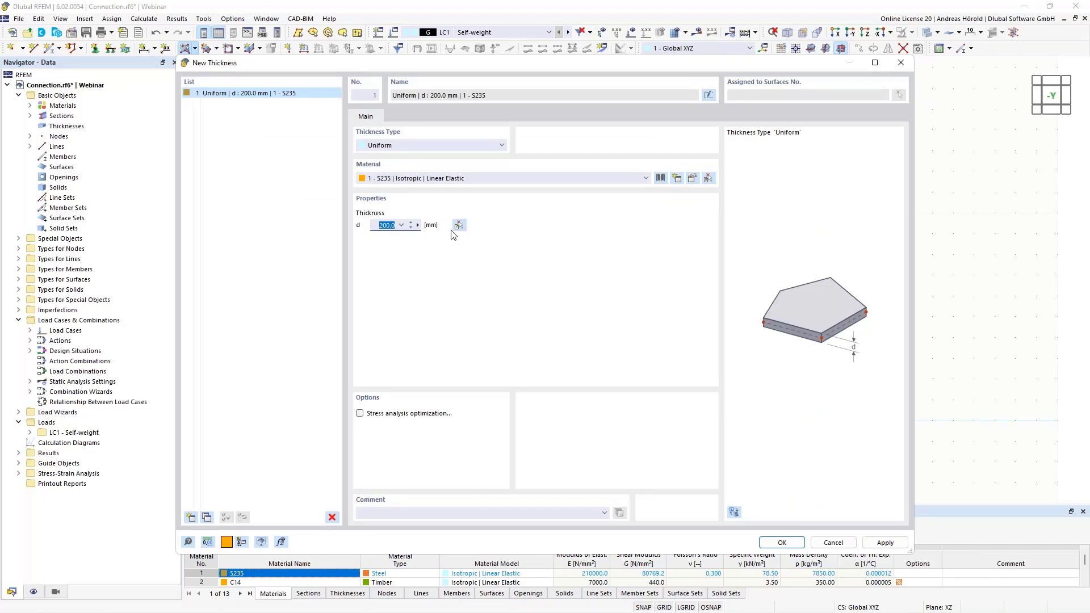
pyautogui.write('1')
# Choose steel S235 from the material library as the thickness's material and accept the material settings
pyautogui.click(691, 180)
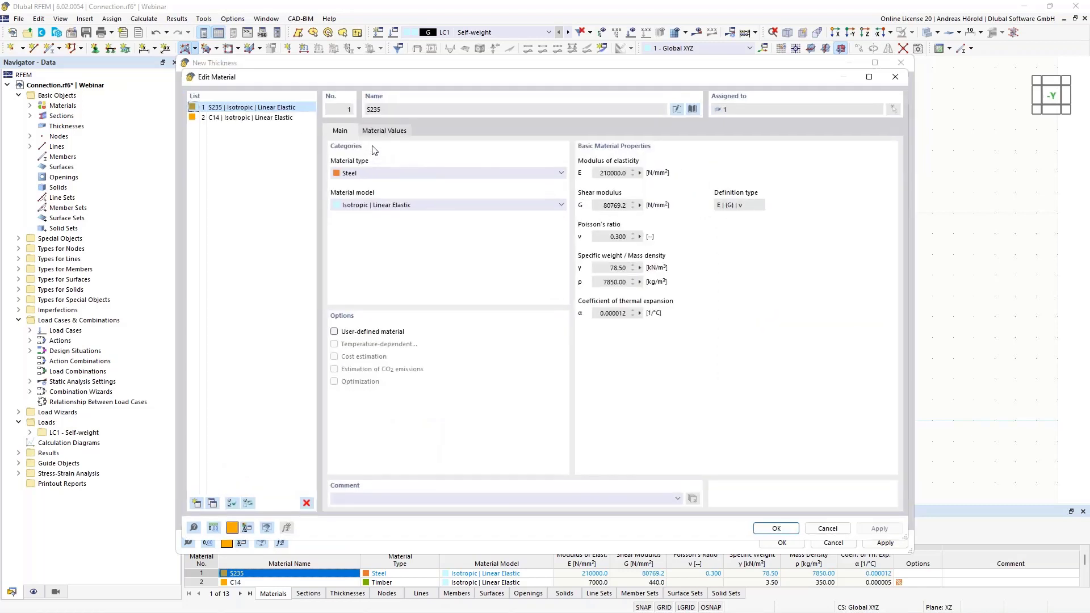
pyautogui.click(692, 109)
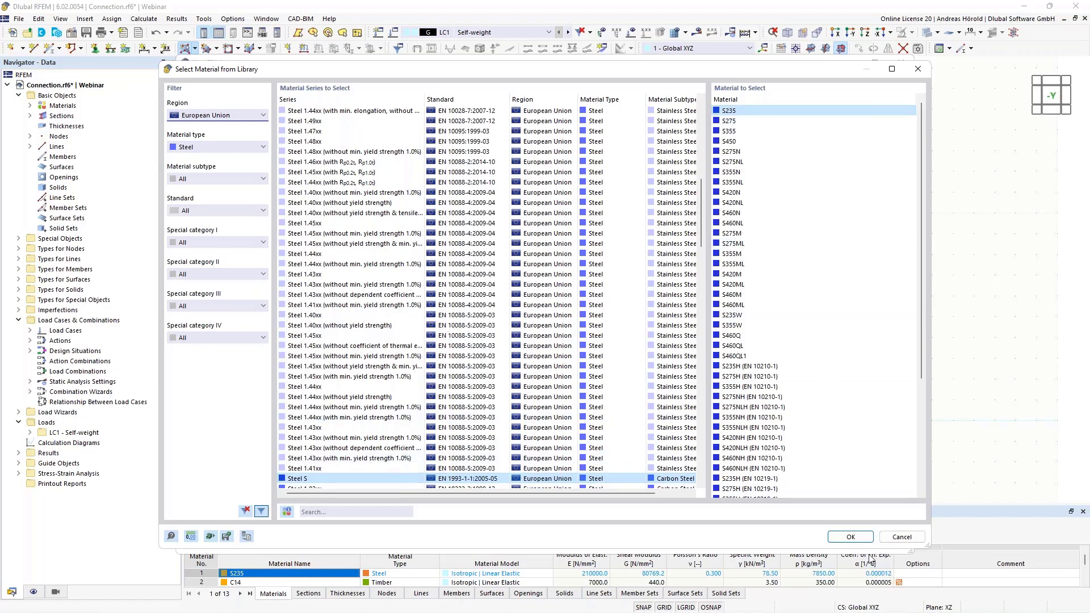
pyautogui.click(849, 537)
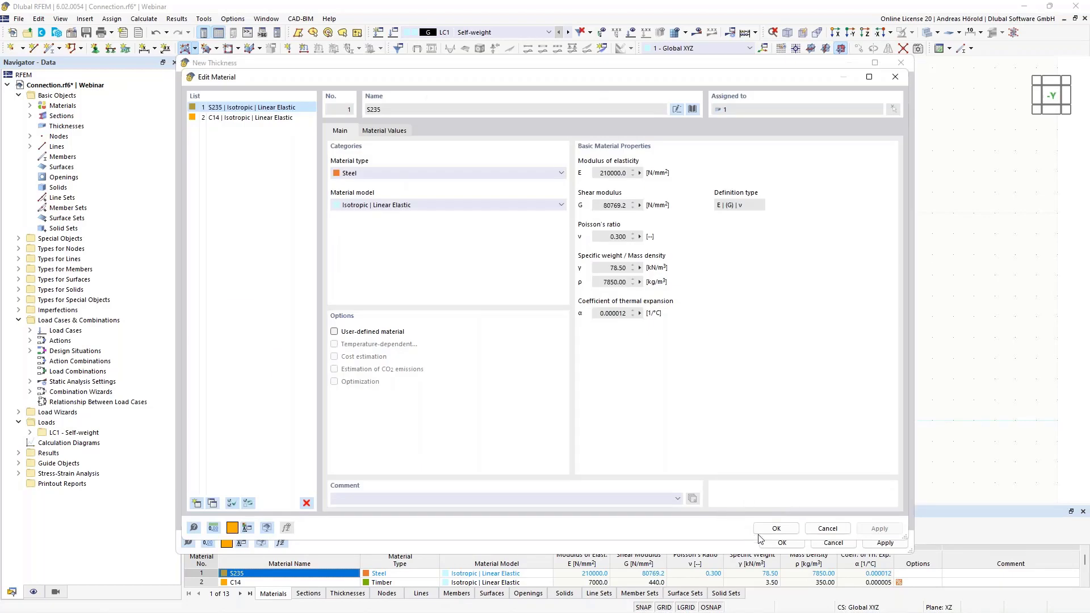
pyautogui.click(782, 532)
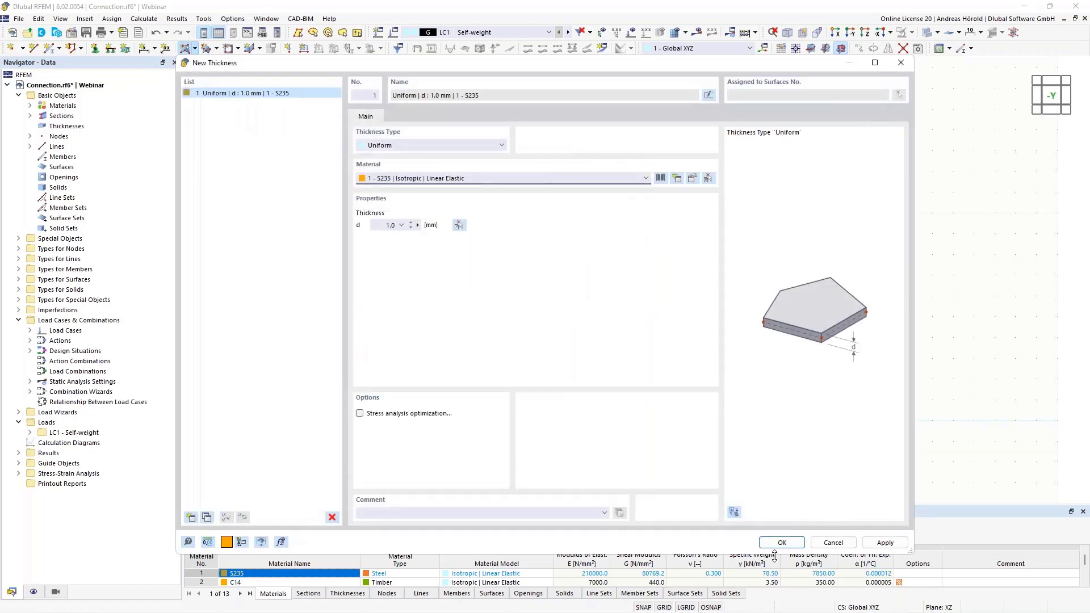
# Accept the 1 mm S235 thickness and create a standard plane surface from the closed round-ended outline
pyautogui.click(779, 543)
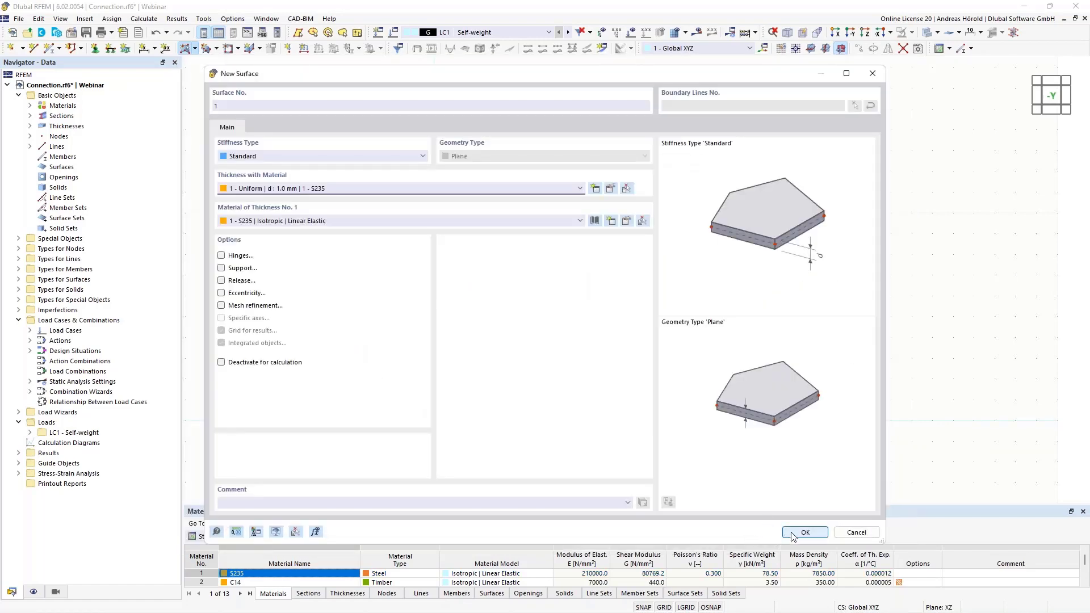
pyautogui.click(795, 534)
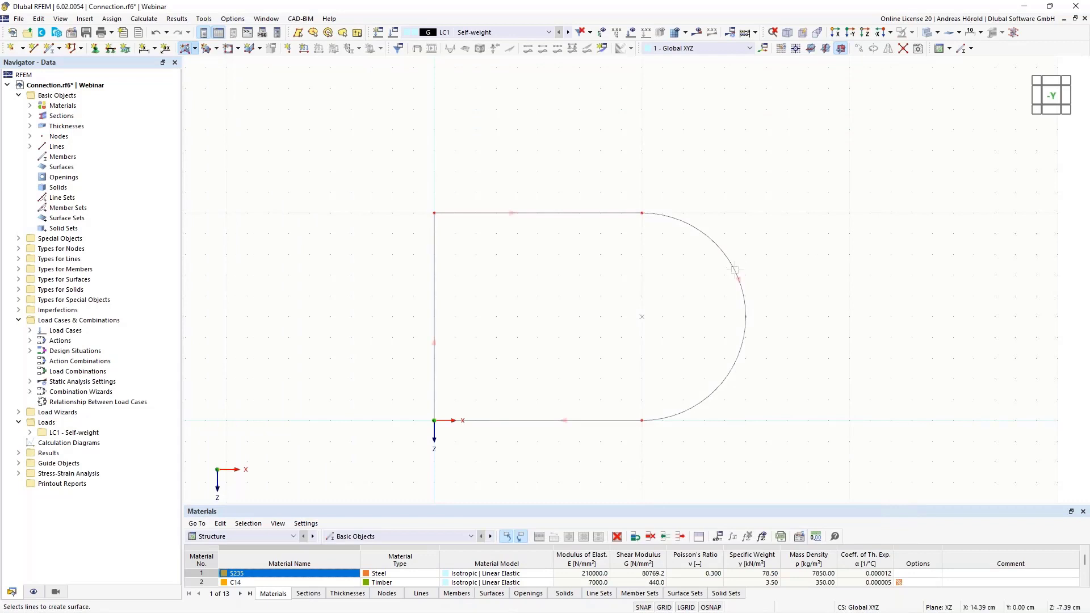
pyautogui.click(760, 265)
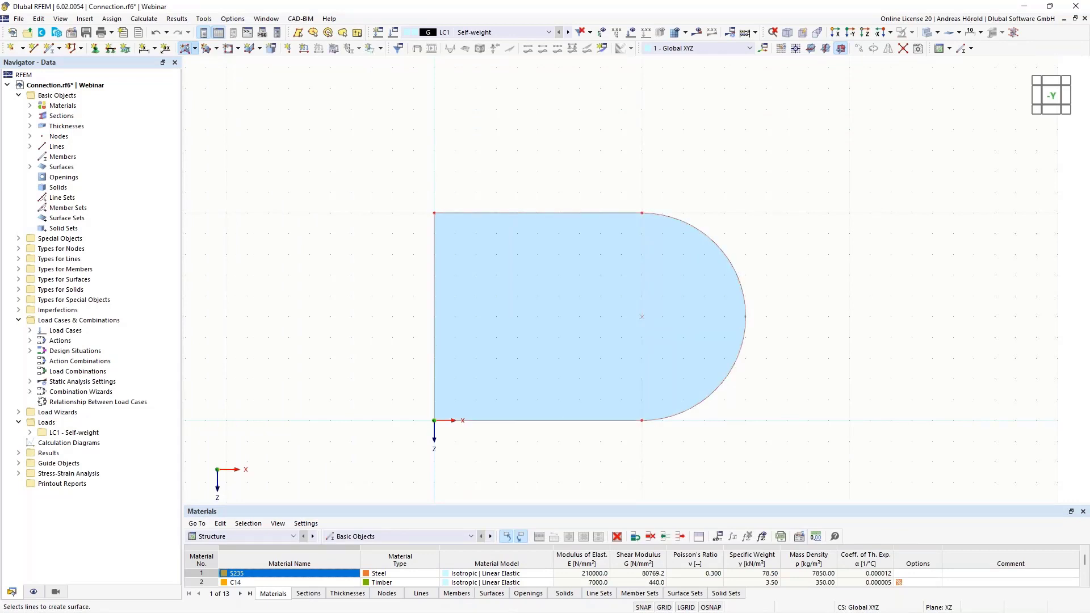
pyautogui.press('Escape')
# Cut a circular opening of 2 cm radius into the plate, centred at X 10, Z -5 cm
pyautogui.scroll(4, 818, 259)
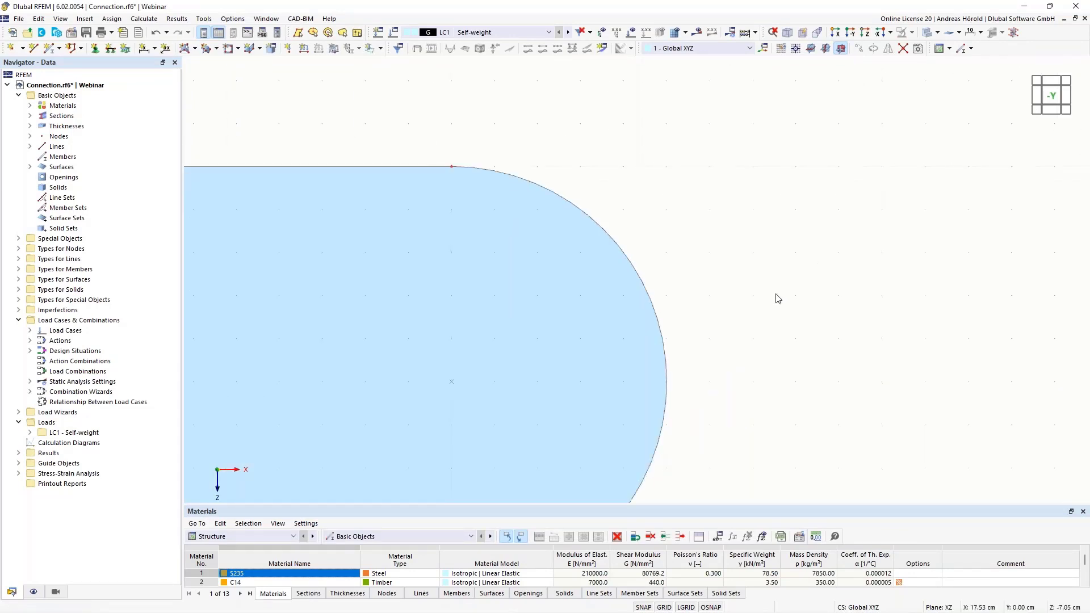
pyautogui.moveTo(800, 278)
pyautogui.mouseDown(button='middle')
pyautogui.moveTo(978, 164)
pyautogui.moveTo(877, 232)
pyautogui.mouseUp(button='middle')
pyautogui.scroll(-2, 979, 163)
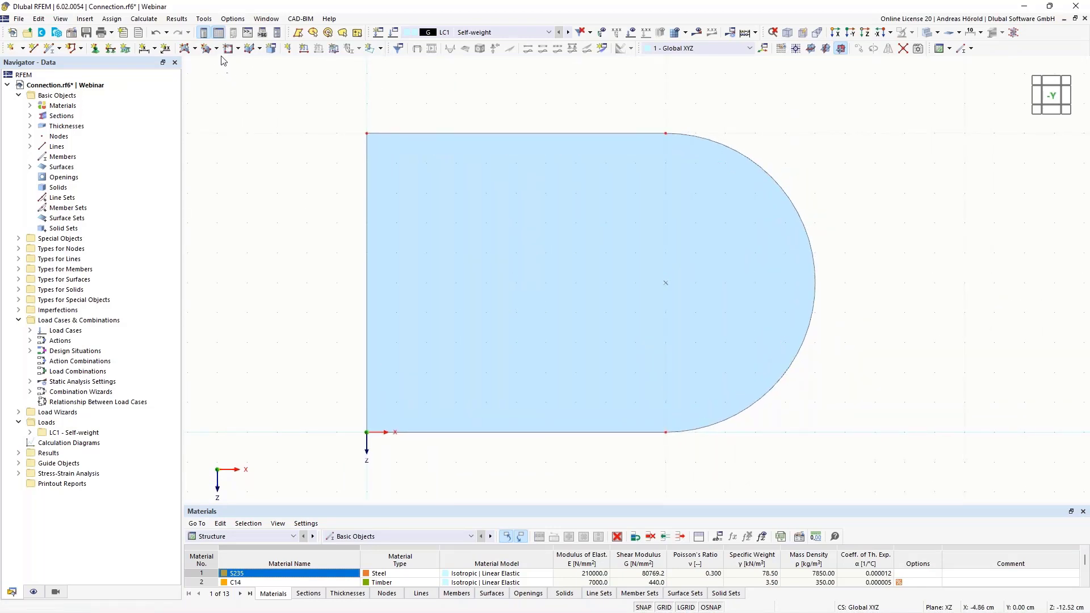
pyautogui.click(238, 49)
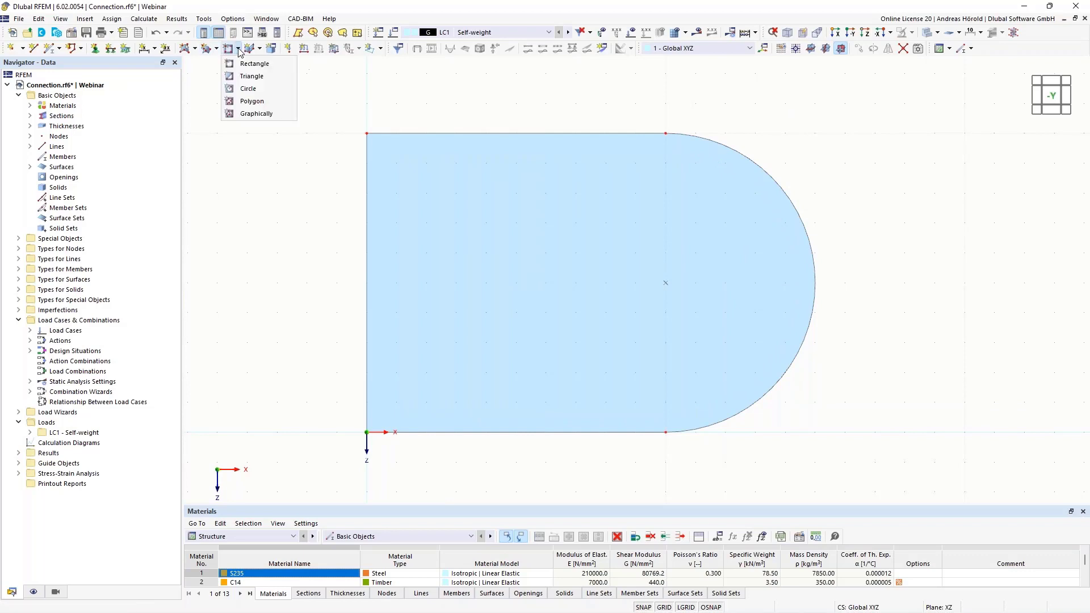
pyautogui.click(254, 90)
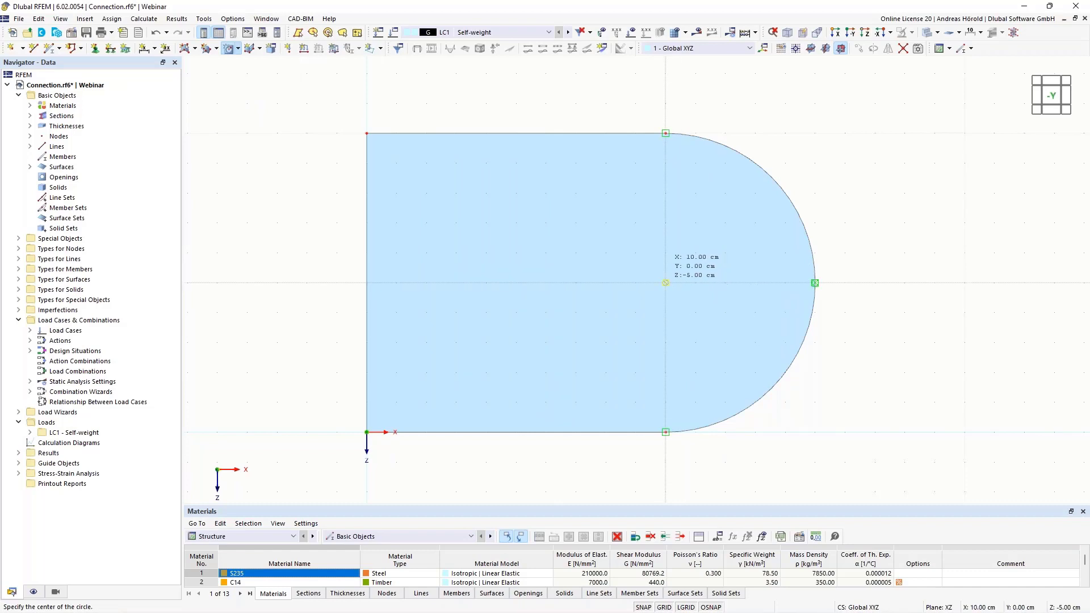
pyautogui.click(665, 283)
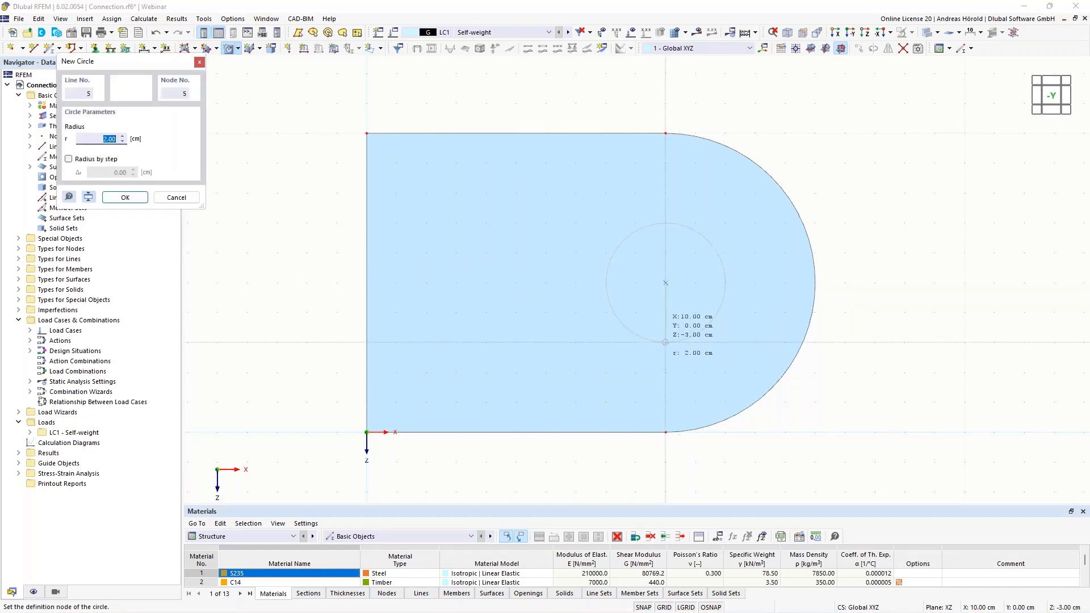
pyautogui.click(666, 342)
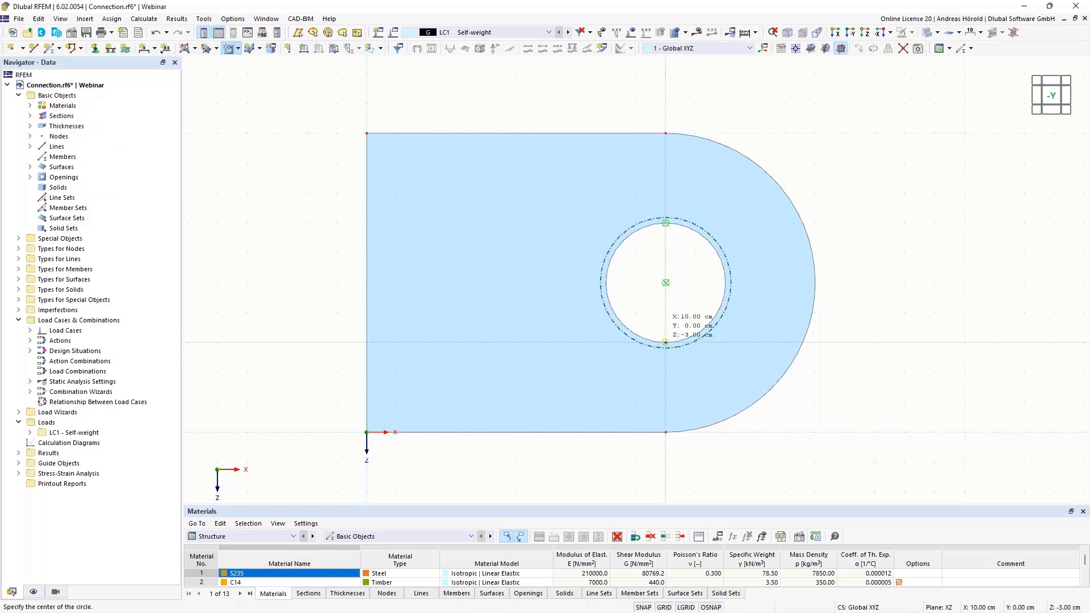
pyautogui.scroll(1, 906, 321)
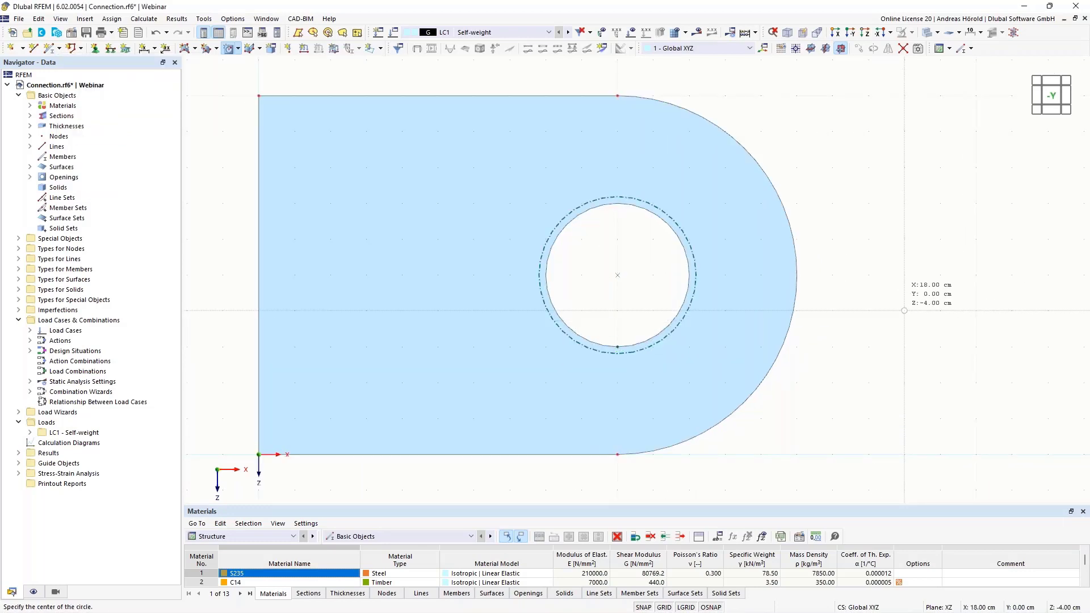
pyautogui.press('Escape')
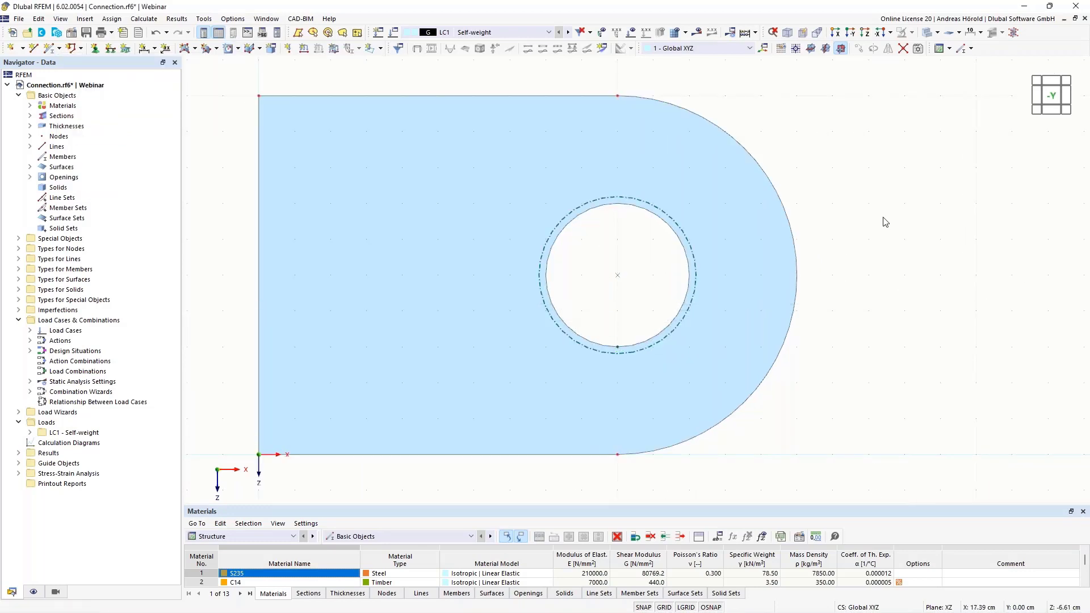
# Place a node on the opening's circle at X 10, Y 0, Z -7 cm
pyautogui.scroll(2, 883, 220)
pyautogui.scroll(1, 822, 250)
pyautogui.moveTo(879, 246); pyautogui.dragTo(978, 248, button='middle')
pyautogui.scroll(1, 979, 248)
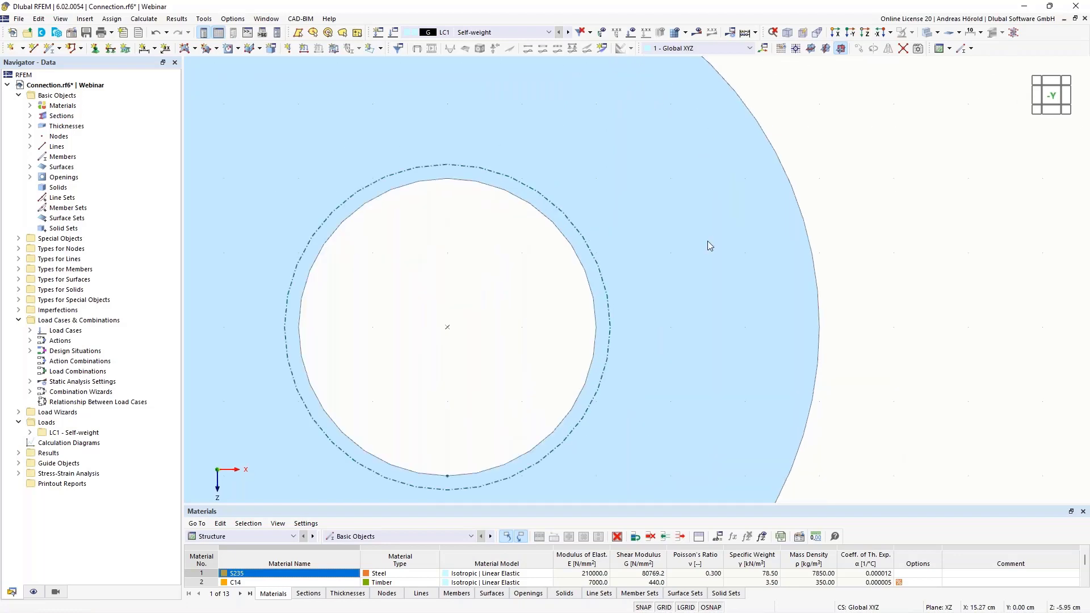
pyautogui.click(11, 48)
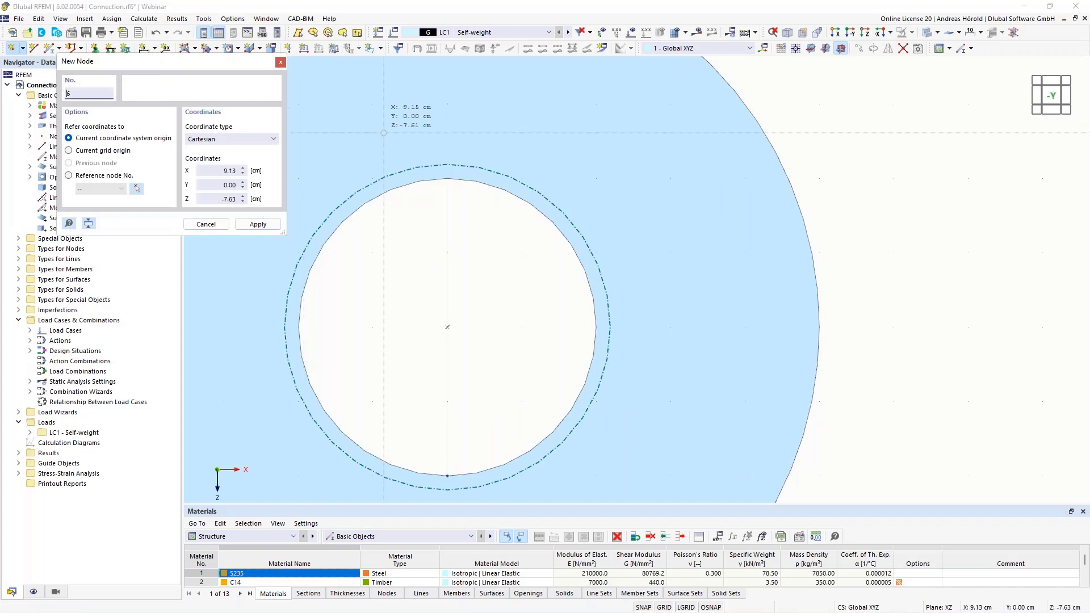
pyautogui.click(447, 178)
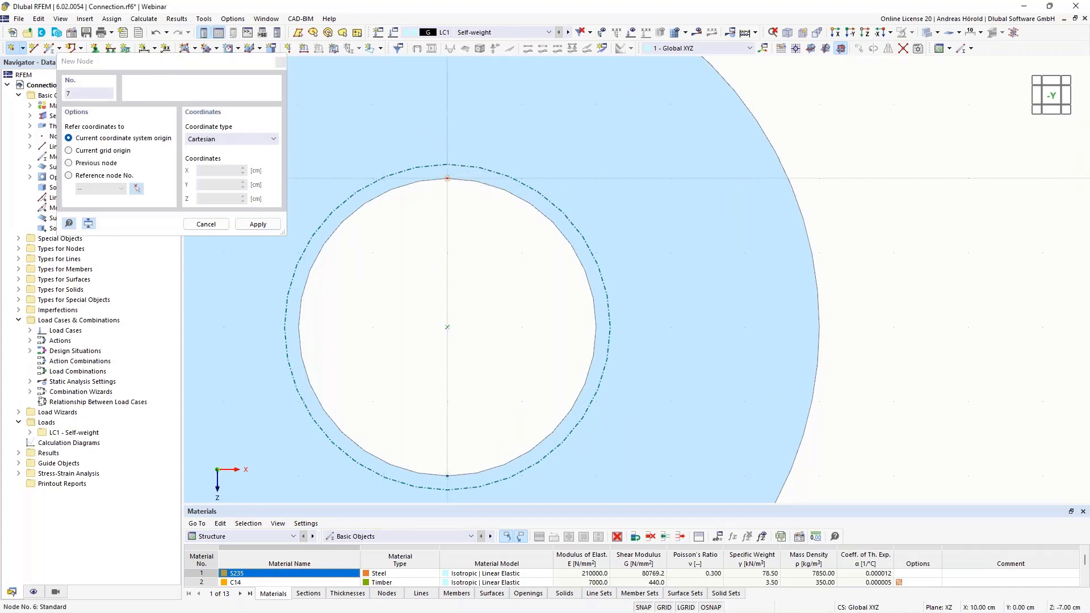
pyautogui.press('Escape')
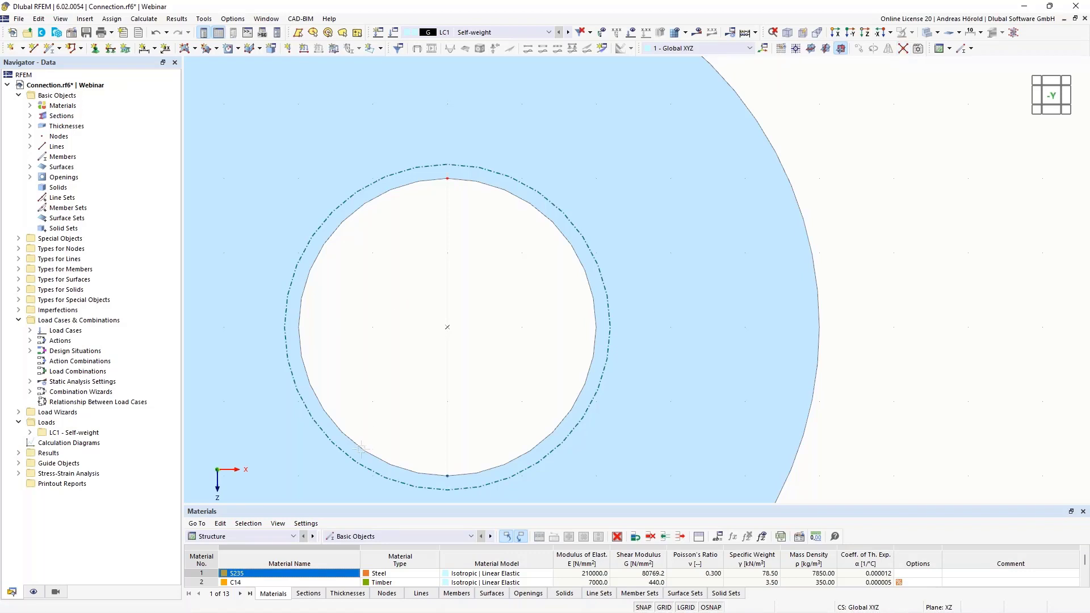
# Connect the opening's circle with the new node at intersections, dividing it into two arcs
pyautogui.moveTo(310, 495); pyautogui.dragTo(631, 134)
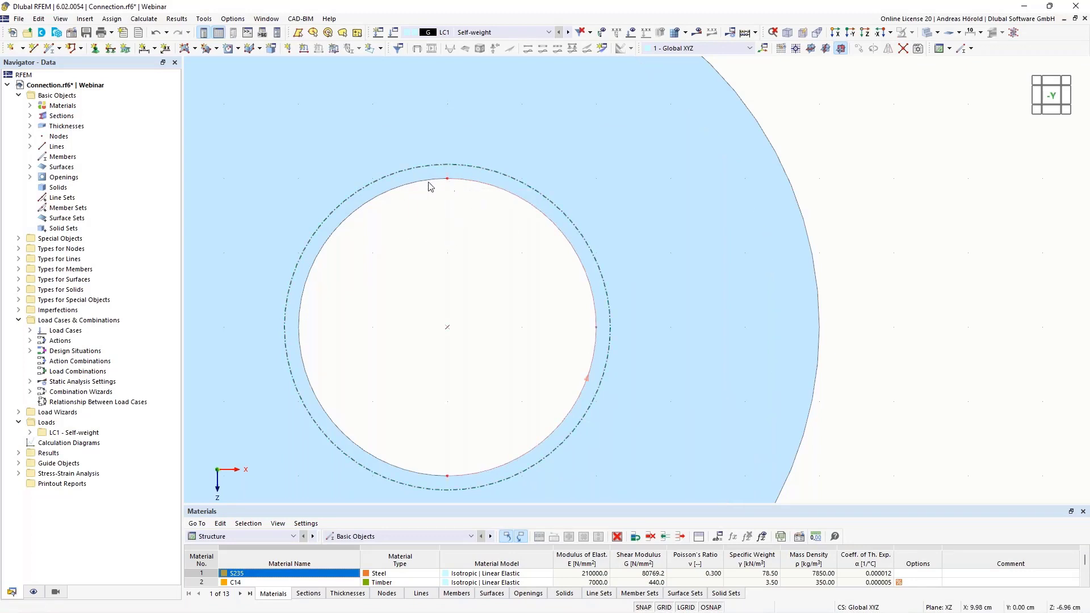
pyautogui.scroll(-4, 443, 247)
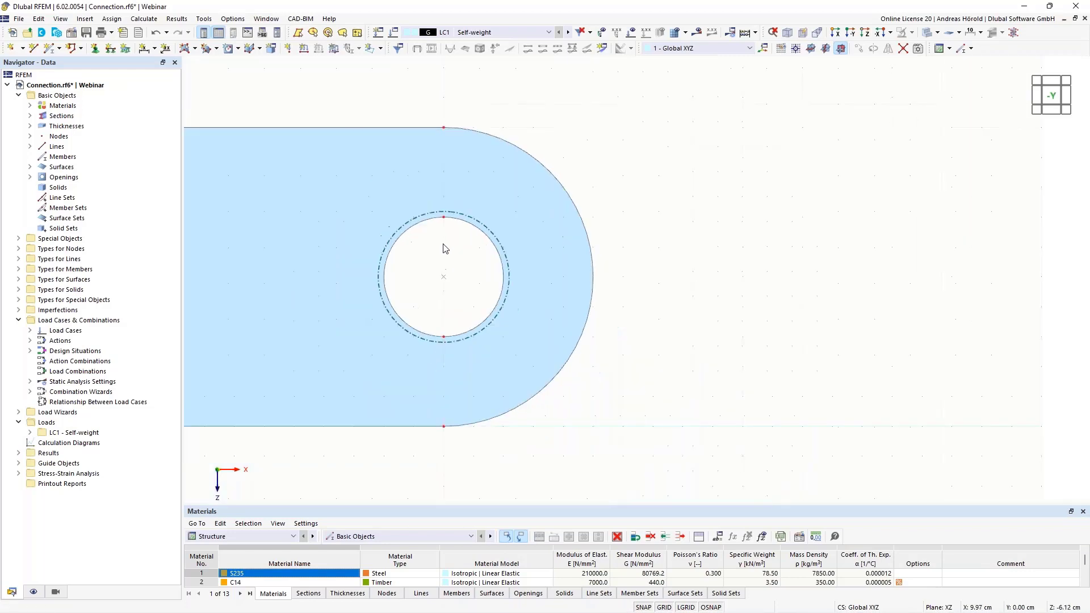
pyautogui.moveTo(435, 276); pyautogui.dragTo(561, 290, button='middle')
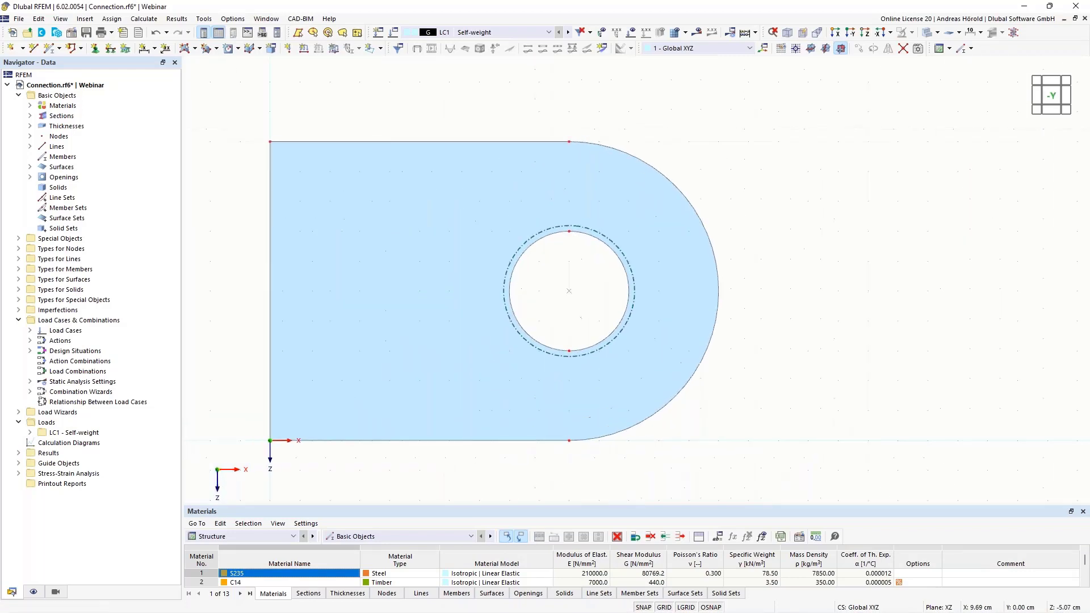
pyautogui.scroll(2, 560, 290)
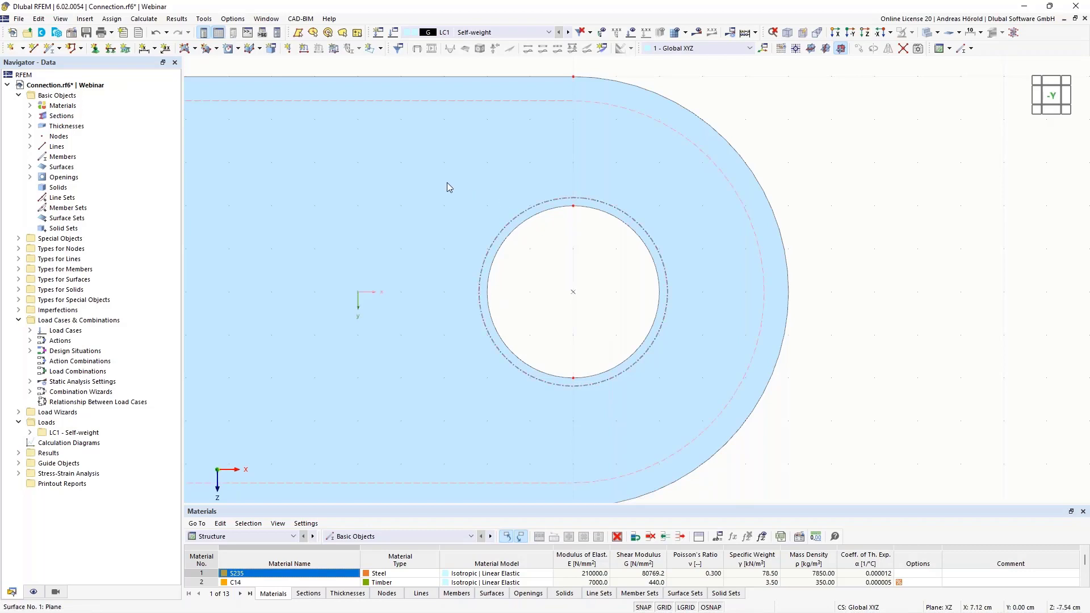
pyautogui.moveTo(413, 185)
pyautogui.scroll(-2, 576, 243)
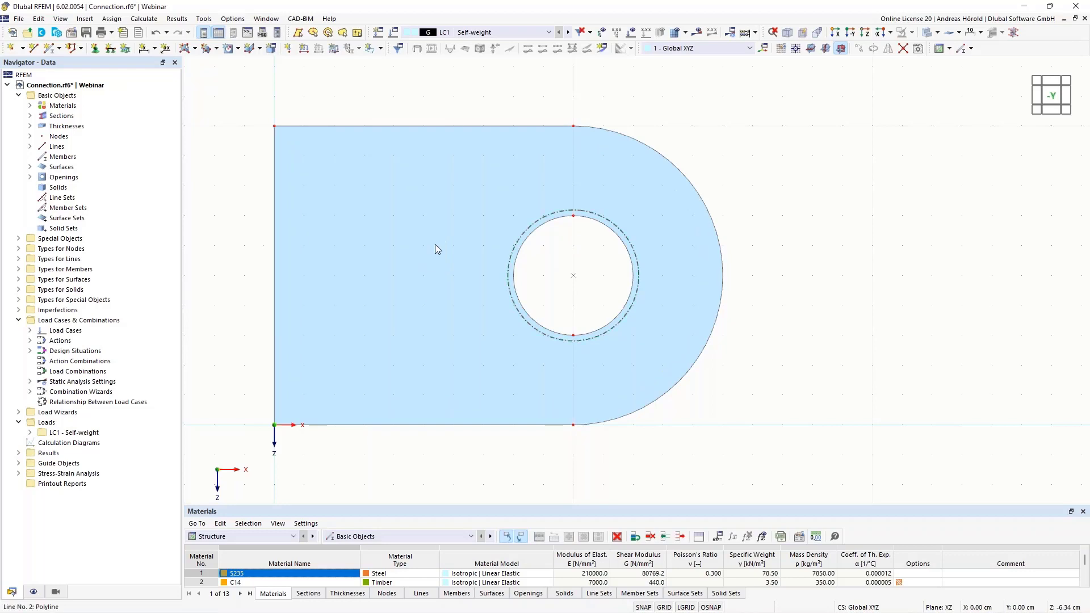
# Extrude the plate surface with its opening into an S235 solid with a height of -7 cm and surfaces without thickness
pyautogui.keyDown('ctrl'); pyautogui.moveTo(809, 287); pyautogui.dragTo(737, 298, button='middle'); pyautogui.keyUp('ctrl')
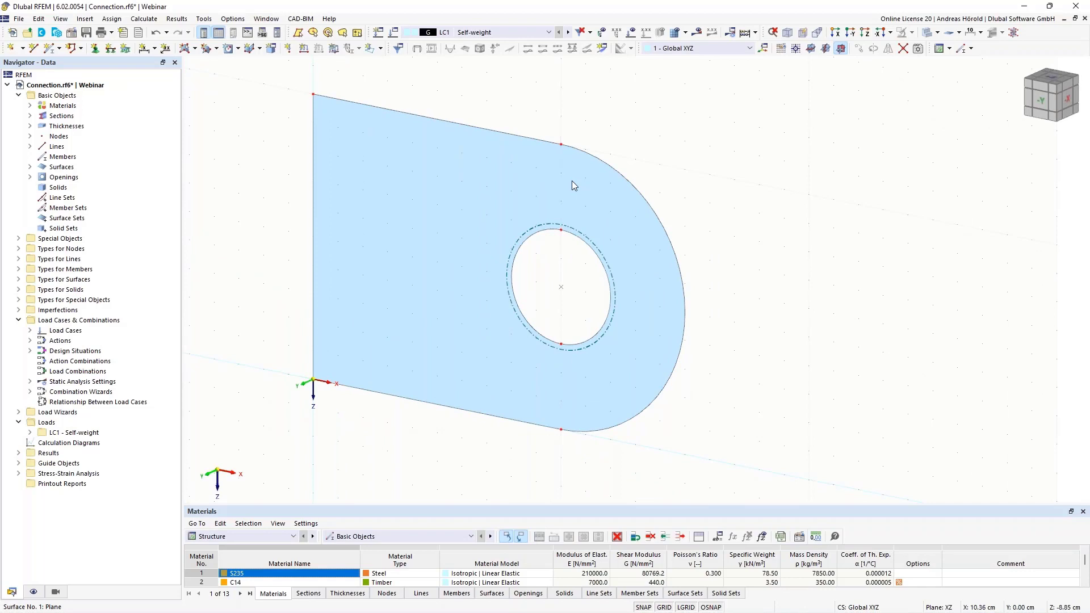
pyautogui.rightClick(572, 183)
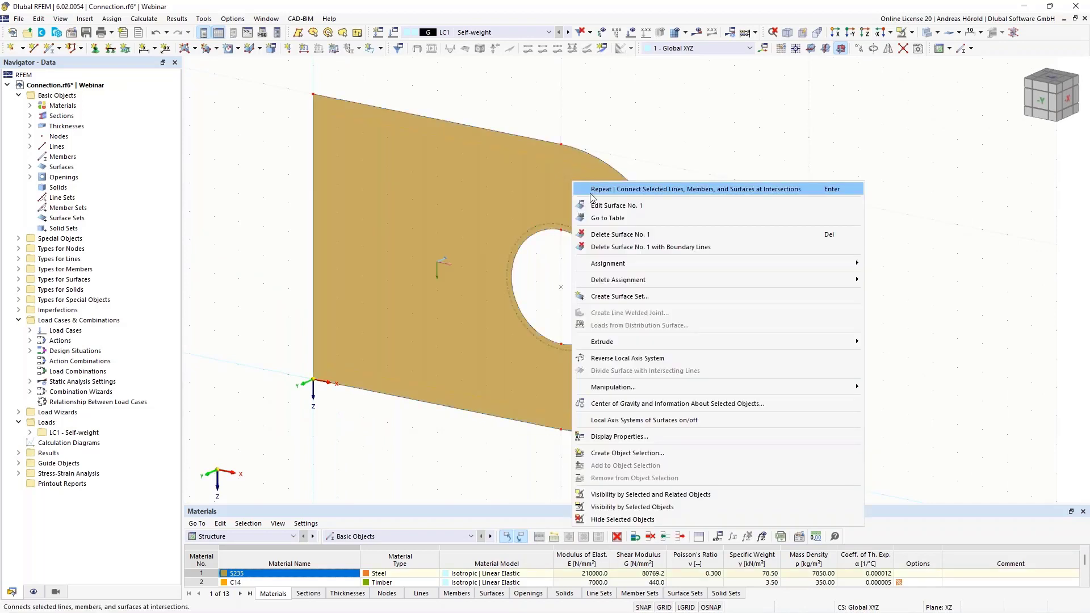
pyautogui.moveTo(691, 342)
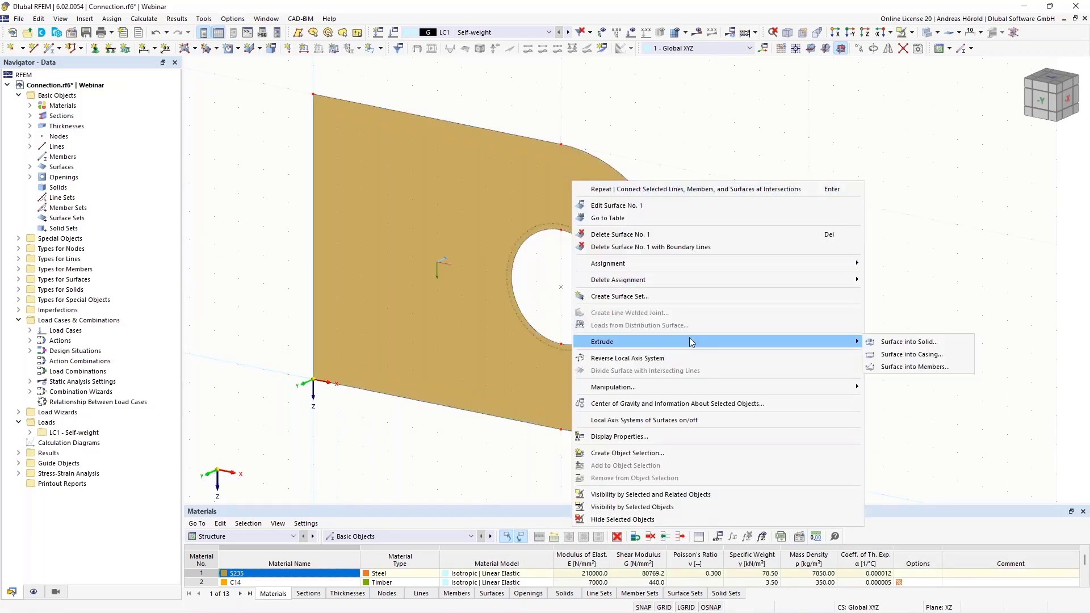
pyautogui.click(919, 342)
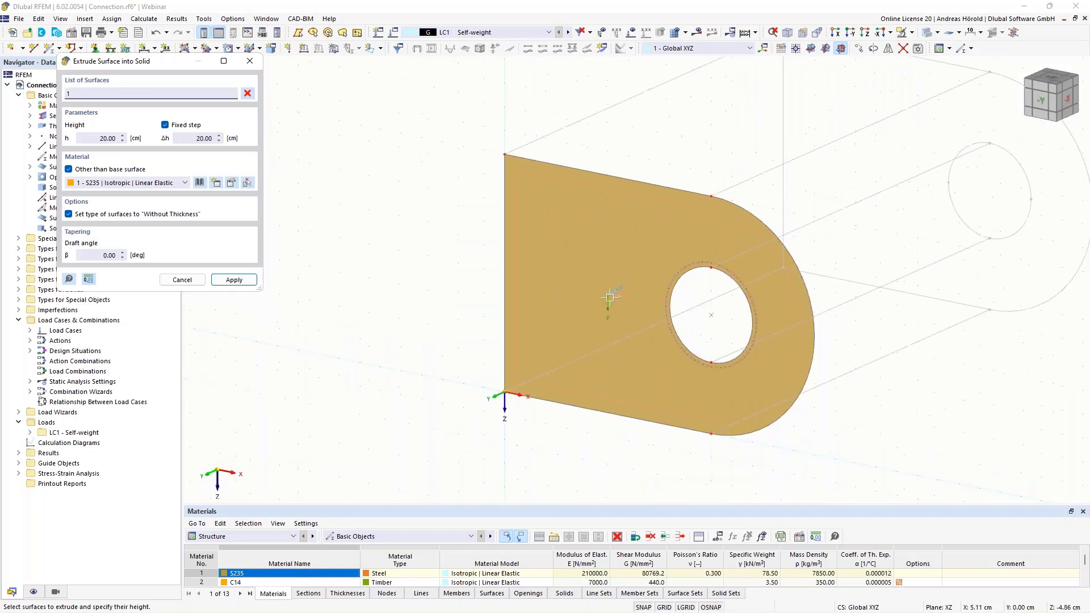
pyautogui.scroll(-1, 735, 227)
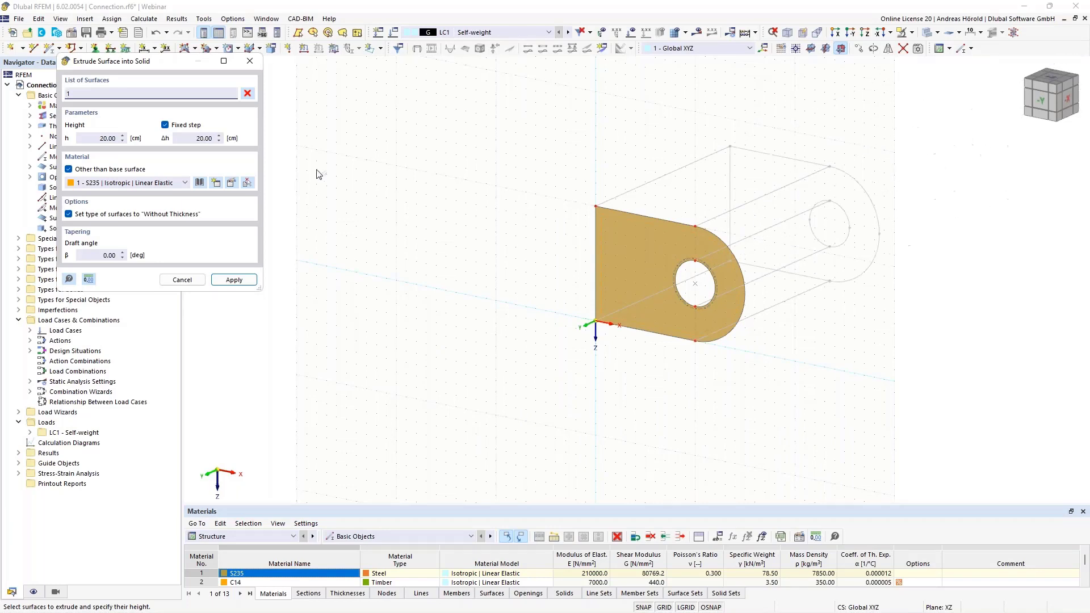
pyautogui.click(90, 137)
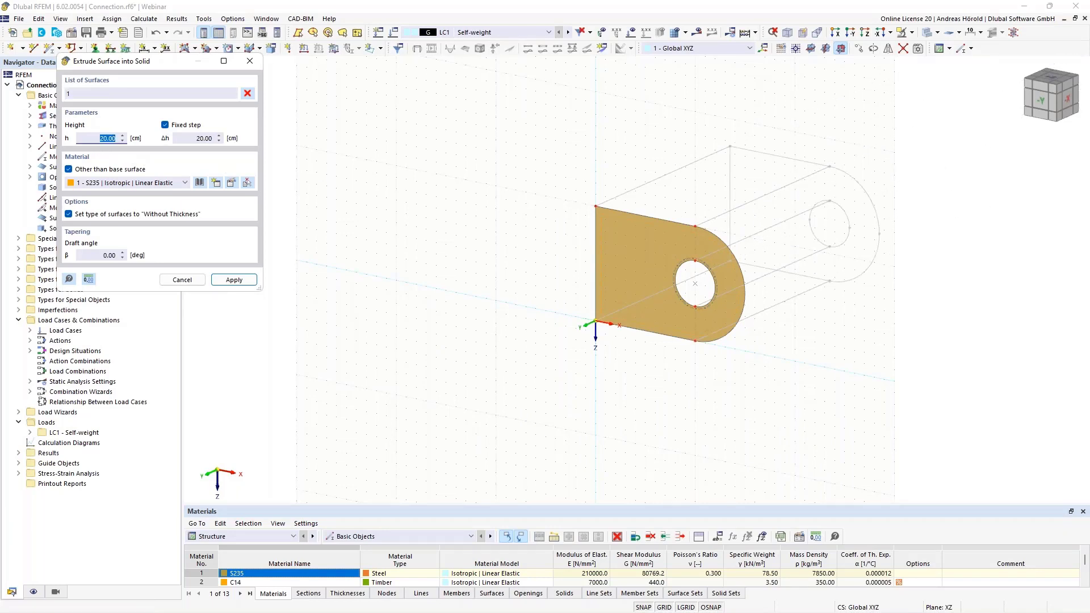
pyautogui.press('BackSpace')
pyautogui.click(234, 281)
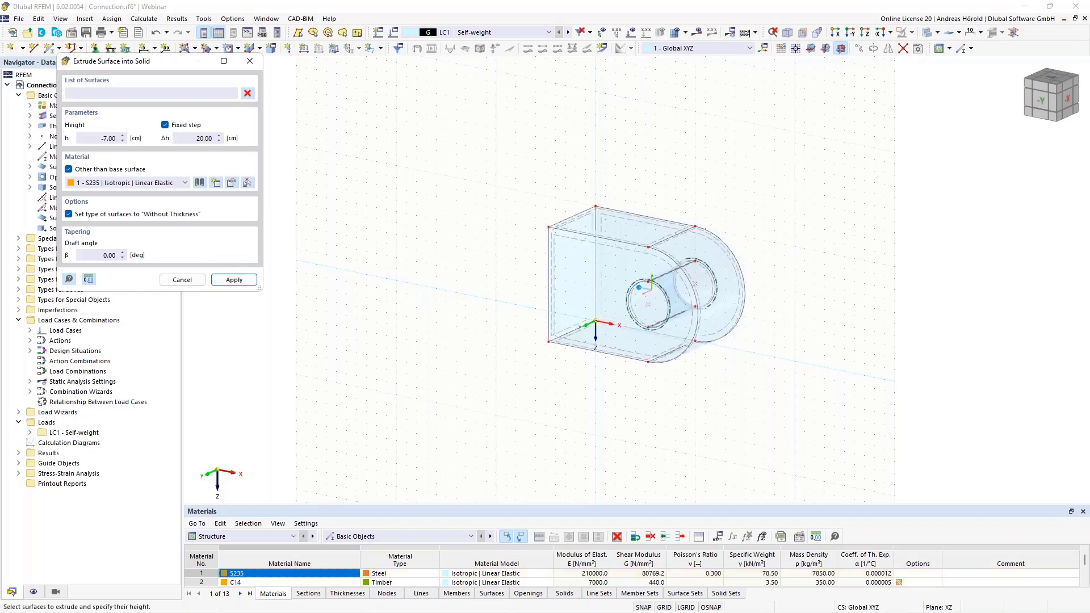
pyautogui.scroll(2, 769, 323)
pyautogui.scroll(3, 769, 324)
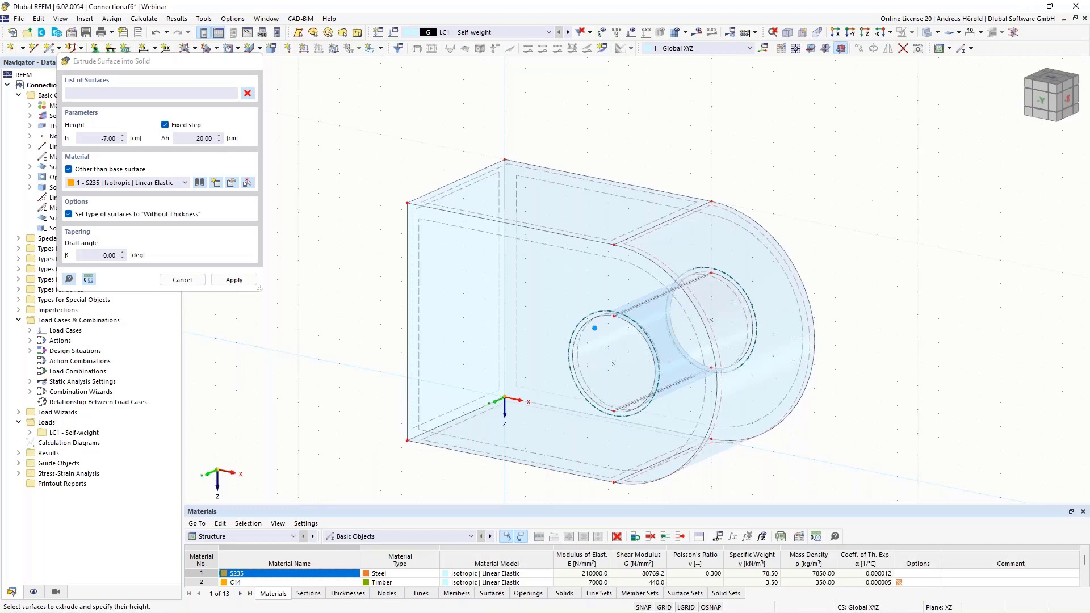
pyautogui.press('Escape')
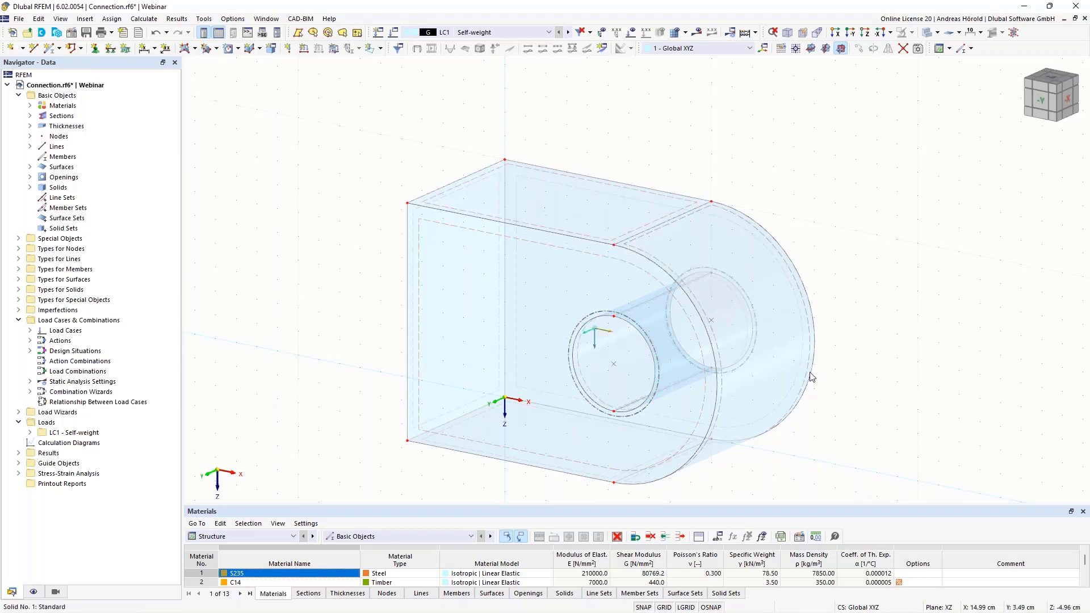
# Examine the extruded solid's shape and the properties of the circular opening on its front face
pyautogui.scroll(-2, 874, 387)
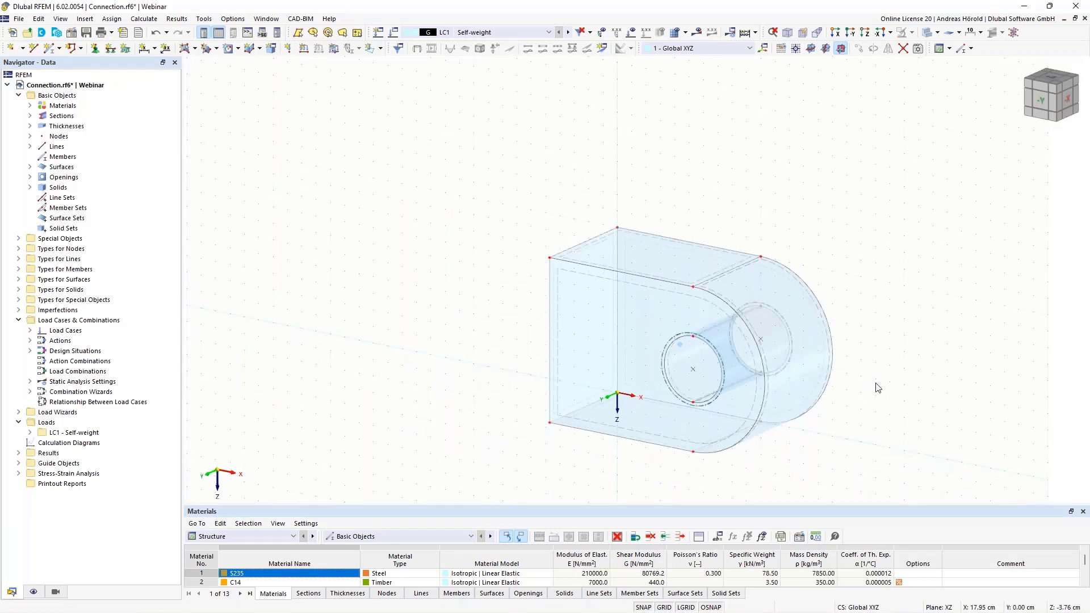
pyautogui.scroll(3, 877, 387)
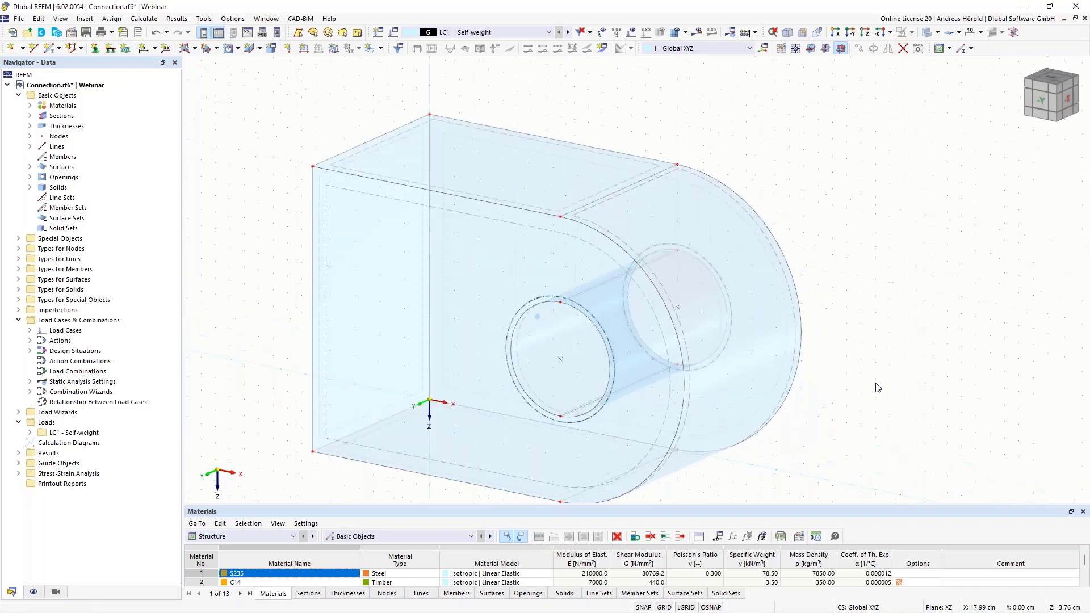
pyautogui.scroll(-2, 885, 398)
pyautogui.click(850, 32)
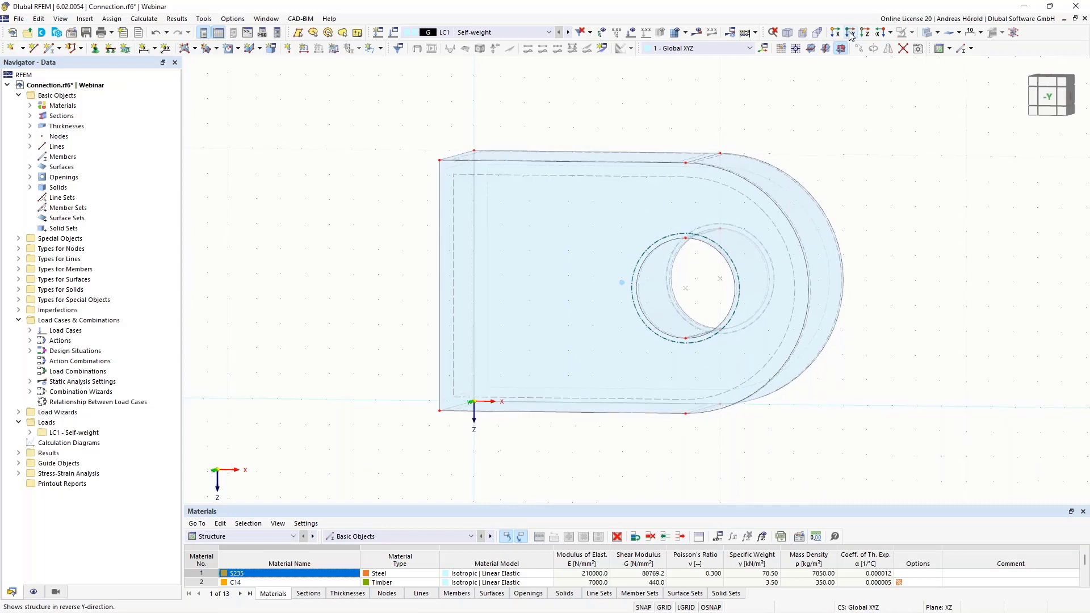
pyautogui.scroll(1, 933, 159)
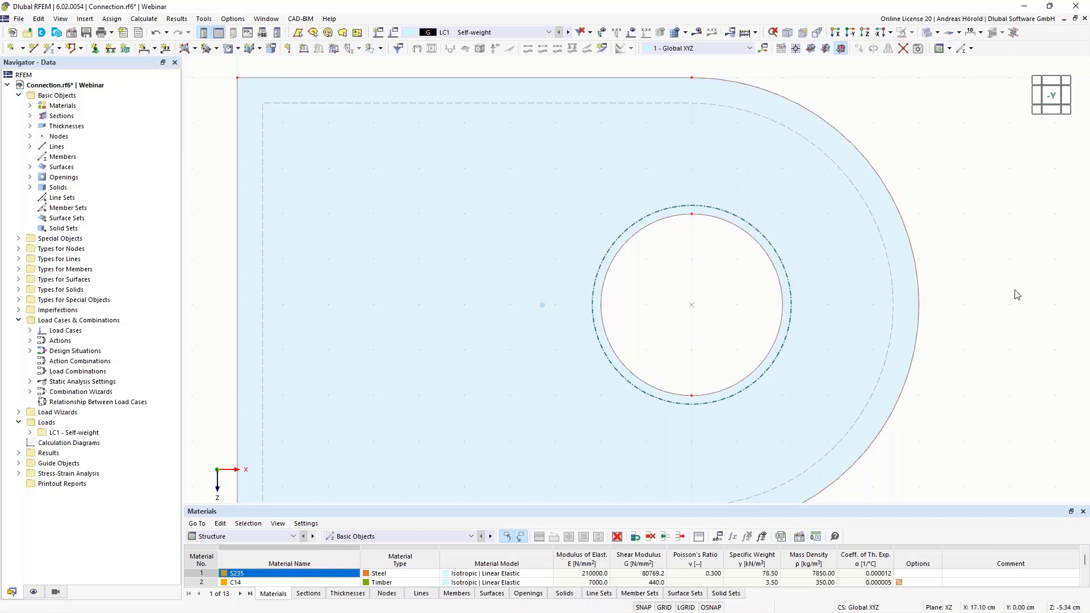
pyautogui.keyDown('ctrl'); pyautogui.moveTo(1017, 294); pyautogui.dragTo(970, 321, button='middle'); pyautogui.keyUp('ctrl')
pyautogui.scroll(-3, 970, 321)
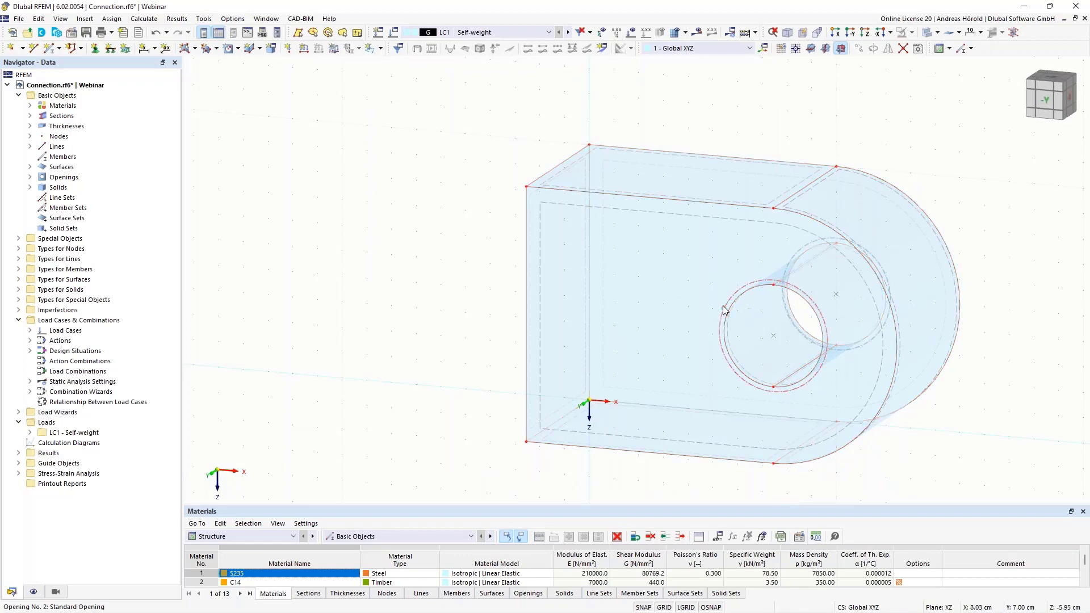
pyautogui.doubleClick(721, 309)
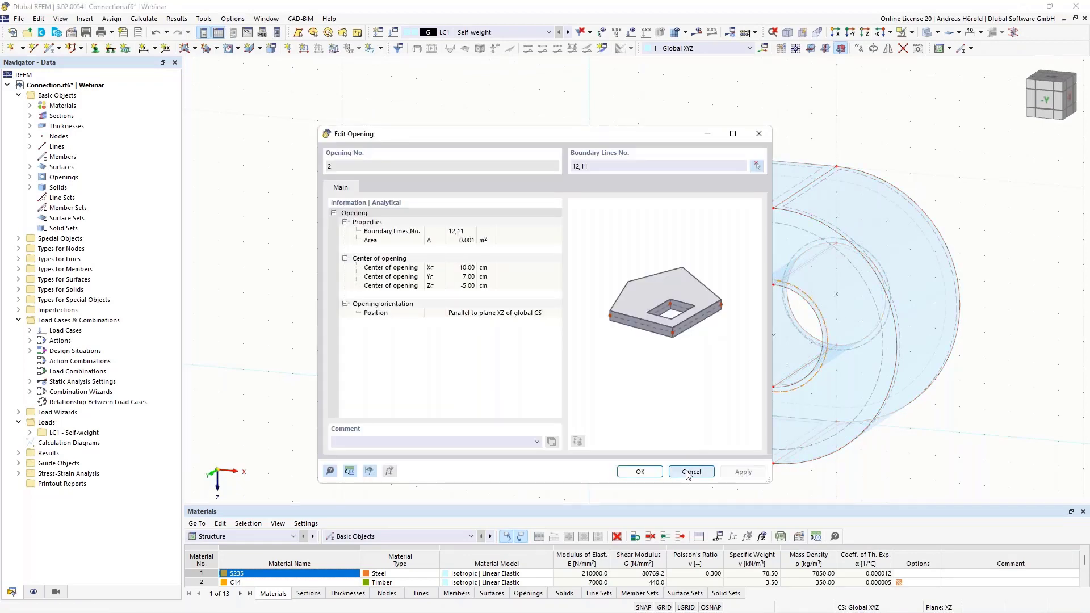
pyautogui.click(692, 474)
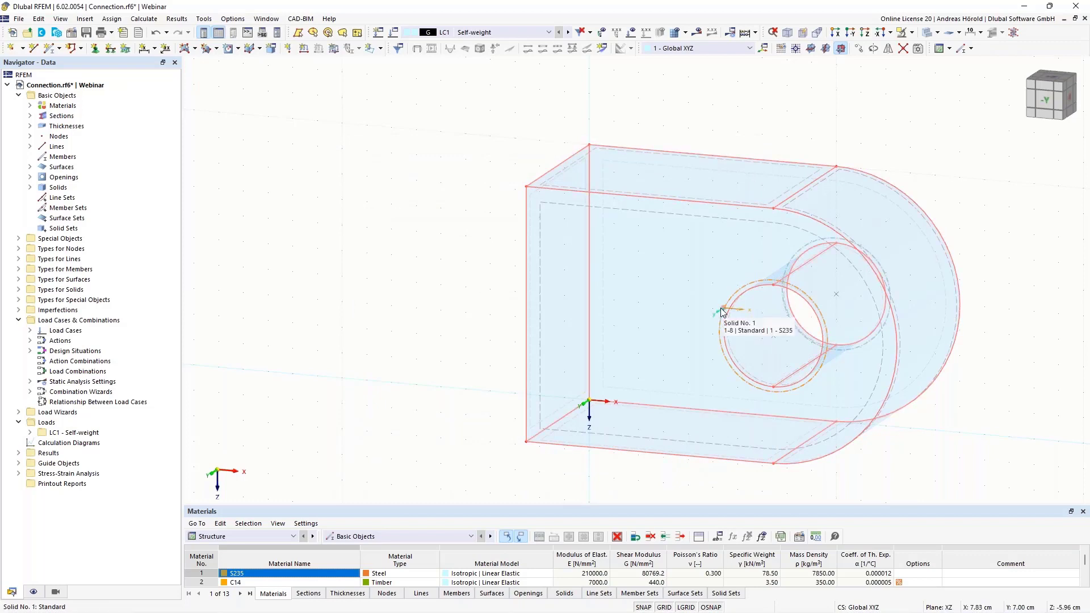
# Review the S235 solid's main settings and the stresses to calculate in its Default stress-strain analysis configuration
pyautogui.click(30, 187)
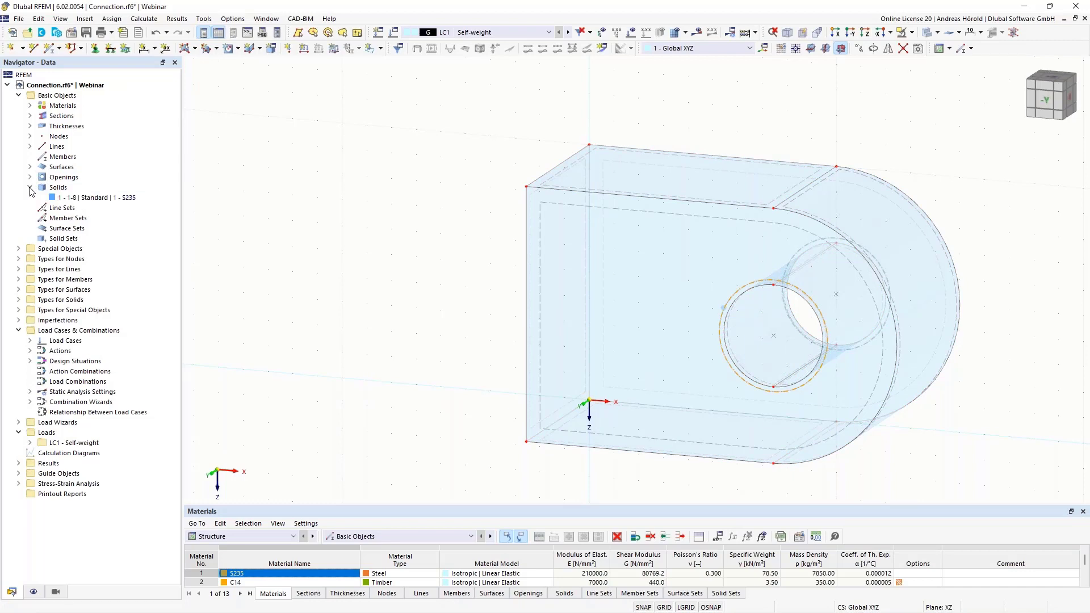
pyautogui.rightClick(98, 201)
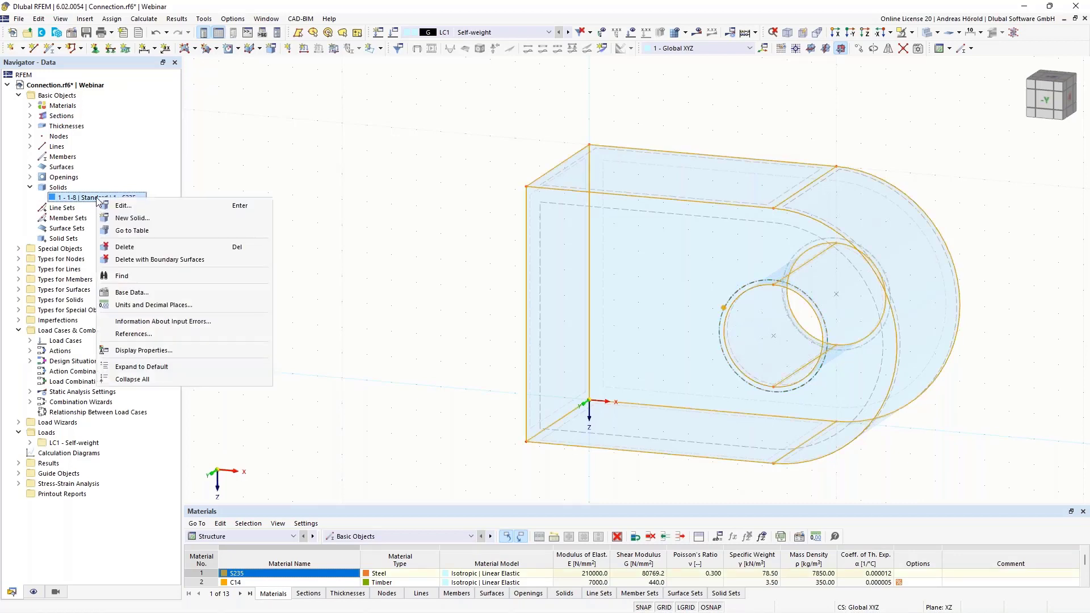
pyautogui.click(127, 208)
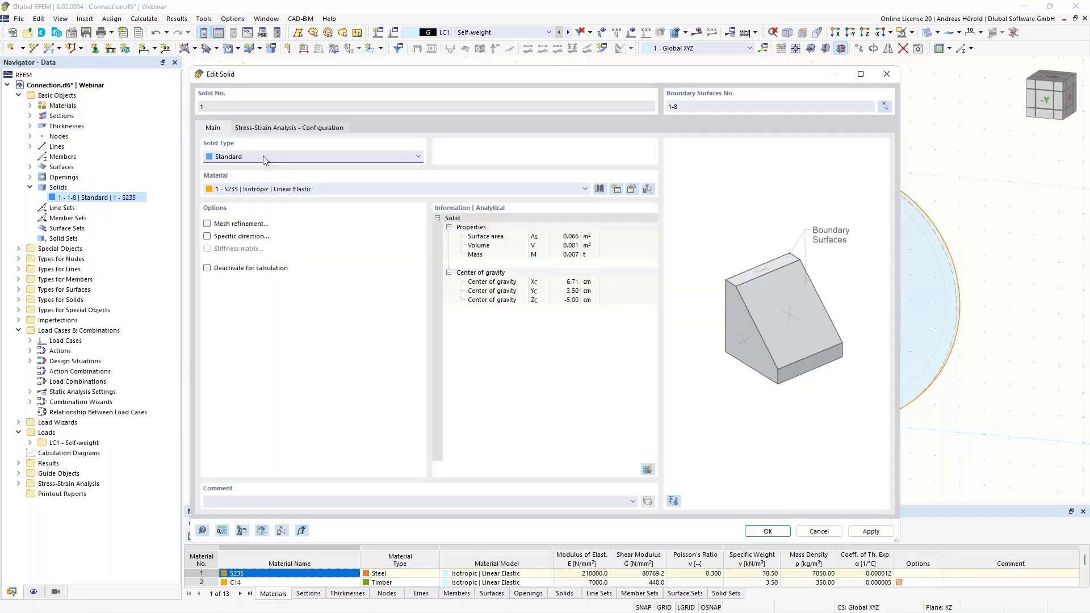
pyautogui.click(278, 129)
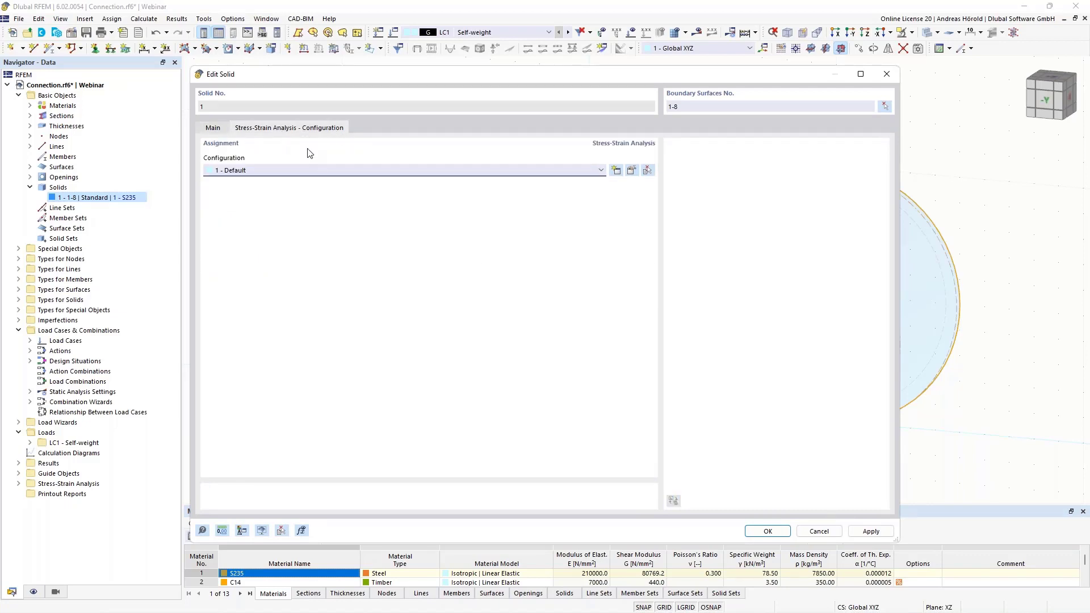
pyautogui.click(631, 171)
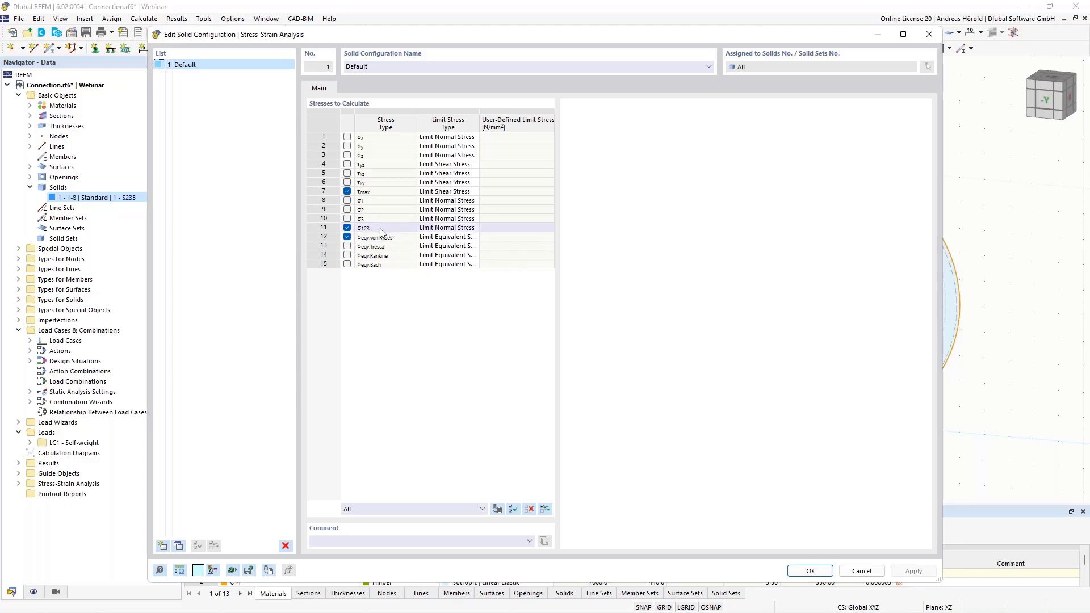
pyautogui.click(810, 571)
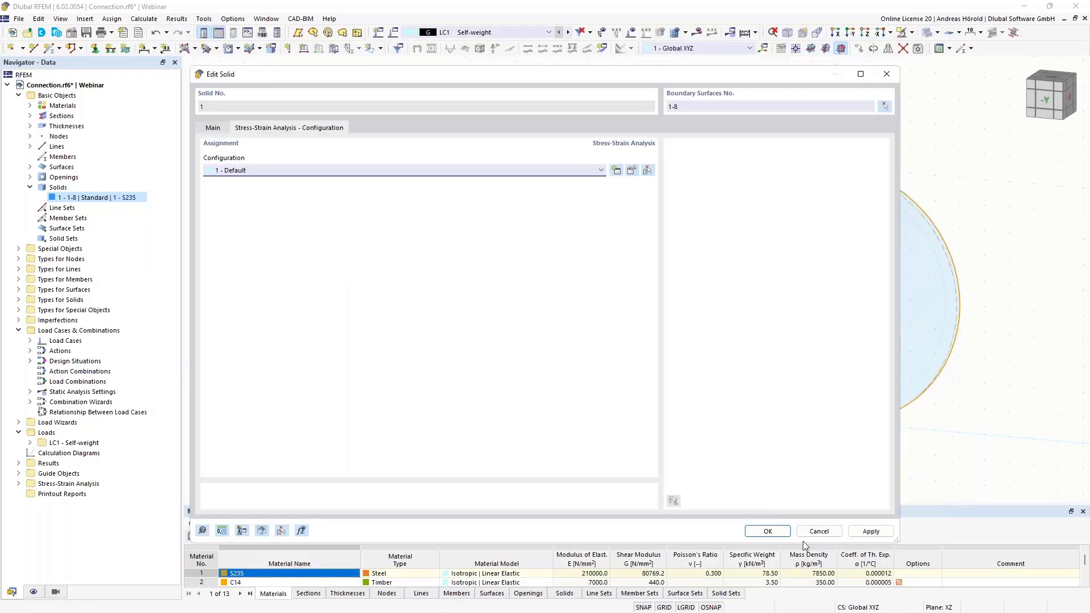
pyautogui.click(767, 531)
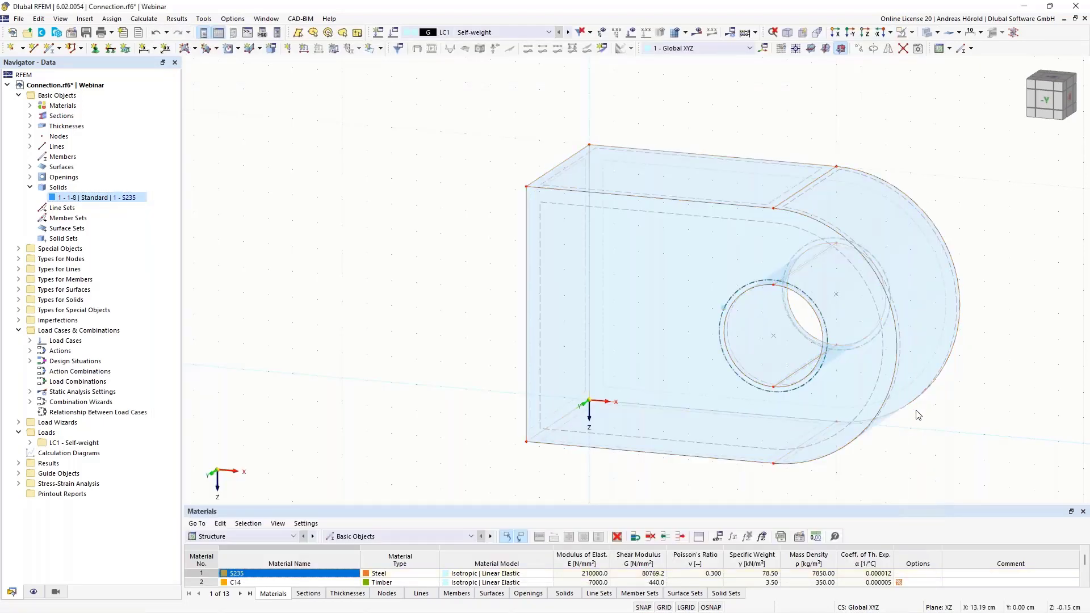
pyautogui.click(852, 33)
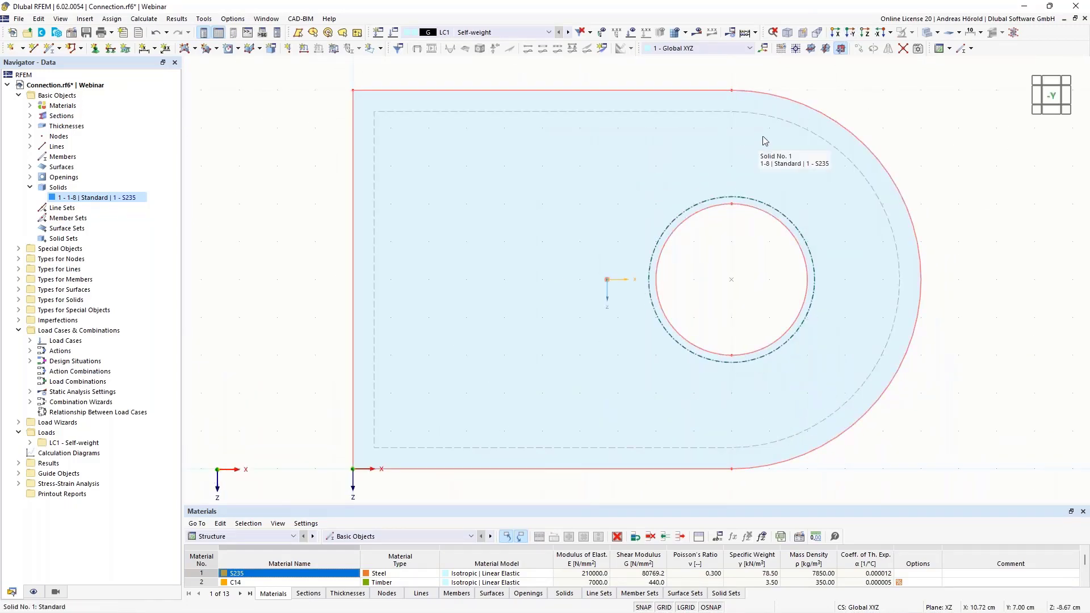
pyautogui.scroll(4, 771, 262)
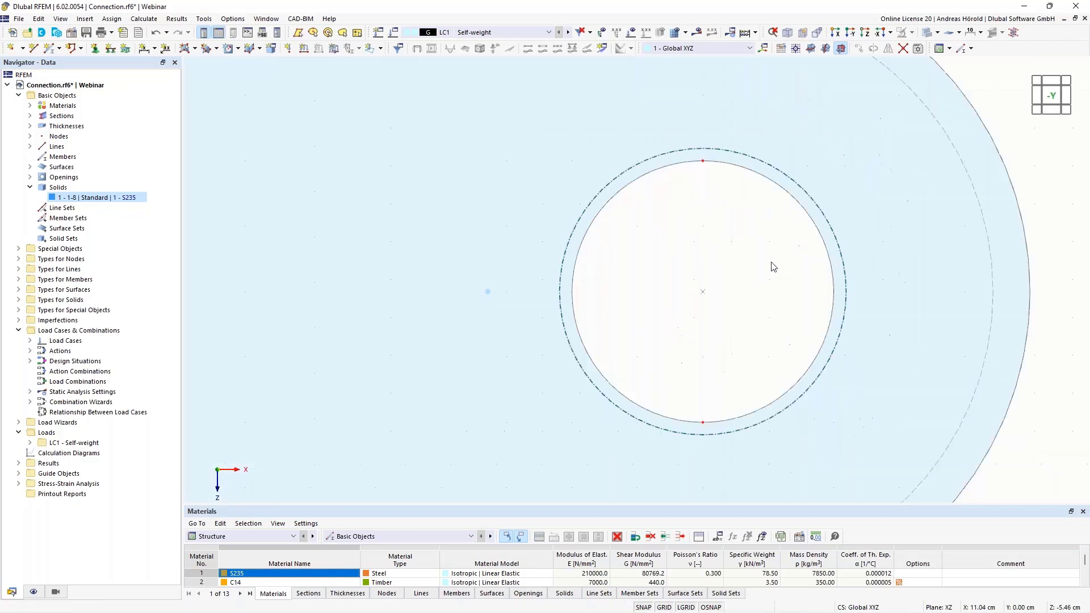
pyautogui.click(195, 50)
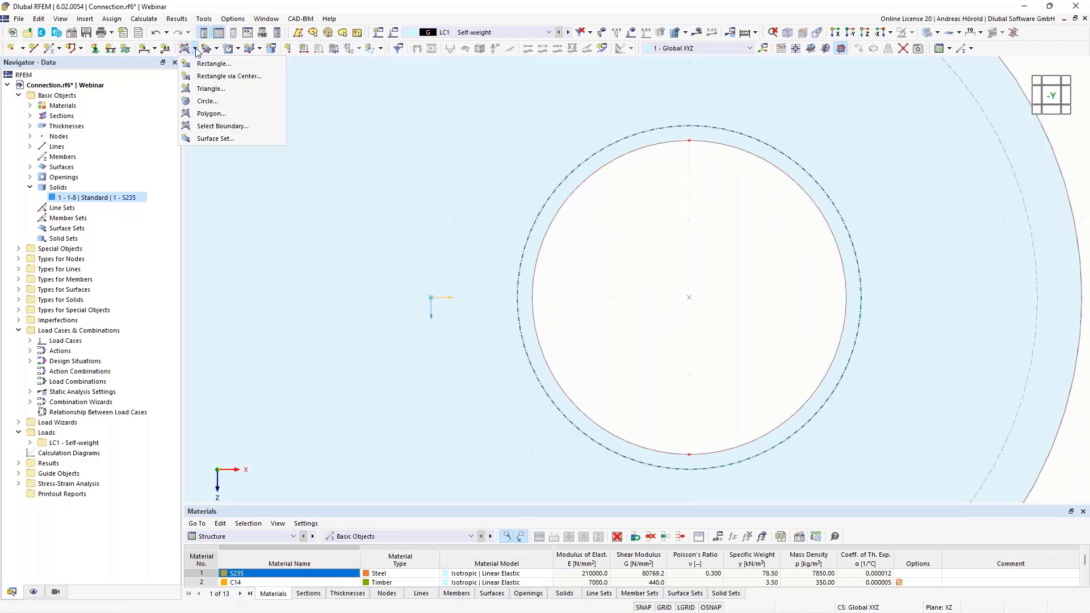
pyautogui.click(213, 102)
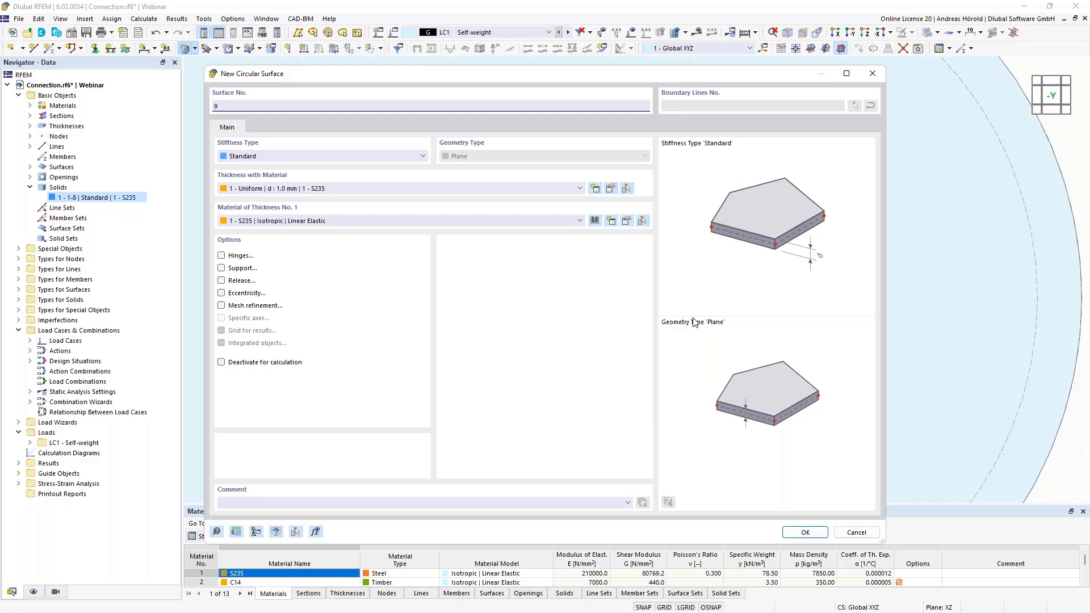
pyautogui.click(855, 531)
# Copy the solid's upper front corner node at X 0, Y 7, Z -10 cm once, with a displacement of -2 cm in Z
pyautogui.scroll(-2, 958, 340)
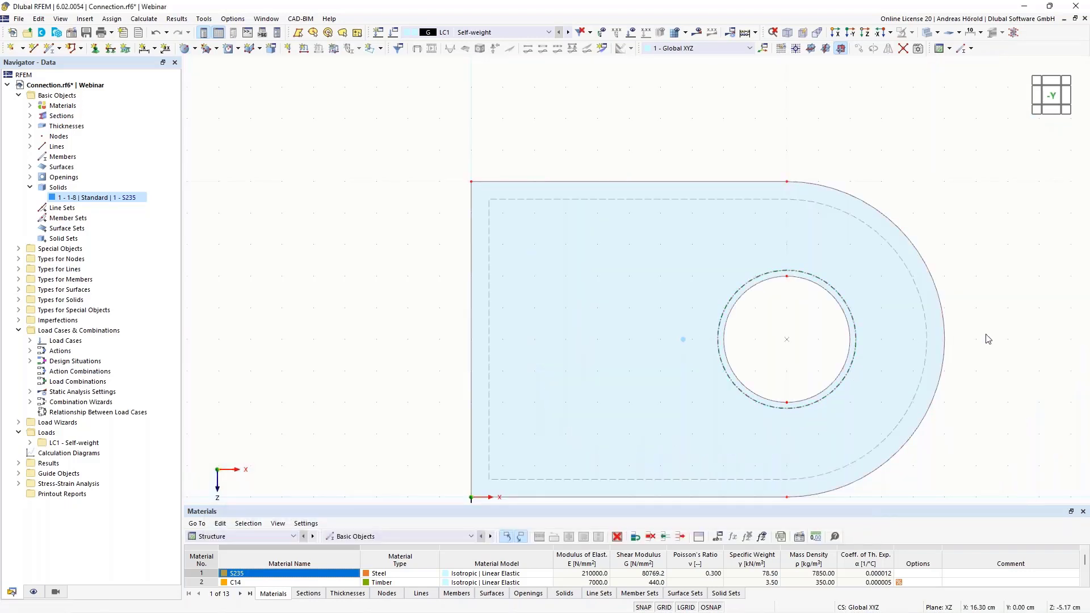
pyautogui.keyDown('ctrl'); pyautogui.moveTo(988, 339); pyautogui.dragTo(684, 225, button='middle'); pyautogui.keyUp('ctrl')
pyautogui.keyDown('ctrl'); pyautogui.moveTo(945, 137); pyautogui.dragTo(817, 238, button='middle'); pyautogui.keyUp('ctrl')
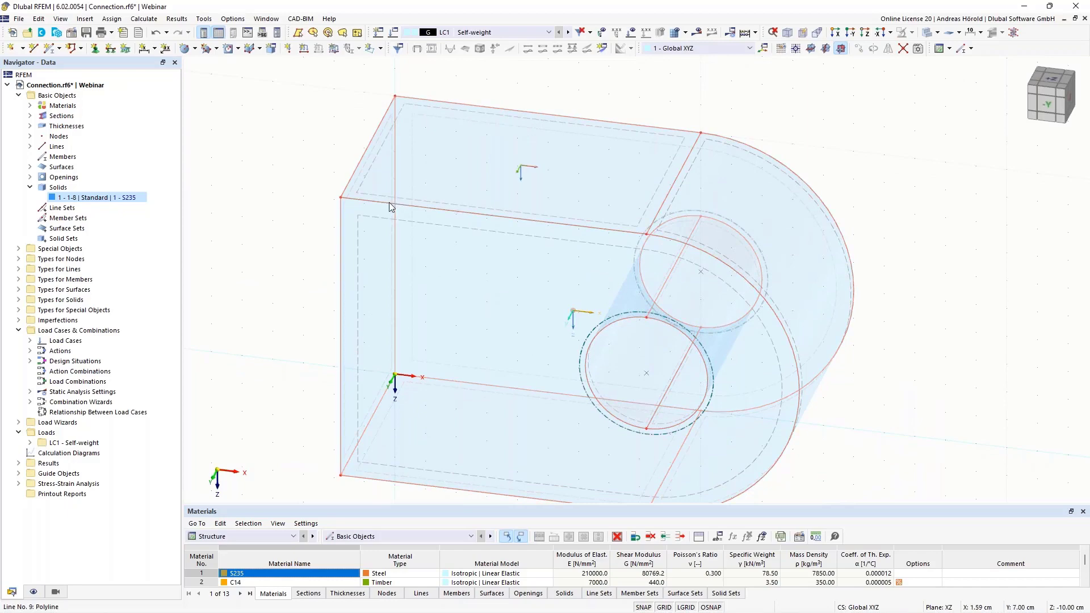
pyautogui.keyDown('ctrl'); pyautogui.moveTo(690, 186); pyautogui.dragTo(768, 176, button='middle'); pyautogui.keyUp('ctrl')
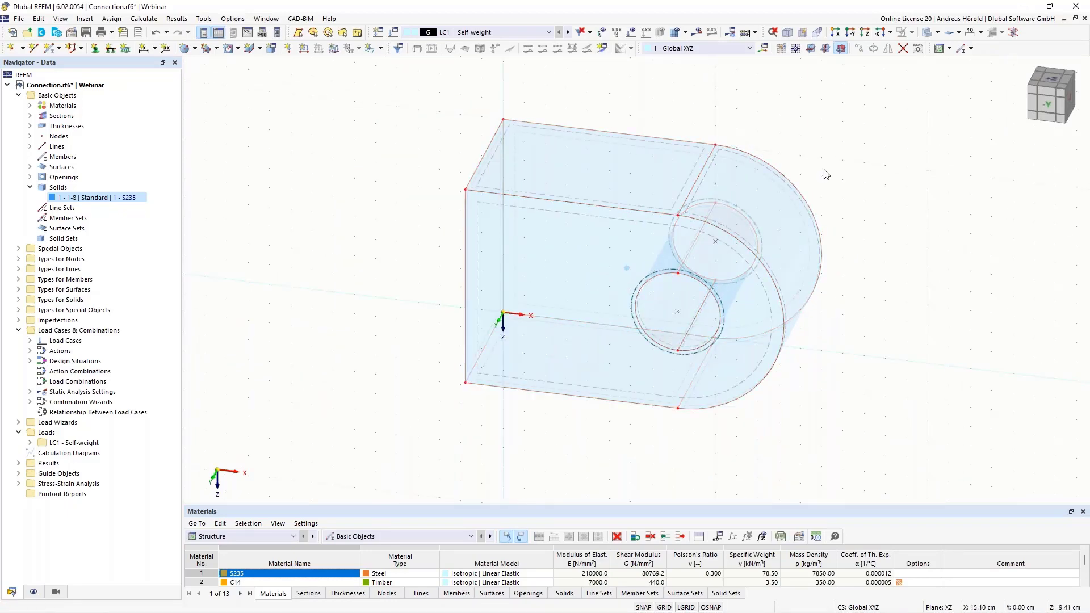
pyautogui.scroll(2, 827, 173)
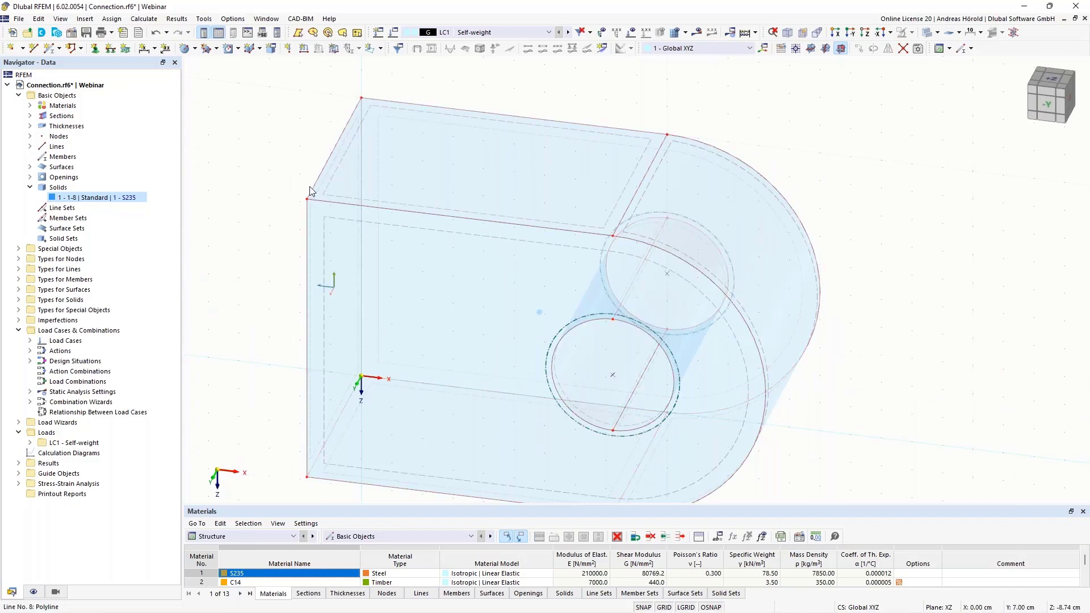
pyautogui.scroll(-2, 789, 97)
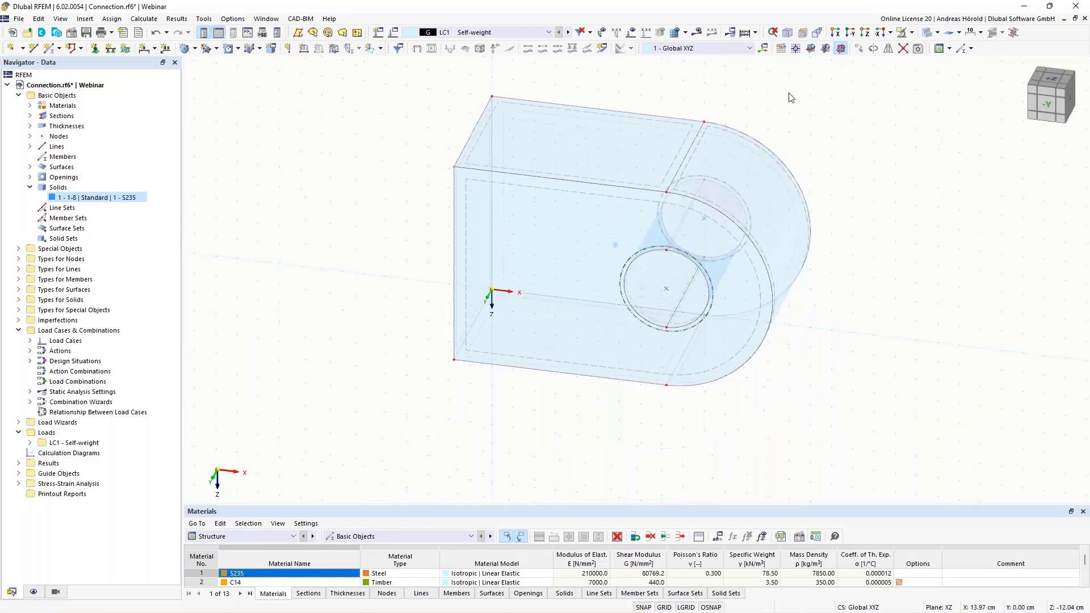
pyautogui.moveTo(788, 97); pyautogui.dragTo(699, 172, button='middle')
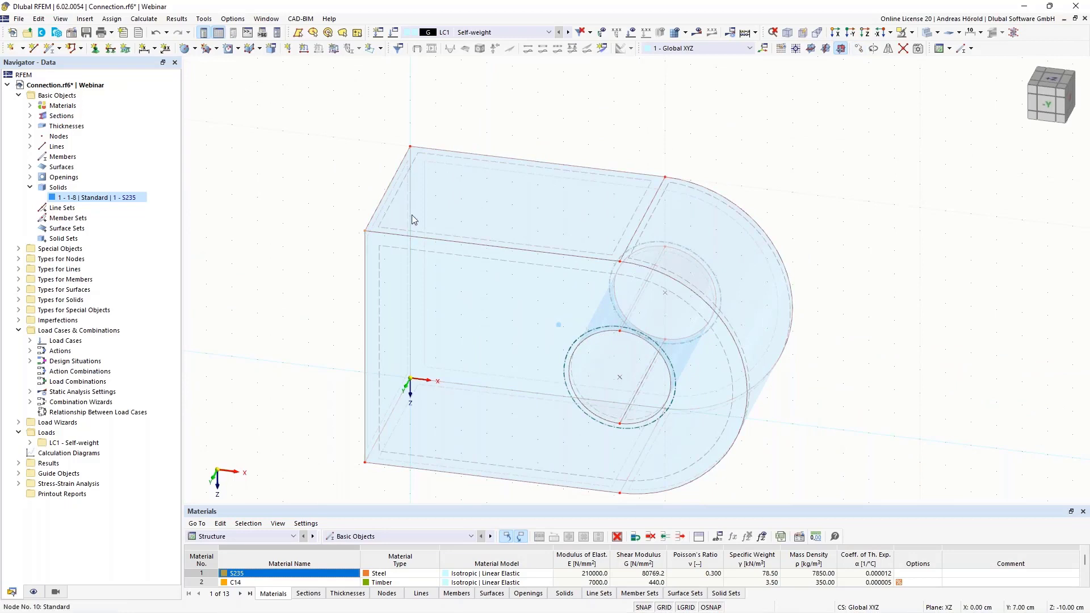
pyautogui.click(859, 49)
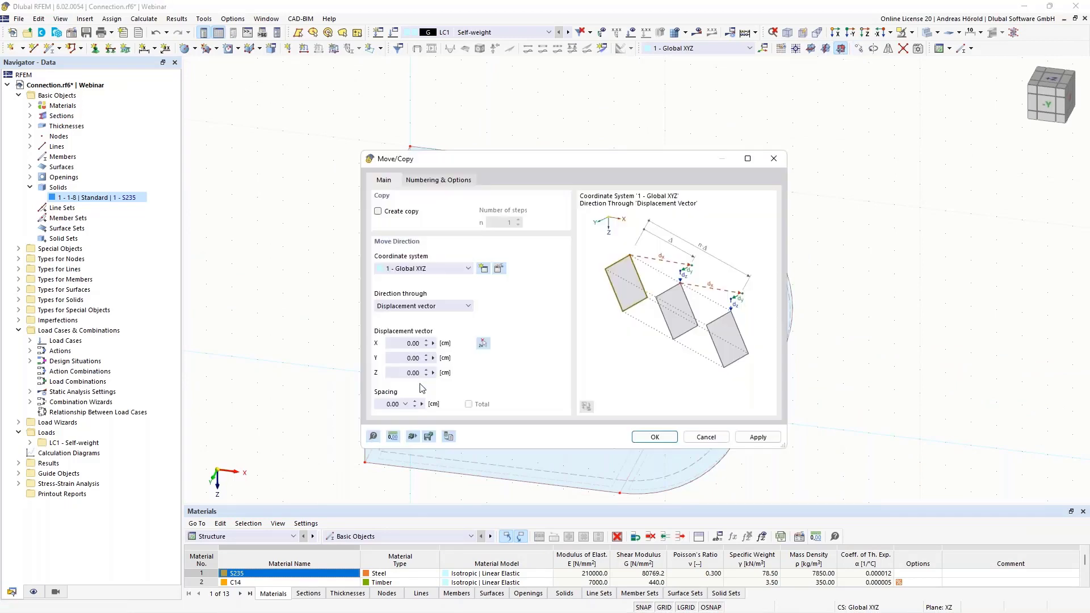
pyautogui.click(402, 375)
pyautogui.click(379, 213)
pyautogui.click(654, 437)
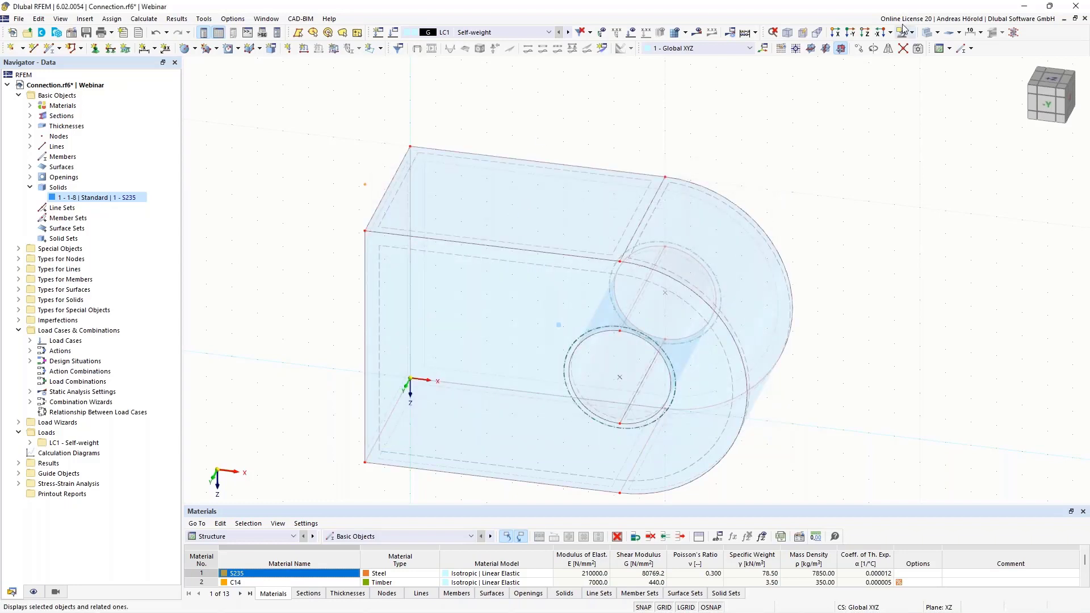
# Set the work plane to XY and place its origin on the copied node at X 0, Y 7, Z -12 cm
pyautogui.click(811, 50)
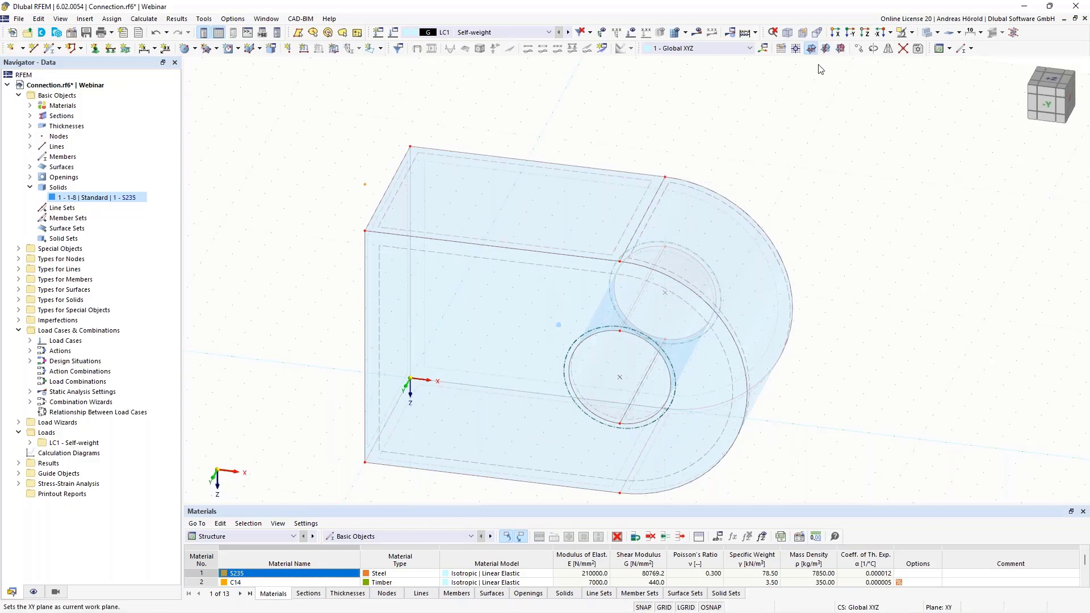
pyautogui.keyDown('ctrl'); pyautogui.moveTo(914, 237); pyautogui.dragTo(860, 170, button='middle'); pyautogui.keyUp('ctrl')
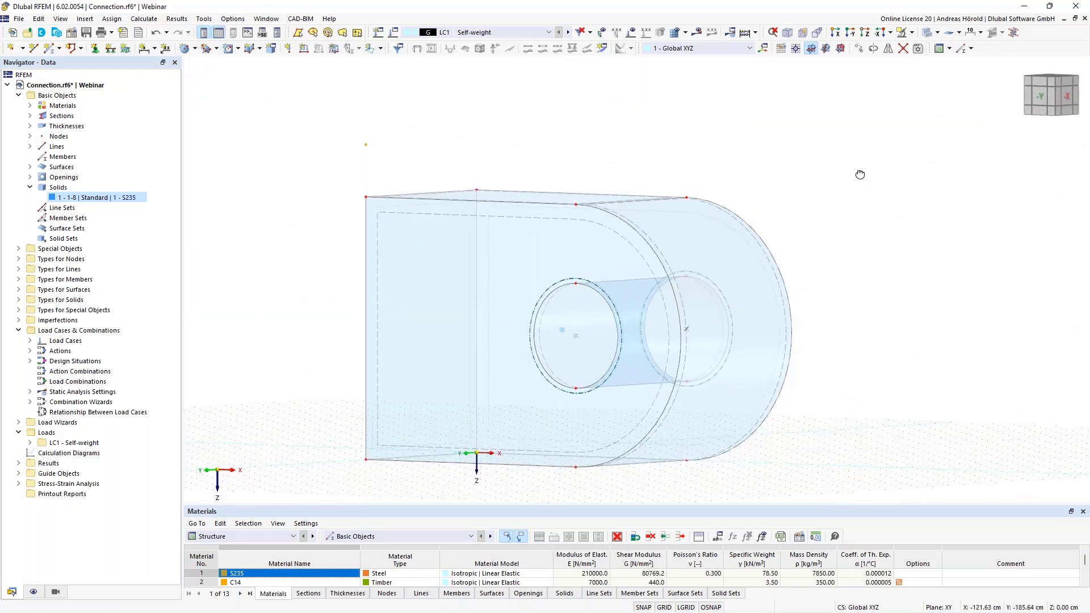
pyautogui.rightClick(861, 171)
pyautogui.click(796, 49)
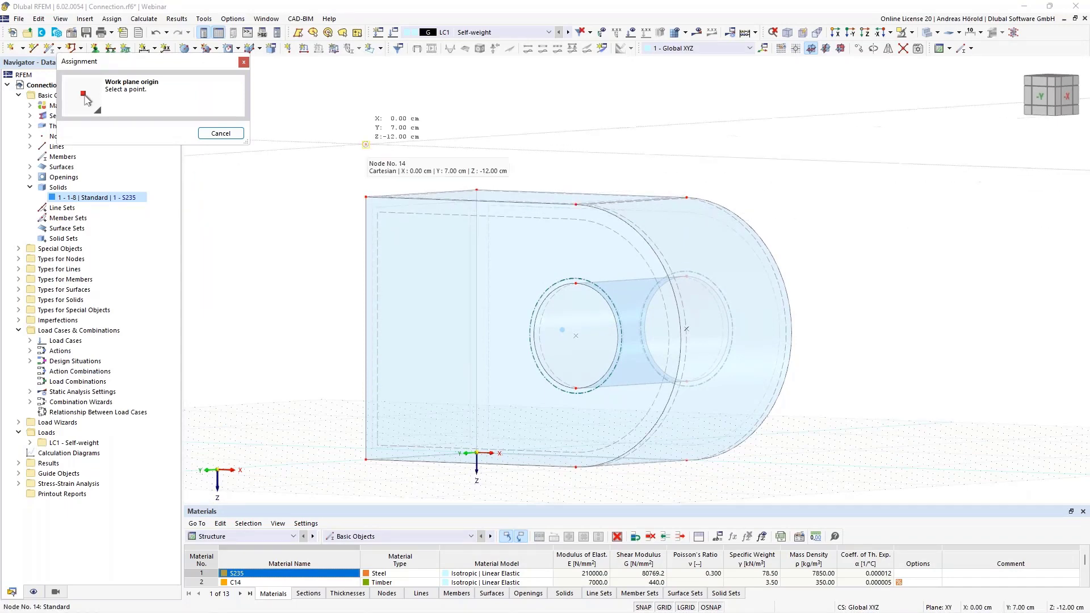
pyautogui.click(365, 144)
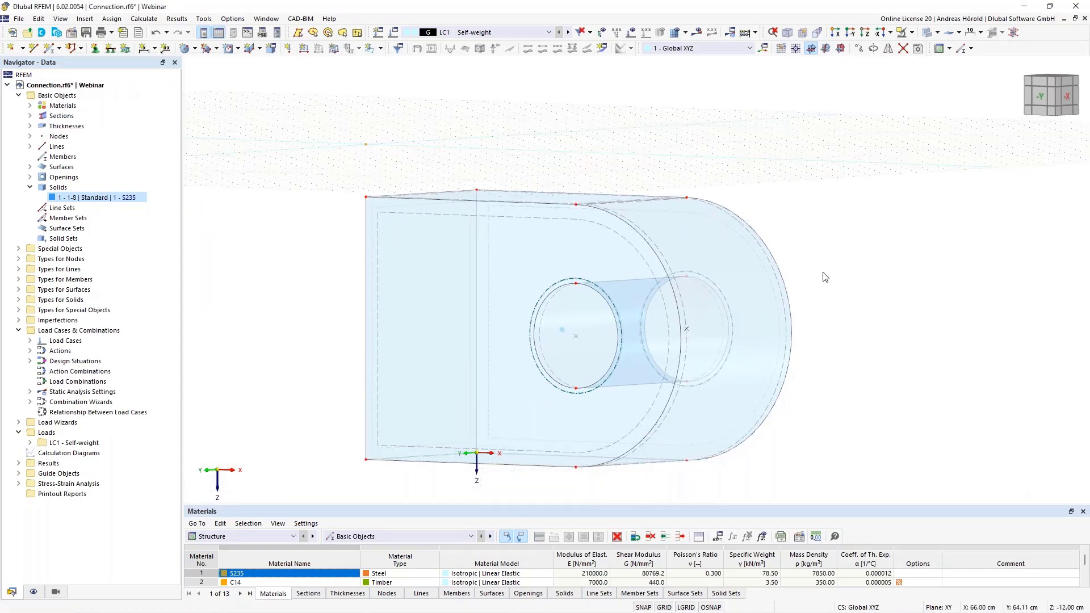
# Select the entire solid with its boundary objects and hide it, keeping the copied node above it visible
pyautogui.keyDown('ctrl'); pyautogui.moveTo(896, 374); pyautogui.dragTo(938, 344, button='middle'); pyautogui.keyUp('ctrl')
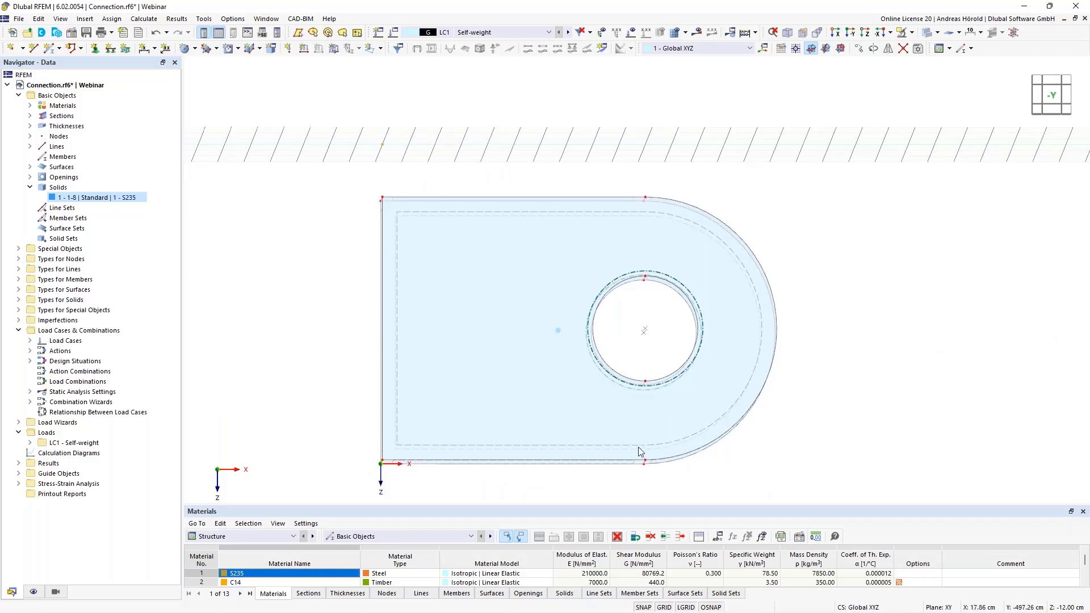
pyautogui.moveTo(316, 491); pyautogui.dragTo(880, 188)
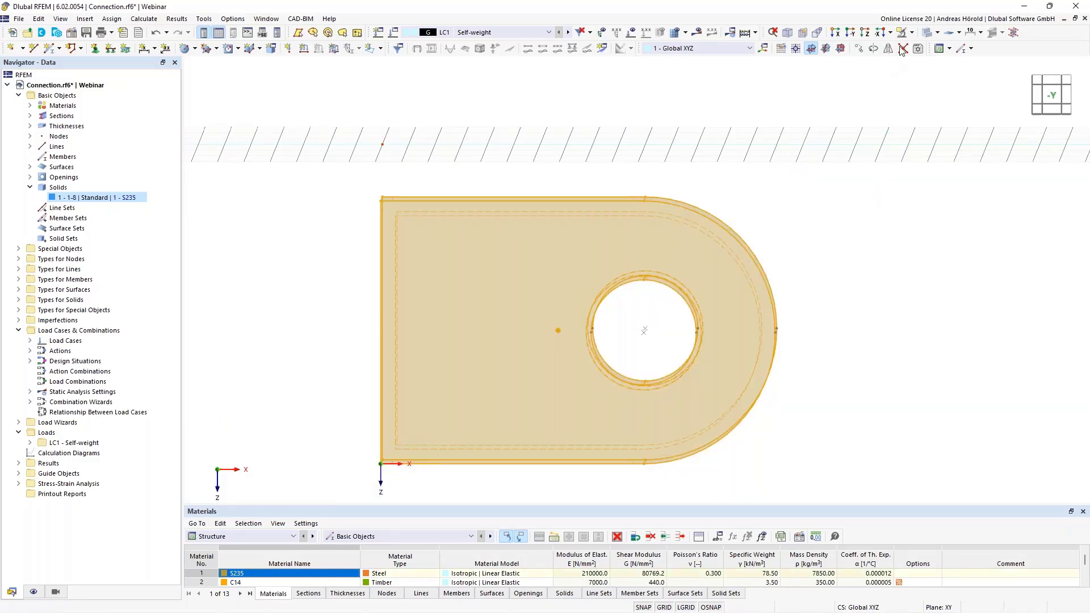
pyautogui.click(912, 34)
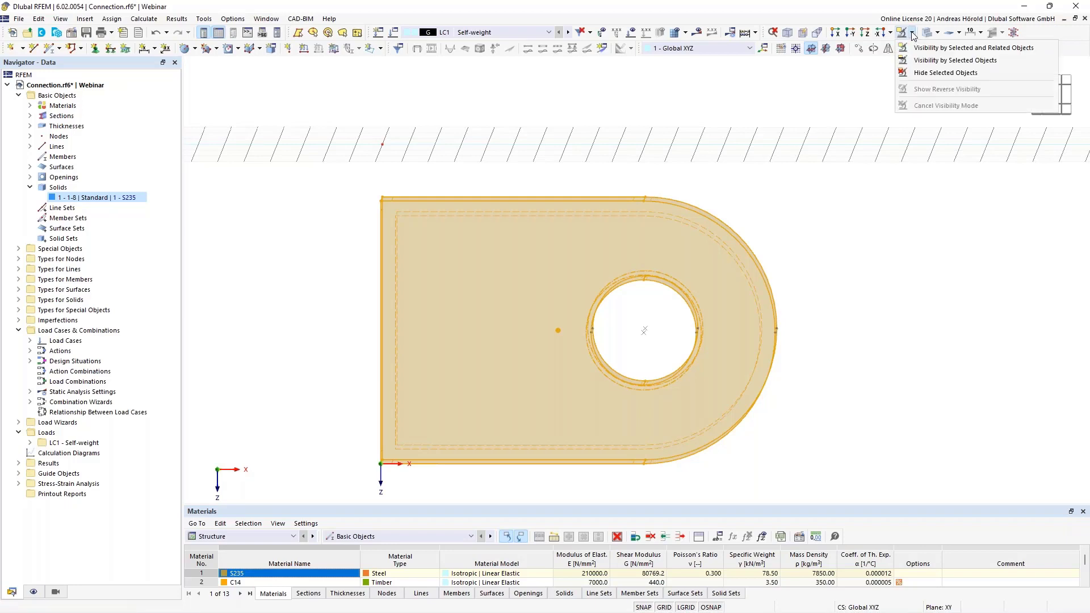
pyautogui.click(931, 73)
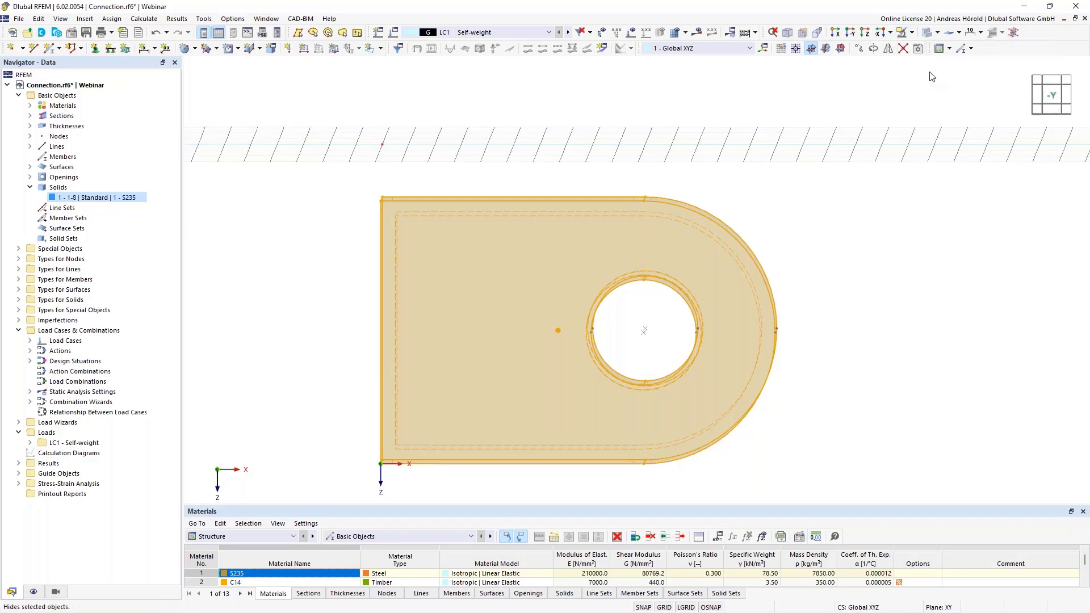
pyautogui.click(865, 32)
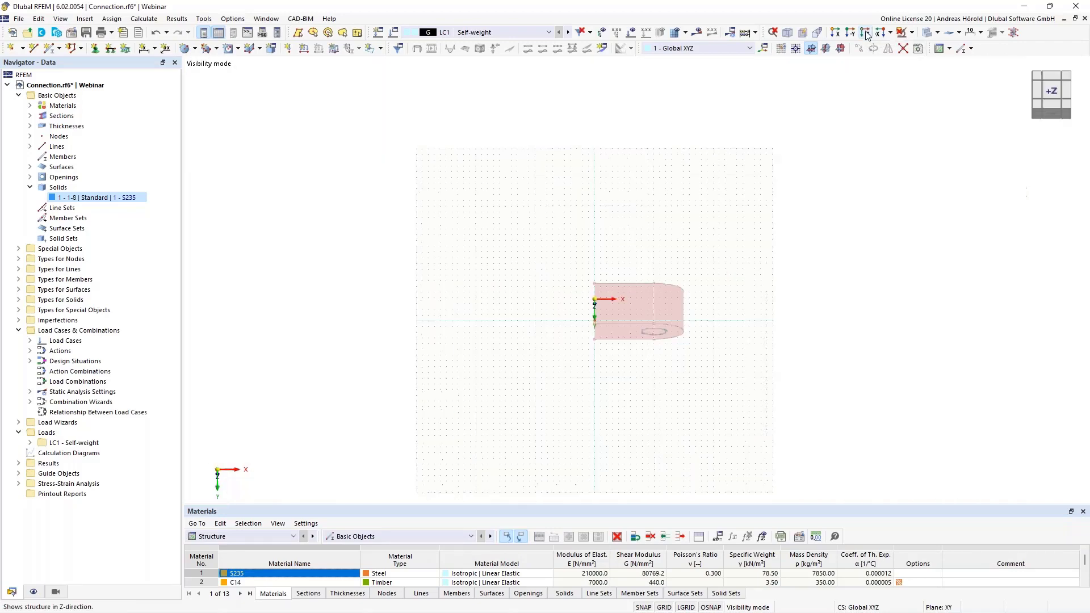
# Draw a standard rectangular surface, 1.0 mm S235, on the work plane from X 4, Y 5 to X 17, Y 2 cm at Z -12 cm
pyautogui.scroll(5, 645, 254)
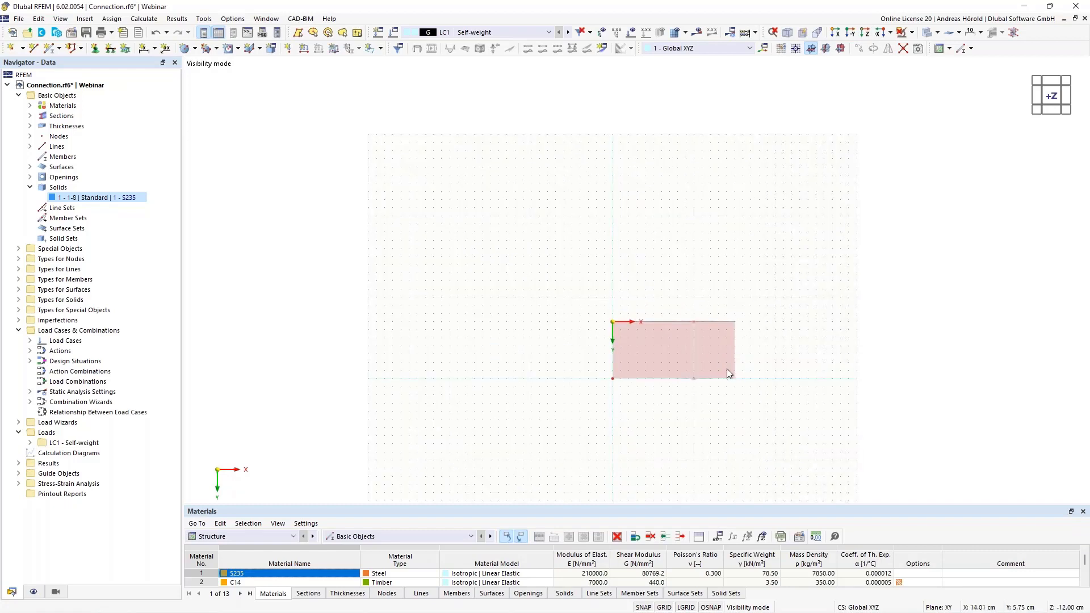
pyautogui.scroll(4, 726, 369)
pyautogui.scroll(3, 726, 369)
pyautogui.scroll(-1, 726, 369)
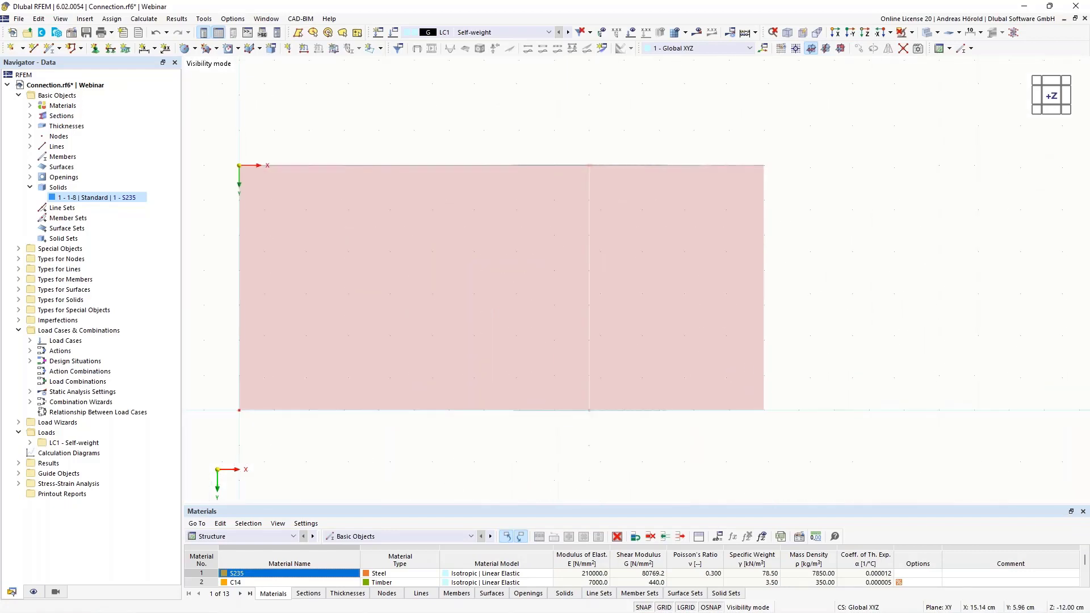
pyautogui.moveTo(726, 368); pyautogui.dragTo(904, 384, button='middle')
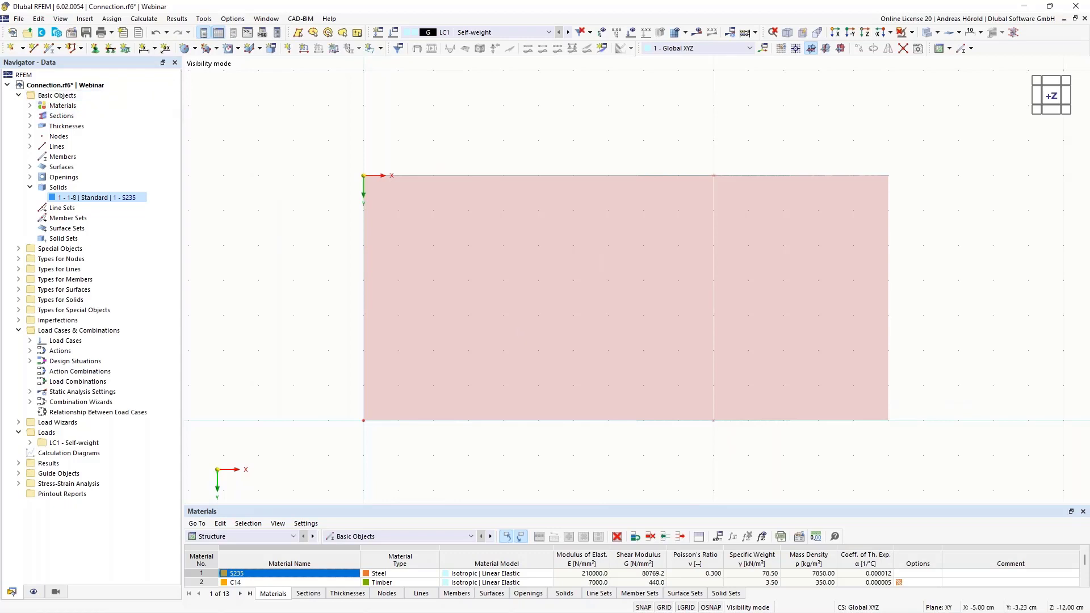
pyautogui.click(195, 49)
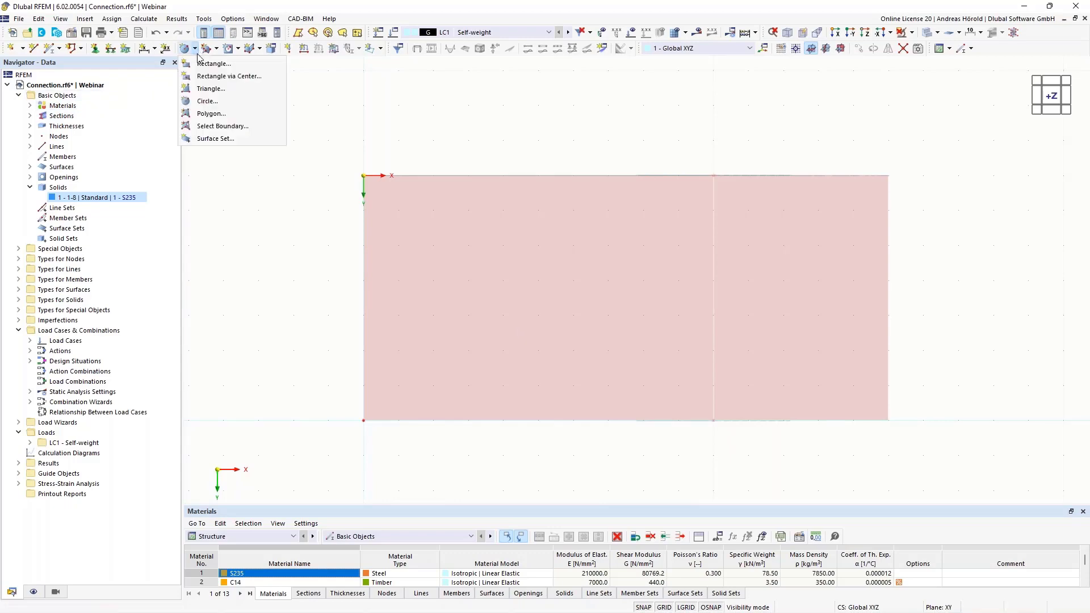
pyautogui.click(213, 63)
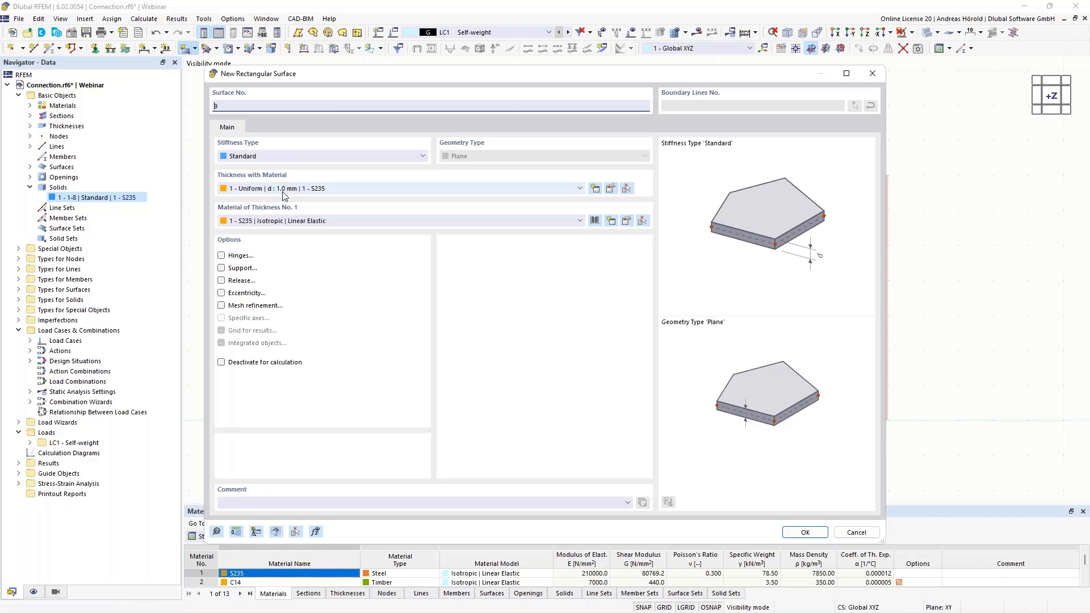
pyautogui.click(805, 532)
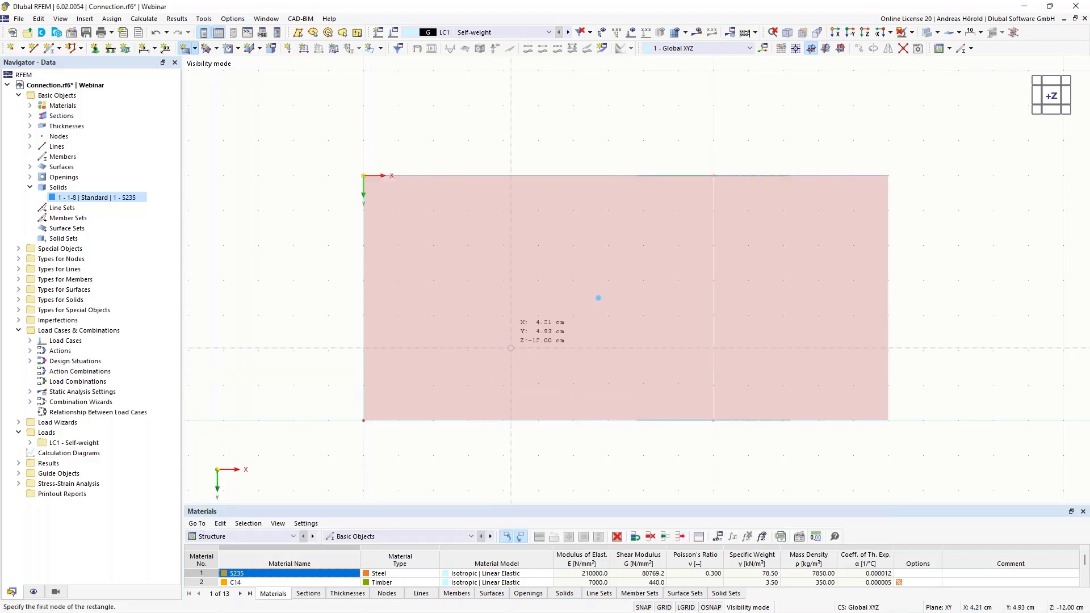
pyautogui.click(503, 350)
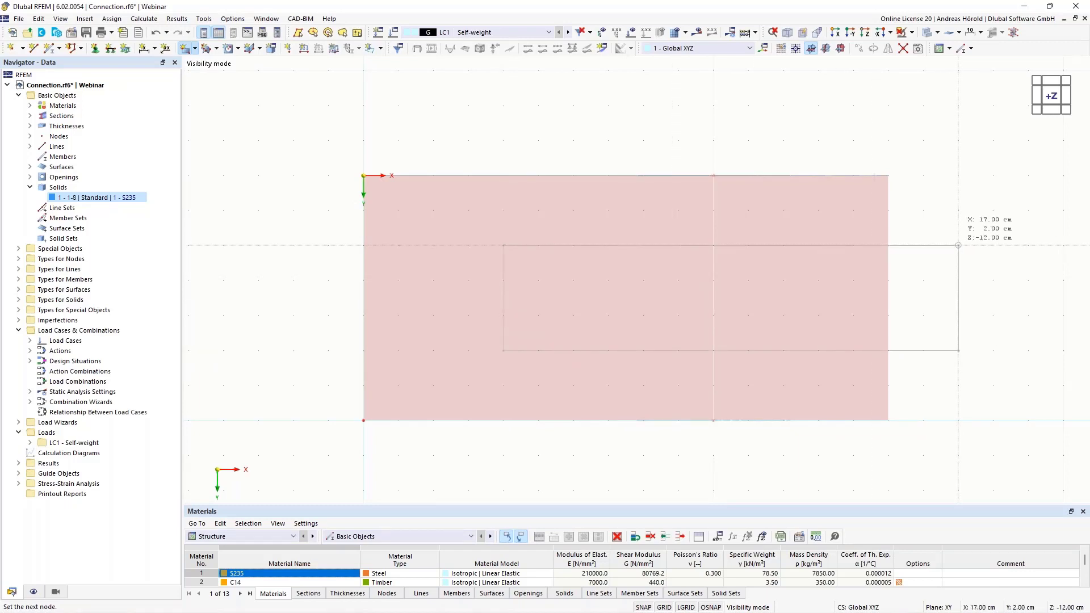
pyautogui.click(958, 246)
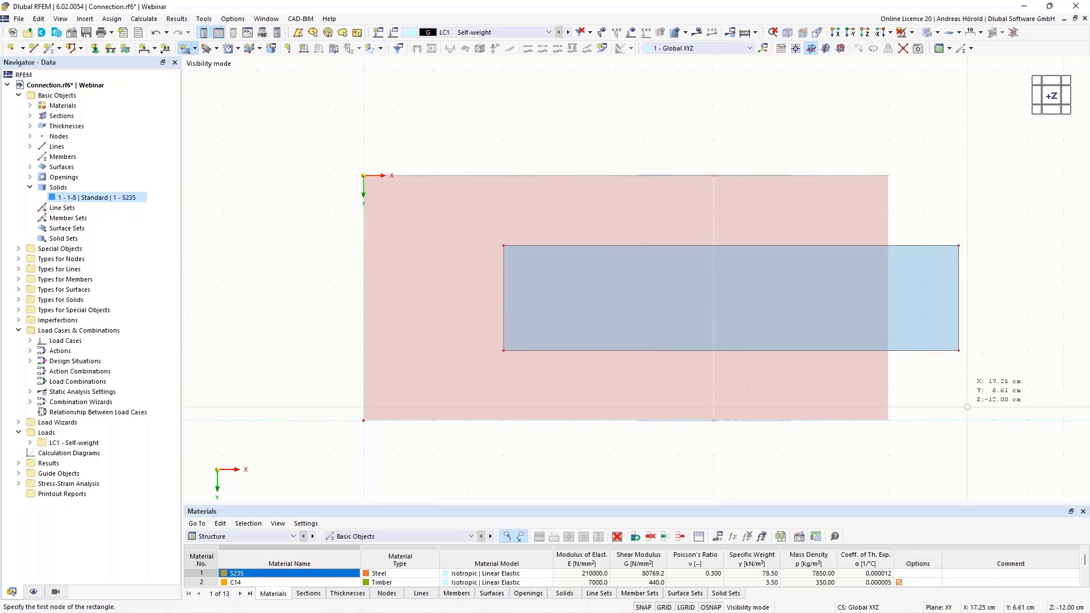
pyautogui.moveTo(968, 404)
pyautogui.keyDown('ctrl'); pyautogui.mouseDown(button='middle')
pyautogui.moveTo(932, 373)
pyautogui.moveTo(908, 287)
pyautogui.moveTo(918, 237)
pyautogui.moveTo(981, 389)
pyautogui.mouseUp(button='middle'); pyautogui.keyUp('ctrl')
pyautogui.press('Escape')
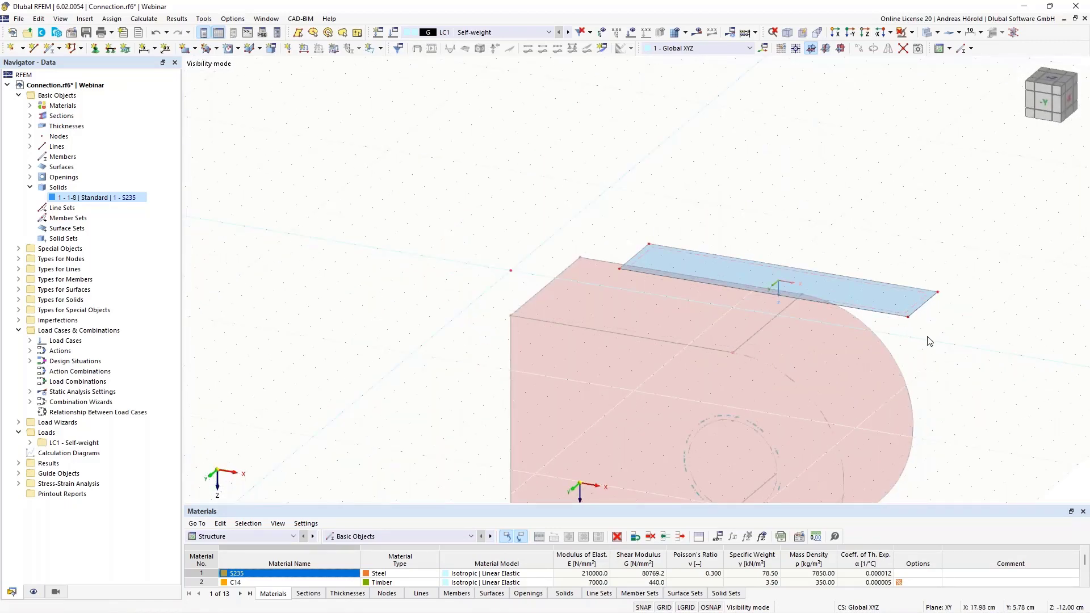
# Extrude the new rectangular surface downward into a solid with a height of 20 cm and material C14
pyautogui.moveTo(936, 355); pyautogui.dragTo(856, 191, button='middle')
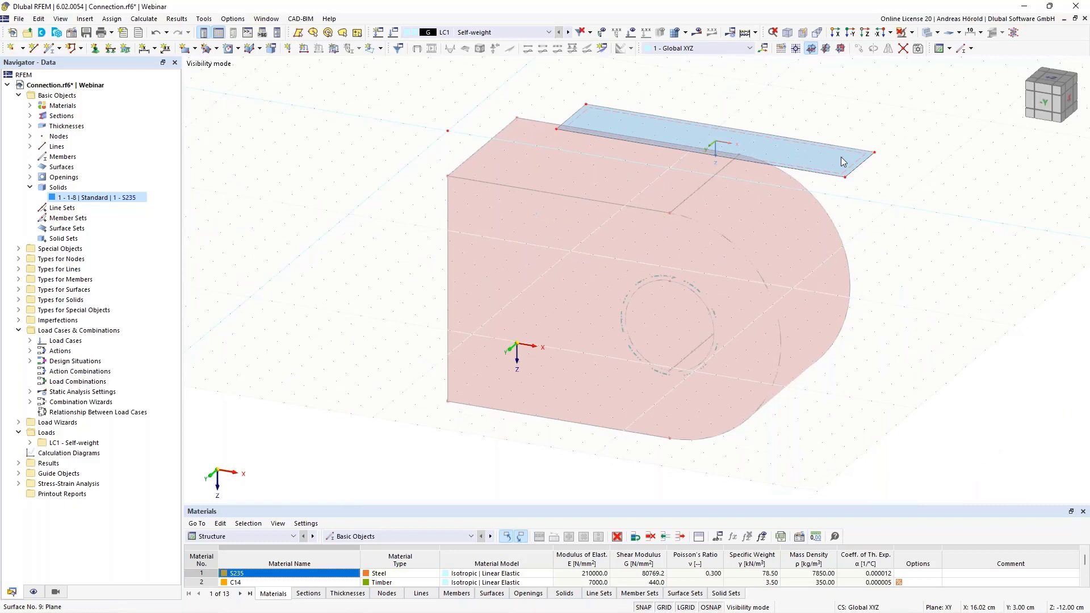
pyautogui.rightClick(841, 157)
pyautogui.moveTo(871, 317)
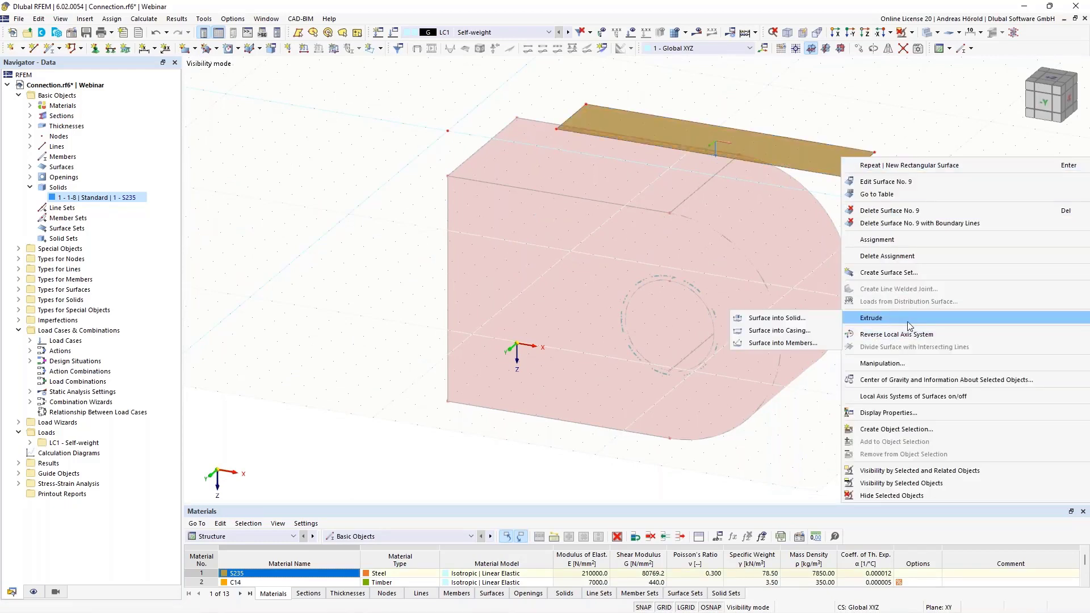
pyautogui.click(777, 319)
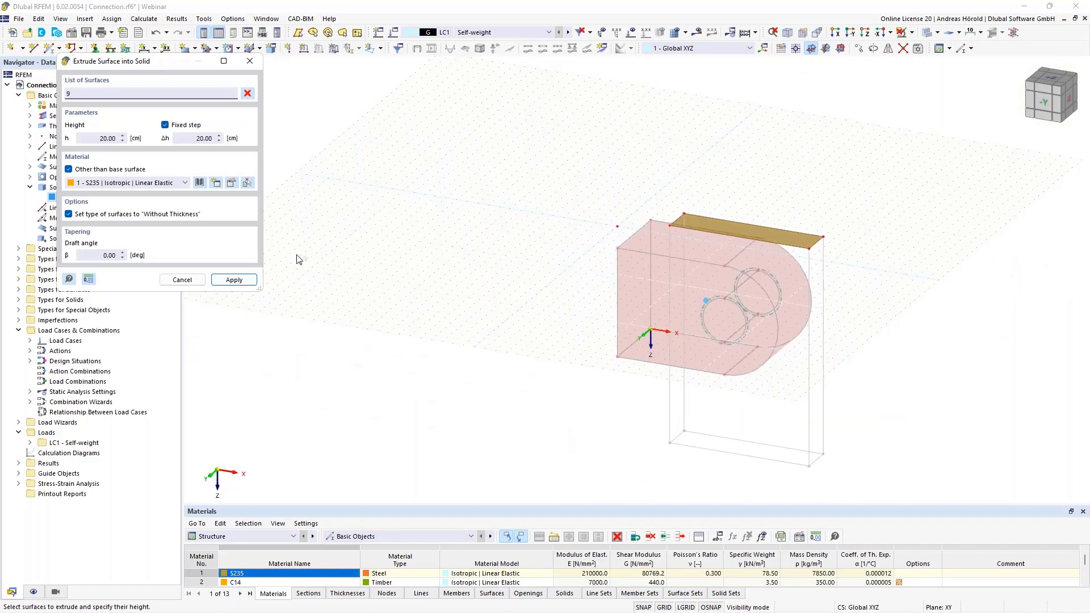
pyautogui.click(92, 139)
pyautogui.write('-')
pyautogui.press('Tab')
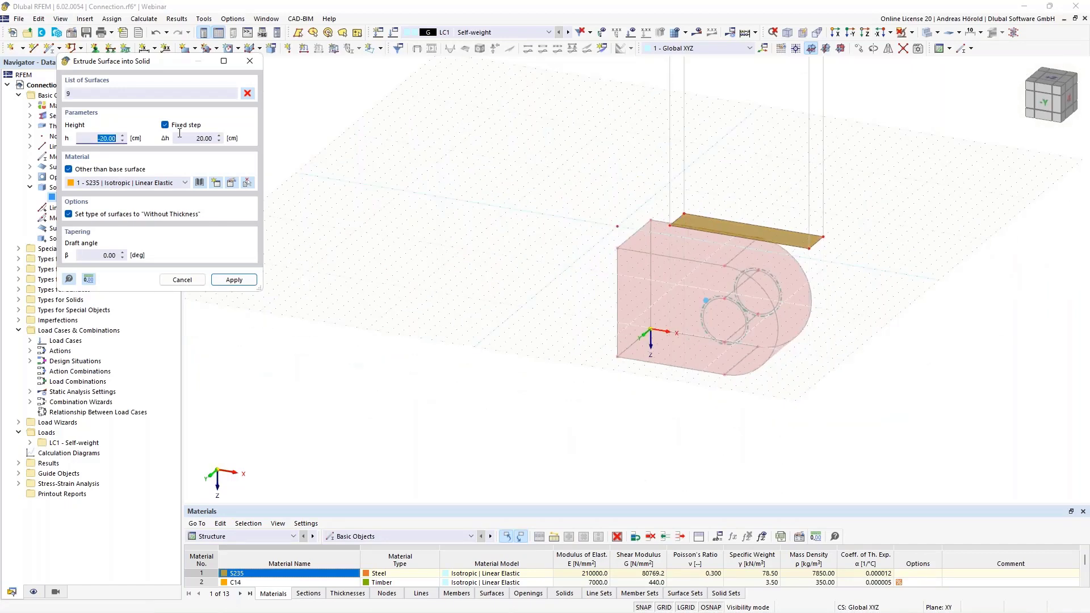
pyautogui.write('20')
pyautogui.click(104, 185)
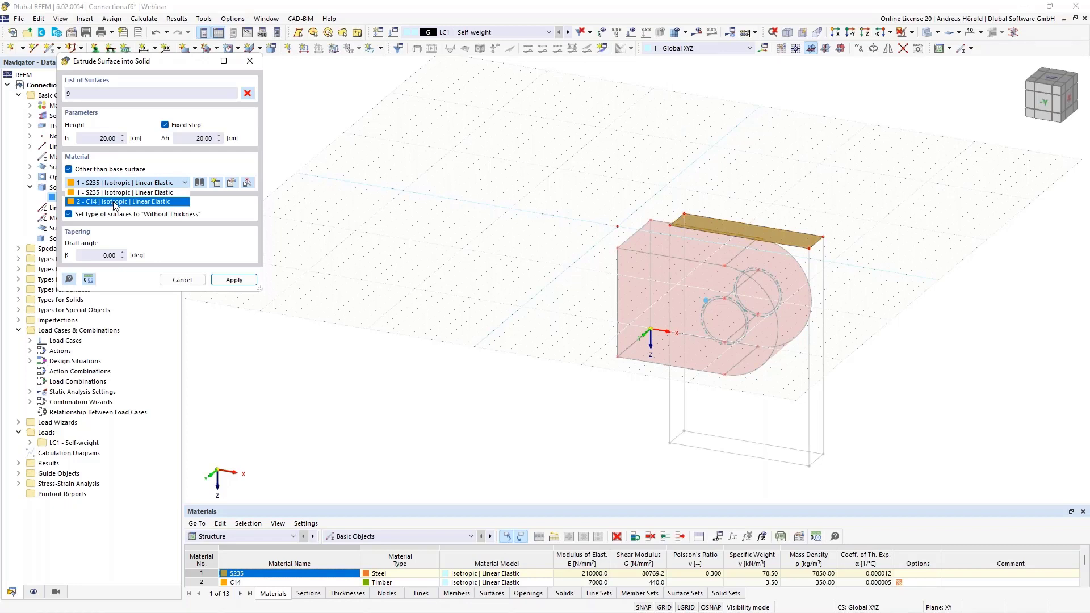
pyautogui.click(116, 202)
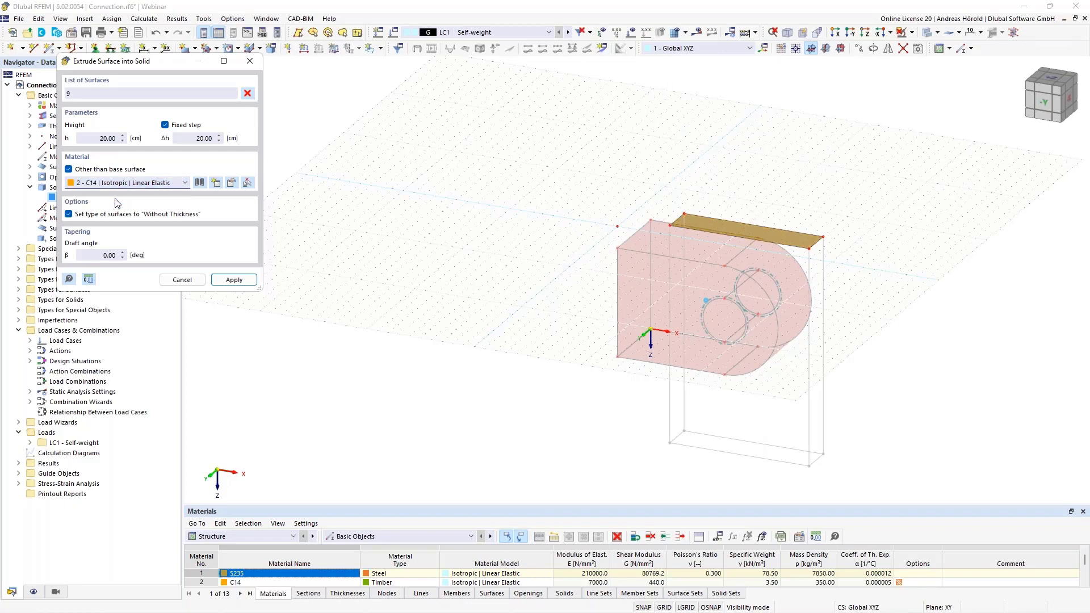
pyautogui.click(234, 280)
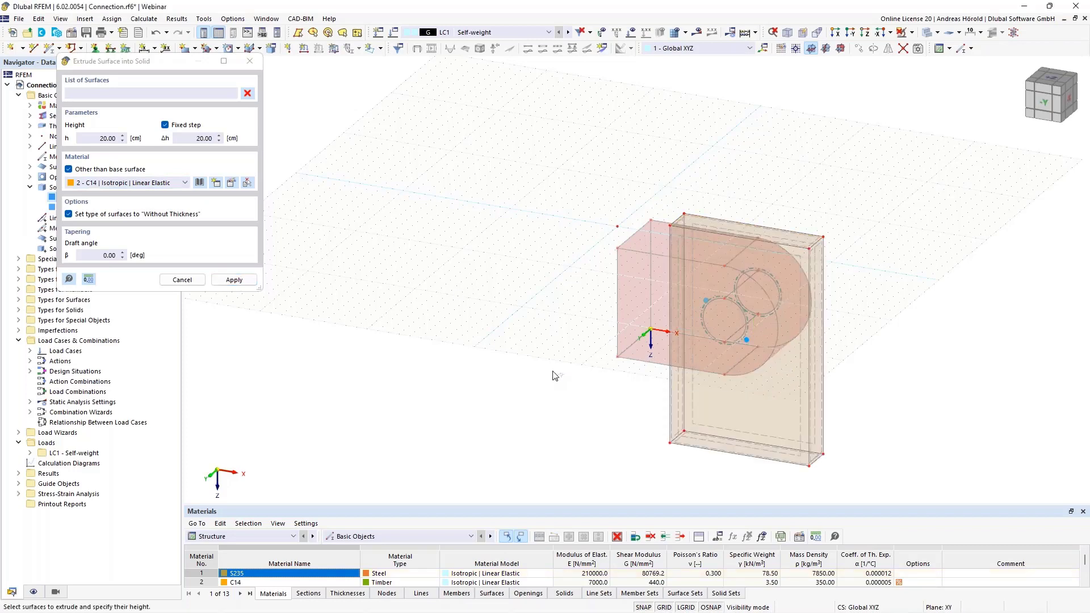
pyautogui.press('Escape')
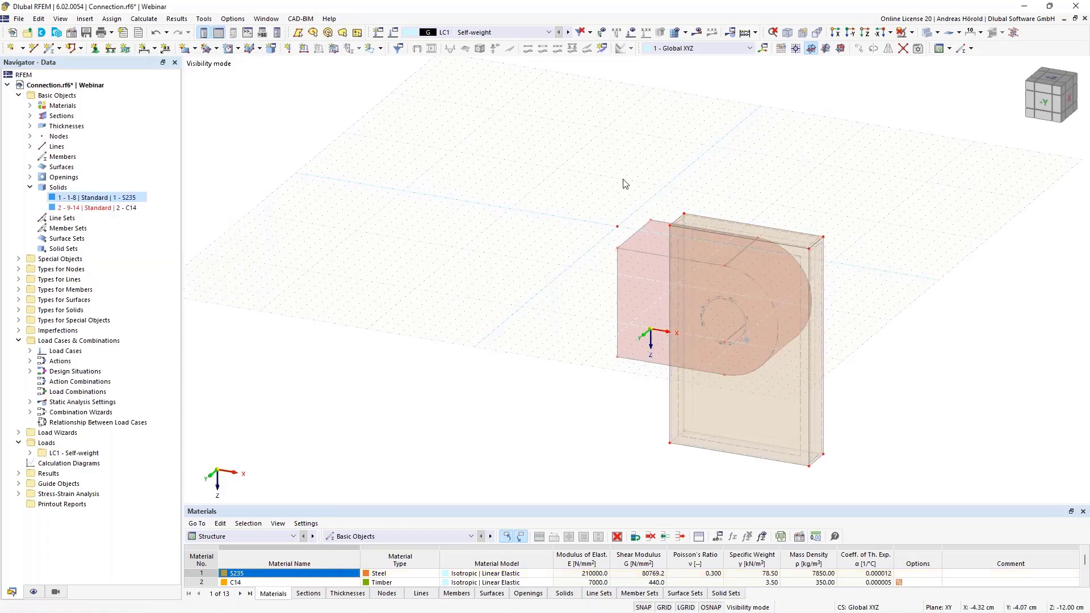
# Cancel the visibility mode to show all objects and display the model as a solid model
pyautogui.scroll(2, 637, 220)
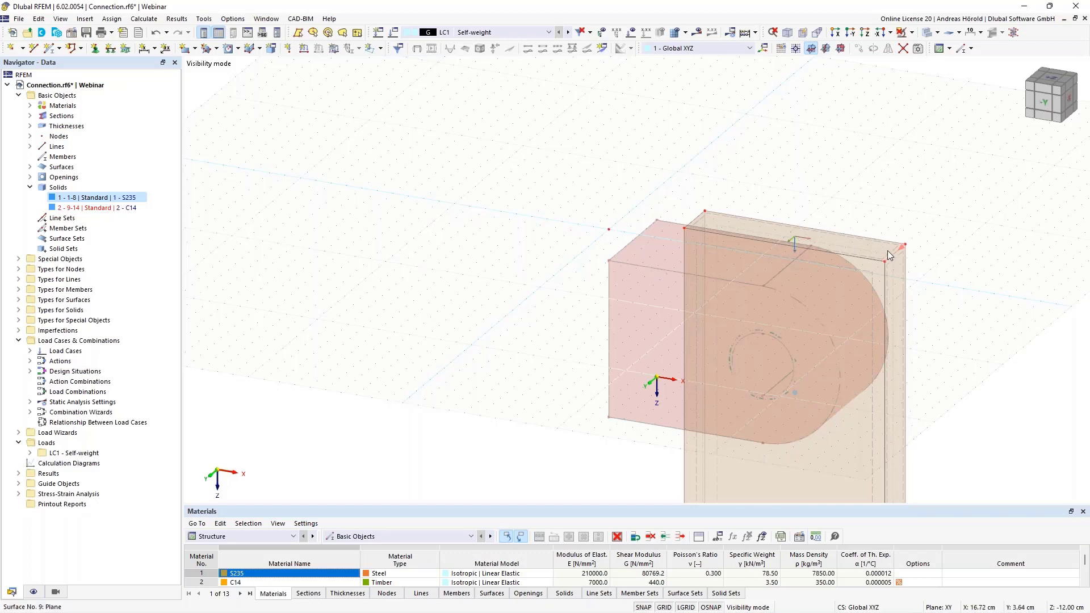
pyautogui.click(912, 33)
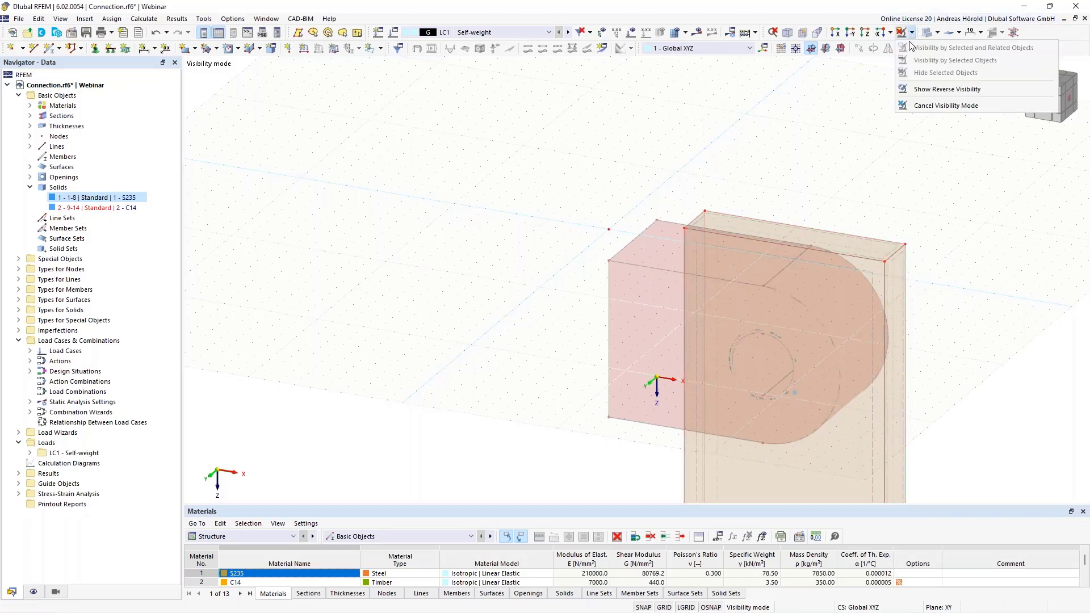
pyautogui.click(925, 105)
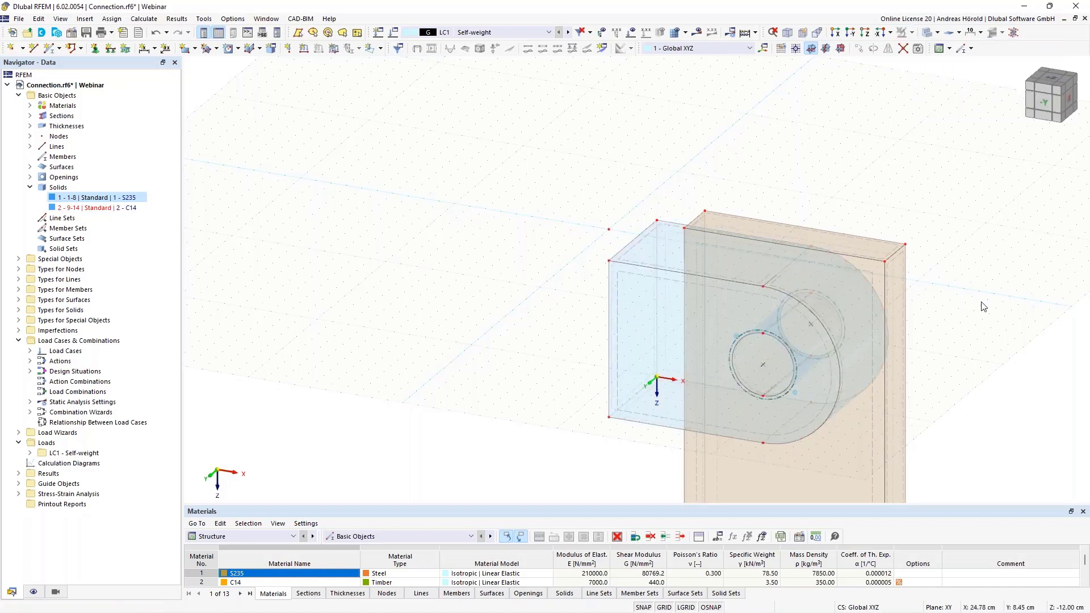
pyautogui.click(937, 32)
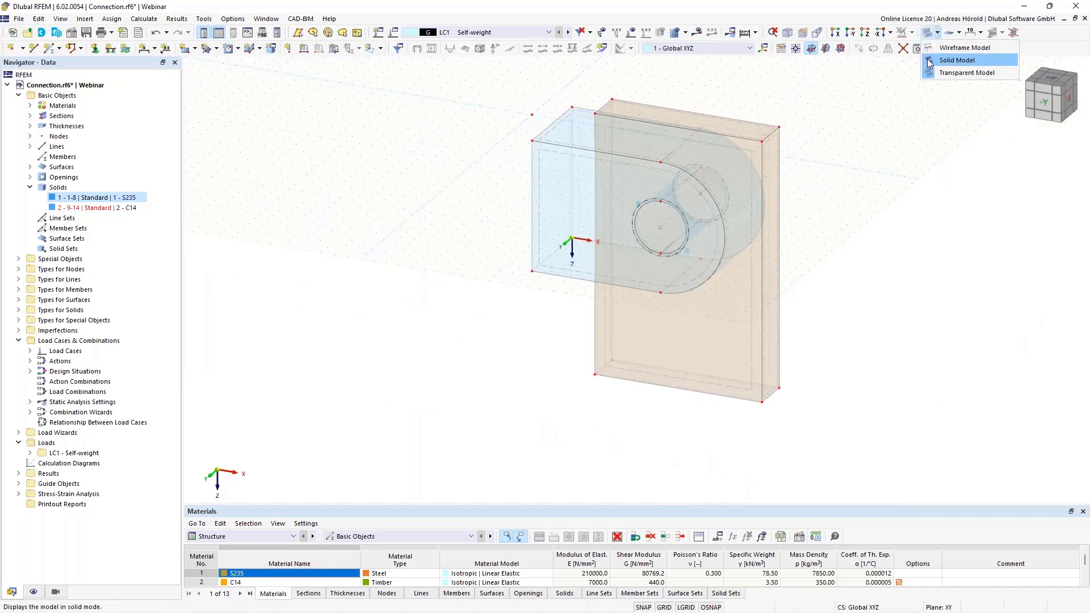
pyautogui.click(957, 60)
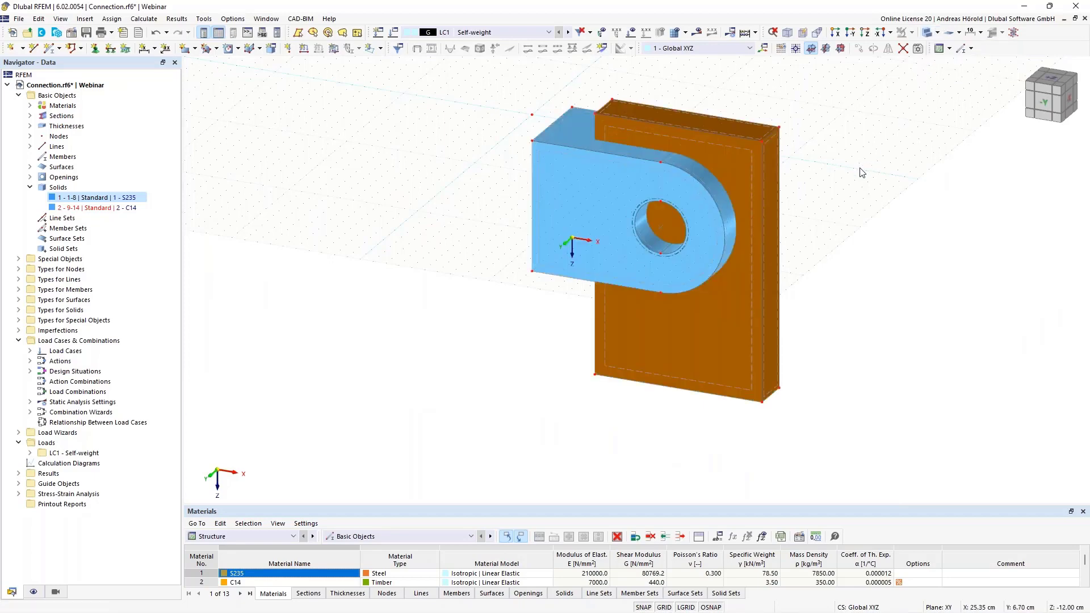
pyautogui.moveTo(858, 170); pyautogui.dragTo(862, 254, button='middle')
pyautogui.keyDown('ctrl'); pyautogui.moveTo(842, 301); pyautogui.dragTo(869, 309, button='middle'); pyautogui.keyUp('ctrl')
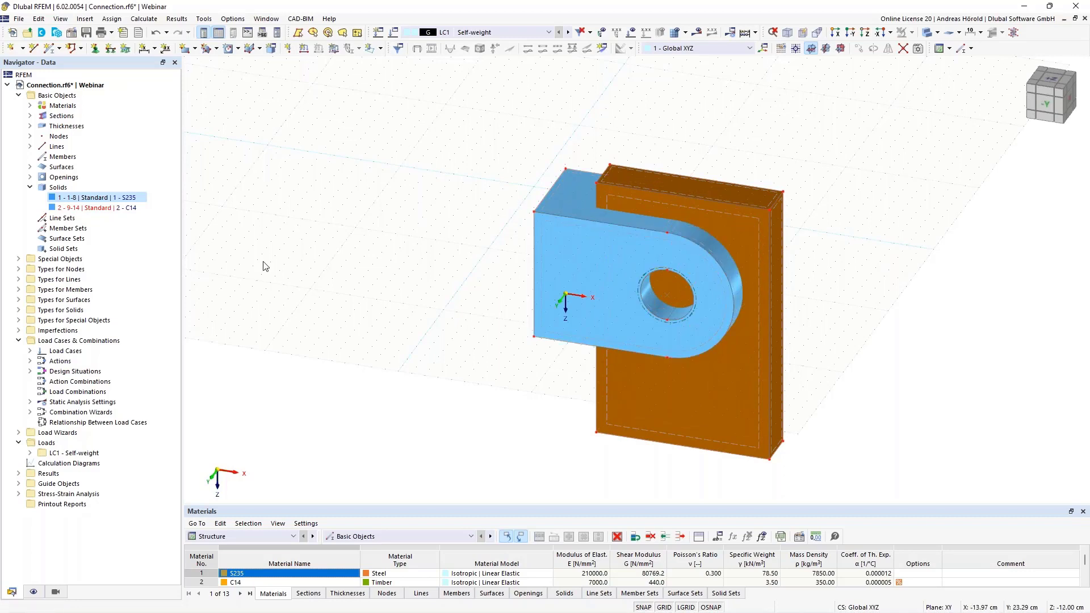
# Change the C14 block's solid type to Hole and accept regenerating the affected solids
pyautogui.click(89, 207)
pyautogui.rightClick(89, 210)
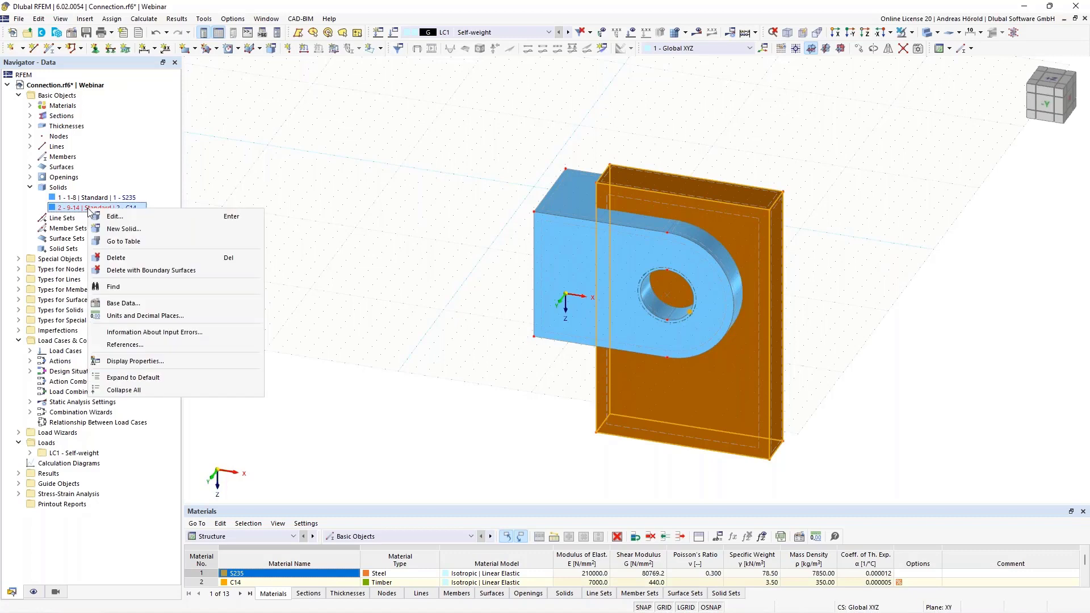
pyautogui.click(133, 216)
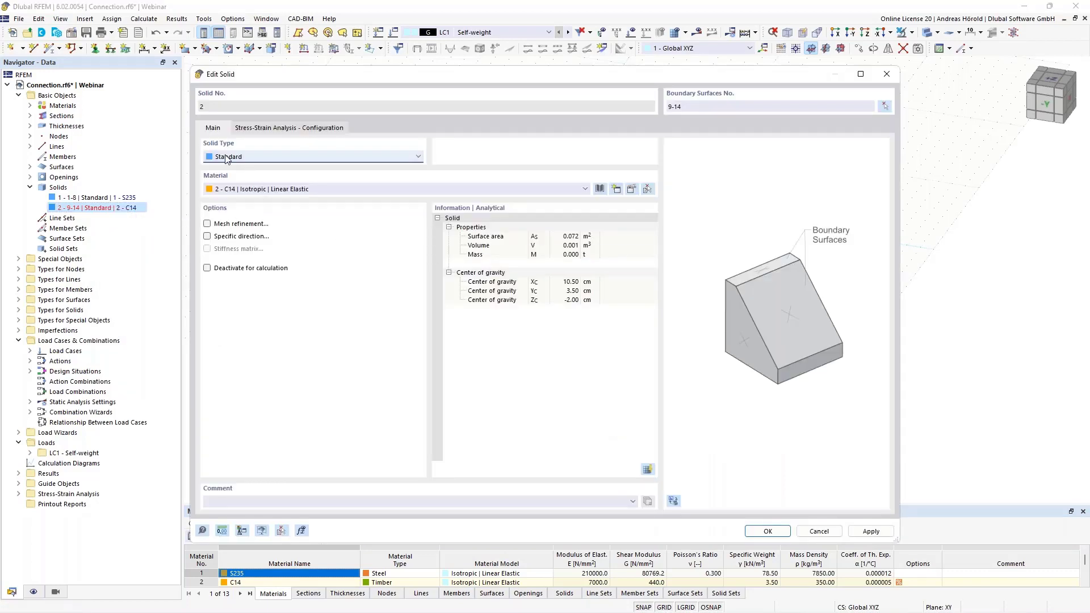
pyautogui.click(264, 159)
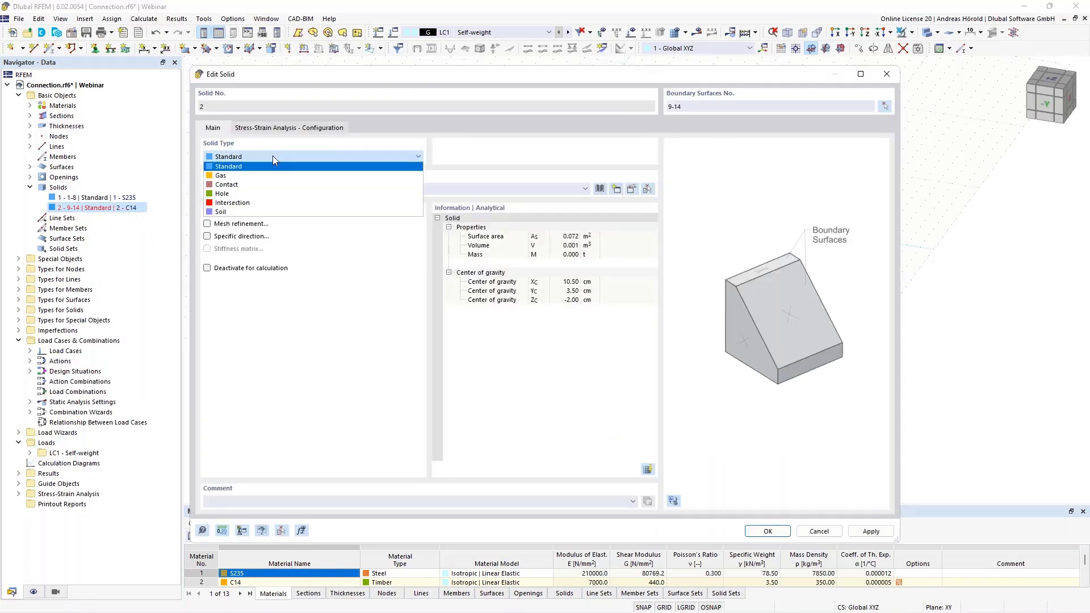
pyautogui.click(284, 195)
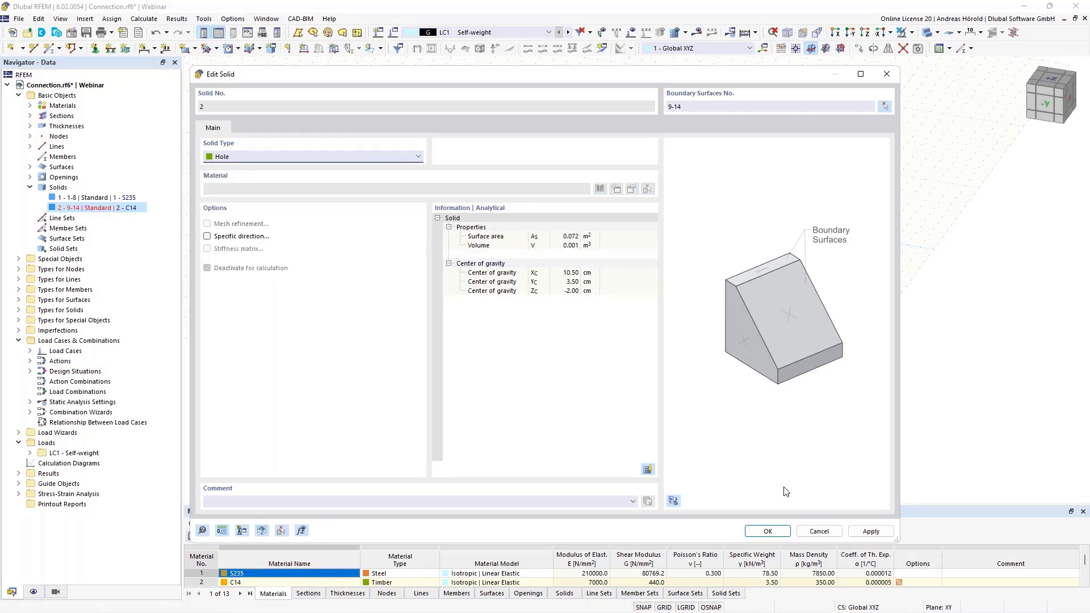
pyautogui.click(773, 531)
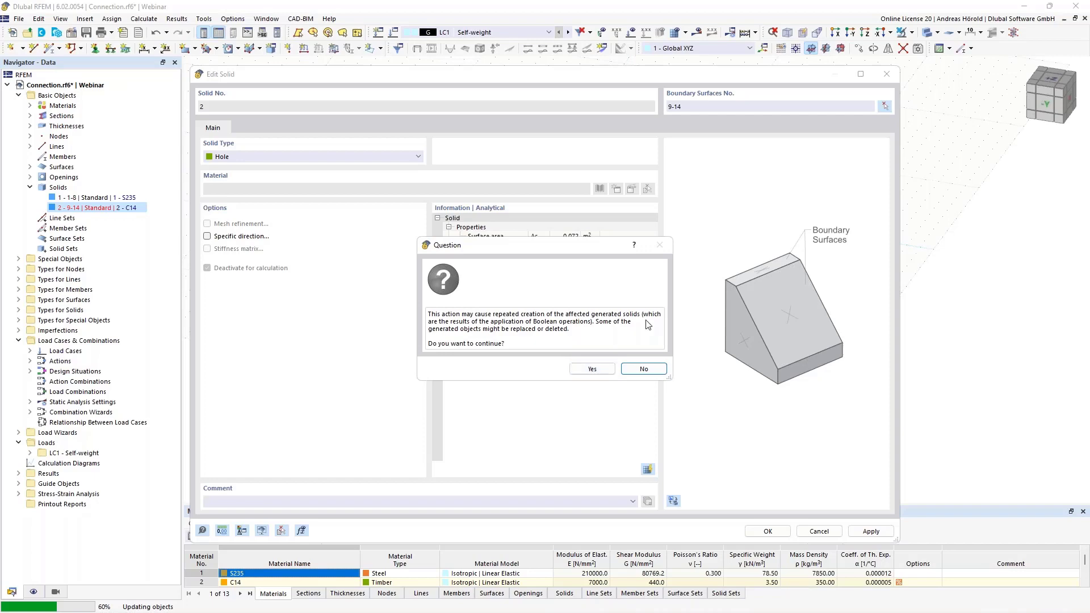
pyautogui.click(590, 369)
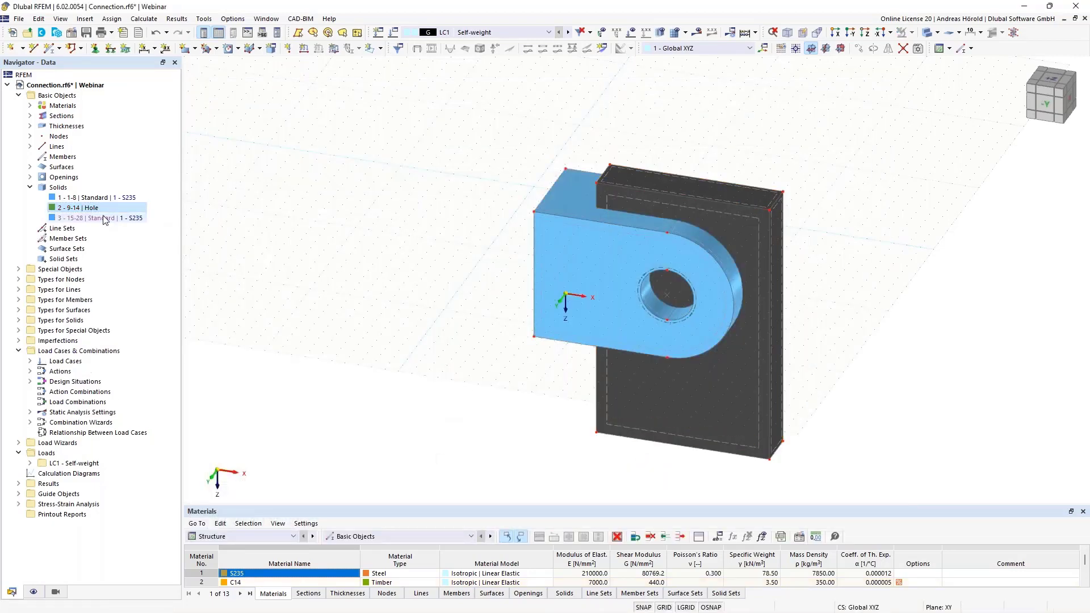
# Cancel the generated state of the S235 solid with boundary surfaces 15-28 to turn it into an independent solid
pyautogui.click(101, 220)
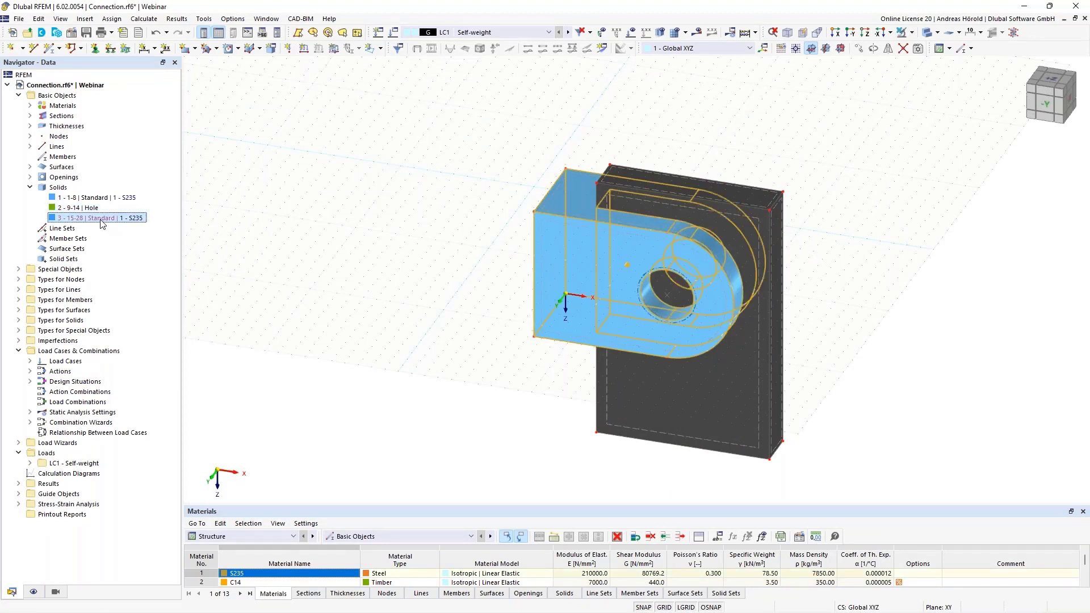
pyautogui.click(92, 199)
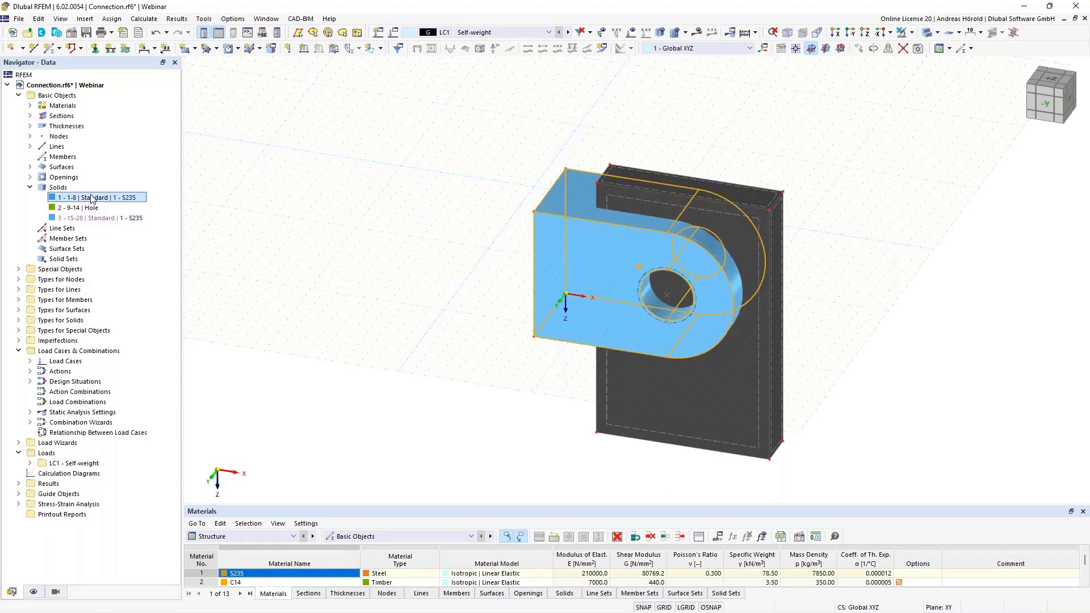
pyautogui.click(92, 208)
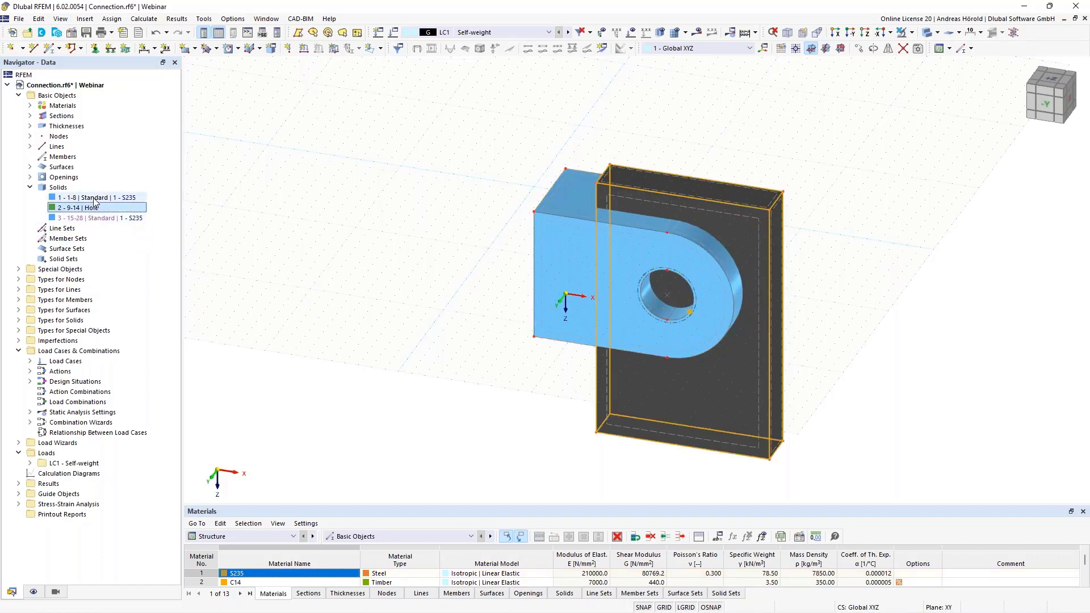
pyautogui.click(94, 199)
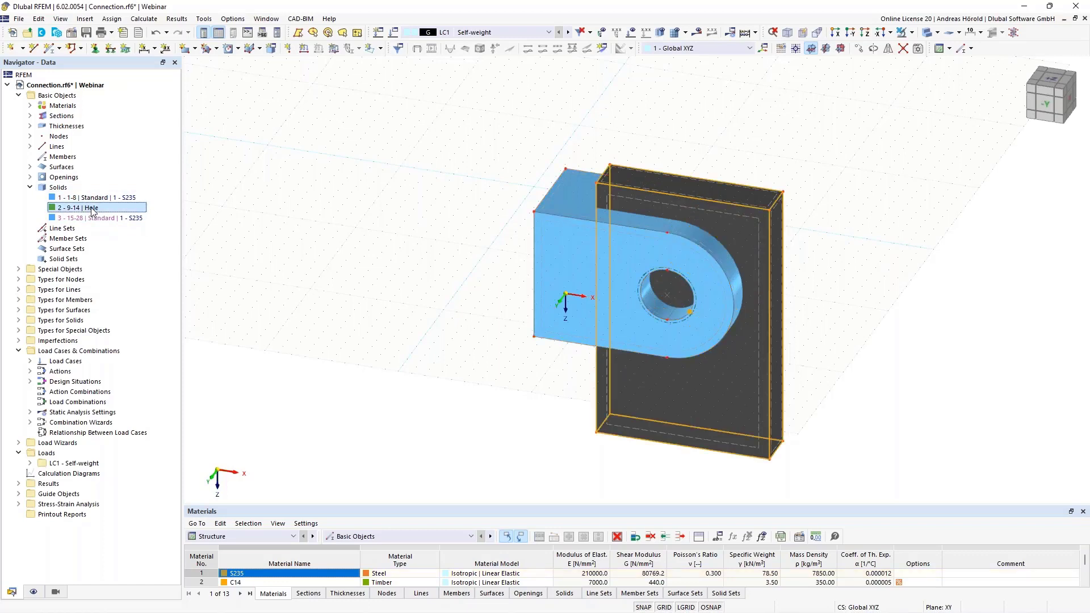
pyautogui.click(104, 219)
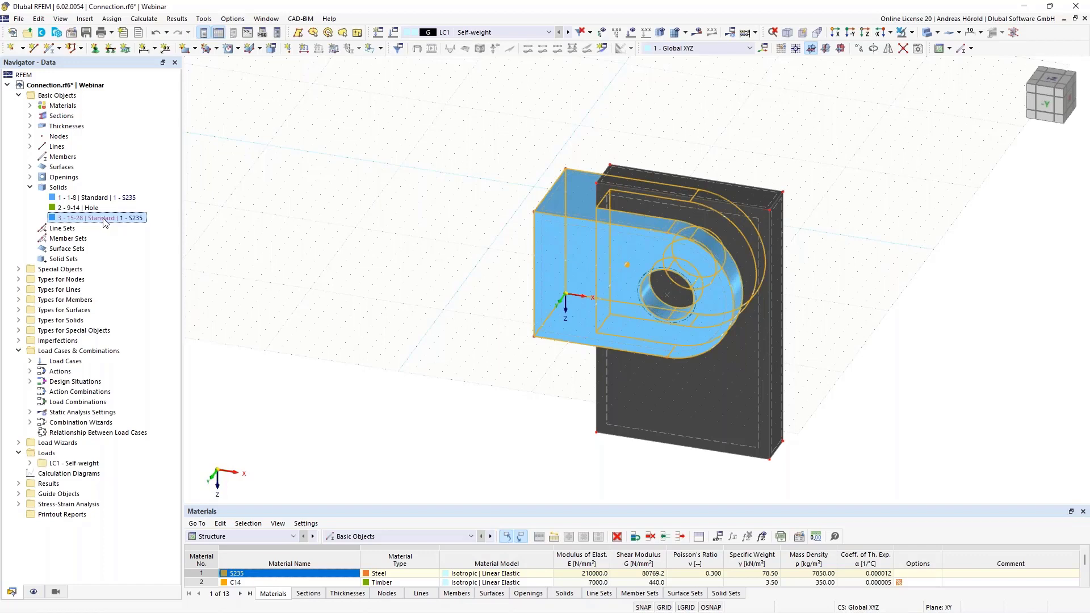
pyautogui.rightClick(104, 222)
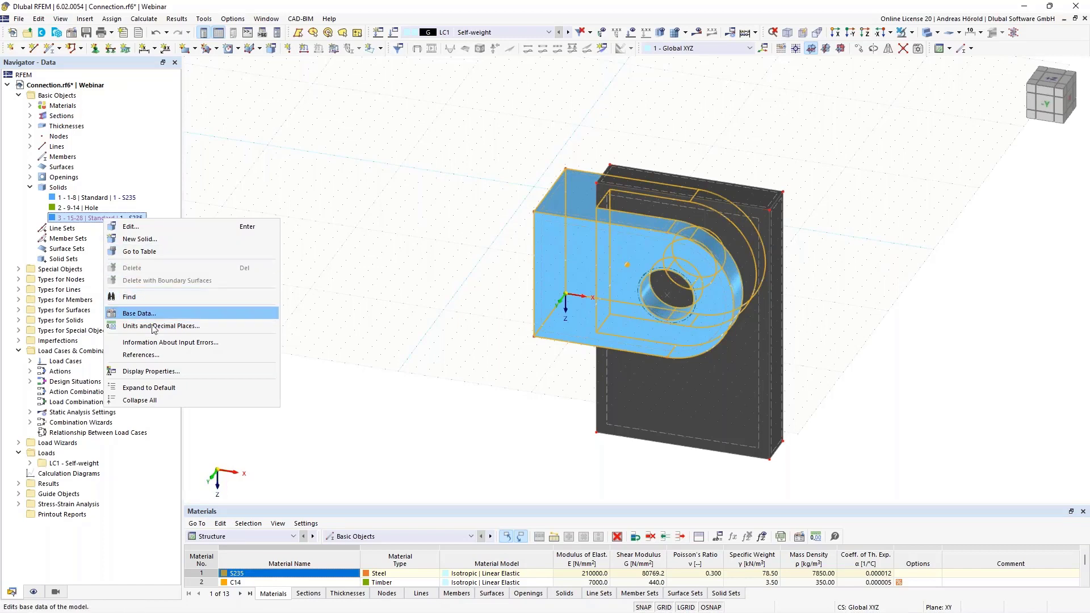
pyautogui.click(154, 226)
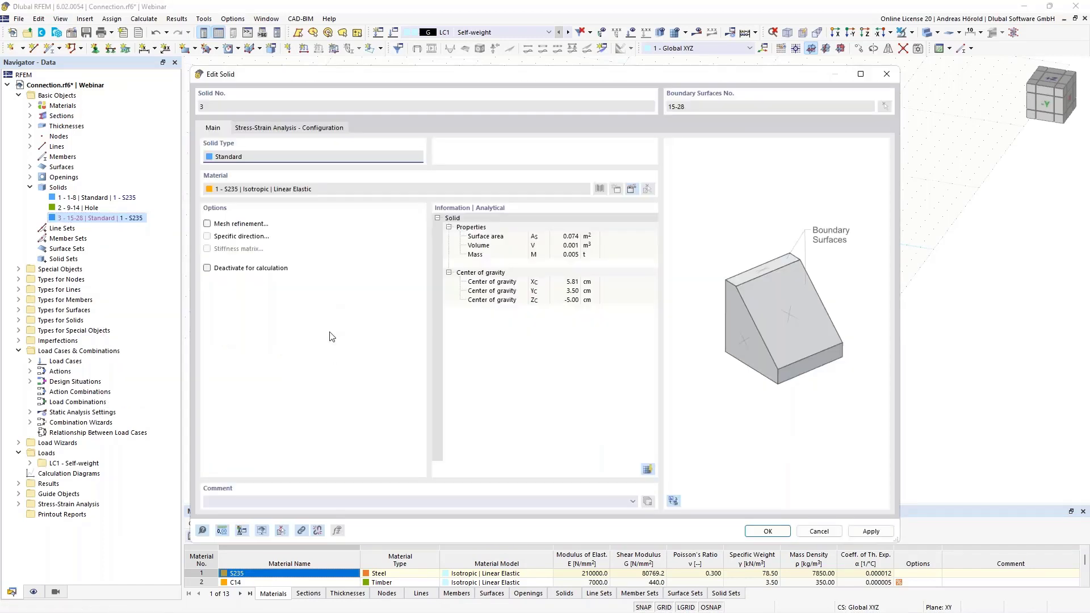
pyautogui.click(318, 531)
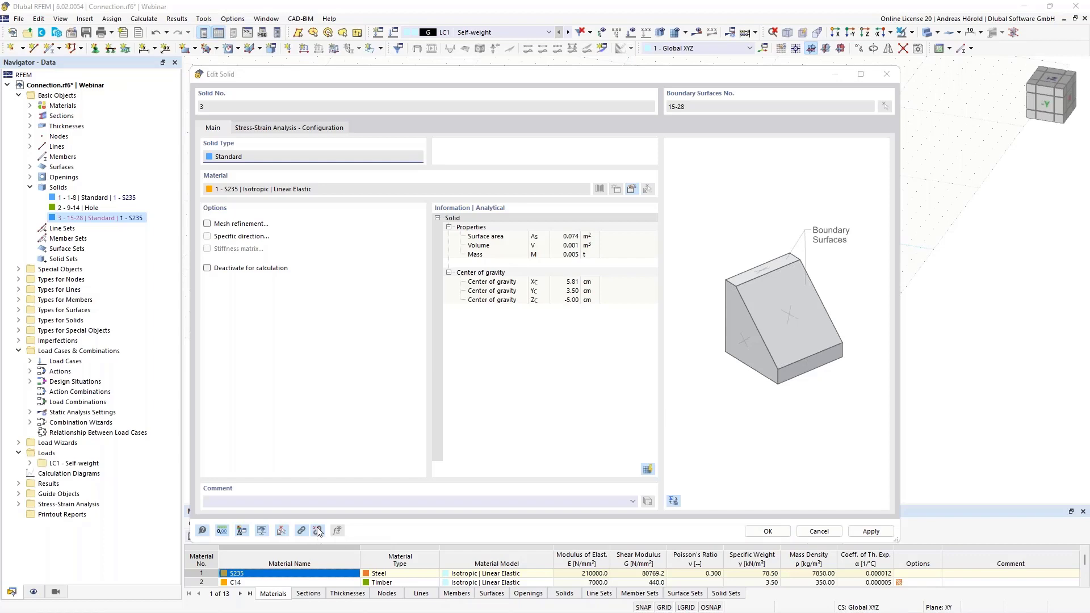
pyautogui.click(588, 359)
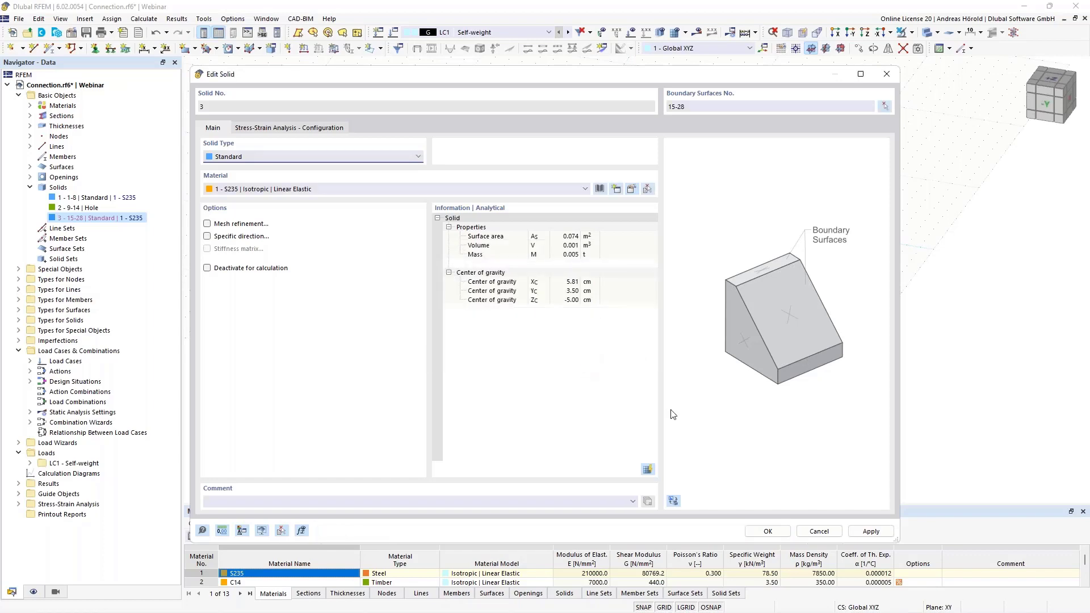
pyautogui.click(763, 530)
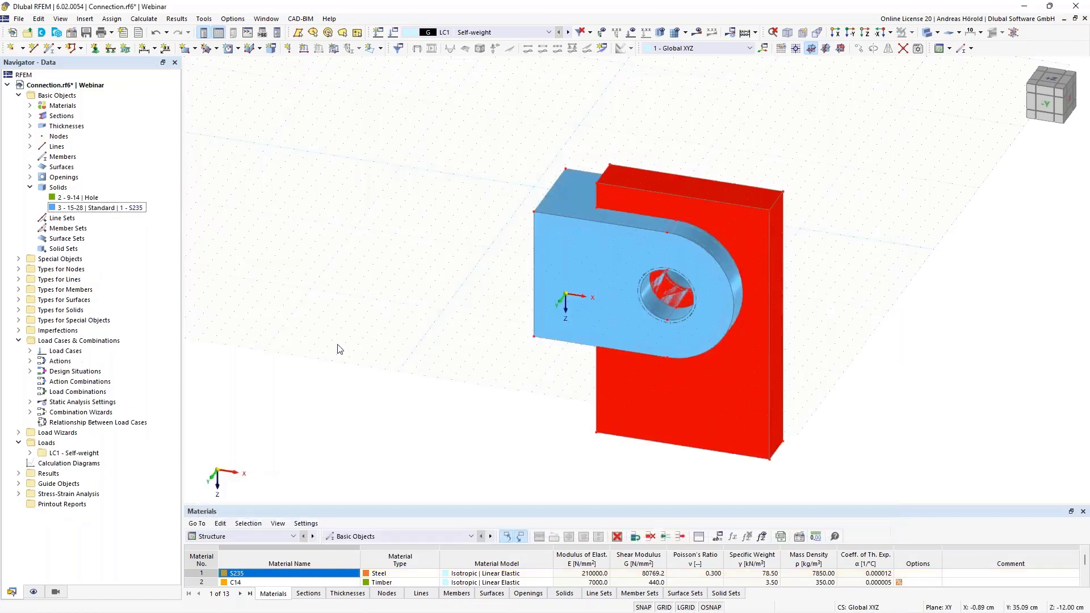
# Delete the hole solid together with its boundary surfaces
pyautogui.click(91, 199)
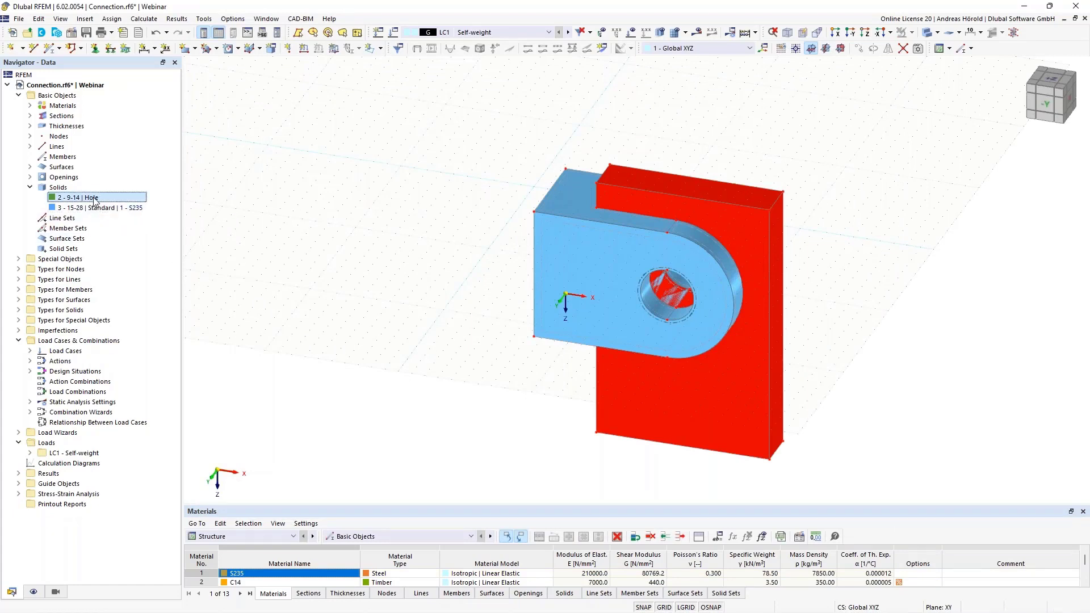
pyautogui.rightClick(94, 201)
pyautogui.click(128, 205)
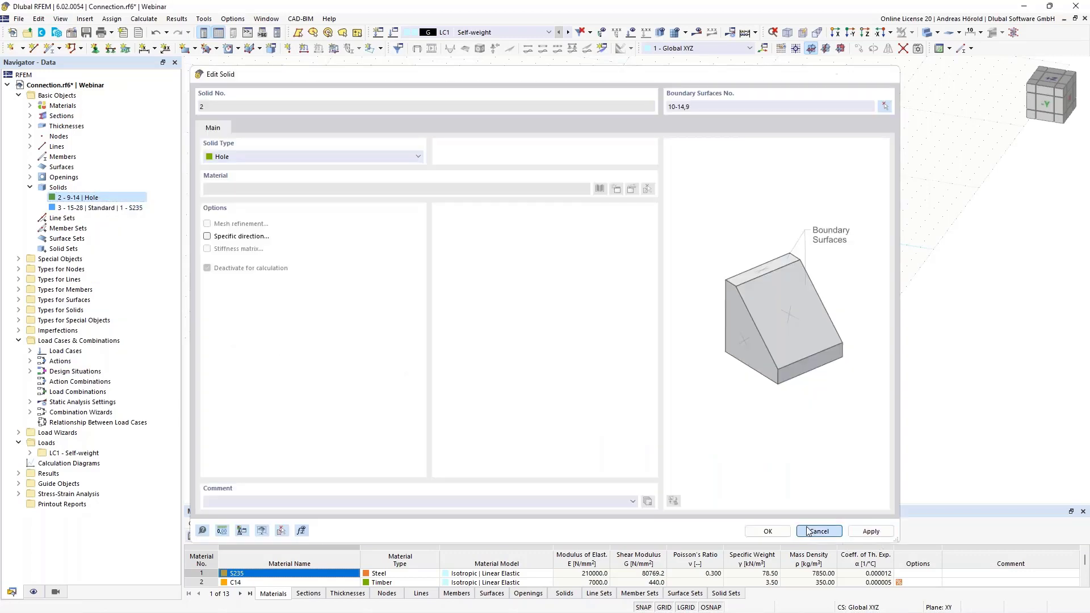
pyautogui.click(817, 531)
pyautogui.rightClick(124, 199)
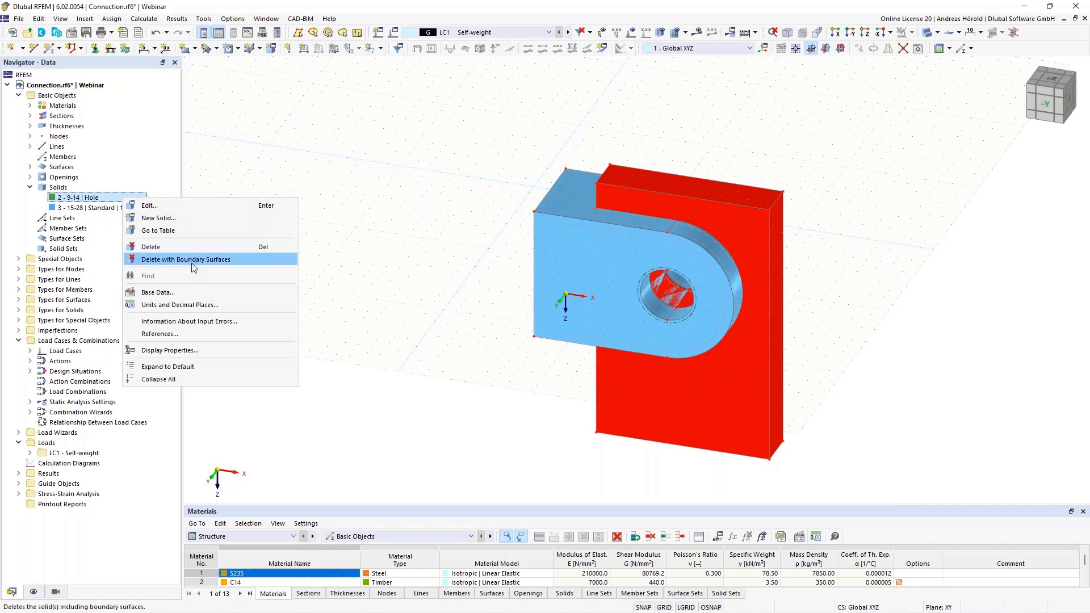
pyautogui.click(221, 264)
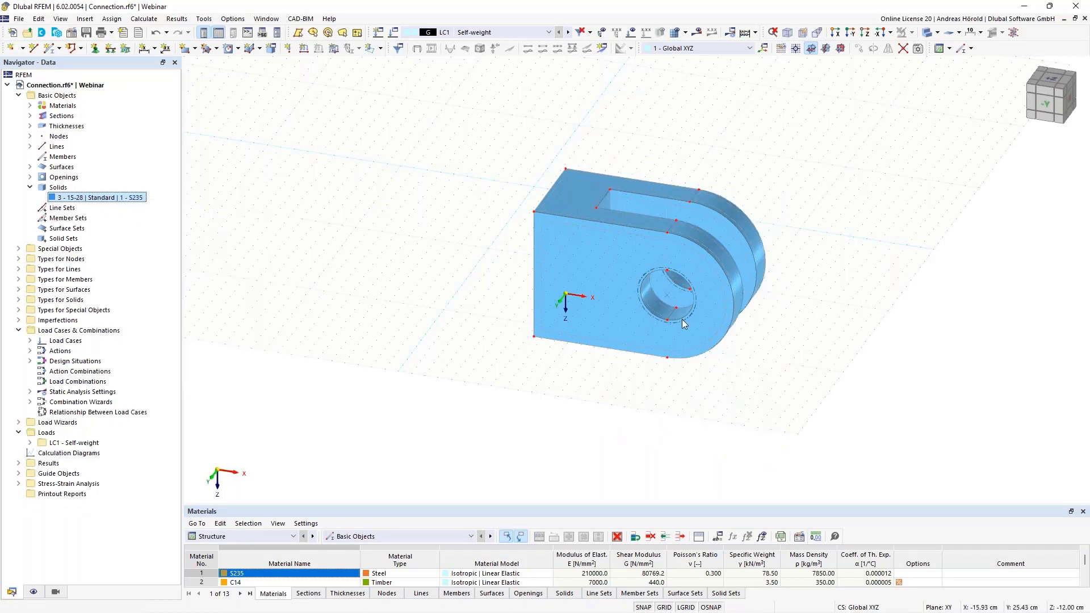
# Delete the two empty rows above the remaining S235 solid in the Solids table to renumber it as solid 1
pyautogui.moveTo(939, 287)
pyautogui.keyDown('ctrl'); pyautogui.mouseDown(button='middle')
pyautogui.moveTo(737, 378)
pyautogui.moveTo(922, 283)
pyautogui.mouseUp(button='middle'); pyautogui.keyUp('ctrl')
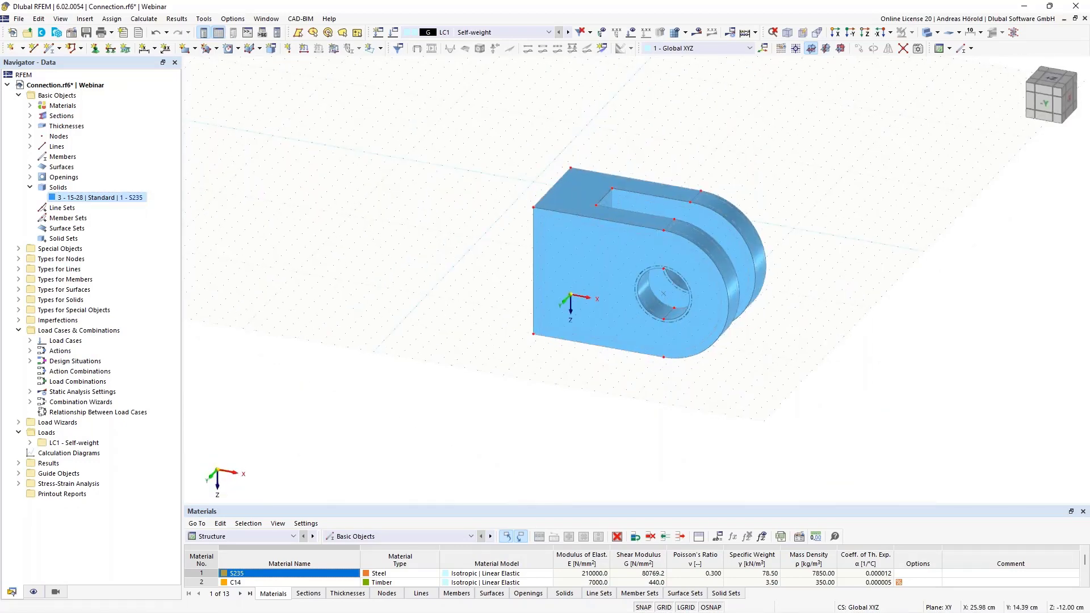
pyautogui.scroll(5, 832, 282)
pyautogui.scroll(2, 830, 291)
pyautogui.moveTo(829, 293); pyautogui.dragTo(950, 344, button='middle')
pyautogui.scroll(-2, 928, 324)
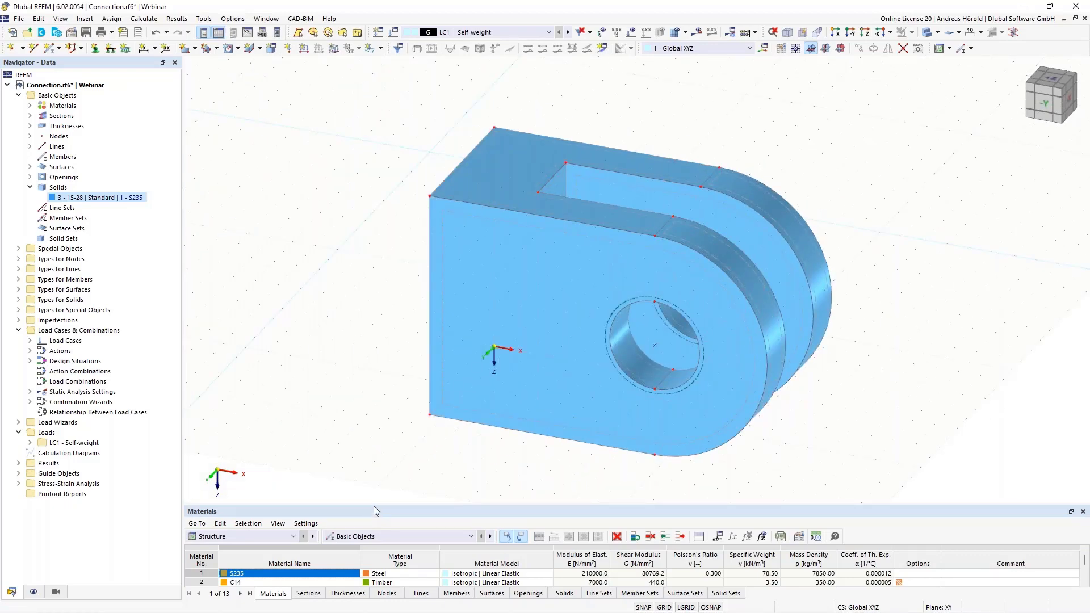
pyautogui.moveTo(375, 504); pyautogui.dragTo(376, 440)
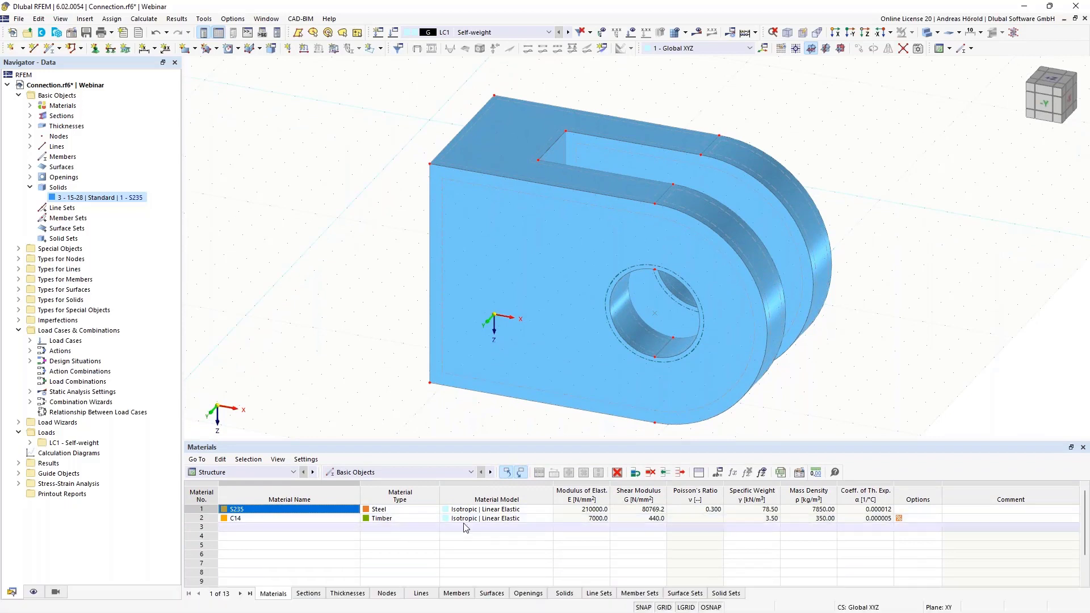
pyautogui.click(565, 593)
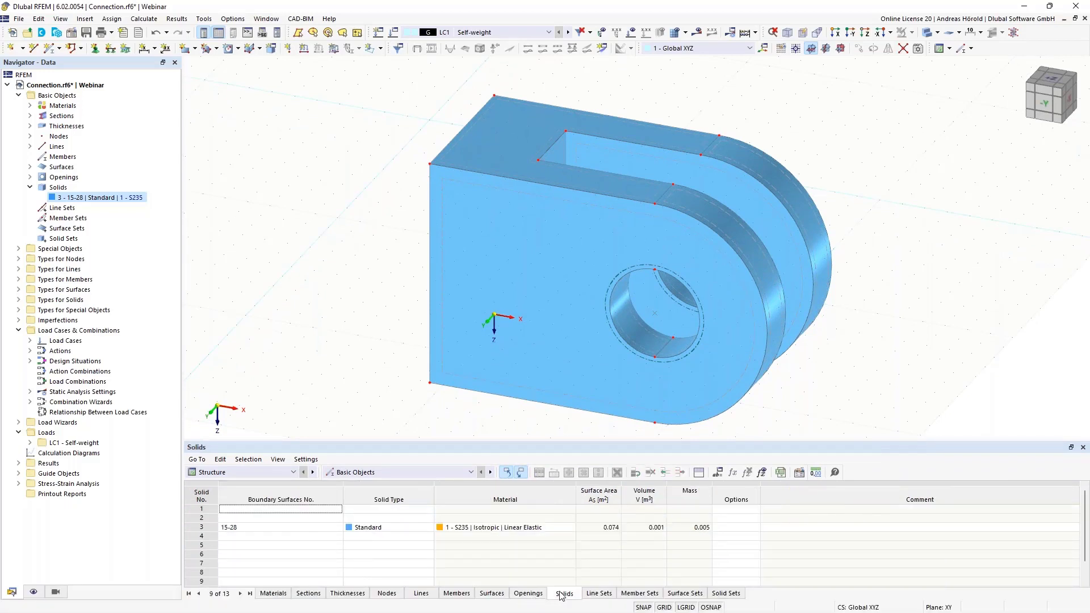
pyautogui.click(295, 511)
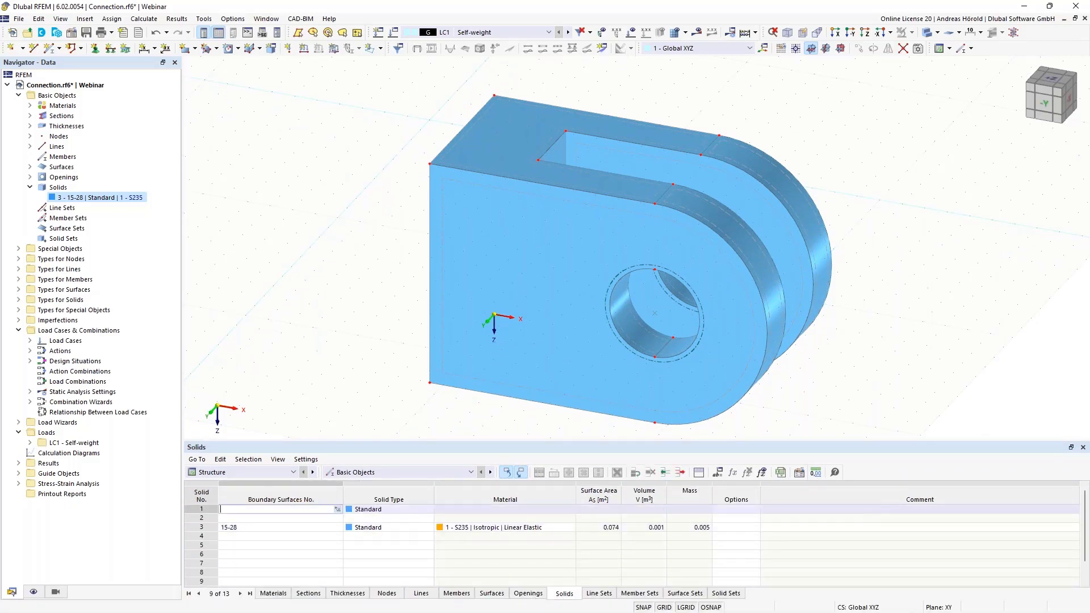
pyautogui.rightClick(295, 509)
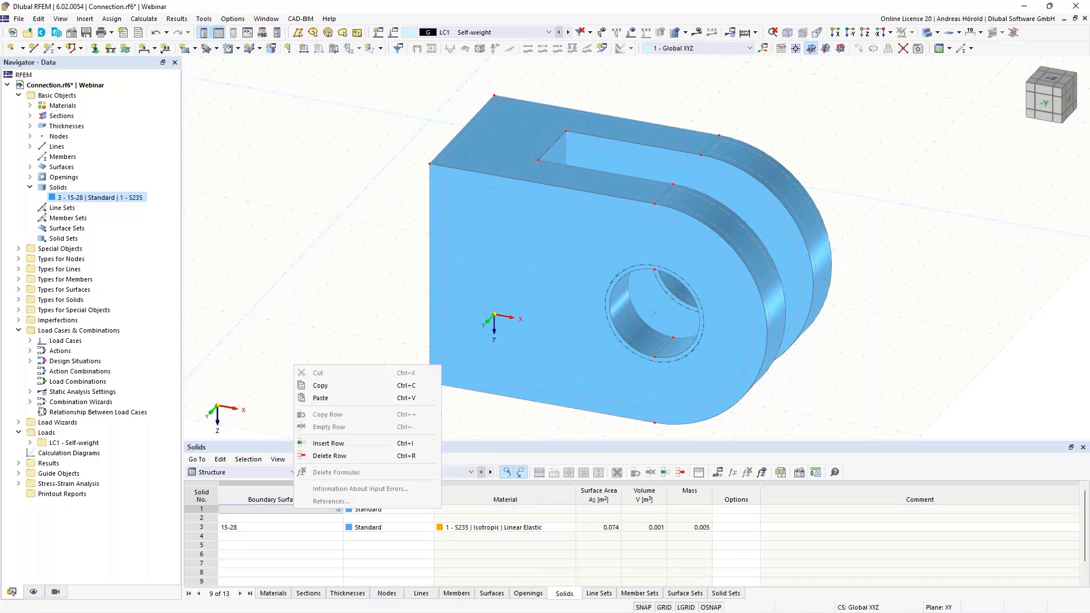
pyautogui.click(333, 457)
pyautogui.rightClick(293, 509)
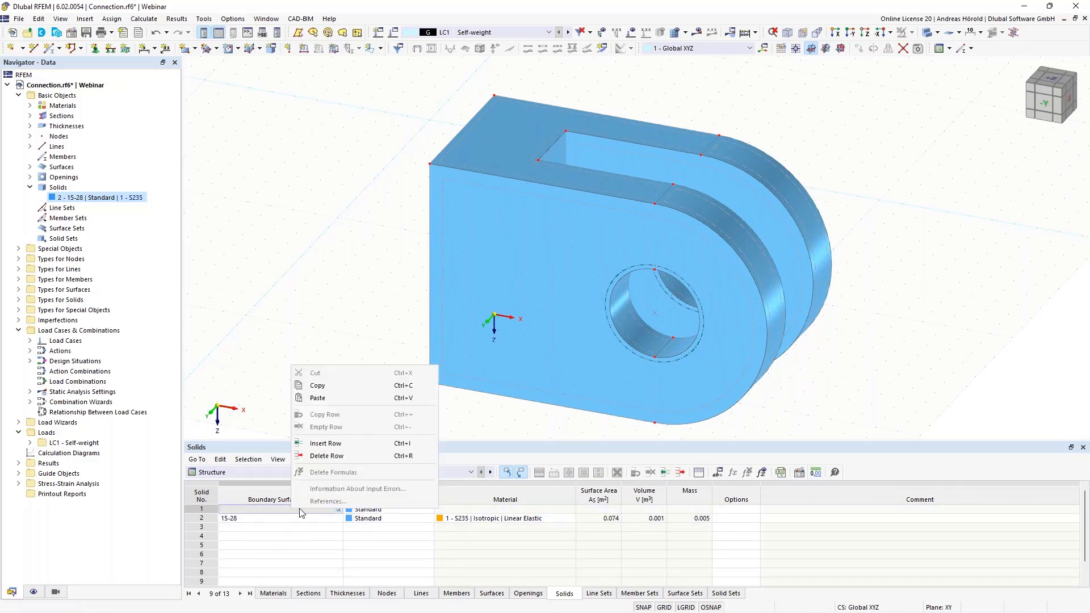
pyautogui.click(314, 453)
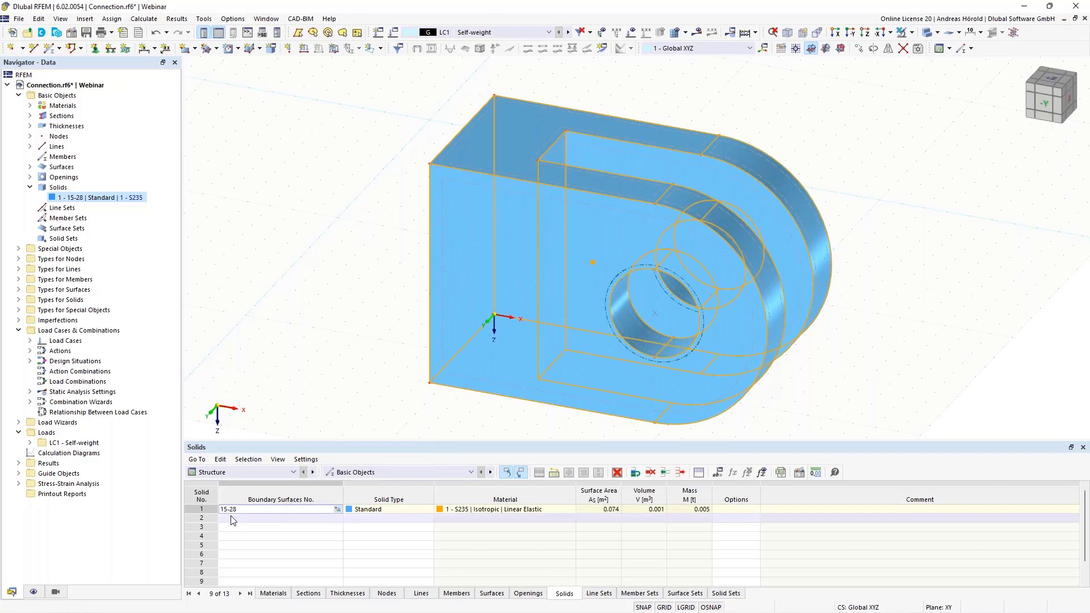
pyautogui.click(294, 395)
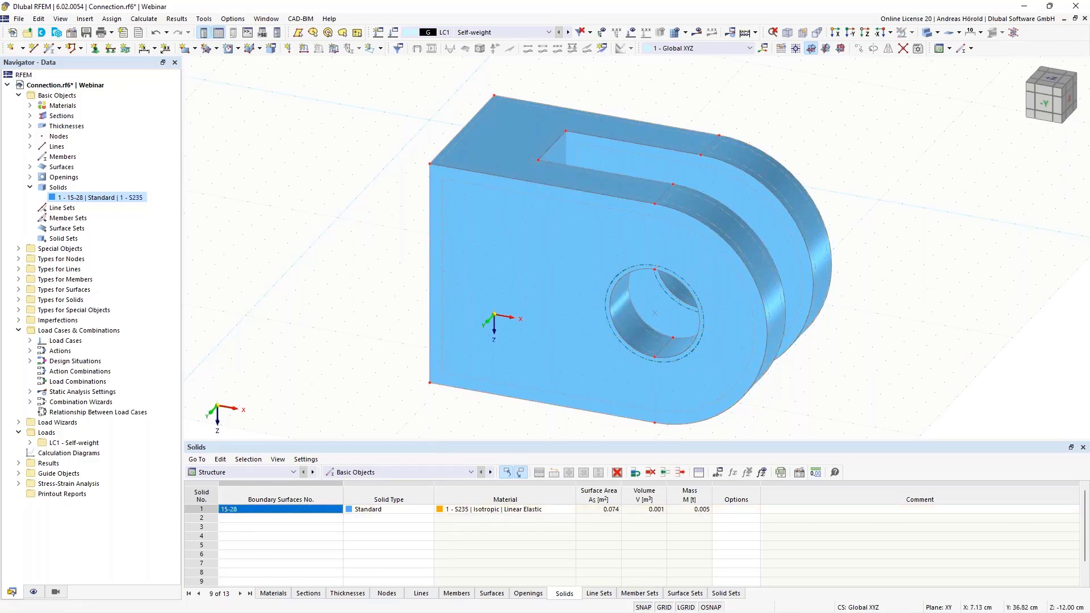
pyautogui.moveTo(400, 439); pyautogui.dragTo(391, 504)
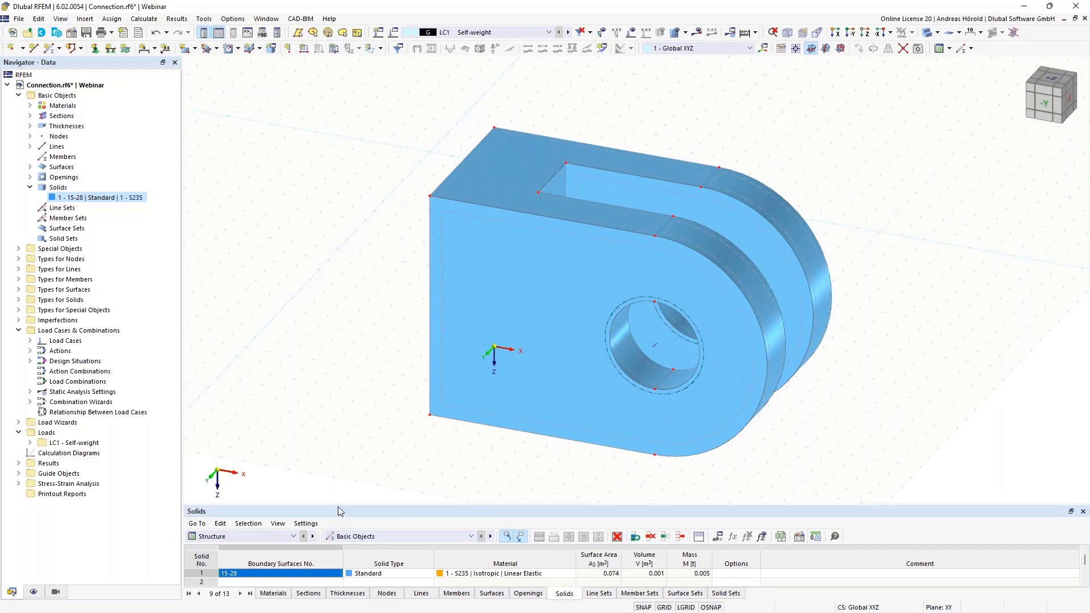
pyautogui.moveTo(338, 506); pyautogui.dragTo(338, 478)
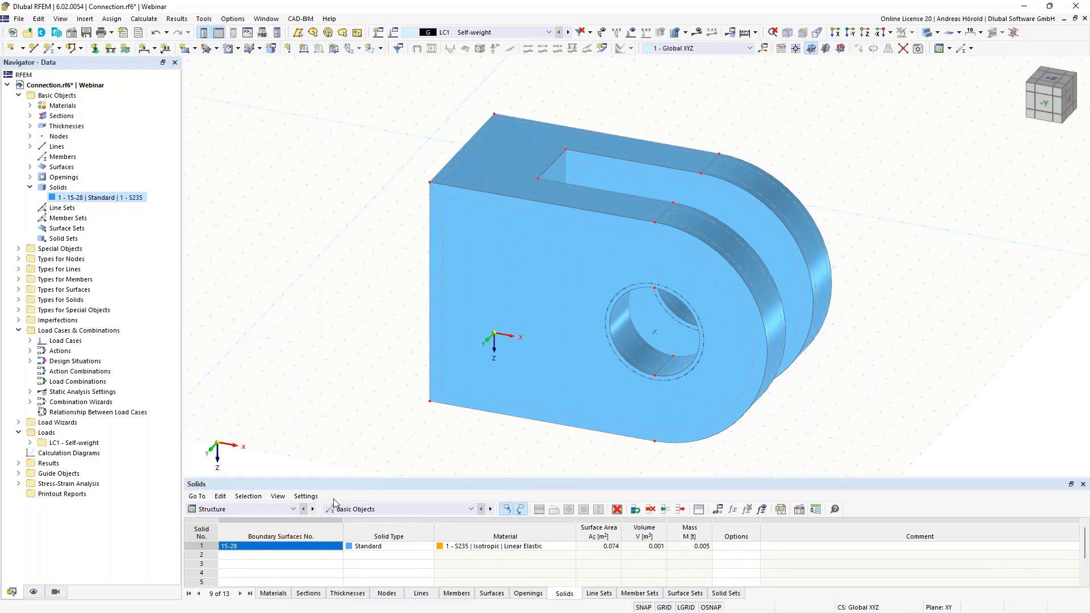
# Make XZ the current work plane and place its origin at the upper square corner of the solid's front face
pyautogui.click(841, 48)
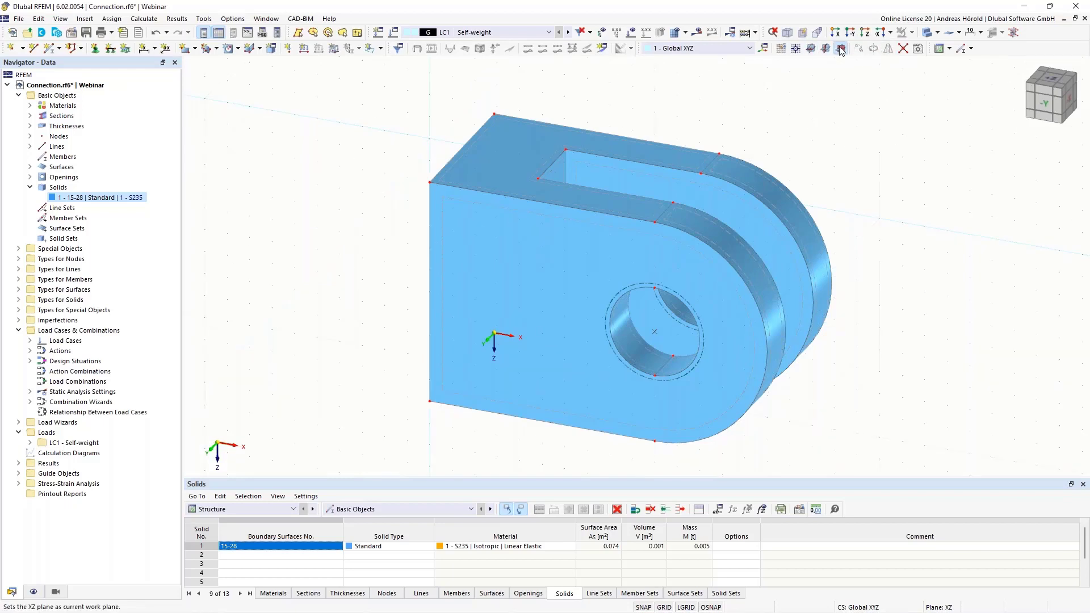
pyautogui.click(796, 49)
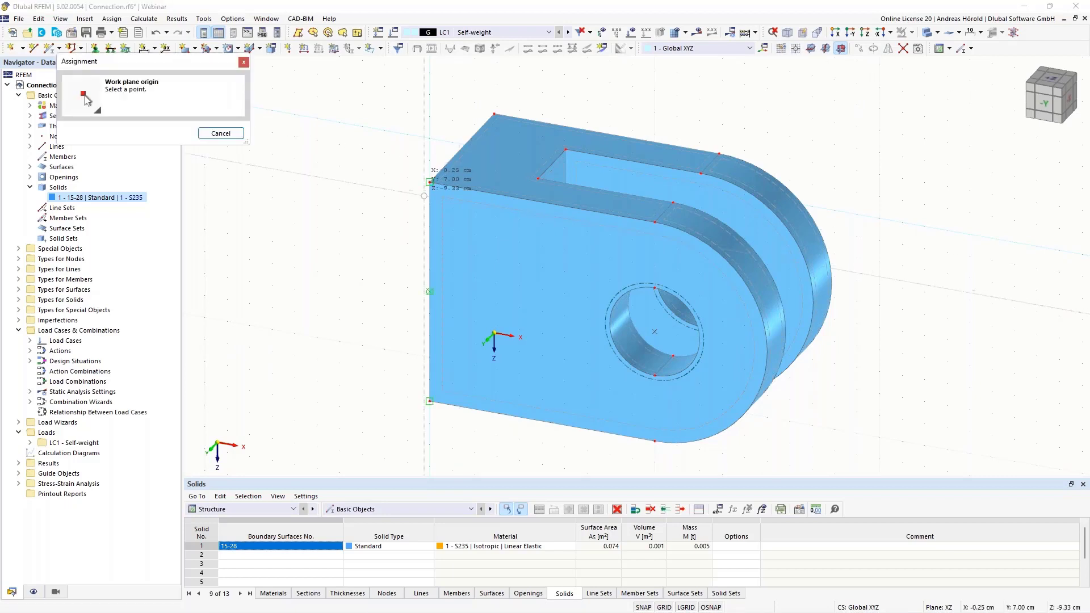
pyautogui.click(430, 183)
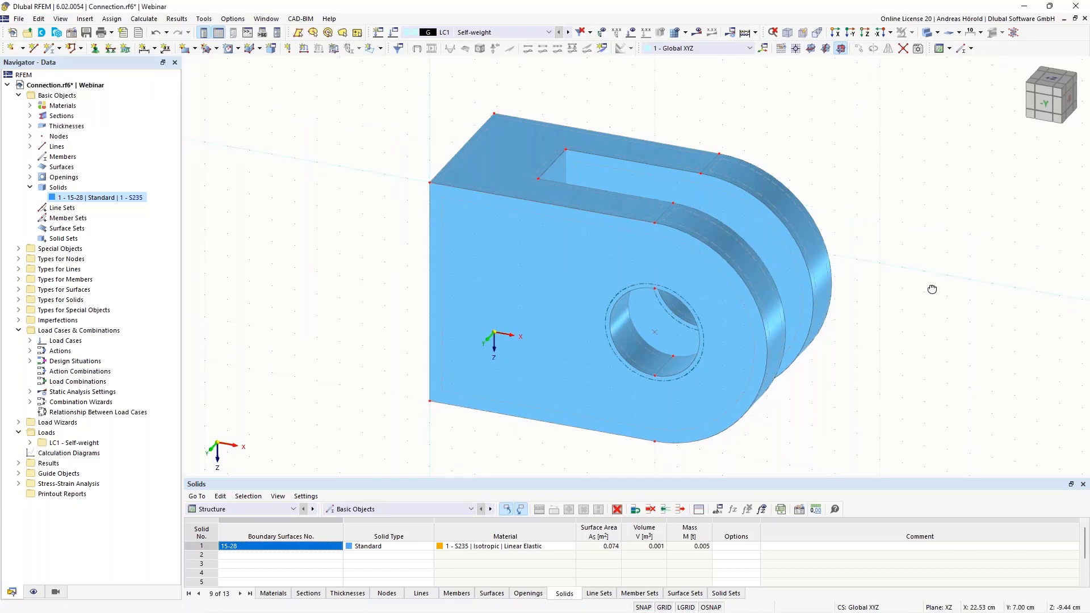
# Draw a standard circular surface, 1.0 mm S235, with a 1.9 cm radius at the centre of the front hole
pyautogui.keyDown('ctrl'); pyautogui.moveTo(931, 289); pyautogui.dragTo(846, 258, button='middle'); pyautogui.keyUp('ctrl')
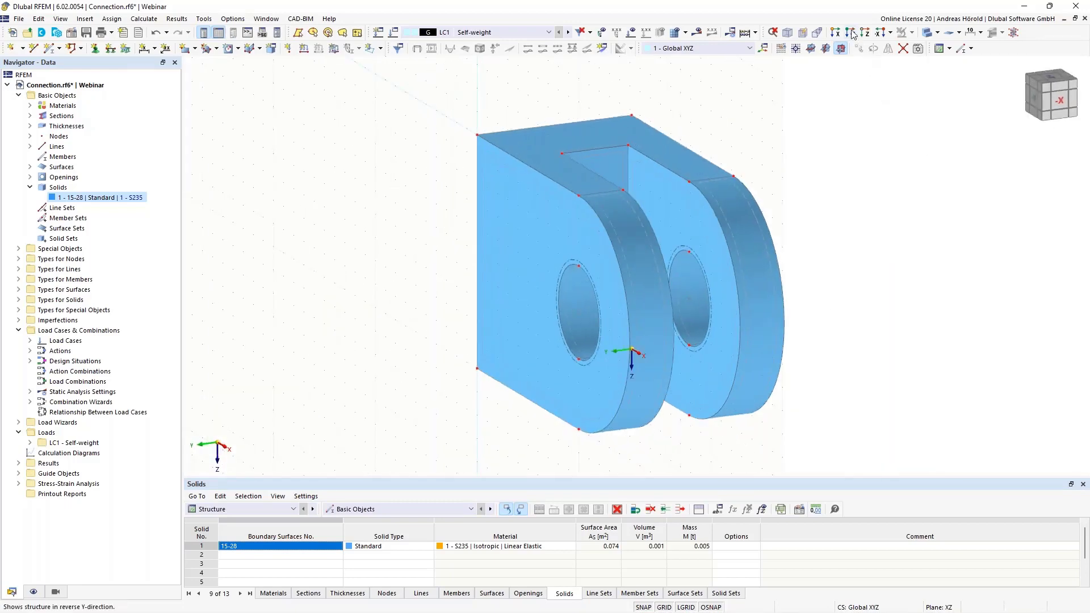
pyautogui.click(850, 33)
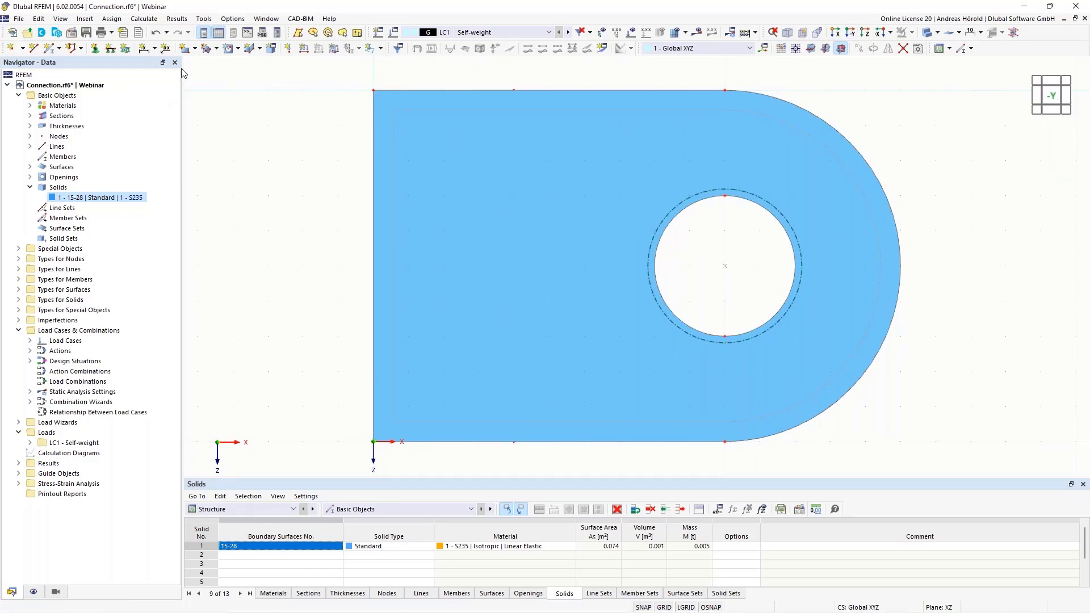
pyautogui.click(196, 49)
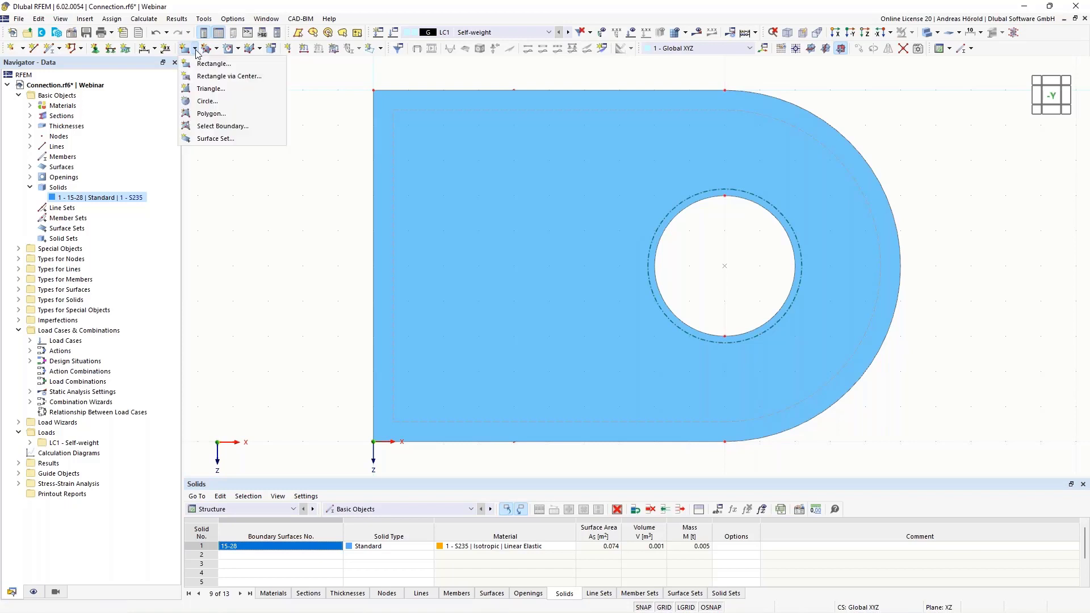
pyautogui.click(208, 101)
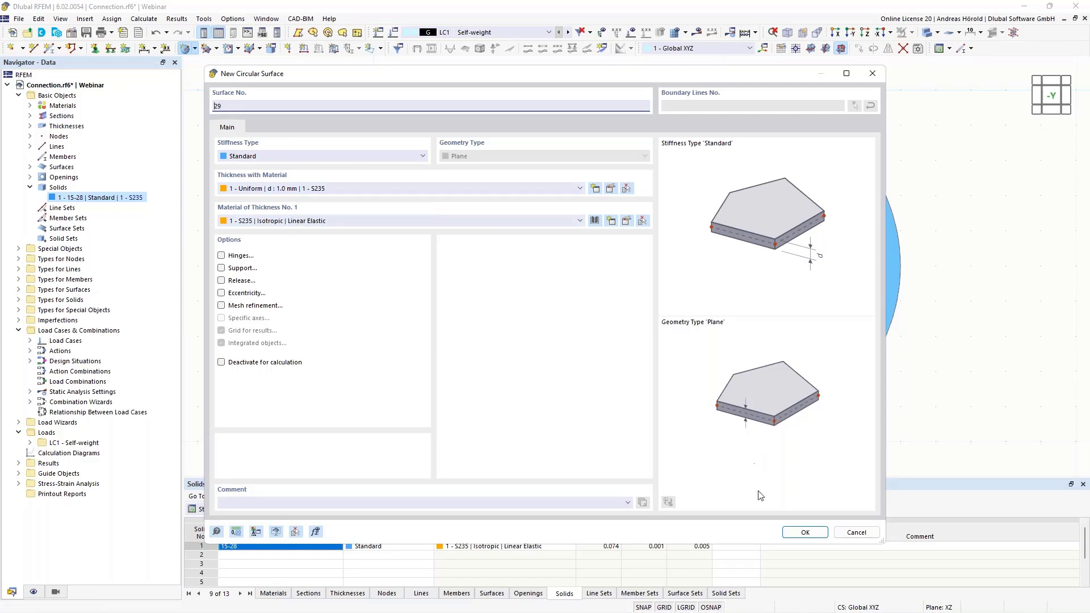
pyautogui.click(805, 533)
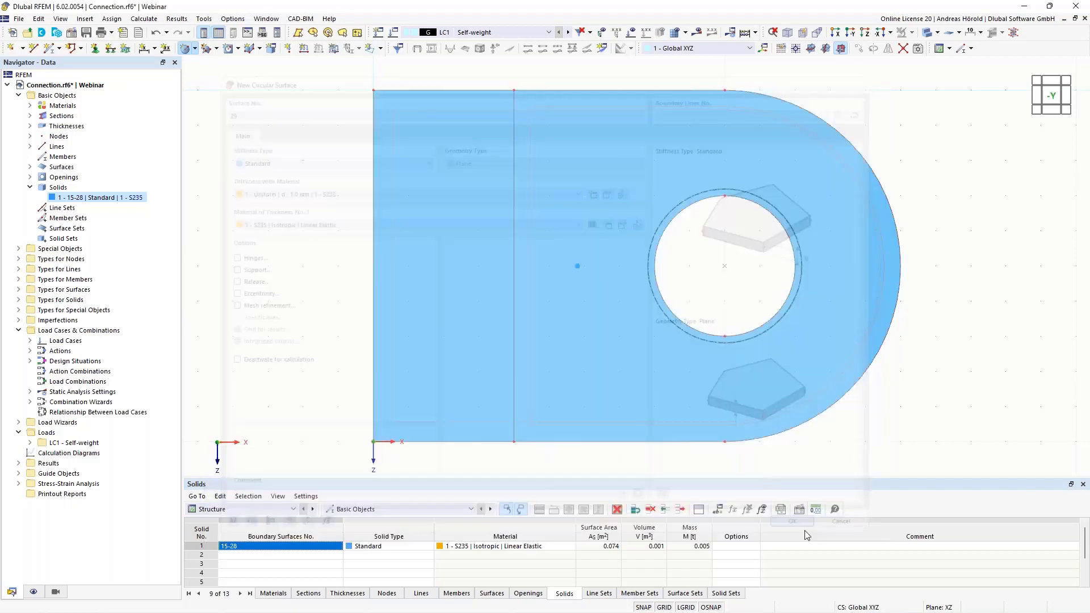
pyautogui.click(724, 266)
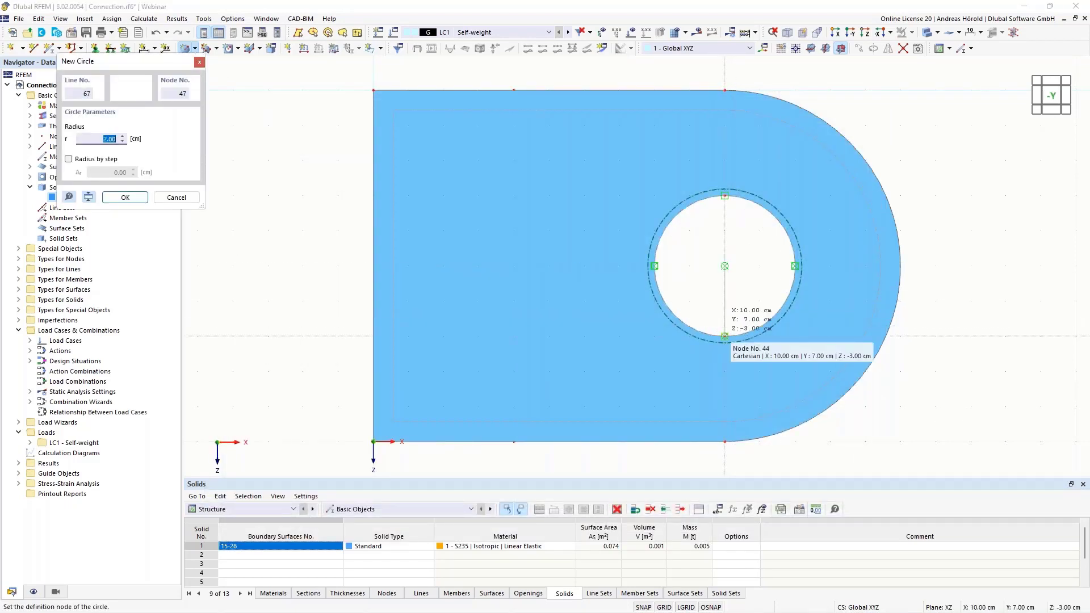
pyautogui.write('1,9')
pyautogui.press('Return')
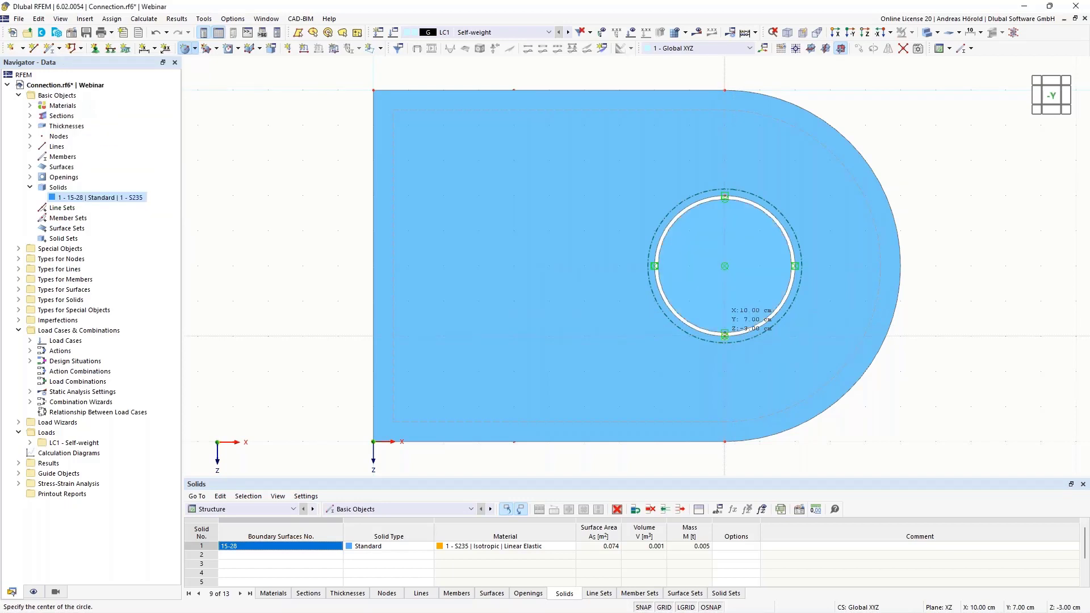
# End the circular surface command and display the model as wireframe
pyautogui.scroll(2, 1003, 223)
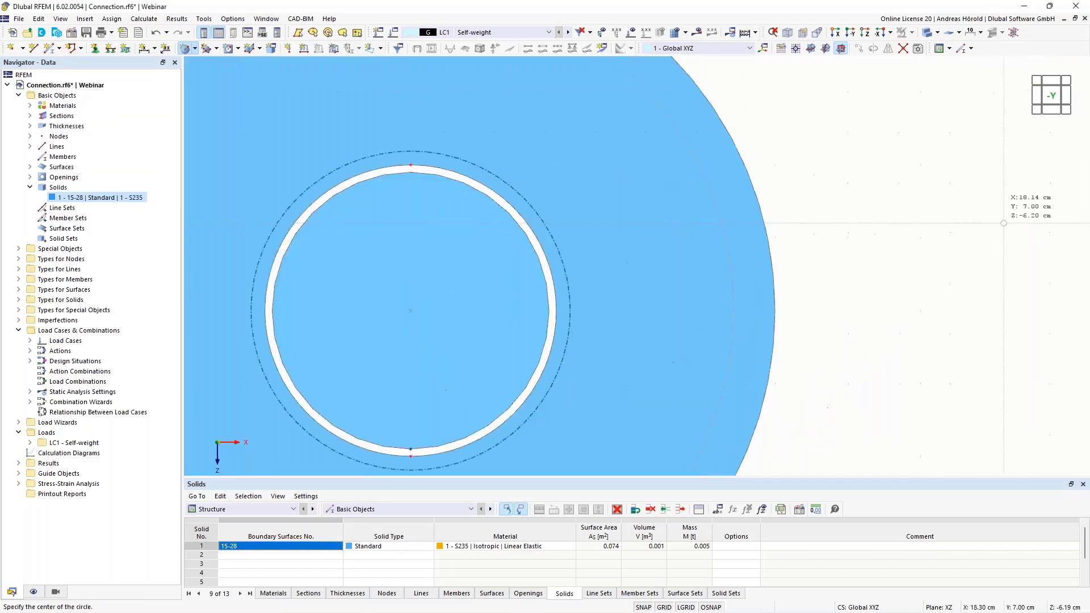
pyautogui.moveTo(920, 223); pyautogui.dragTo(1018, 219, button='middle')
pyautogui.press('Escape')
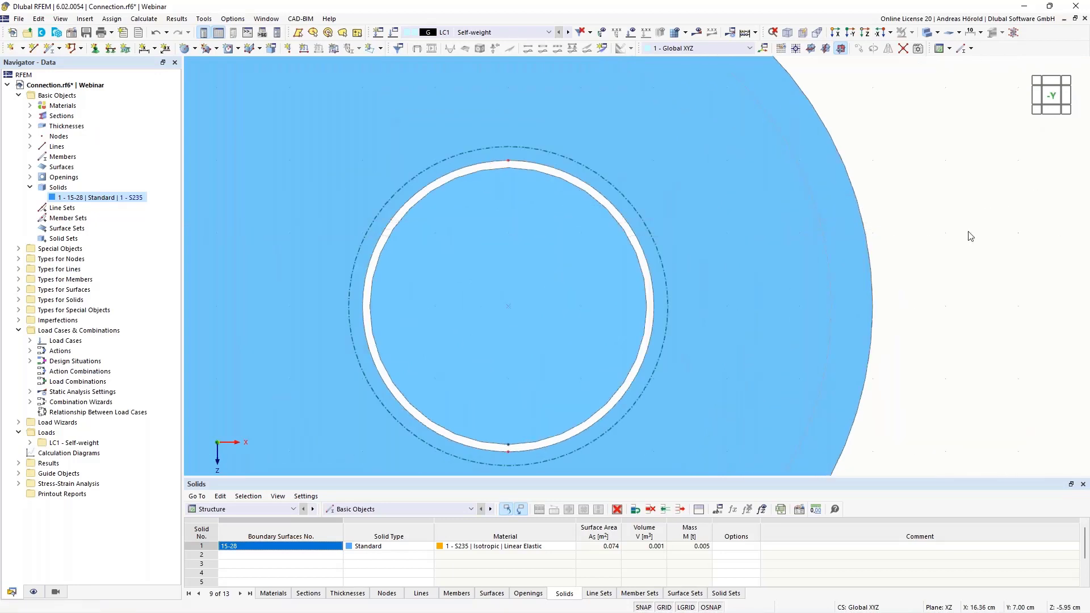
pyautogui.moveTo(486, 274)
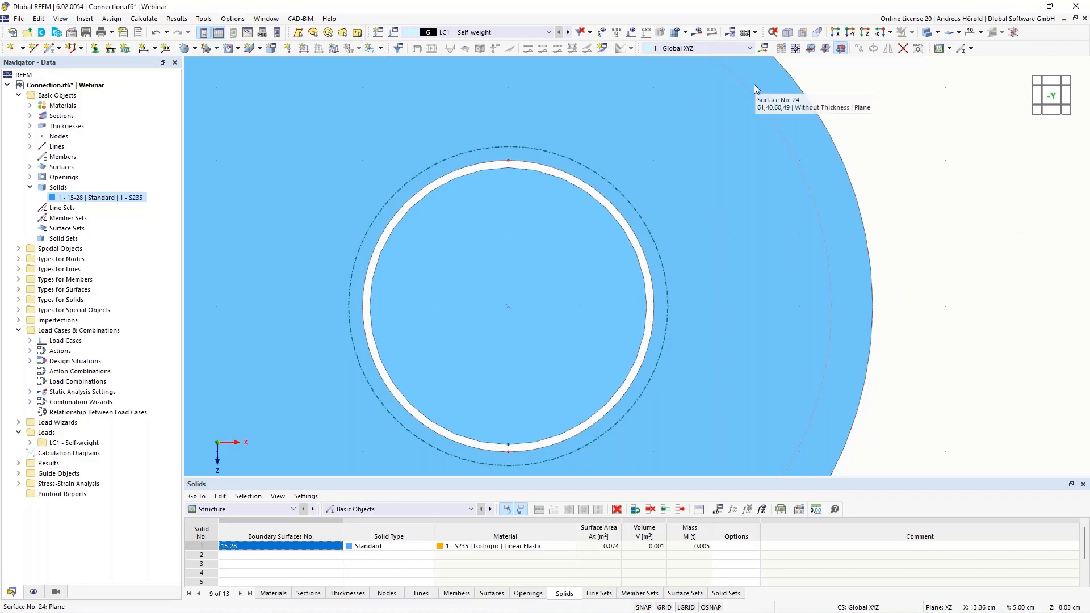
pyautogui.click(936, 33)
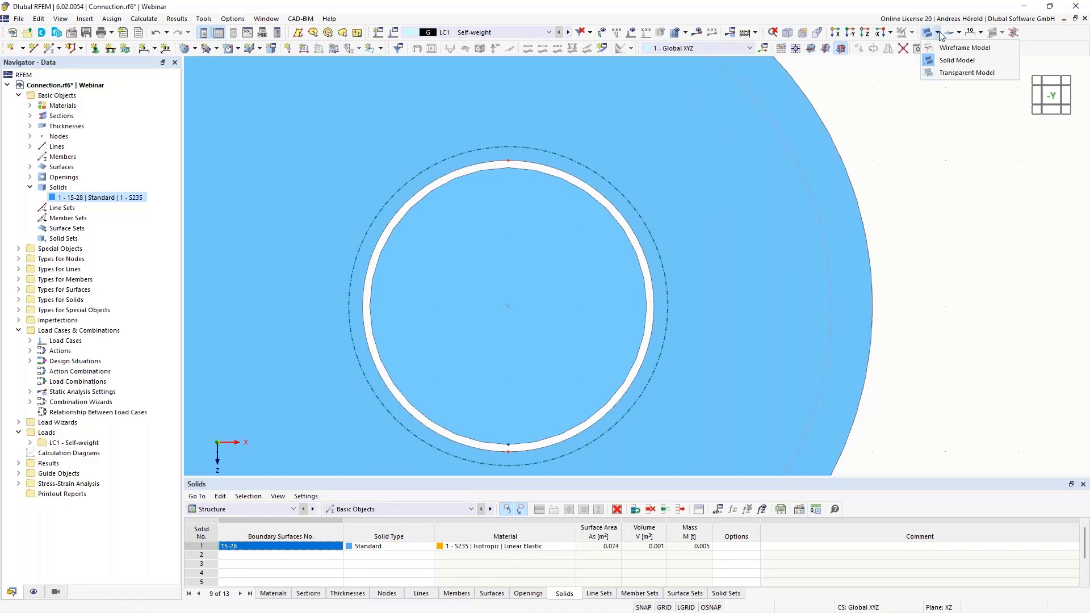
pyautogui.click(963, 48)
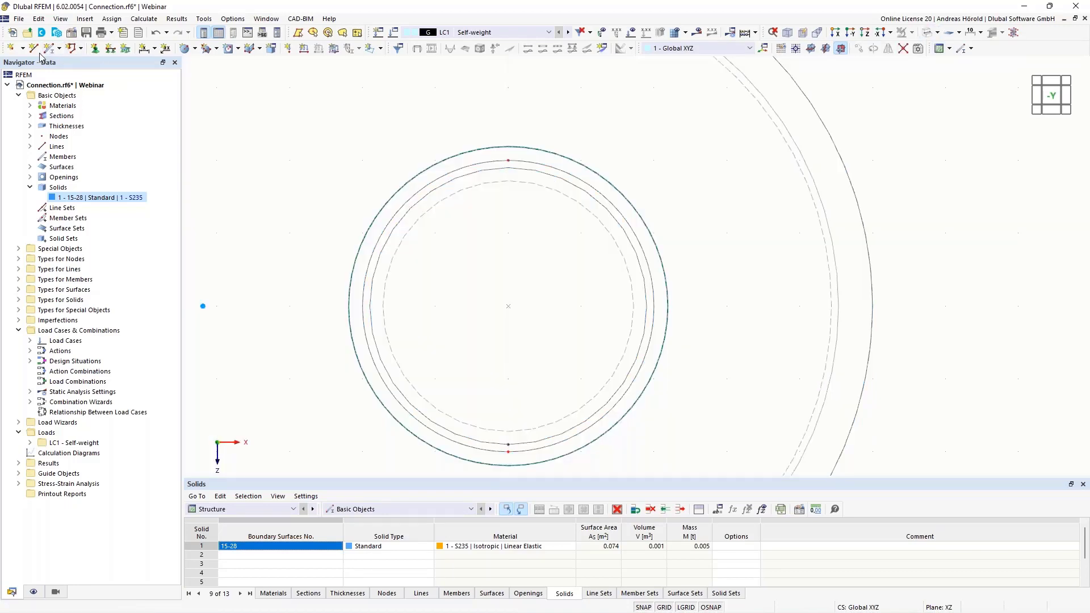
# Draw a single vertical line 4.00 cm long between the lowest and highest nodes of the front hole's edge
pyautogui.click(33, 49)
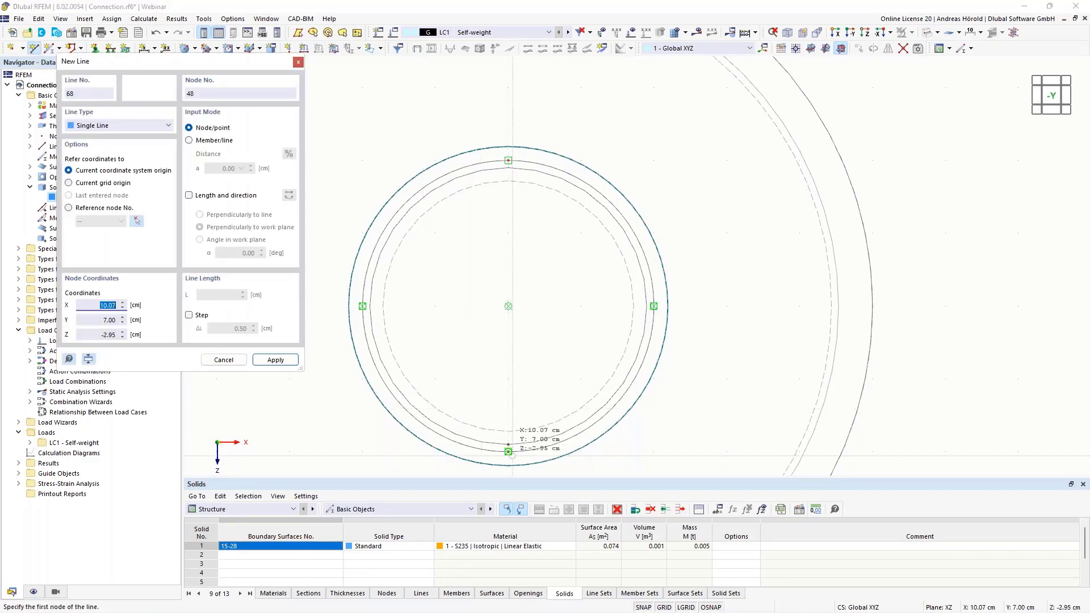
pyautogui.click(508, 444)
pyautogui.click(508, 160)
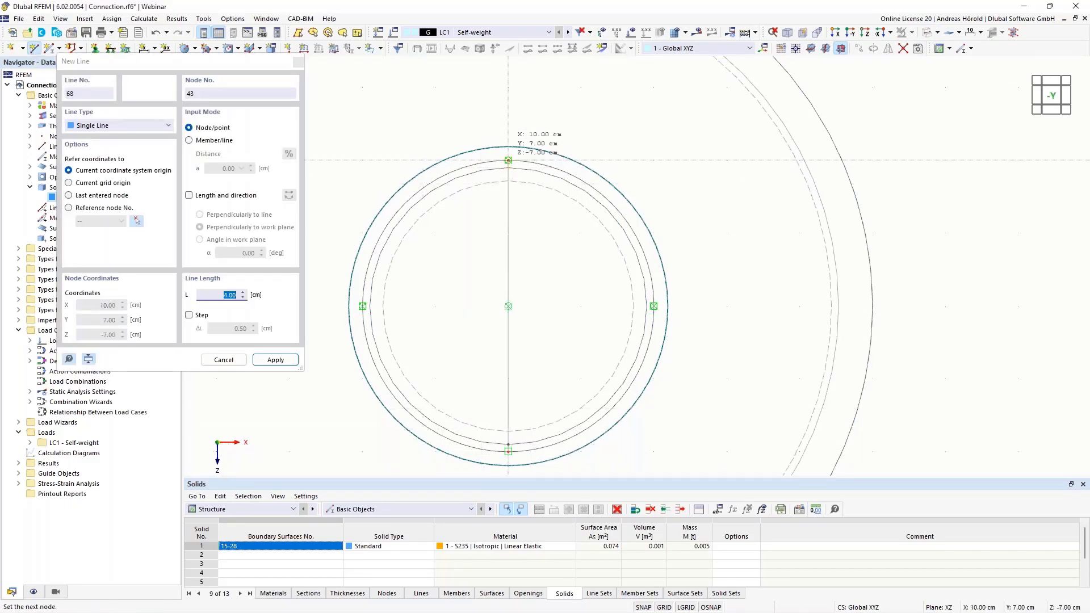
pyautogui.rightClick(957, 220)
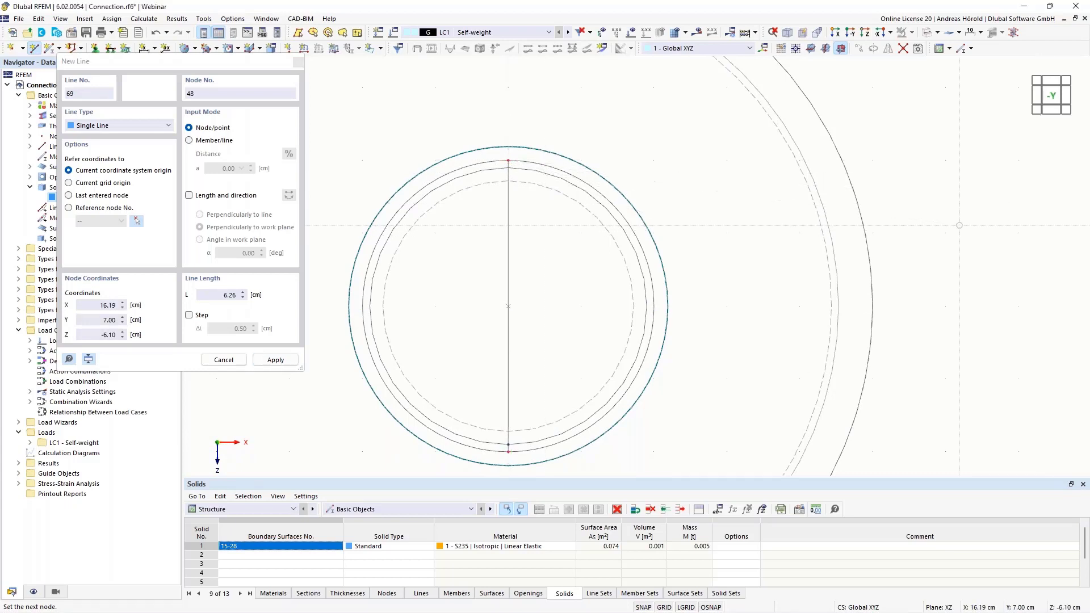
pyautogui.rightClick(958, 220)
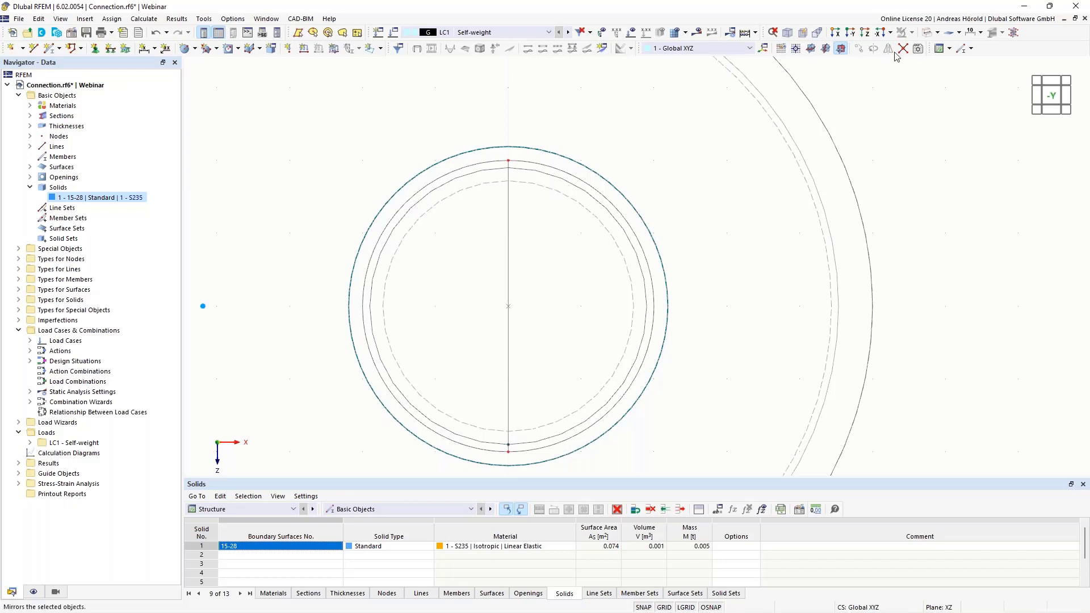
# Connect the vertical line with the bolt circle inside the hole and delete the line's long middle segment
pyautogui.moveTo(399, 457); pyautogui.dragTo(619, 153)
pyautogui.click(509, 239)
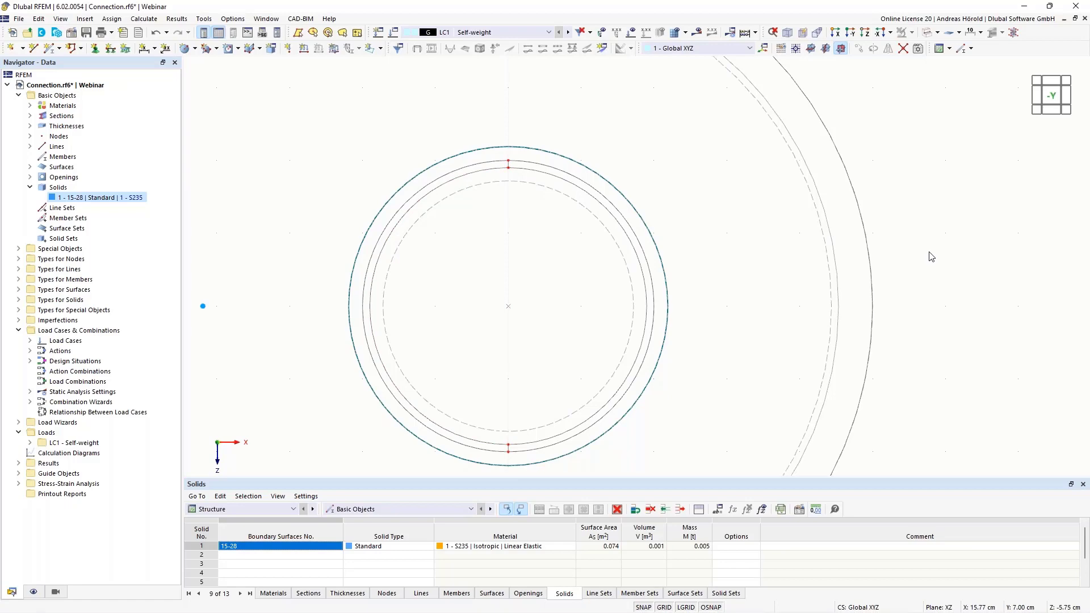
# Display the model in transparent mode from an oblique view of the holes
pyautogui.keyDown('ctrl'); pyautogui.moveTo(937, 266); pyautogui.dragTo(889, 305, button='middle'); pyautogui.keyUp('ctrl')
pyautogui.scroll(-1, 905, 308)
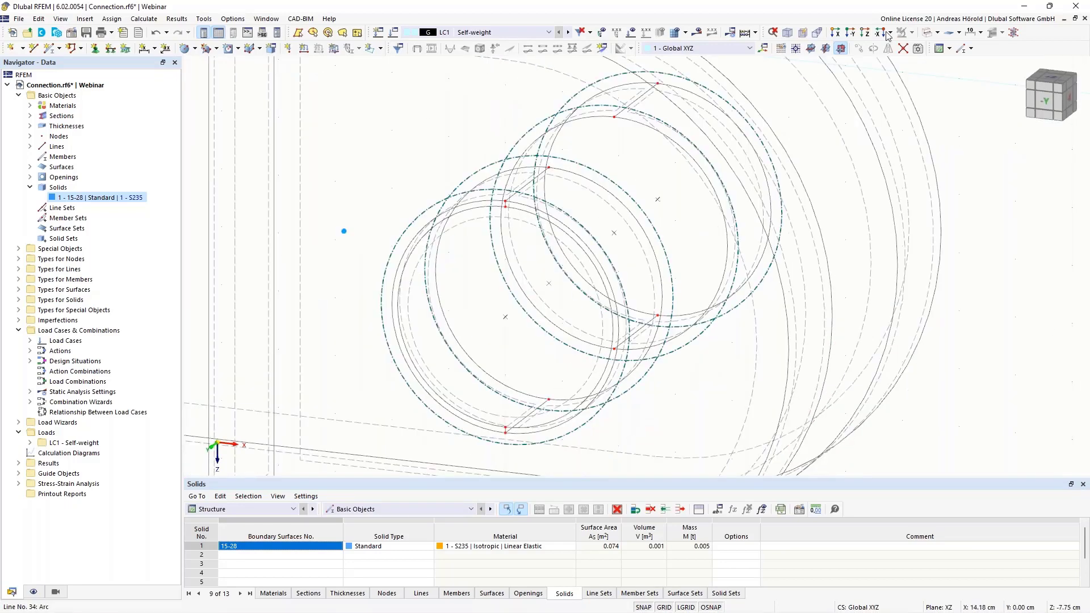
pyautogui.click(936, 33)
pyautogui.click(929, 74)
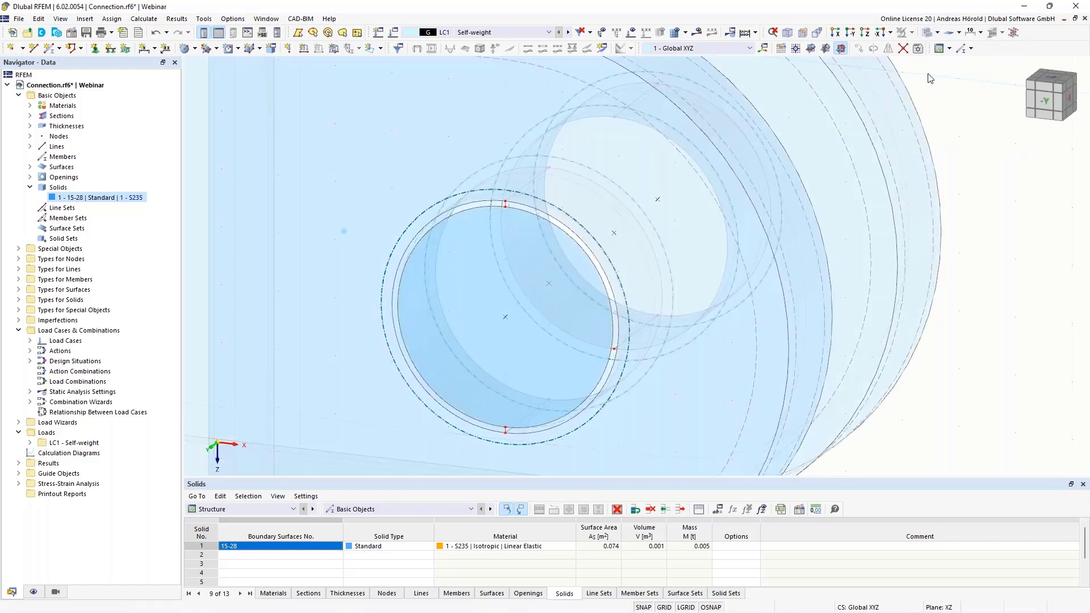
# Extrude the circular bolt surface in the front hole into an S235 solid with a height of -2.00 cm
pyautogui.moveTo(968, 262); pyautogui.dragTo(935, 296, button='middle')
pyautogui.scroll(-1, 934, 297)
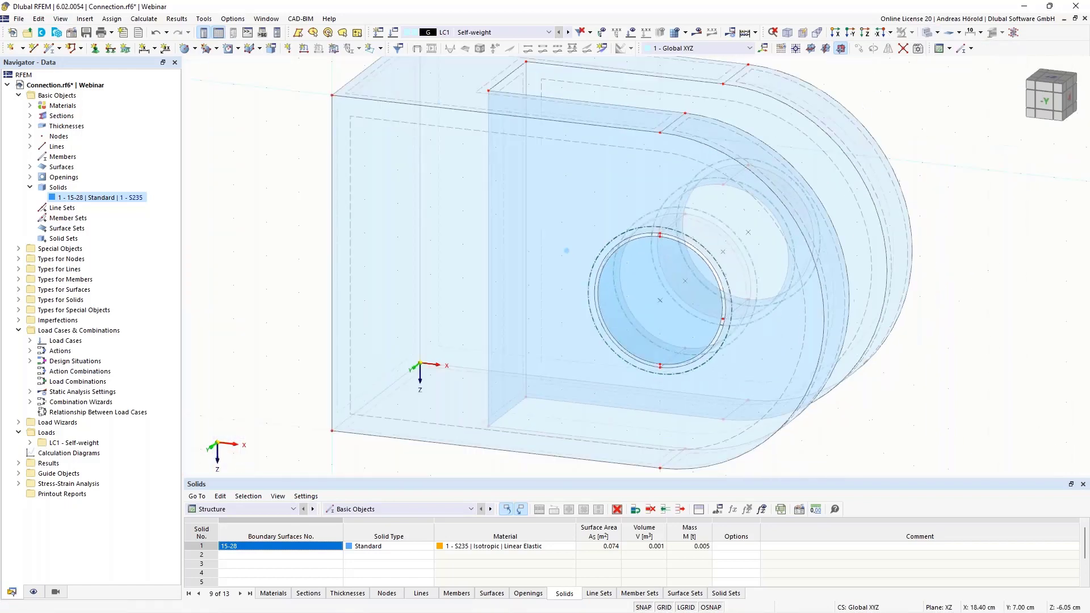
pyautogui.rightClick(663, 250)
pyautogui.moveTo(862, 406)
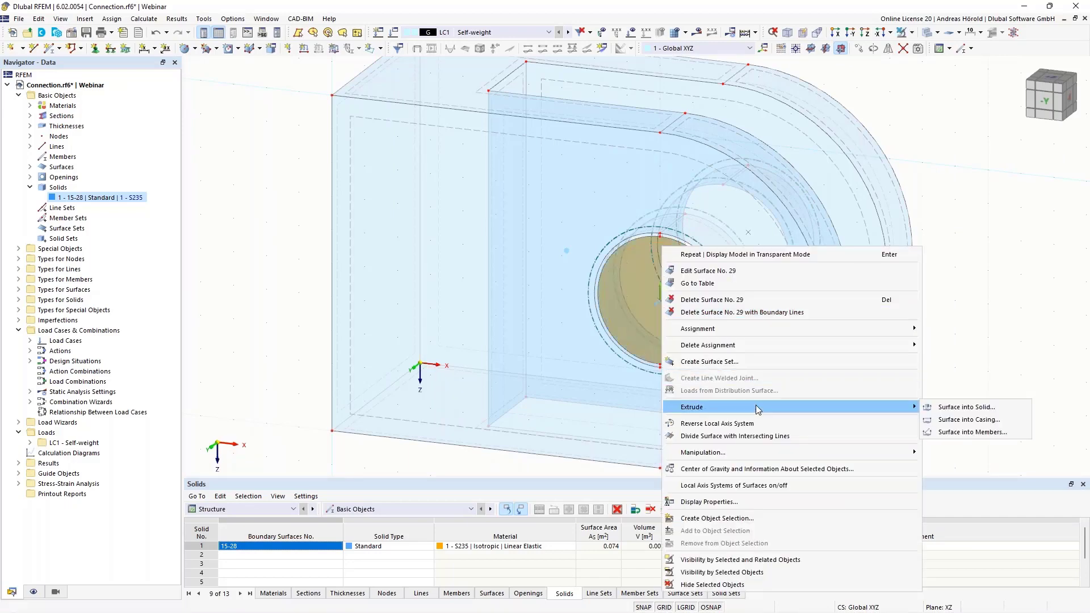
pyautogui.click(967, 407)
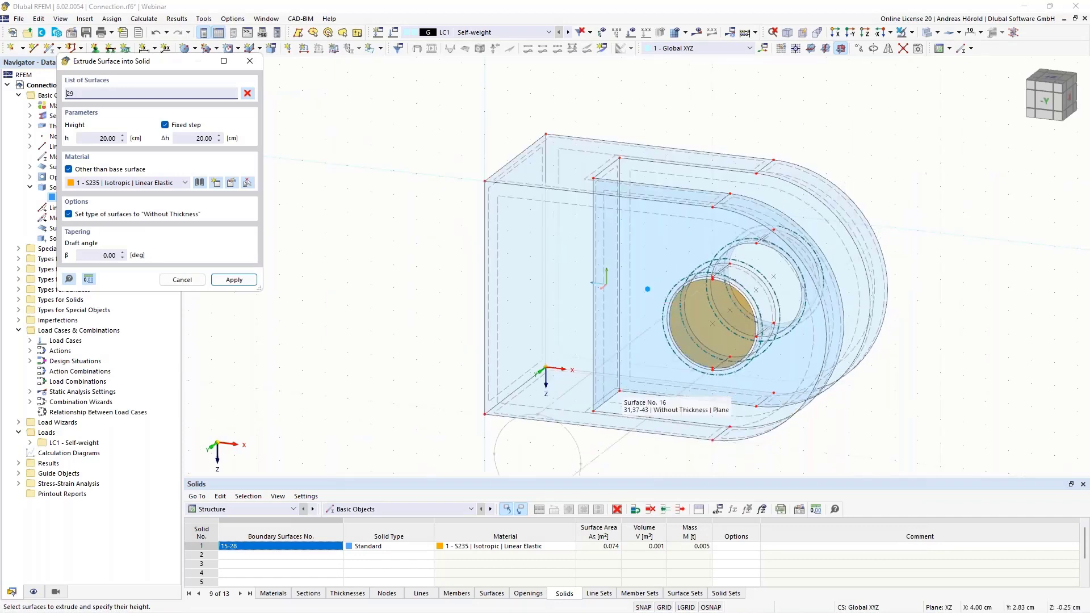
pyautogui.click(94, 136)
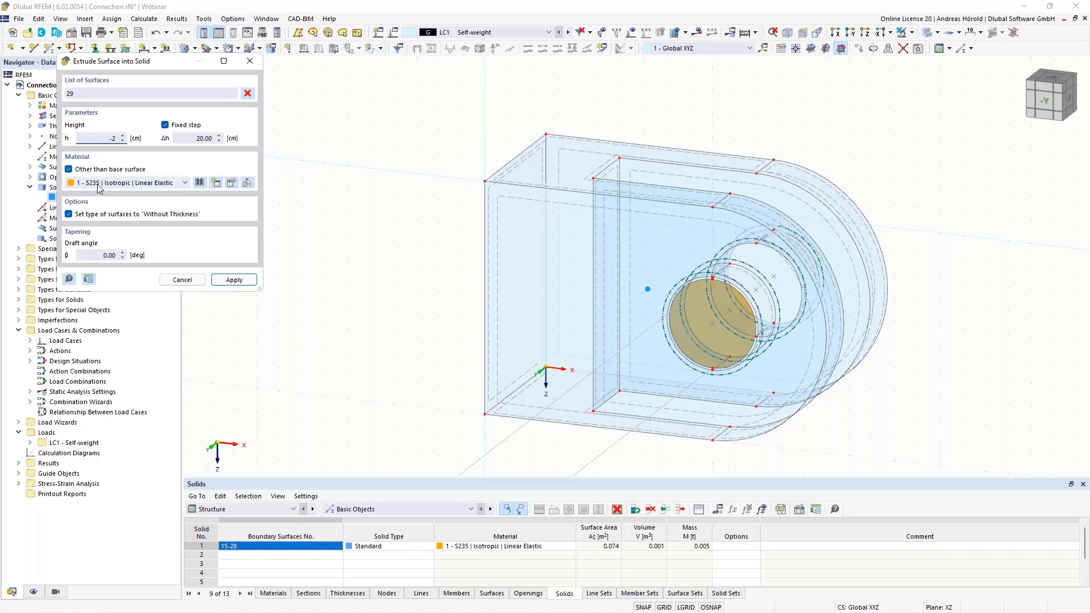
pyautogui.click(233, 281)
pyautogui.keyDown('ctrl'); pyautogui.moveTo(998, 392); pyautogui.dragTo(956, 379, button='middle'); pyautogui.keyUp('ctrl')
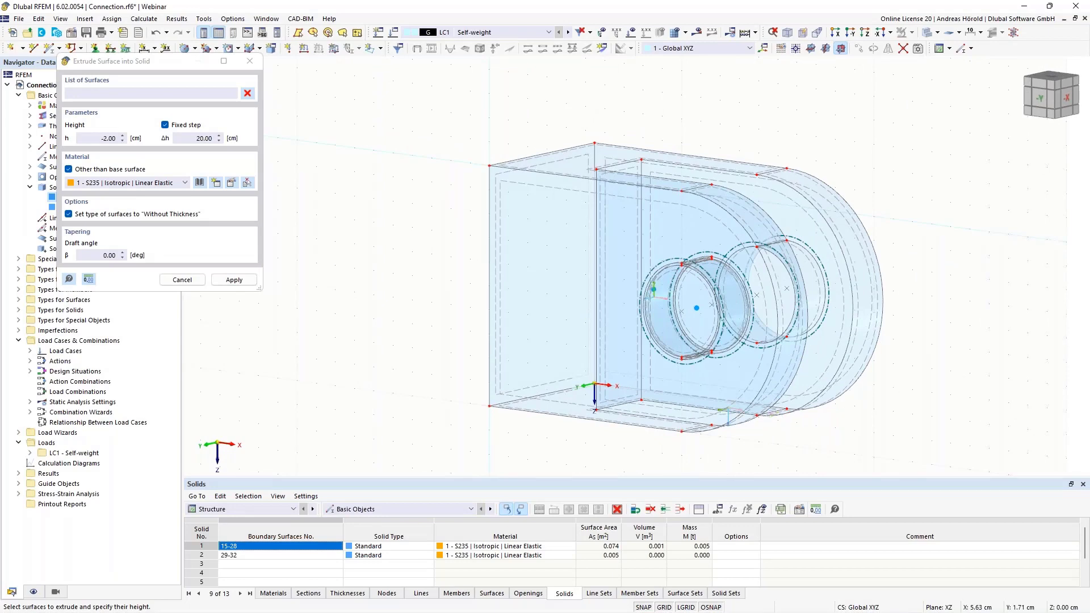
pyautogui.keyDown('ctrl'); pyautogui.moveTo(346, 403); pyautogui.dragTo(477, 404, button='middle'); pyautogui.keyUp('ctrl')
pyautogui.scroll(5, 556, 310)
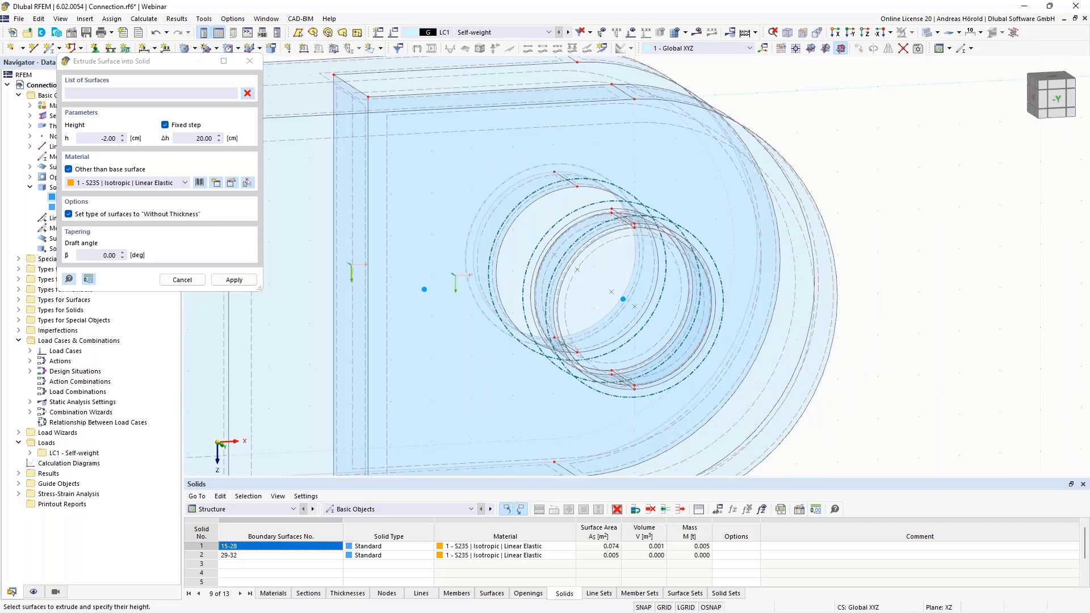
pyautogui.press('Escape')
# Examine the gap between the bolt solid and the hole wall, along with the available surface types and special objects
pyautogui.scroll(3, 884, 299)
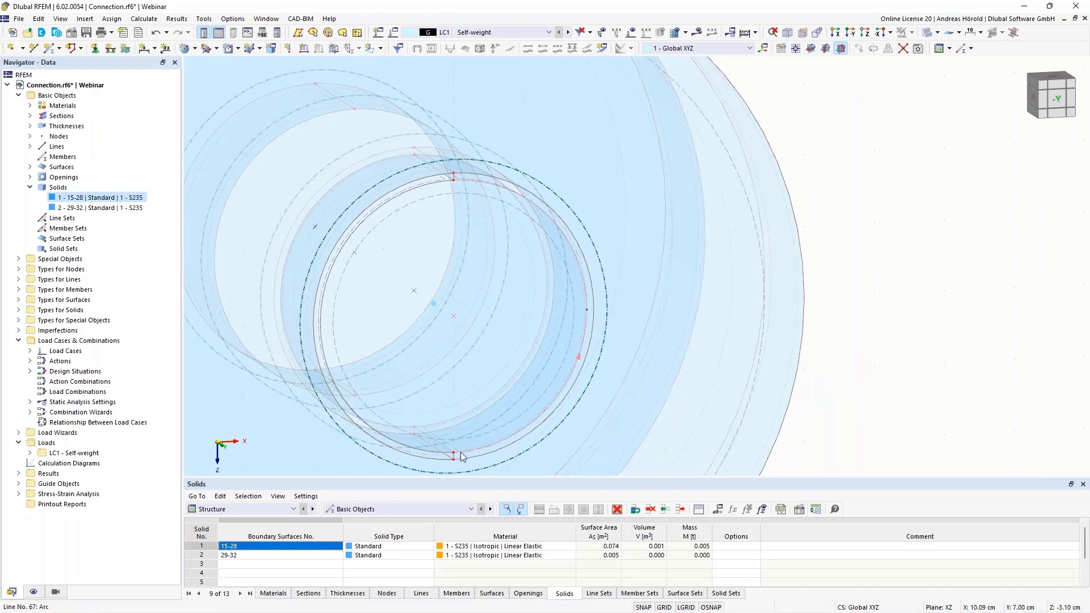
pyautogui.click(865, 34)
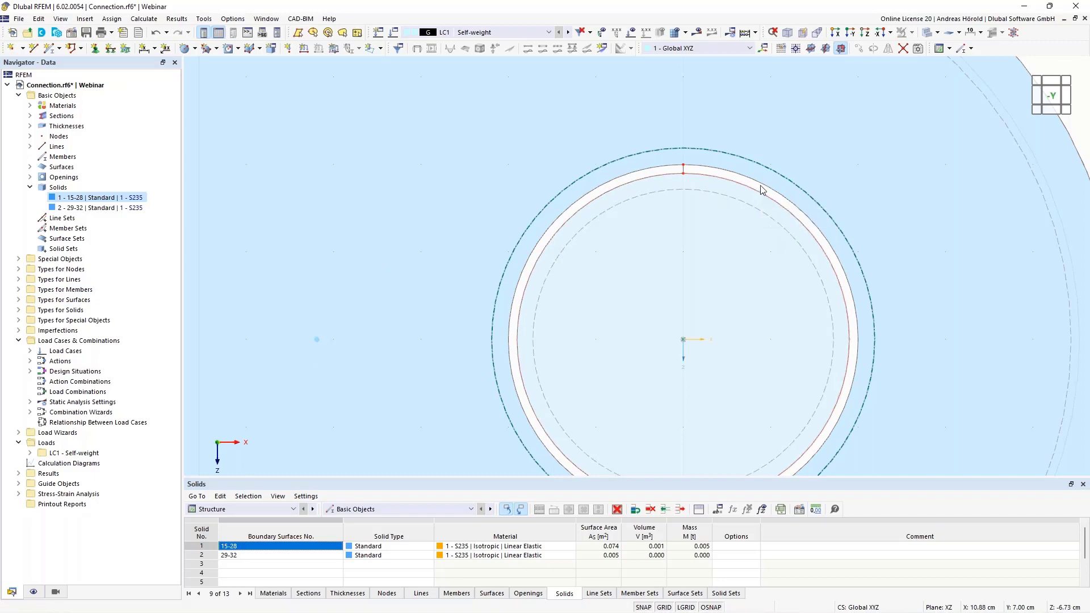
pyautogui.keyDown('ctrl'); pyautogui.moveTo(896, 250); pyautogui.dragTo(880, 282, button='middle'); pyautogui.keyUp('ctrl')
pyautogui.scroll(5, 690, 278)
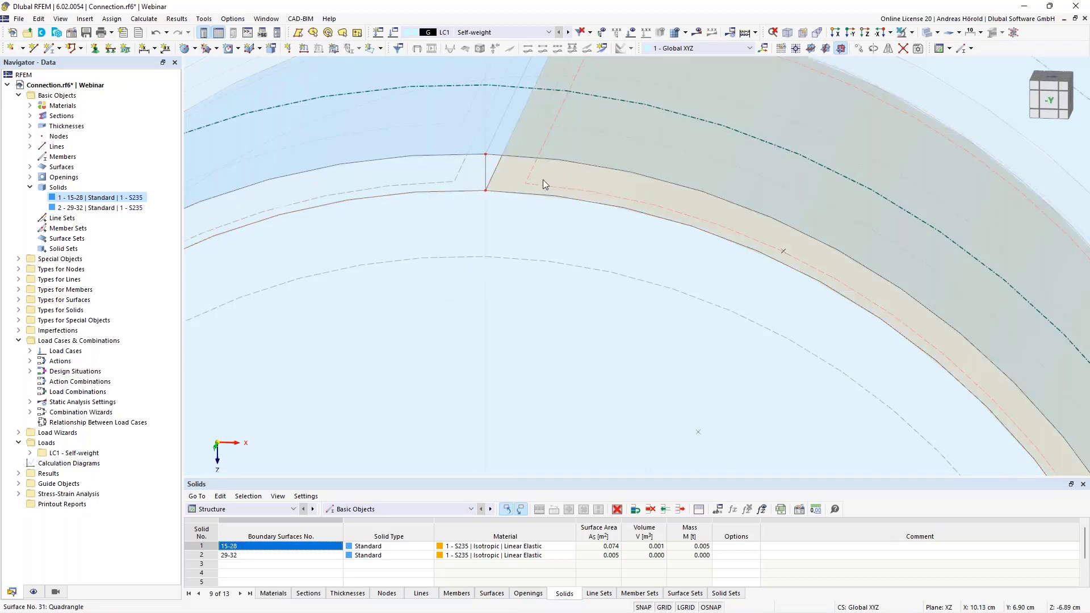
pyautogui.scroll(-5, 583, 182)
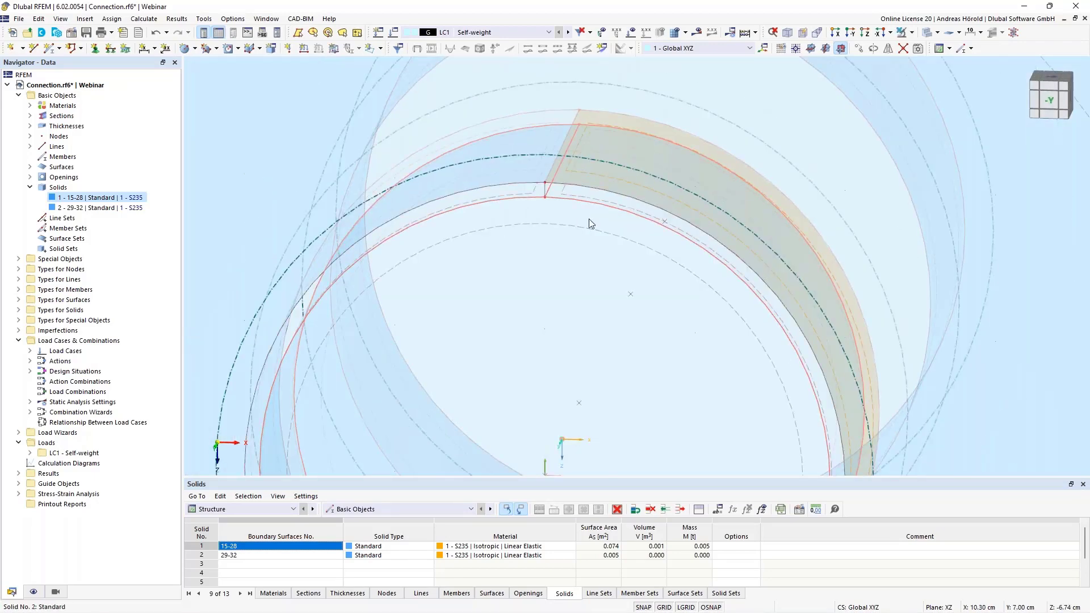
pyautogui.click(19, 300)
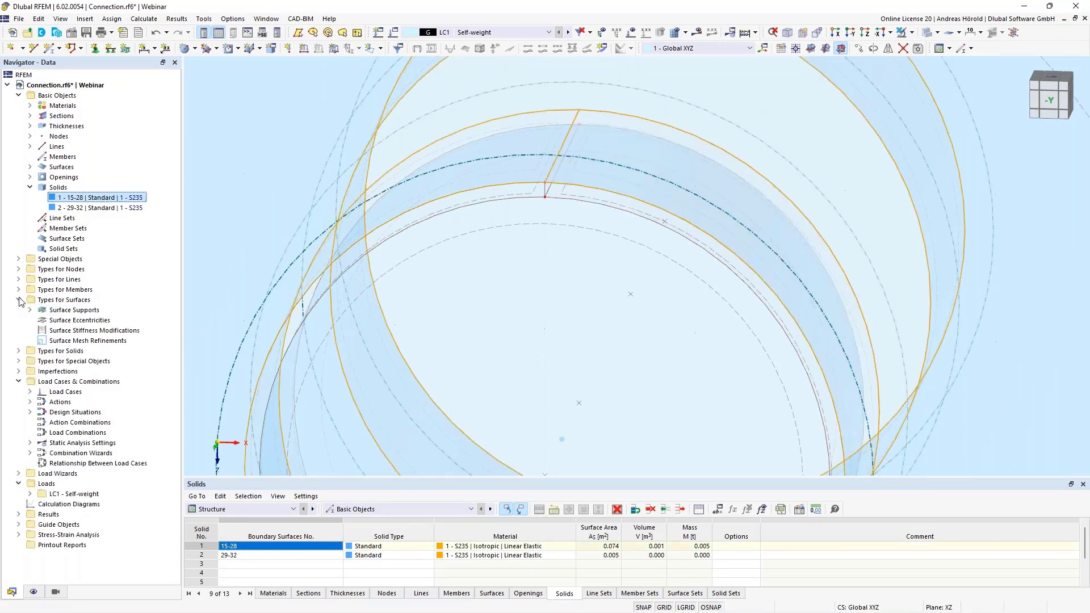
pyautogui.click(19, 259)
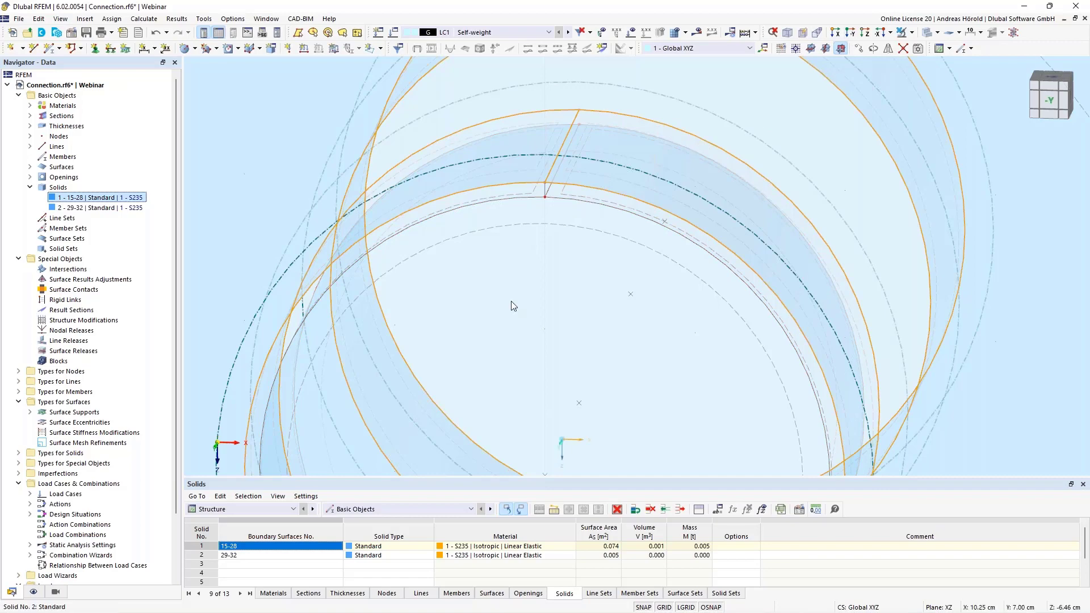
pyautogui.keyDown('ctrl'); pyautogui.moveTo(511, 301); pyautogui.dragTo(543, 338, button='middle'); pyautogui.keyUp('ctrl')
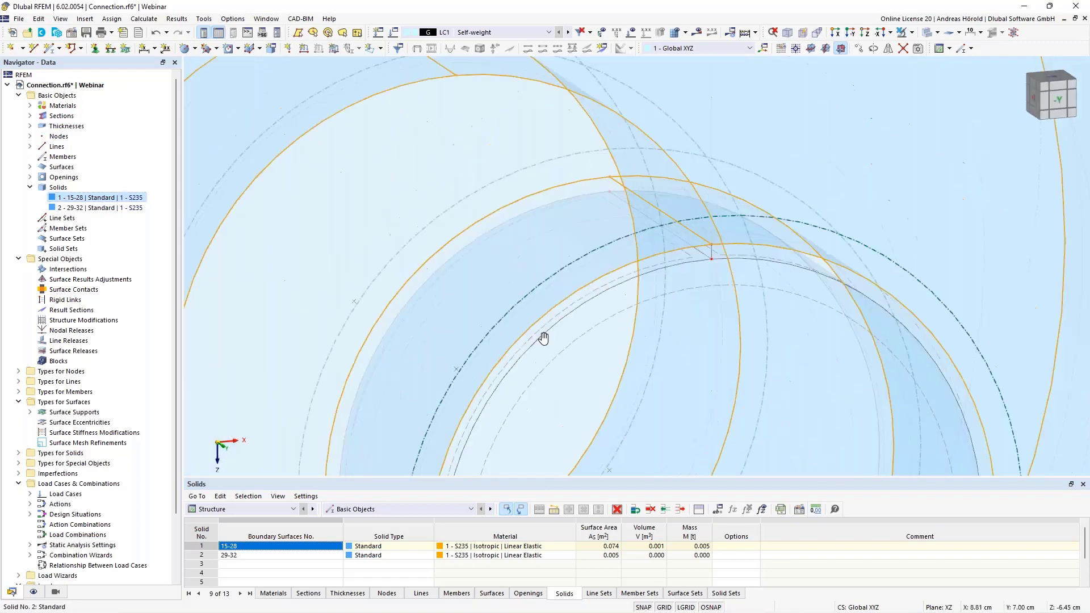
pyautogui.scroll(2, 610, 329)
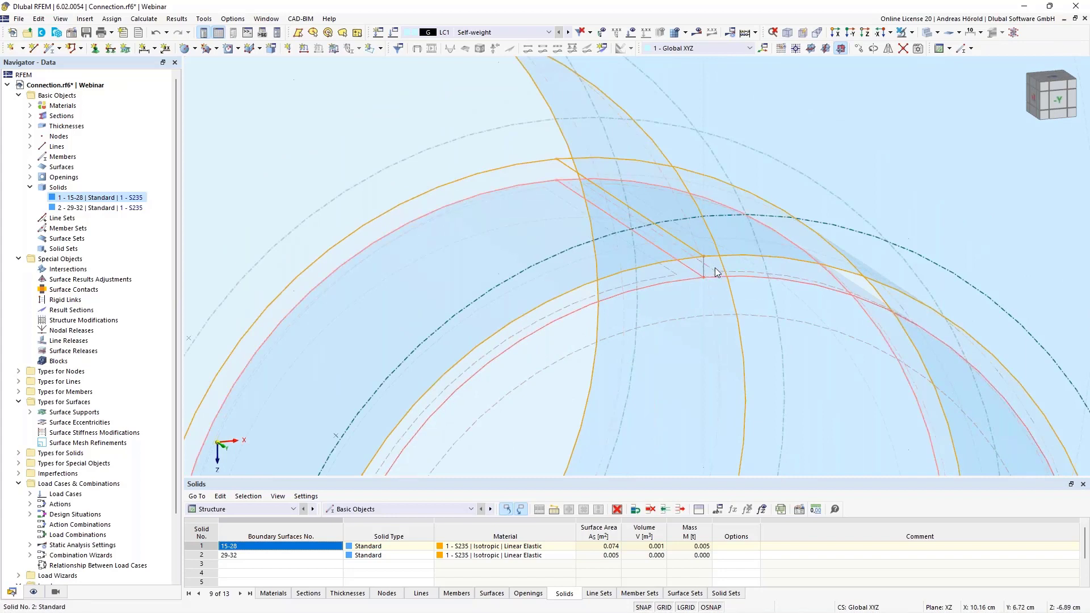
# Create a polygonal surface of stiffness type Without Thickness across the upper gap, through the front and rear nodes of bolt and hole
pyautogui.click(195, 49)
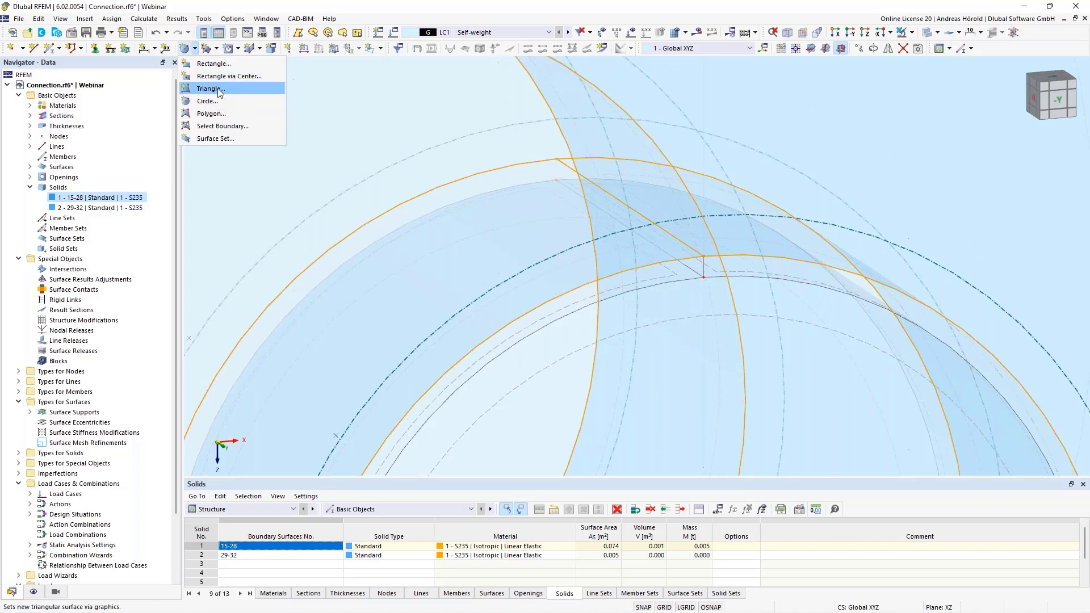
pyautogui.click(218, 114)
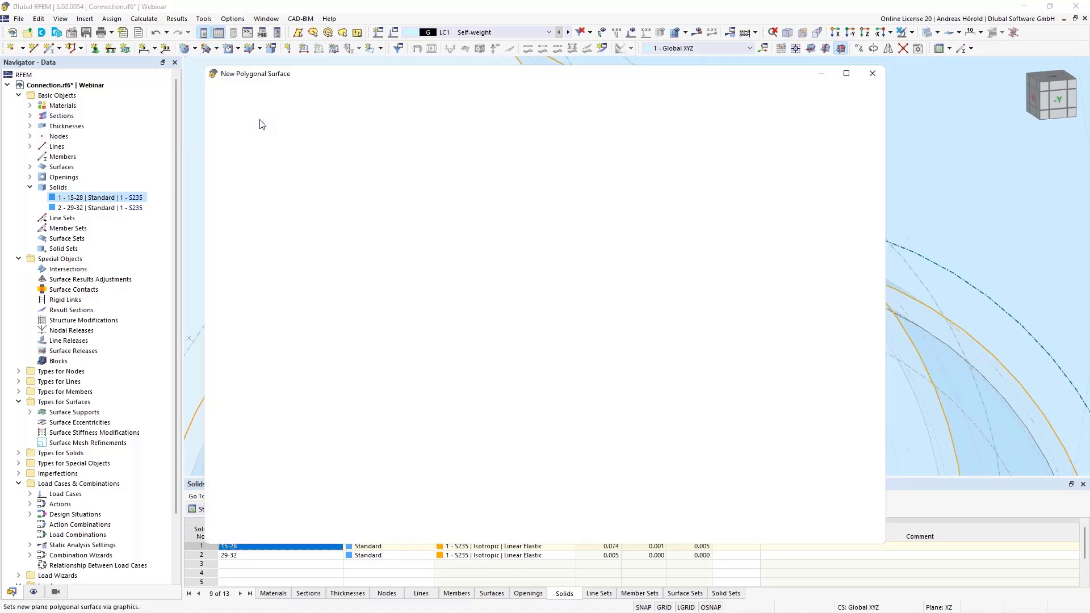
pyautogui.click(286, 161)
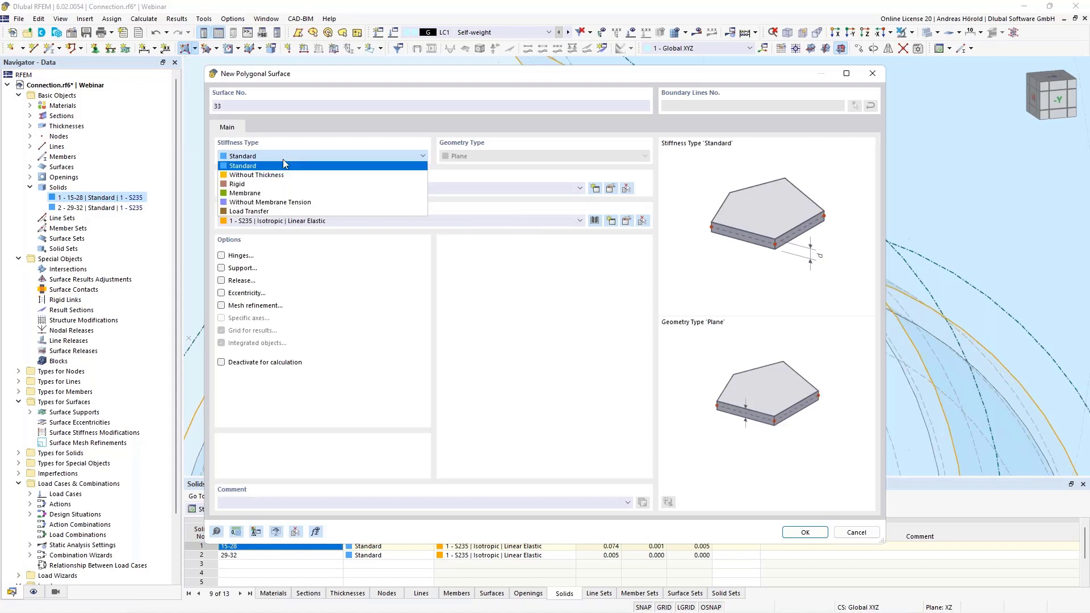
pyautogui.click(278, 176)
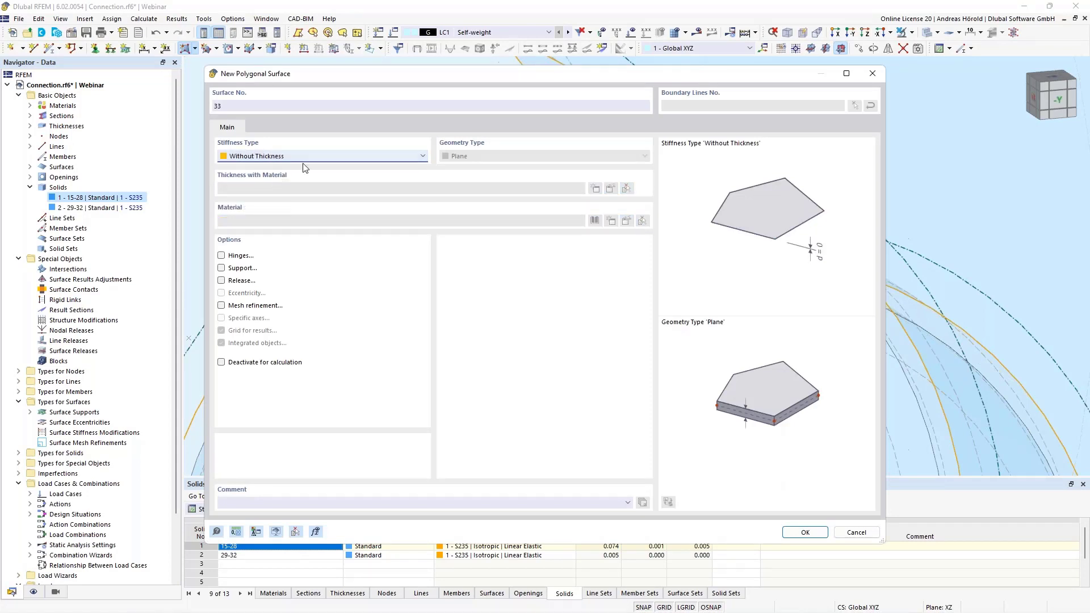
pyautogui.click(805, 532)
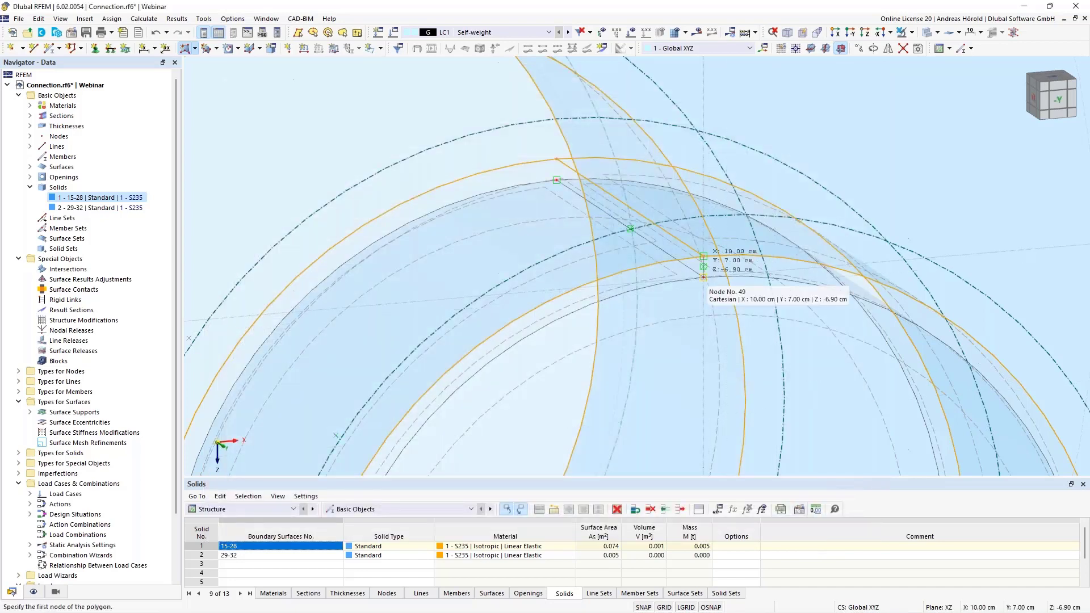
pyautogui.scroll(1, 702, 265)
pyautogui.scroll(1, 702, 265)
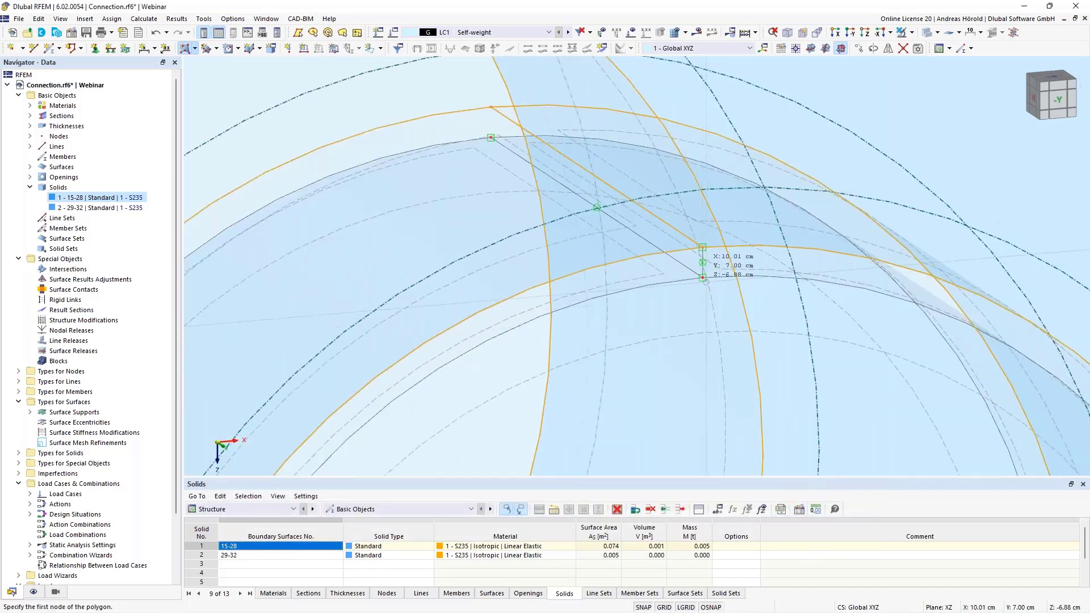
pyautogui.click(702, 277)
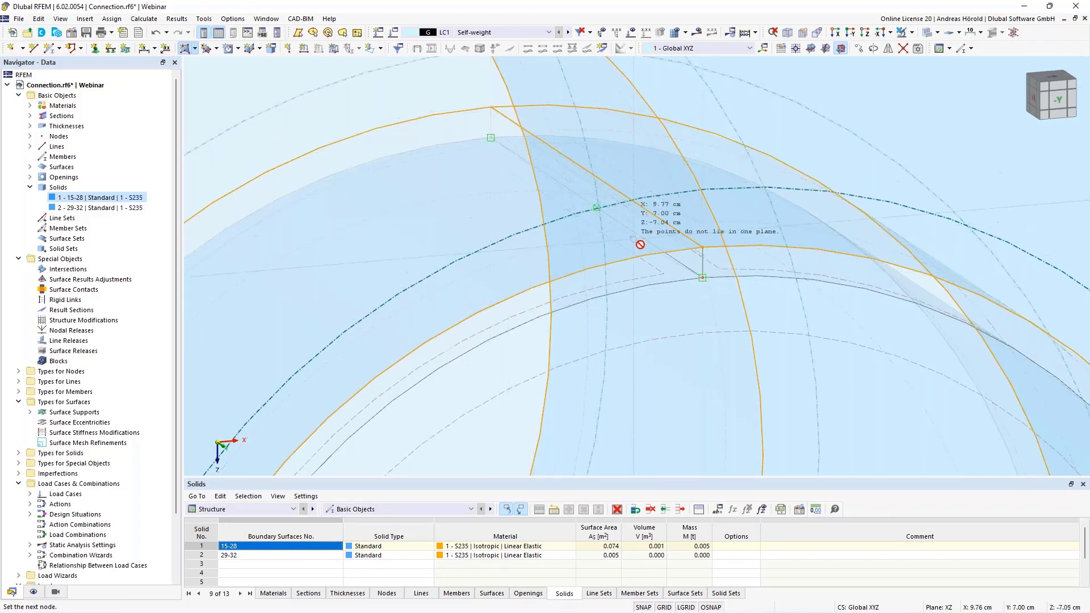
pyautogui.click(702, 277)
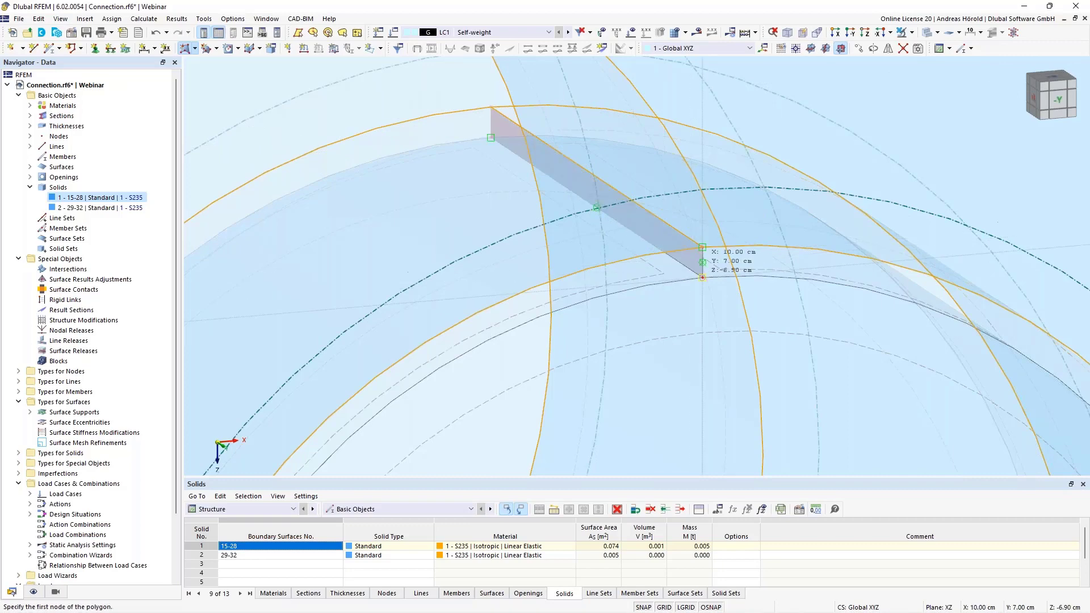
pyautogui.press('Escape')
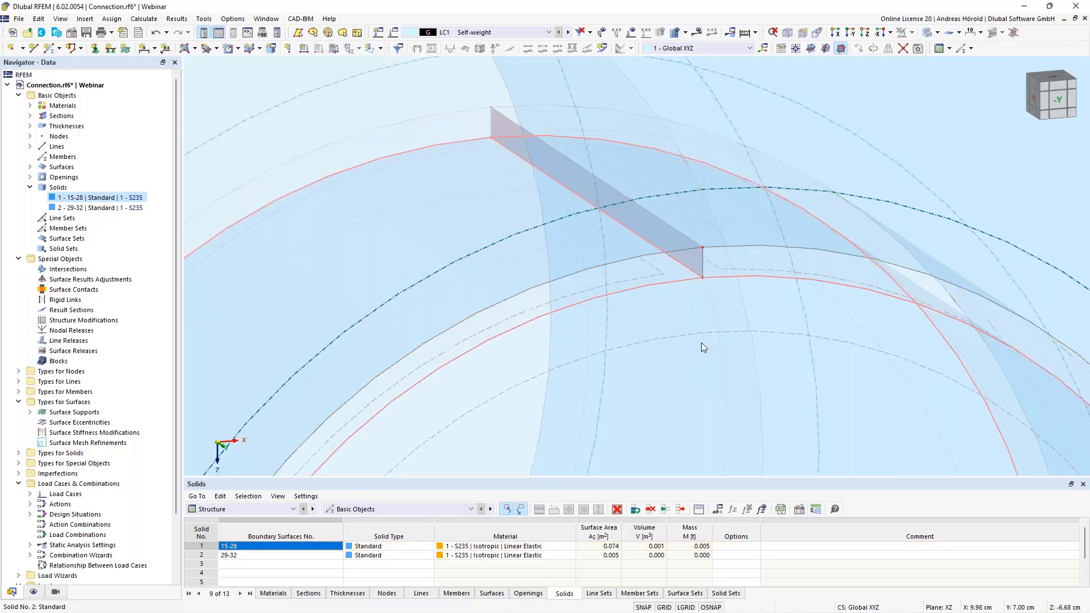
# Create a polygonal surface of stiffness type Standard across the lower gap, through the front and rear nodes of bolt and hole
pyautogui.scroll(-2, 700, 342)
pyautogui.scroll(-4, 701, 342)
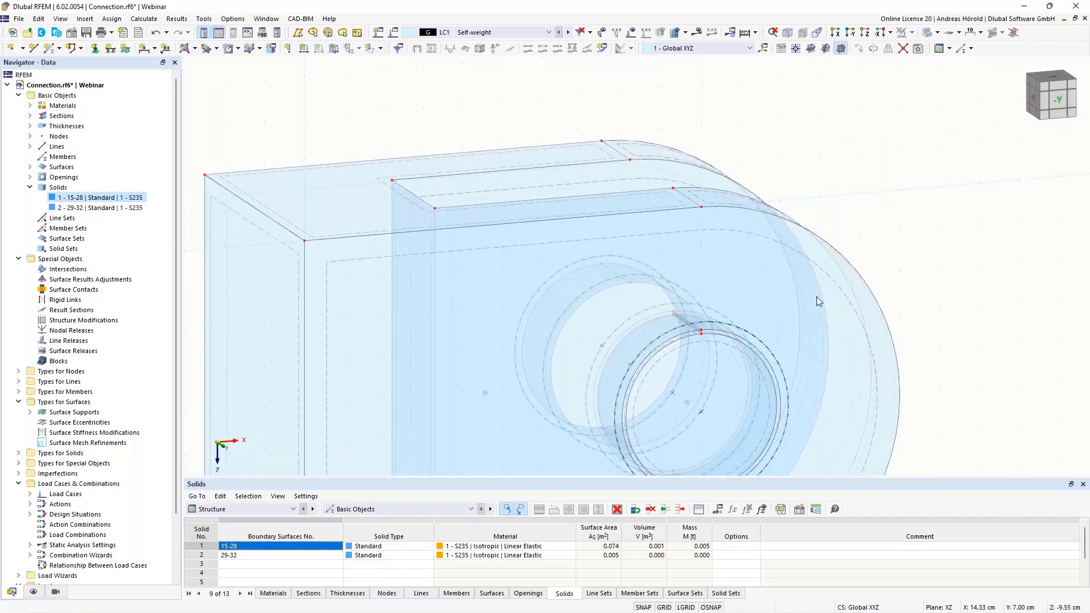
pyautogui.scroll(5, 713, 381)
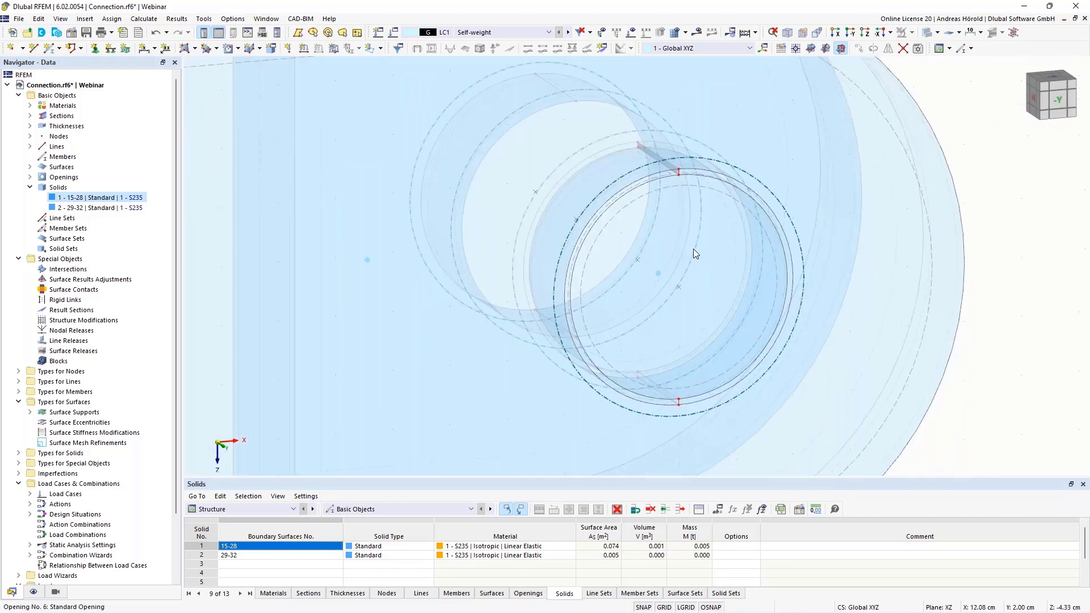
pyautogui.scroll(2, 635, 404)
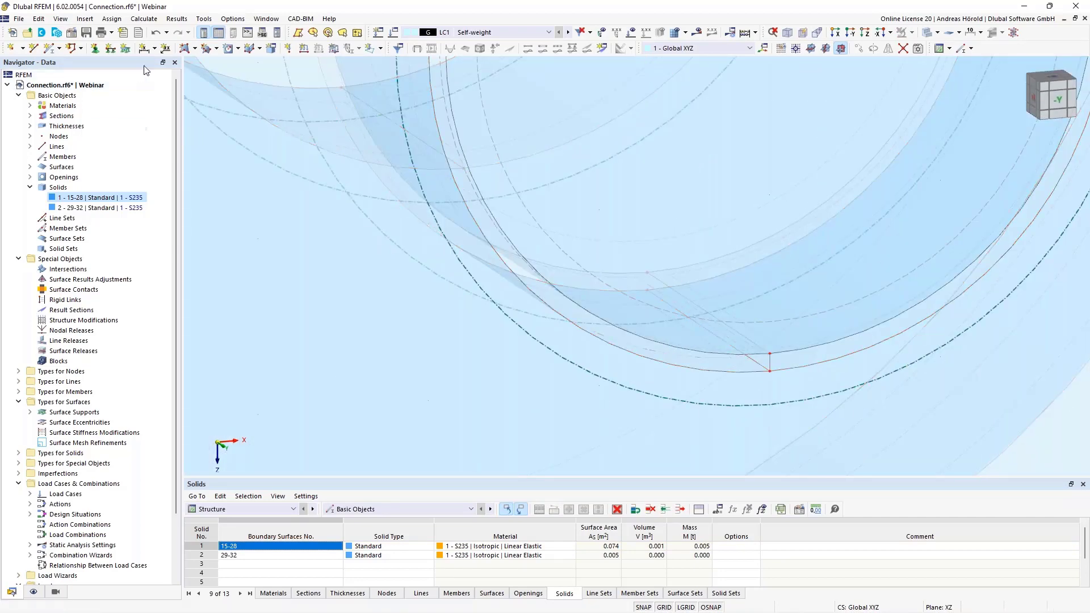
pyautogui.click(182, 49)
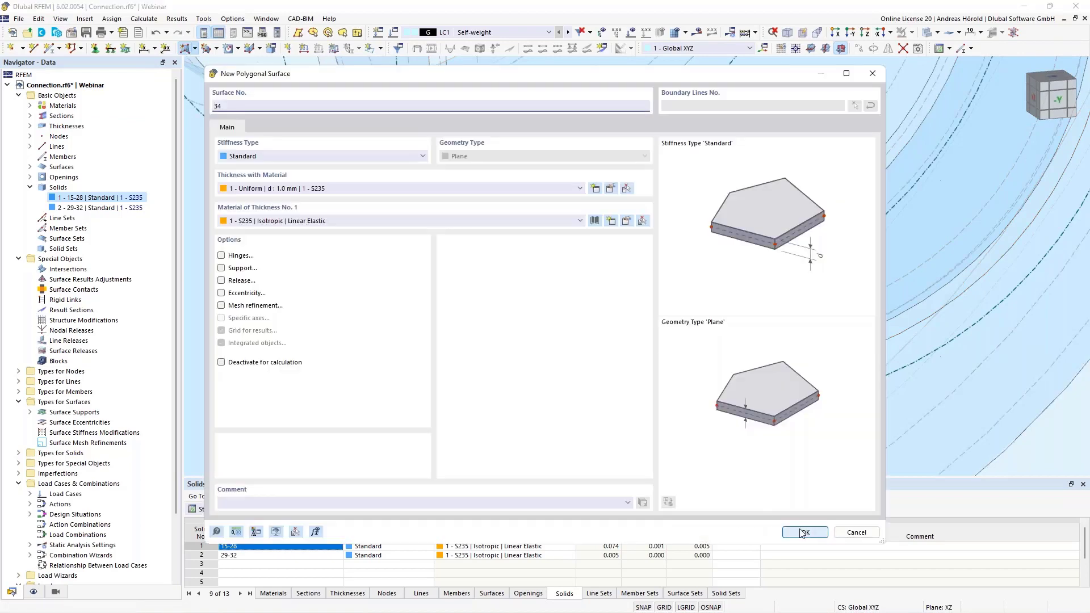
pyautogui.click(804, 532)
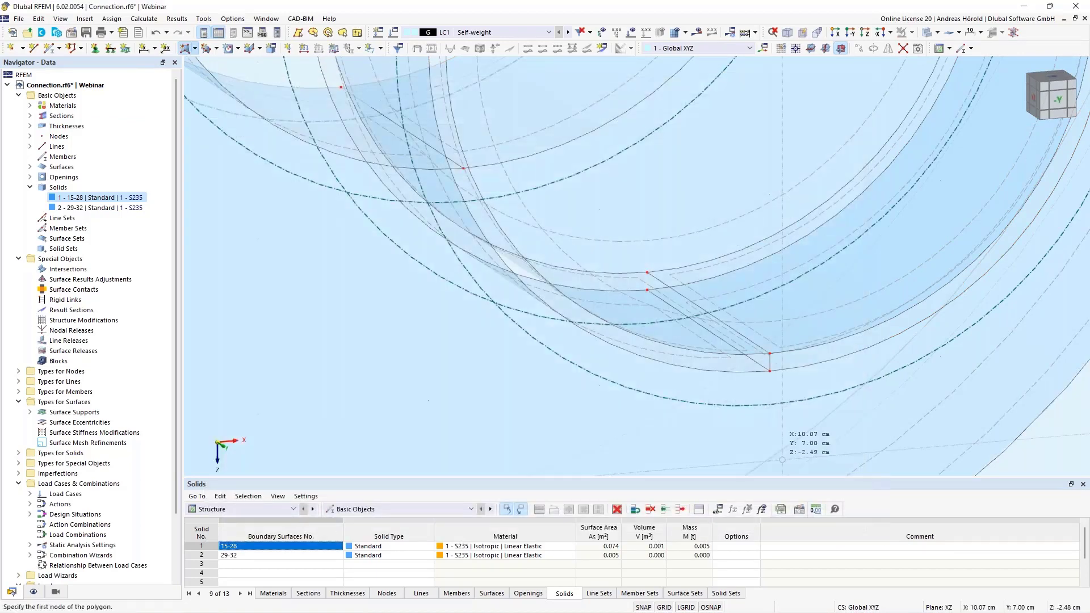
pyautogui.click(769, 370)
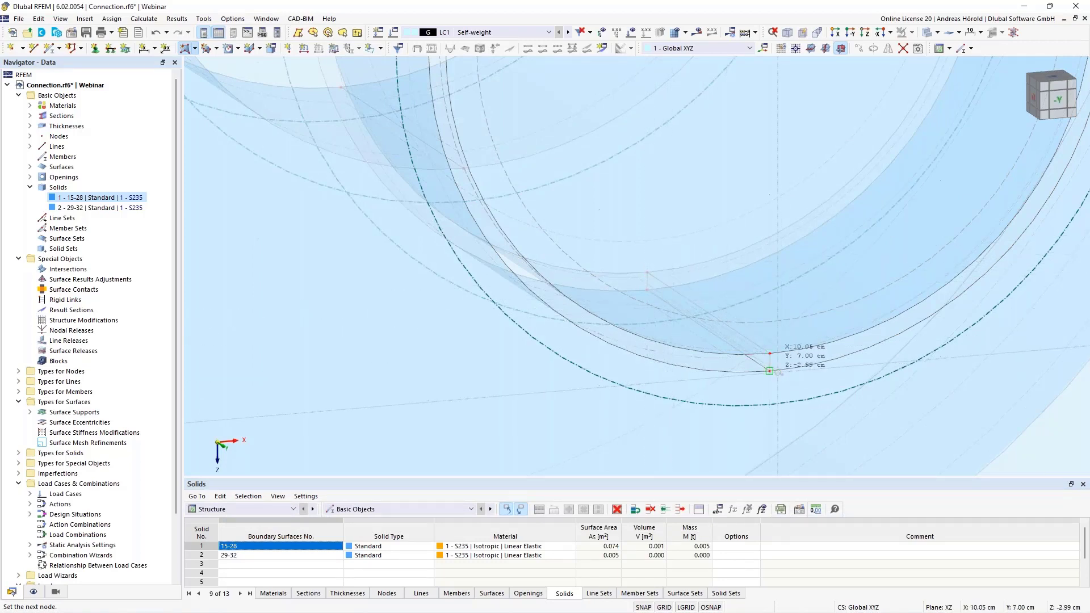
pyautogui.click(770, 371)
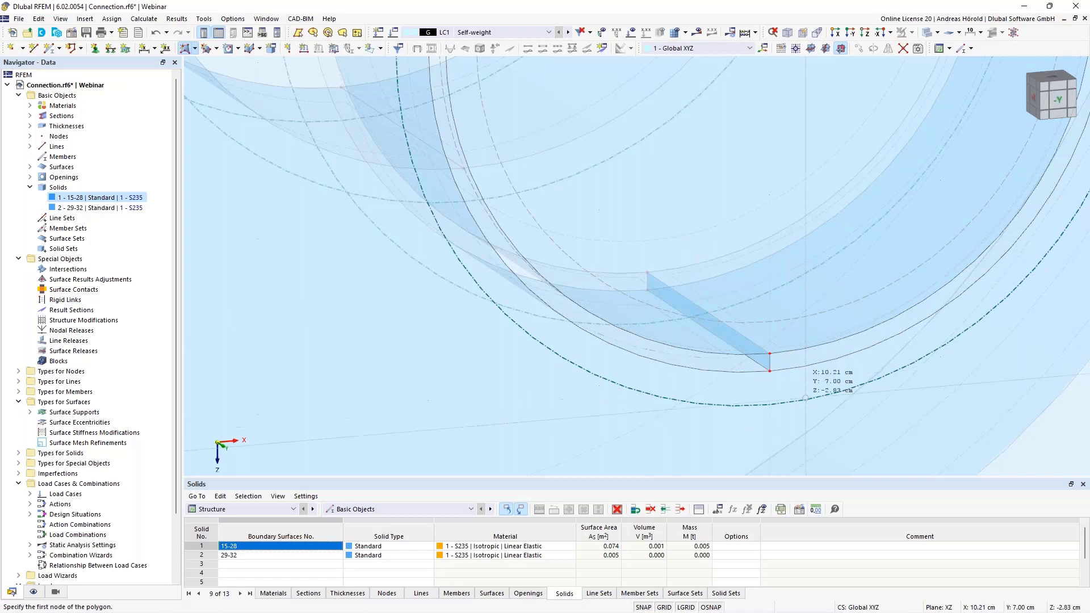
# Create a Without Thickness surface from boundary lines, closing the +X half of the front ring gap between bolt and hole
pyautogui.click(195, 49)
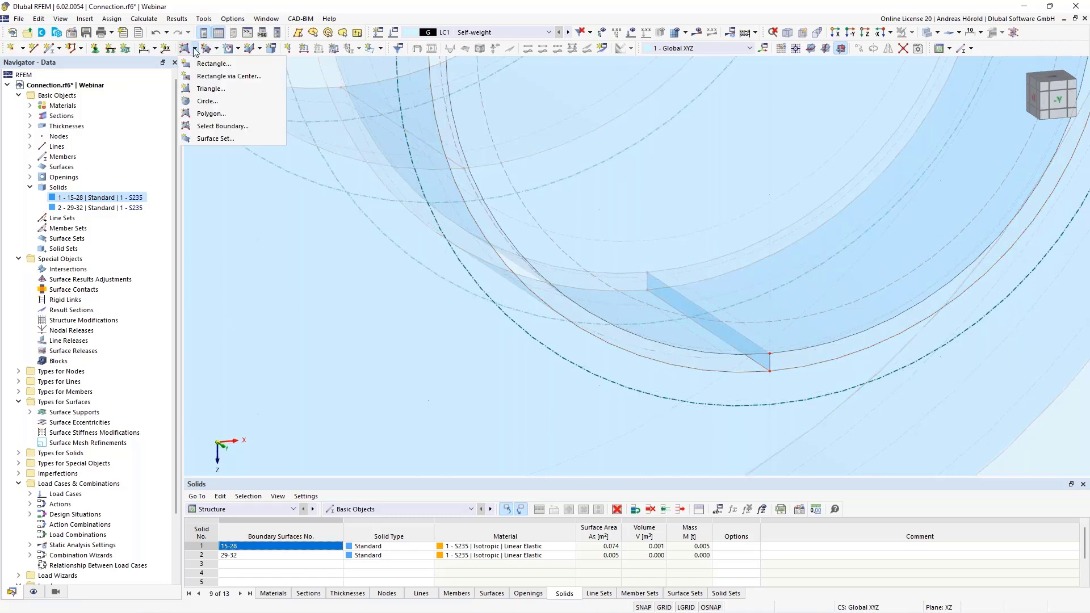
pyautogui.click(227, 128)
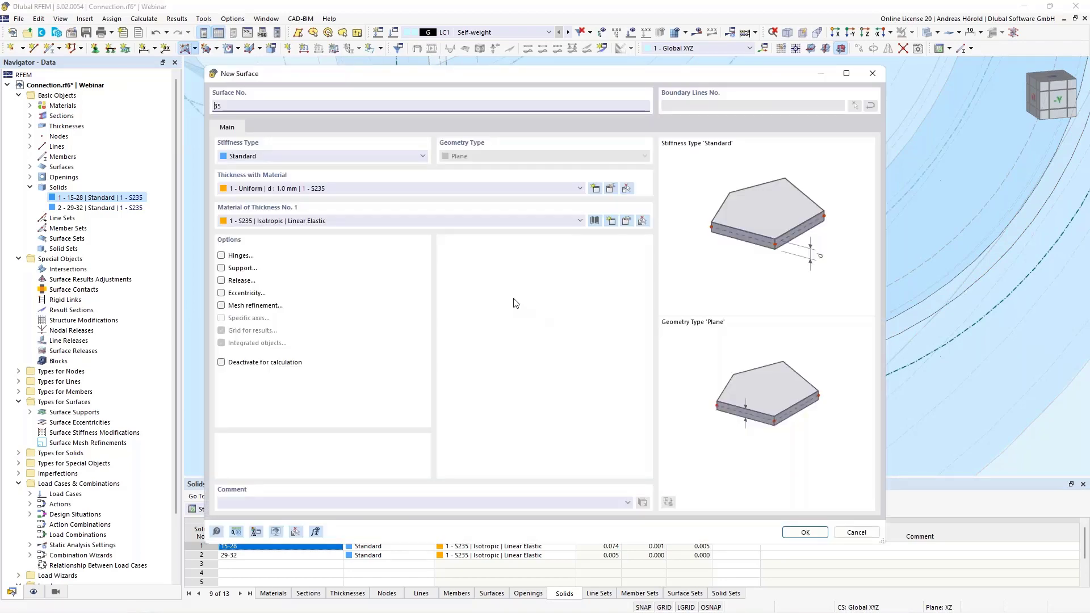
pyautogui.click(329, 155)
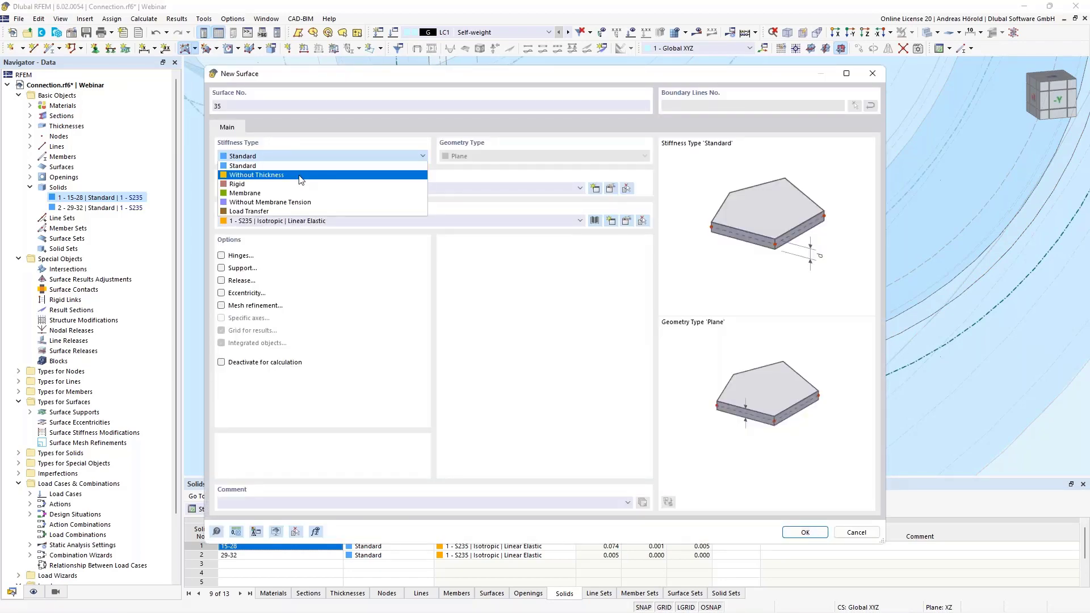
pyautogui.click(301, 176)
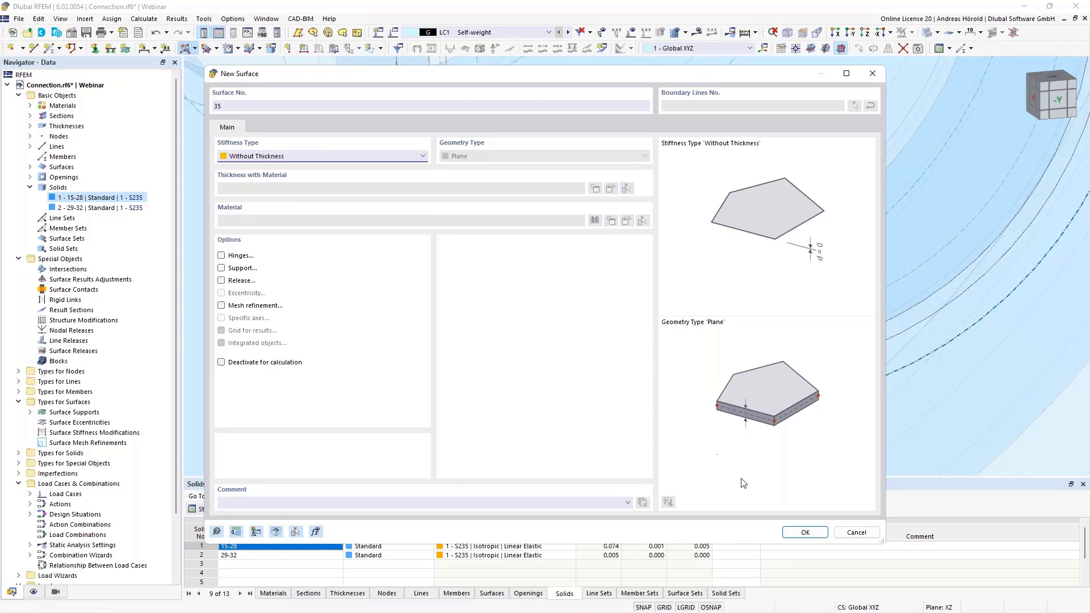
pyautogui.click(805, 531)
pyautogui.scroll(3, 795, 364)
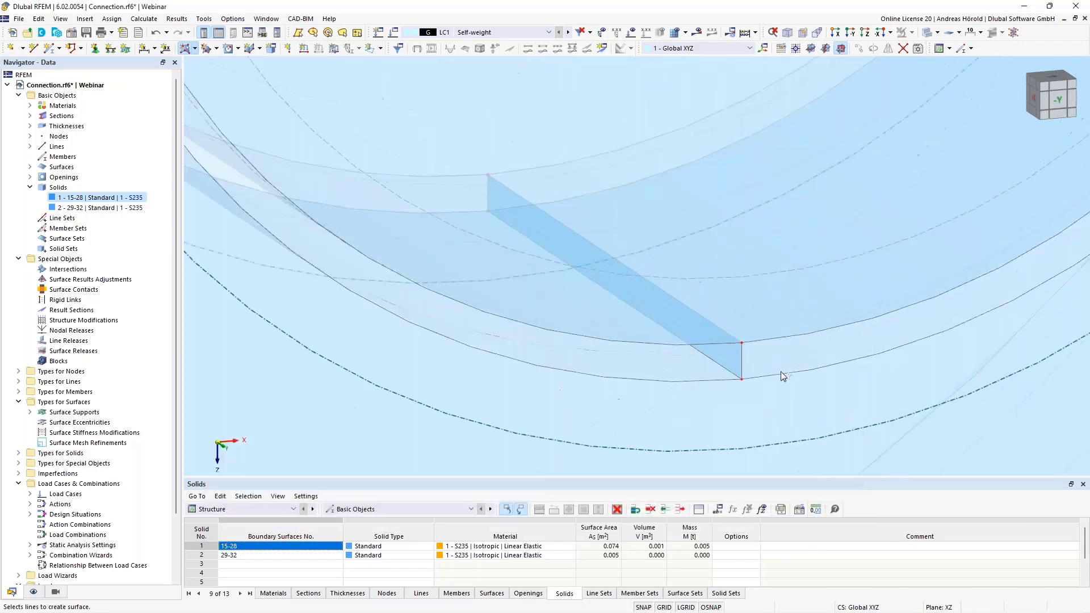
pyautogui.click(774, 372)
pyautogui.click(741, 360)
pyautogui.click(762, 338)
pyautogui.scroll(-10, 759, 337)
pyautogui.scroll(5, 748, 99)
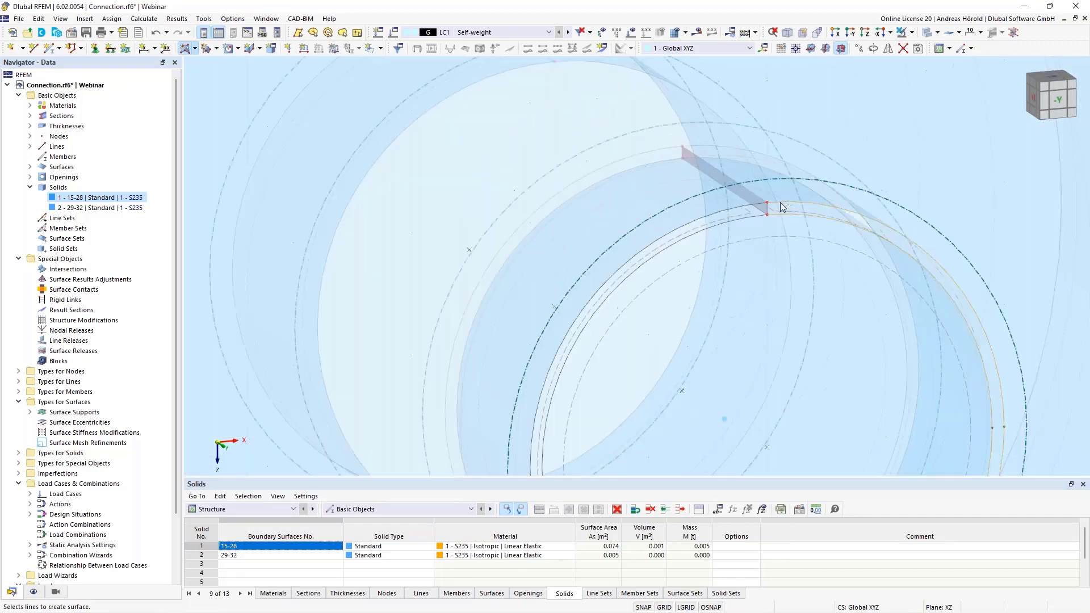
pyautogui.click(767, 208)
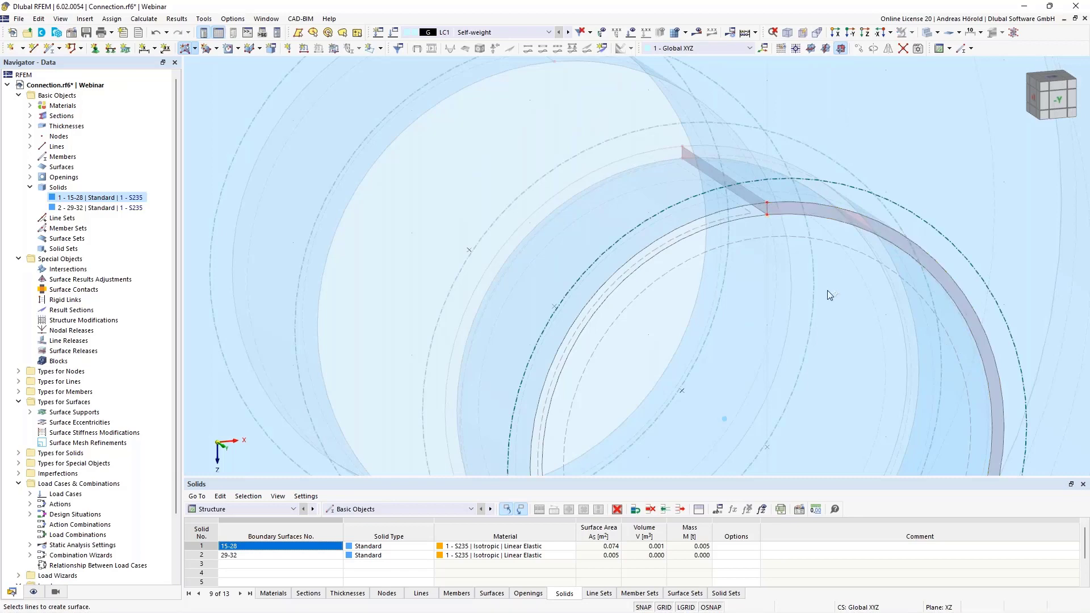
# Change the stiffness type of the lower gap surface to Without Thickness
pyautogui.scroll(-4, 826, 290)
pyautogui.moveTo(806, 343); pyautogui.dragTo(806, 221, button='middle')
pyautogui.scroll(6, 783, 352)
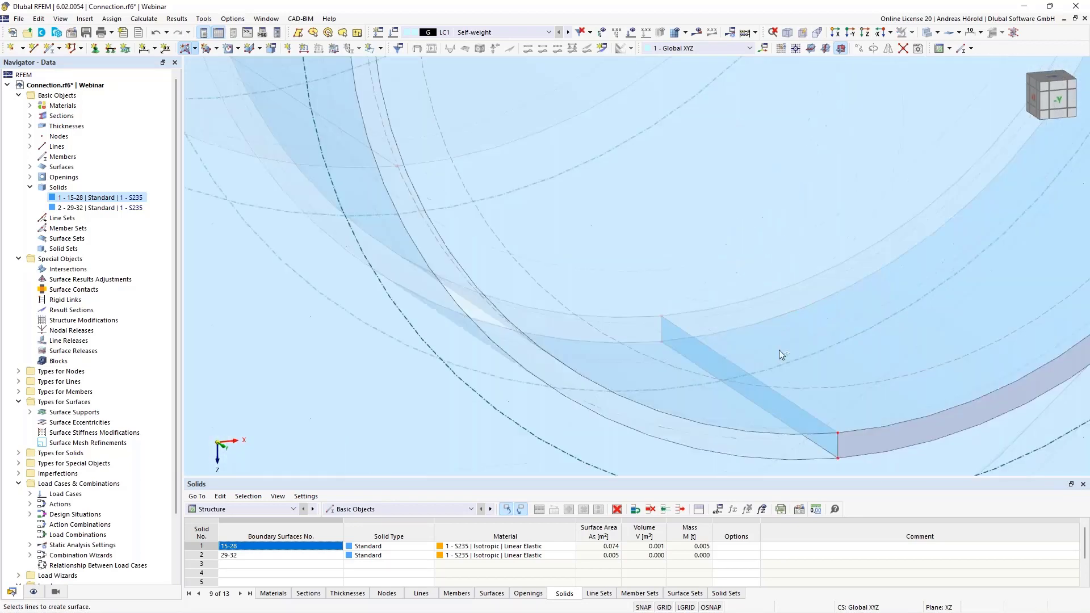
pyautogui.doubleClick(805, 419)
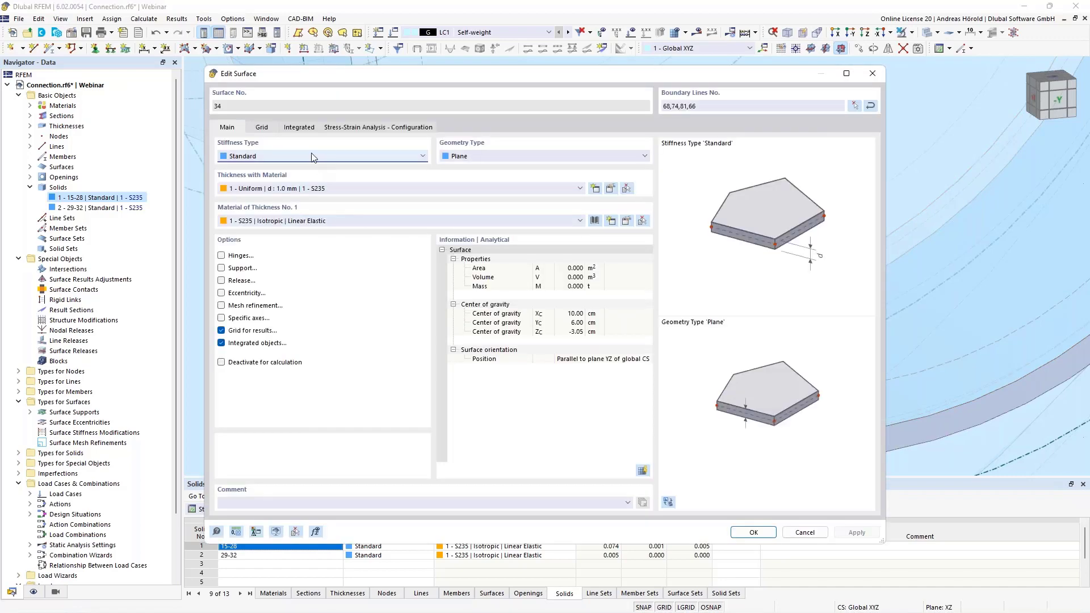
pyautogui.click(311, 158)
pyautogui.click(301, 176)
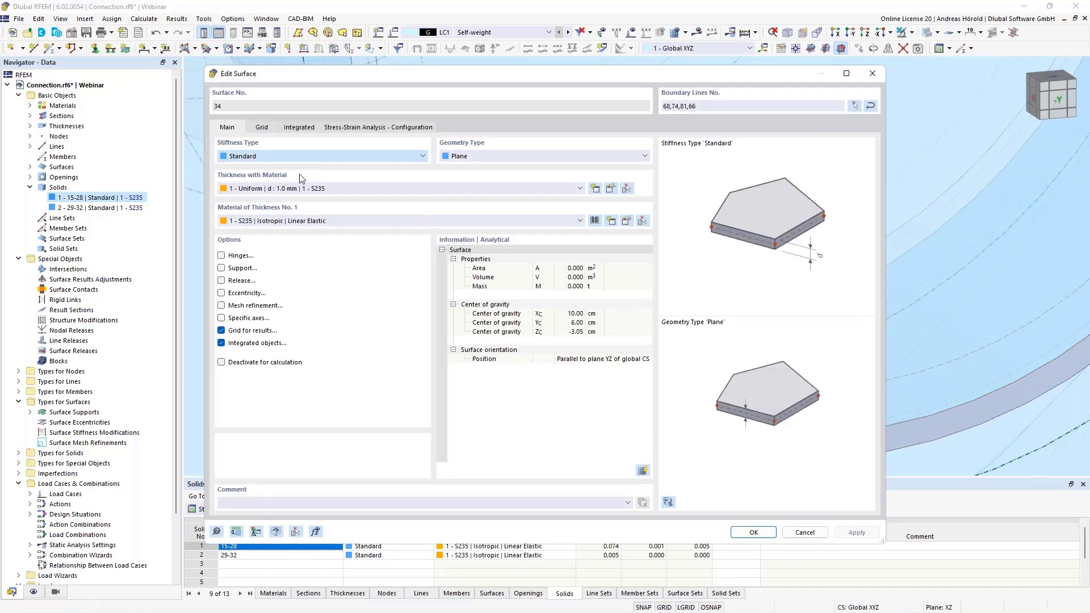
pyautogui.click(752, 531)
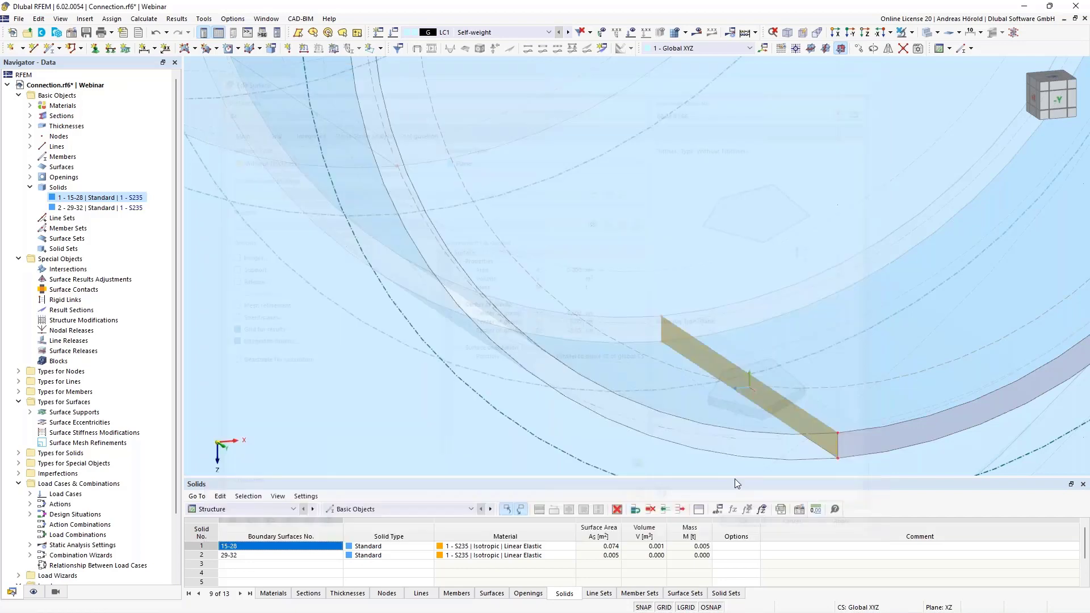
# Copy the front half-ring surface once to the rear of the bolt, using a picked displacement vector of Y -2.00 cm
pyautogui.moveTo(740, 438); pyautogui.dragTo(749, 318, button='middle')
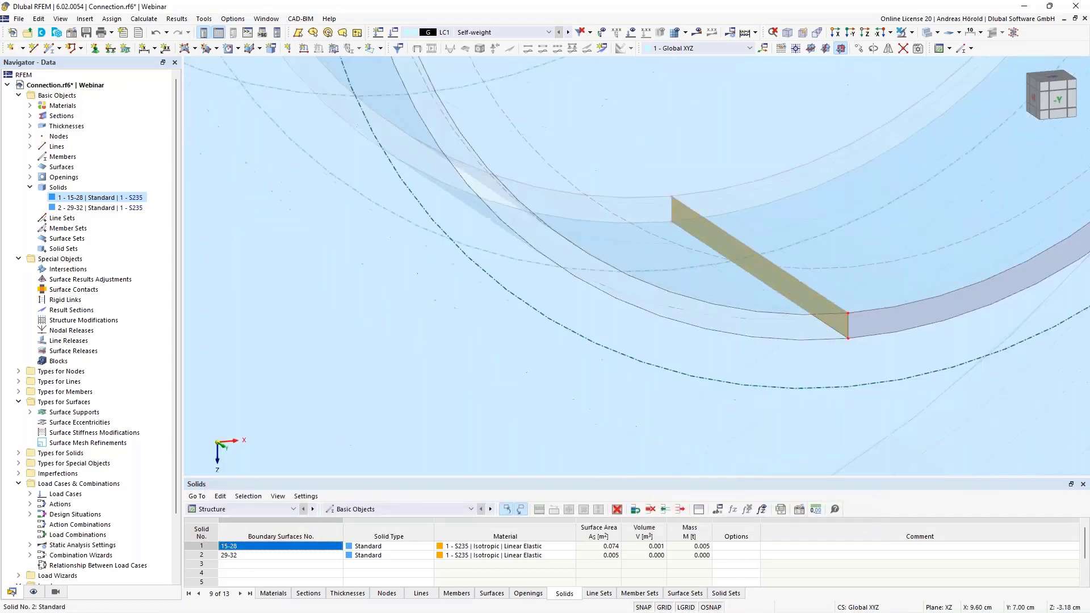
pyautogui.click(880, 322)
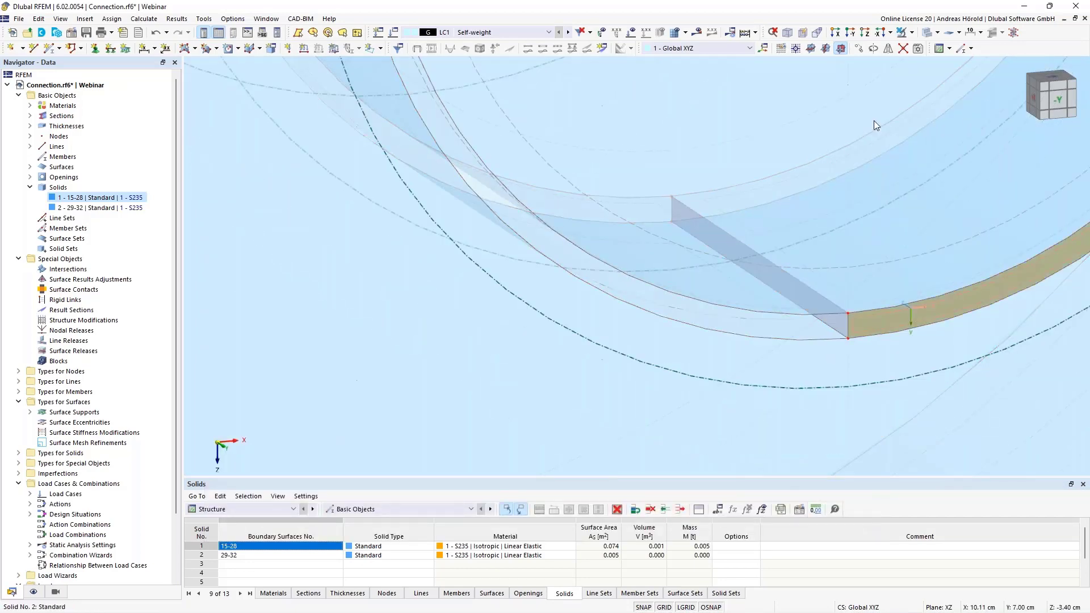
pyautogui.click(858, 49)
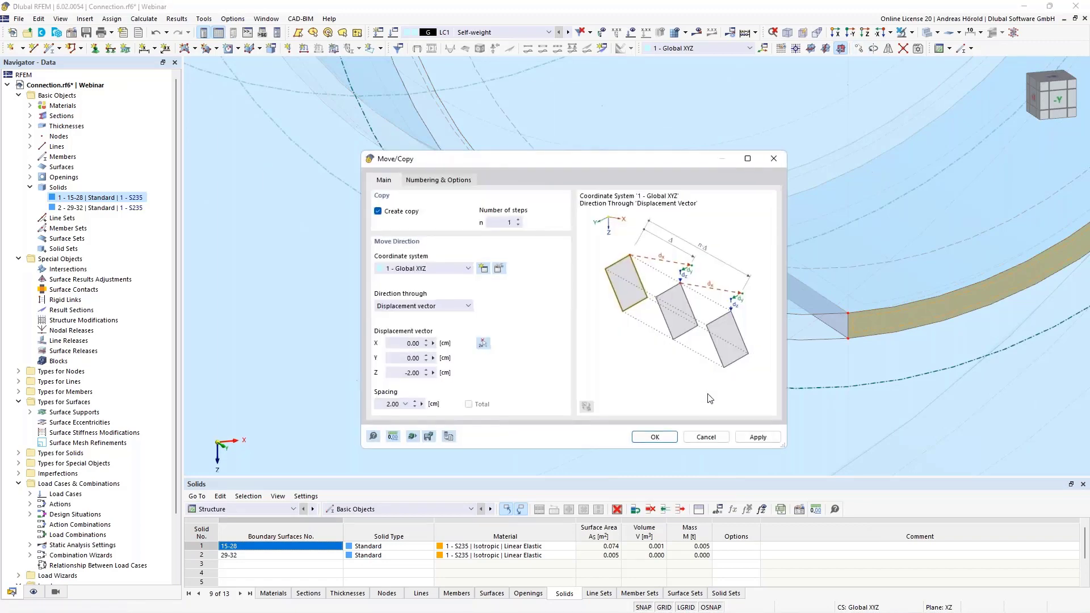
pyautogui.click(483, 343)
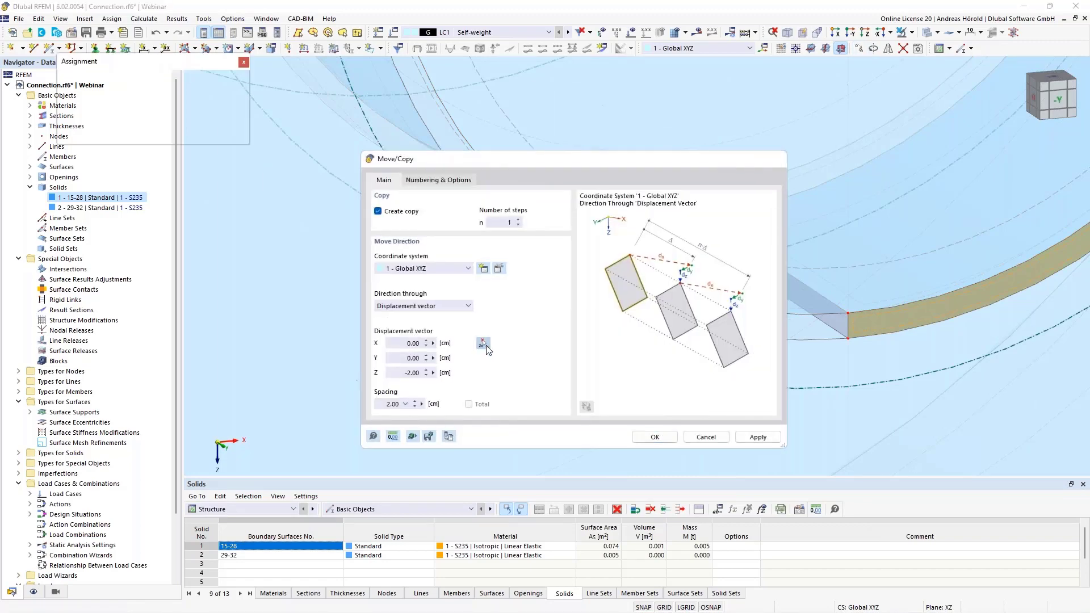
pyautogui.click(847, 313)
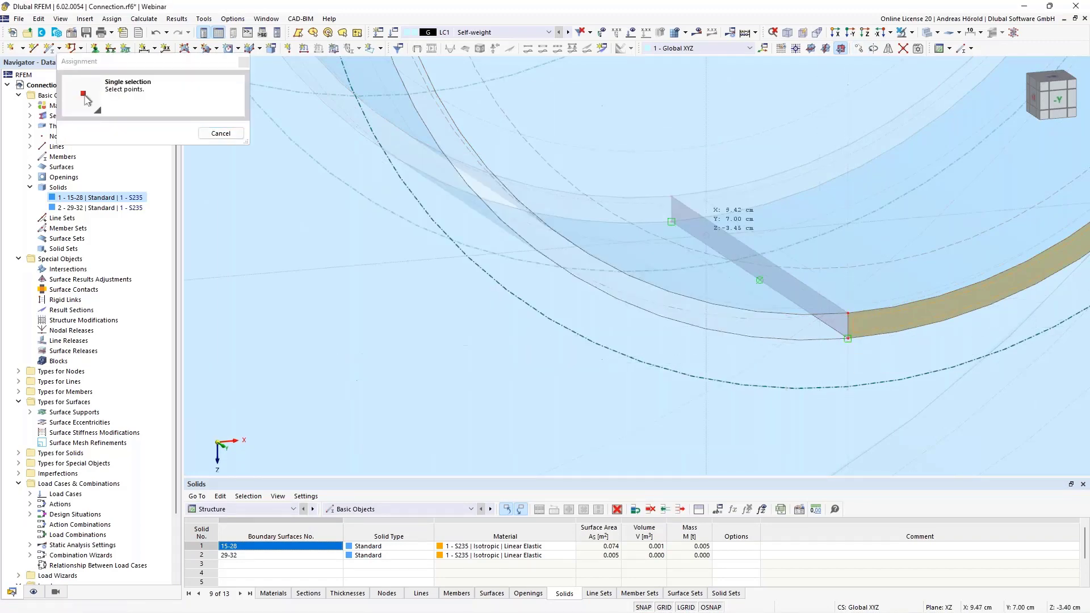
pyautogui.click(672, 196)
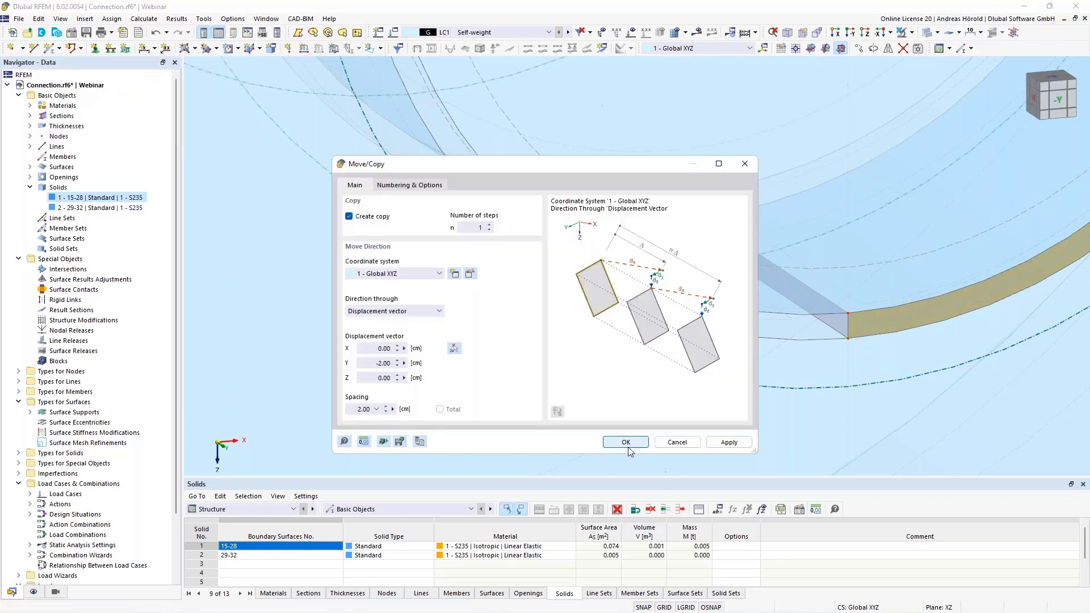
pyautogui.click(626, 442)
pyautogui.scroll(-4, 710, 397)
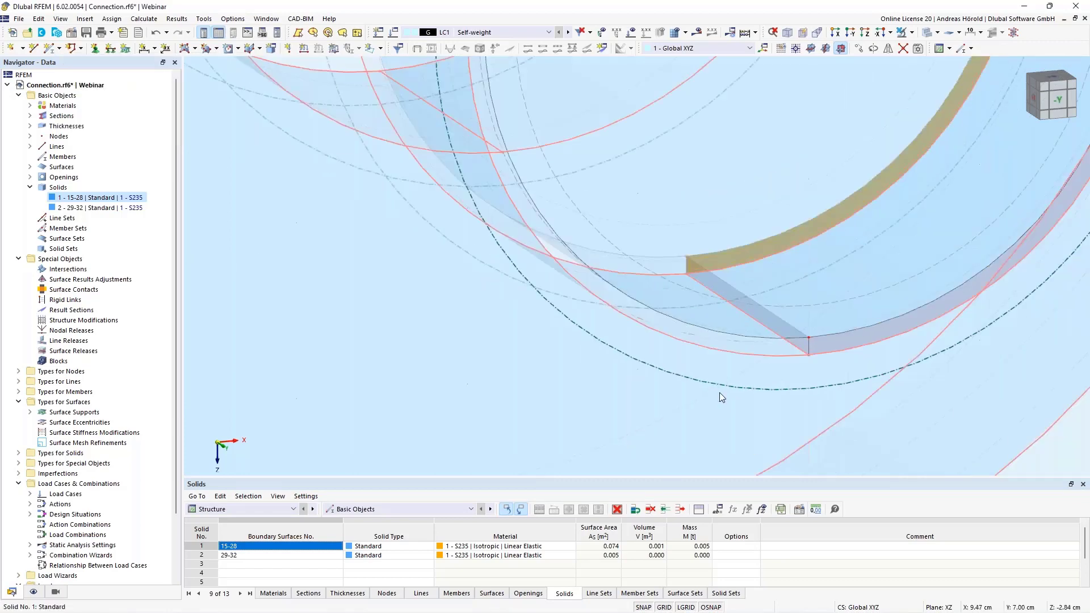
pyautogui.moveTo(740, 387); pyautogui.dragTo(596, 334, button='middle')
pyautogui.scroll(-2, 595, 334)
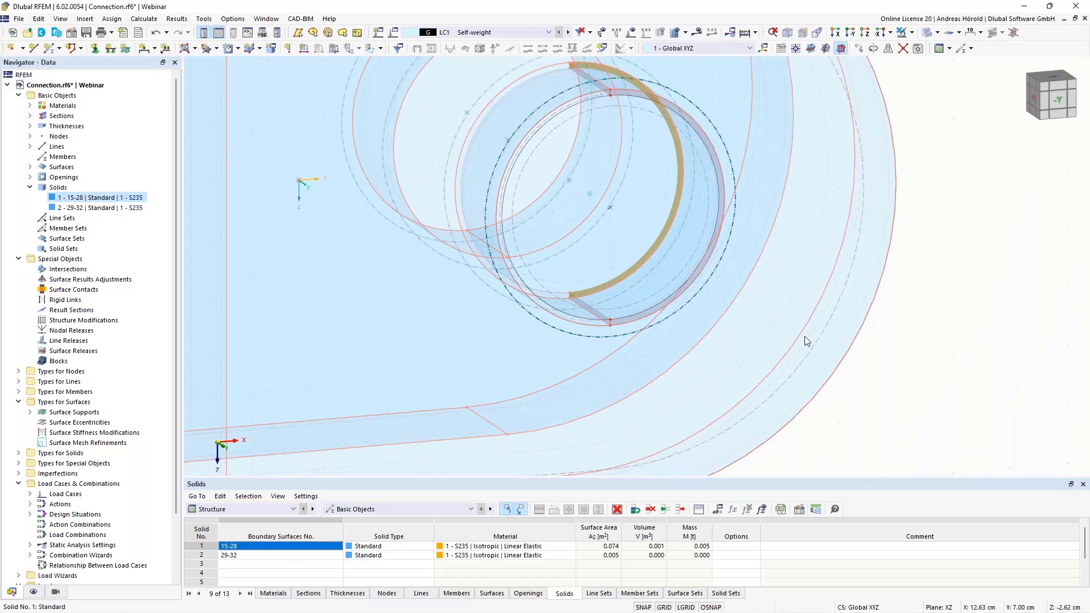
pyautogui.click(938, 342)
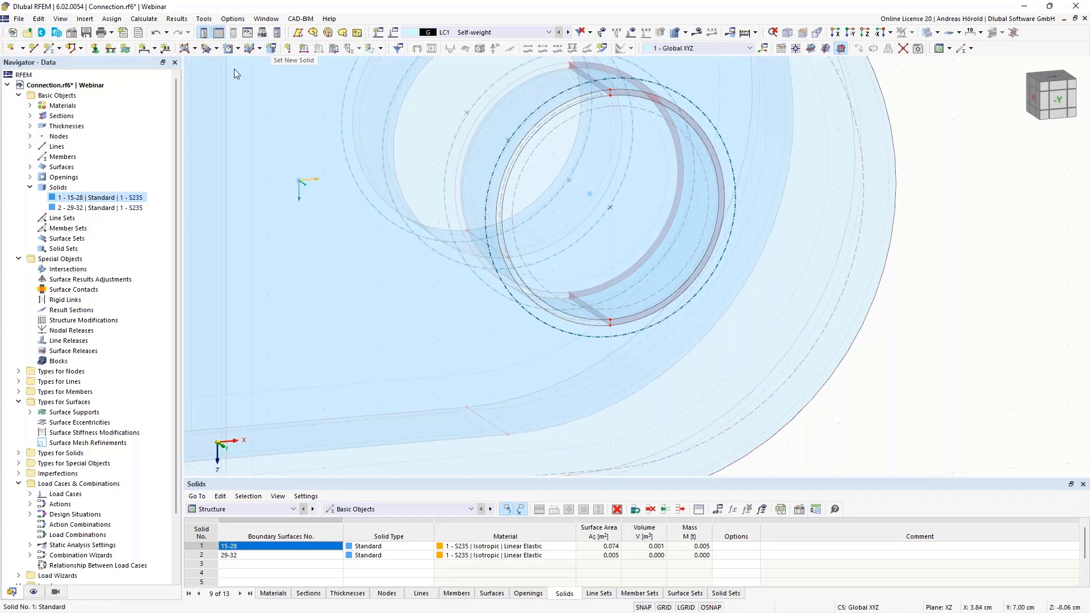
# Start a new Standard S235 solid and try to pick its boundary surfaces at the gap with Autocomplete enabled
pyautogui.rightClick(59, 191)
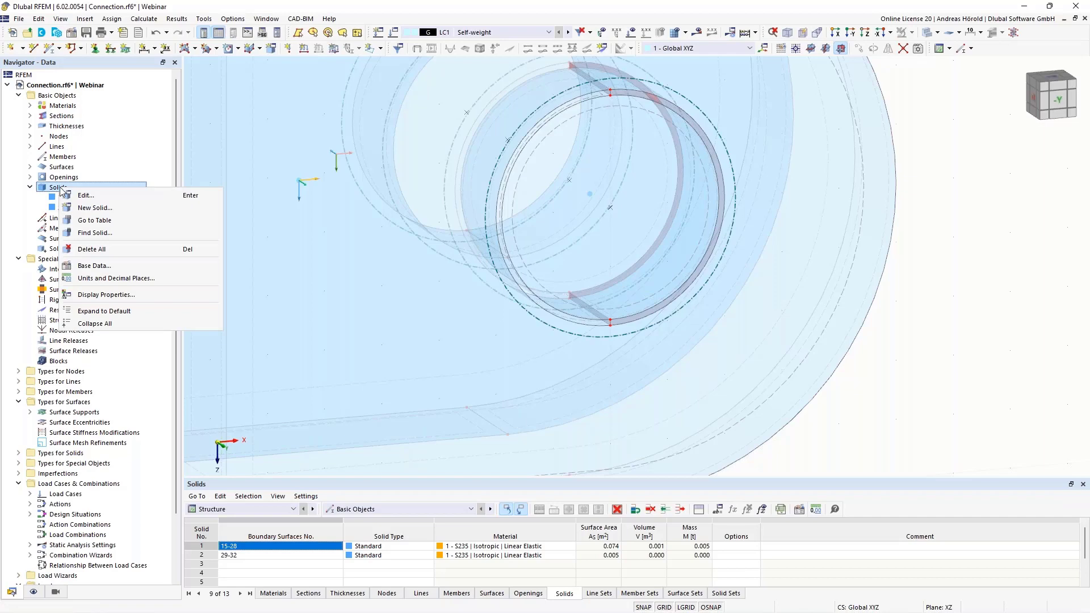
pyautogui.click(106, 208)
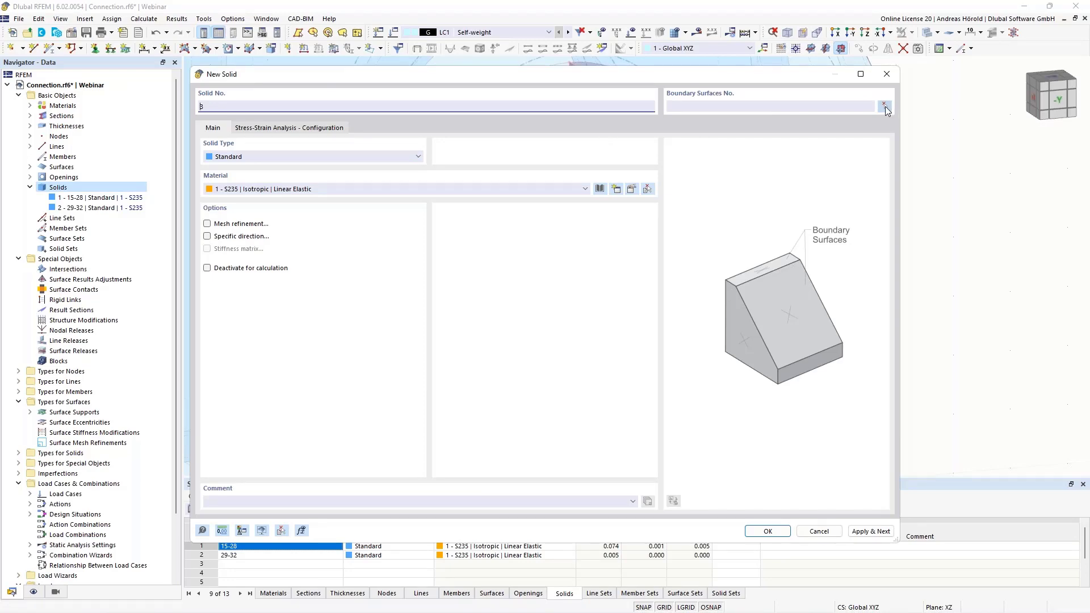
pyautogui.click(884, 107)
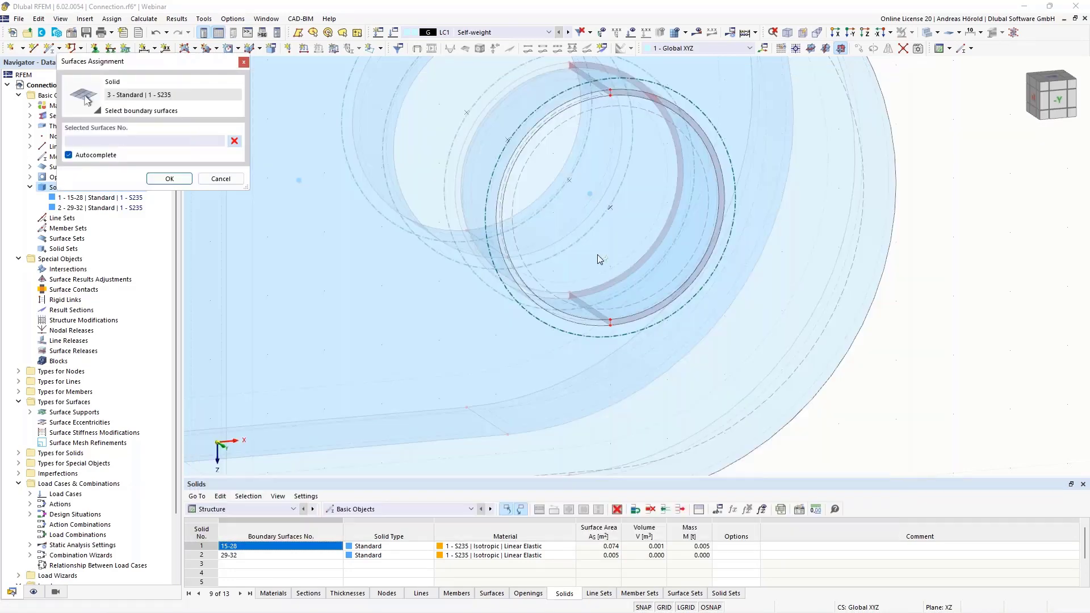
pyautogui.scroll(5, 597, 259)
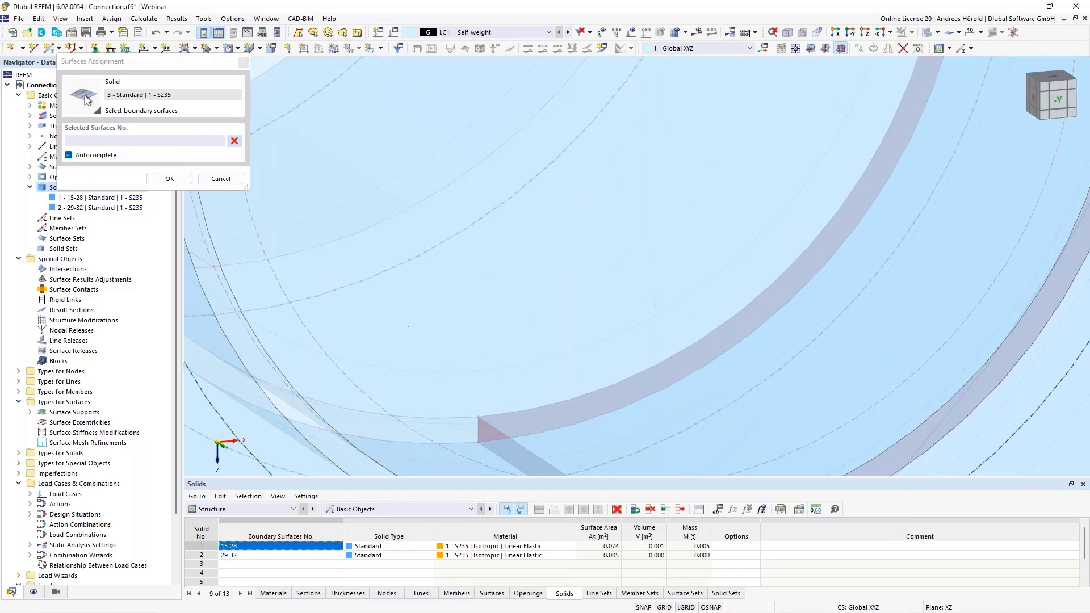
pyautogui.scroll(-4, 617, 272)
pyautogui.click(514, 193)
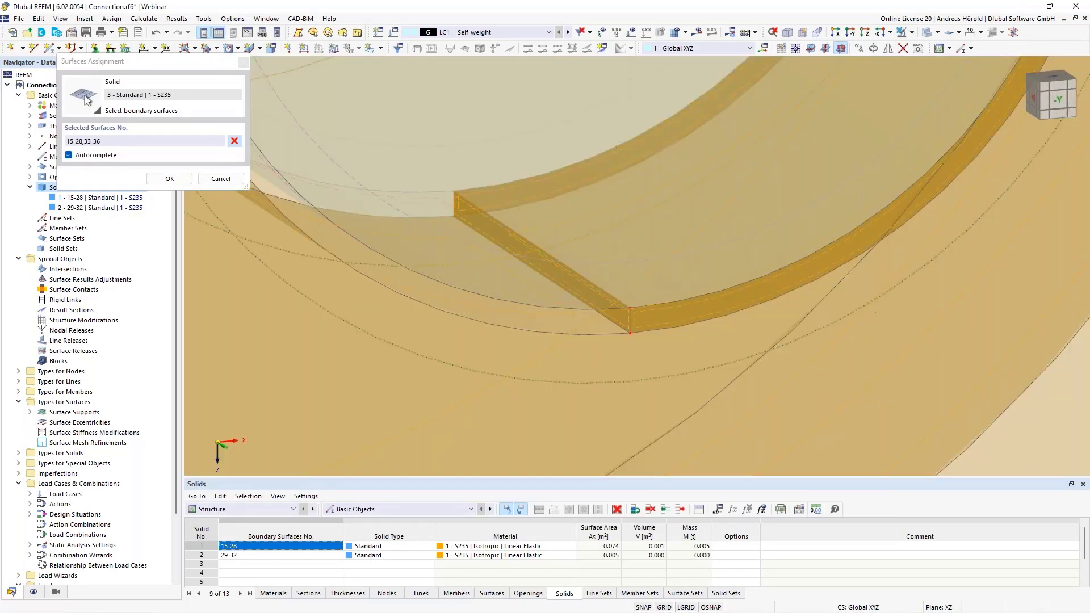
# Clear the automatic surface selection, disable Autocomplete, and pick surfaces 31, 34, 35 and 36 as the solid's boundaries
pyautogui.click(69, 155)
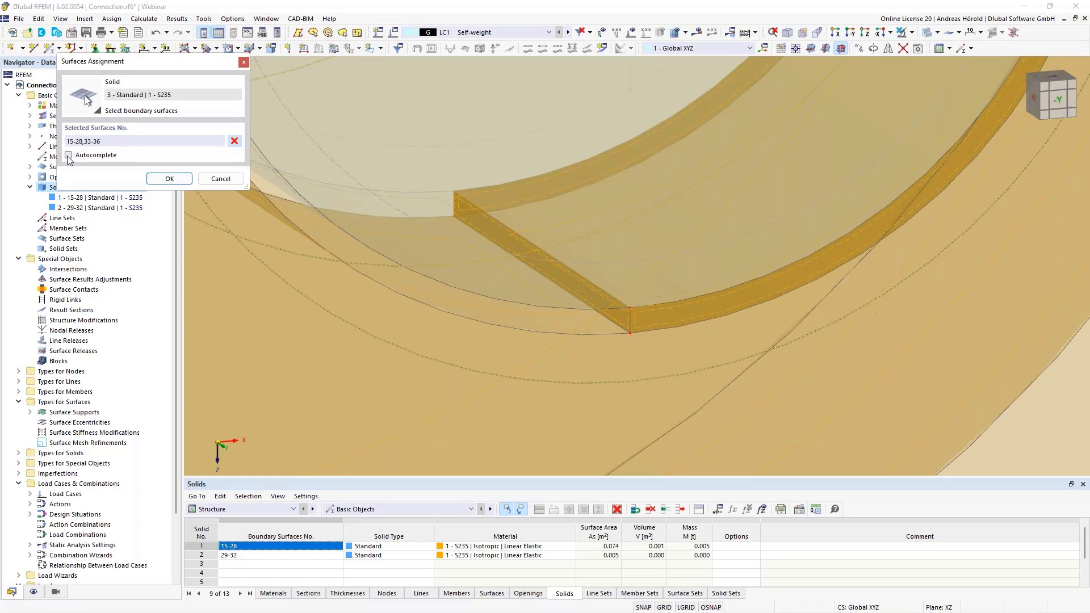
pyautogui.click(235, 141)
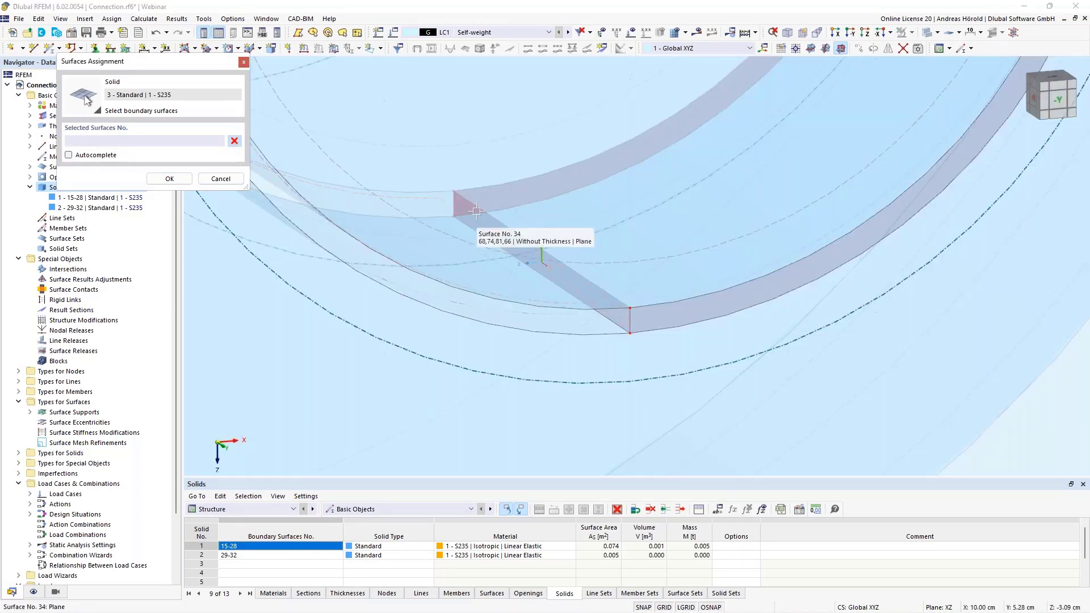
pyautogui.click(535, 244)
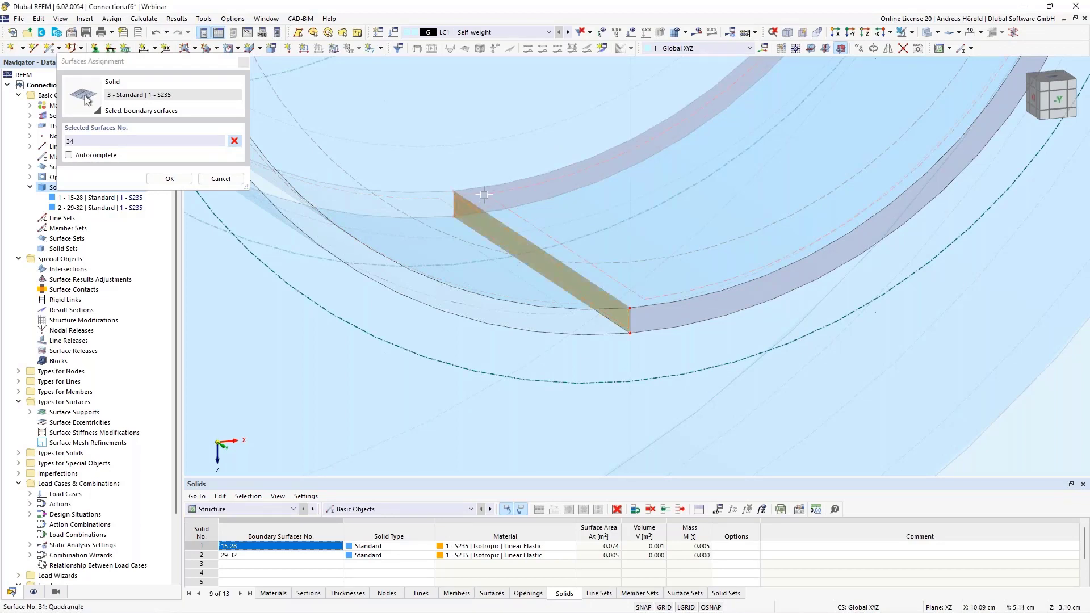
pyautogui.click(484, 195)
pyautogui.click(481, 201)
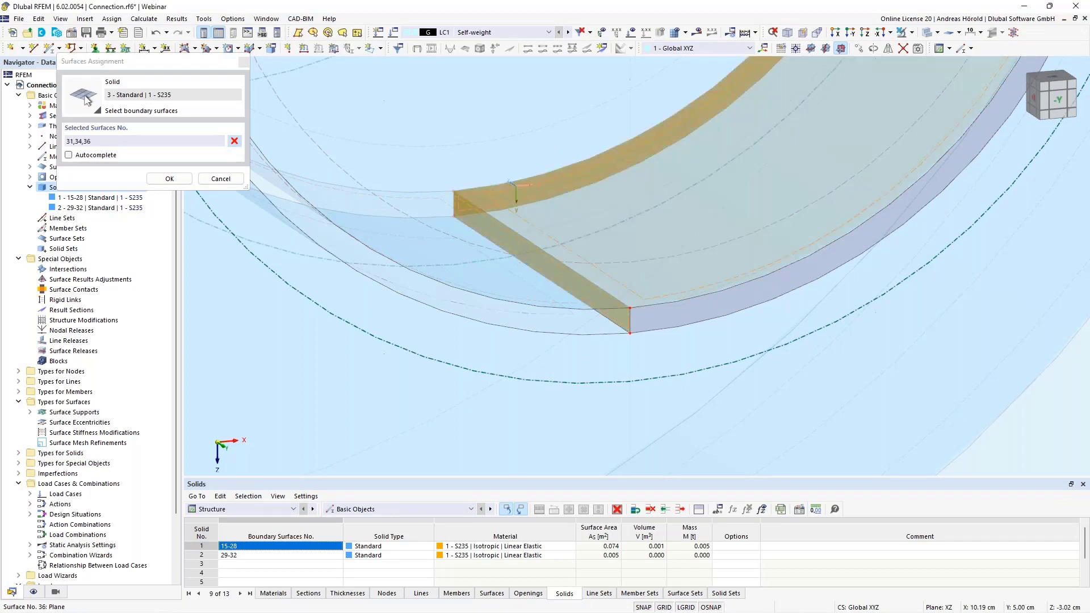
pyautogui.click(657, 326)
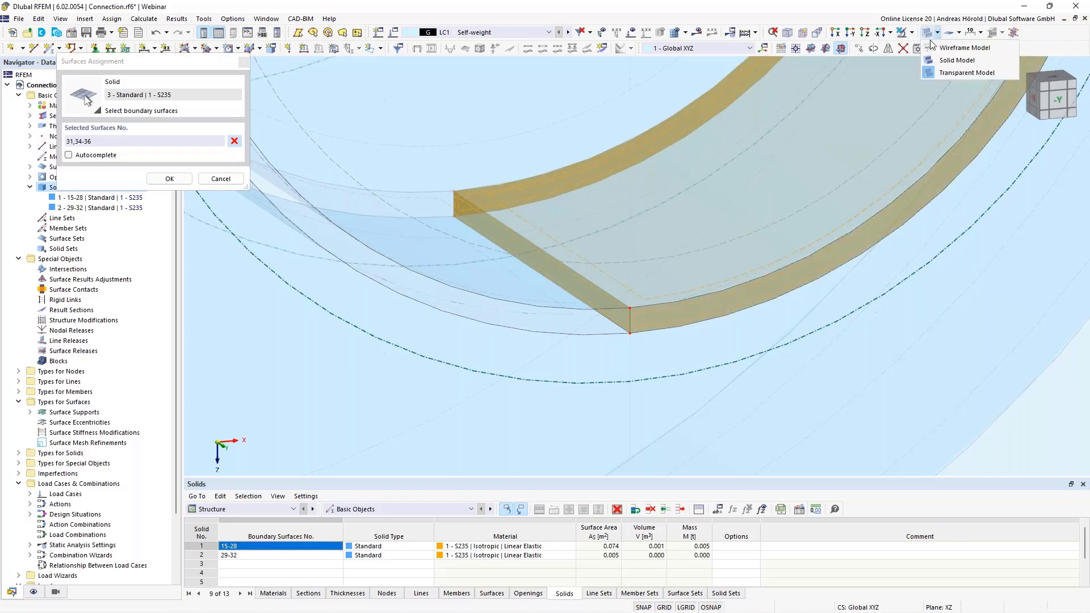
# Switch to the wireframe display and add surfaces 28 and 33 to the solid's boundary surfaces
pyautogui.click(931, 50)
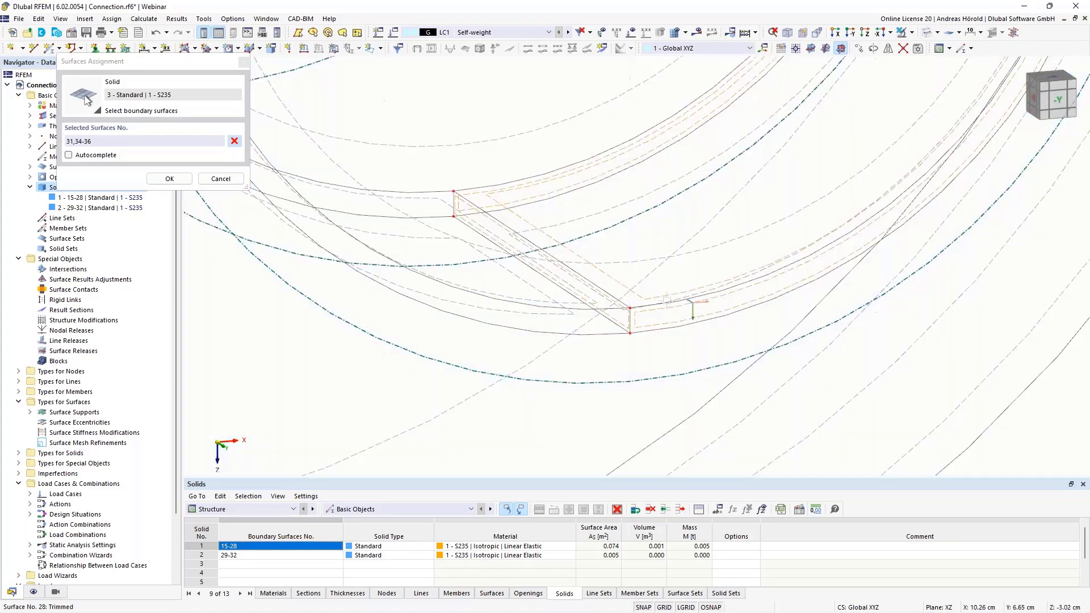
pyautogui.scroll(-3, 670, 293)
pyautogui.moveTo(672, 298); pyautogui.dragTo(617, 343, button='middle')
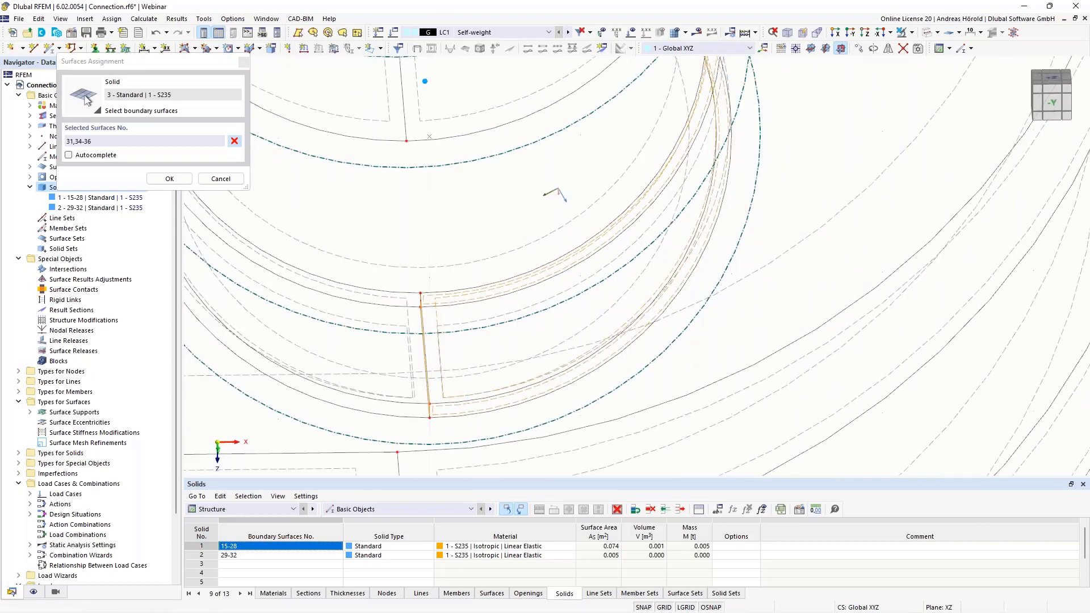
pyautogui.click(487, 318)
pyautogui.scroll(-3, 440, 214)
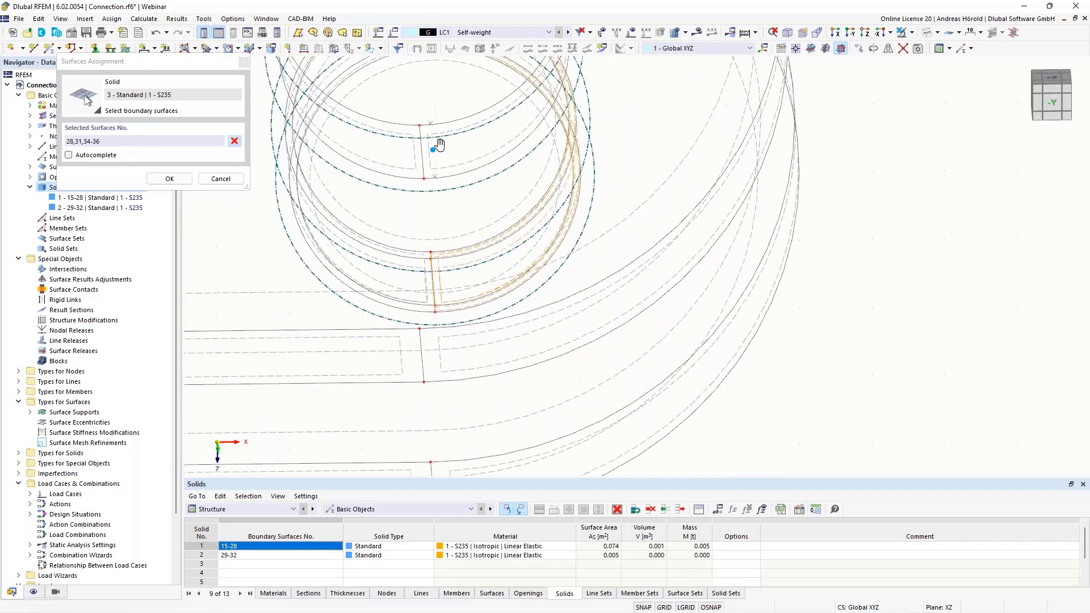
pyautogui.moveTo(458, 190); pyautogui.dragTo(541, 407, button='middle')
pyautogui.scroll(4, 509, 270)
pyautogui.keyDown('ctrl'); pyautogui.moveTo(495, 293); pyautogui.dragTo(541, 261, button='middle'); pyautogui.keyUp('ctrl')
pyautogui.scroll(5, 602, 134)
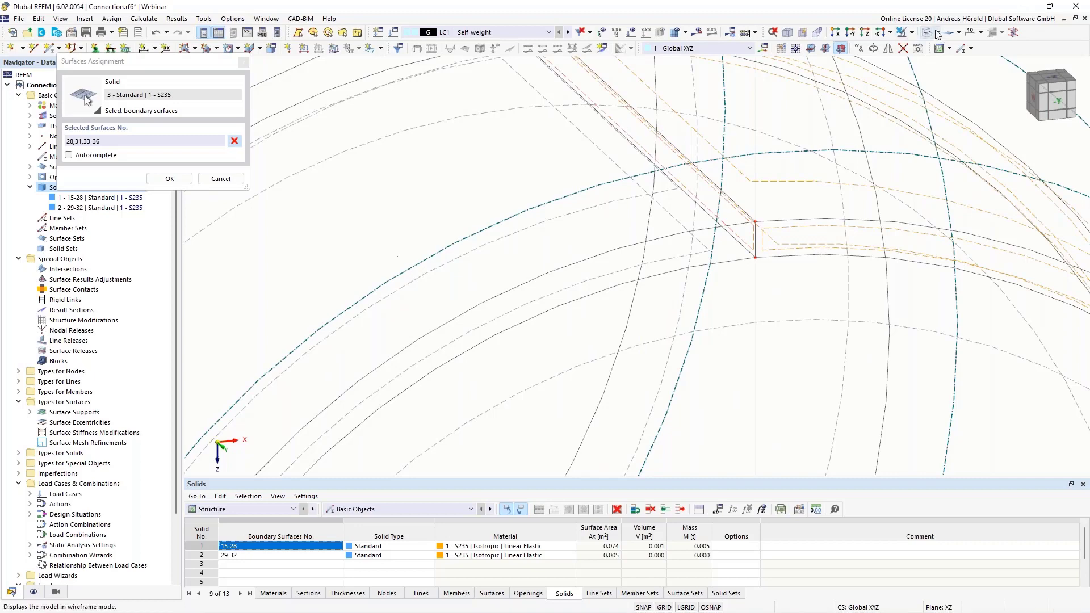
# Return the display to Transparent Model and accept the six boundary surfaces for the half-ring solid
pyautogui.click(913, 32)
pyautogui.click(929, 73)
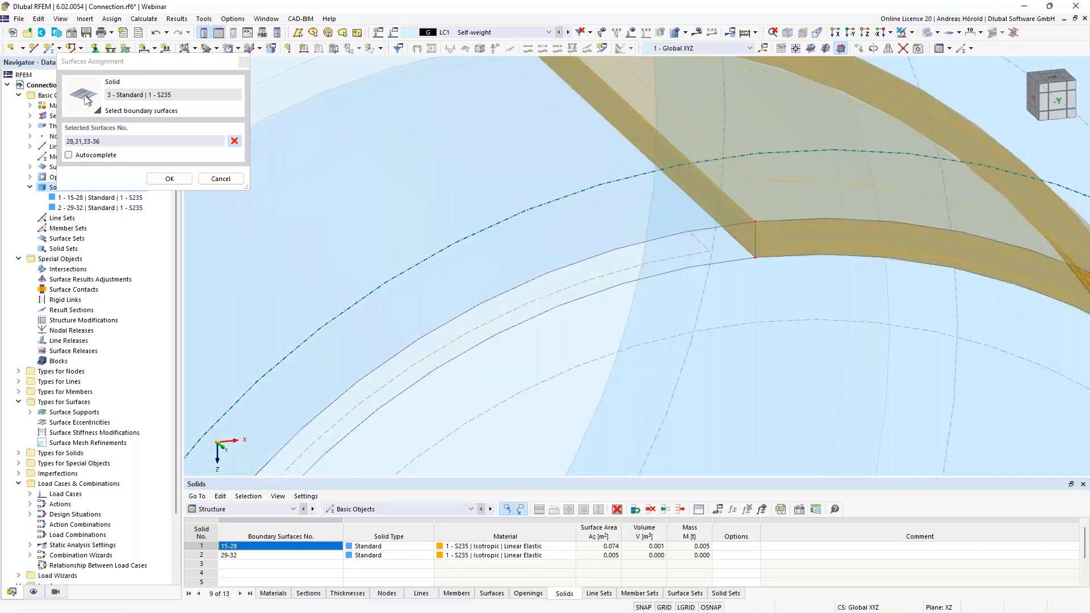
pyautogui.scroll(-6, 828, 230)
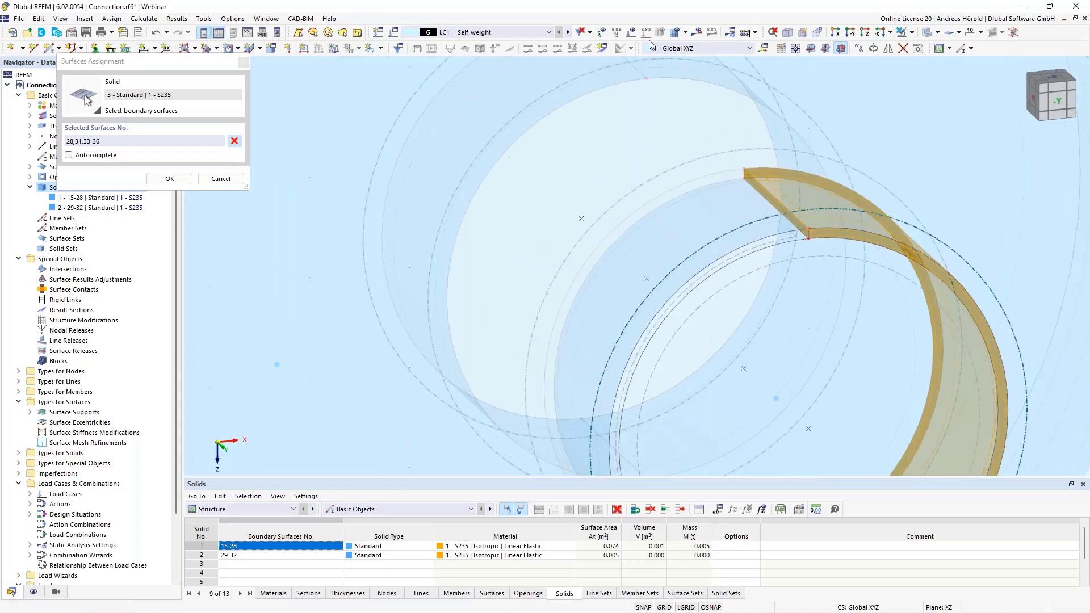
pyautogui.scroll(-4, 768, 293)
pyautogui.moveTo(768, 294); pyautogui.dragTo(737, 211, button='middle')
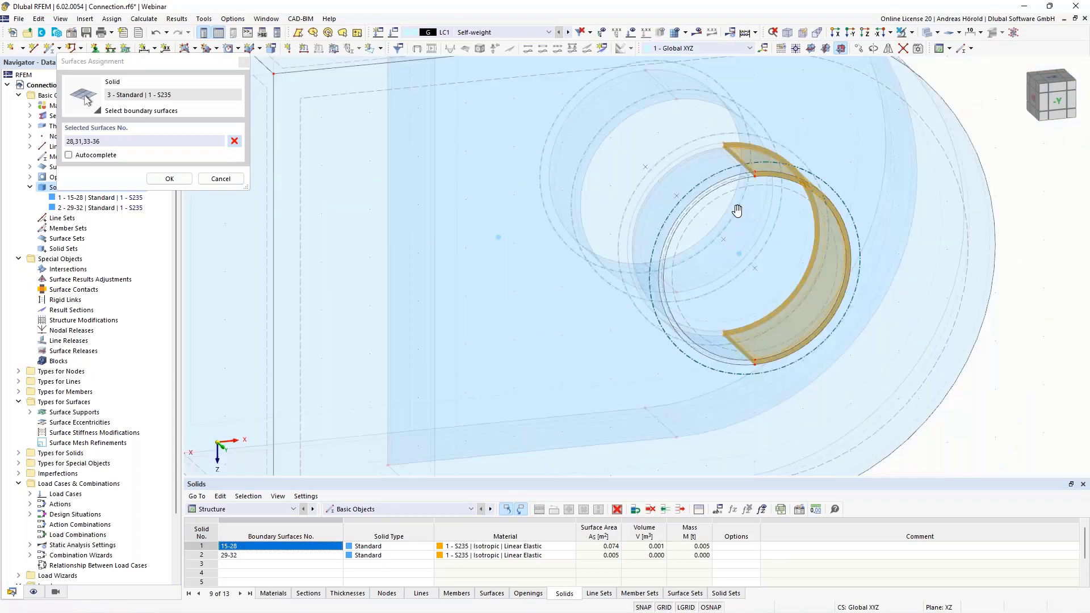
pyautogui.click(169, 178)
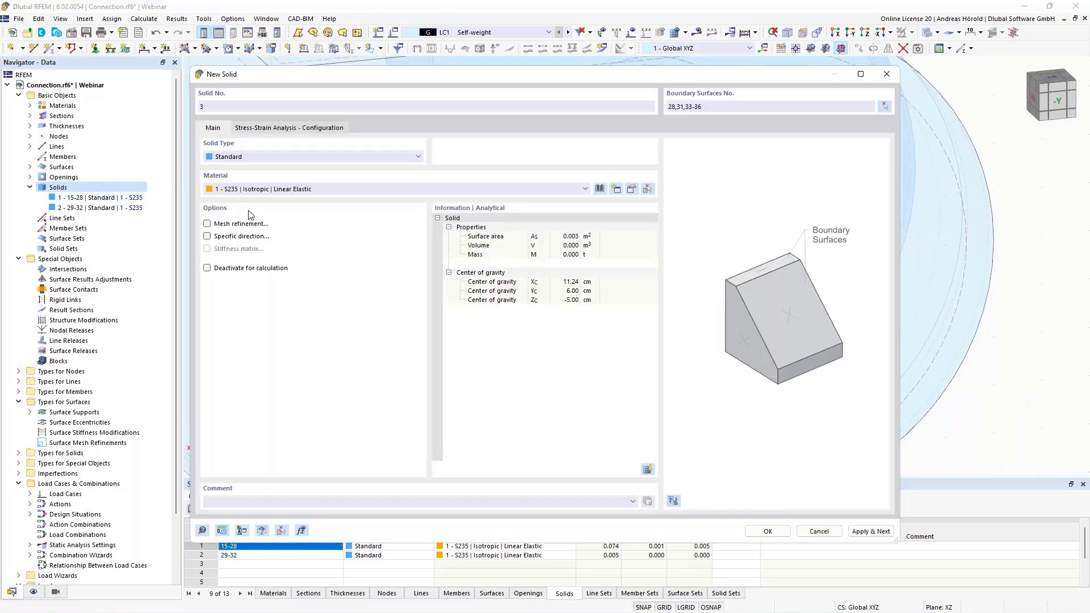
# Set the new solid's type to Contact and start a new contact definition for it
pyautogui.click(282, 160)
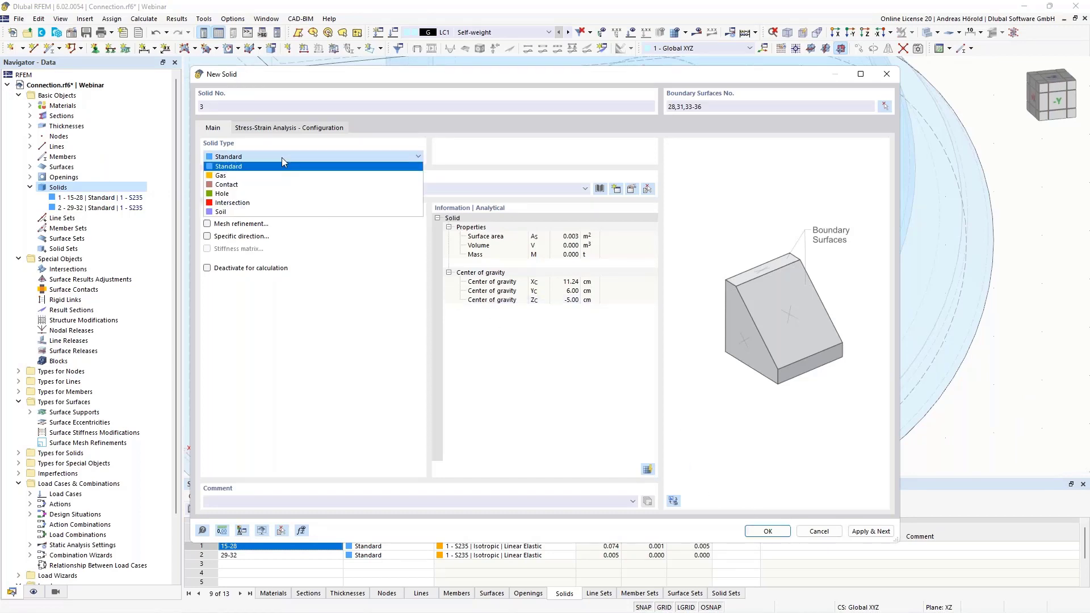
pyautogui.click(264, 184)
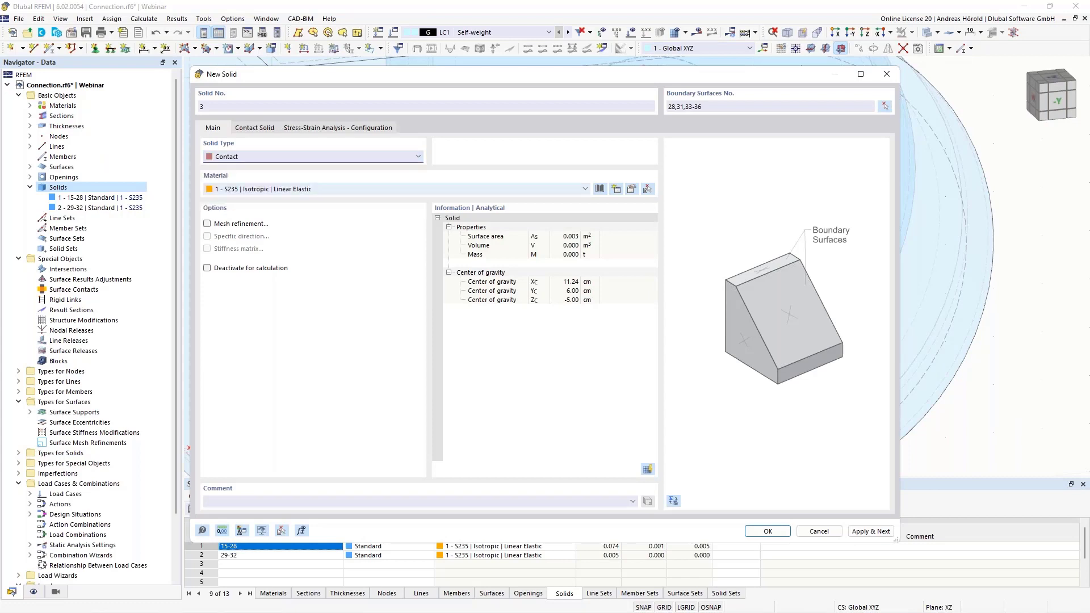
pyautogui.click(258, 130)
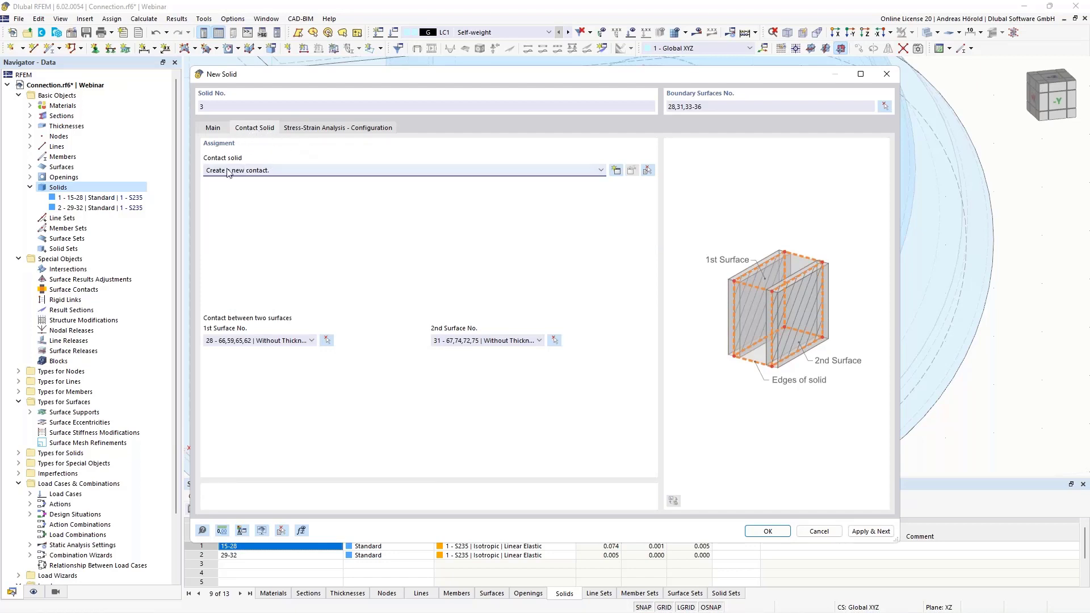
pyautogui.click(616, 171)
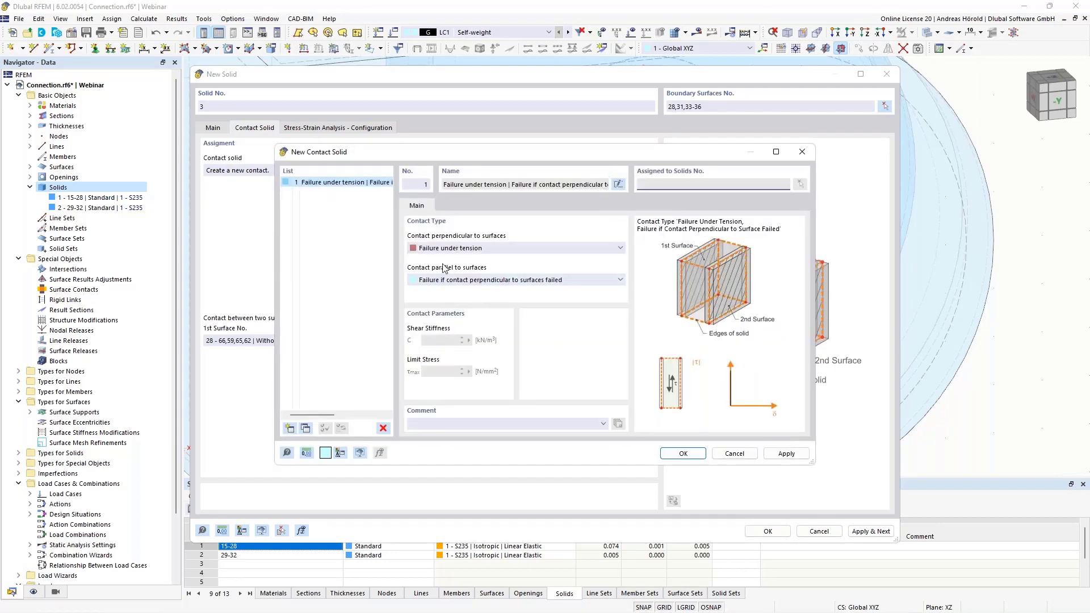
# Define the contact with Failure under tension perpendicular to the surfaces, Rigid friction parallel to them, and a friction coefficient of 0.01
pyautogui.click(474, 250)
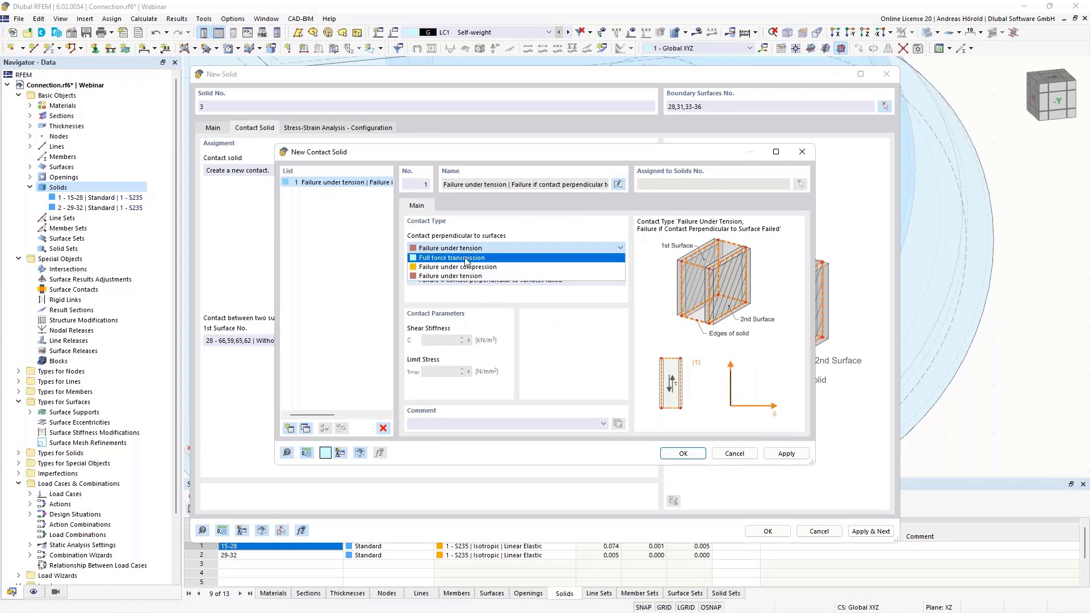
pyautogui.click(489, 277)
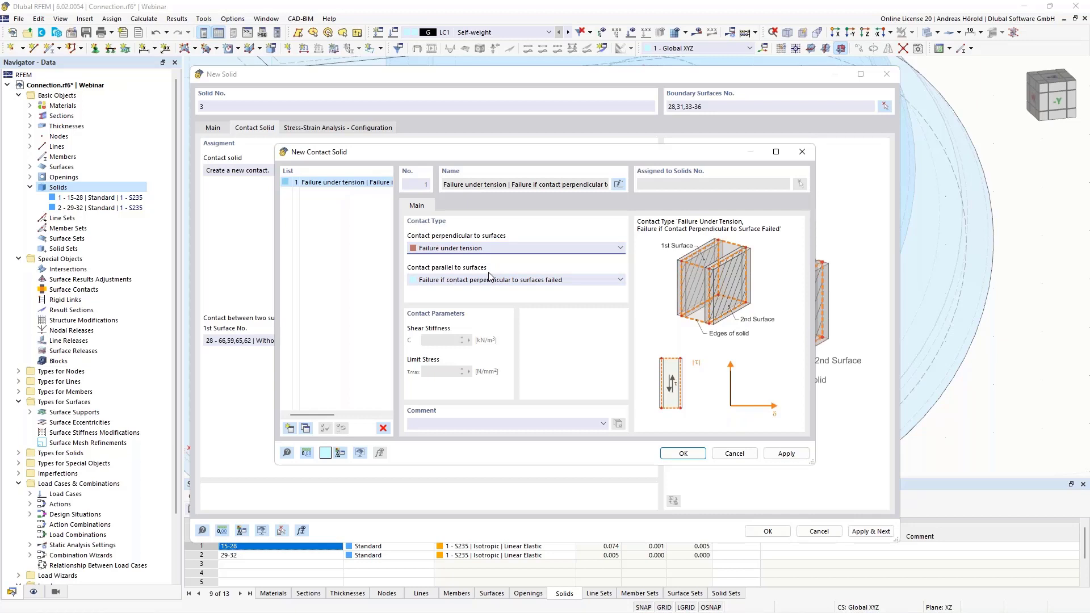
pyautogui.click(490, 280)
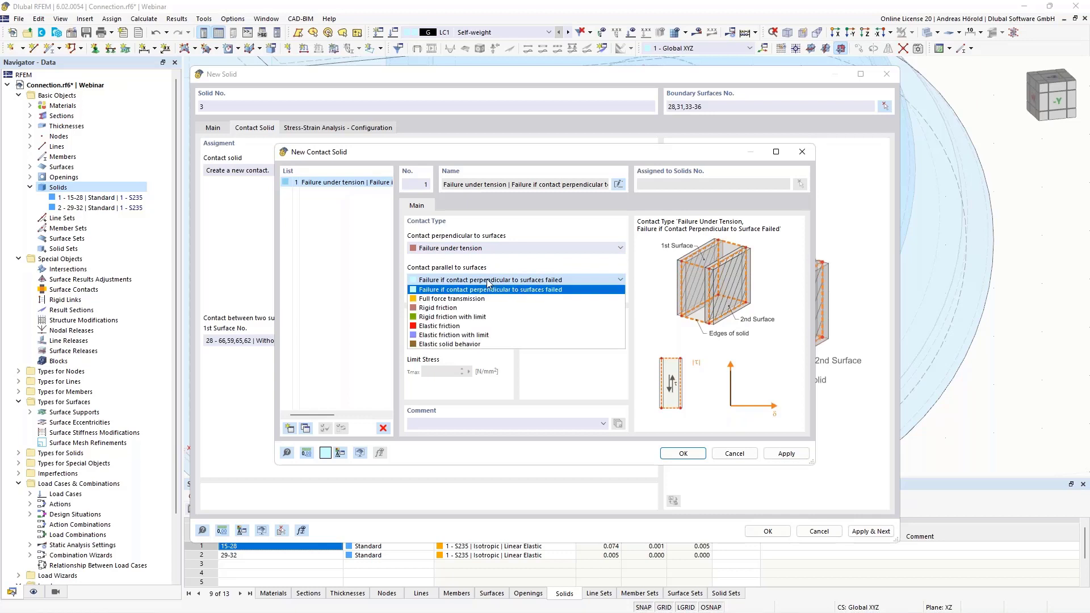
pyautogui.click(469, 312)
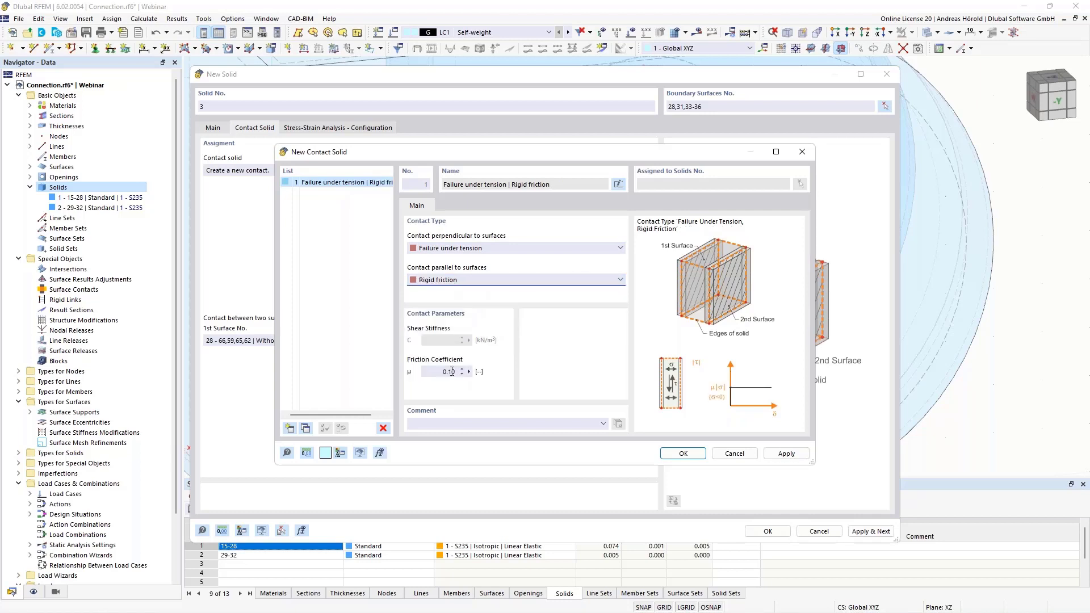
pyautogui.doubleClick(451, 371)
pyautogui.click(683, 453)
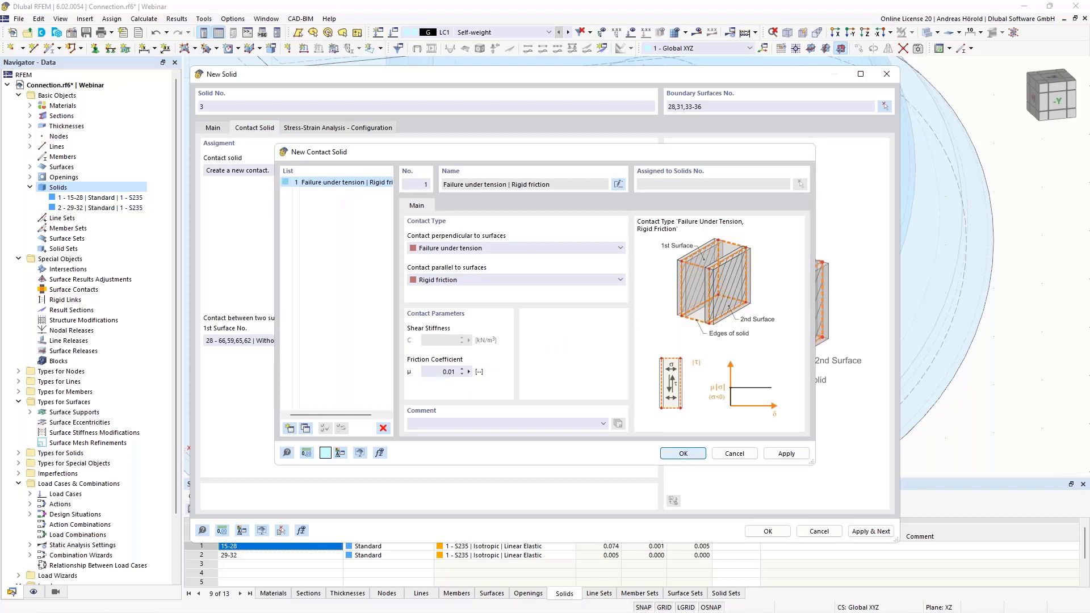
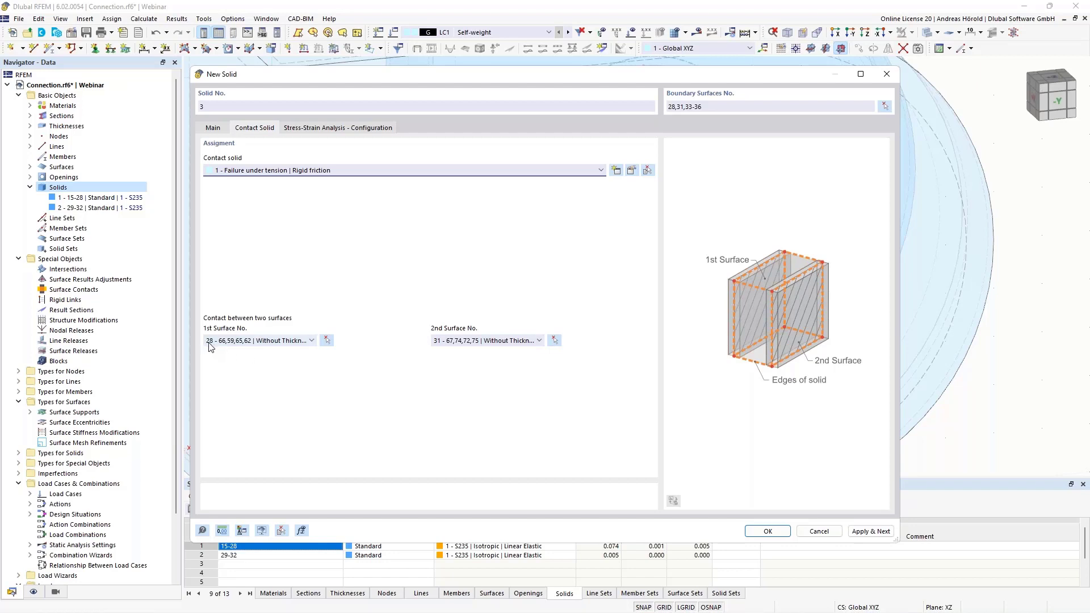
pyautogui.click(327, 341)
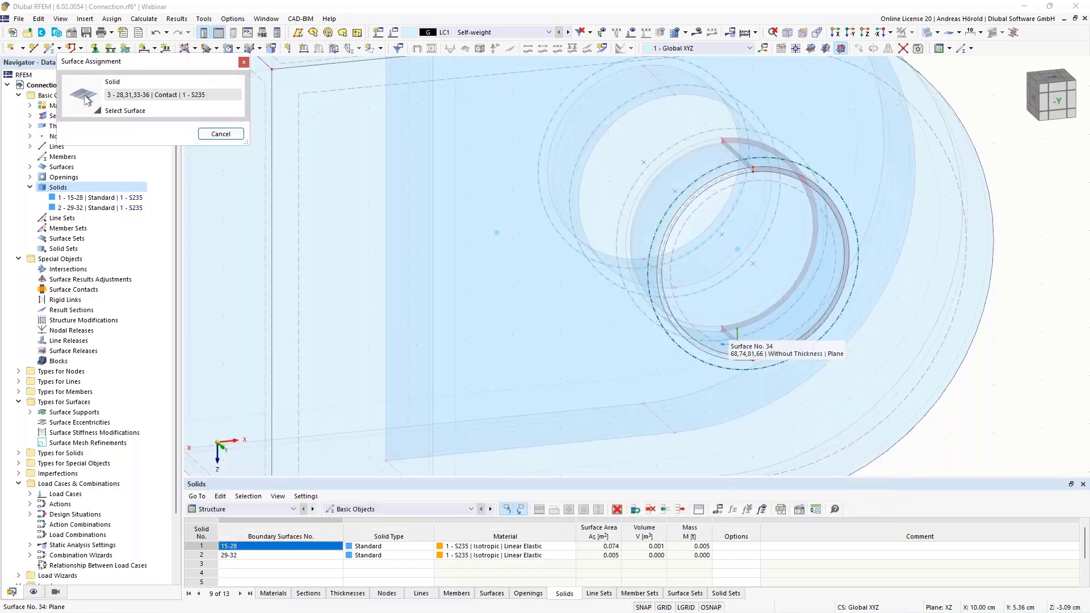
pyautogui.scroll(5, 745, 336)
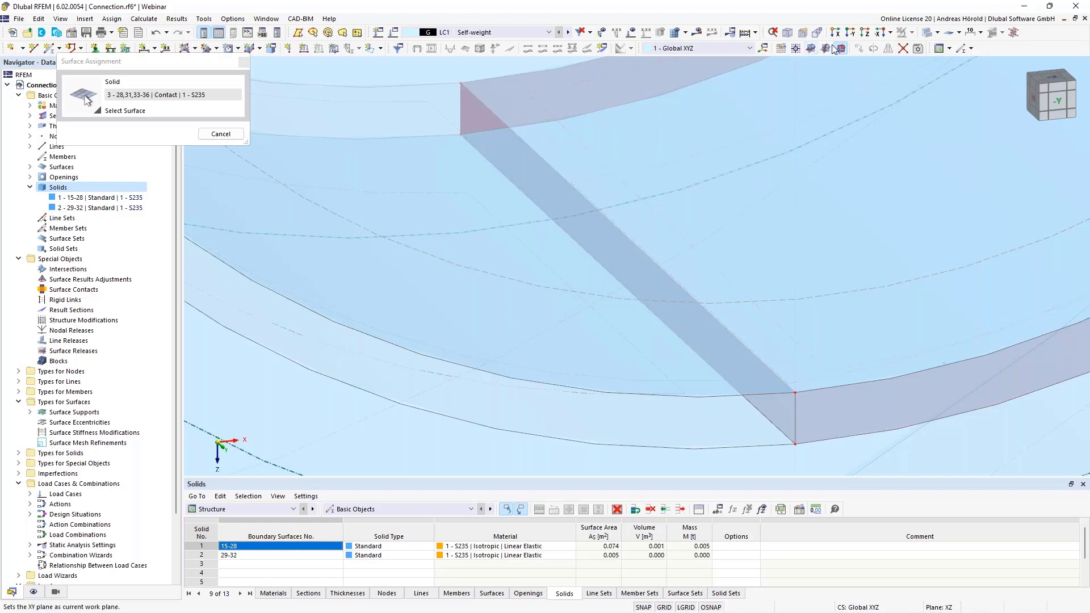
pyautogui.click(937, 32)
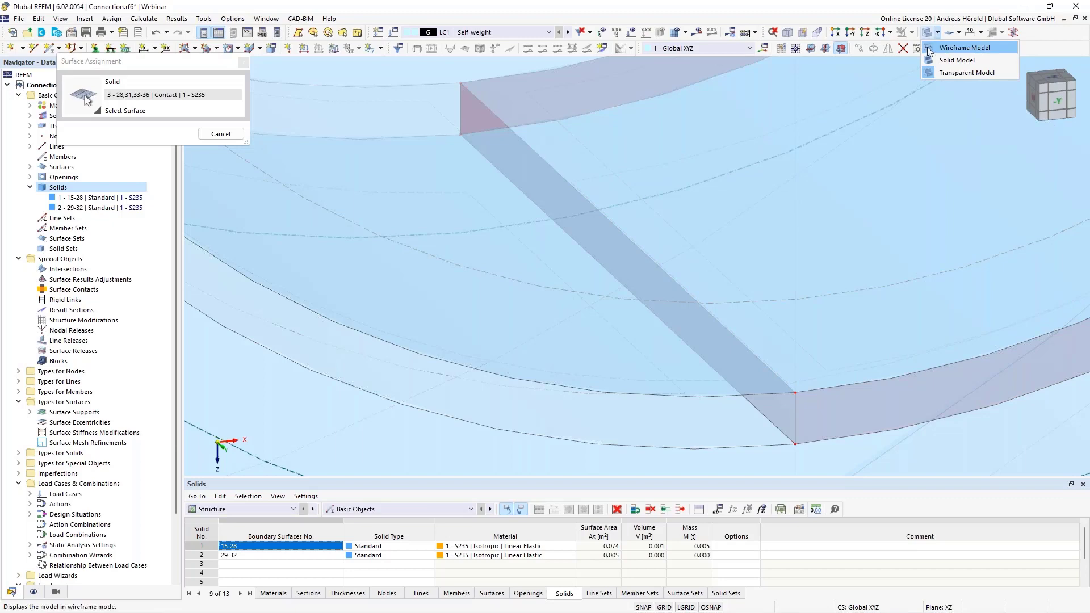
pyautogui.click(929, 51)
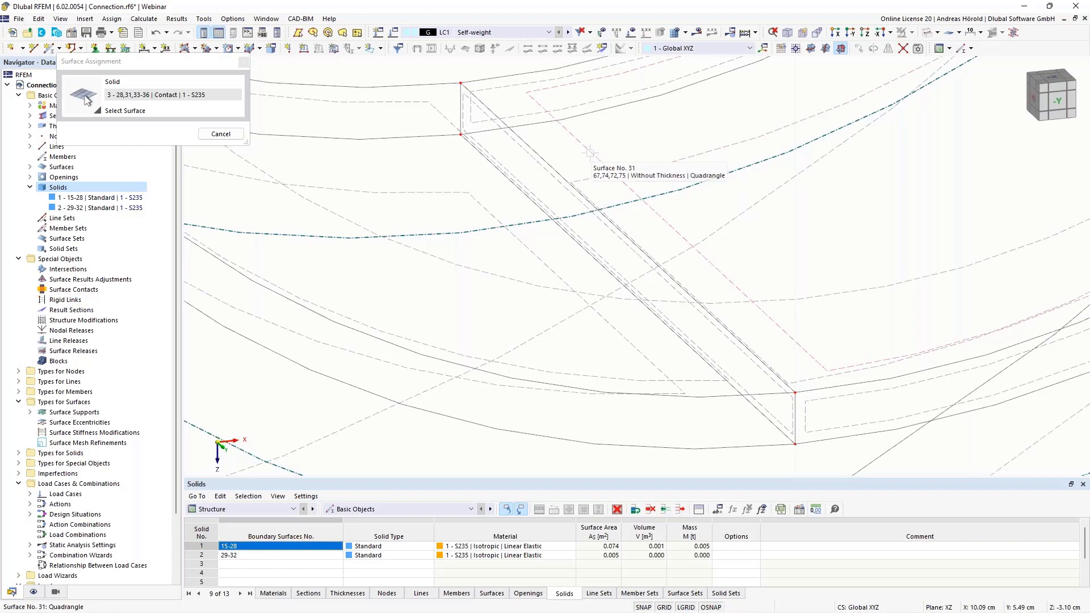
pyautogui.click(221, 134)
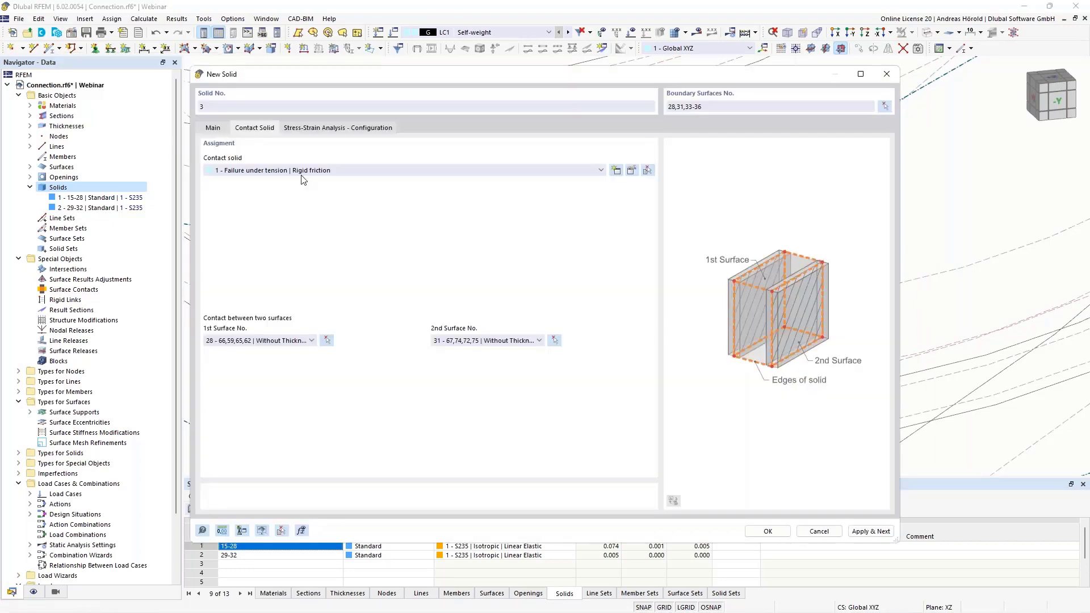
# Create the contact solid with the defined settings and return the model display to Transparent Model
pyautogui.click(214, 129)
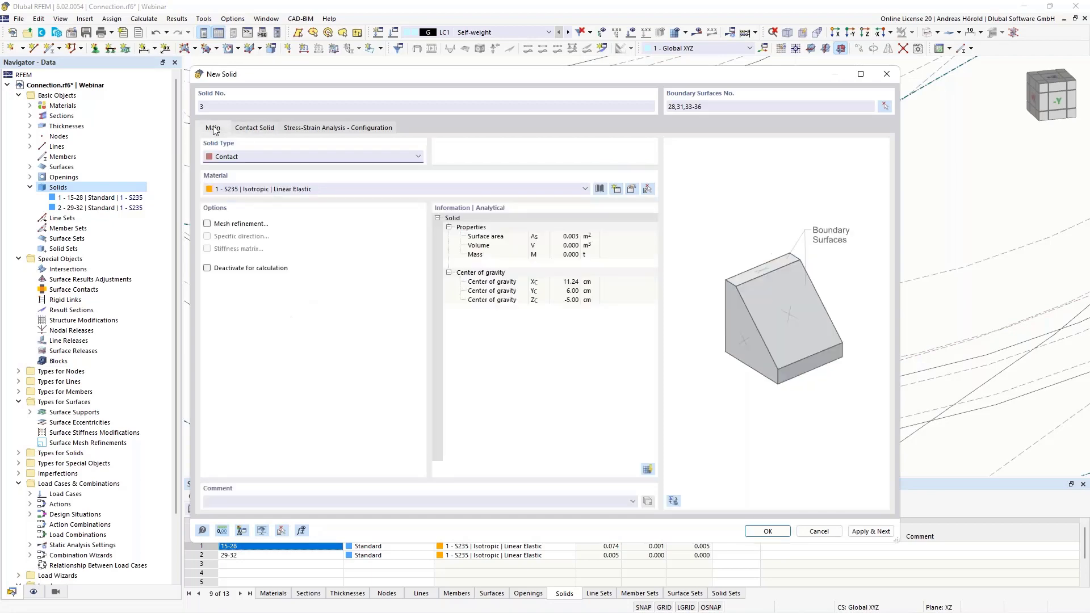
pyautogui.click(770, 531)
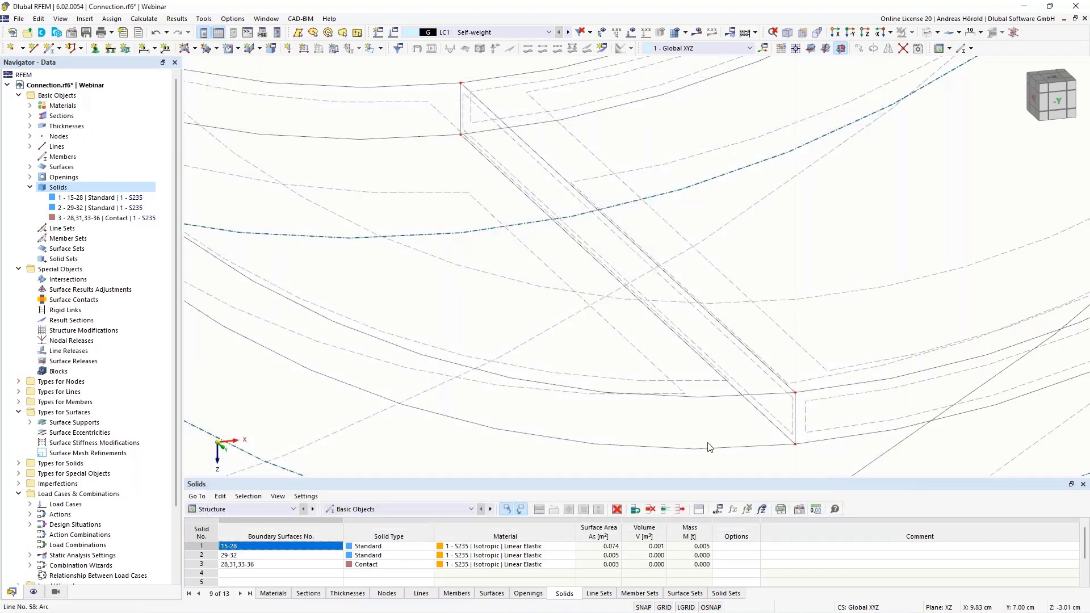
pyautogui.scroll(-9, 703, 436)
pyautogui.scroll(-1, 744, 391)
pyautogui.moveTo(852, 335); pyautogui.dragTo(643, 351, button='middle')
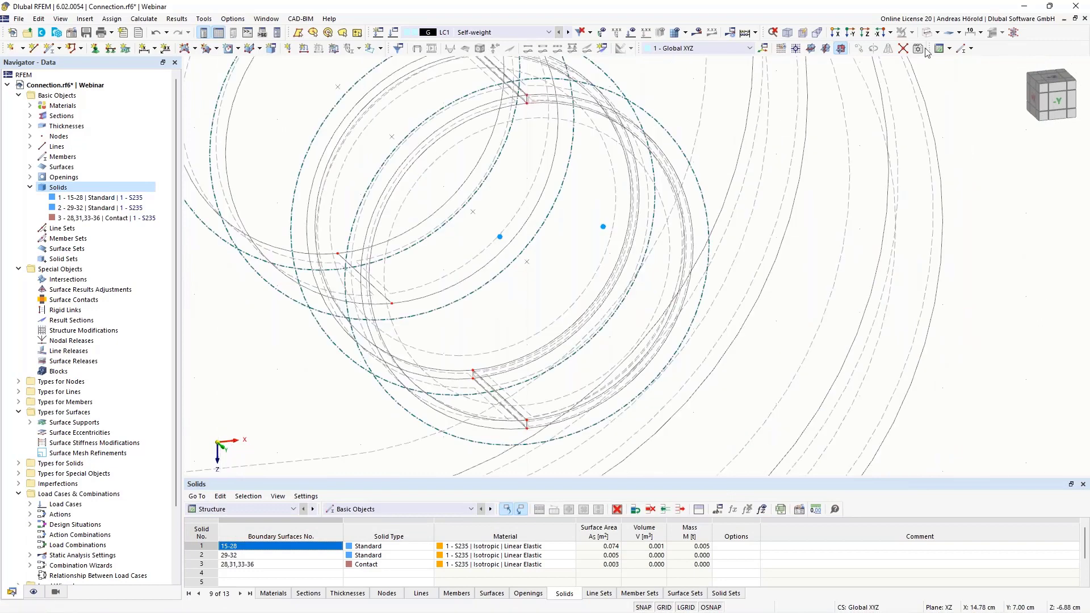
pyautogui.click(938, 34)
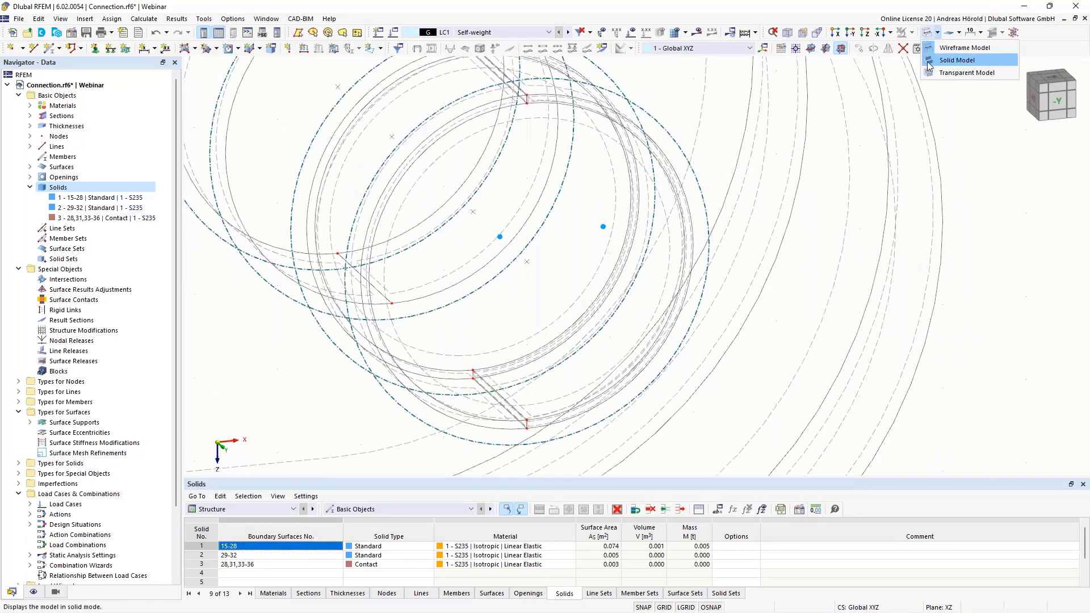
pyautogui.click(967, 73)
pyautogui.scroll(-2, 770, 205)
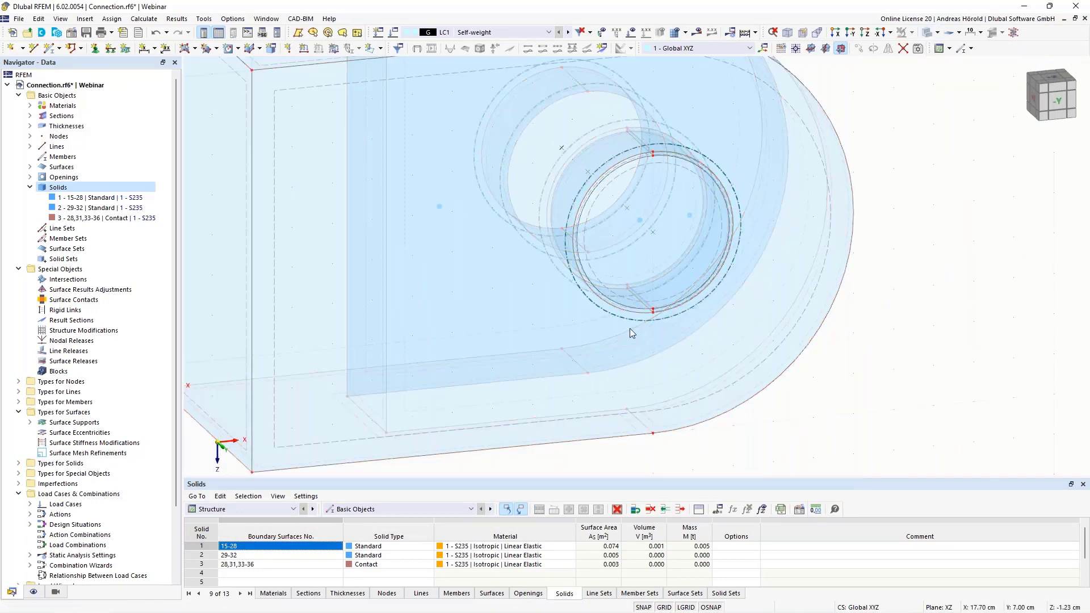
# Mirror a copy of contact solid 3 about the YZ plane through the hole centre at X 10, Y 7, Z -5 cm
pyautogui.click(104, 219)
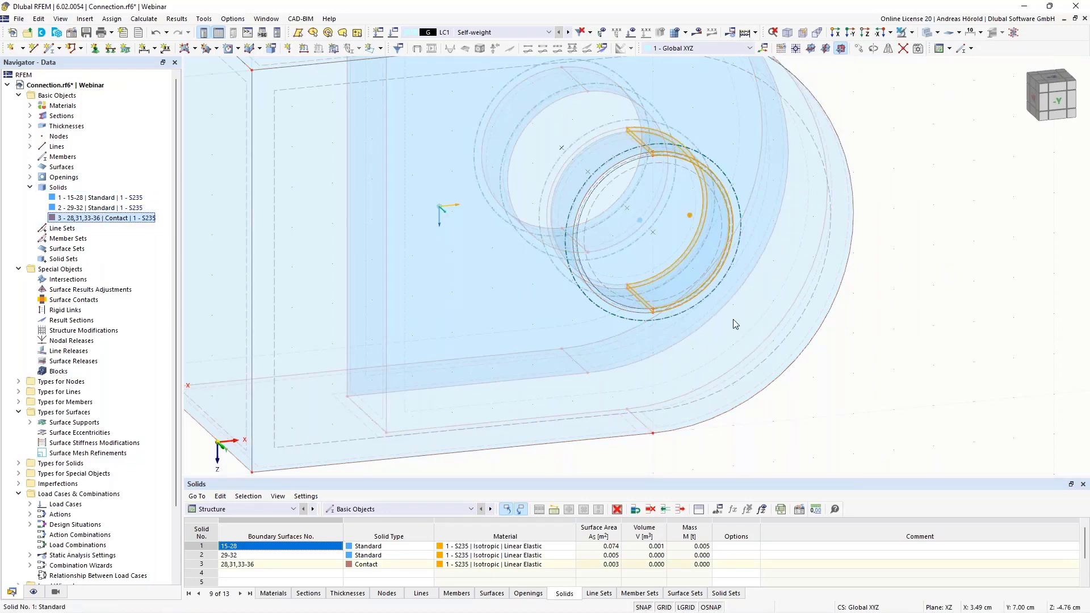
pyautogui.moveTo(895, 406); pyautogui.dragTo(860, 367, button='middle')
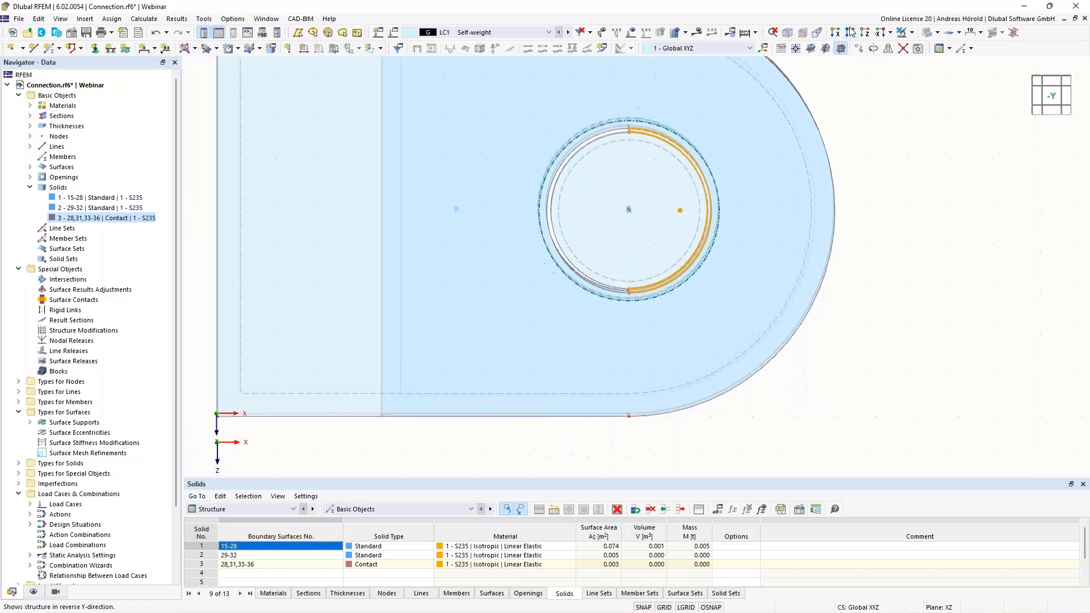
pyautogui.scroll(1, 926, 176)
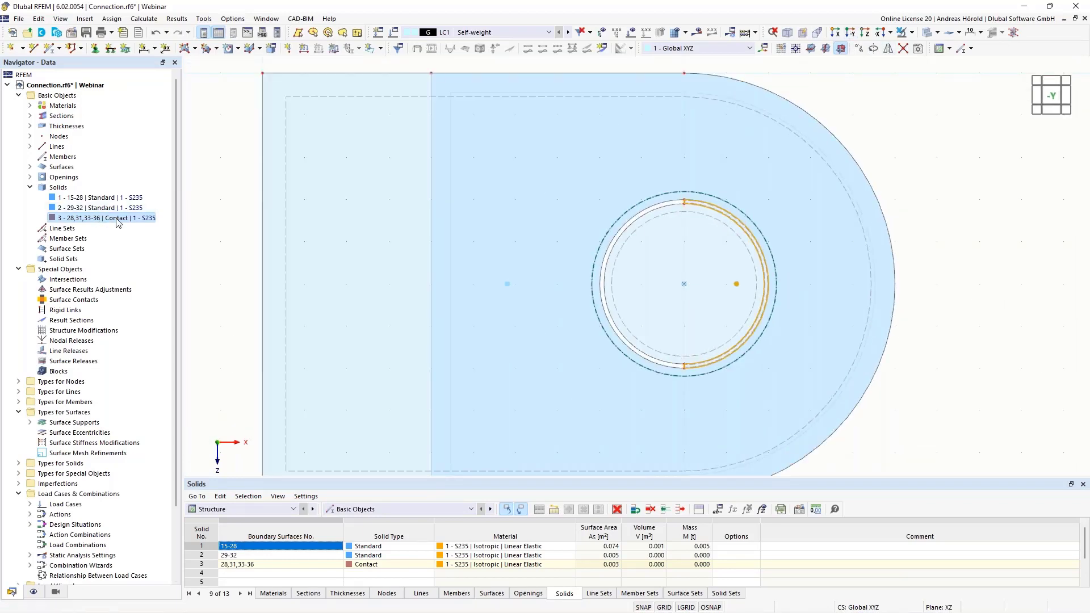
pyautogui.click(888, 49)
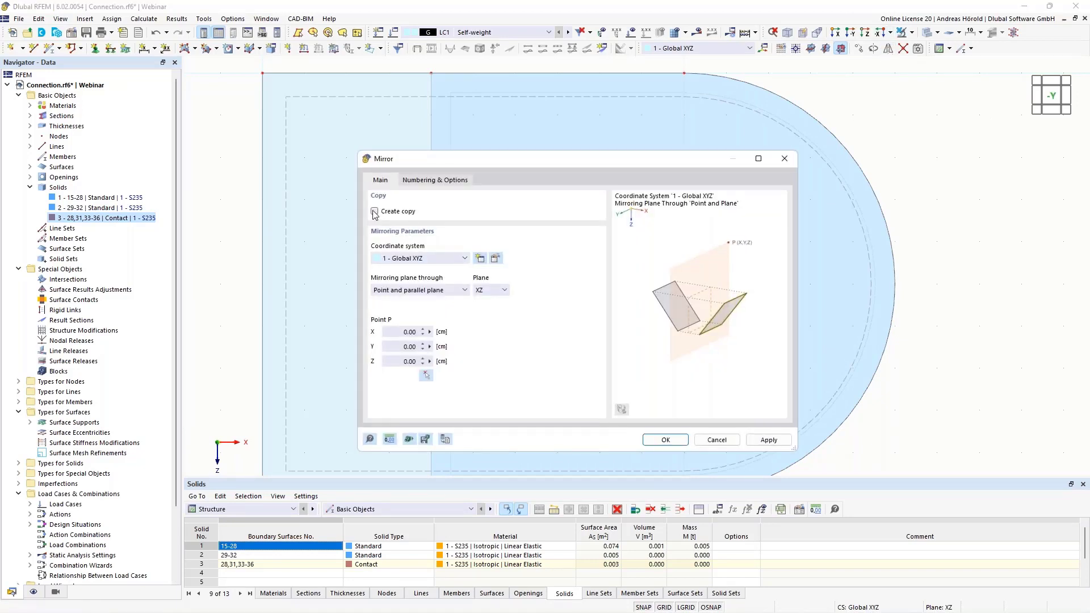
pyautogui.click(491, 293)
pyautogui.click(489, 311)
pyautogui.click(426, 375)
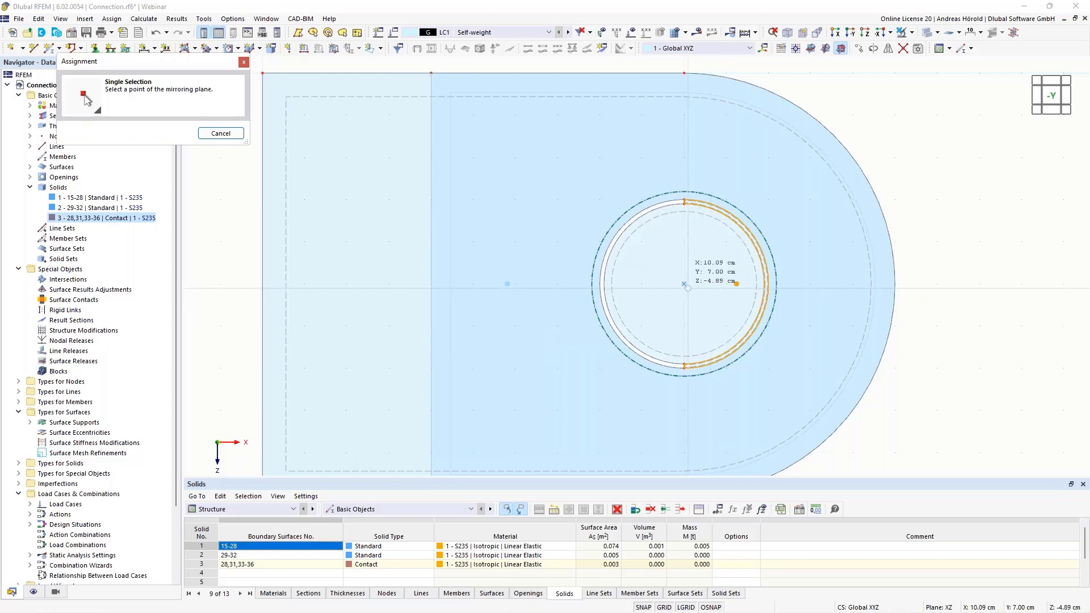
pyautogui.click(706, 272)
pyautogui.click(632, 444)
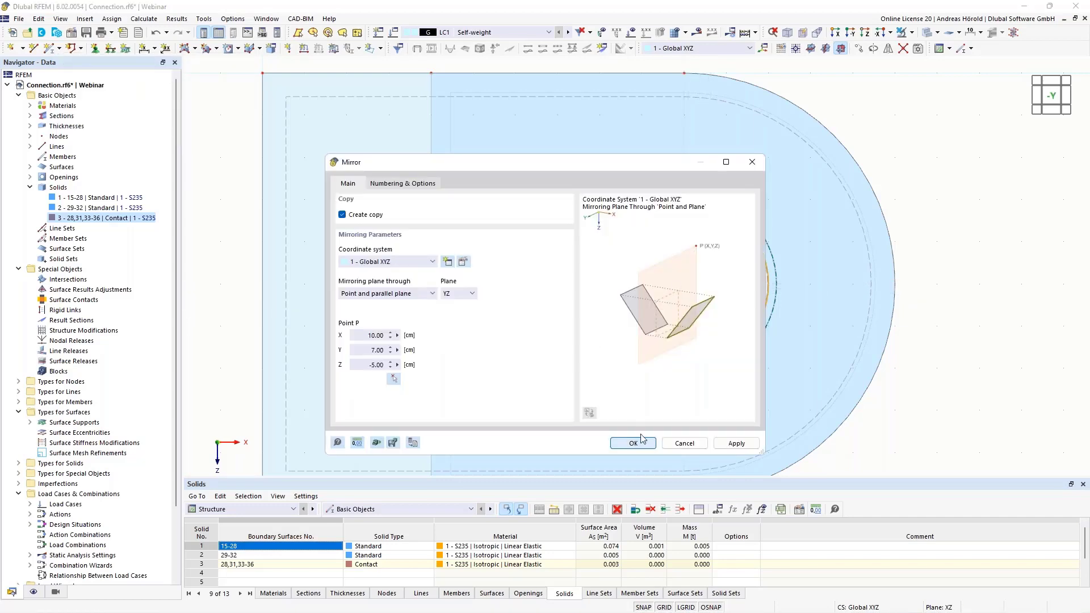
# Copy bolt solid 2 and contact solids 3 and 4 once by -5 cm along Y into the opposite plate's hole
pyautogui.keyDown('ctrl'); pyautogui.moveTo(971, 407); pyautogui.dragTo(880, 436, button='middle'); pyautogui.keyUp('ctrl')
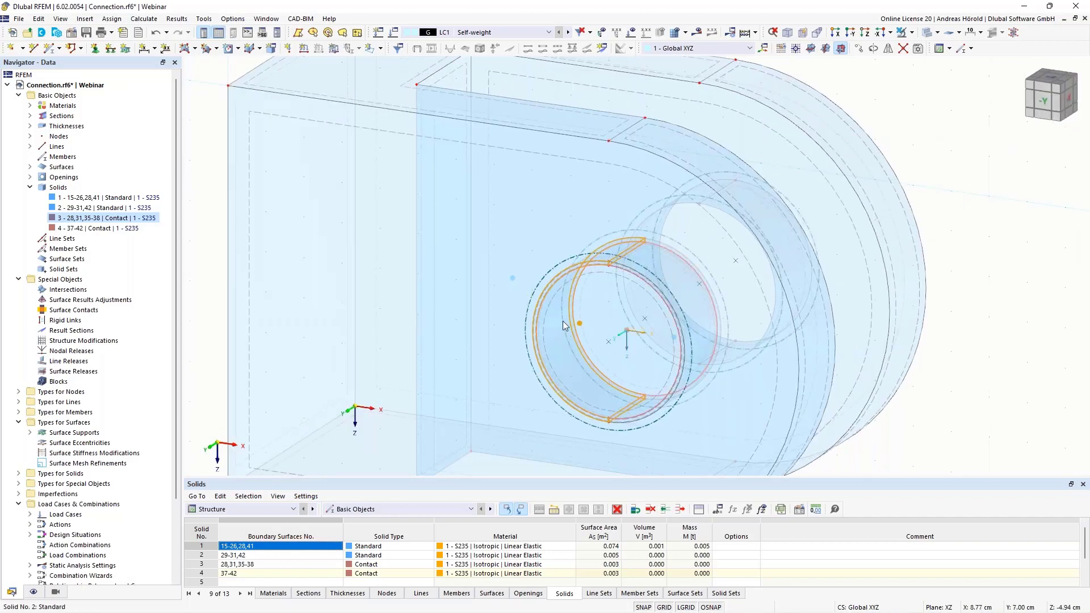
pyautogui.scroll(-2, 663, 322)
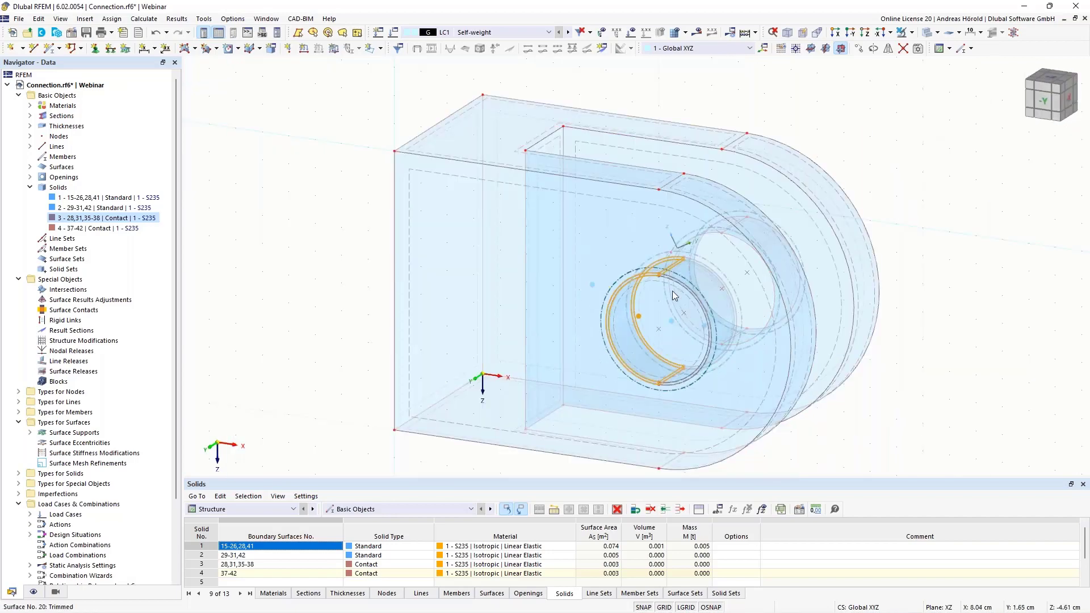
pyautogui.moveTo(933, 370); pyautogui.dragTo(880, 355, button='middle')
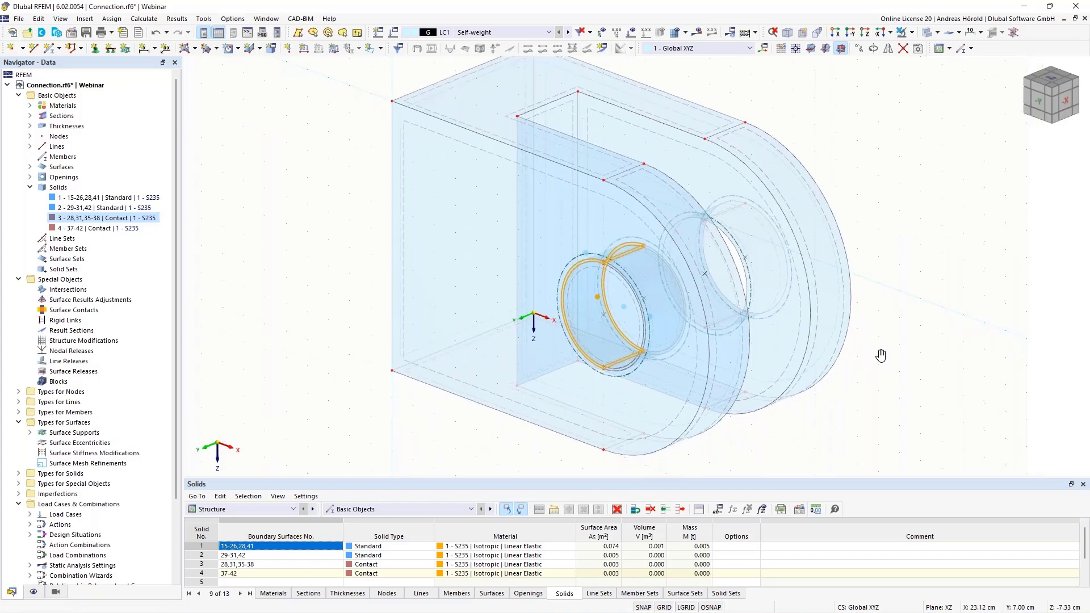
pyautogui.click(105, 207)
pyautogui.keyDown('shift'); pyautogui.click(109, 231); pyautogui.keyUp('shift')
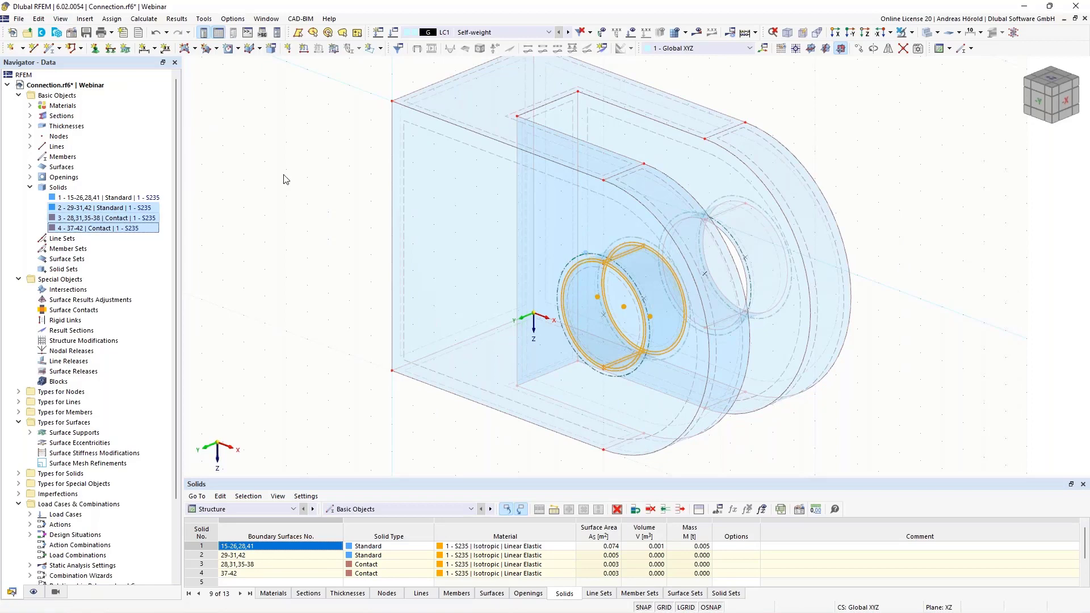
pyautogui.click(860, 50)
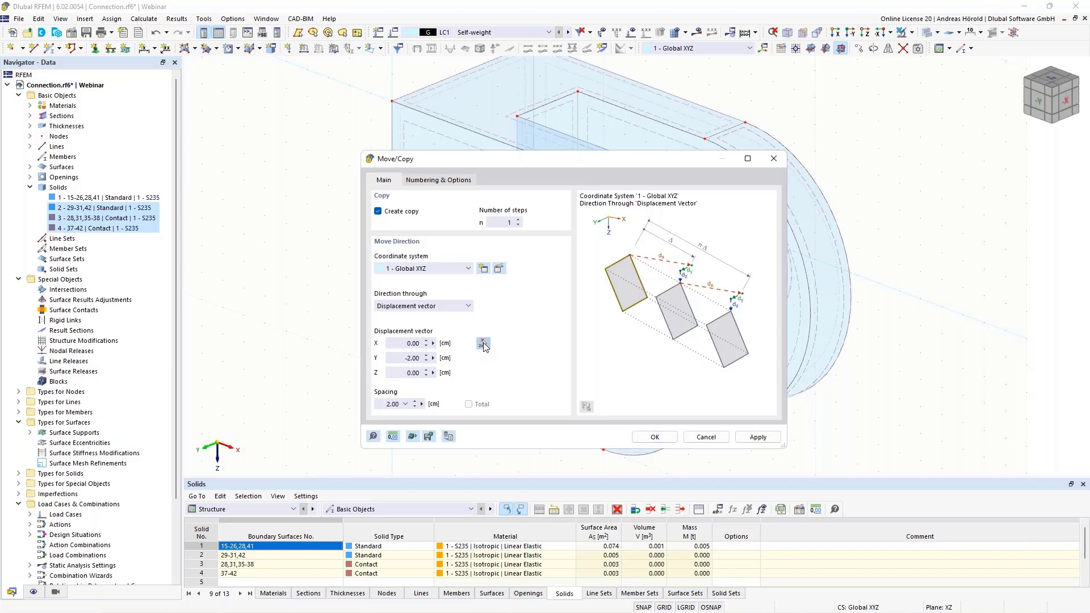
pyautogui.click(483, 344)
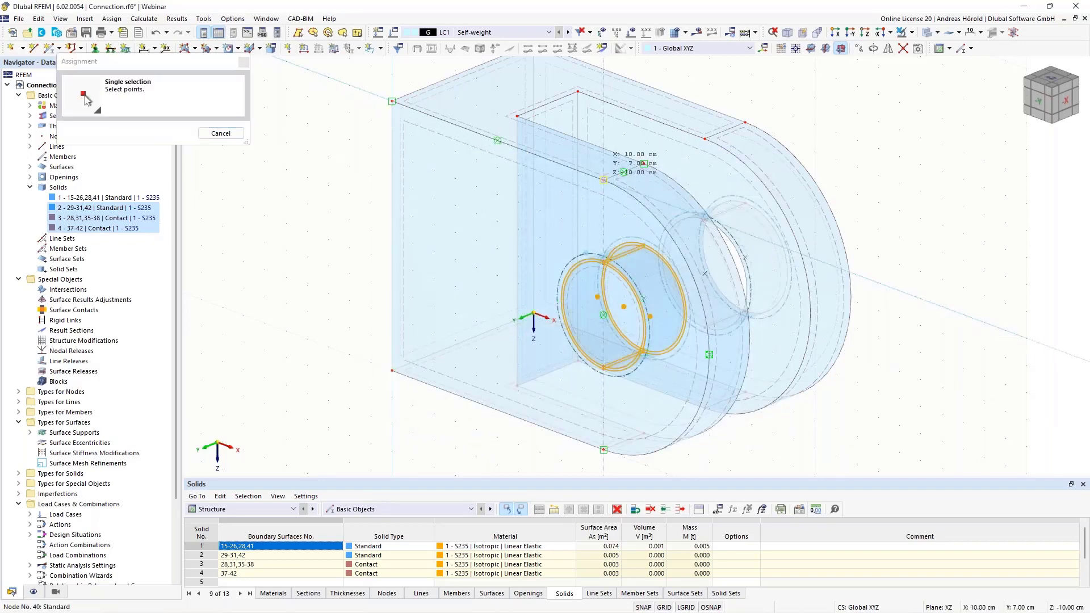
pyautogui.click(705, 138)
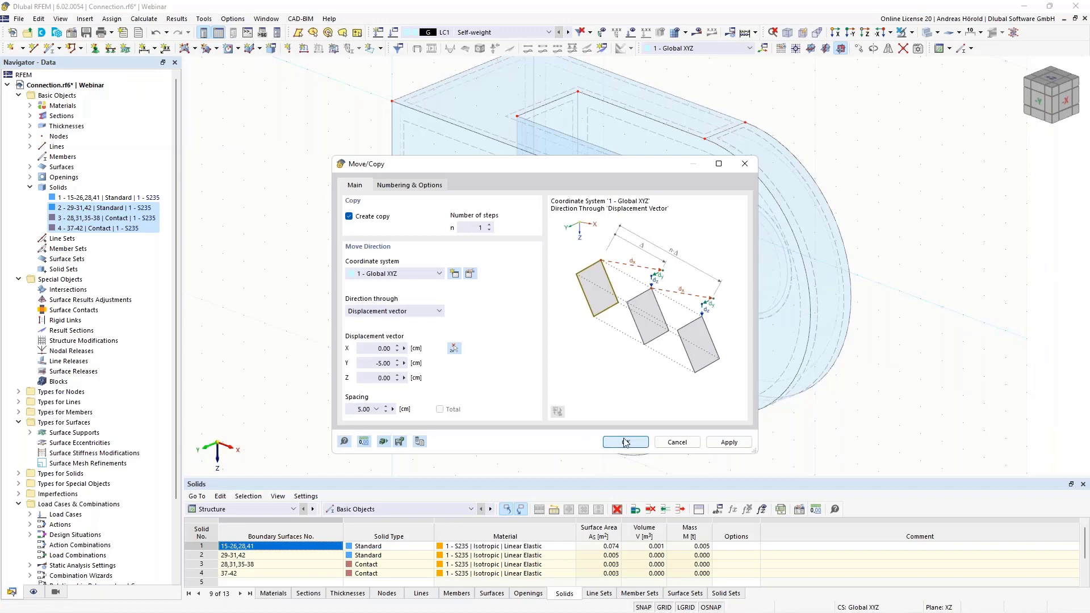
pyautogui.click(625, 443)
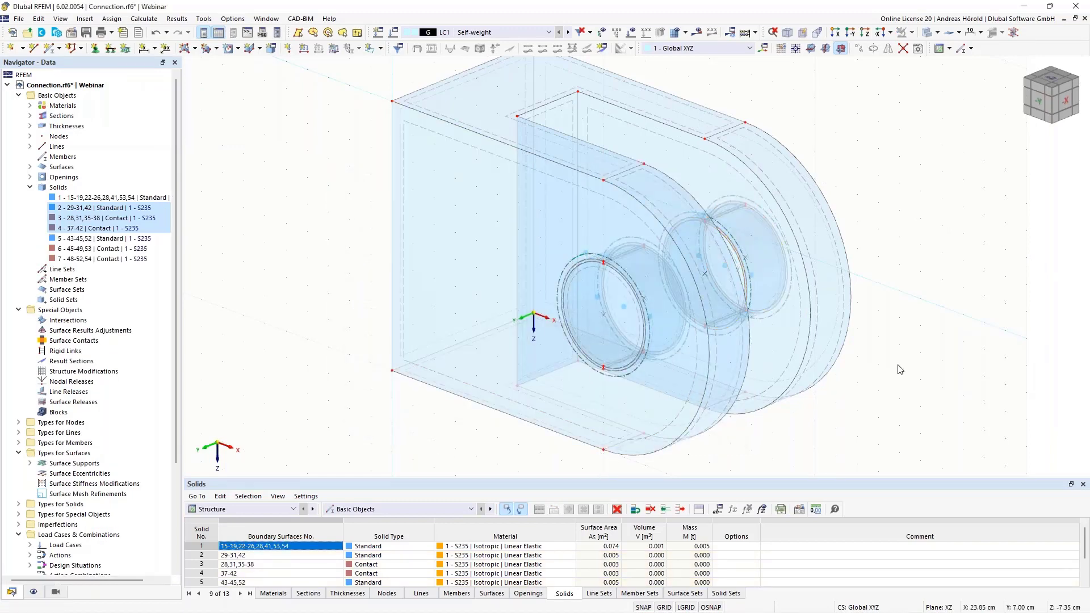
# Extrude surface 29, the outer end face of the bolt, by 3 cm into an S235 solid
pyautogui.moveTo(877, 370)
pyautogui.keyDown('ctrl'); pyautogui.mouseDown(button='middle')
pyautogui.moveTo(722, 370)
pyautogui.moveTo(623, 347)
pyautogui.moveTo(605, 312)
pyautogui.moveTo(820, 365)
pyautogui.moveTo(869, 301)
pyautogui.moveTo(879, 368)
pyautogui.mouseUp(button='middle'); pyautogui.keyUp('ctrl')
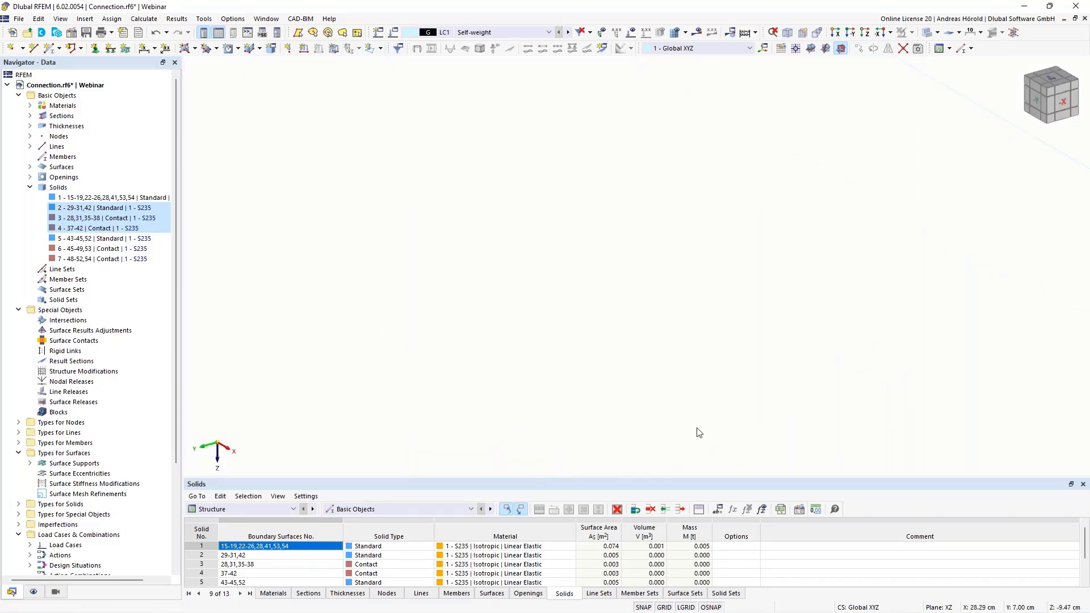
pyautogui.scroll(-10, 444, 310)
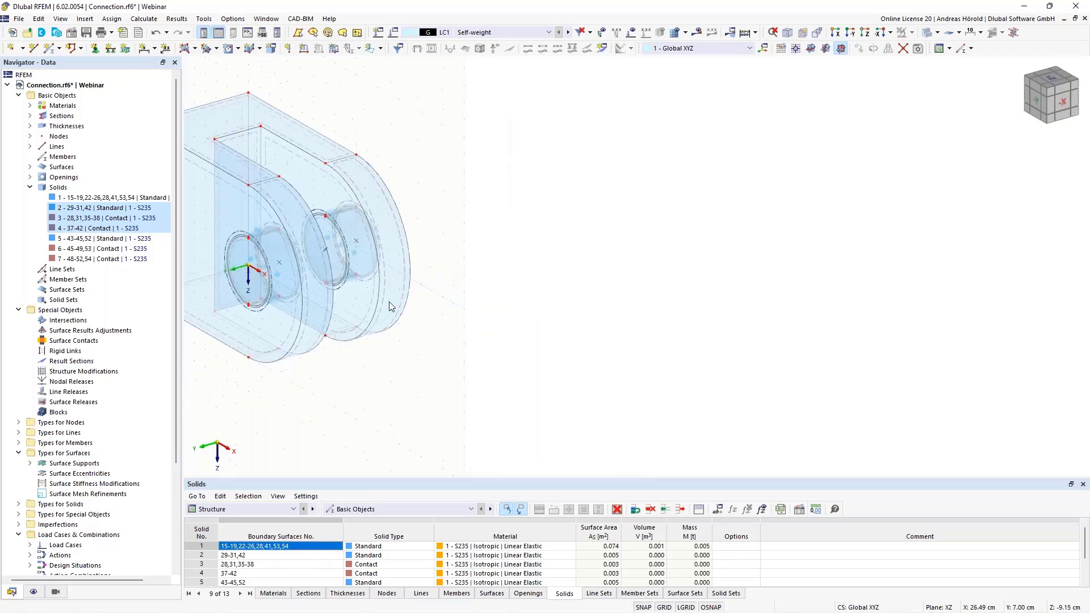
pyautogui.moveTo(376, 298); pyautogui.dragTo(700, 349, button='middle')
pyautogui.scroll(5, 652, 335)
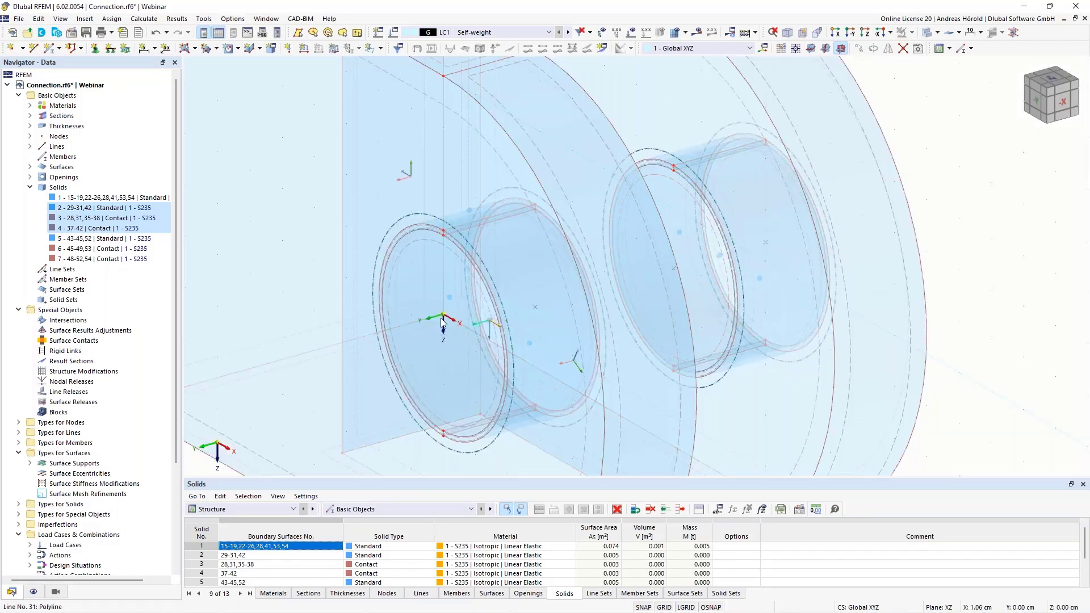
pyautogui.scroll(-4, 703, 299)
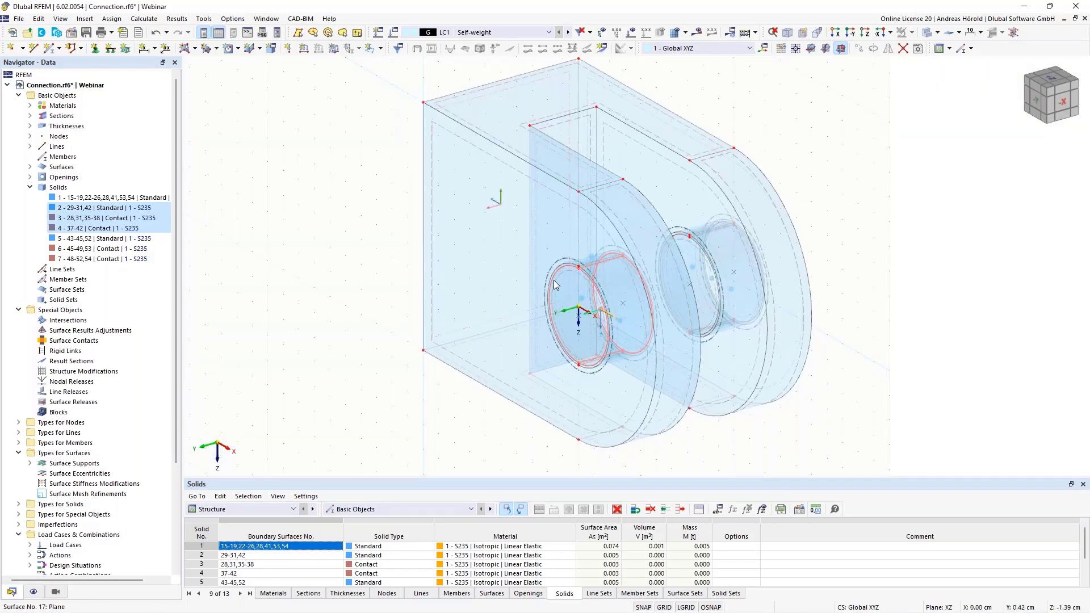
pyautogui.scroll(5, 562, 304)
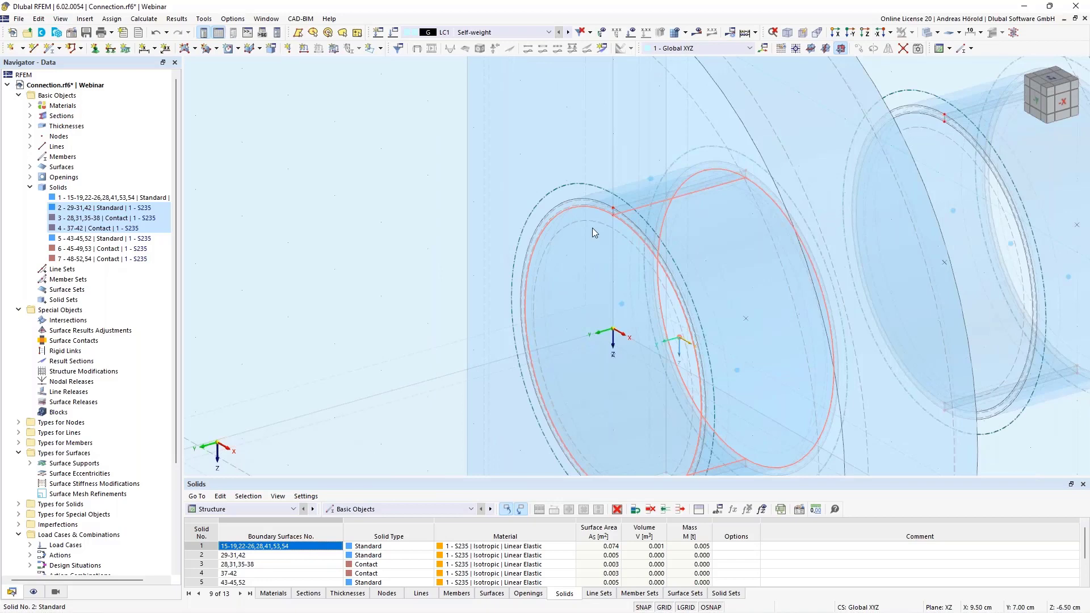
pyautogui.rightClick(594, 227)
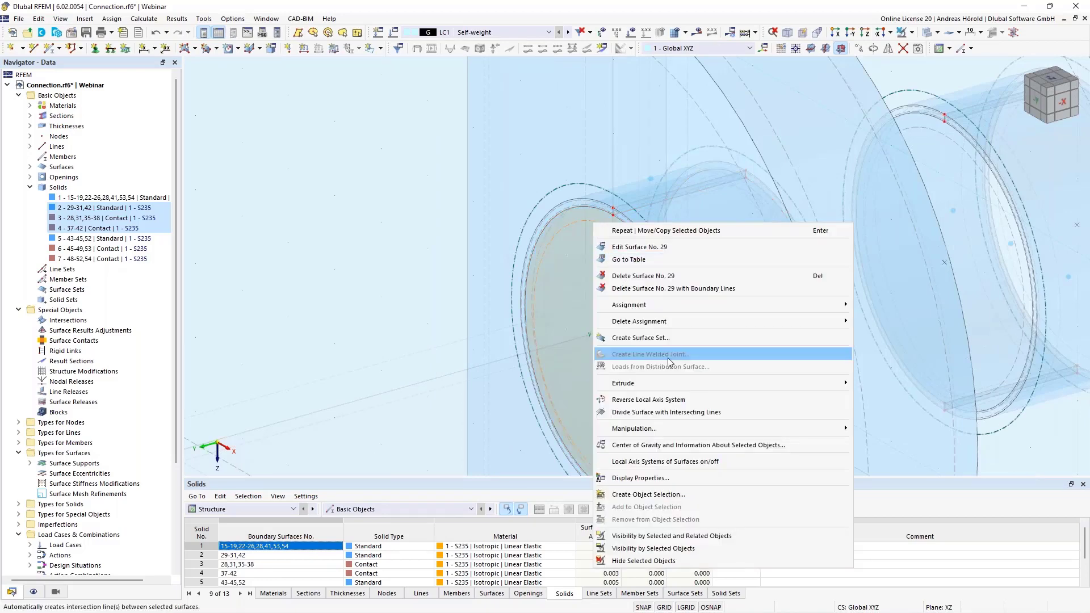
pyautogui.moveTo(676, 383)
pyautogui.click(897, 383)
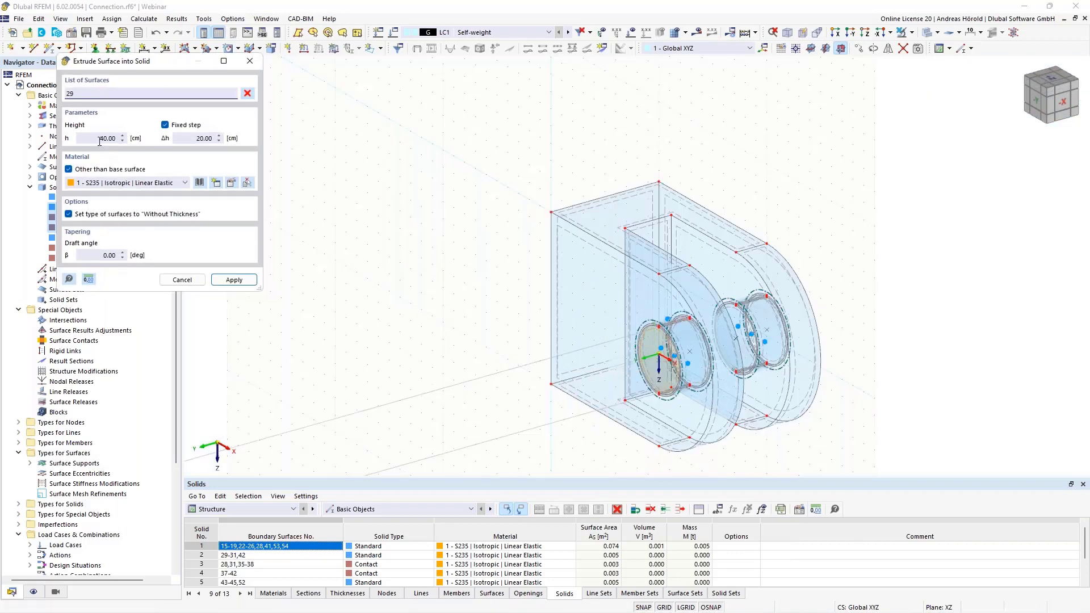
pyautogui.doubleClick(107, 138)
pyautogui.write('40')
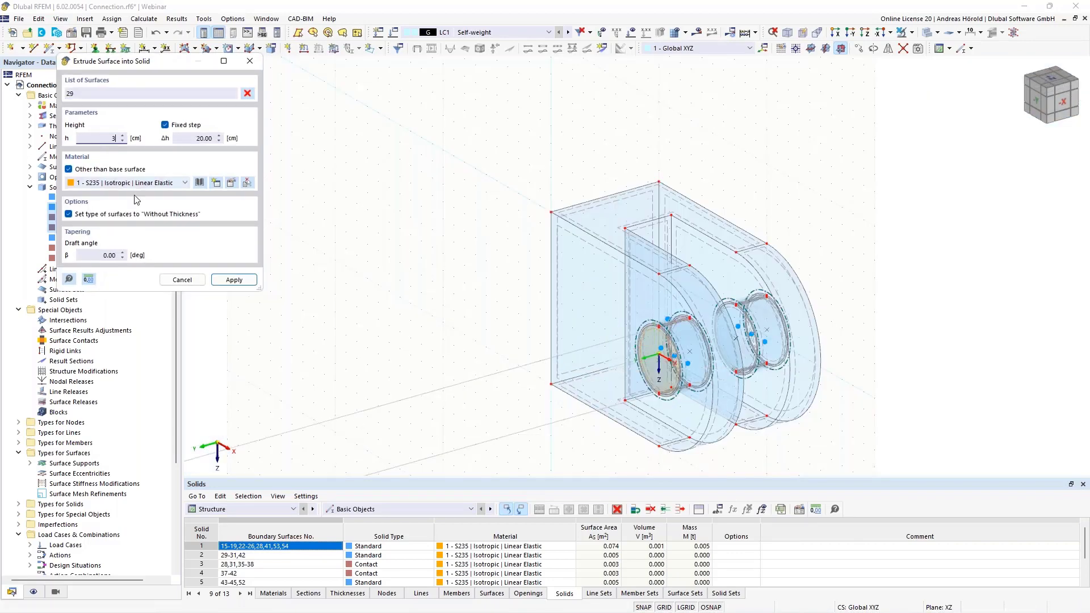
pyautogui.click(233, 280)
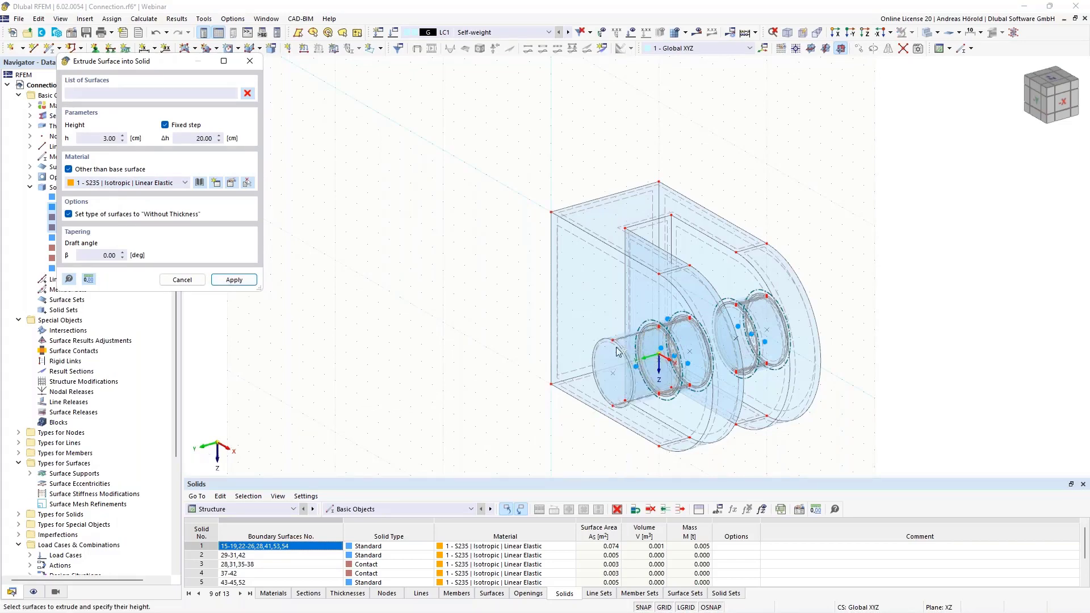
pyautogui.keyDown('ctrl'); pyautogui.moveTo(1003, 391); pyautogui.dragTo(873, 348, button='middle'); pyautogui.keyUp('ctrl')
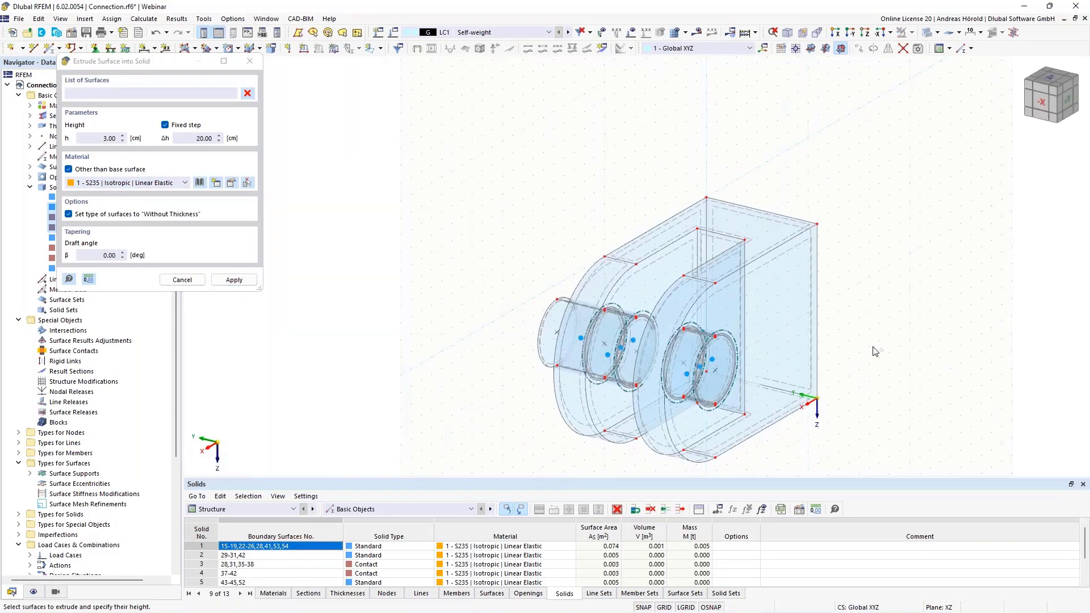
# Extrude surface 44, the outer bolt end face at the second plate, by -3 cm into an S235 solid
pyautogui.scroll(5, 444, 345)
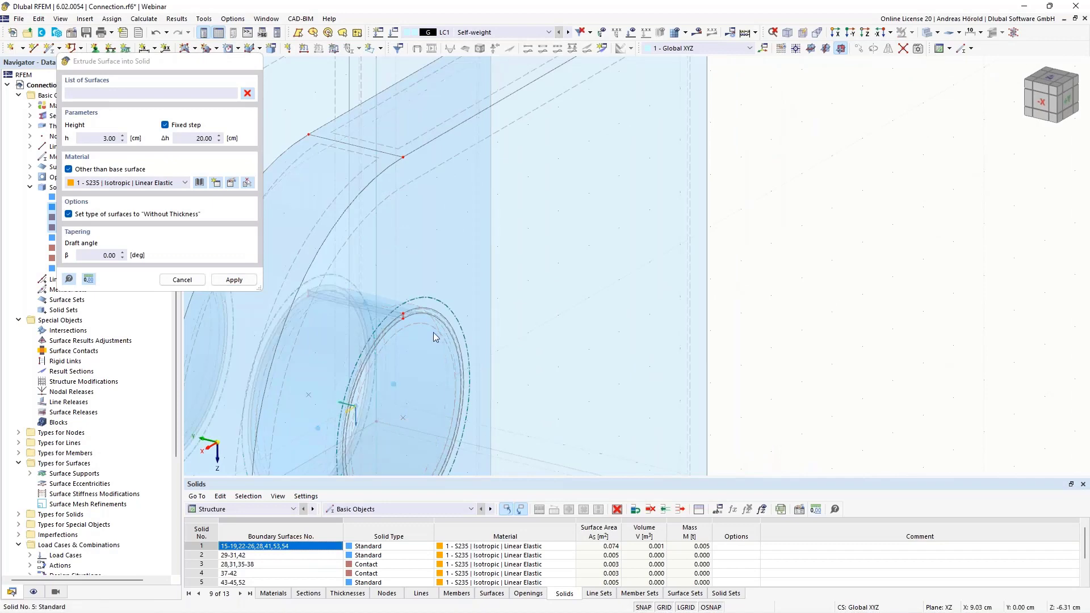
pyautogui.press('Escape')
pyautogui.rightClick(427, 328)
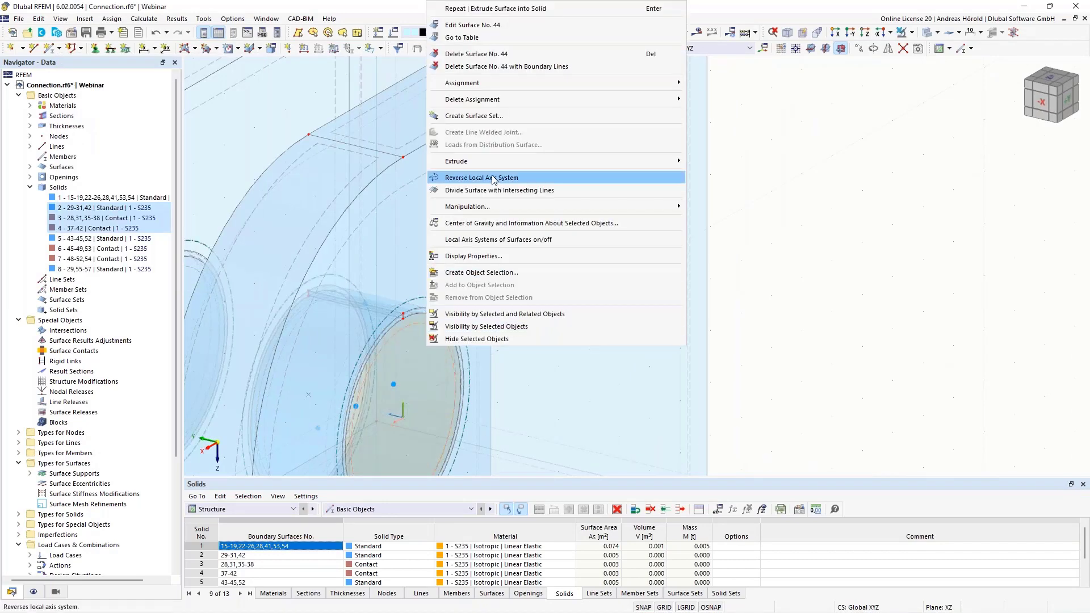
pyautogui.moveTo(494, 163)
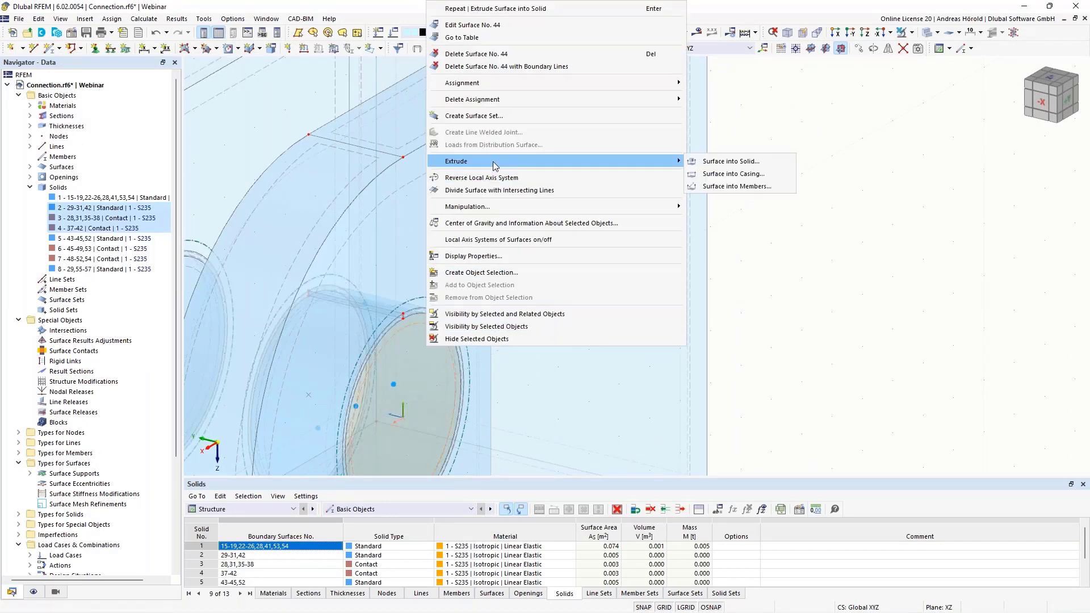
pyautogui.click(735, 166)
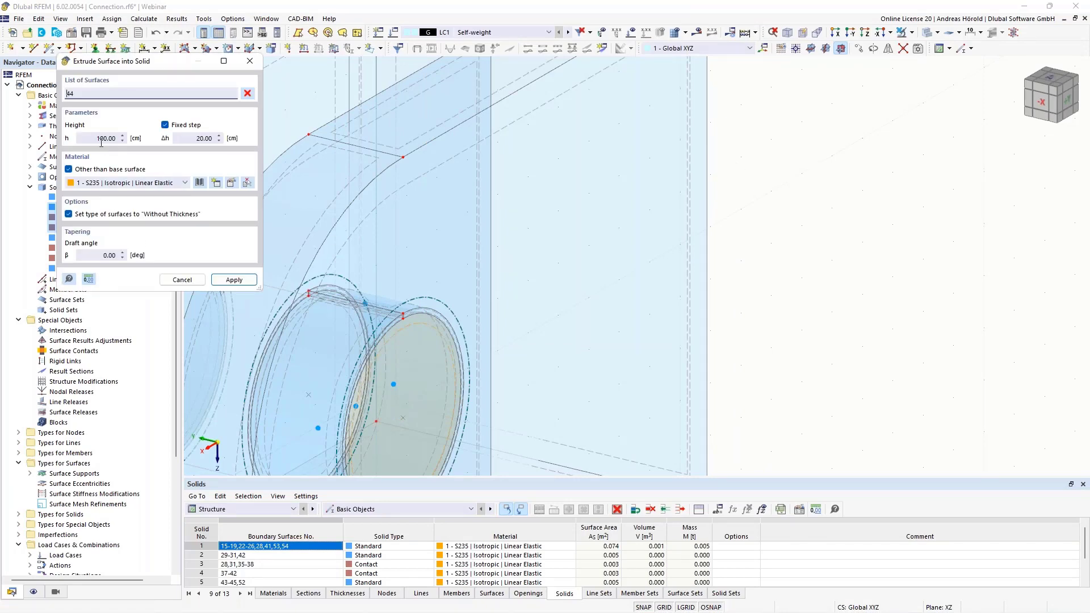
pyautogui.scroll(-7, 403, 267)
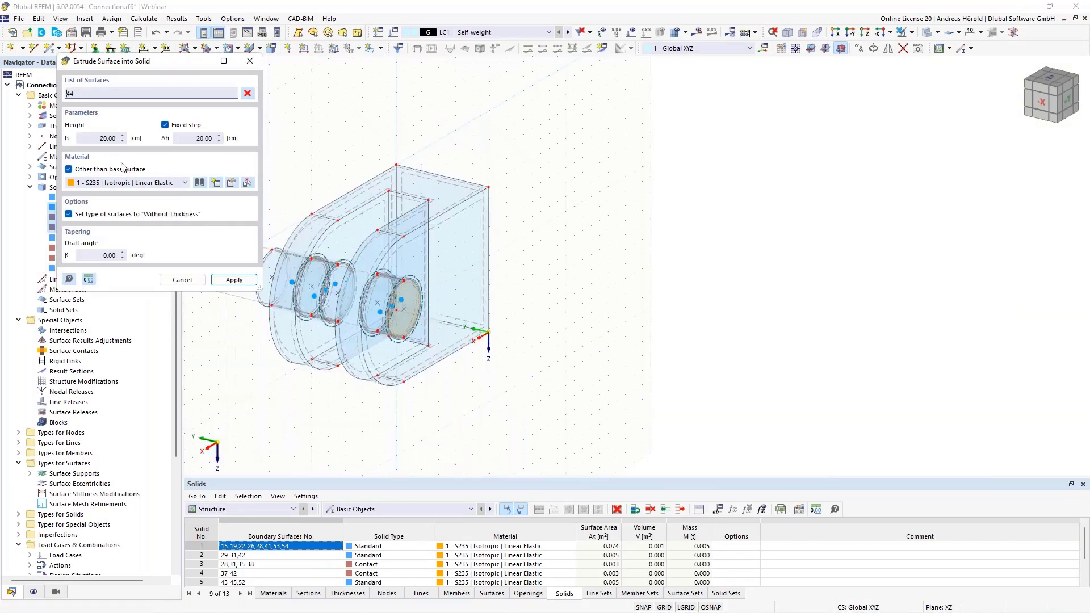
pyautogui.doubleClick(101, 140)
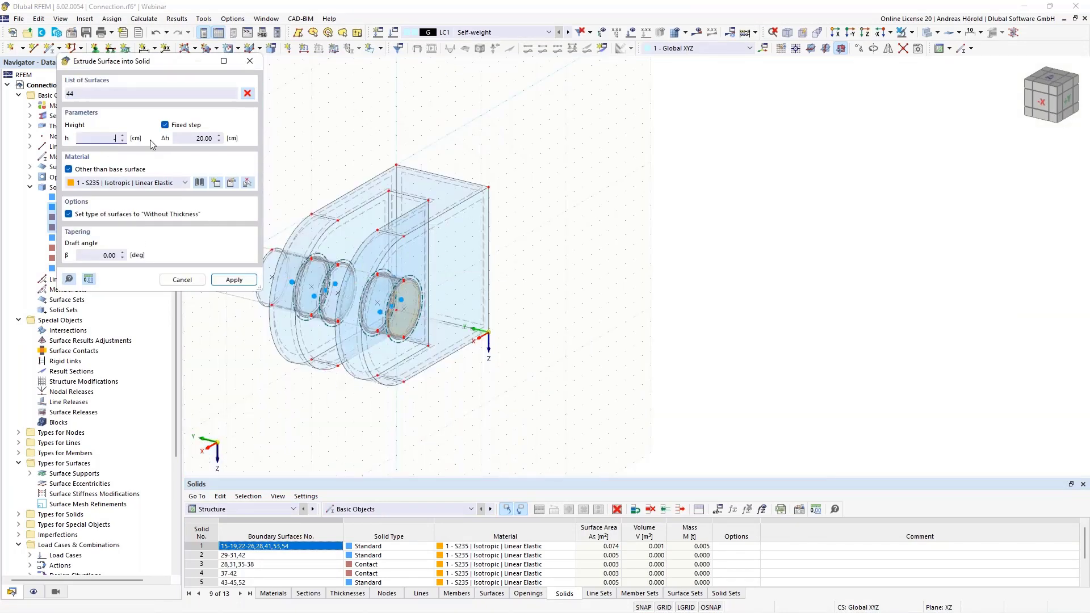
pyautogui.write('-3')
pyautogui.press('Return')
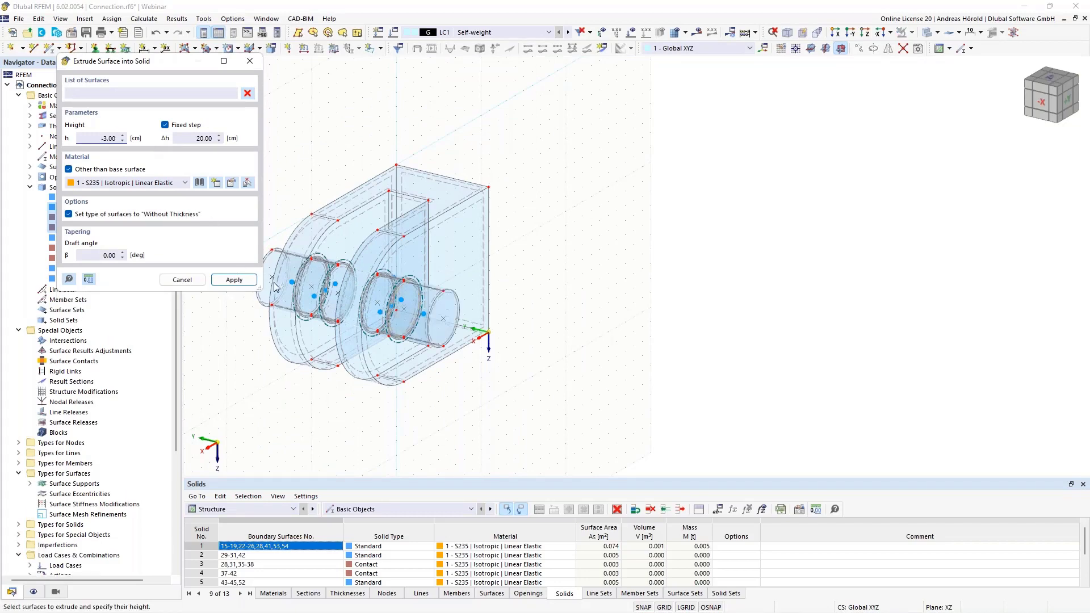
pyautogui.scroll(4, 340, 290)
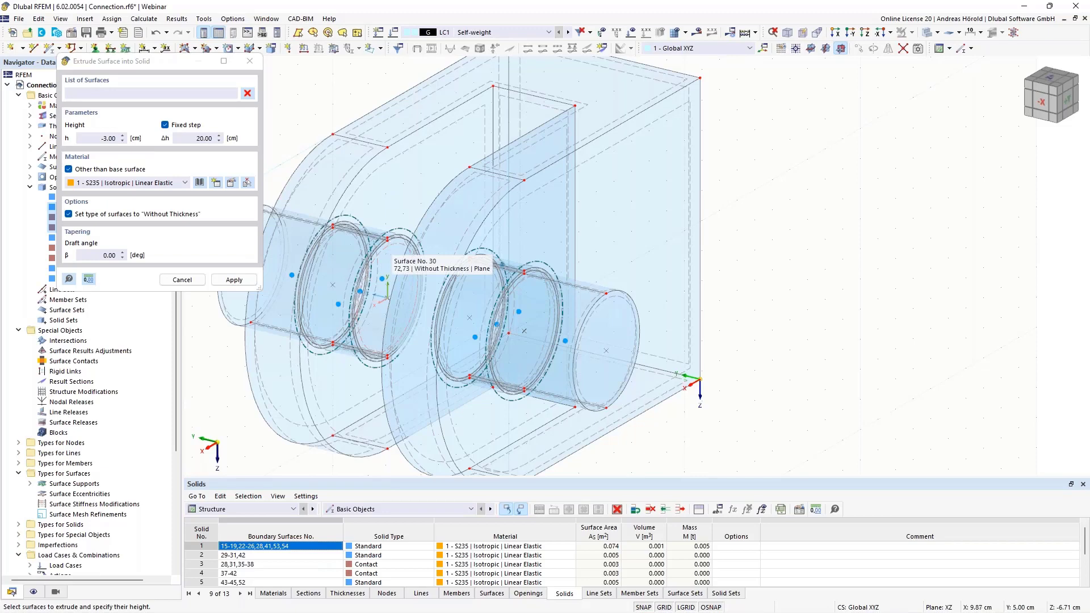
pyautogui.press('Escape')
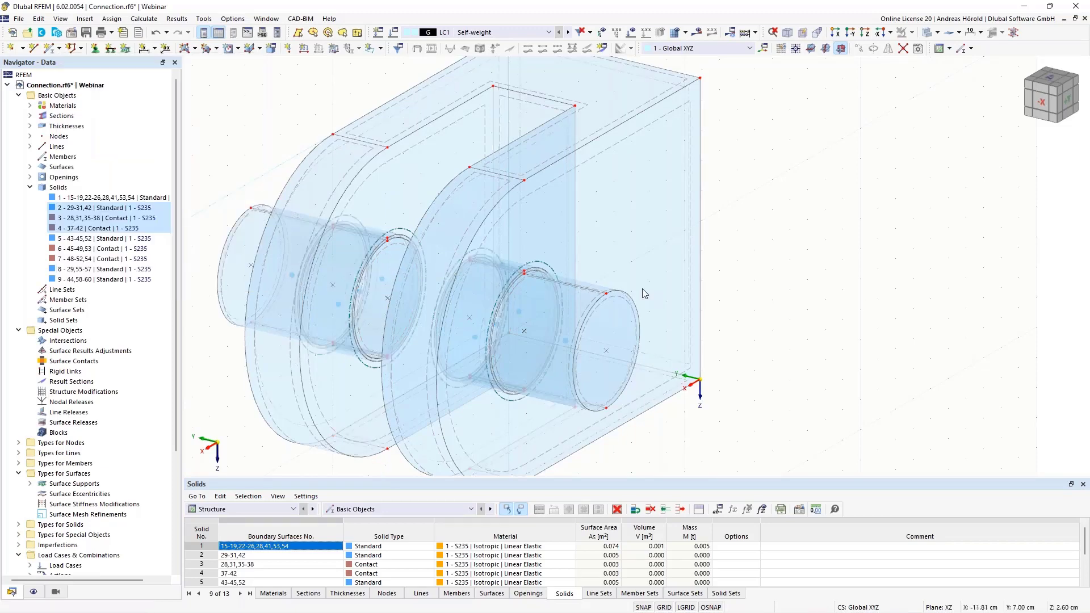
# Extrude surface 30, the inner bolt end face between the plates, by -3 cm into an S235 solid bridging the gap
pyautogui.rightClick(398, 248)
pyautogui.moveTo(653, 404)
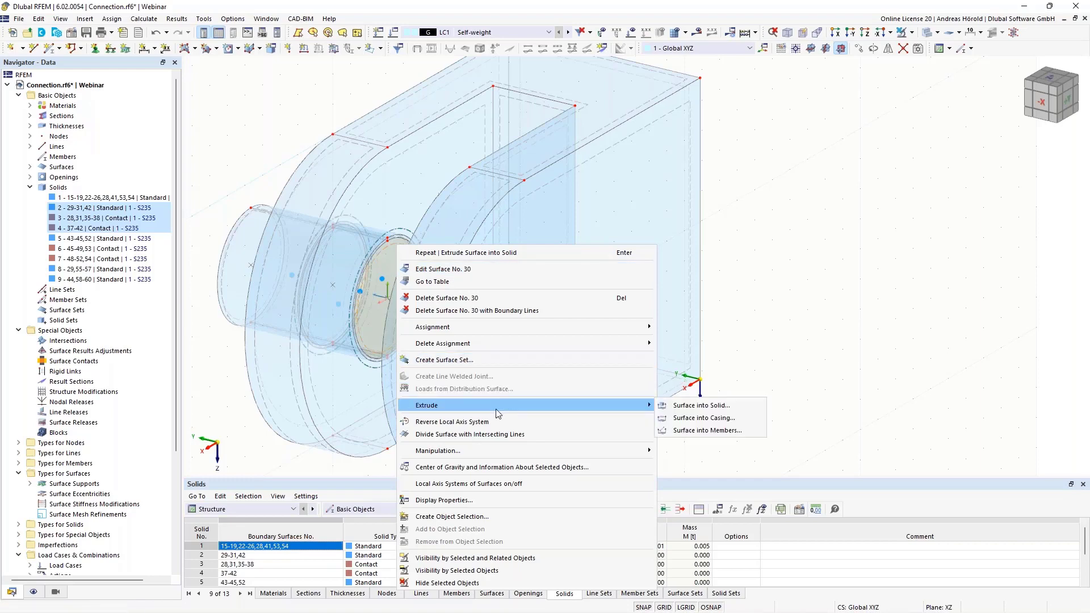
pyautogui.click(689, 405)
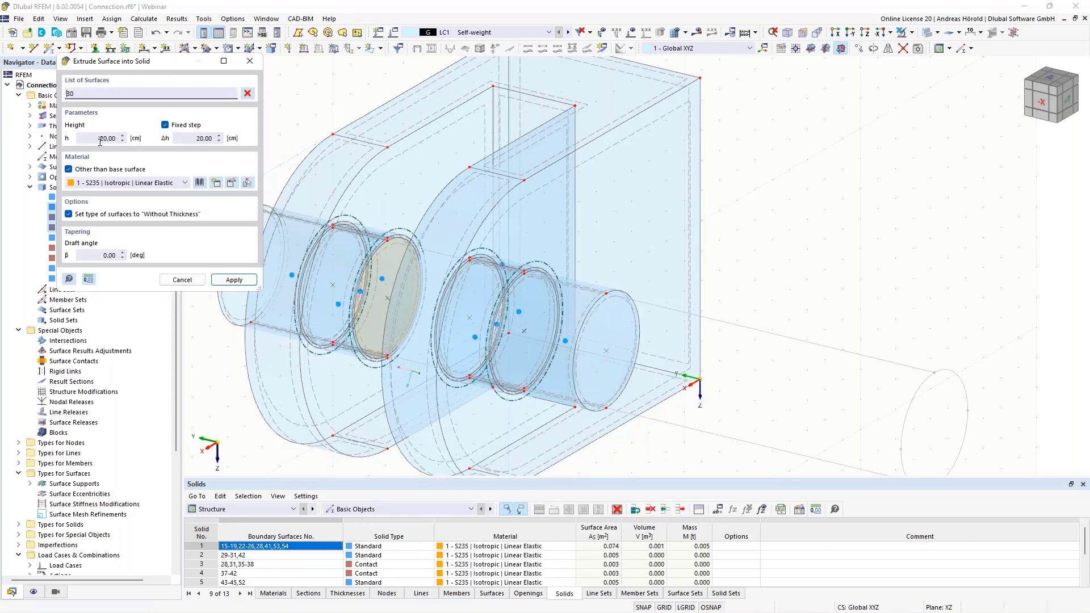
pyautogui.moveTo(104, 140); pyautogui.dragTo(148, 140)
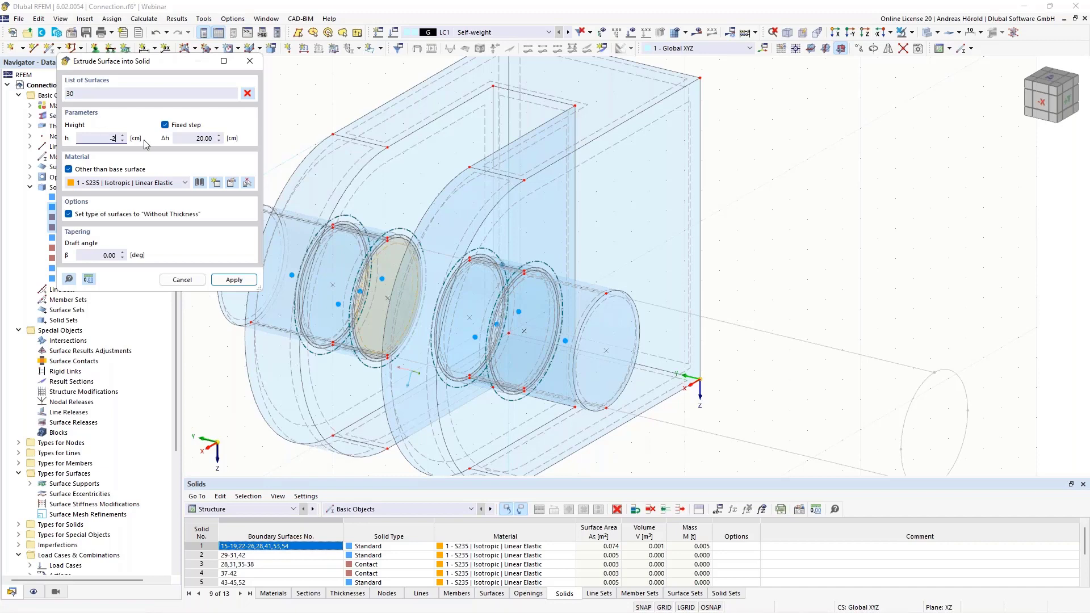
pyautogui.click(233, 279)
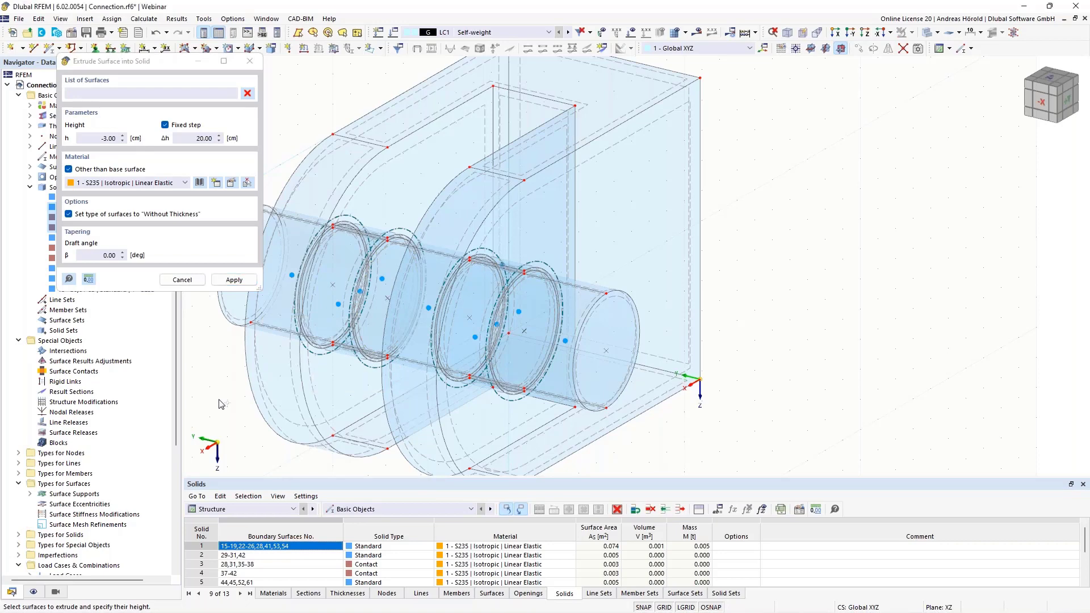
pyautogui.press('Escape')
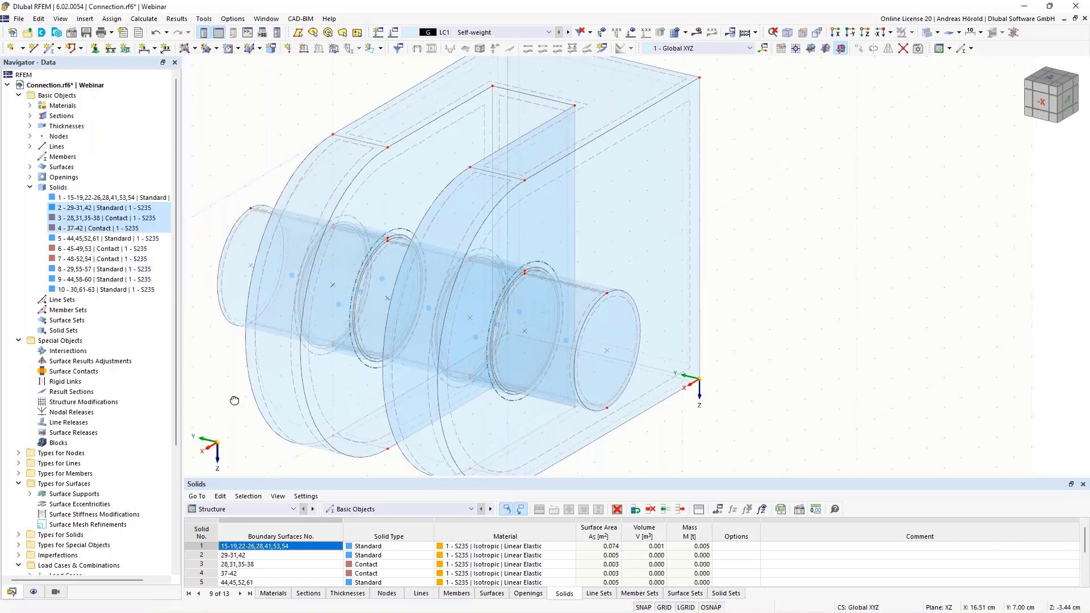
# Open surface 17, the connection's flat back face, for editing and enable its surface support option
pyautogui.keyDown('ctrl'); pyautogui.moveTo(234, 401); pyautogui.dragTo(856, 374, button='middle'); pyautogui.keyUp('ctrl')
pyautogui.scroll(1, 855, 374)
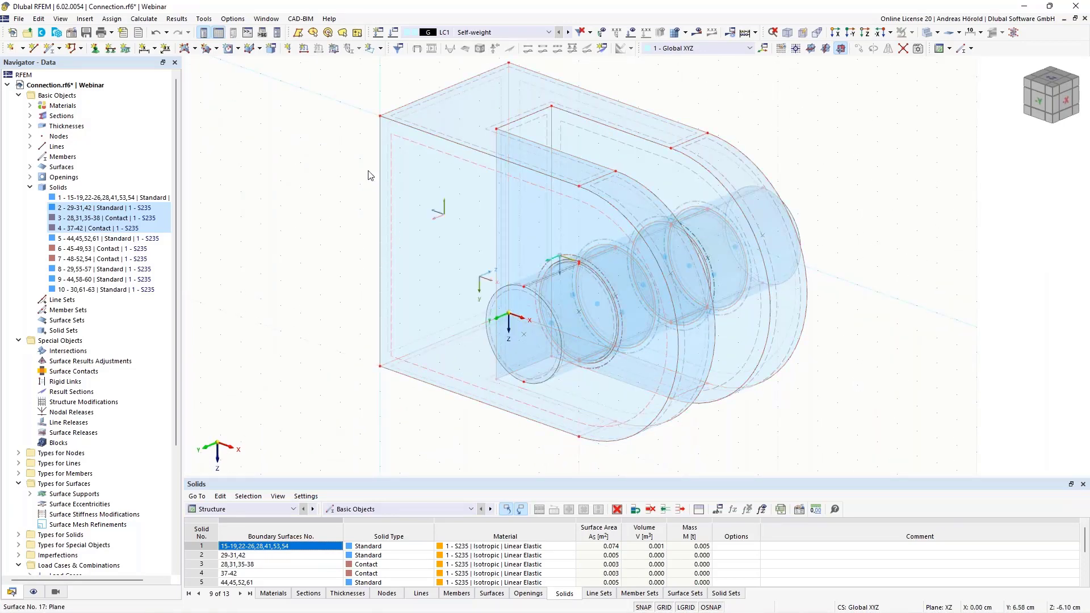
pyautogui.keyDown('ctrl'); pyautogui.moveTo(298, 375); pyautogui.dragTo(318, 354, button='middle'); pyautogui.keyUp('ctrl')
pyautogui.scroll(3, 318, 358)
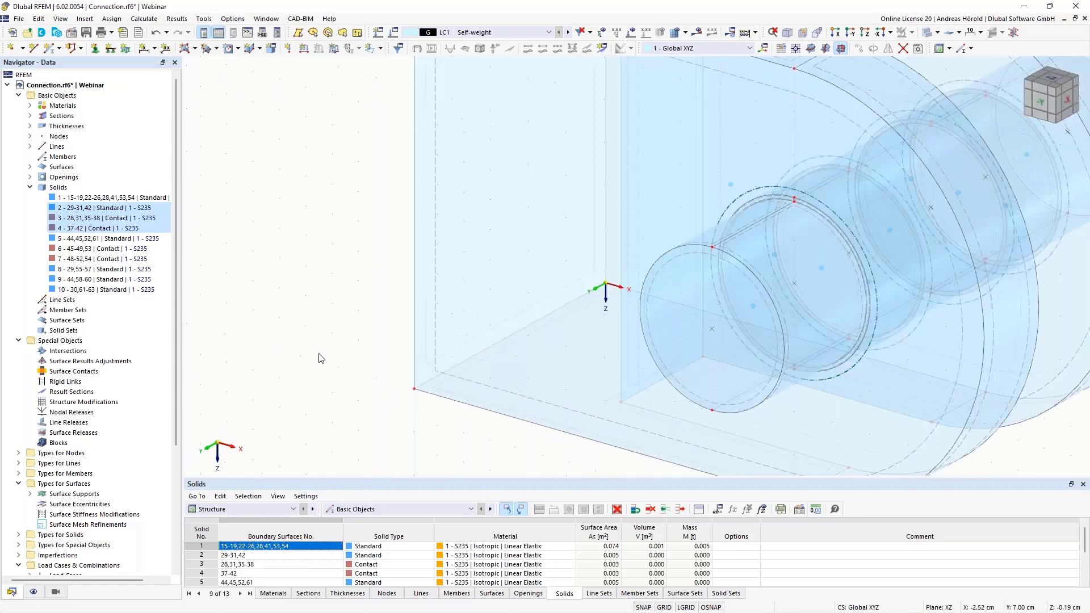
pyautogui.rightClick(427, 322)
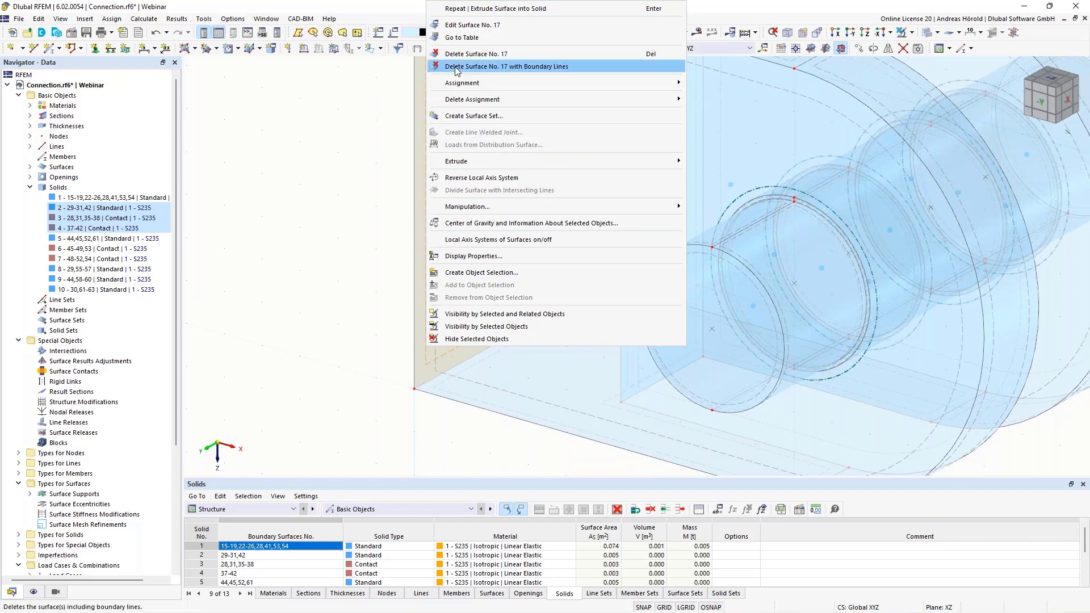
pyautogui.click(469, 26)
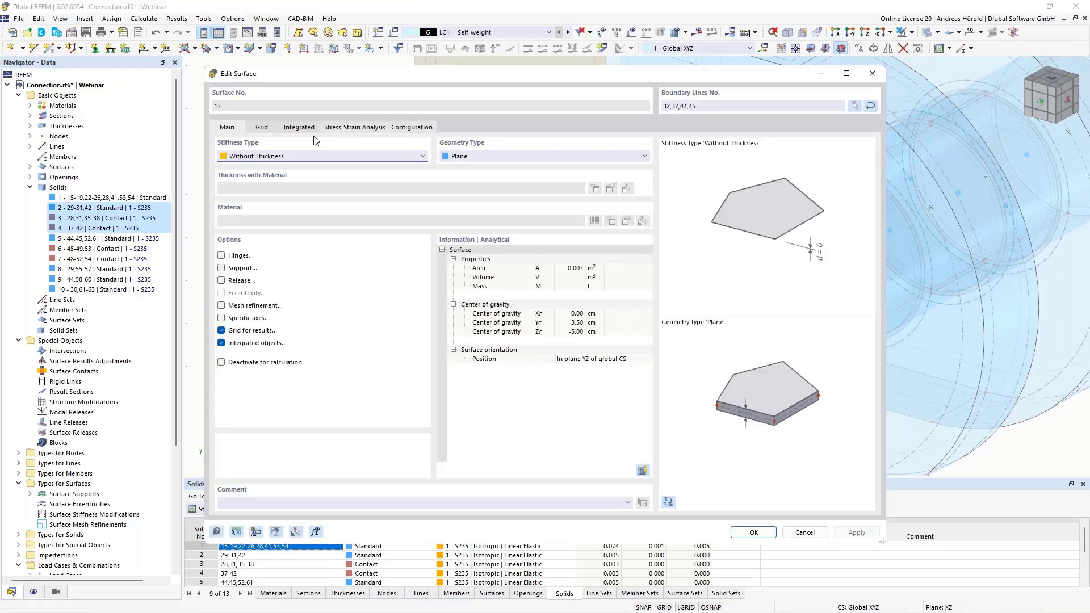
pyautogui.click(221, 268)
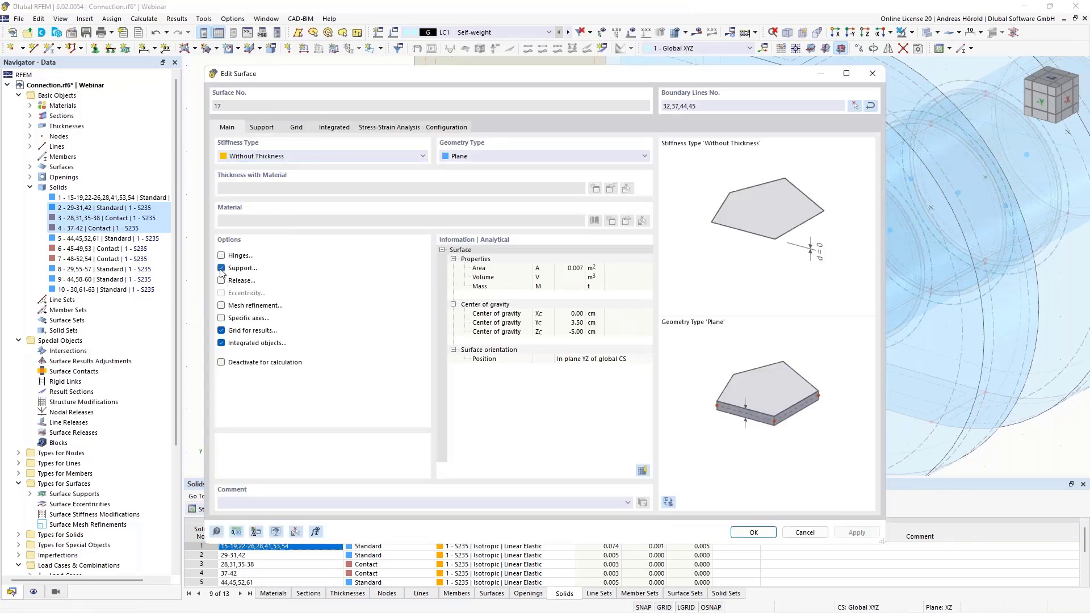
pyautogui.click(260, 128)
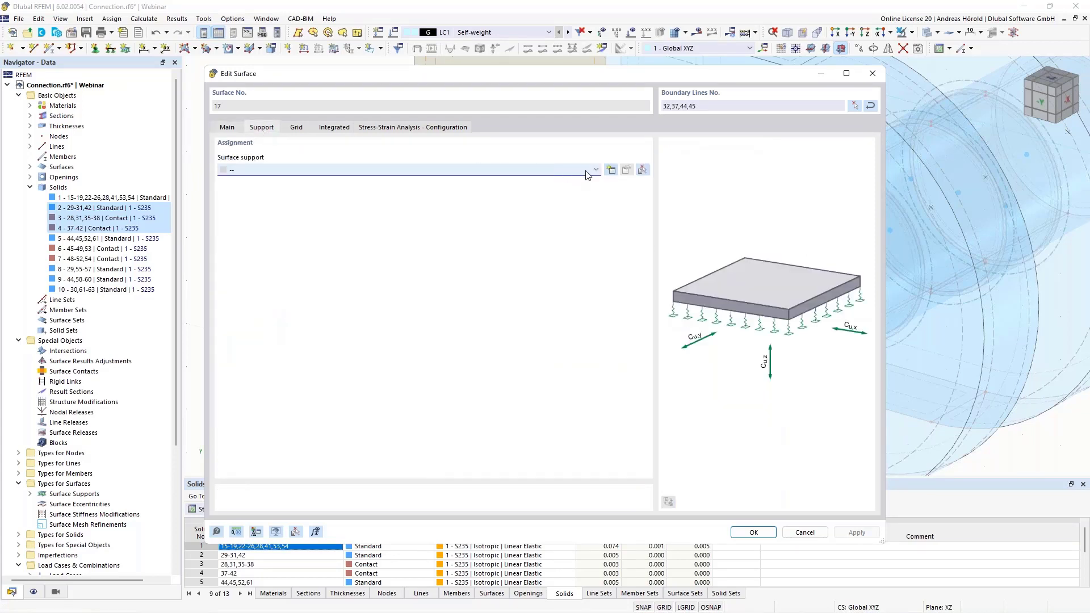
# Create a new surface support for surface 17 with translations ux, uy and uz fixed, and assign it
pyautogui.click(612, 170)
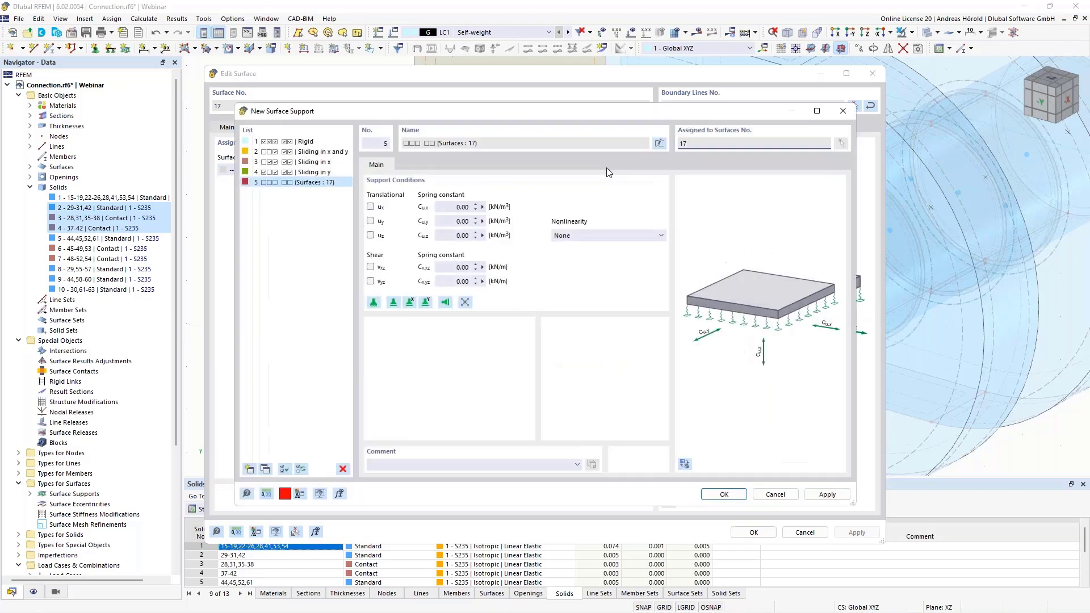
pyautogui.click(370, 235)
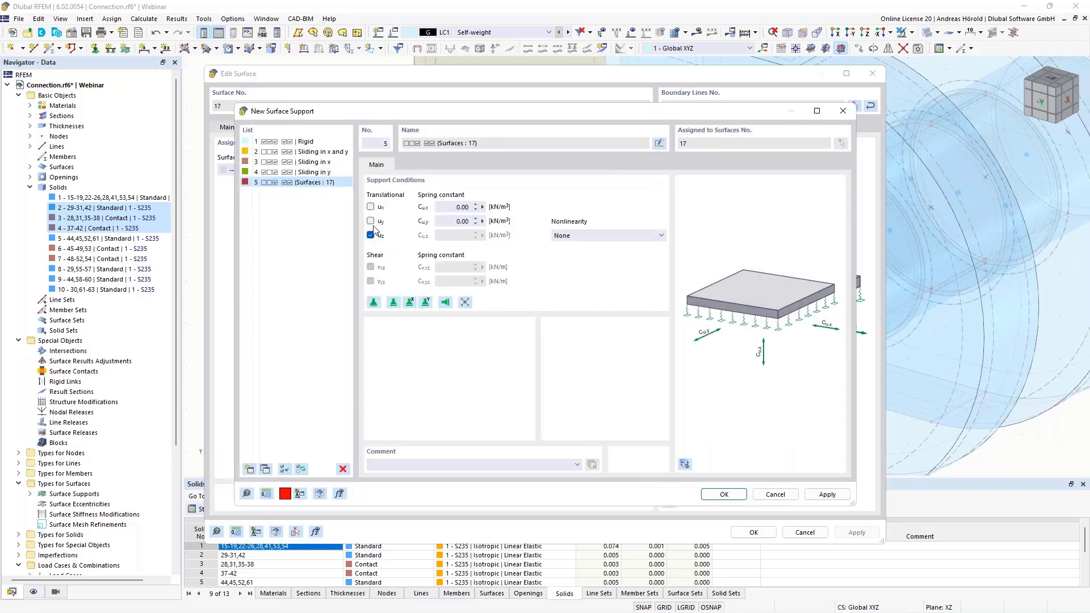
pyautogui.click(371, 221)
pyautogui.click(370, 206)
pyautogui.click(724, 494)
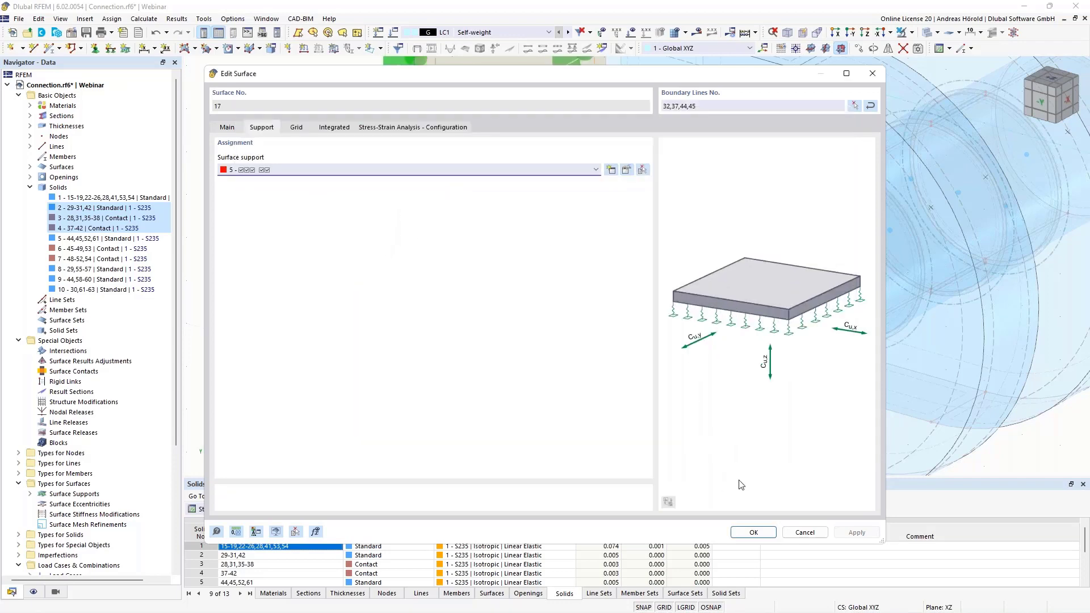
pyautogui.click(753, 532)
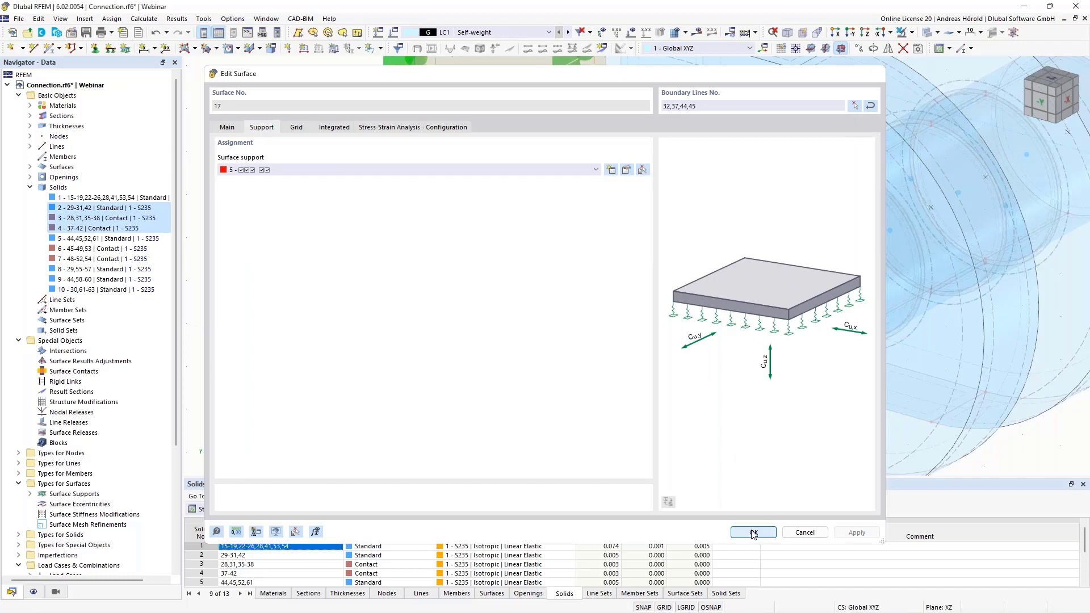
# Calculate load case LC1 Self-weight and show its results
pyautogui.scroll(-2, 475, 360)
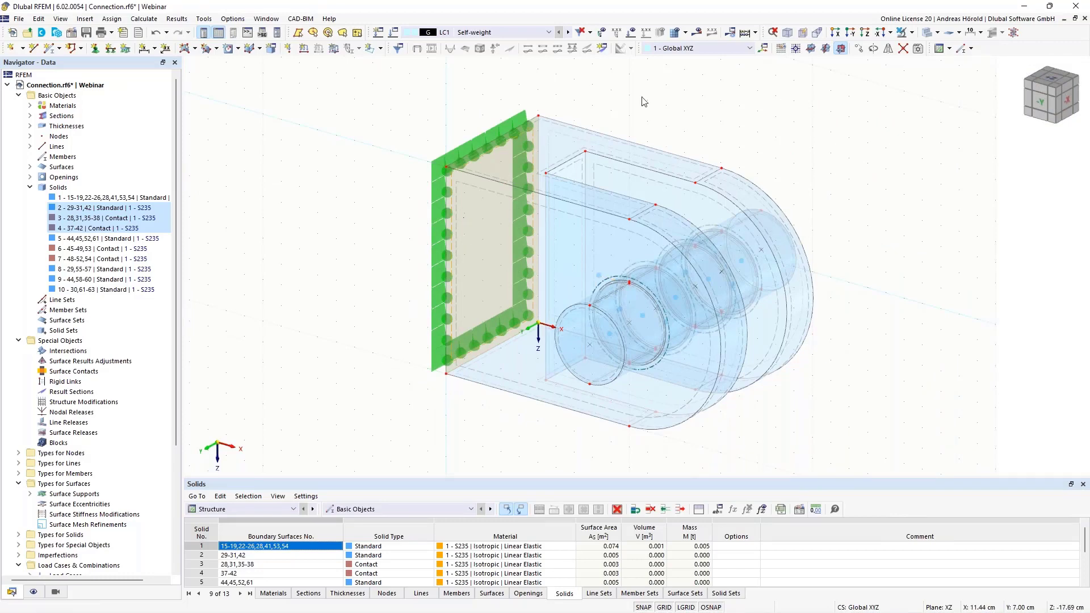
pyautogui.keyDown('ctrl'); pyautogui.moveTo(856, 338); pyautogui.dragTo(857, 257, button='middle'); pyautogui.keyUp('ctrl')
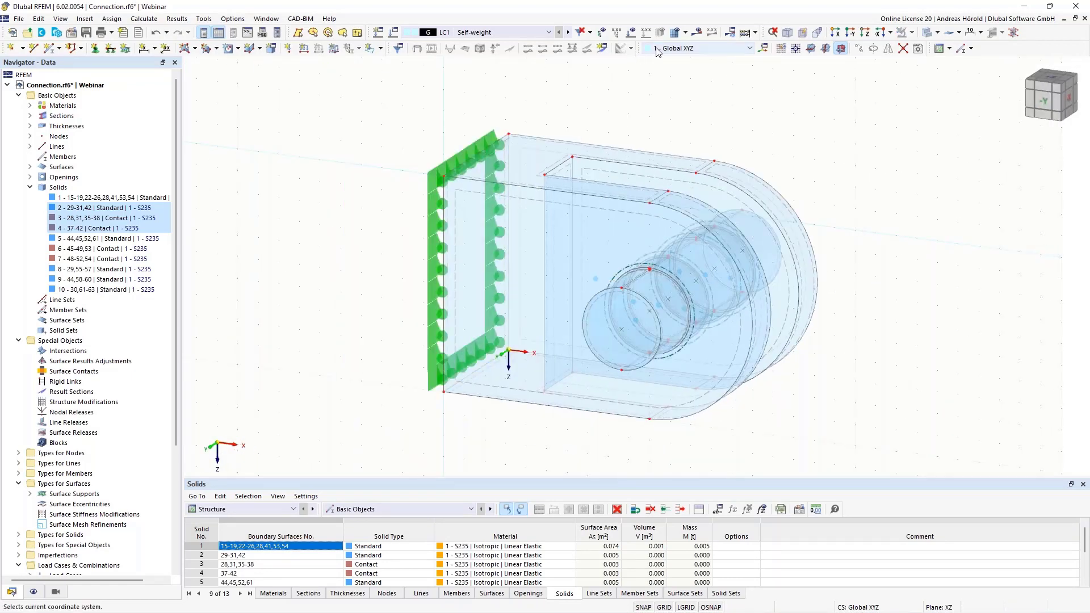
pyautogui.click(697, 32)
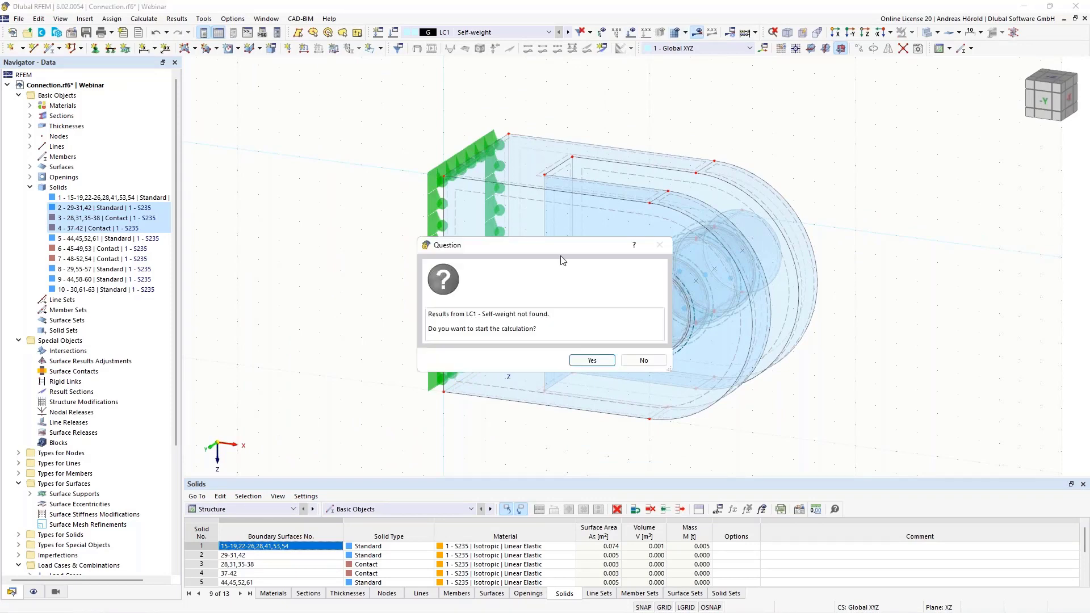
pyautogui.click(575, 358)
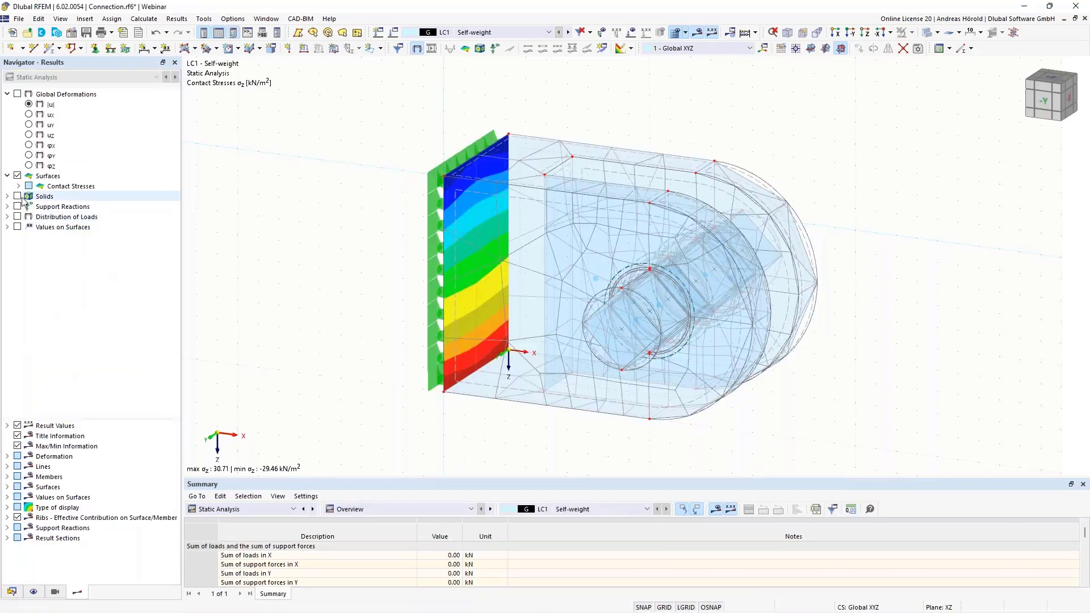
# Turn off the surface contact stress results and hide the mesh display
pyautogui.click(18, 176)
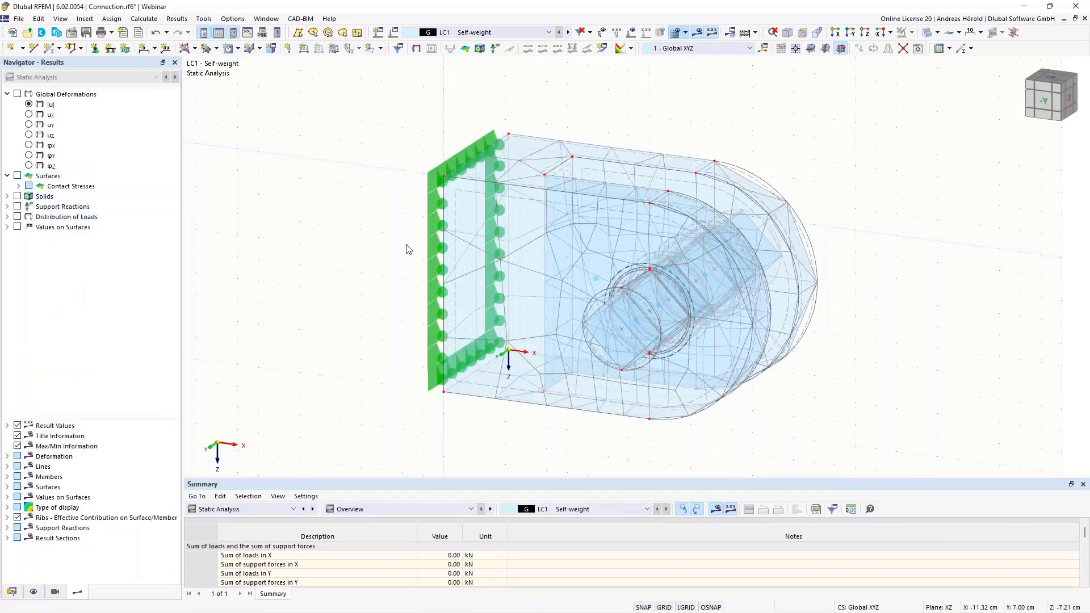
pyautogui.scroll(1, 732, 293)
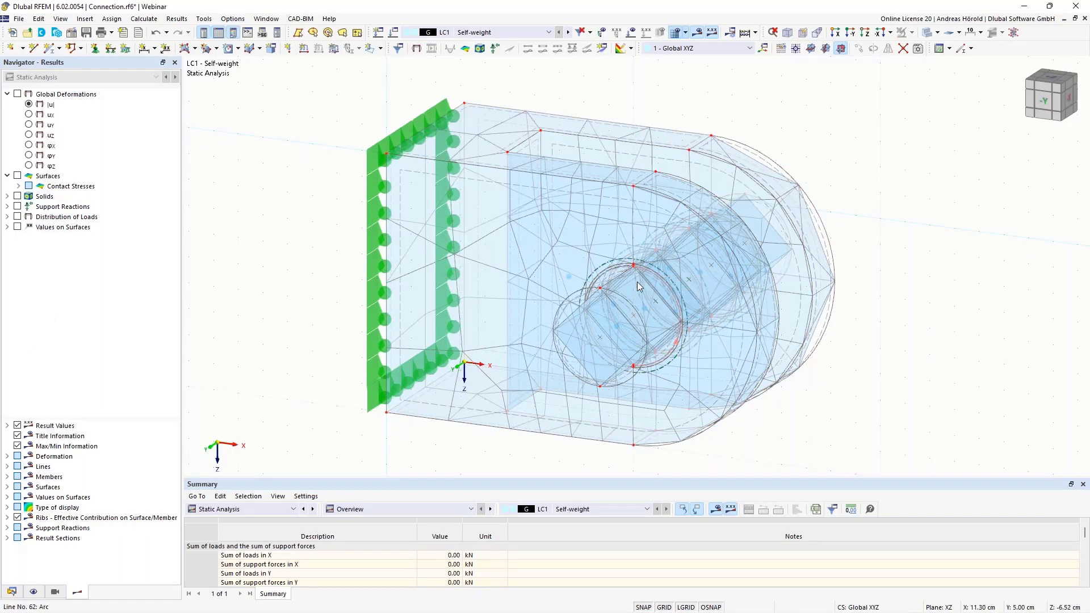
pyautogui.click(34, 592)
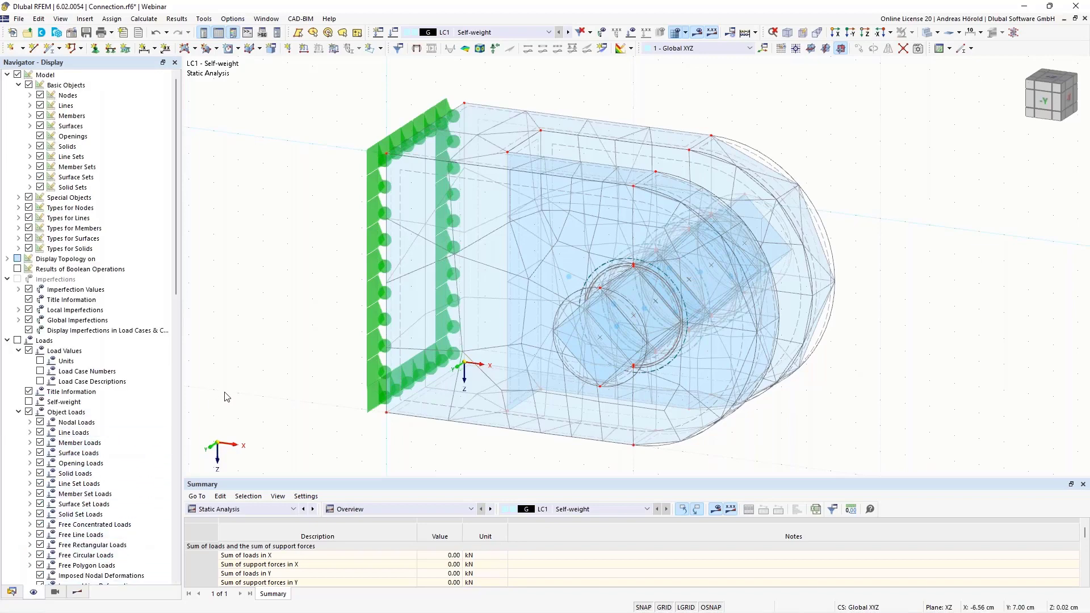
pyautogui.scroll(-11, 105, 437)
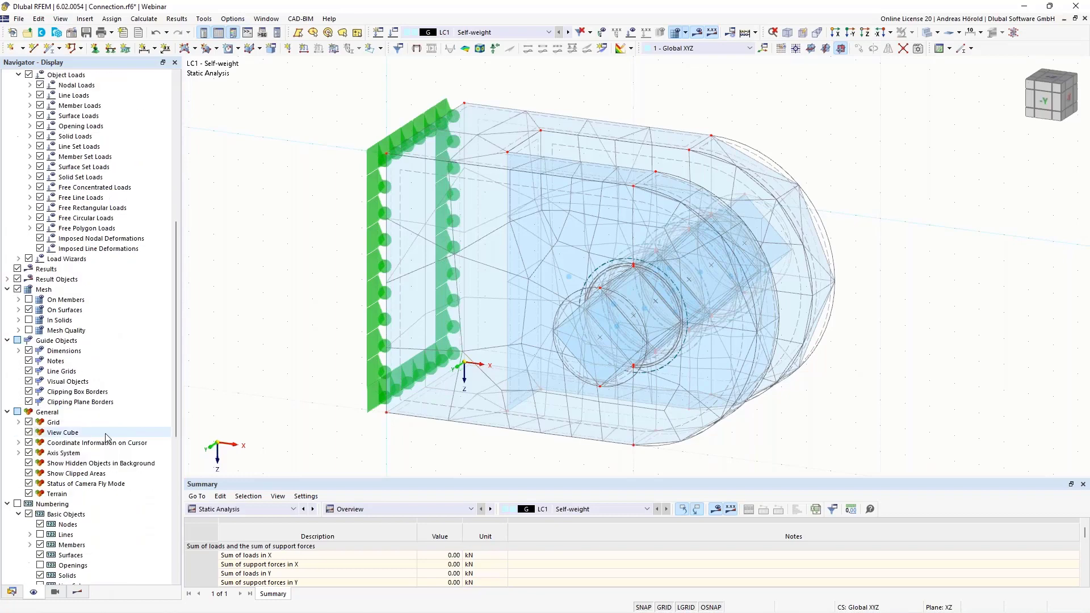
pyautogui.scroll(-2, 105, 437)
pyautogui.scroll(-1, 68, 346)
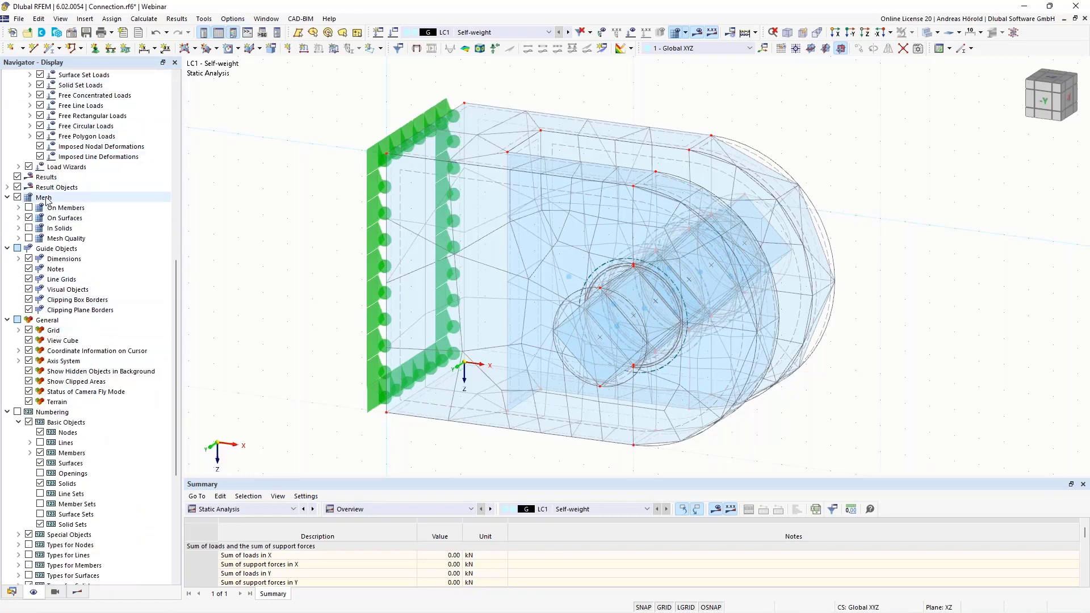
pyautogui.click(17, 197)
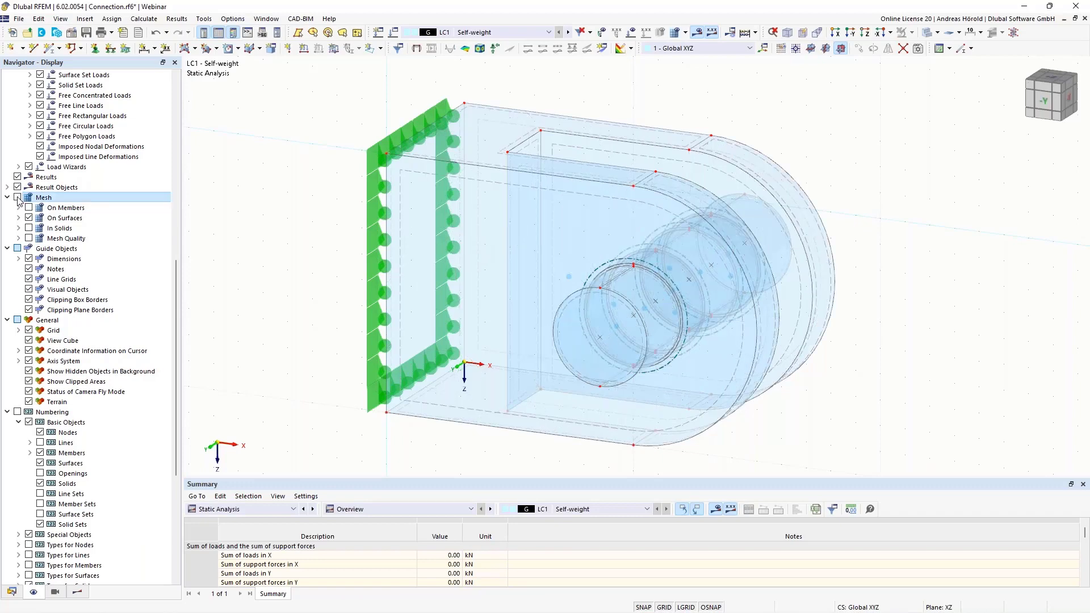
# Display the mesh with its quality indicators on the model and show the mesh quality statistics for surfaces and solids
pyautogui.click(17, 197)
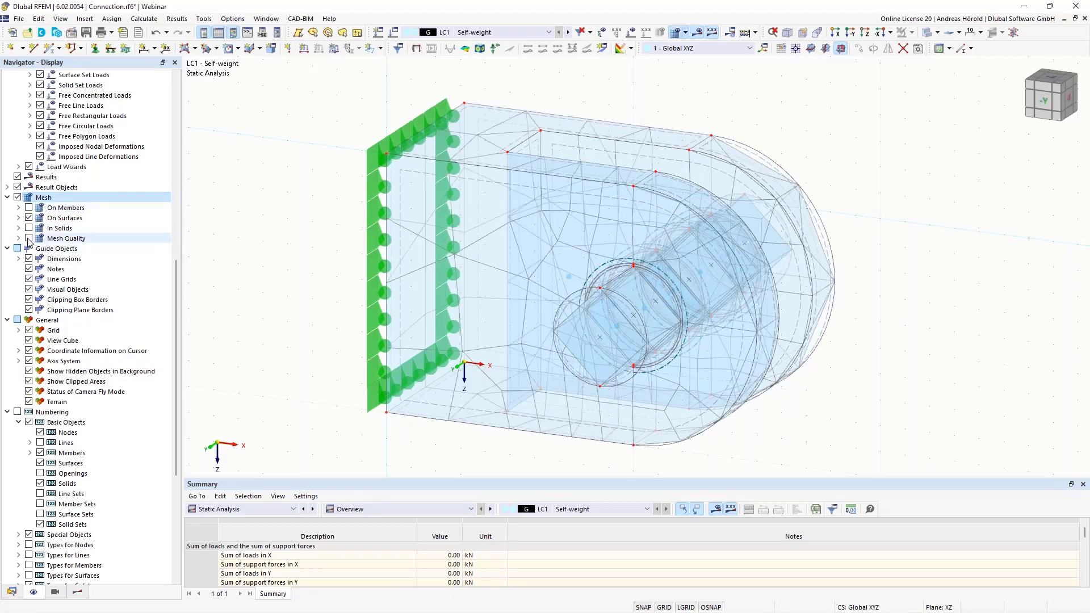
pyautogui.click(29, 239)
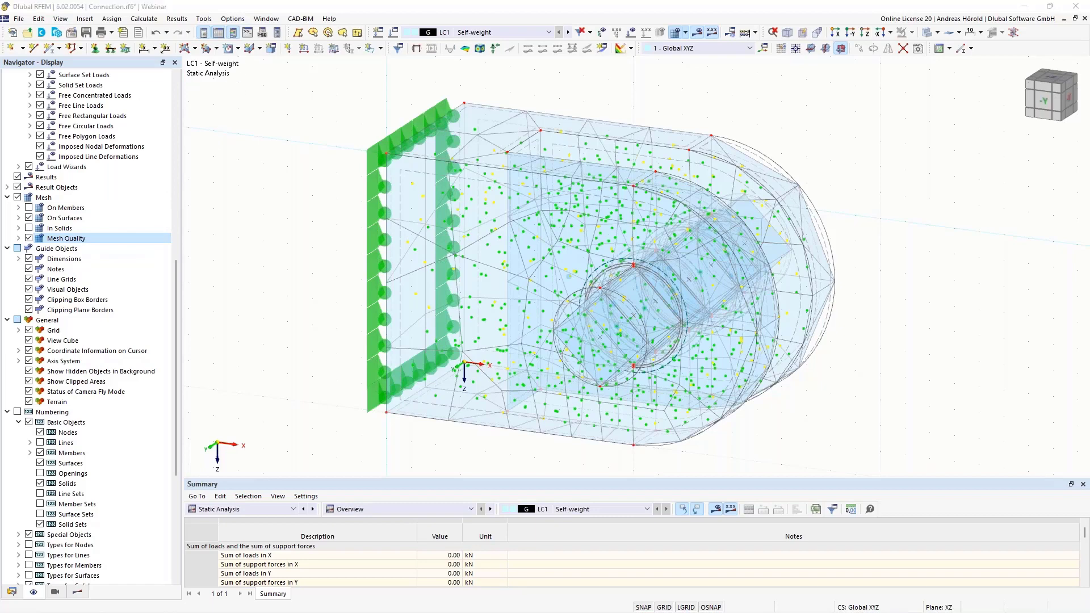
pyautogui.moveTo(0, 43); pyautogui.dragTo(949, 154)
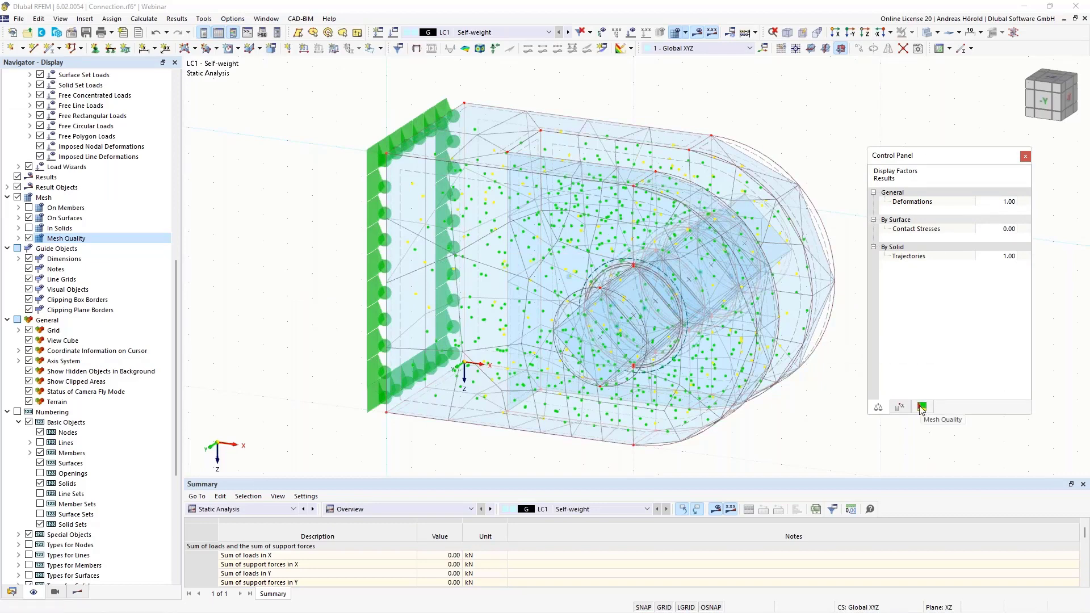
pyautogui.click(921, 407)
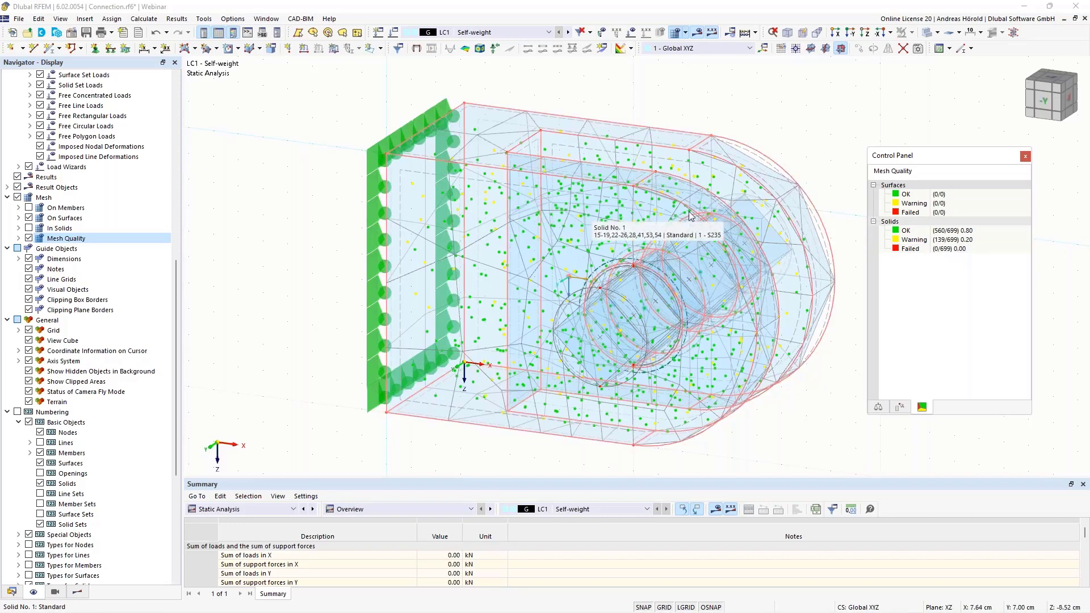
# Set the mesh's target finite element length to 1 cm, review the quality criteria for solids, and apply the settings to remesh
pyautogui.click(685, 34)
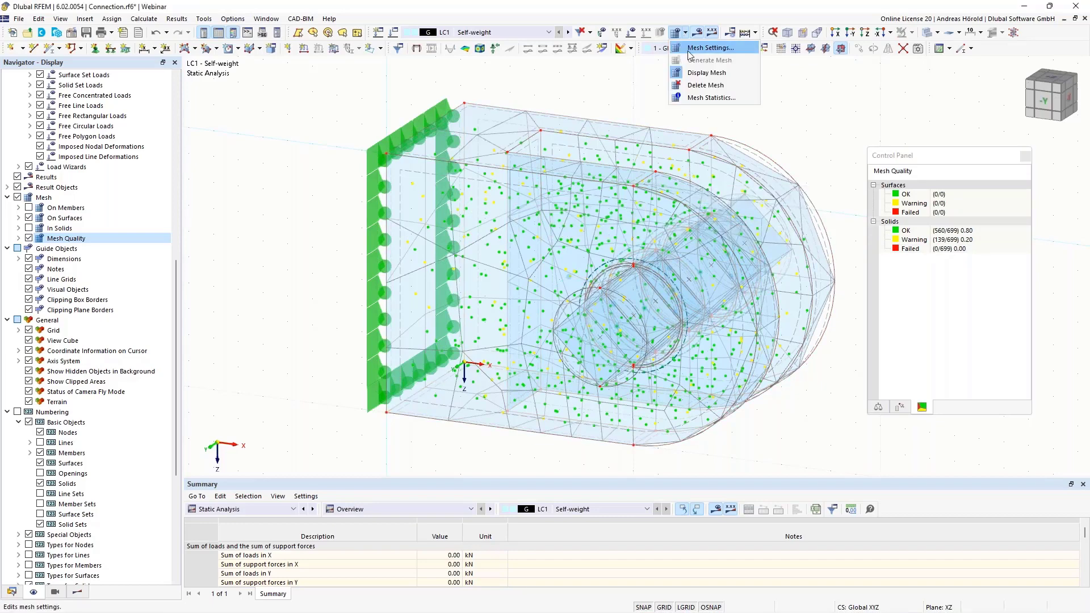
pyautogui.click(709, 47)
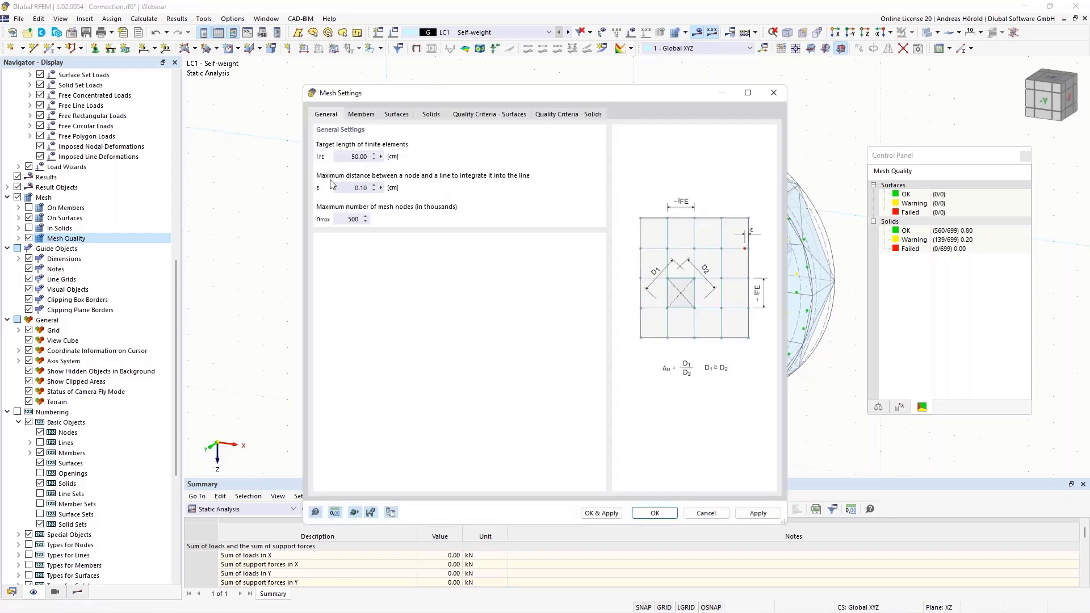
pyautogui.click(354, 156)
pyautogui.write('1')
pyautogui.click(555, 116)
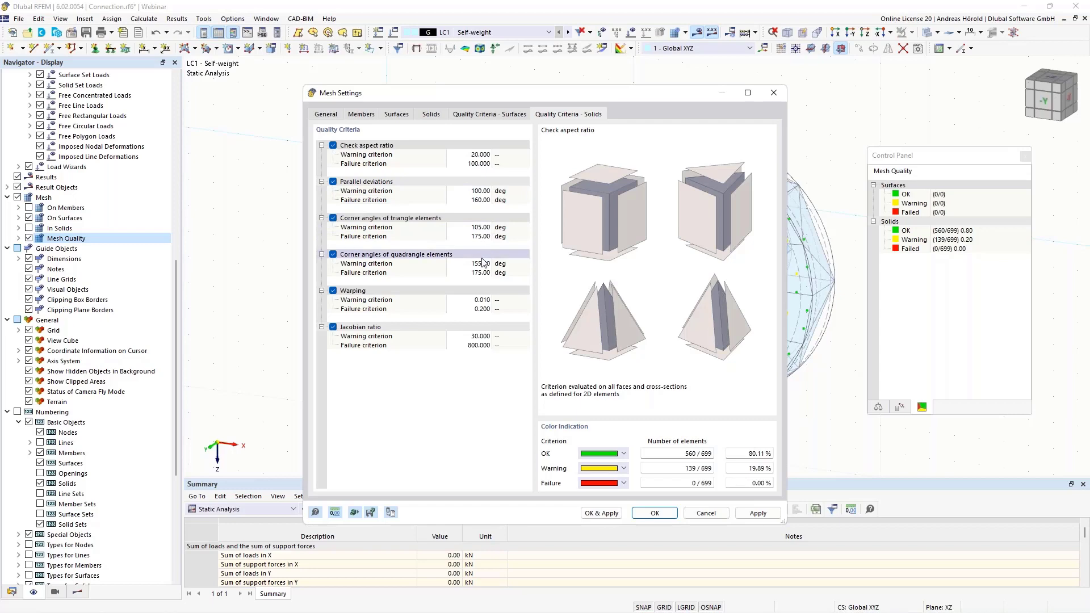
pyautogui.click(598, 515)
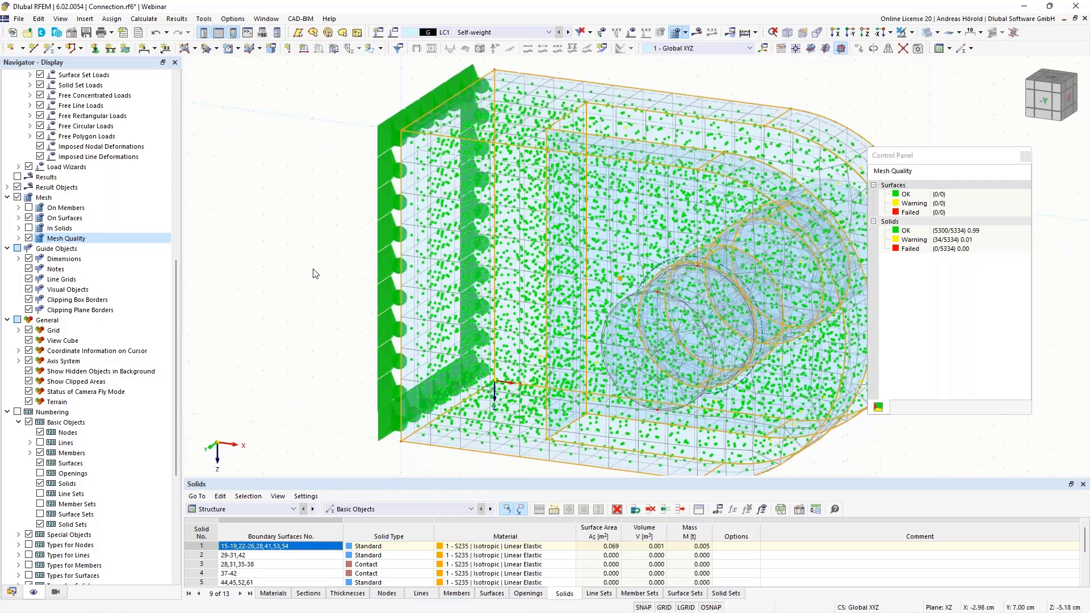
# Turn off the mesh quality indicators and hide the mesh display
pyautogui.moveTo(309, 271); pyautogui.dragTo(253, 275, button='middle')
pyautogui.scroll(6, 253, 276)
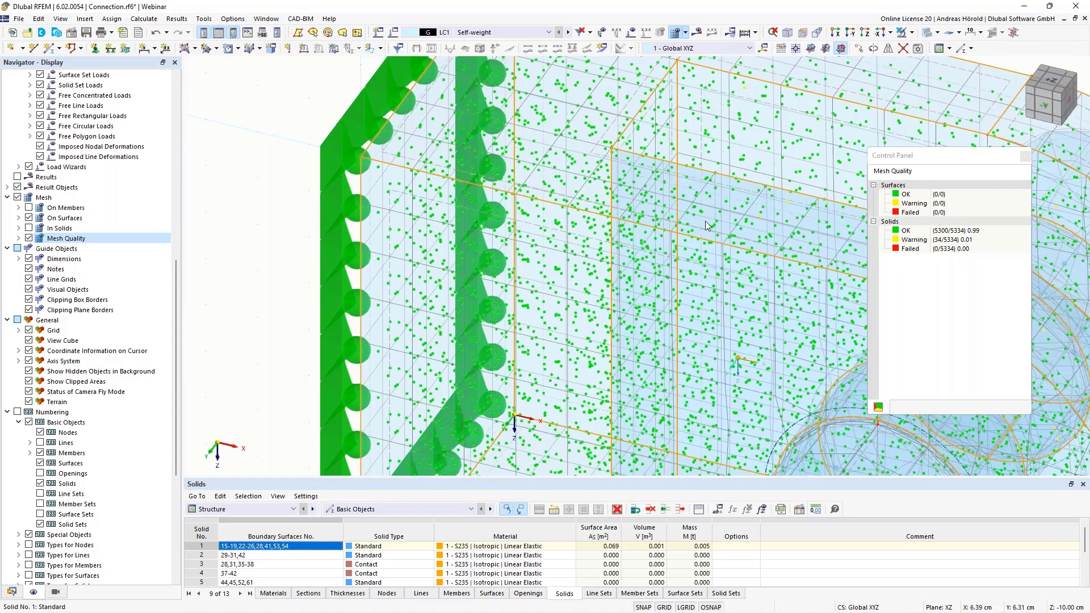
pyautogui.scroll(-5, 705, 222)
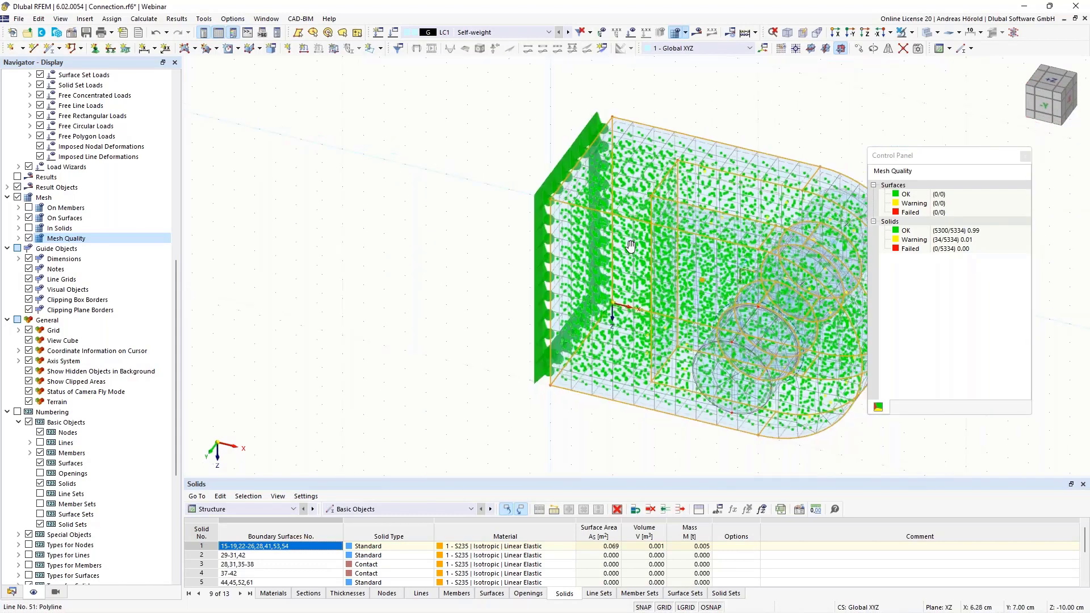
pyautogui.moveTo(630, 245); pyautogui.dragTo(557, 244, button='middle')
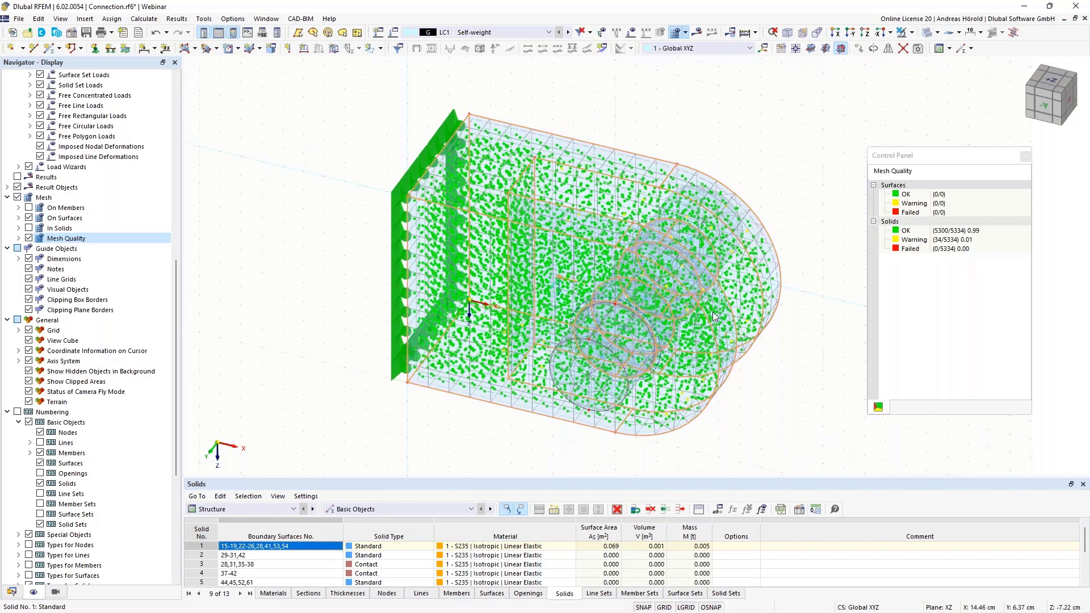
pyautogui.keyDown('ctrl'); pyautogui.moveTo(768, 370); pyautogui.dragTo(768, 341, button='middle'); pyautogui.keyUp('ctrl')
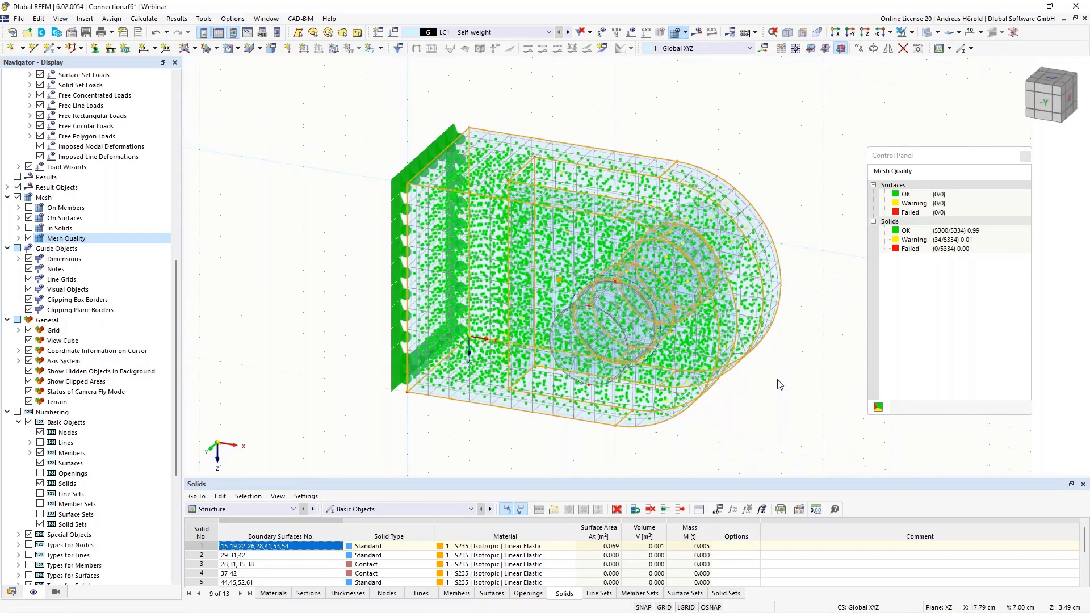
pyautogui.scroll(2, 778, 380)
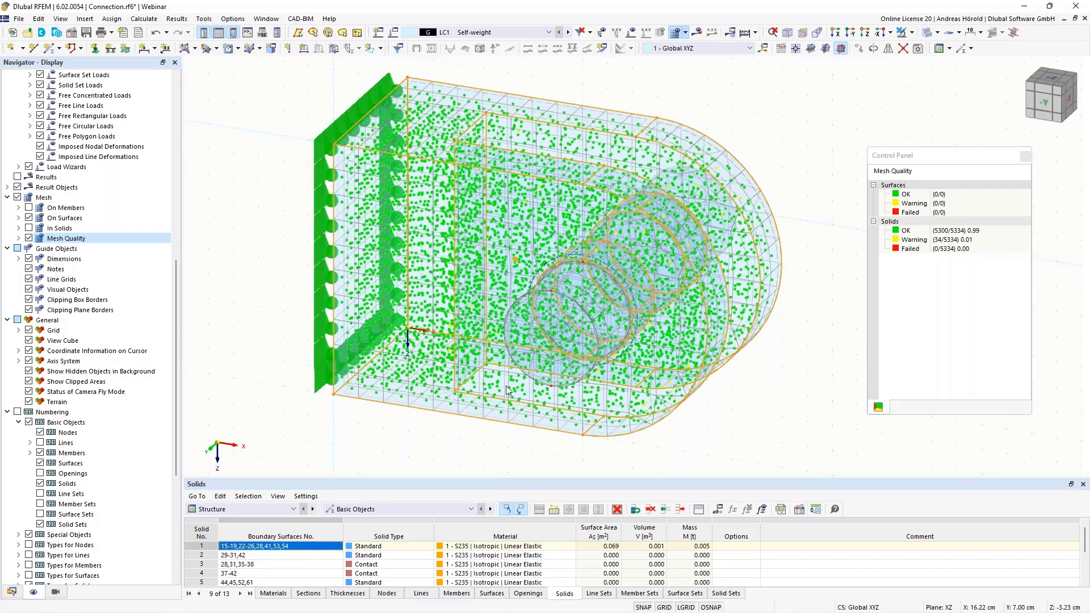
pyautogui.click(29, 238)
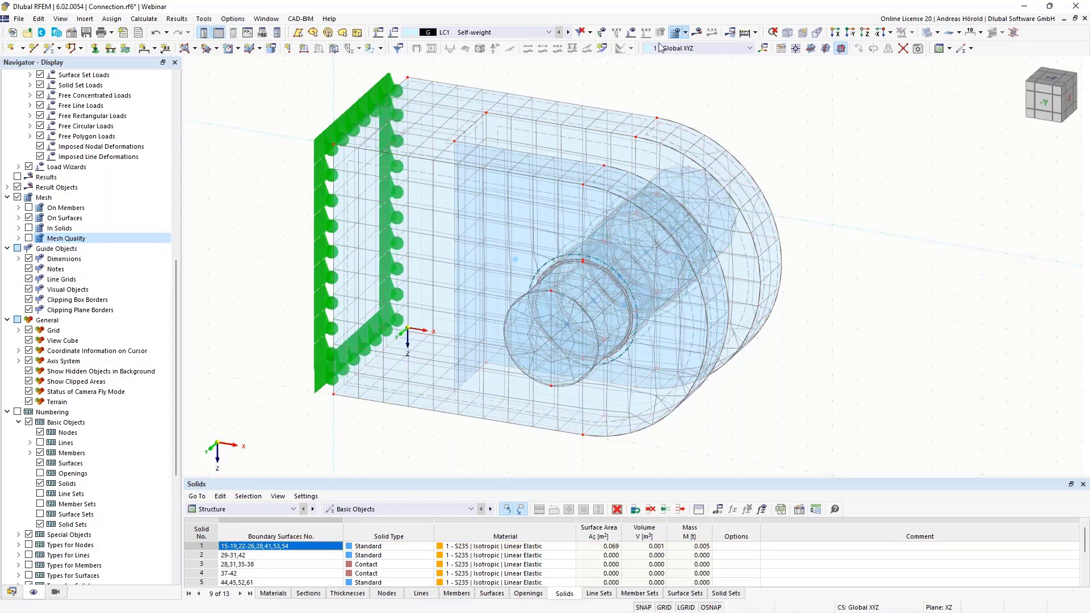
pyautogui.click(685, 33)
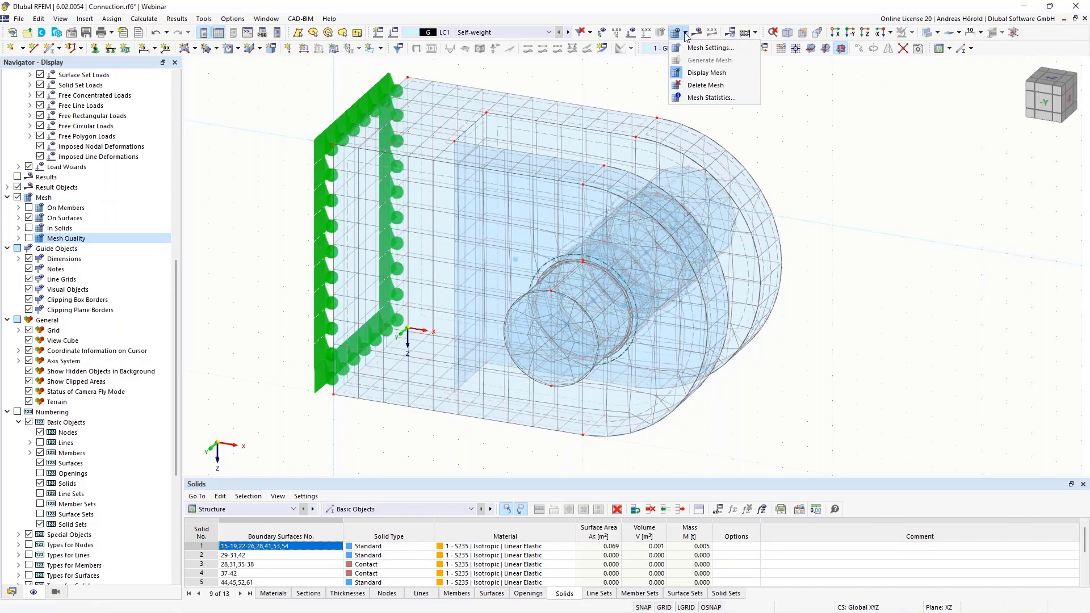
pyautogui.click(678, 74)
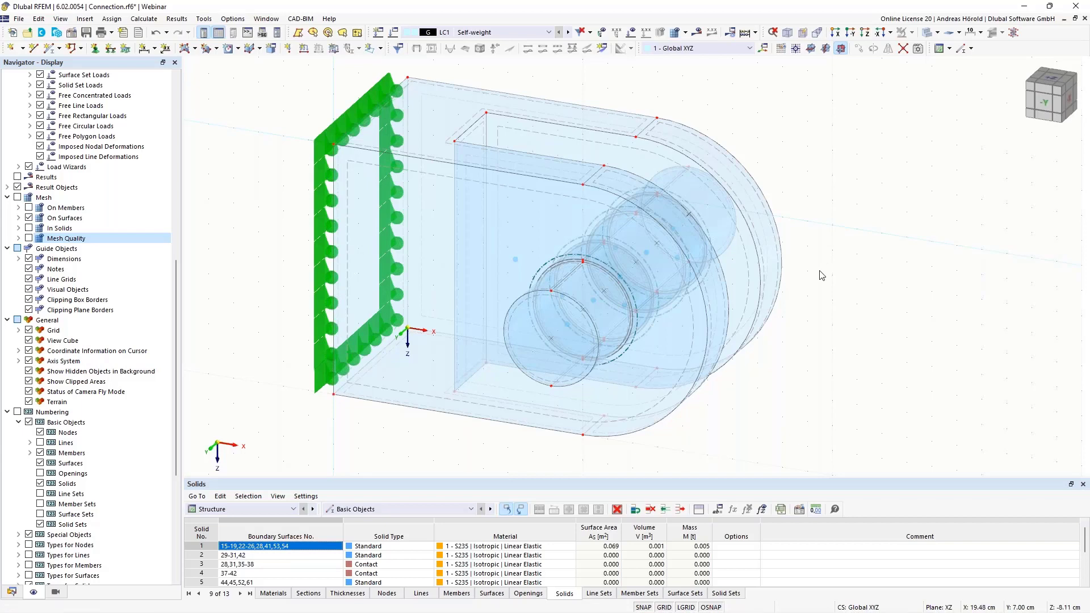
# Examine the bolt's segments and the areas where the bolt passes through both plates
pyautogui.moveTo(823, 276); pyautogui.dragTo(903, 277, button='middle')
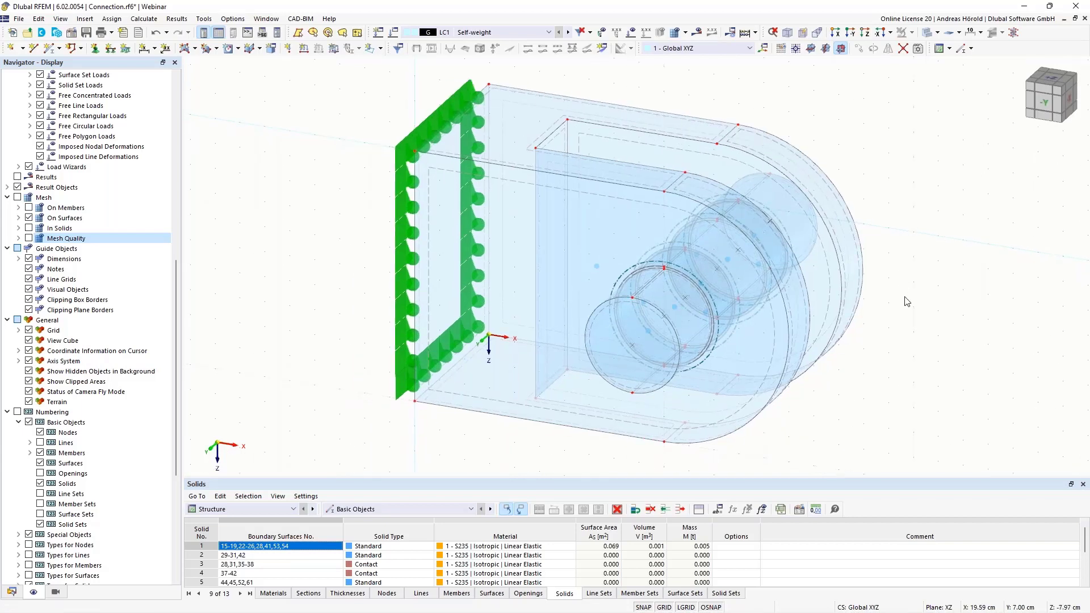
pyautogui.keyDown('ctrl'); pyautogui.moveTo(902, 292); pyautogui.dragTo(905, 316, button='middle'); pyautogui.keyUp('ctrl')
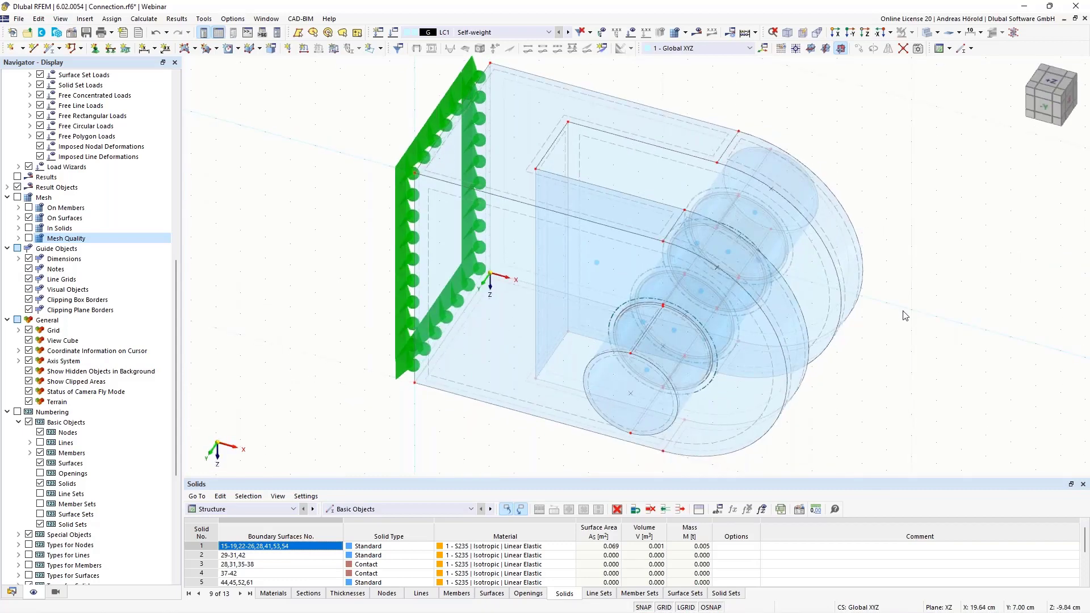
pyautogui.scroll(1, 905, 316)
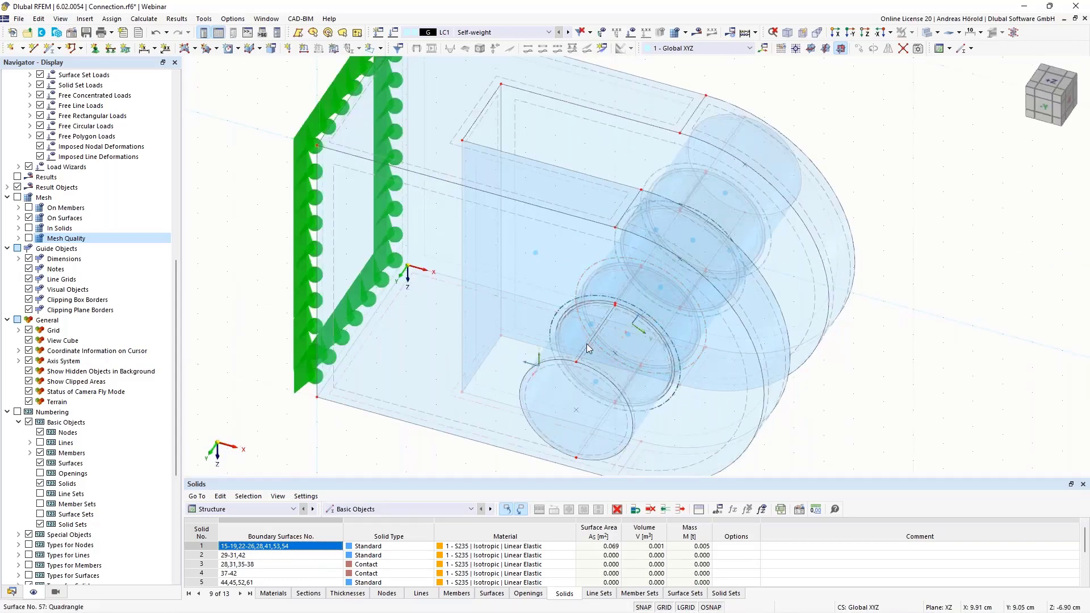
pyautogui.scroll(5, 588, 345)
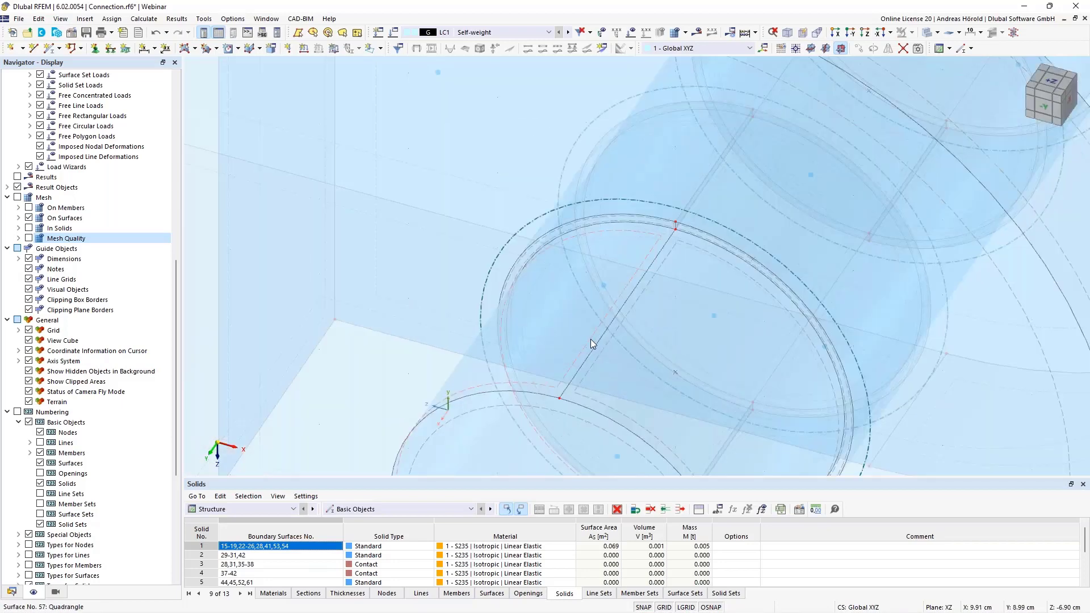
pyautogui.scroll(-5, 591, 339)
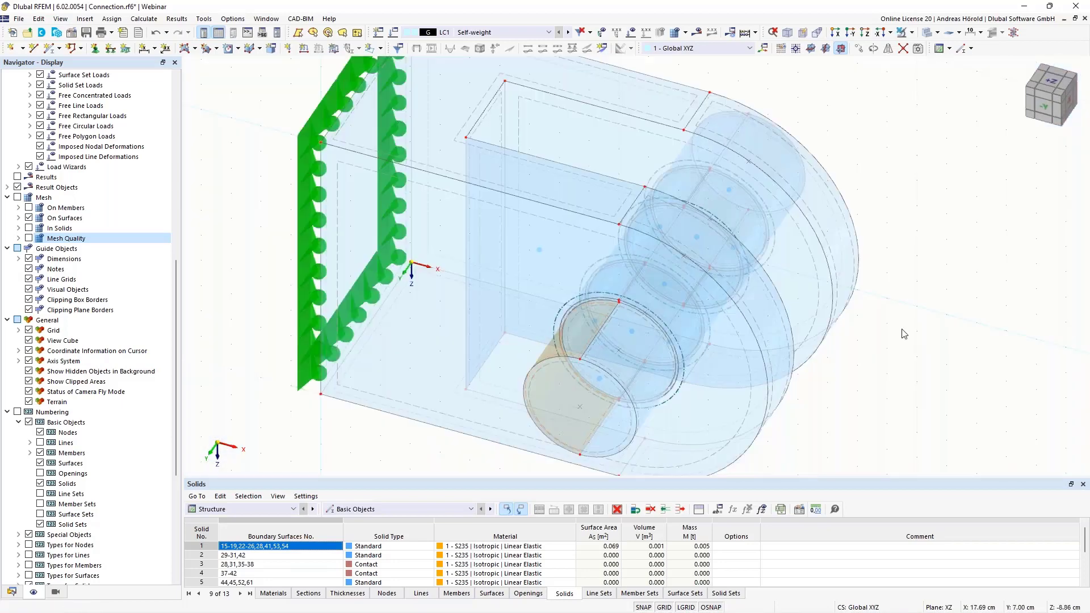
pyautogui.keyDown('ctrl'); pyautogui.moveTo(590, 338); pyautogui.dragTo(622, 284, button='middle'); pyautogui.keyUp('ctrl')
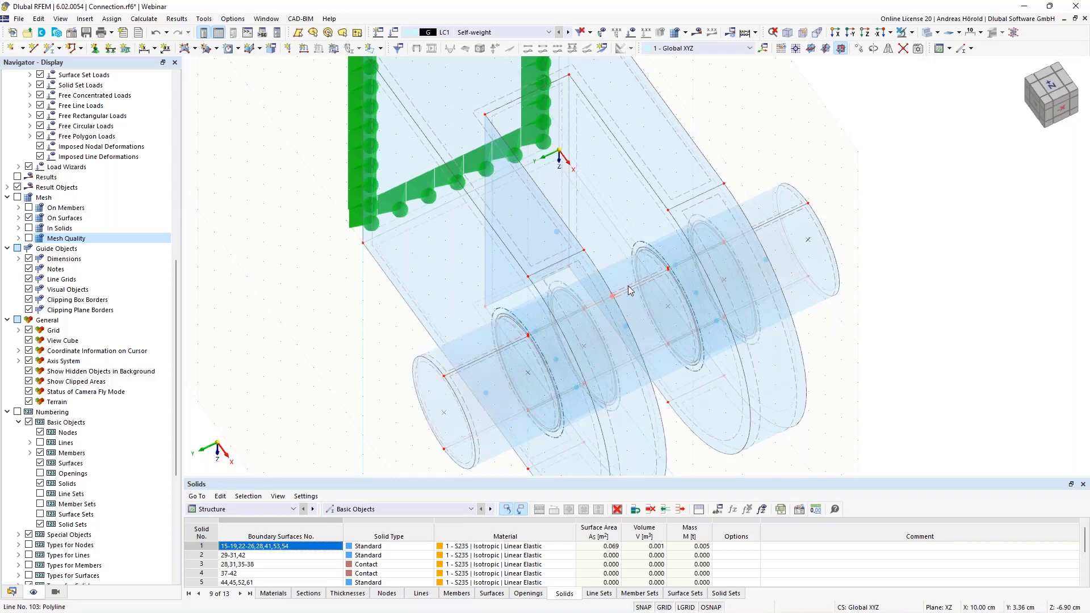
pyautogui.click(626, 282)
pyautogui.scroll(5, 622, 271)
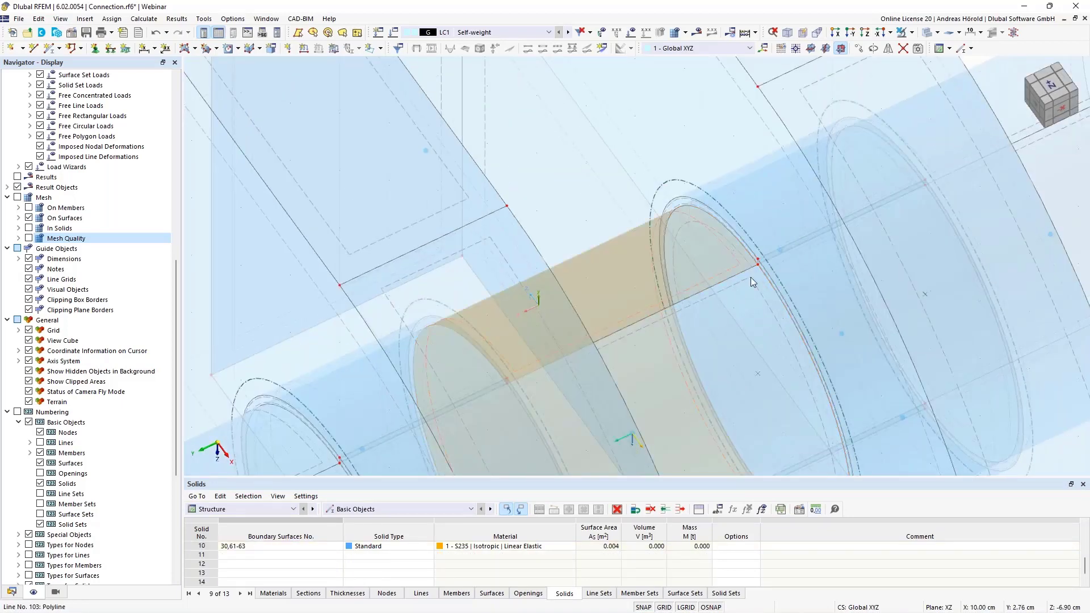
pyautogui.scroll(-5, 749, 277)
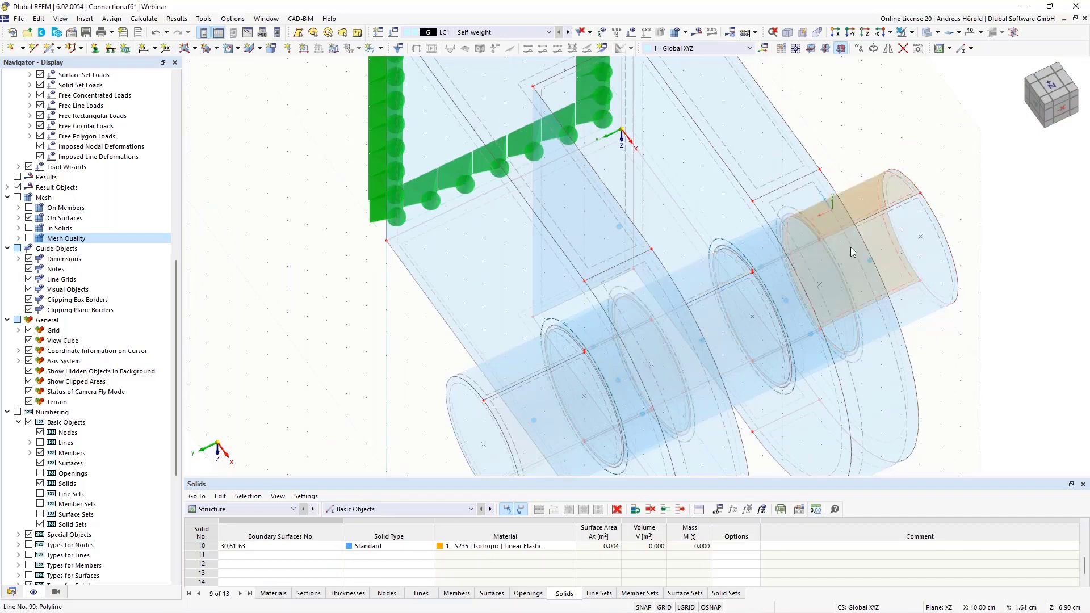
pyautogui.keyDown('ctrl'); pyautogui.moveTo(850, 247); pyautogui.dragTo(543, 365, button='middle'); pyautogui.keyUp('ctrl')
pyautogui.scroll(-3, 543, 365)
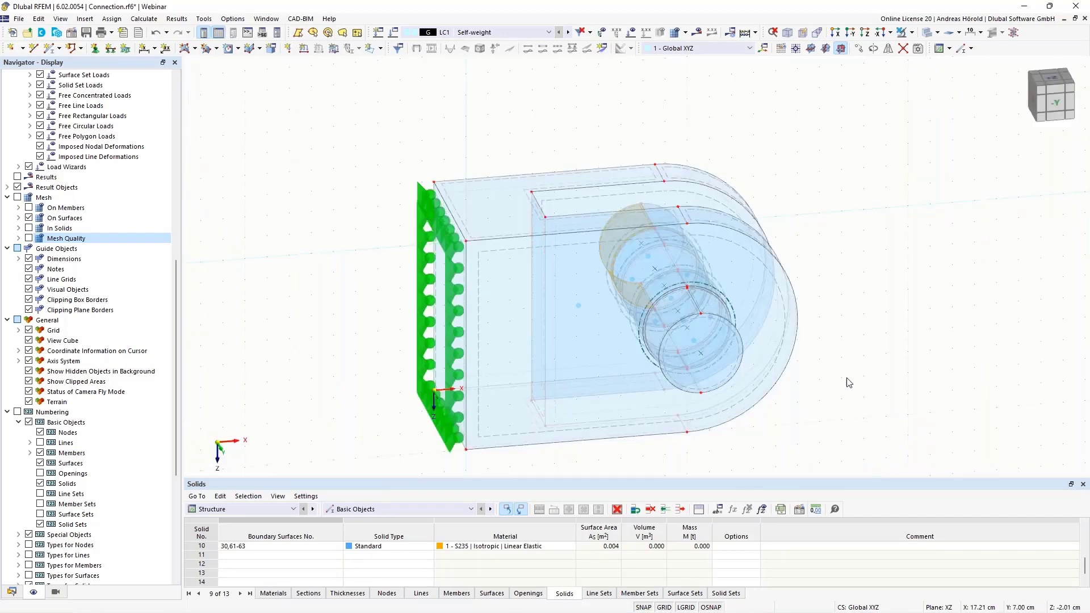
# Open surface 57 on the bolt's outer end segment, set the decimal places for areas to 6, and check its area
pyautogui.scroll(4, 846, 379)
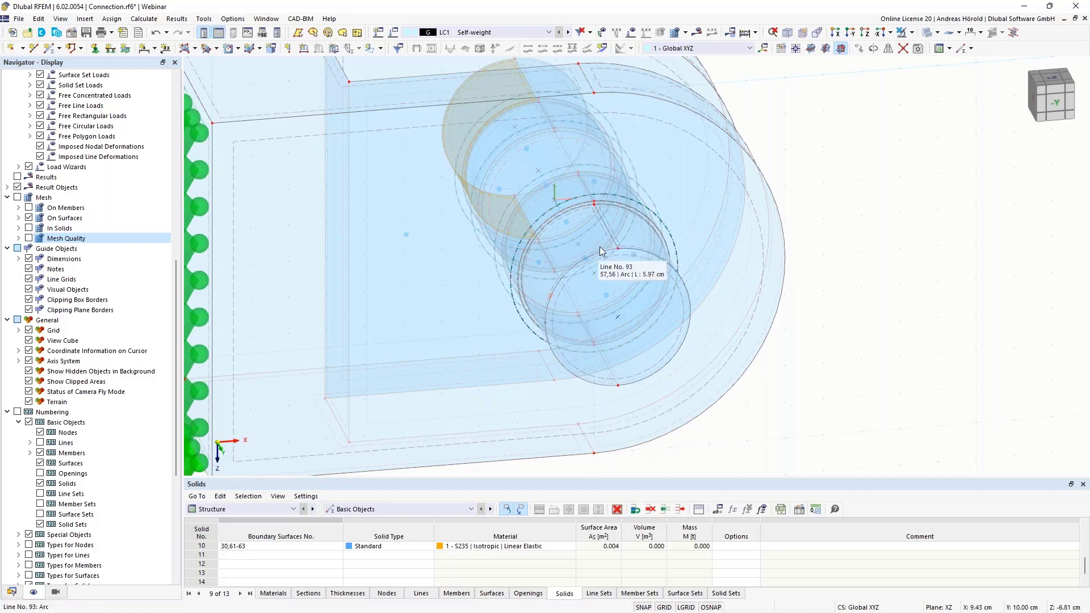
pyautogui.scroll(4, 603, 241)
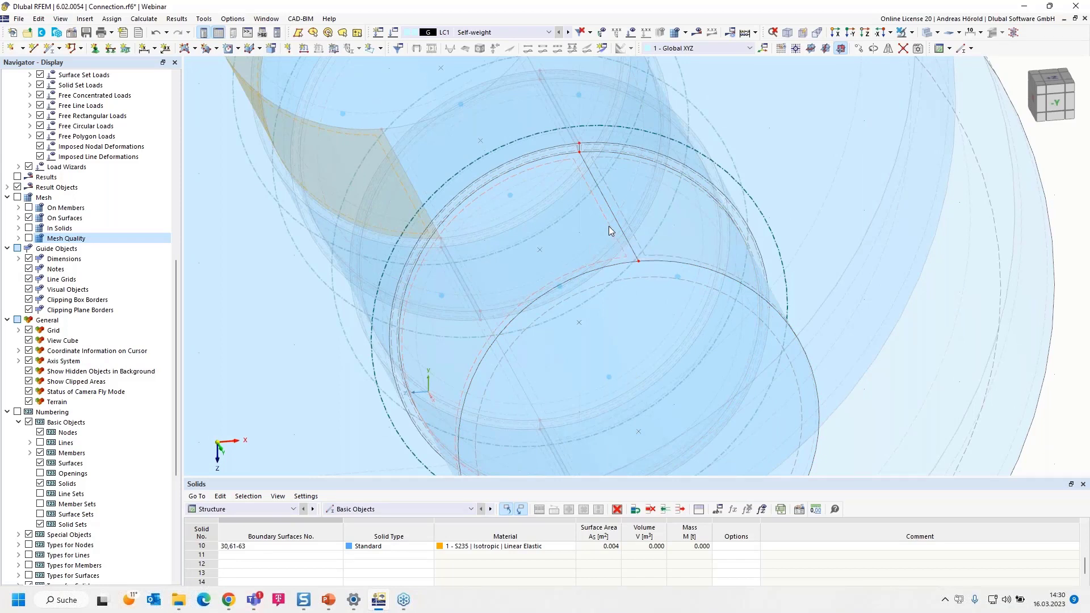
pyautogui.doubleClick(608, 227)
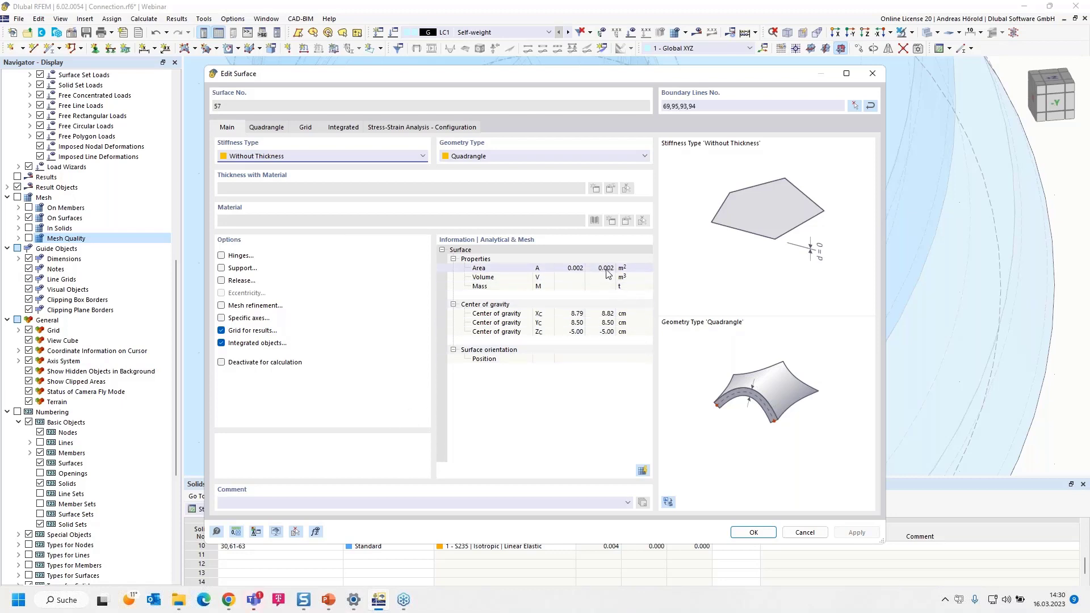
pyautogui.click(235, 532)
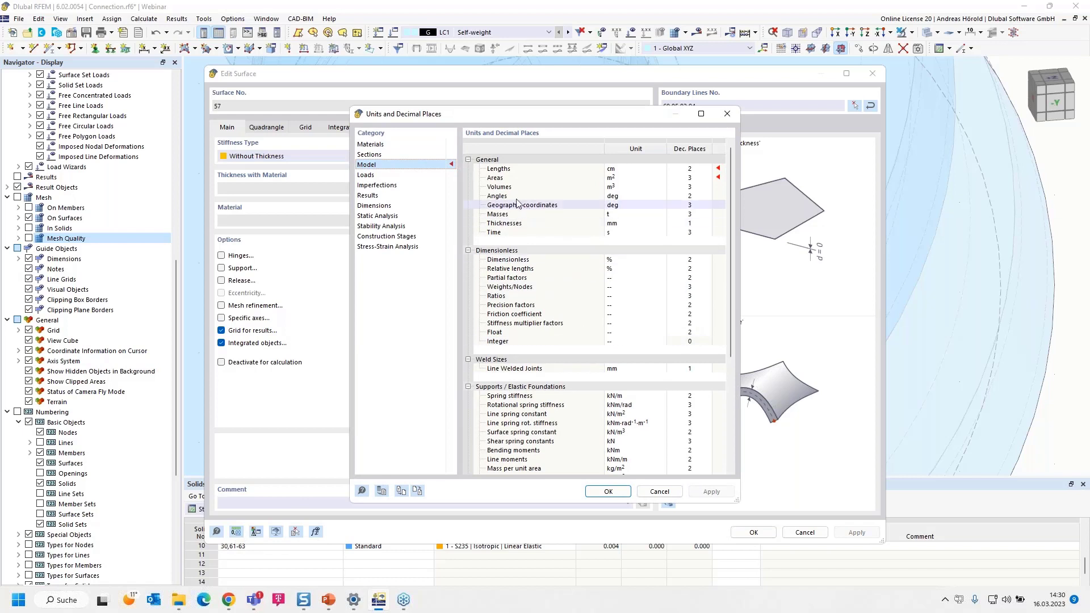
pyautogui.click(687, 178)
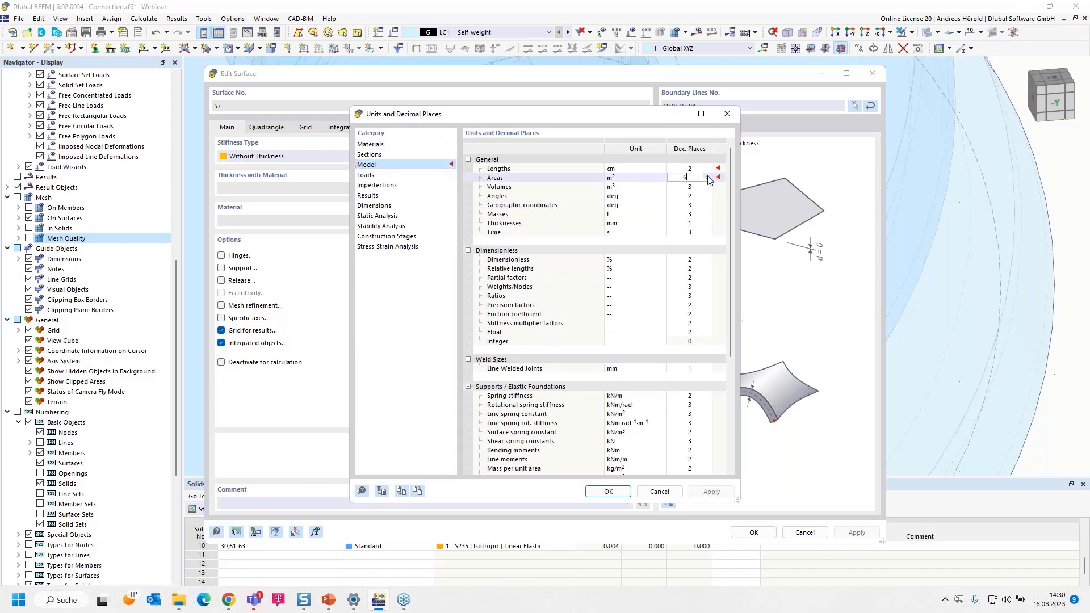
pyautogui.click(607, 492)
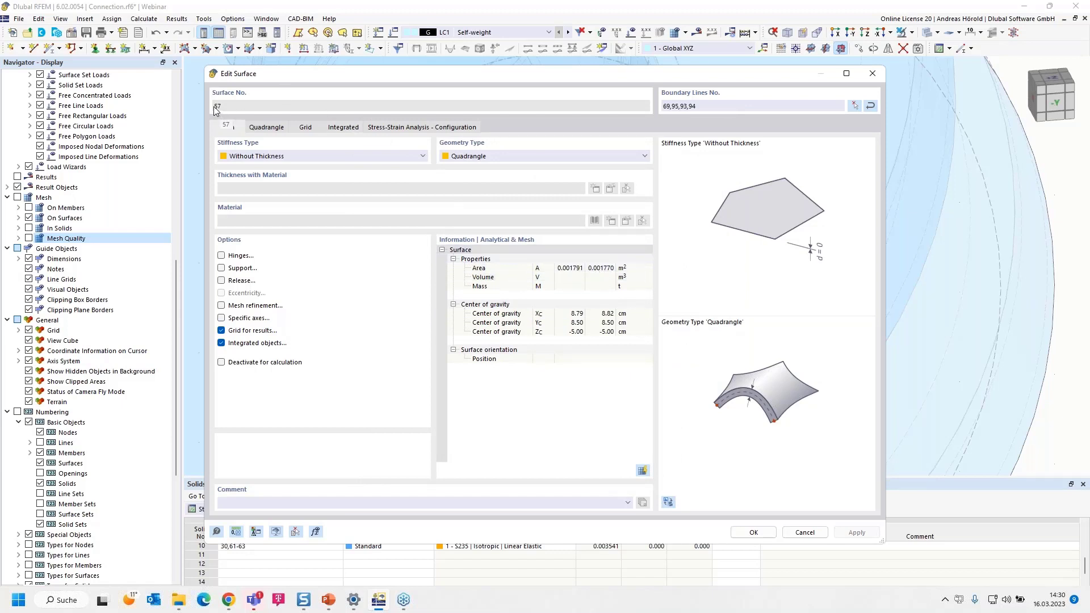
pyautogui.click(753, 533)
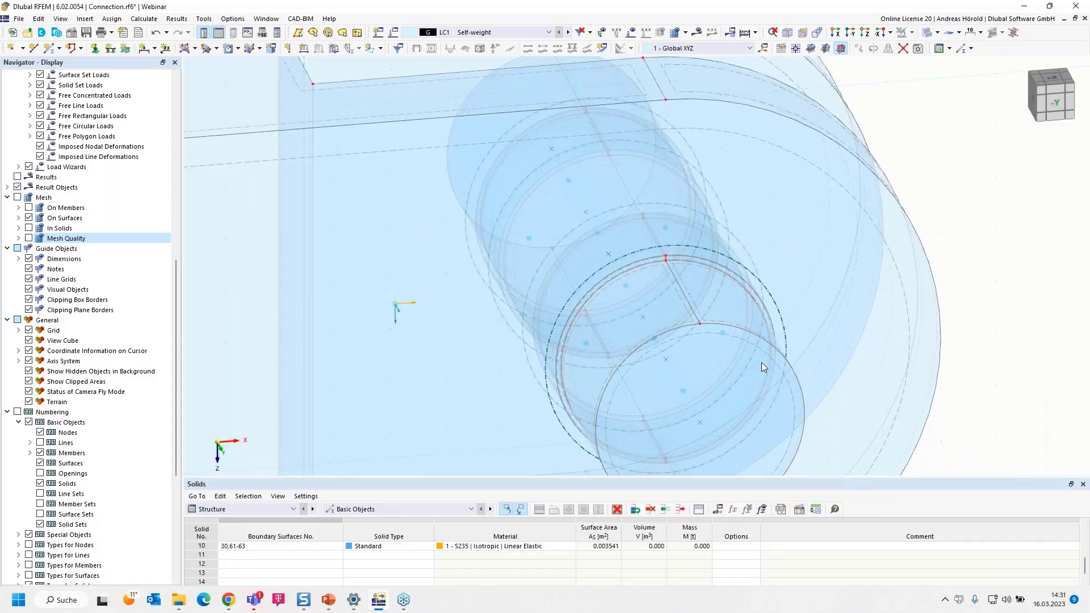
# Start a new uniform surface force load in the global XA direction with a magnitude of 45/0.00177 kN/m²
pyautogui.scroll(-2, 332, 116)
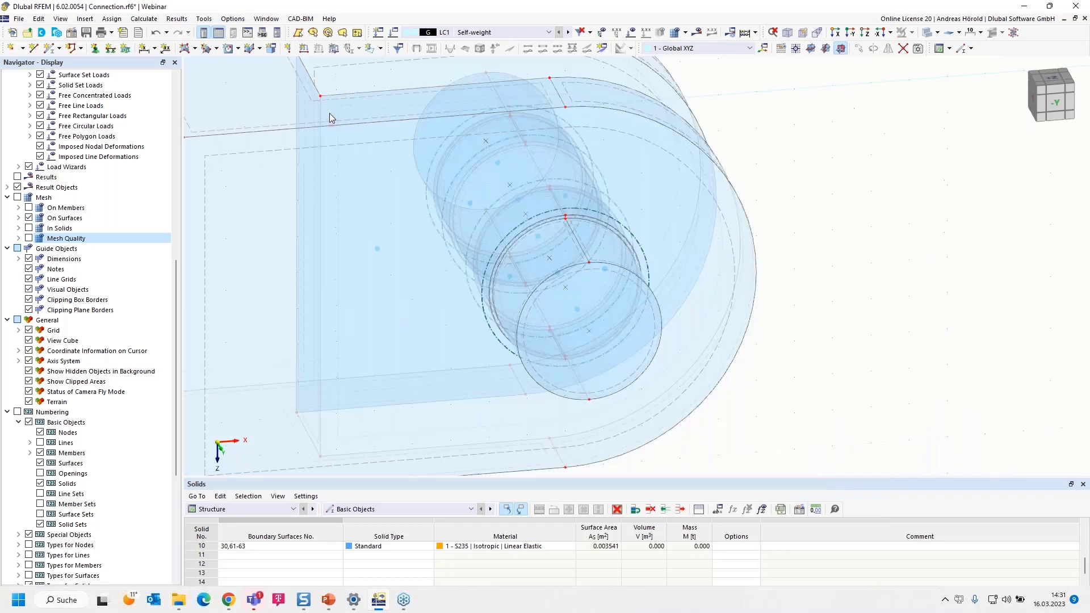
pyautogui.click(333, 49)
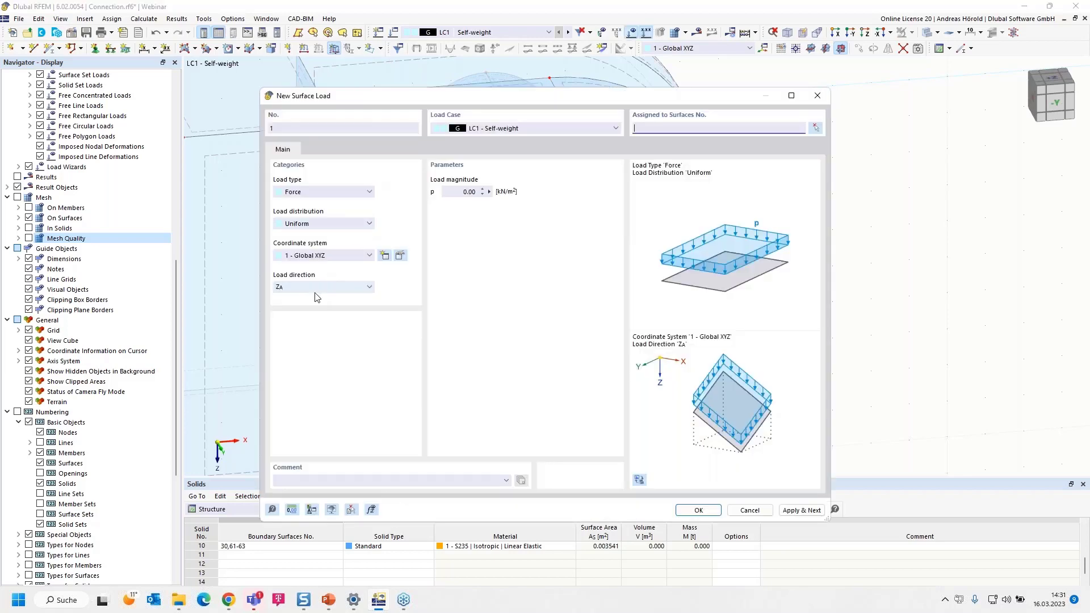
pyautogui.click(318, 287)
pyautogui.click(319, 296)
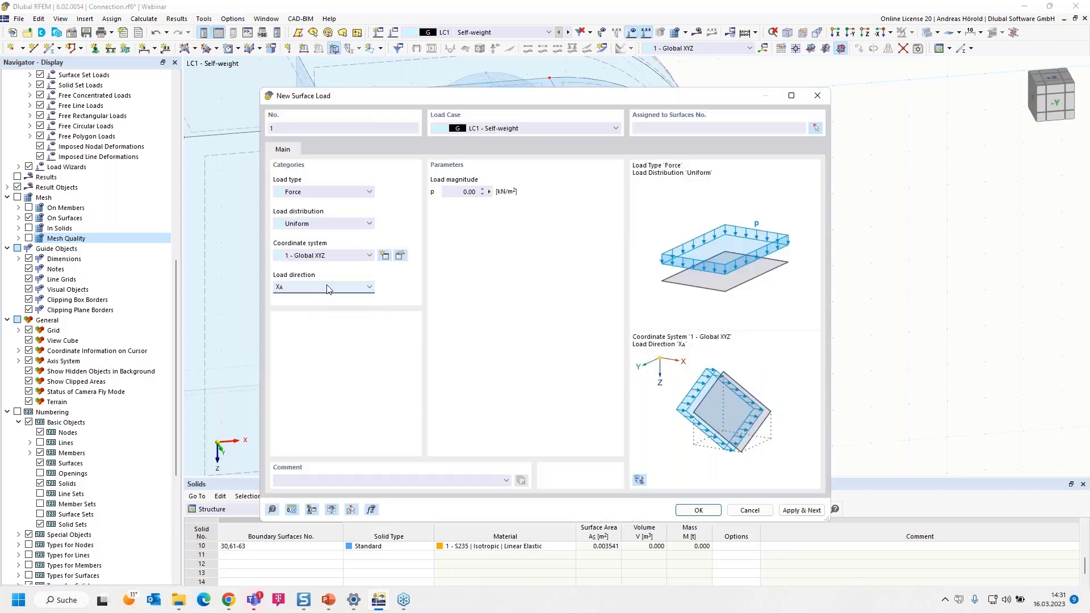
pyautogui.click(458, 193)
pyautogui.write('4')
pyautogui.write('5/0,00177')
pyautogui.click(492, 233)
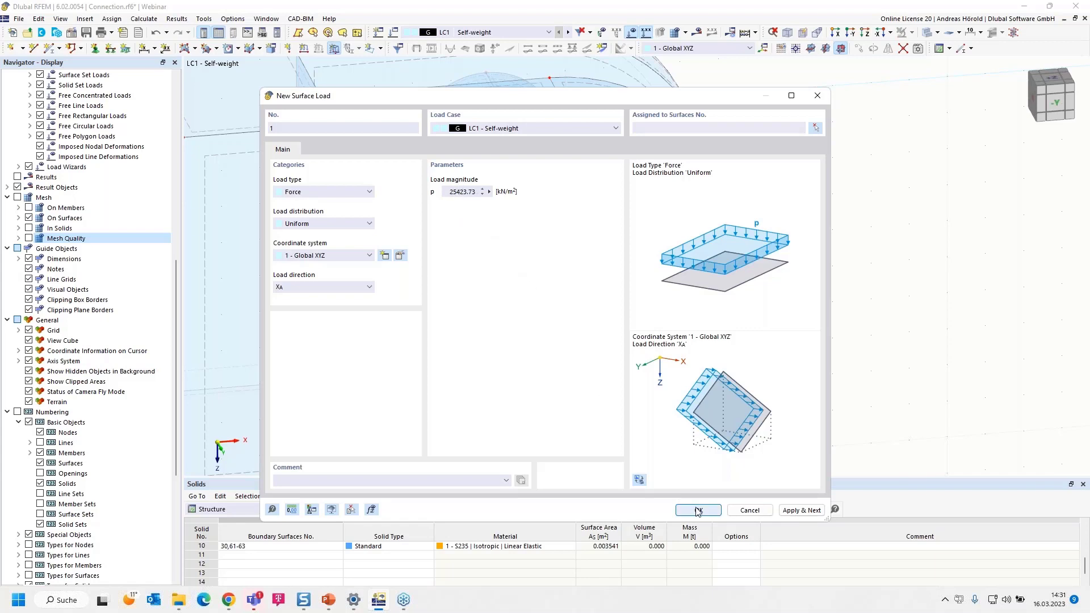
# Assign the surface load to the bolt's exposed surfaces 57, 60 and 63 and create it
pyautogui.click(815, 127)
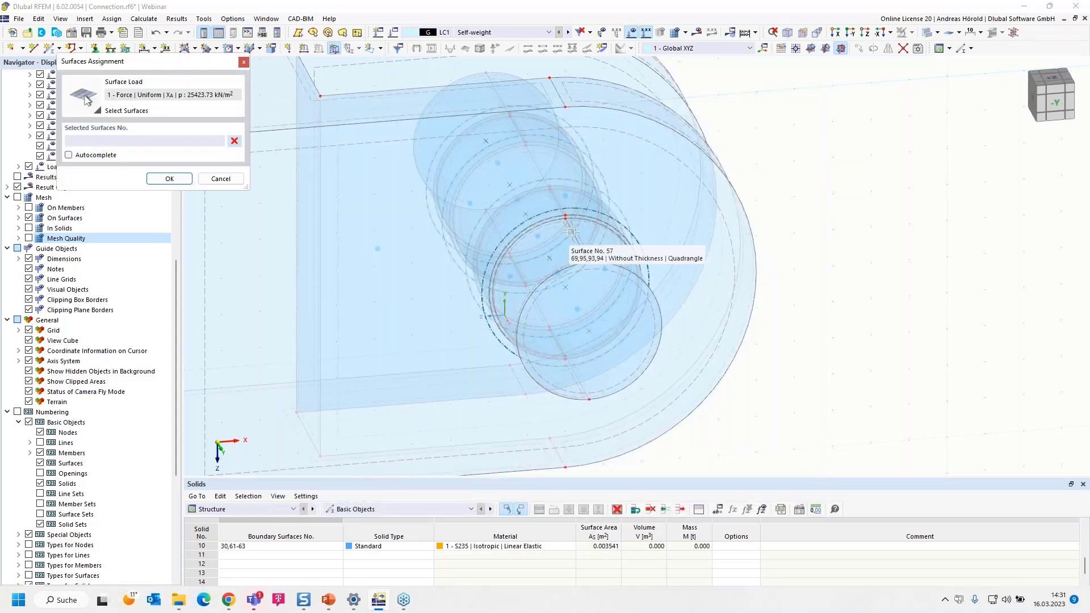
pyautogui.click(572, 232)
pyautogui.keyDown('ctrl'); pyautogui.moveTo(924, 313); pyautogui.dragTo(740, 371, button='middle'); pyautogui.keyUp('ctrl')
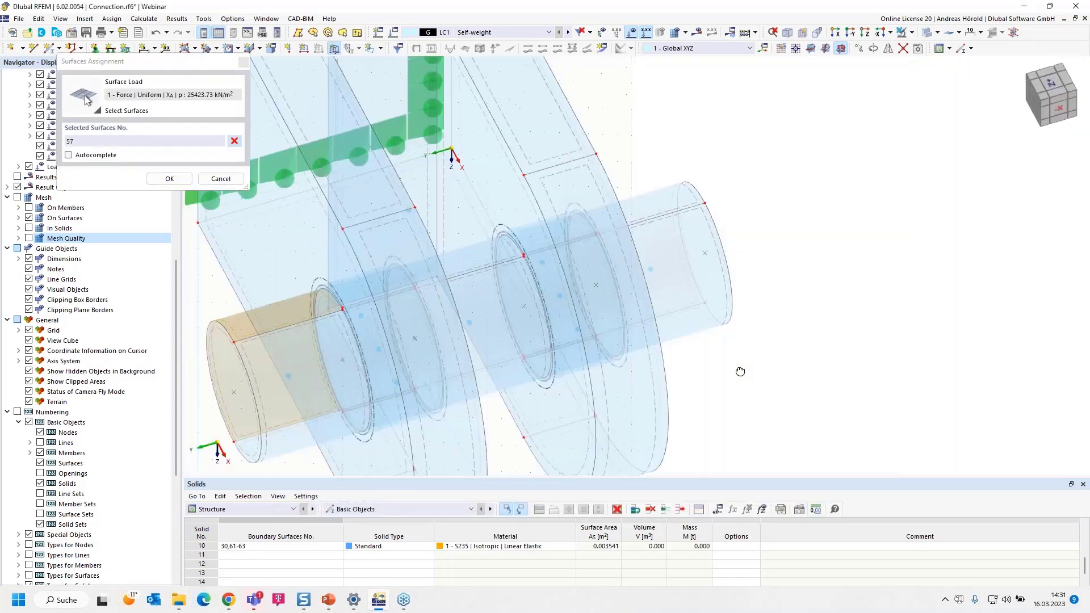
pyautogui.scroll(4, 557, 299)
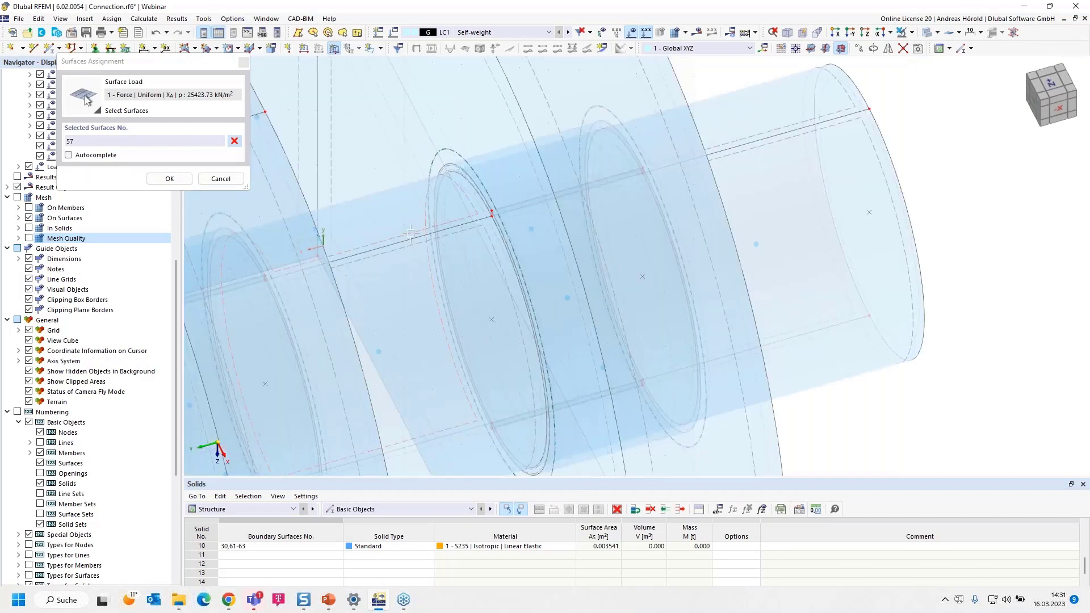
pyautogui.click(410, 233)
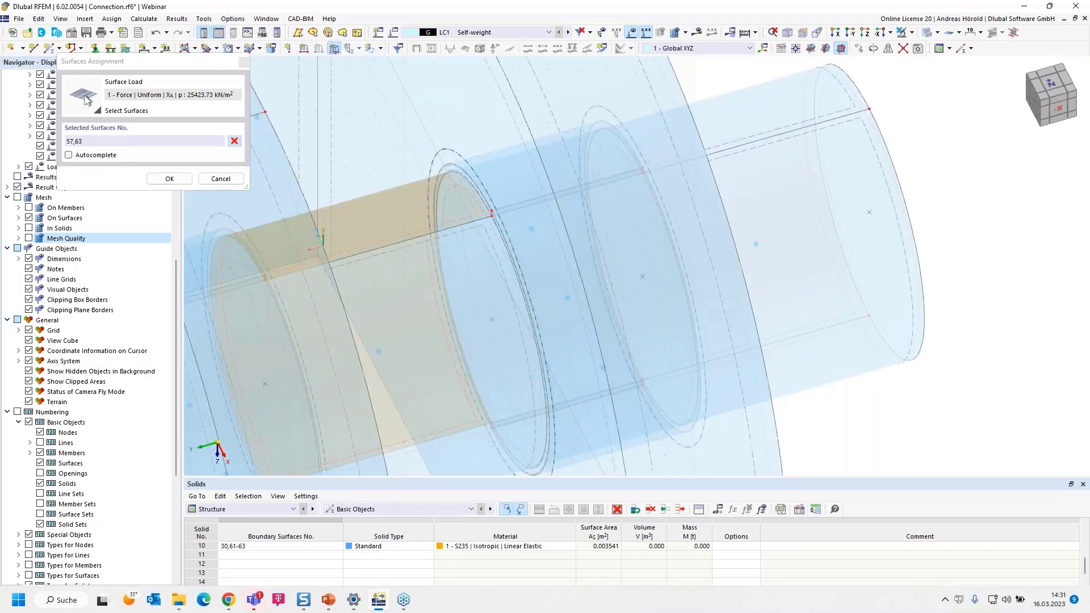
pyautogui.click(800, 133)
pyautogui.scroll(-5, 751, 257)
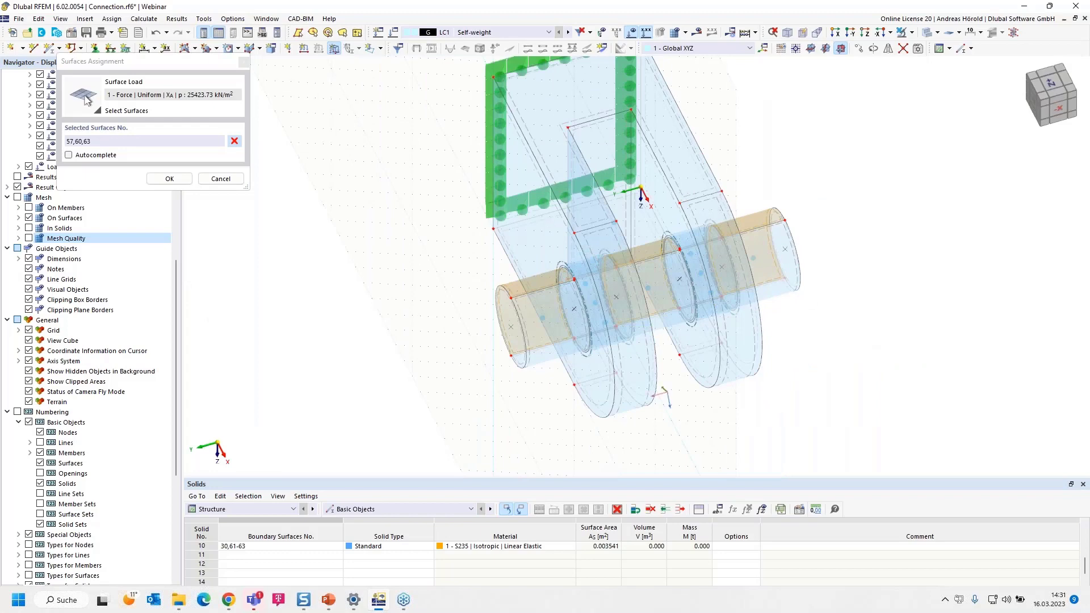
pyautogui.keyDown('ctrl'); pyautogui.moveTo(471, 392); pyautogui.dragTo(606, 344, button='middle'); pyautogui.keyUp('ctrl')
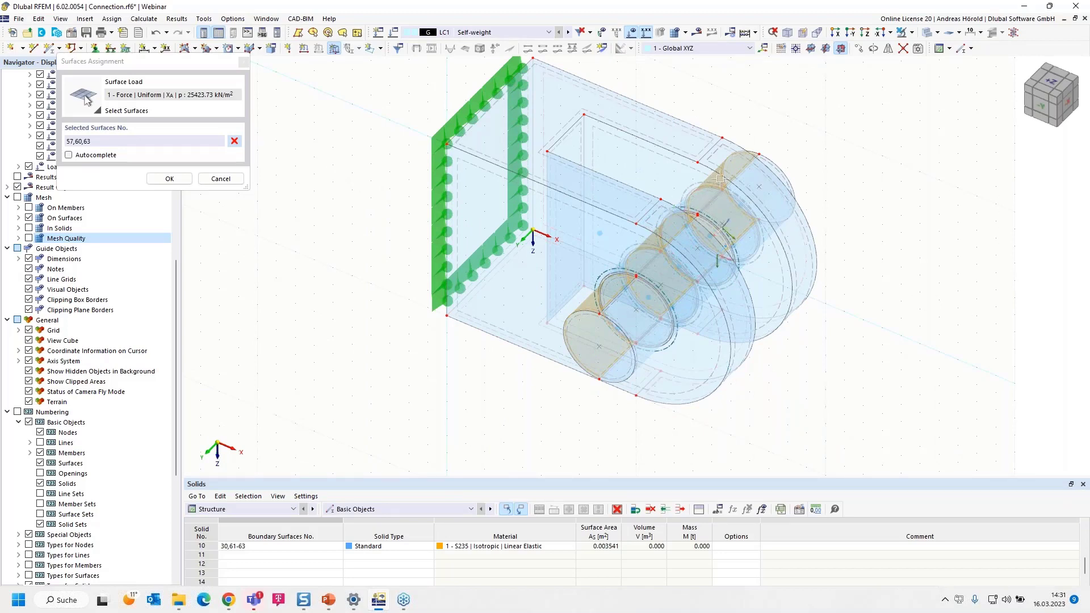
pyautogui.scroll(1, 758, 165)
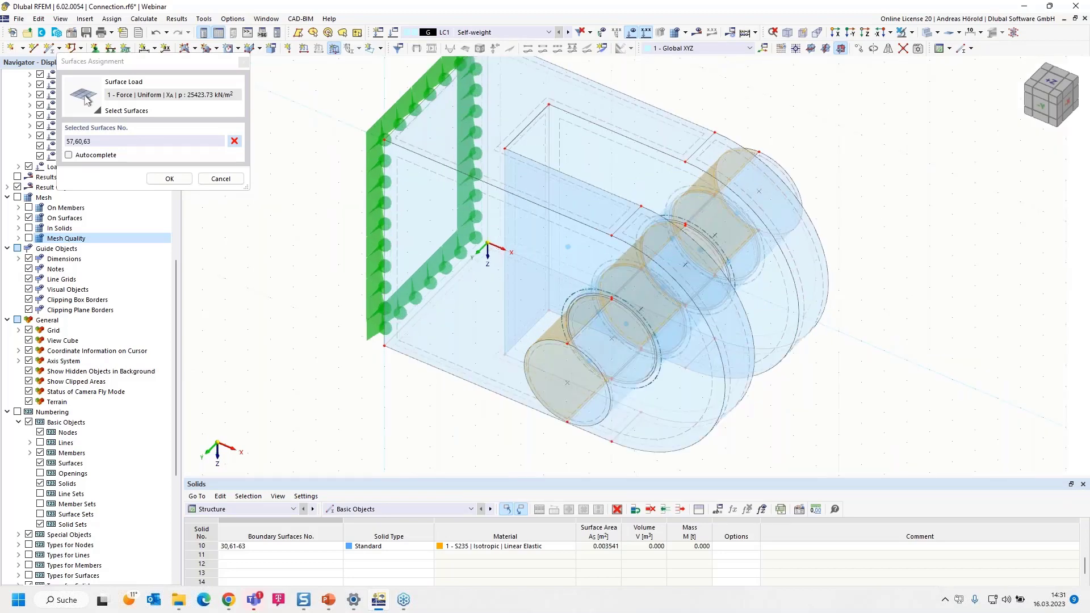
pyautogui.click(169, 179)
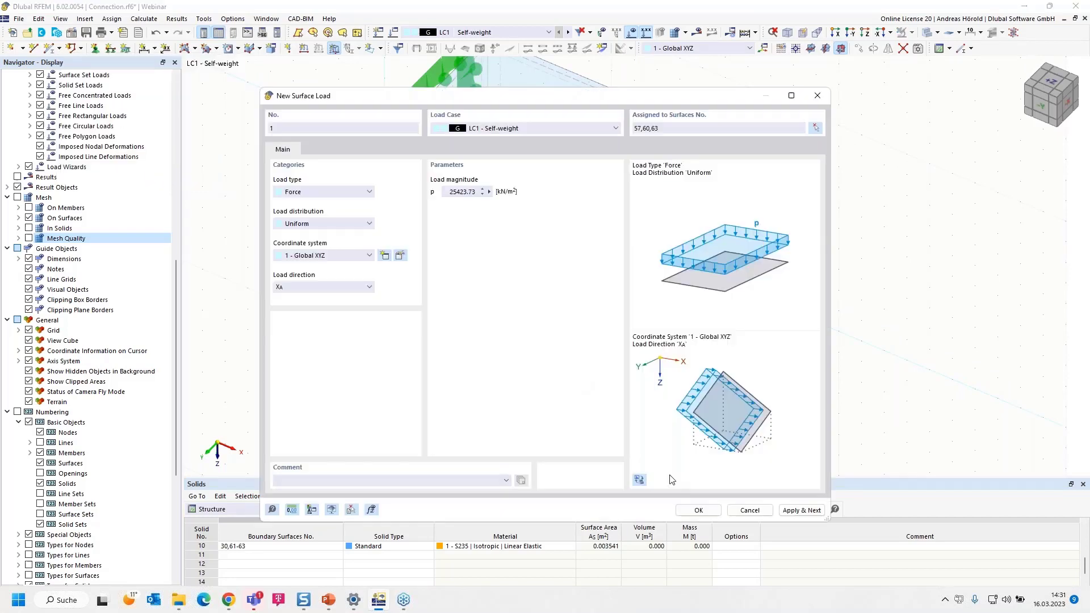
pyautogui.click(694, 513)
# Reduce the display scale of the surface load to bring its arrows close to the bolt, and inspect the loaded model
pyautogui.scroll(-5, 508, 420)
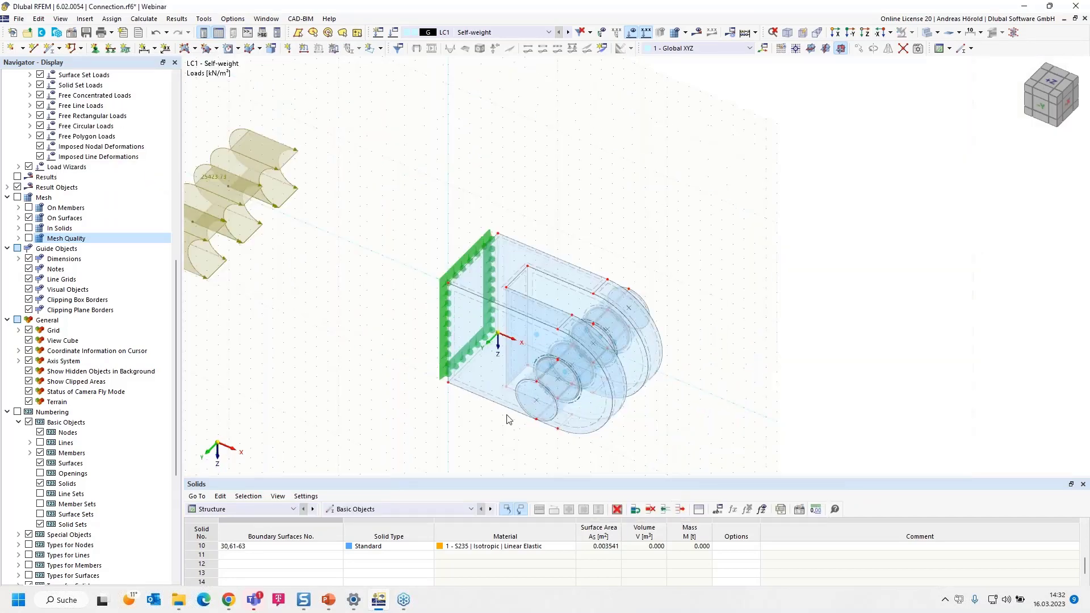
pyautogui.moveTo(509, 420); pyautogui.dragTo(549, 372, button='middle')
pyautogui.scroll(-1, 549, 372)
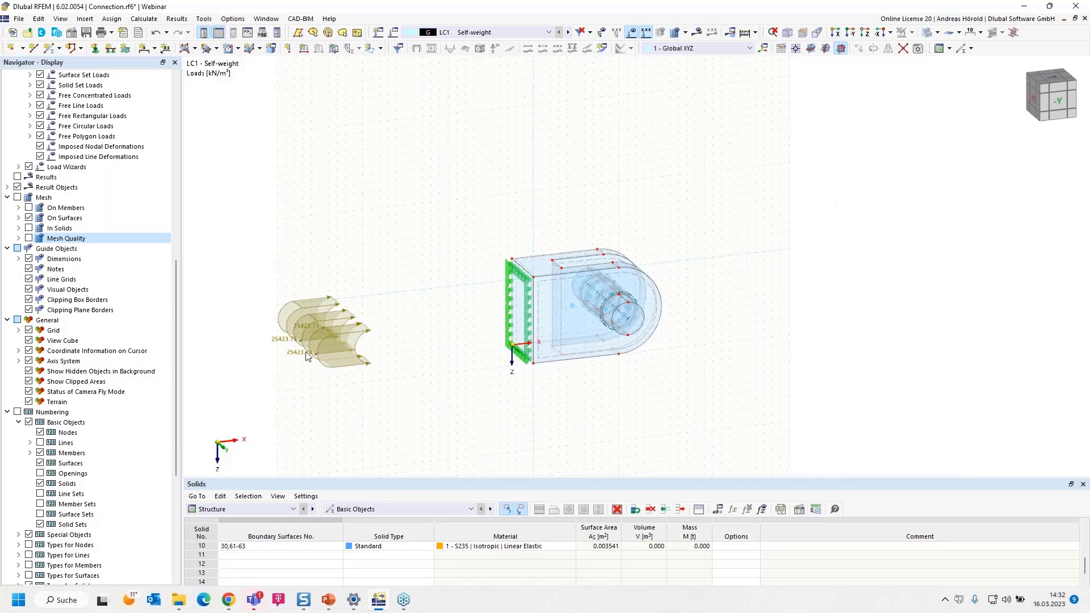
pyautogui.rightClick(319, 330)
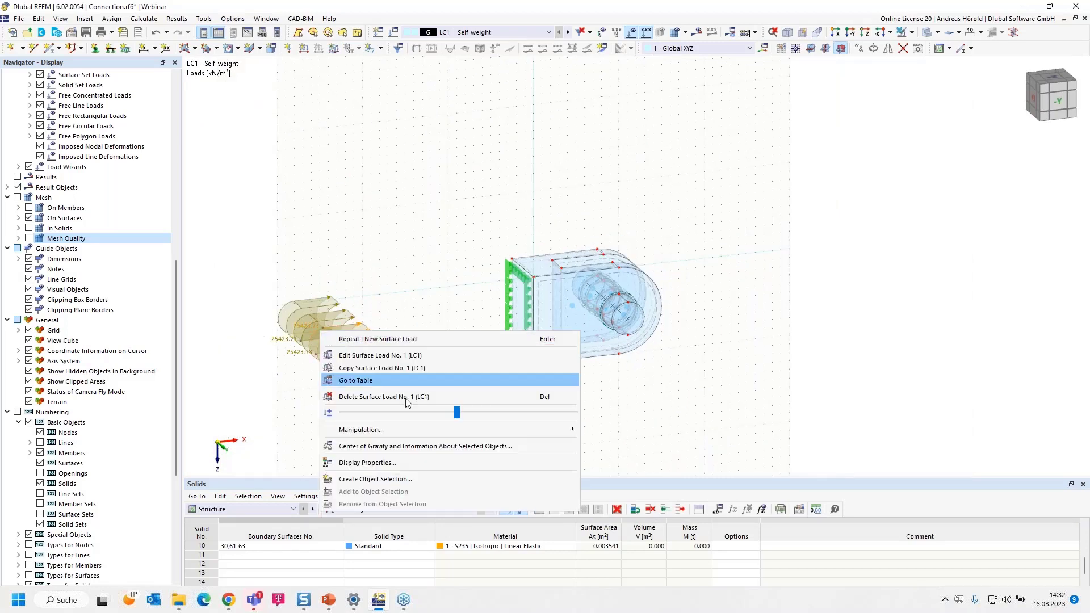
pyautogui.moveTo(459, 413); pyautogui.dragTo(353, 411)
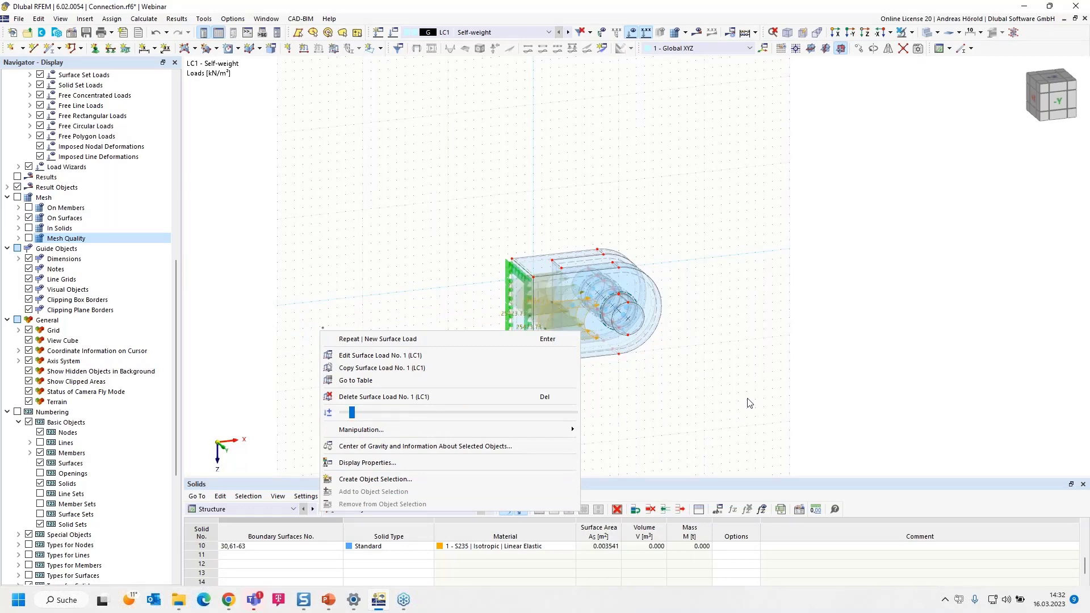
pyautogui.click(682, 398)
pyautogui.scroll(10, 661, 389)
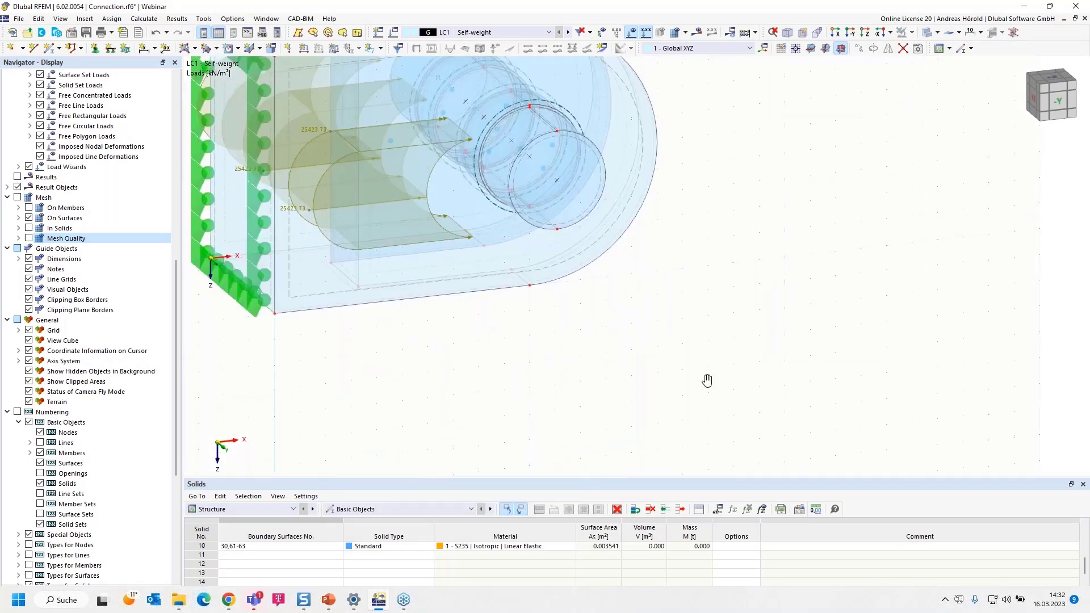
pyautogui.keyDown('ctrl'); pyautogui.moveTo(662, 389); pyautogui.dragTo(798, 449, button='middle'); pyautogui.keyUp('ctrl')
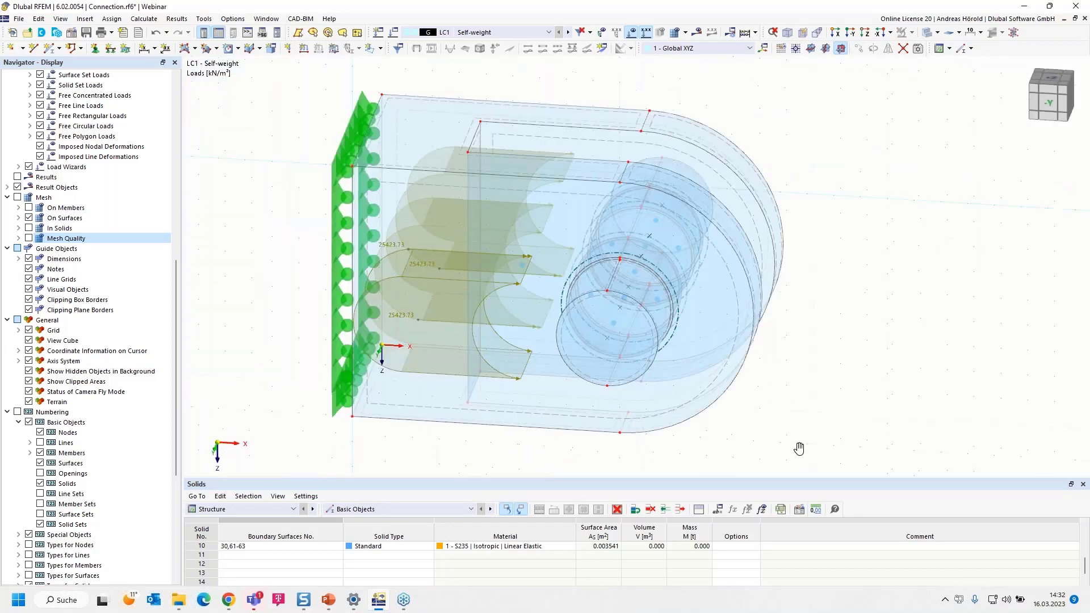
pyautogui.scroll(-4, 28, 561)
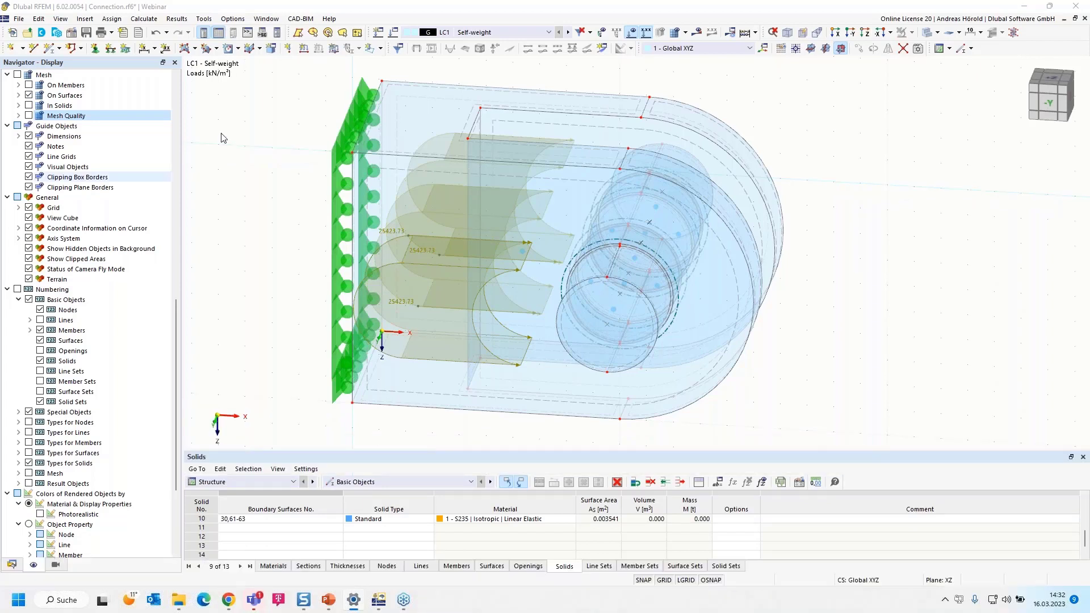
# Find surface load 1 under load case LC1 in the model data and open it for editing
pyautogui.click(12, 565)
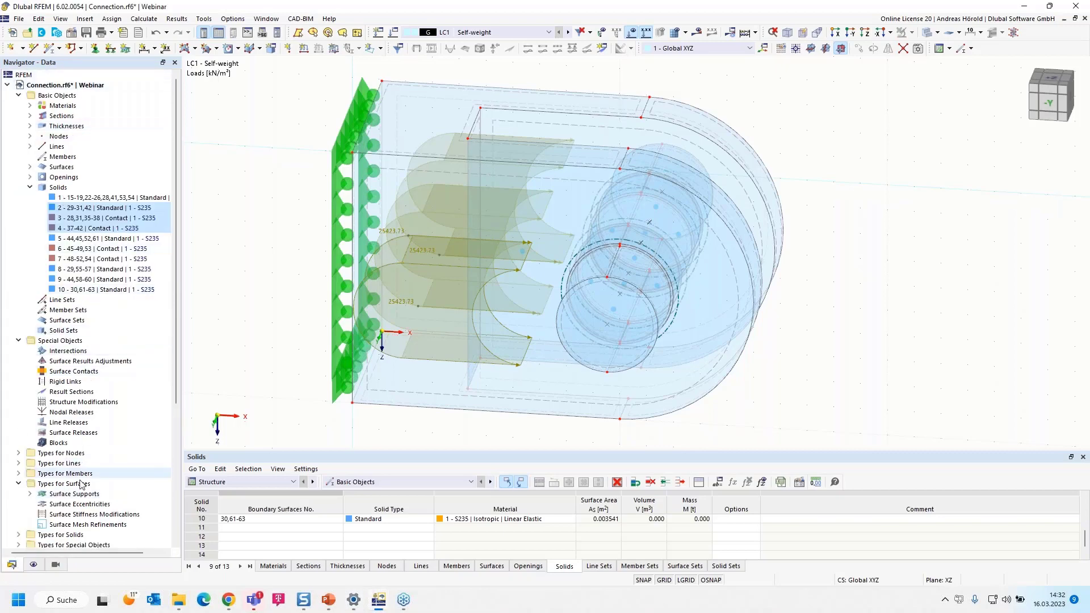
pyautogui.scroll(-6, 69, 461)
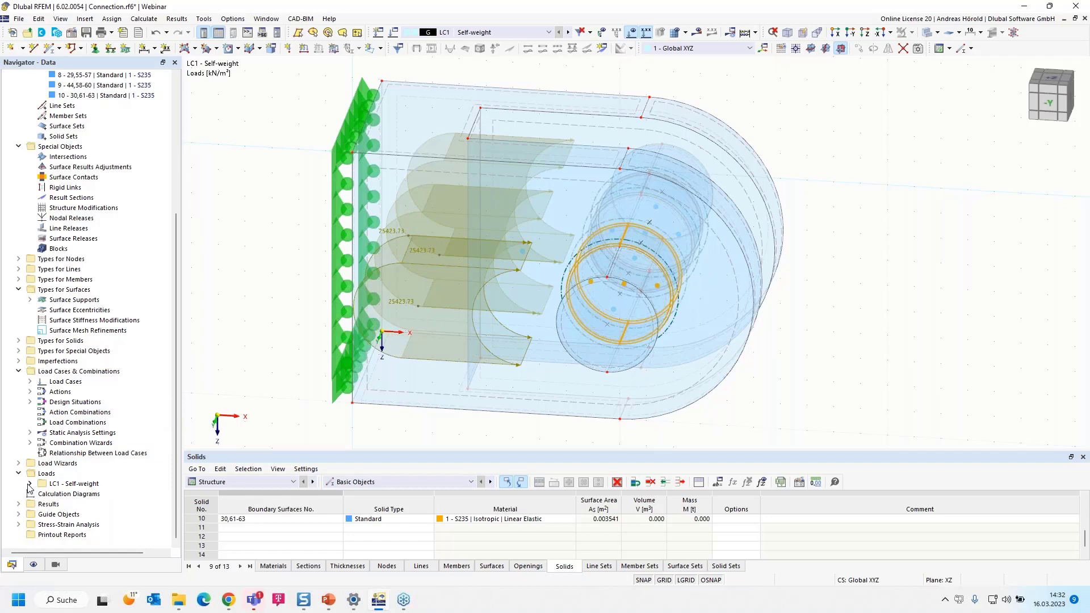
pyautogui.click(30, 484)
pyautogui.scroll(-2, 31, 488)
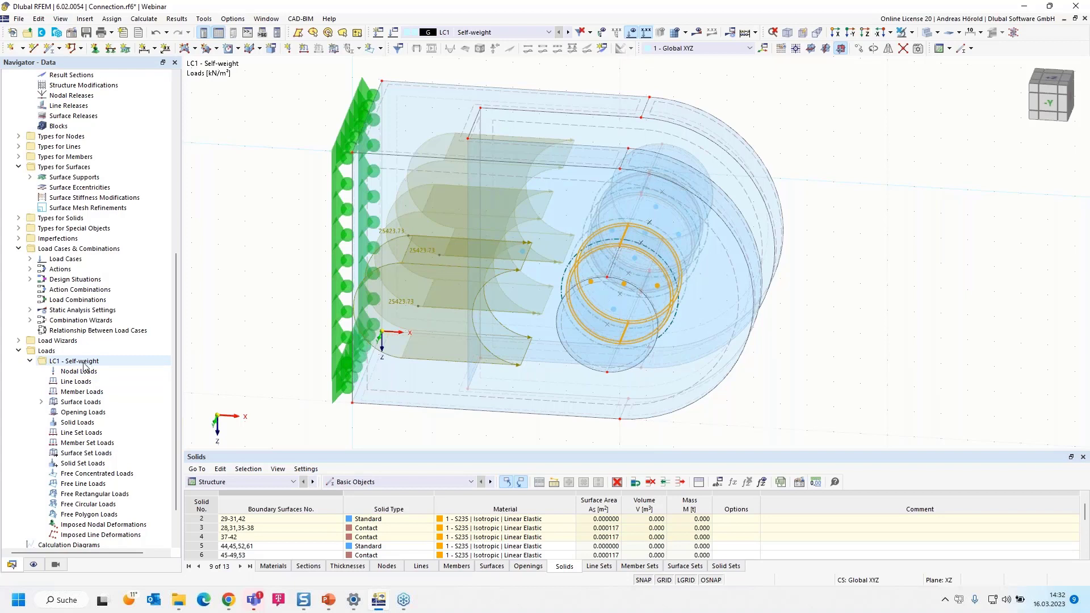
pyautogui.click(40, 403)
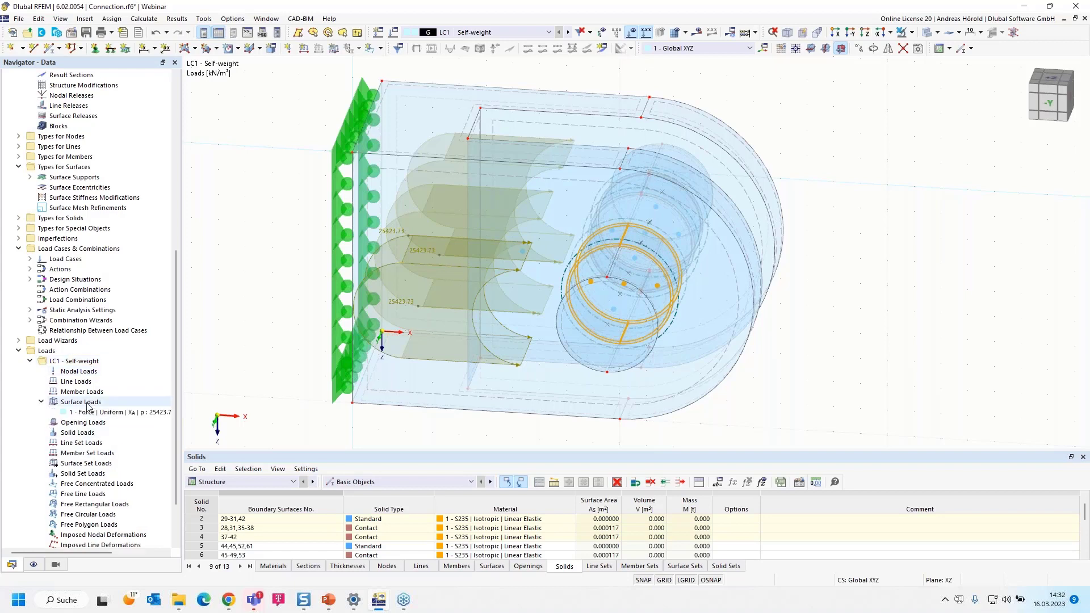
pyautogui.doubleClick(123, 414)
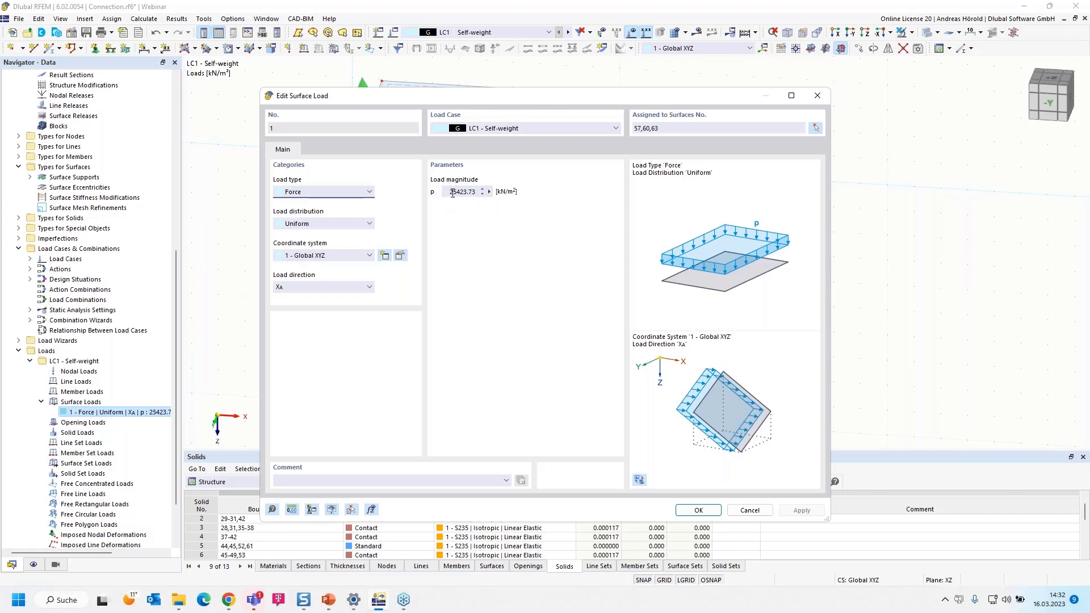
# Open the formula editor for the load magnitude p and begin the formula with 45000/
pyautogui.click(488, 192)
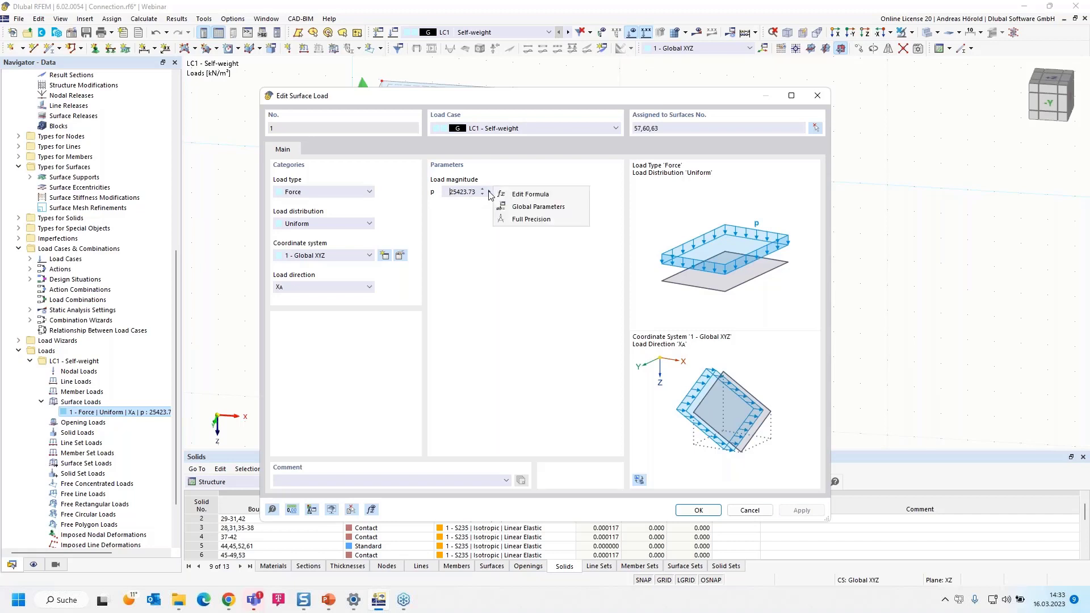
pyautogui.click(537, 196)
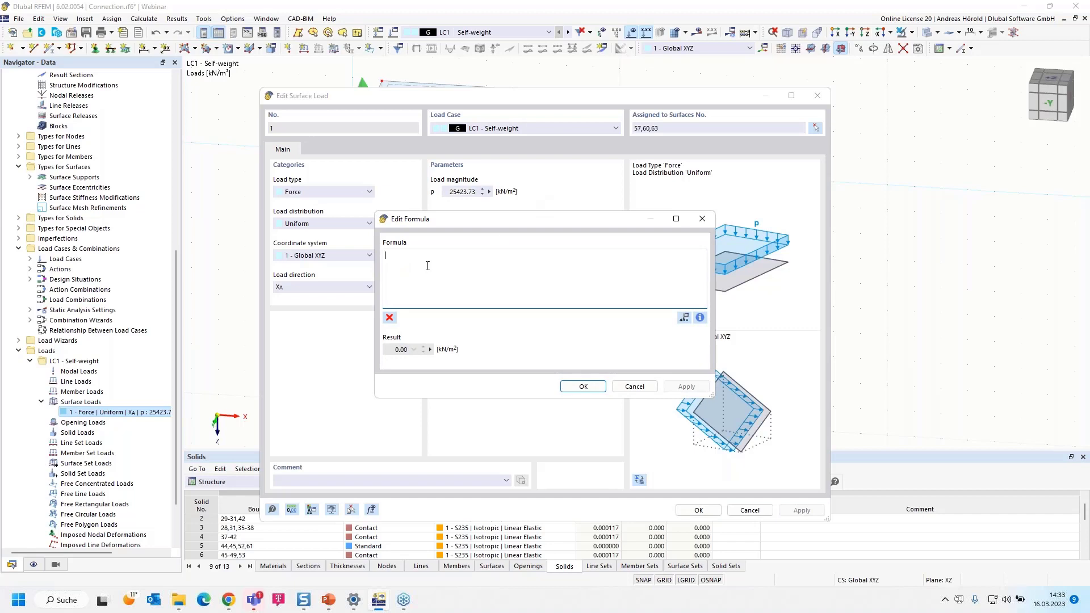
pyautogui.write('45')
pyautogui.write('000/')
# Insert the area property of surfaces from the object properties after 45000/ in the load formula
pyautogui.click(700, 318)
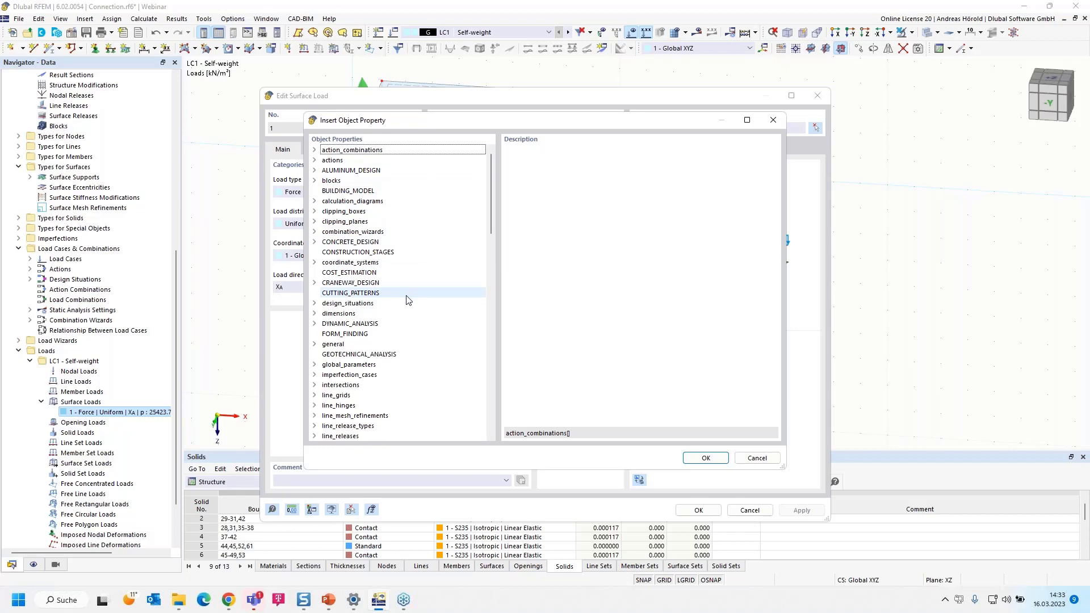
pyautogui.press('s')
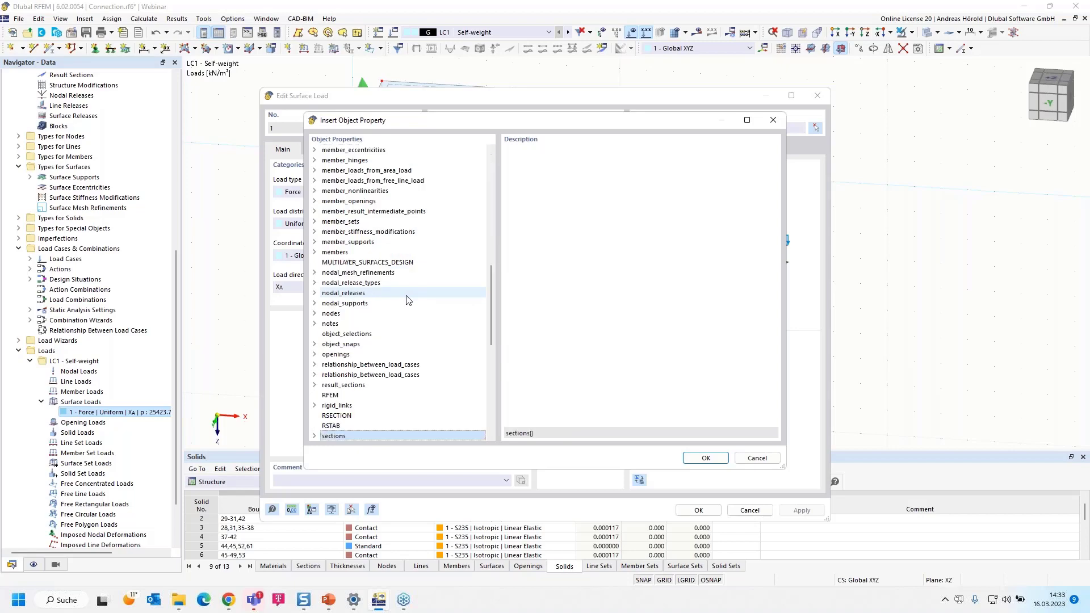
pyautogui.scroll(-5, 406, 303)
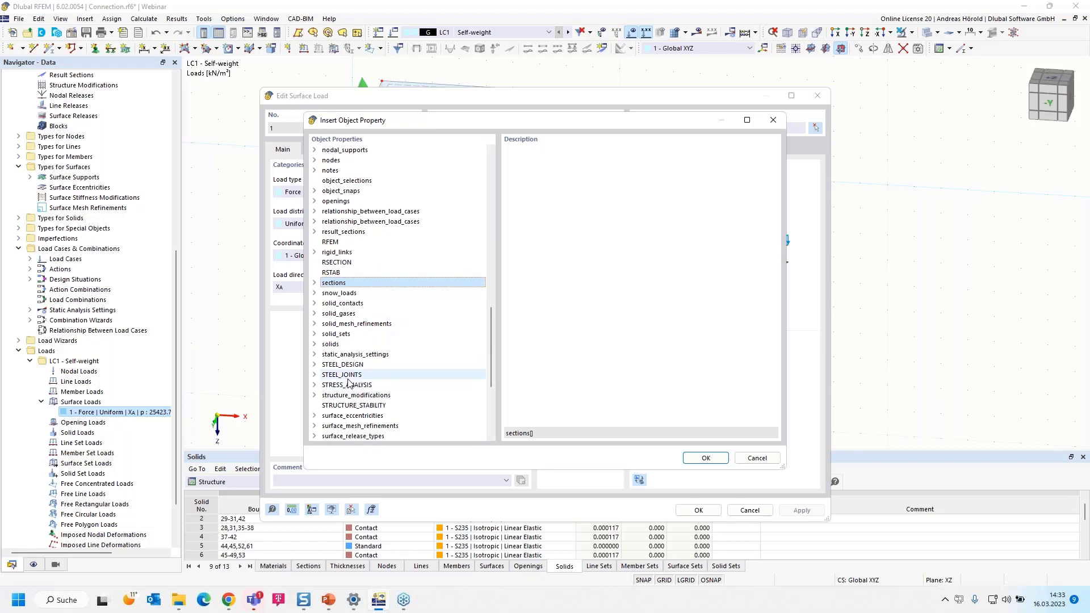
pyautogui.scroll(-5, 348, 379)
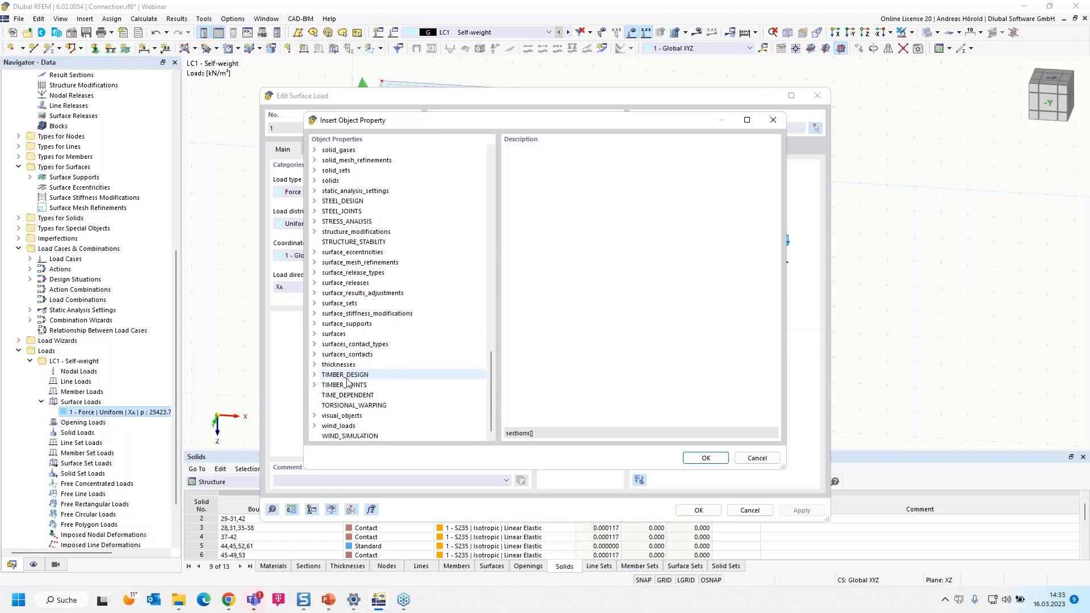
pyautogui.click(315, 334)
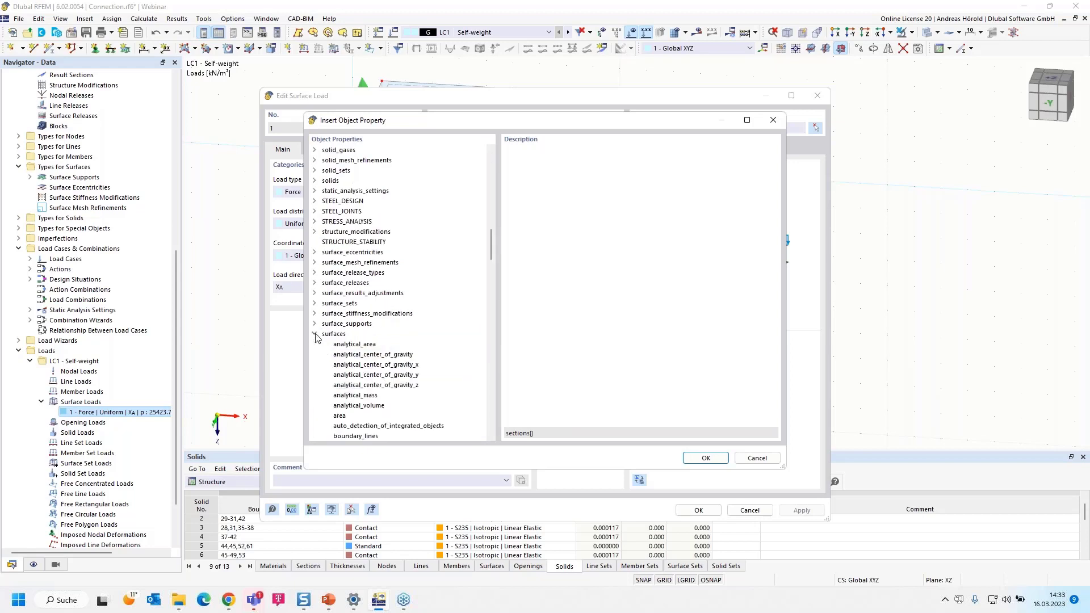
pyautogui.click(344, 417)
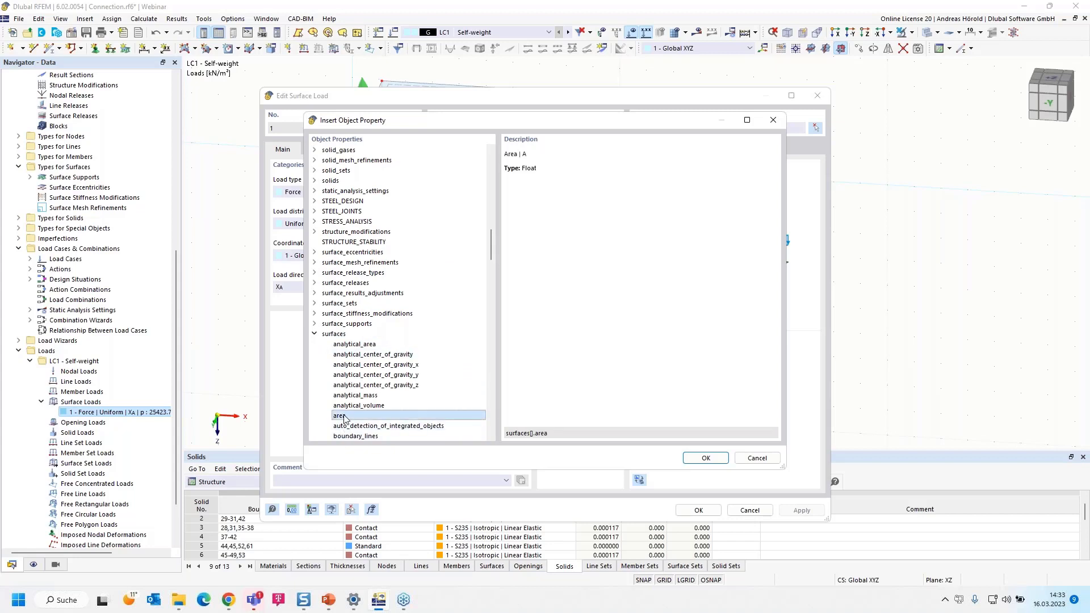
pyautogui.click(706, 457)
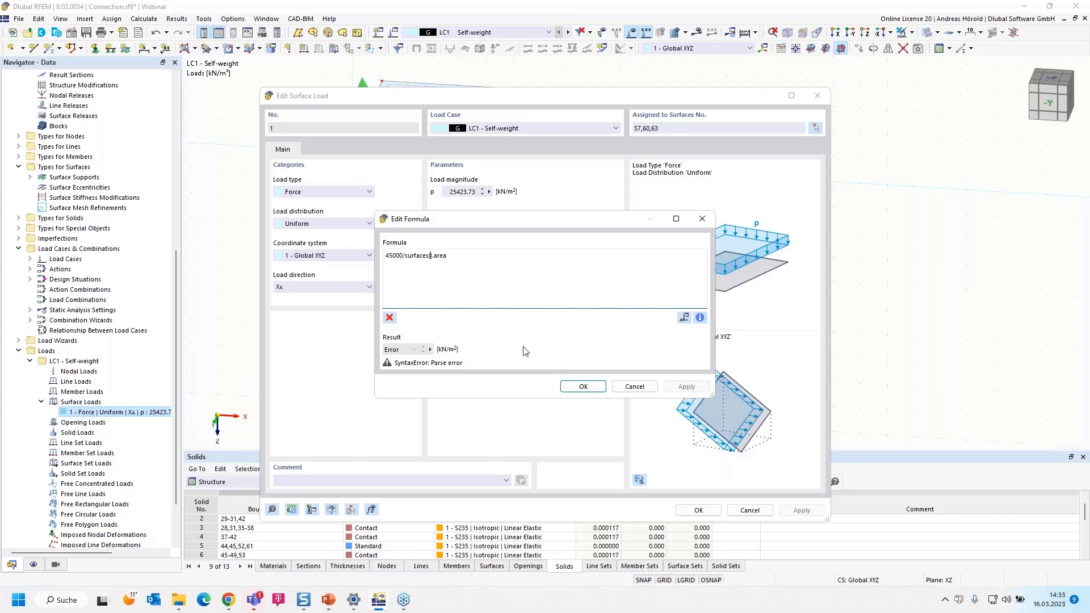
# Reference surface 57 in the area term so the formula reads 45000/surfaces[57].area, and accept it
pyautogui.write('57')
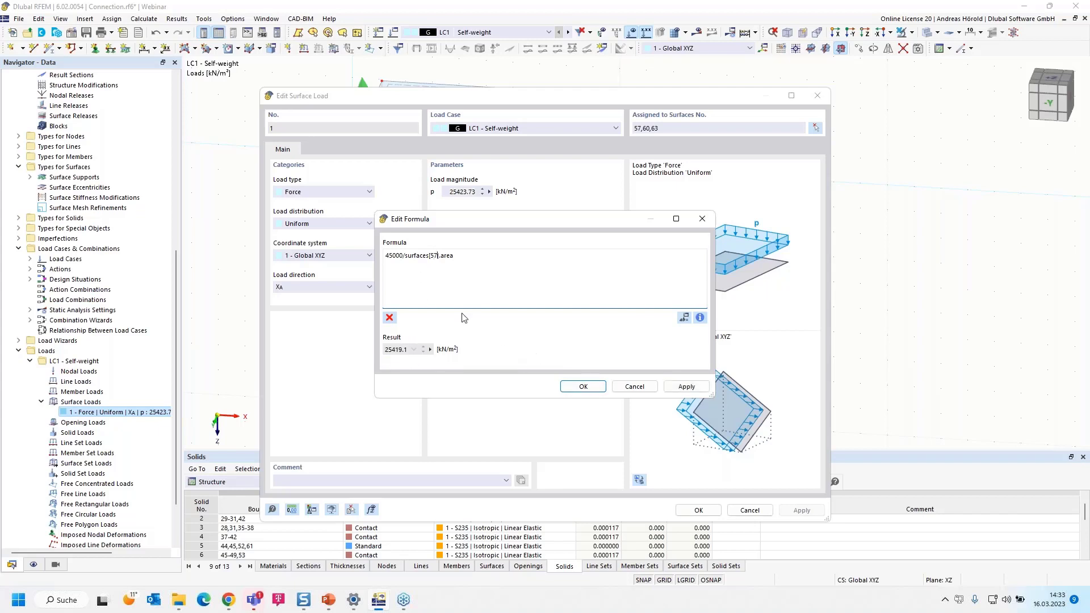
pyautogui.moveTo(499, 229); pyautogui.dragTo(537, 225)
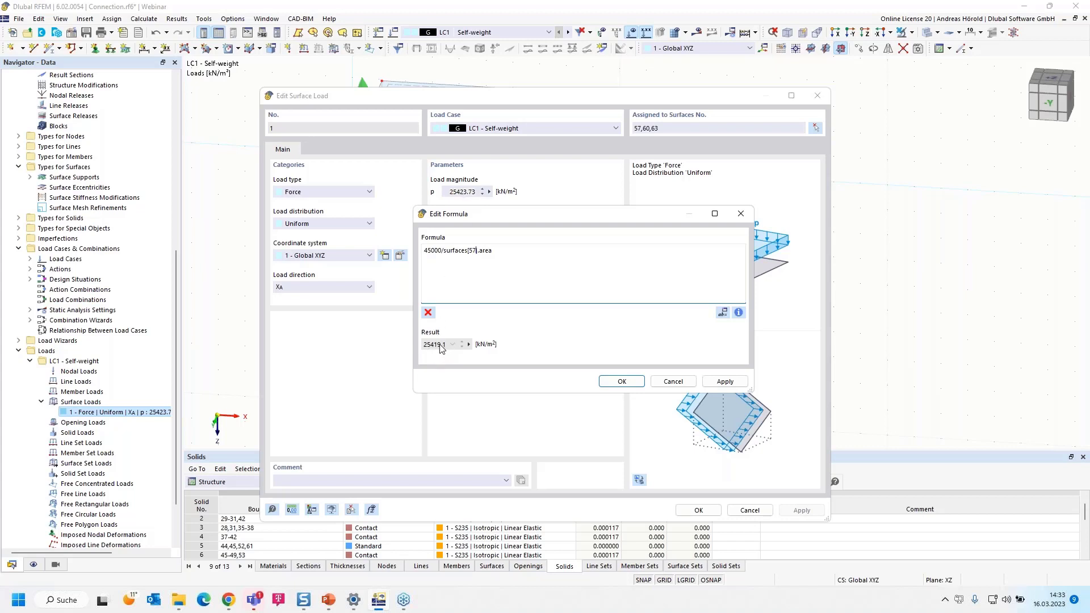
pyautogui.click(620, 382)
pyautogui.click(620, 383)
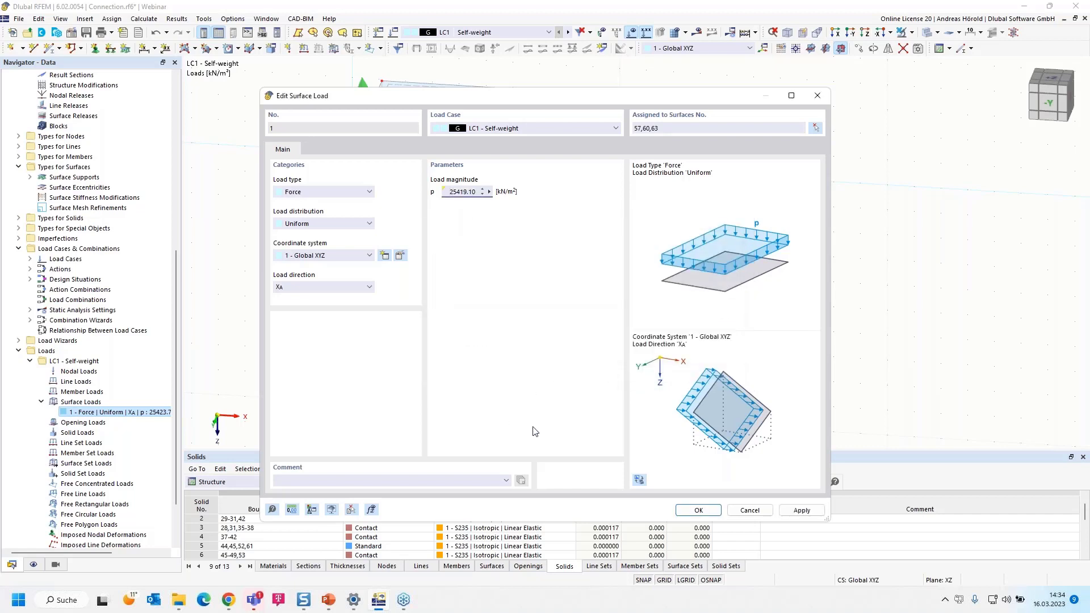
# Reopen the formula of load magnitude p to review it, and close it without changes
pyautogui.click(489, 192)
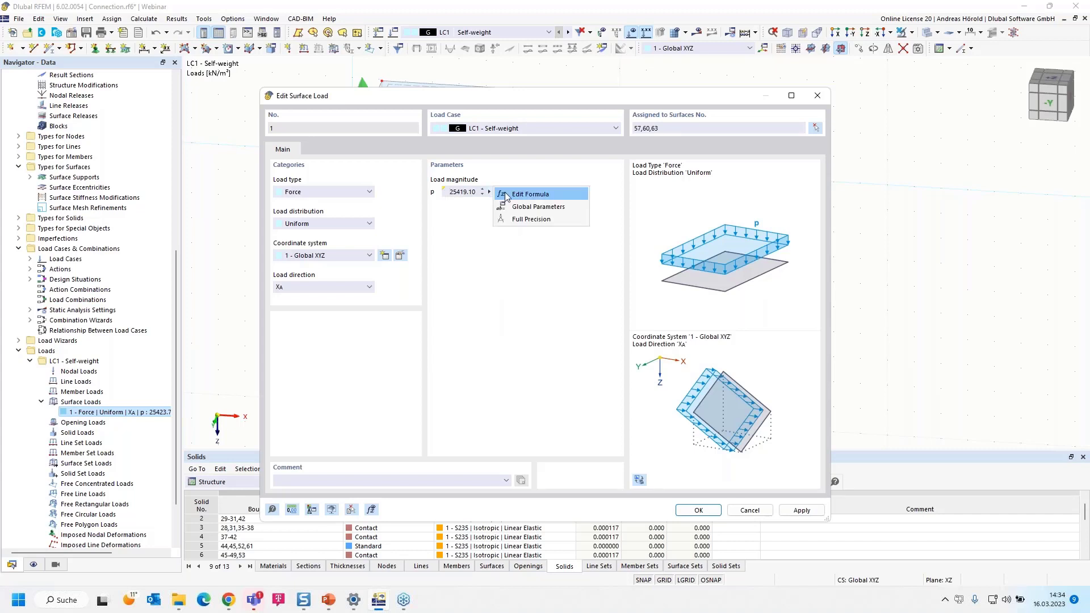
pyautogui.click(519, 193)
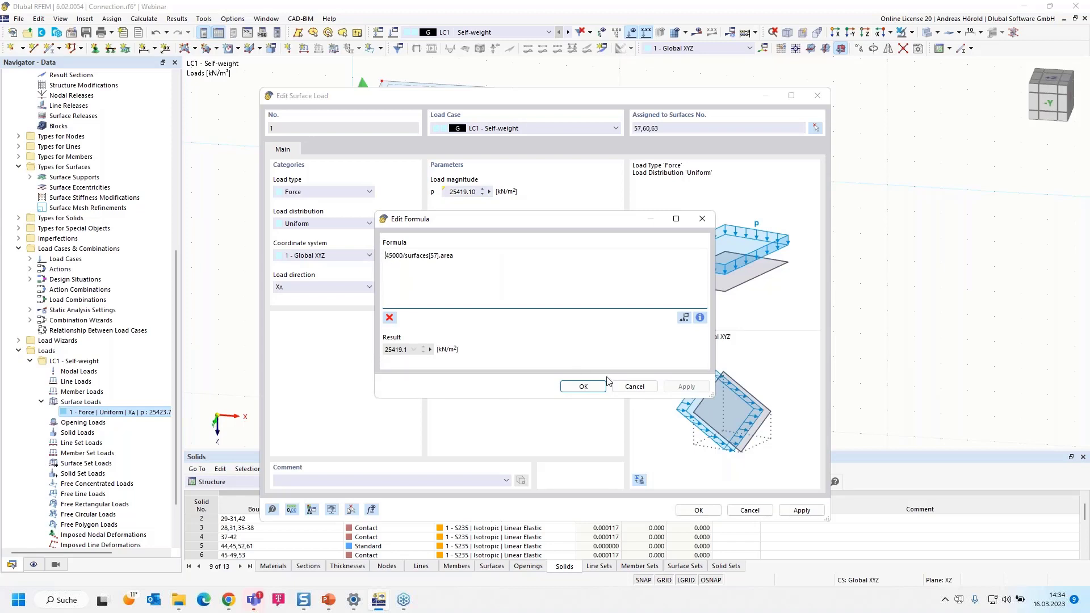
pyautogui.click(634, 387)
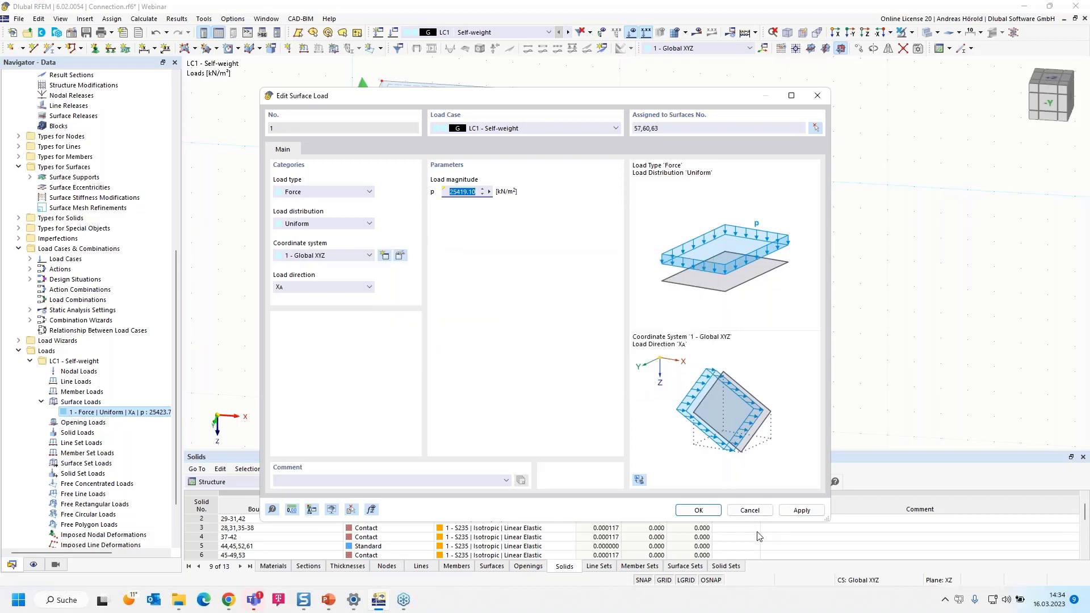
# Save the edited surface load 1 with its formula-based magnitude
pyautogui.click(694, 511)
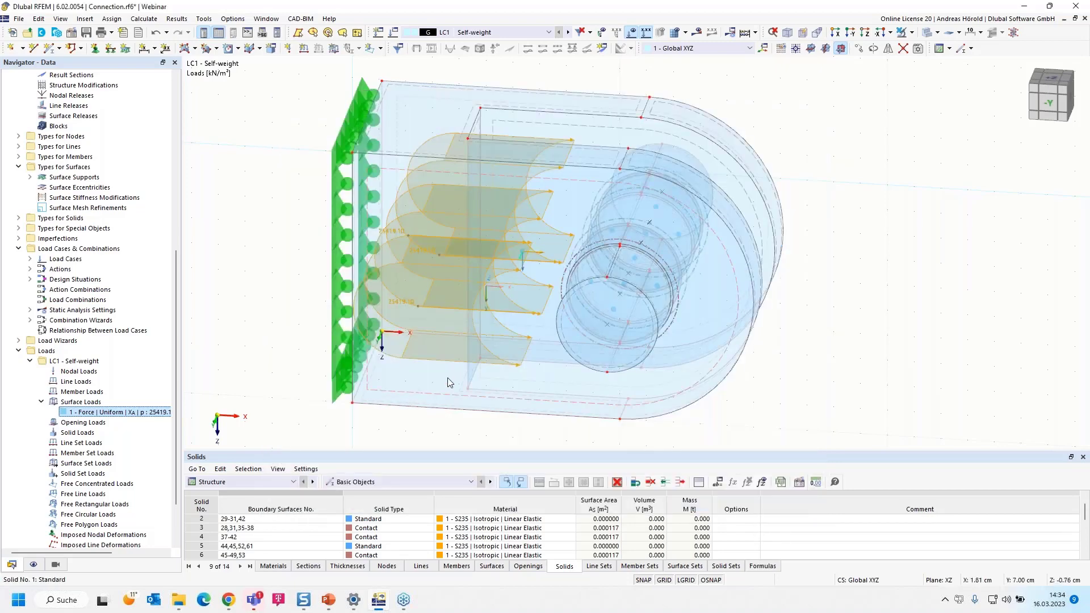
pyautogui.scroll(-1, 288, 399)
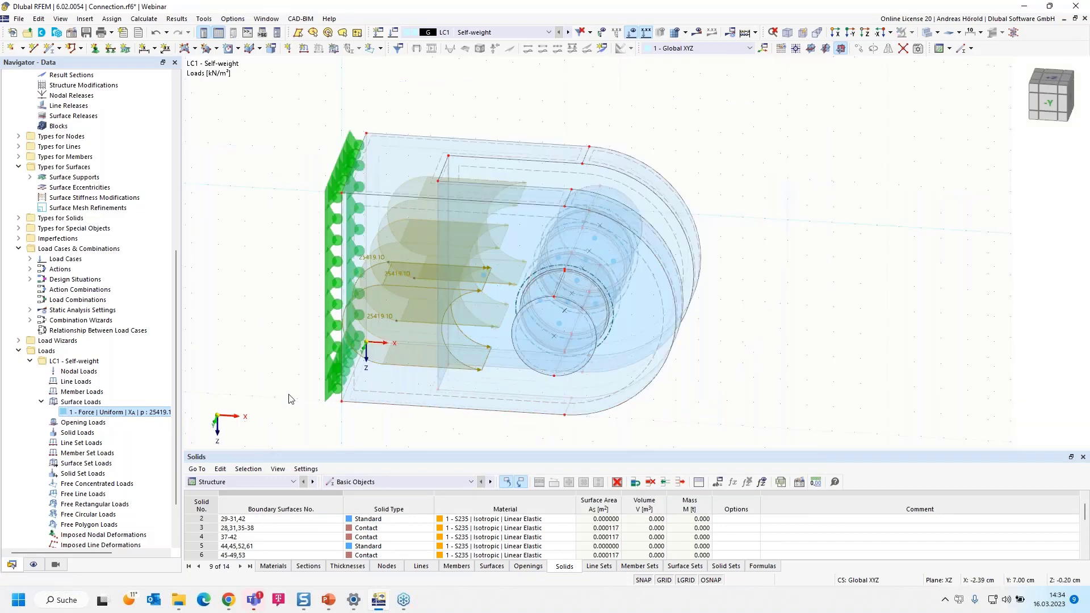
pyautogui.moveTo(283, 391); pyautogui.dragTo(321, 365, button='middle')
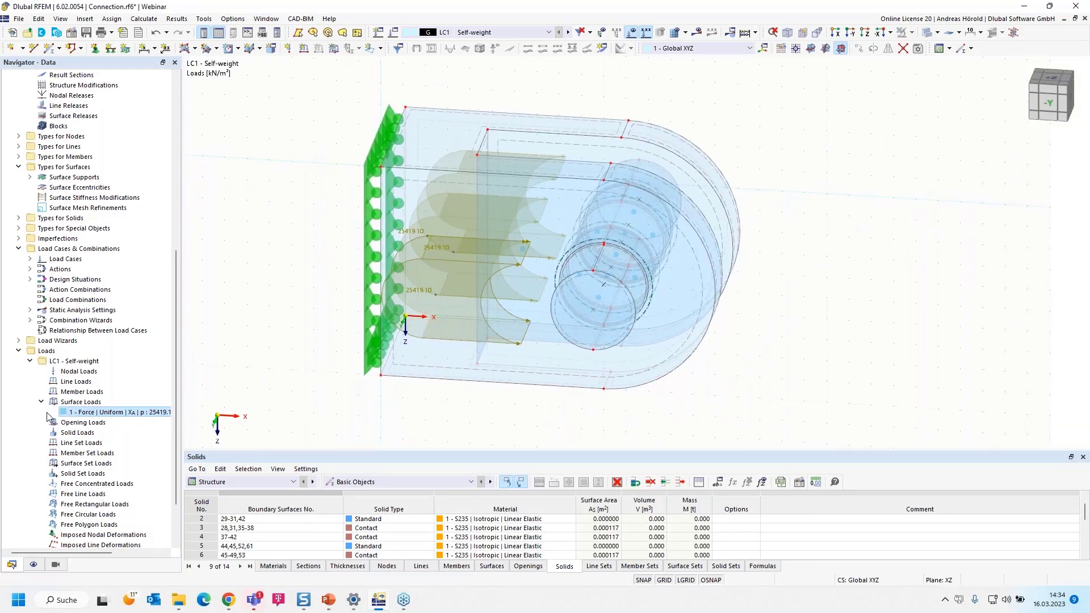
# Open the load cases and combinations settings and rename load case LC1 as Fd
pyautogui.scroll(-2, 41, 403)
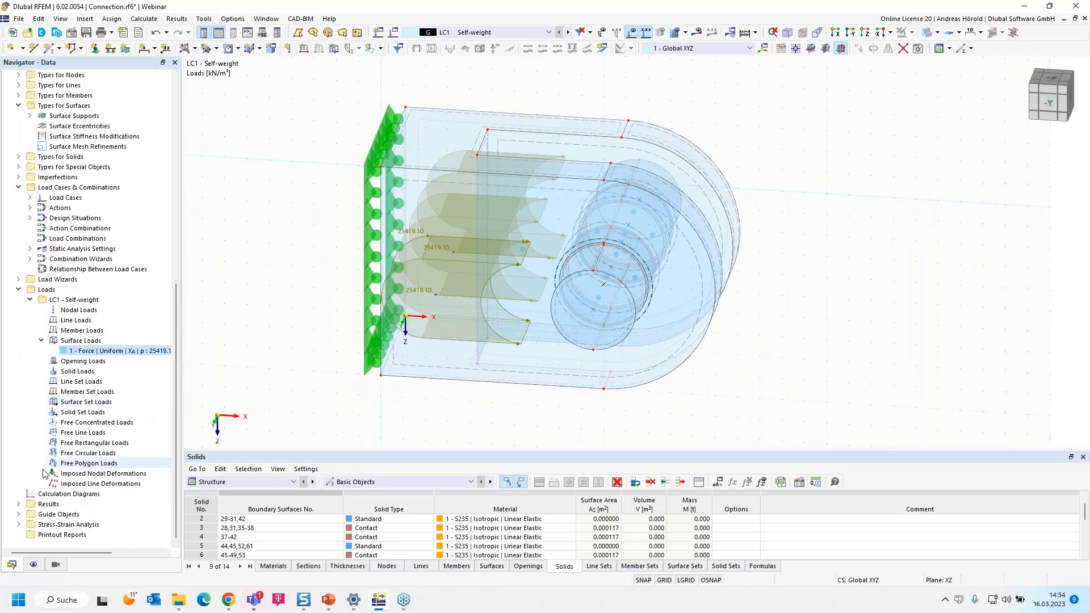
pyautogui.rightClick(92, 188)
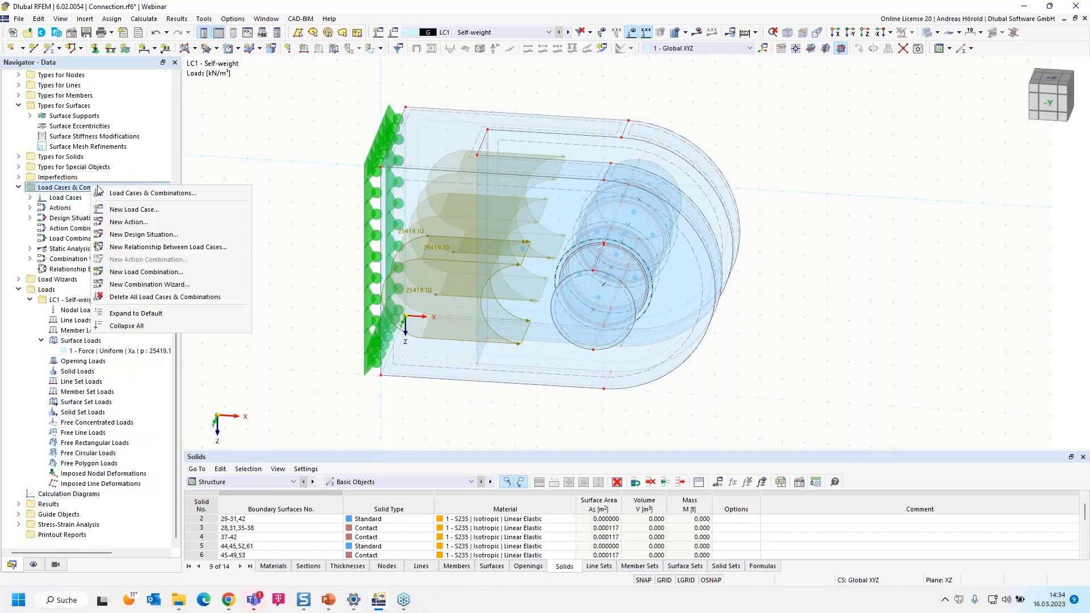
pyautogui.click(160, 193)
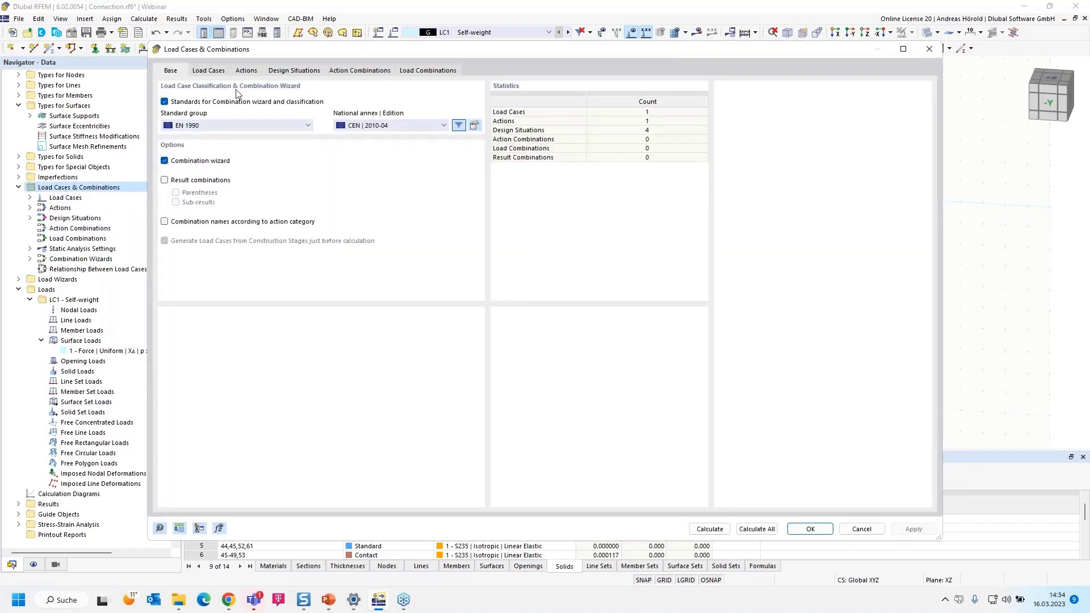
pyautogui.click(210, 71)
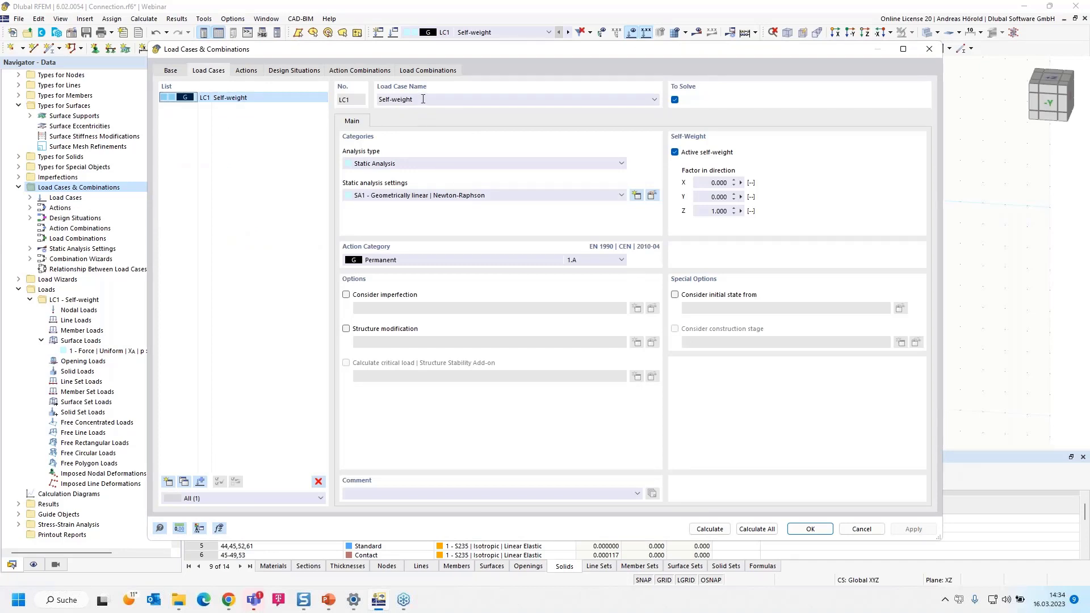
pyautogui.moveTo(423, 99); pyautogui.dragTo(346, 95)
pyautogui.write('Fd')
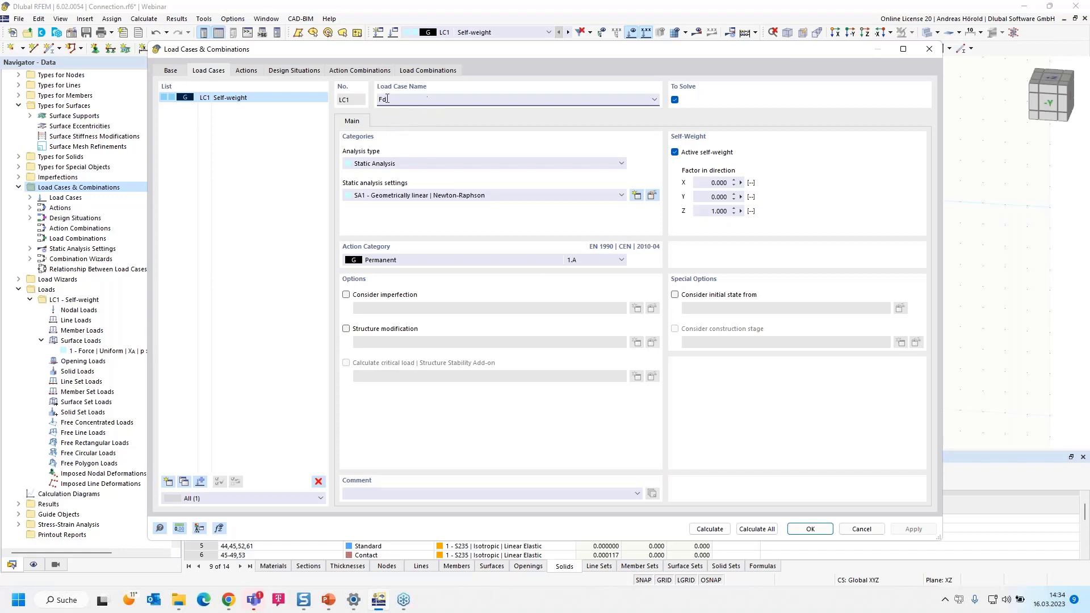
# Delete the serviceability design situations DS2 to DS4, keeping only the ULS design situation DS1
pyautogui.click(423, 71)
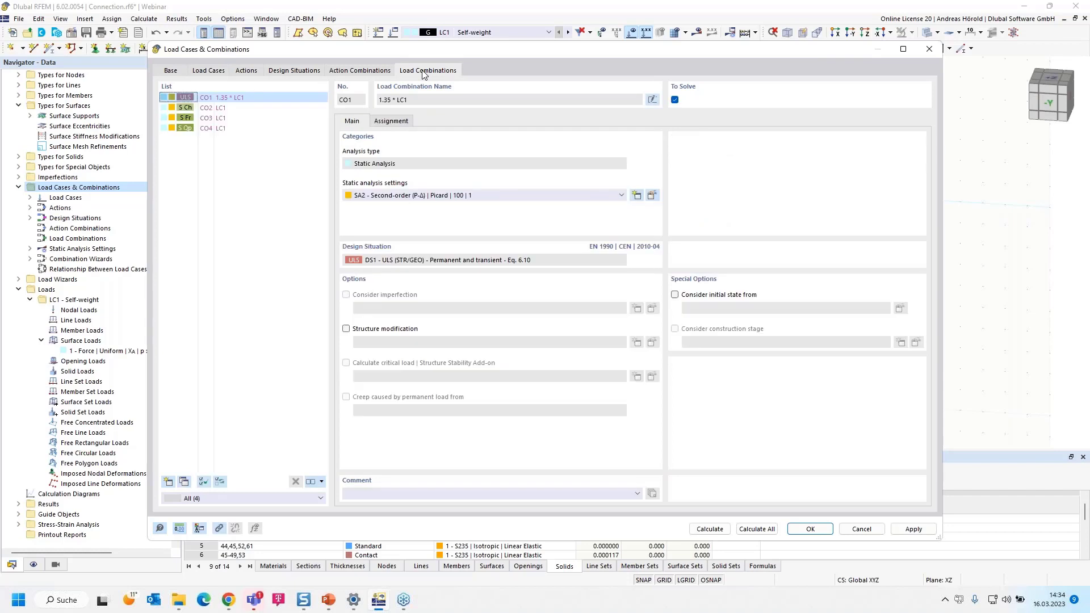
pyautogui.click(295, 71)
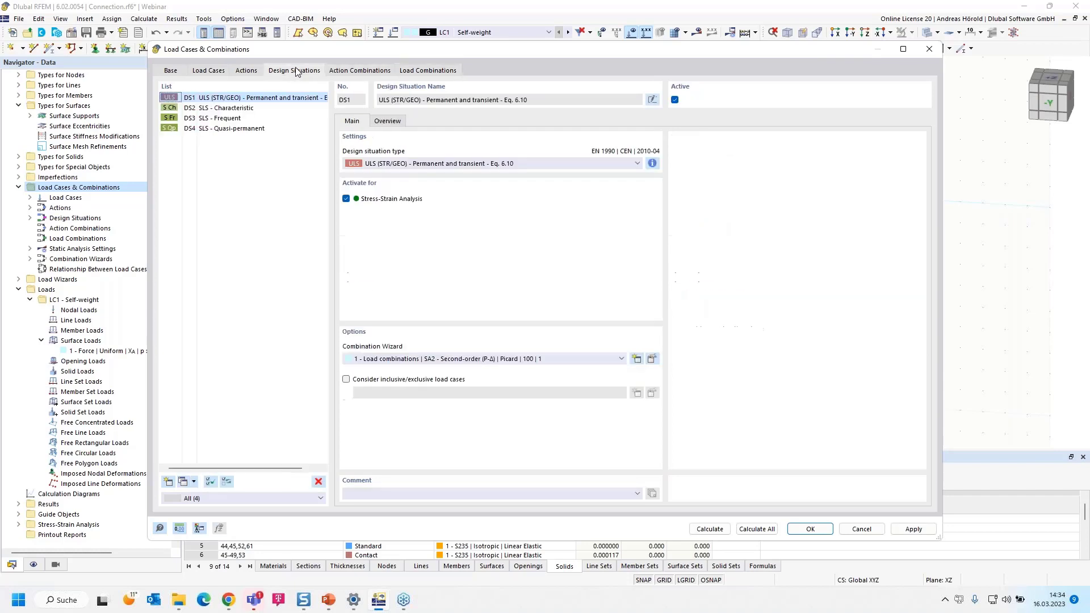
pyautogui.click(223, 109)
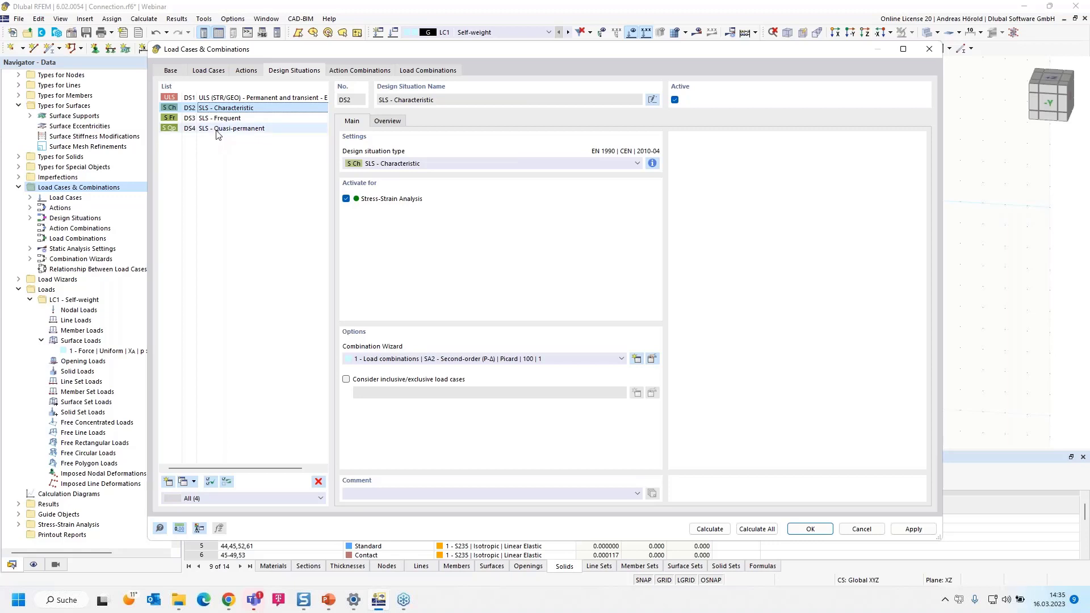
pyautogui.keyDown('shift'); pyautogui.click(216, 129); pyautogui.keyUp('shift')
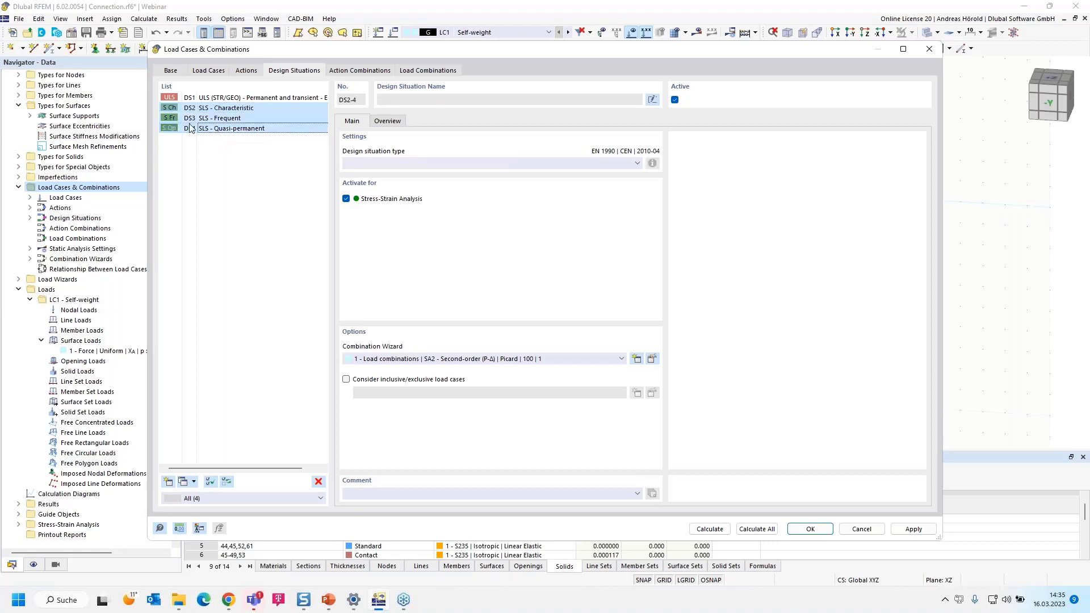
pyautogui.click(318, 482)
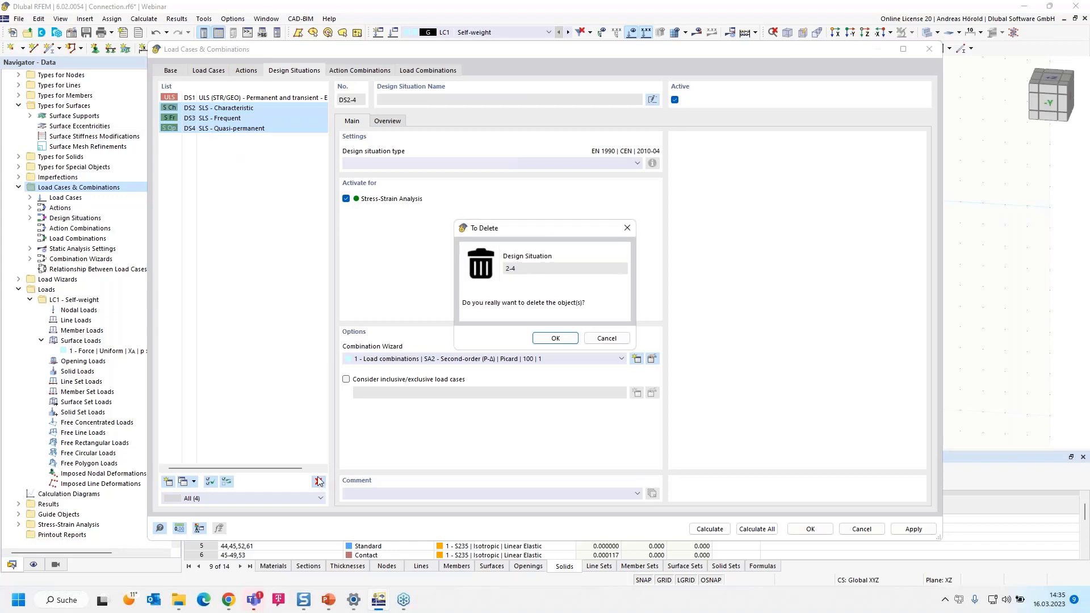
pyautogui.click(553, 338)
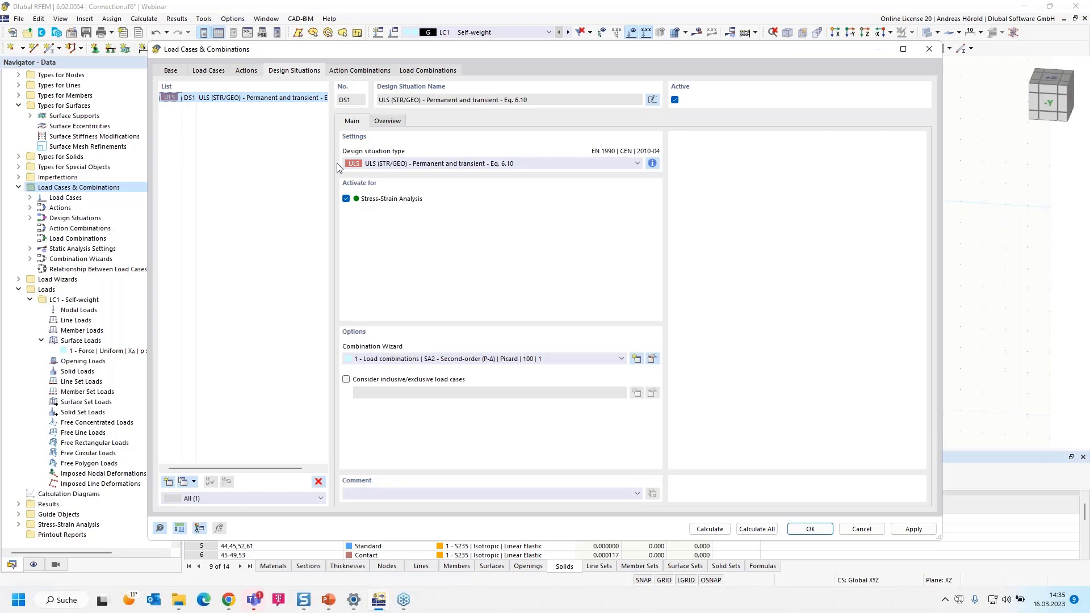
# Check load combination CO1, disable the combination wizard and agree to save the dialog's changes
pyautogui.click(413, 68)
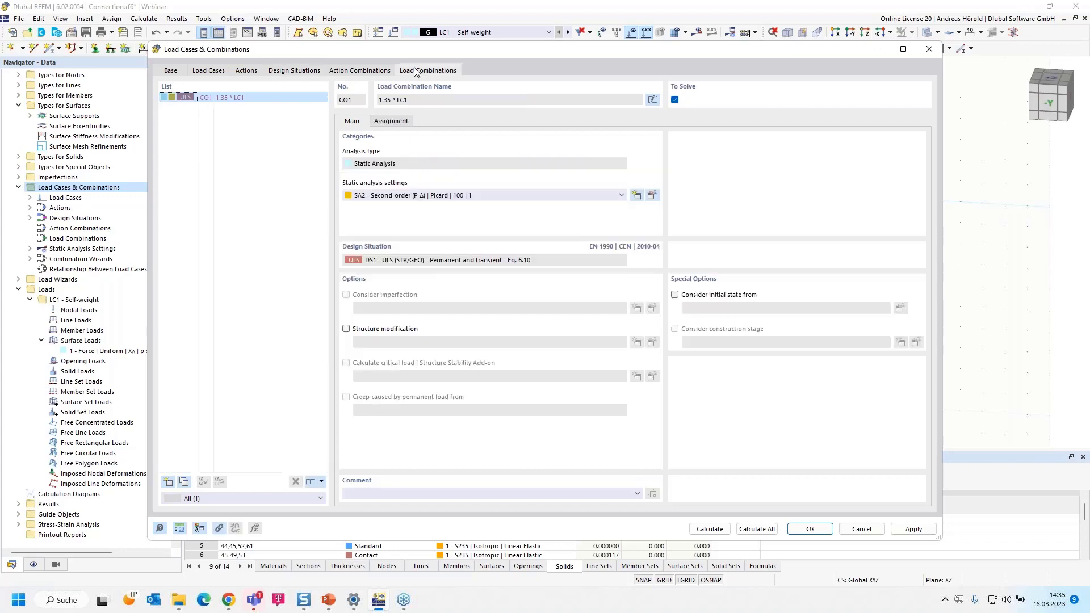
pyautogui.click(289, 71)
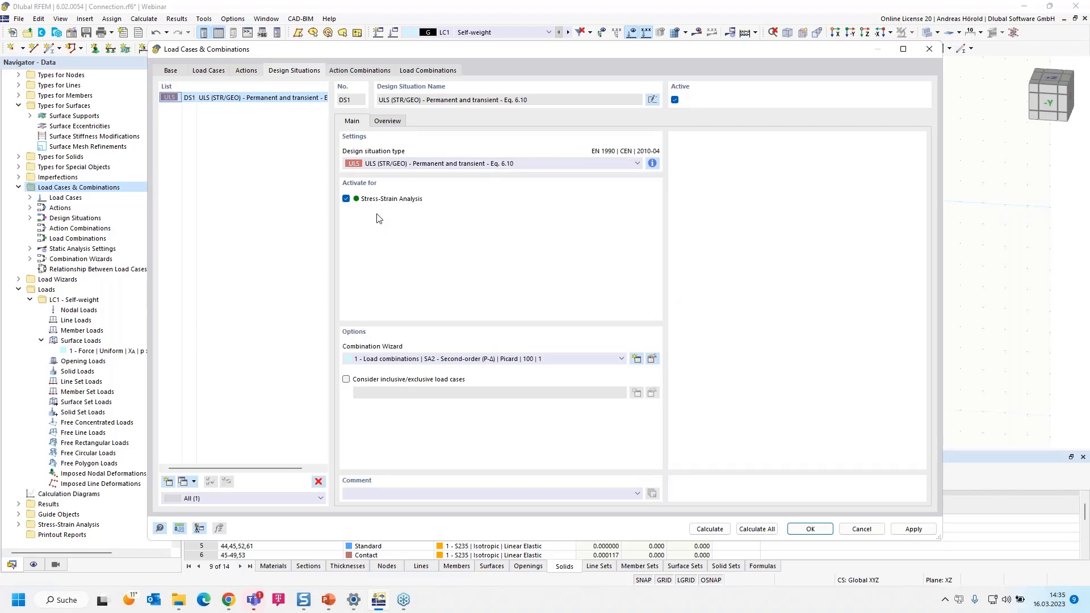
pyautogui.click(170, 71)
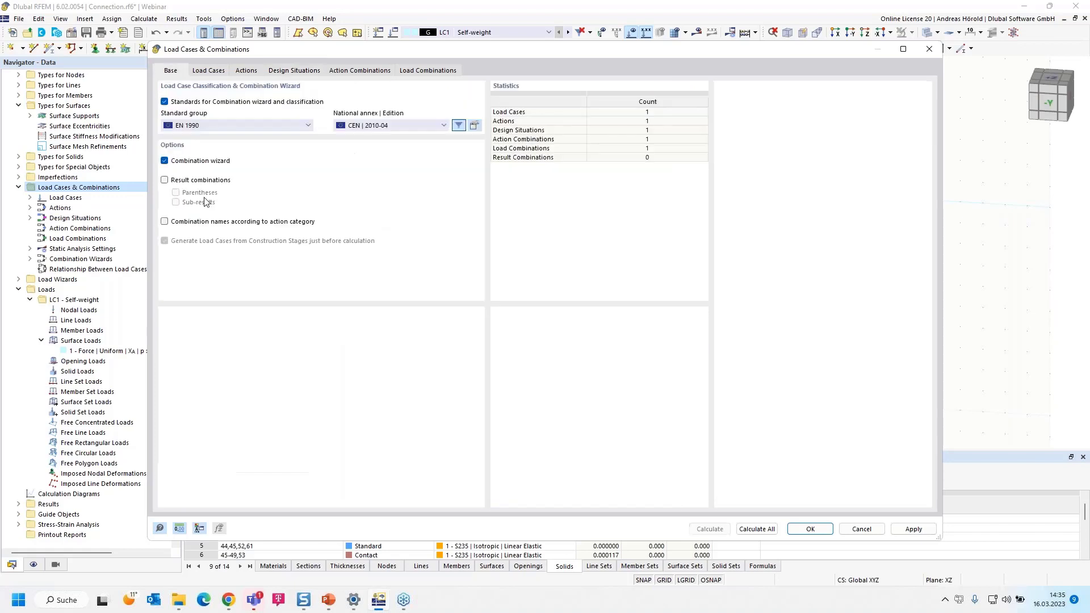
pyautogui.click(165, 161)
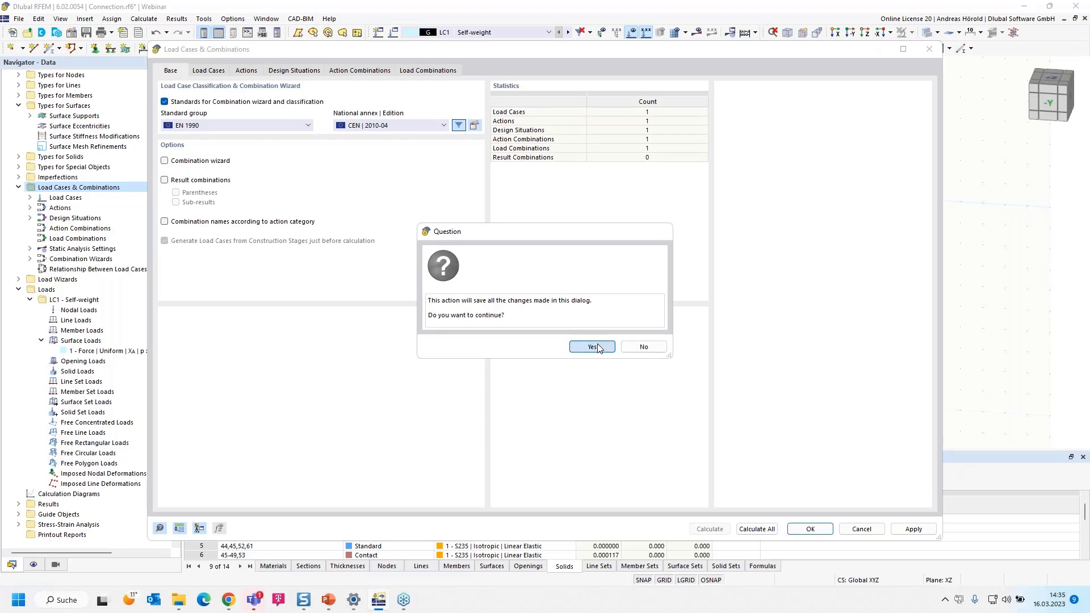
pyautogui.click(598, 348)
pyautogui.click(539, 348)
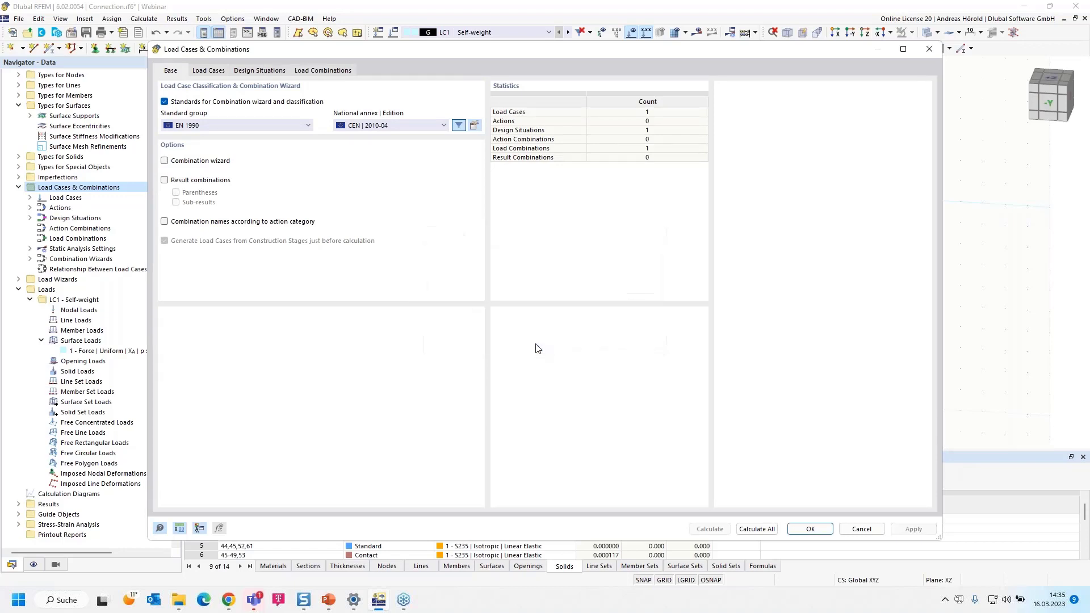
# Set the factor of load case LC1 in load combination CO1 to 1.00
pyautogui.click(322, 71)
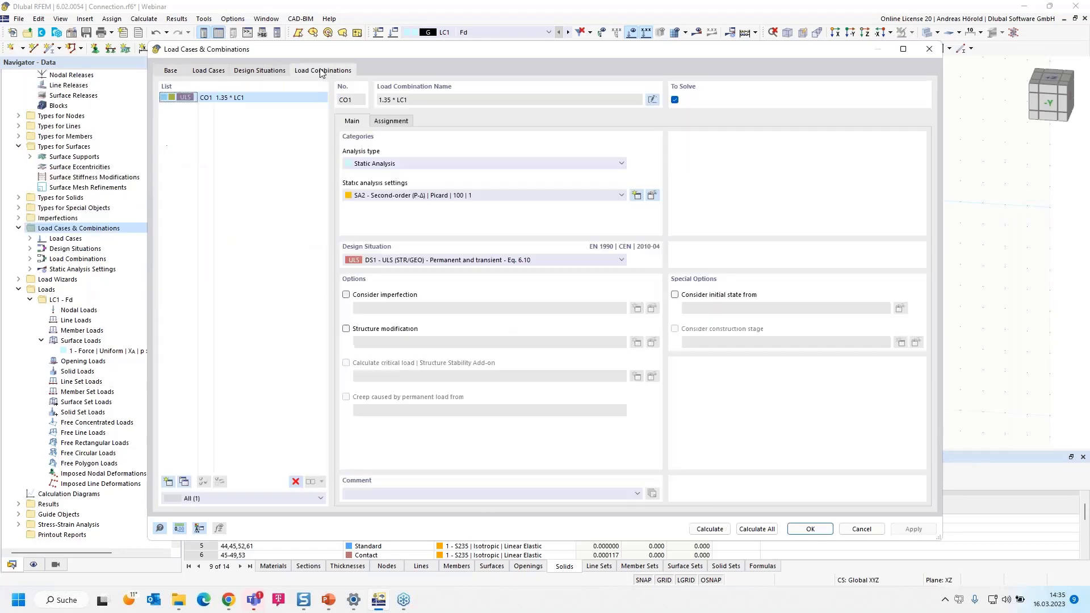
pyautogui.click(390, 120)
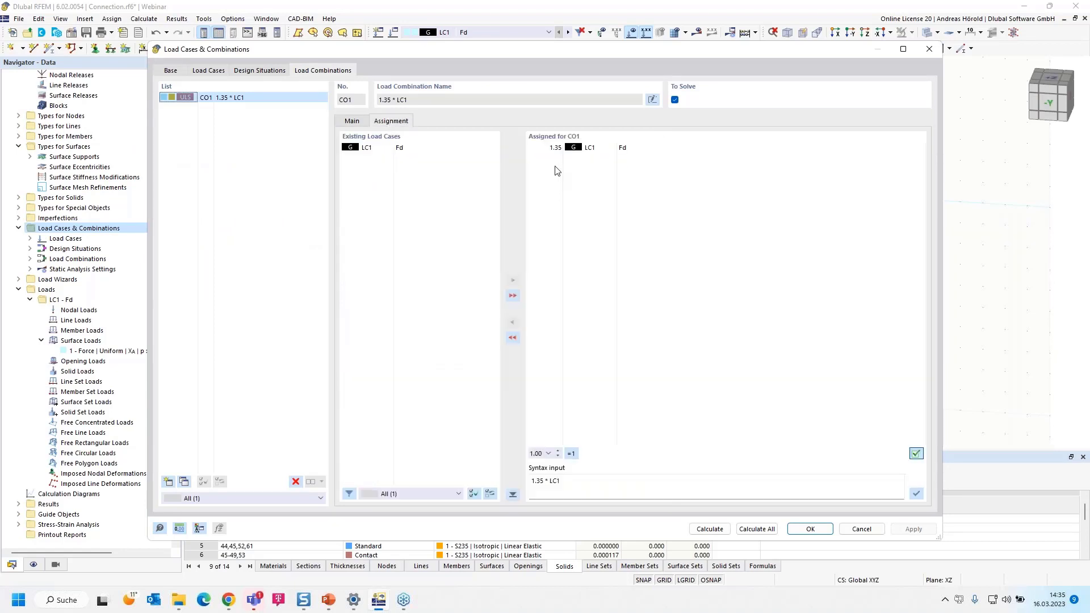
pyautogui.click(555, 147)
pyautogui.click(548, 148)
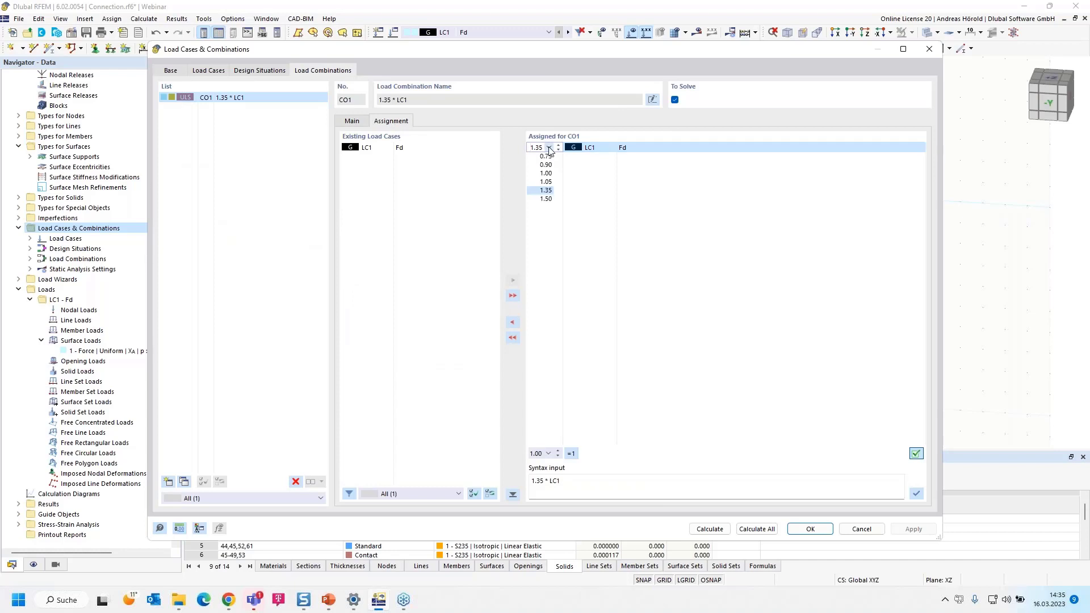
pyautogui.click(545, 173)
# Review the load combinations assigned to design situation DS1 and run the calculation of everything
pyautogui.click(260, 70)
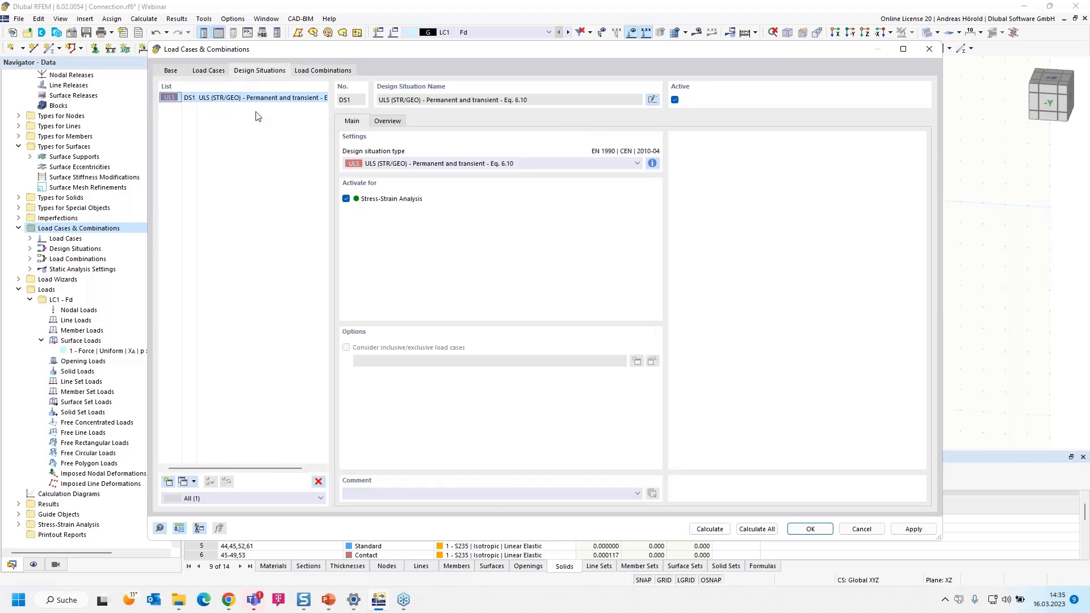
pyautogui.click(389, 123)
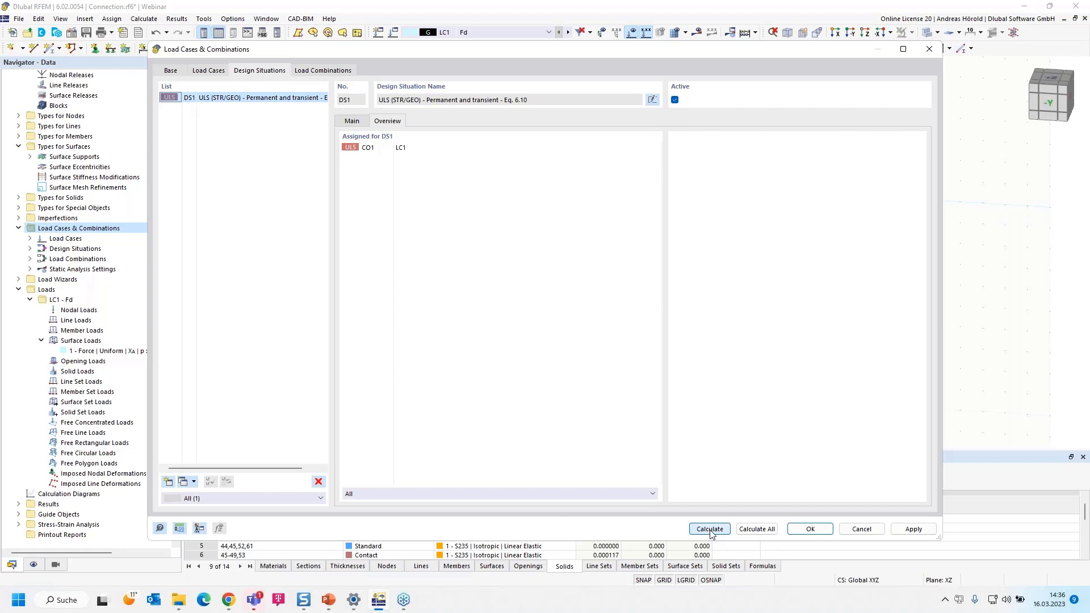
pyautogui.click(764, 529)
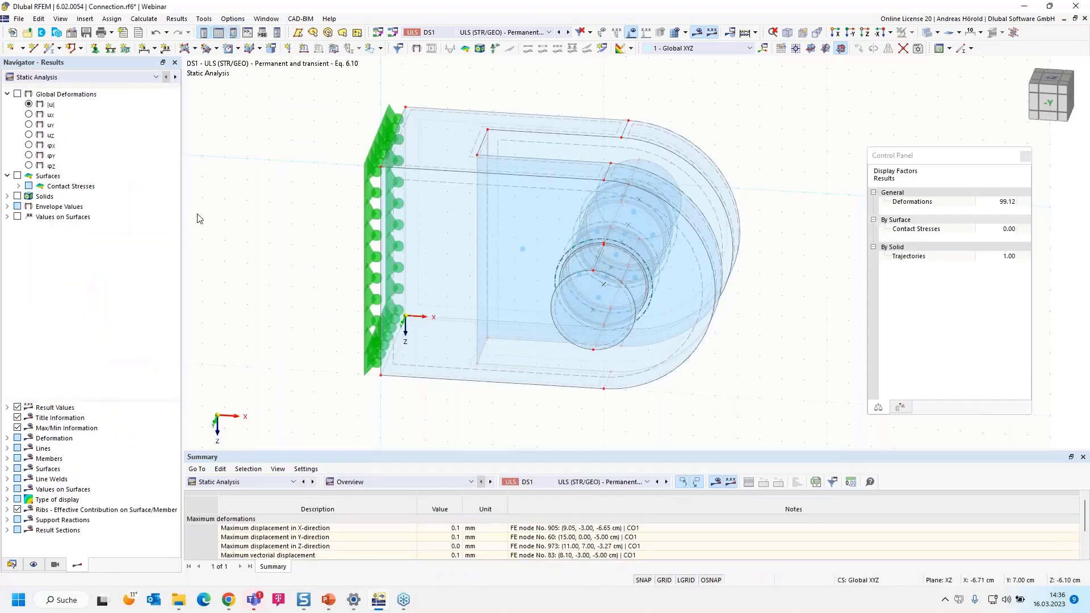
# Display the solids' basic stress σx with its colour scale and examine the stresses around the bolt hole
pyautogui.click(8, 197)
pyautogui.click(17, 196)
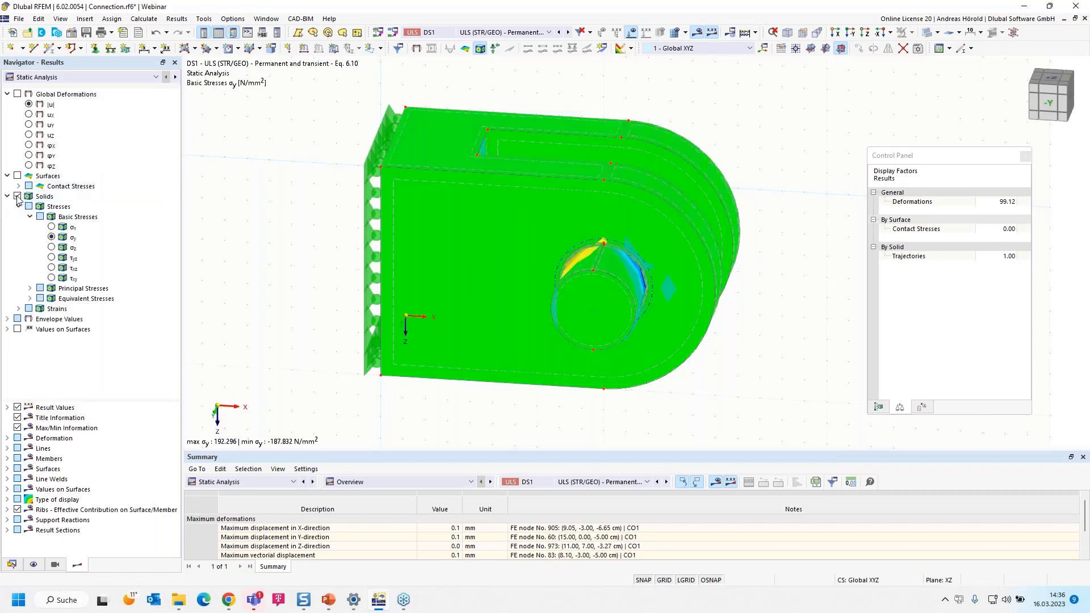
pyautogui.click(52, 227)
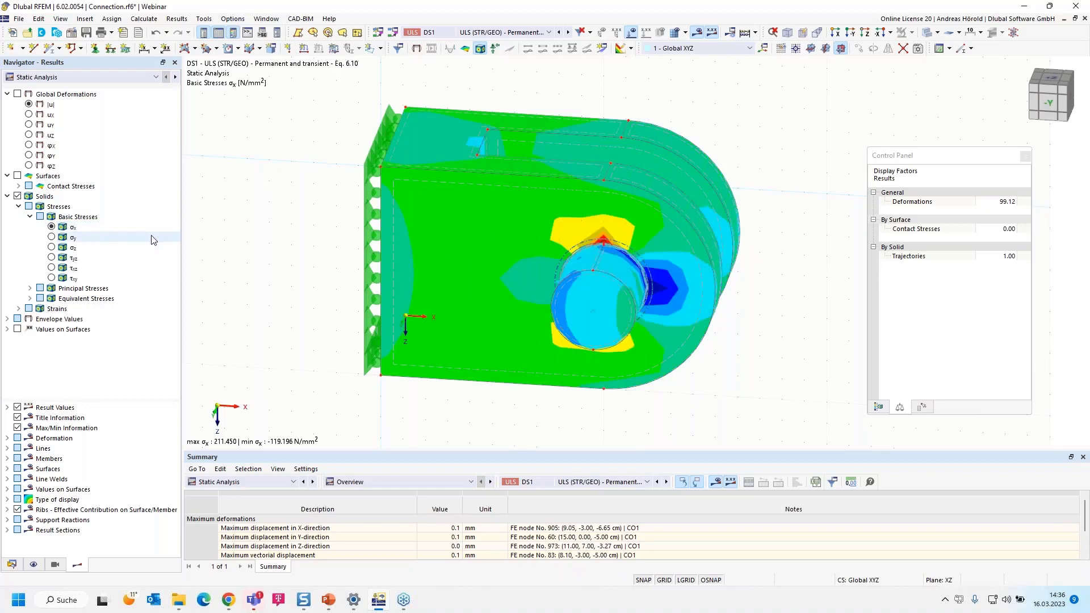
pyautogui.click(878, 408)
pyautogui.scroll(3, 783, 274)
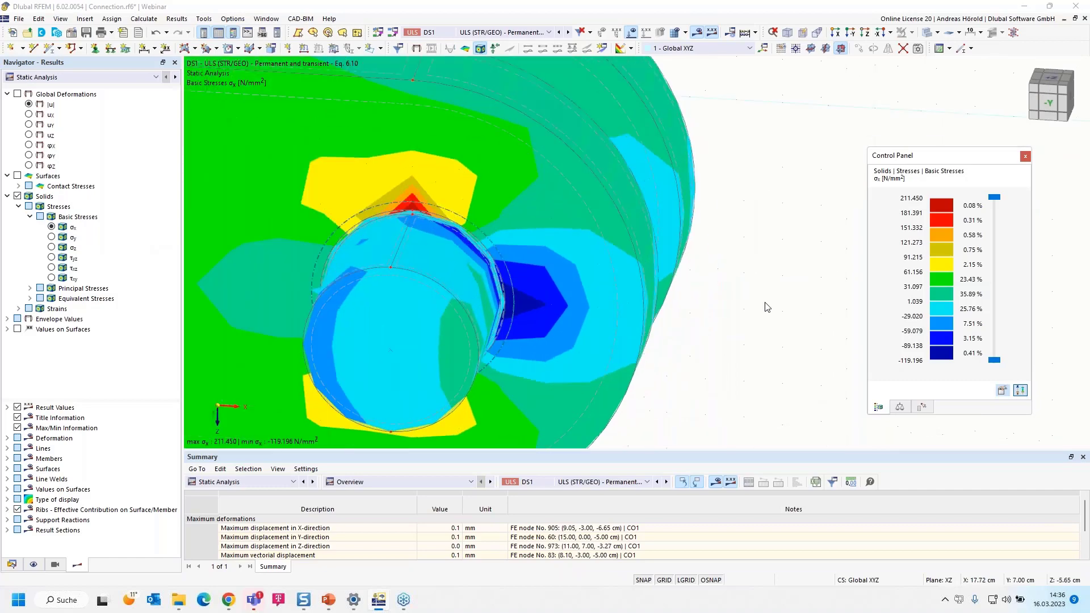
pyautogui.scroll(-2, 683, 292)
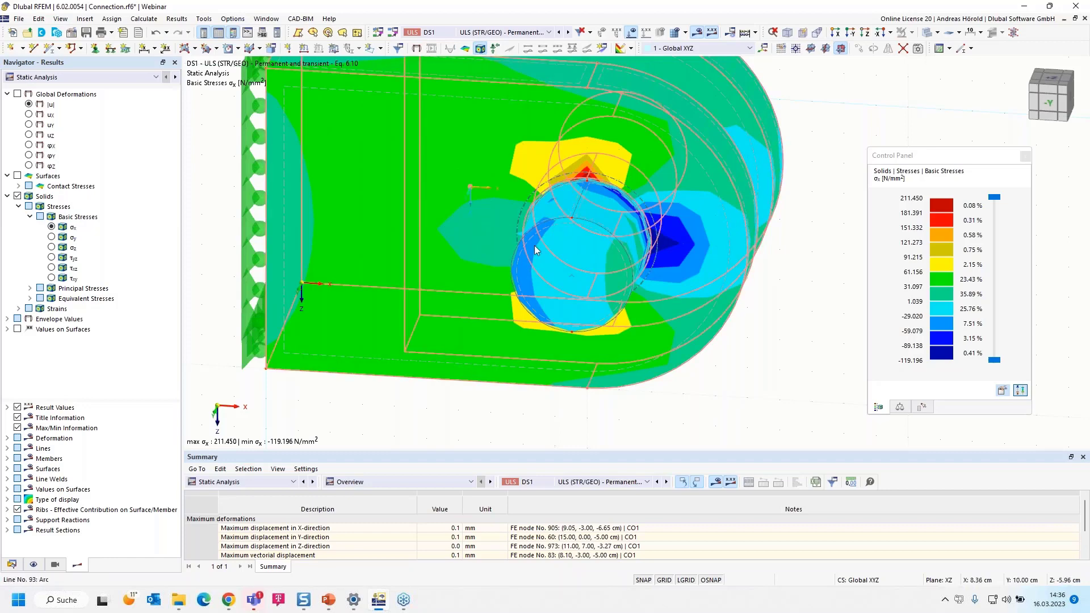
# Display the total global deformation |u| of the connection and animate it
pyautogui.click(28, 105)
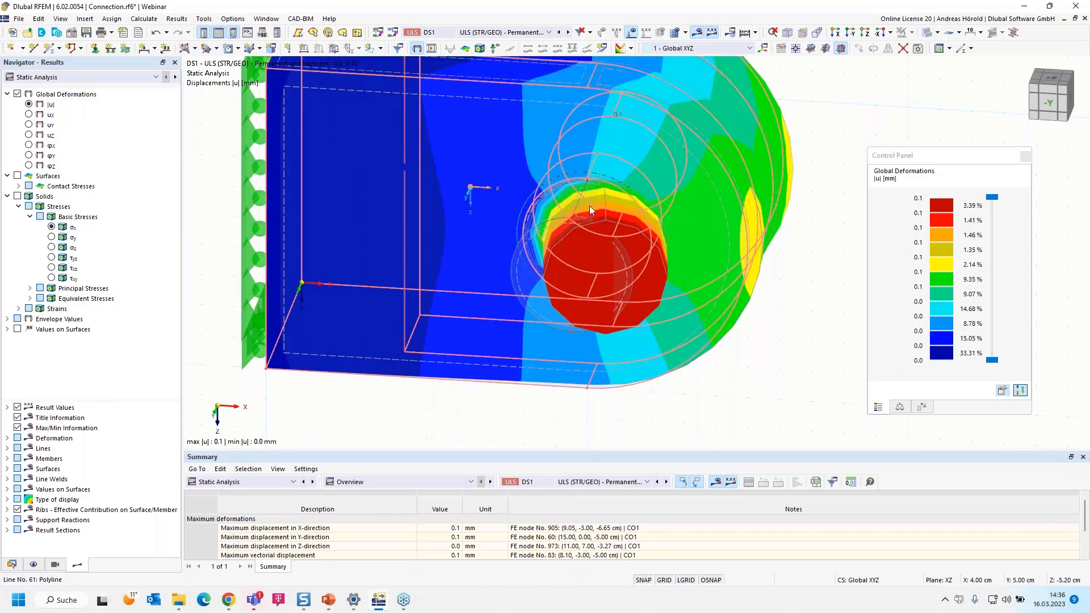
pyautogui.click(431, 48)
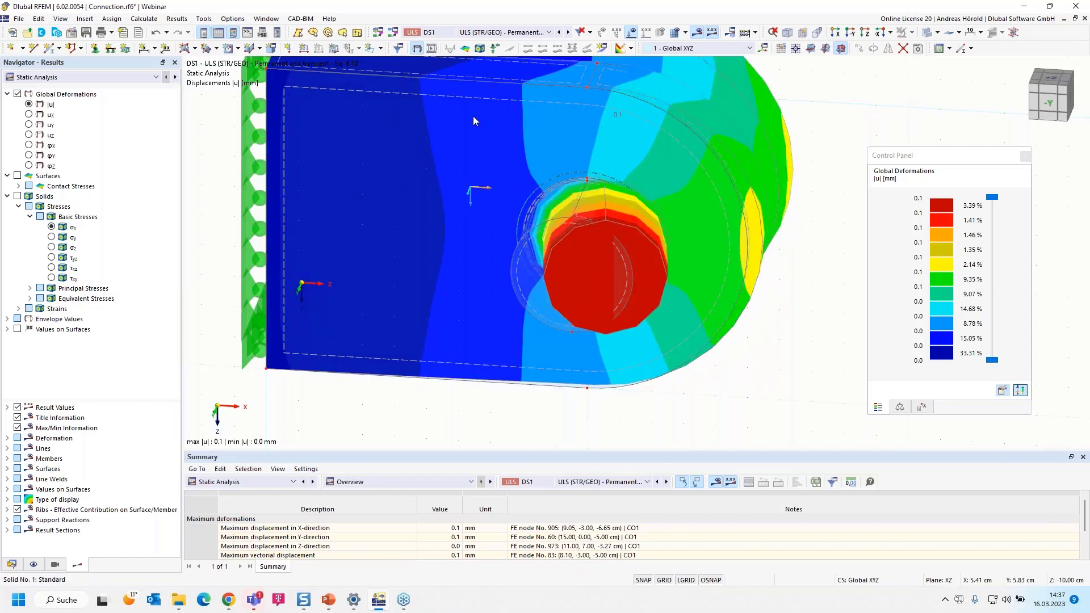
# Limit the visible objects to solids of type Standard
pyautogui.click(55, 566)
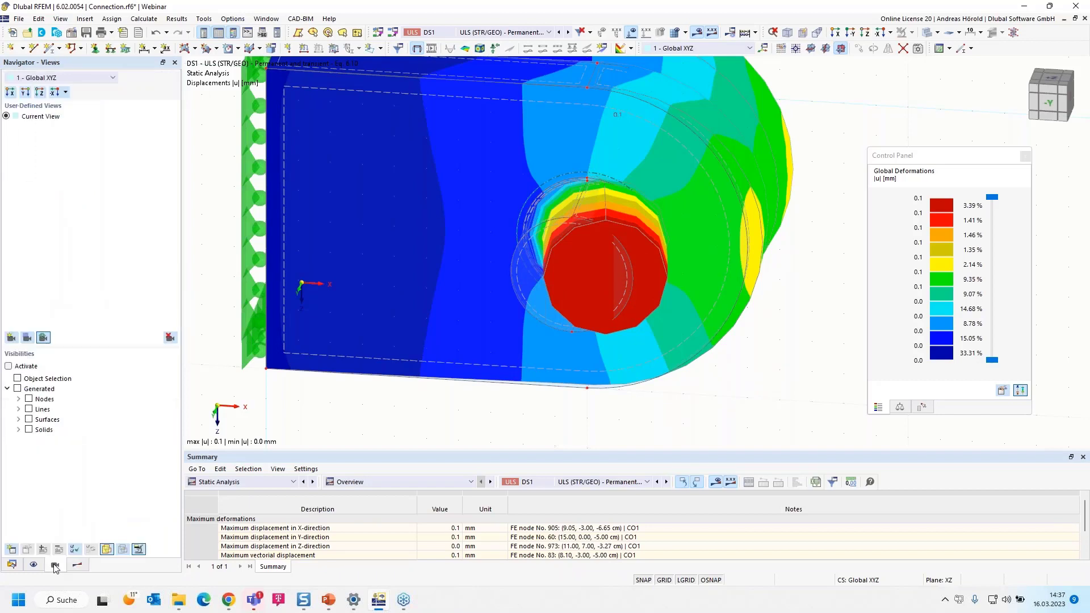
pyautogui.click(18, 420)
pyautogui.click(18, 419)
pyautogui.click(18, 429)
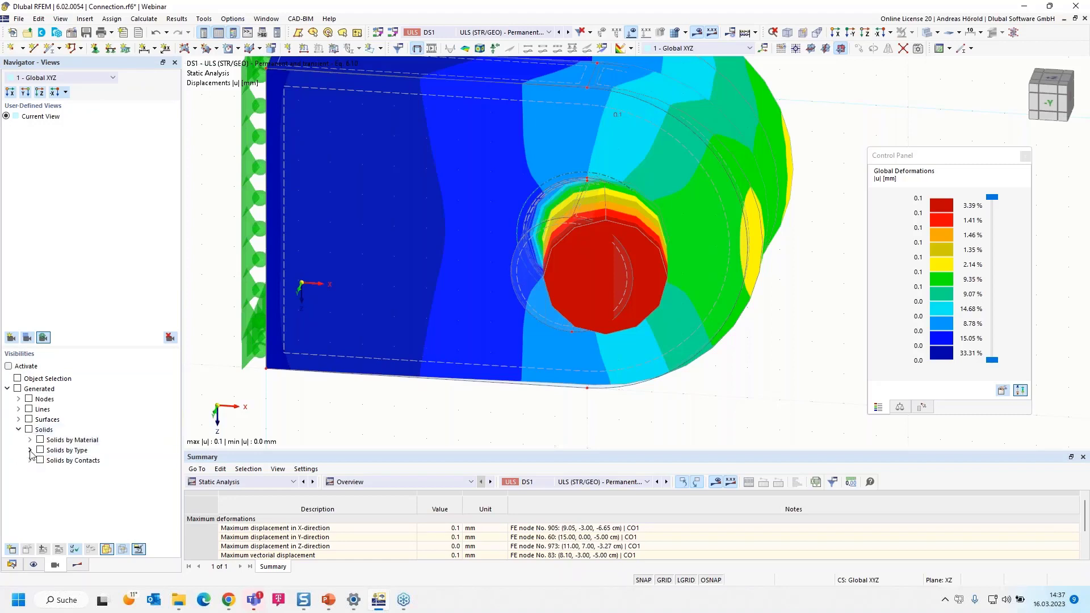
pyautogui.click(30, 449)
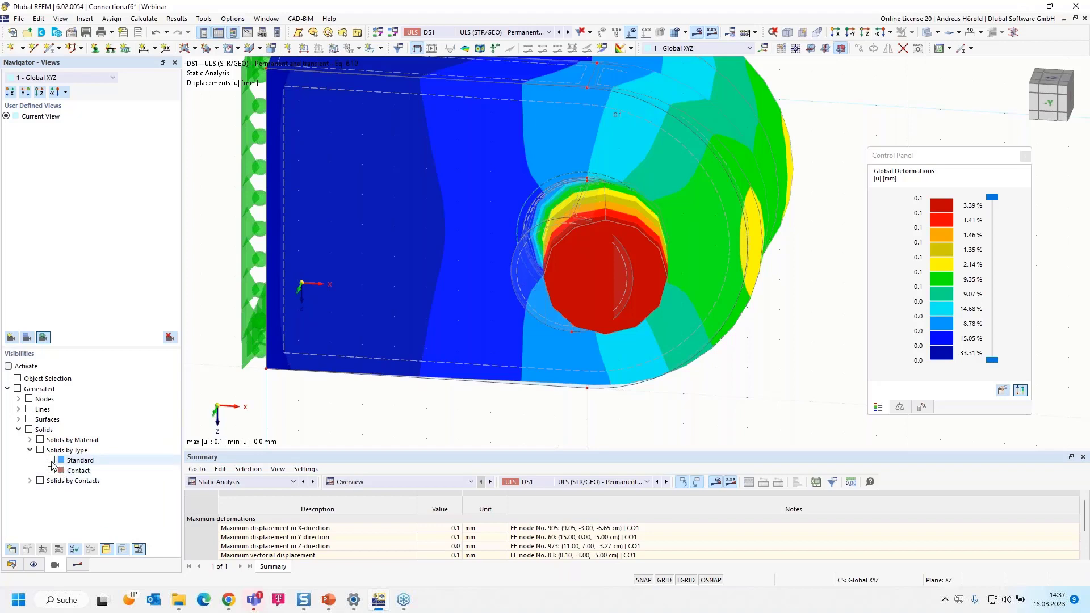
pyautogui.click(51, 462)
pyautogui.click(51, 460)
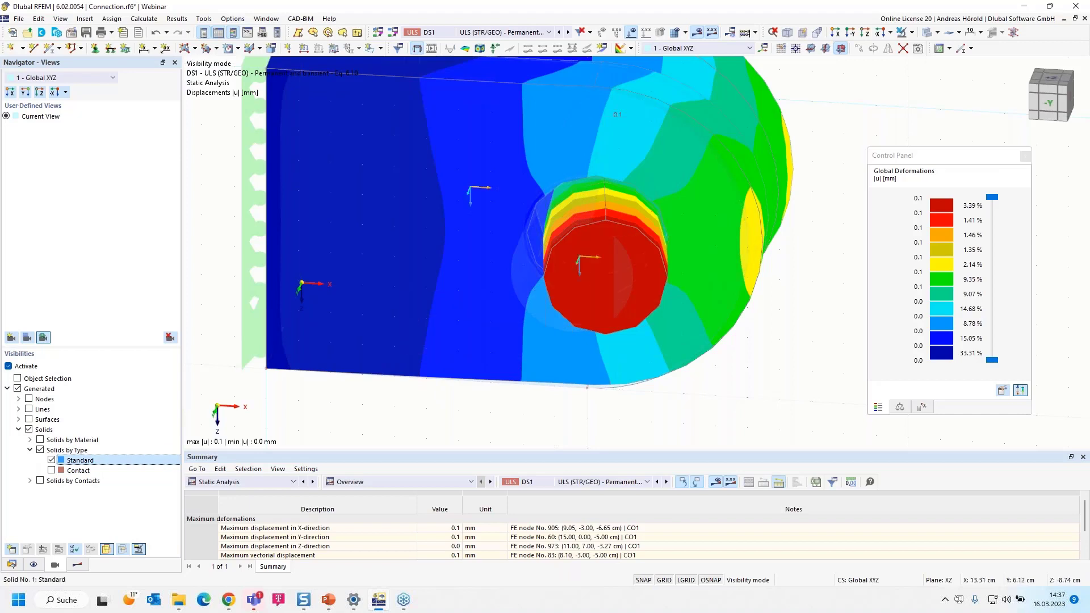
# View the connection in the reverse Y-direction with the deformation animated, and examine the bolt's movement from oblique angles
pyautogui.click(854, 34)
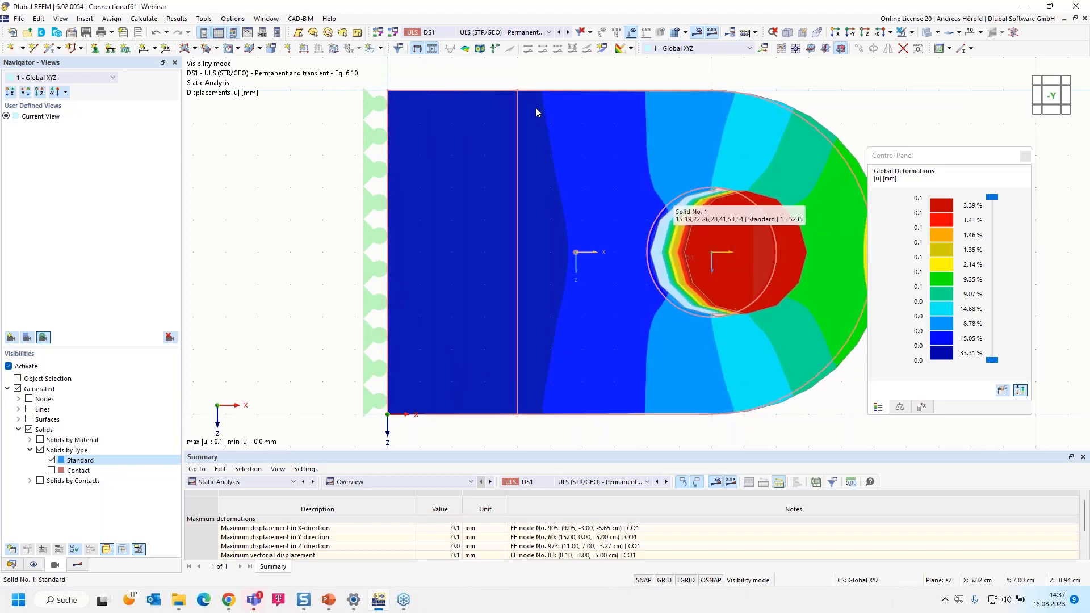
pyautogui.click(431, 49)
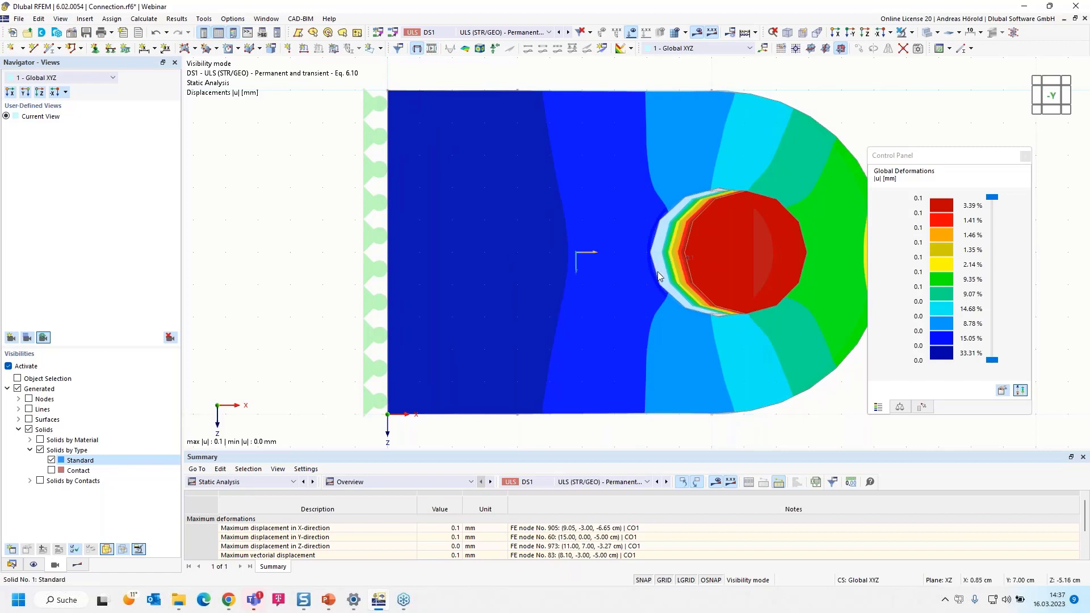
pyautogui.keyDown('ctrl'); pyautogui.moveTo(576, 256); pyautogui.dragTo(790, 187, button='middle'); pyautogui.keyUp('ctrl')
pyautogui.scroll(-2, 790, 187)
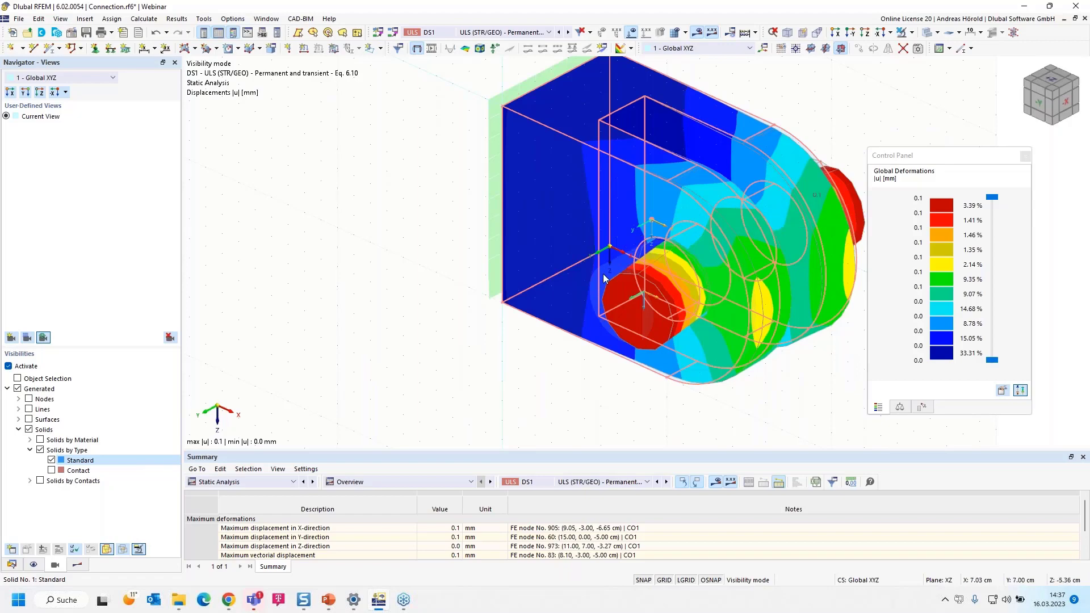
pyautogui.keyDown('ctrl'); pyautogui.moveTo(586, 307); pyautogui.dragTo(404, 349, button='middle'); pyautogui.keyUp('ctrl')
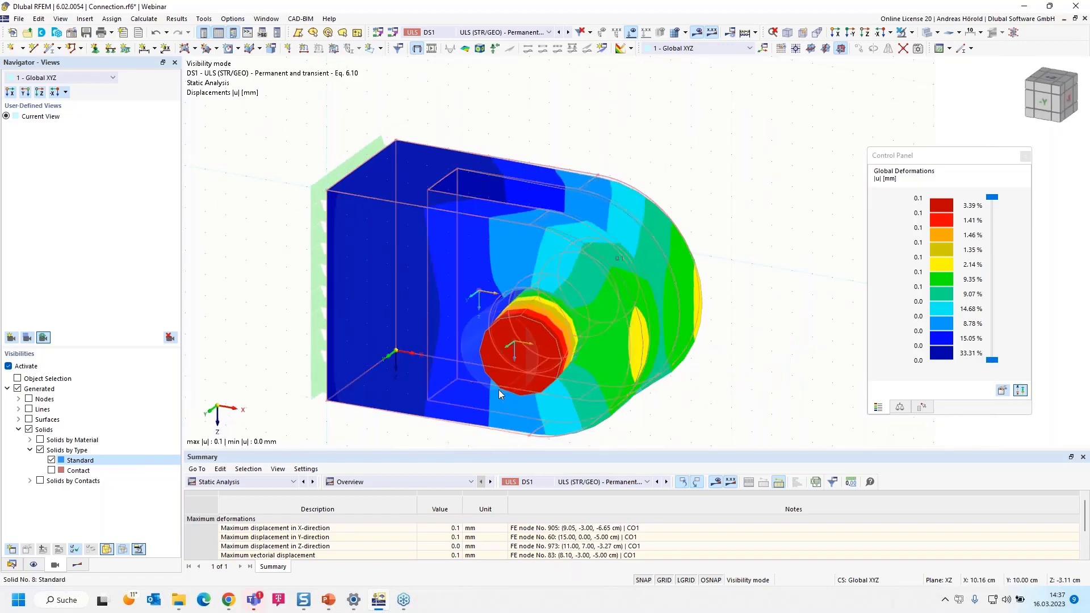
pyautogui.moveTo(703, 397); pyautogui.dragTo(730, 331, button='middle')
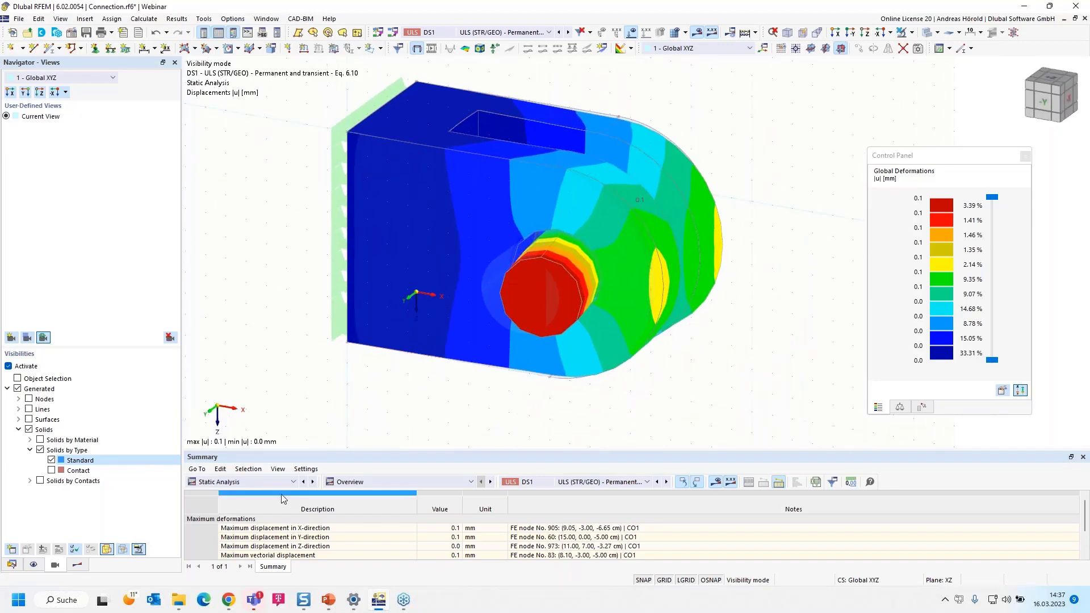
# Examine the Stress-Strain Analysis overview of not valid or deactivated objects
pyautogui.click(251, 481)
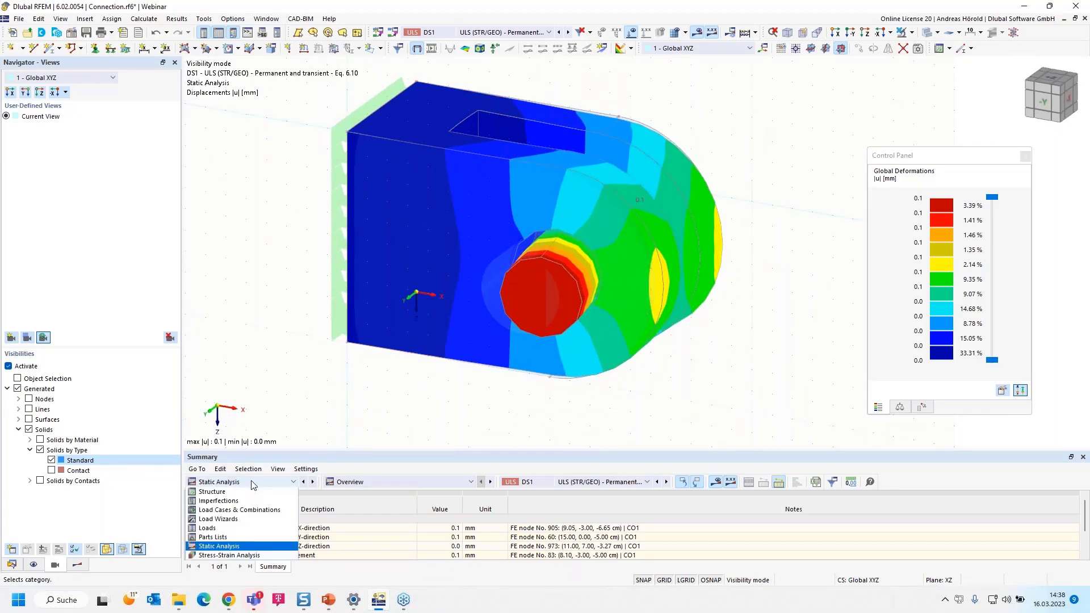
pyautogui.click(251, 555)
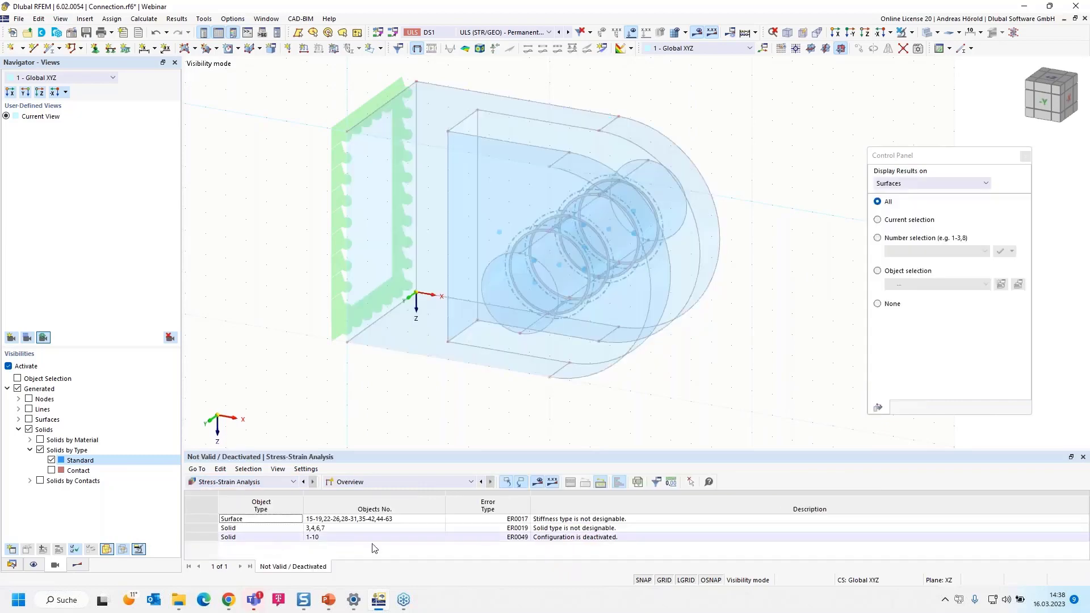
pyautogui.click(425, 481)
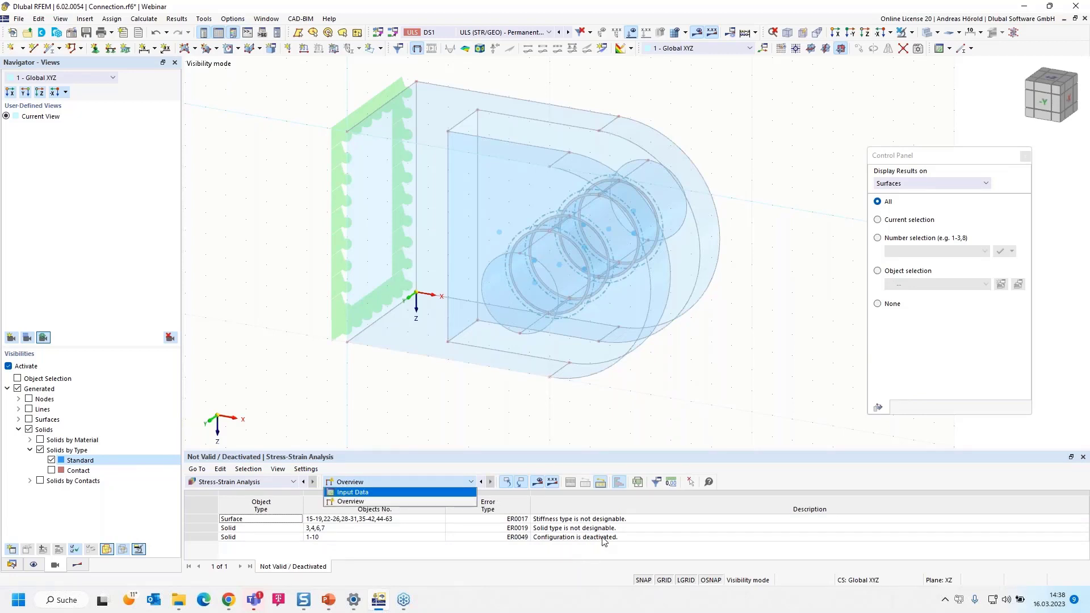
pyautogui.click(509, 456)
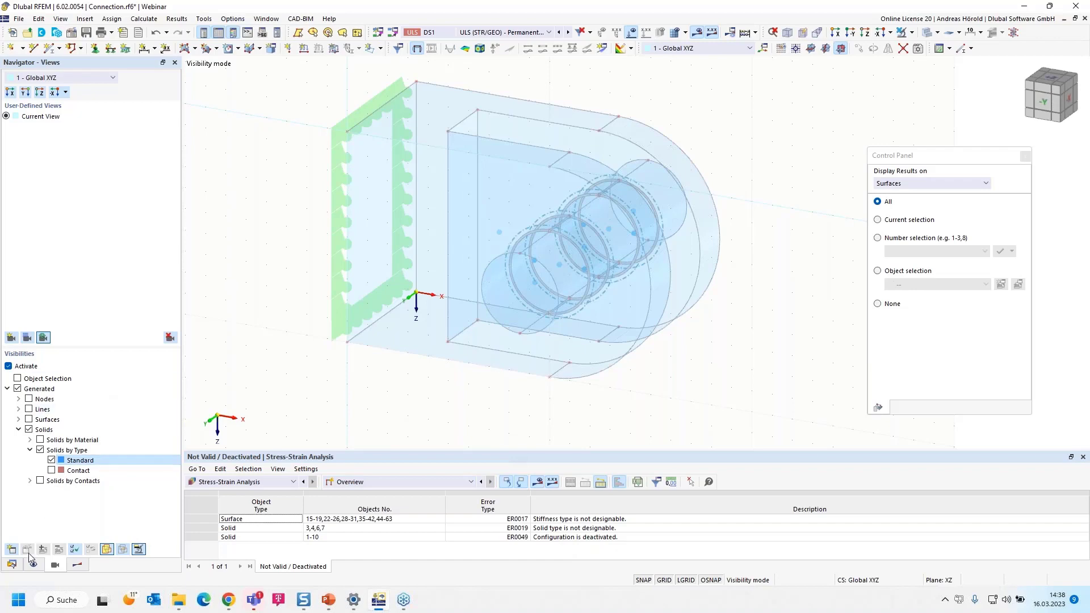
# Assign the stress-strain analysis configuration 1 - Default to the standard solids 1, 2, 5 and 8 to 10
pyautogui.click(12, 564)
pyautogui.scroll(10, 80, 209)
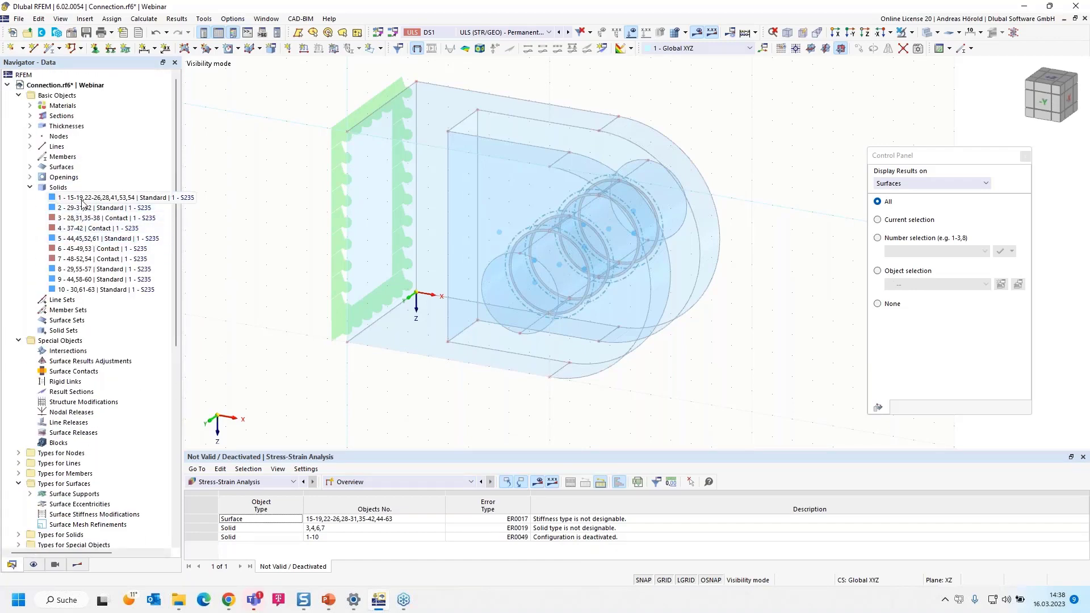
pyautogui.click(83, 199)
pyautogui.keyDown('ctrl'); pyautogui.click(84, 207); pyautogui.keyUp('ctrl')
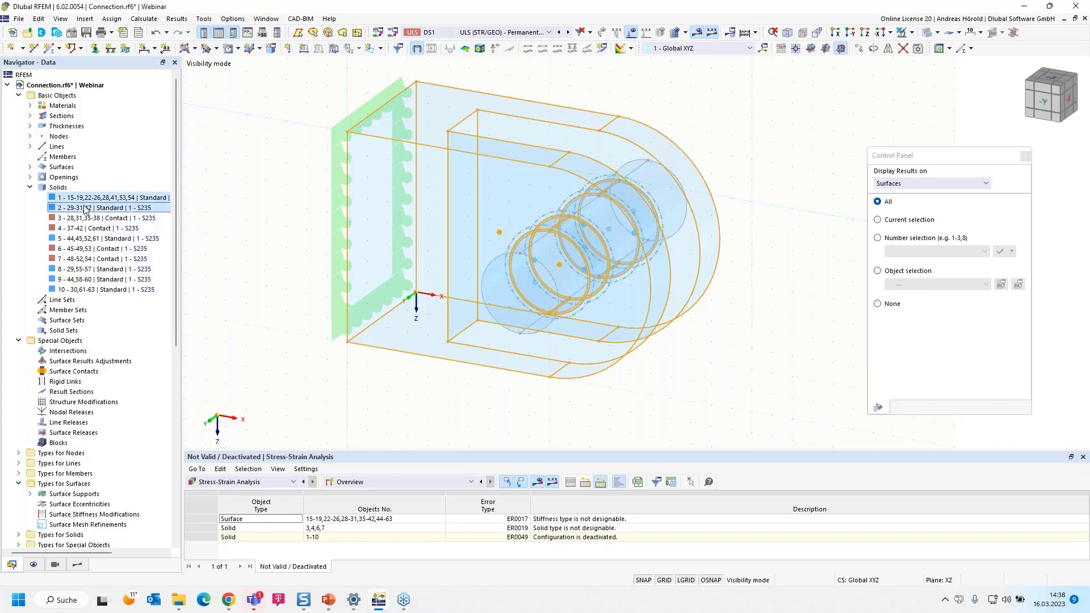
pyautogui.keyDown('ctrl'); pyautogui.click(88, 239); pyautogui.keyUp('ctrl')
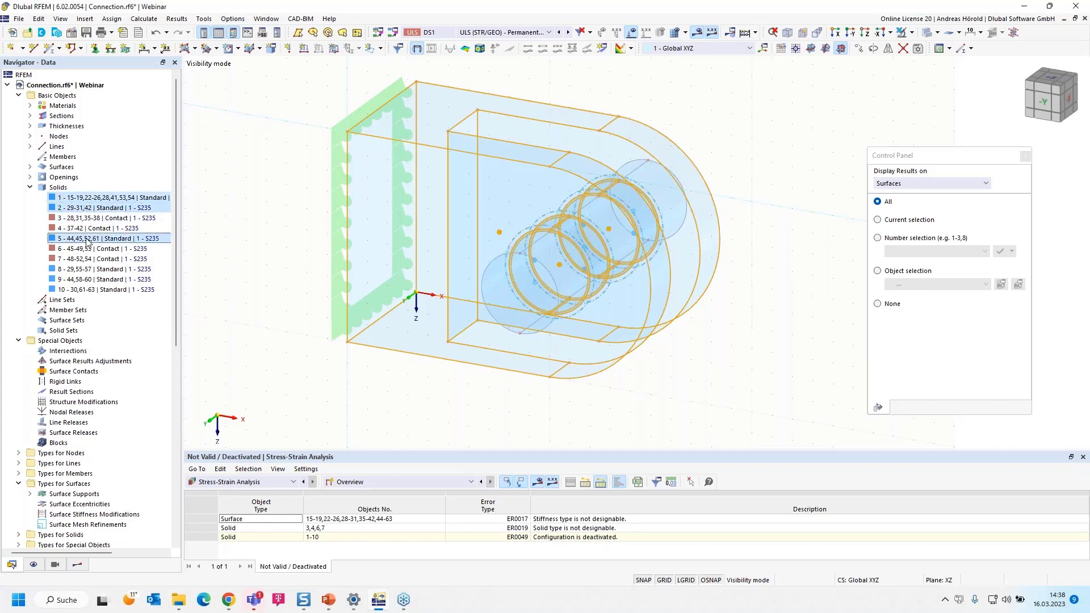
pyautogui.keyDown('ctrl'); pyautogui.click(92, 269); pyautogui.keyUp('ctrl')
pyautogui.keyDown('ctrl'); pyautogui.click(97, 279); pyautogui.keyUp('ctrl')
pyautogui.keyDown('ctrl'); pyautogui.click(103, 288); pyautogui.keyUp('ctrl')
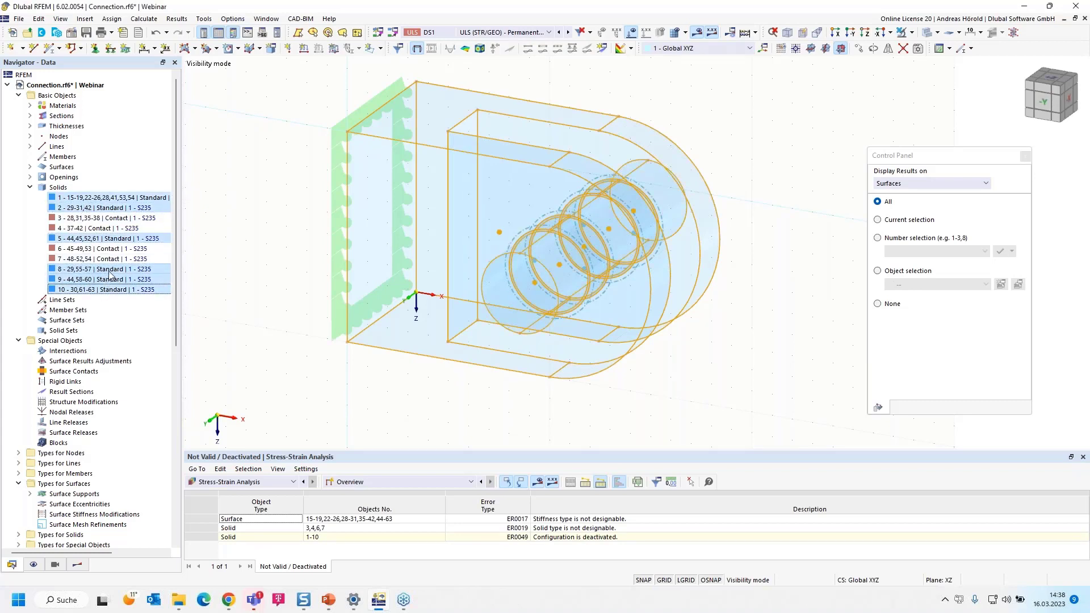
pyautogui.rightClick(119, 275)
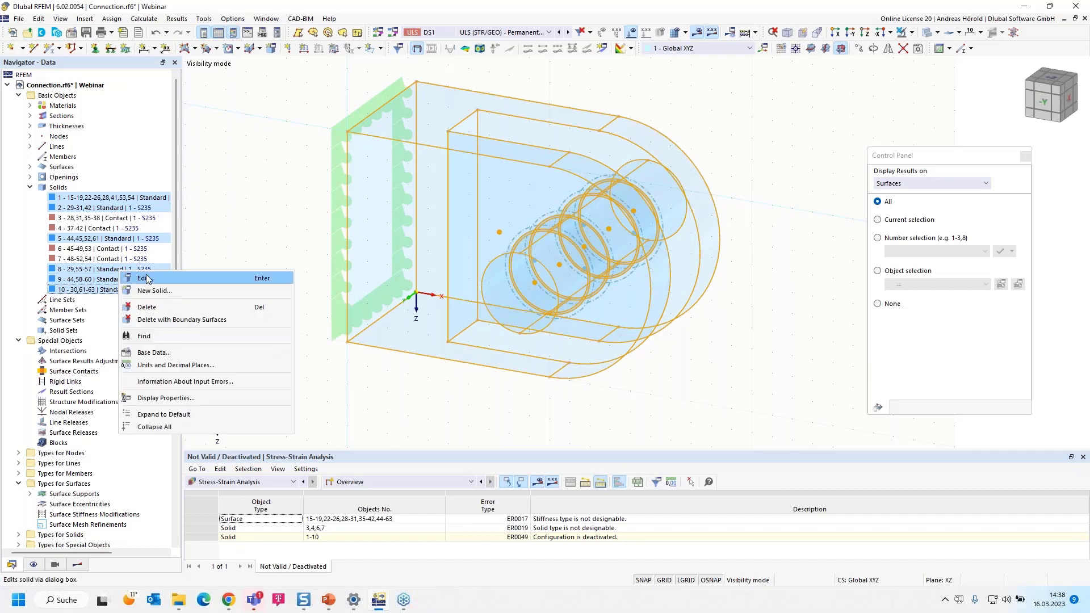
pyautogui.click(143, 278)
pyautogui.click(285, 130)
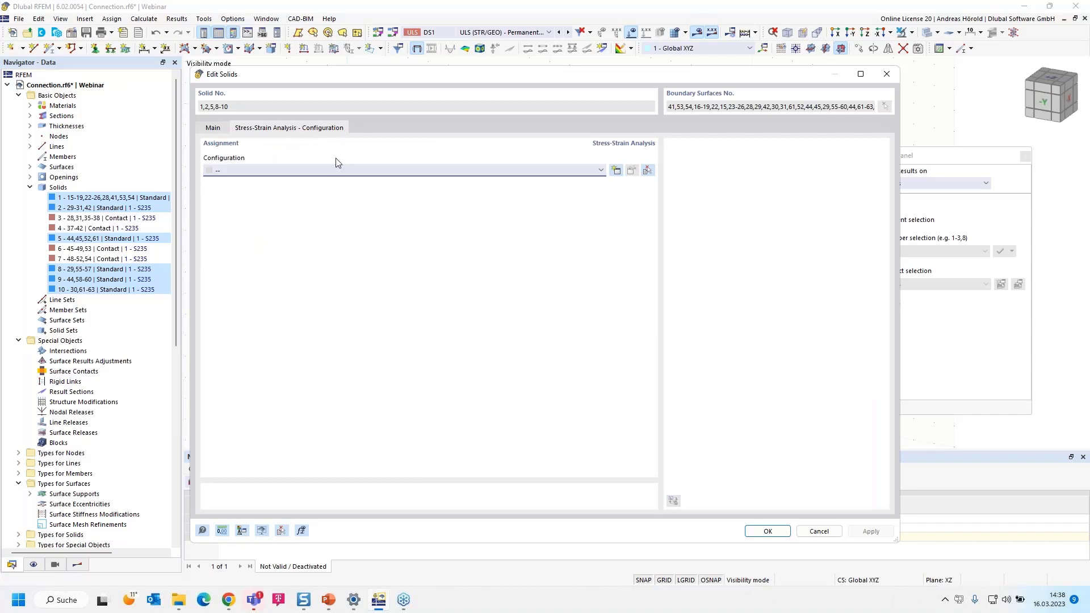
pyautogui.click(404, 173)
pyautogui.click(353, 190)
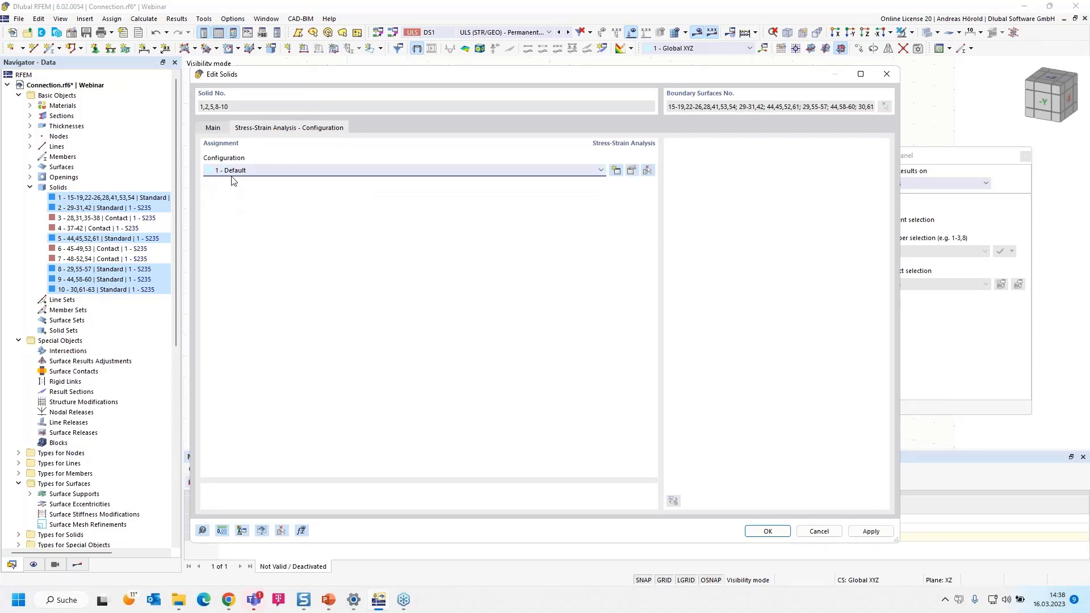
pyautogui.click(767, 531)
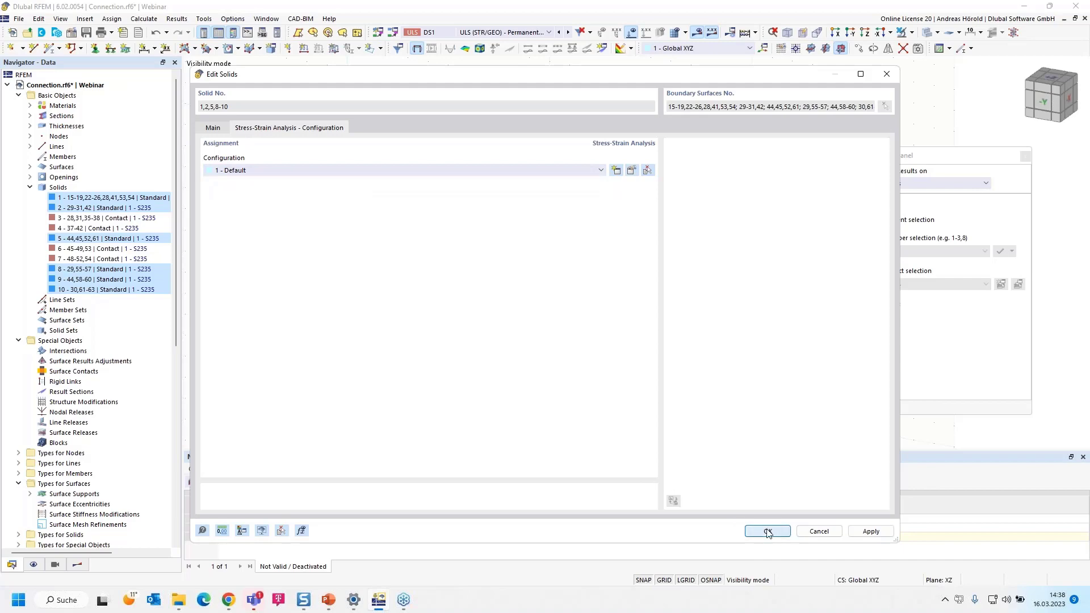
pyautogui.click(593, 348)
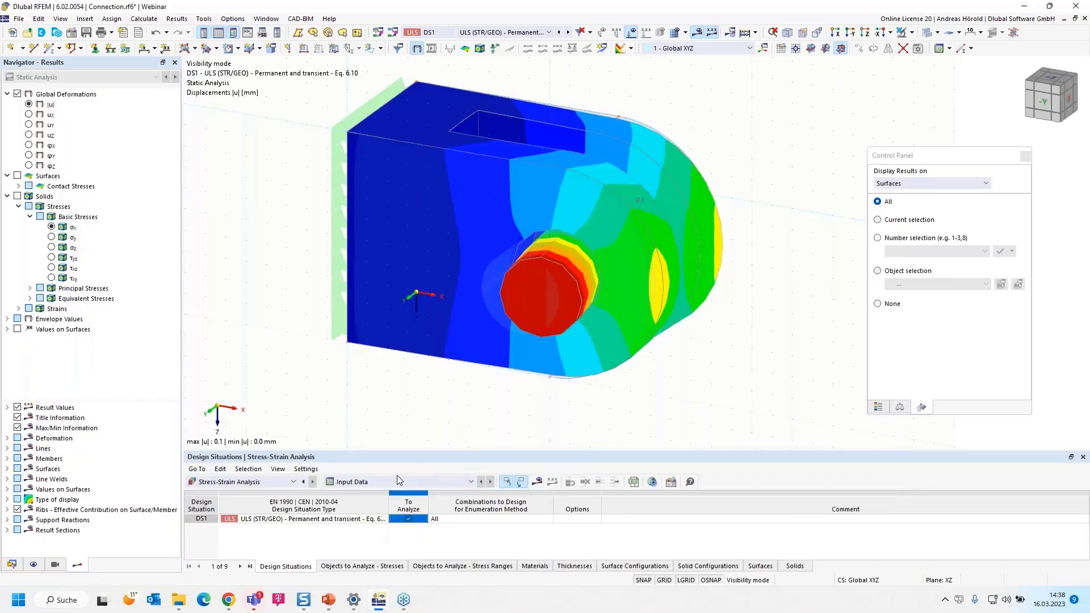
# Request the Stress-Strain Analysis results and agree to start the calculation
pyautogui.click(536, 482)
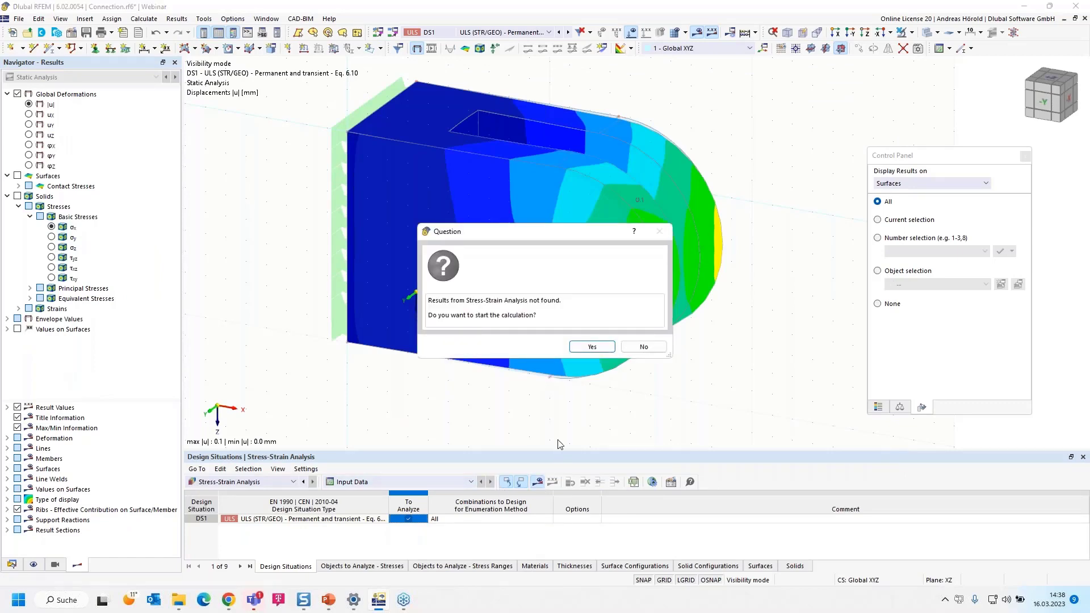
pyautogui.click(590, 346)
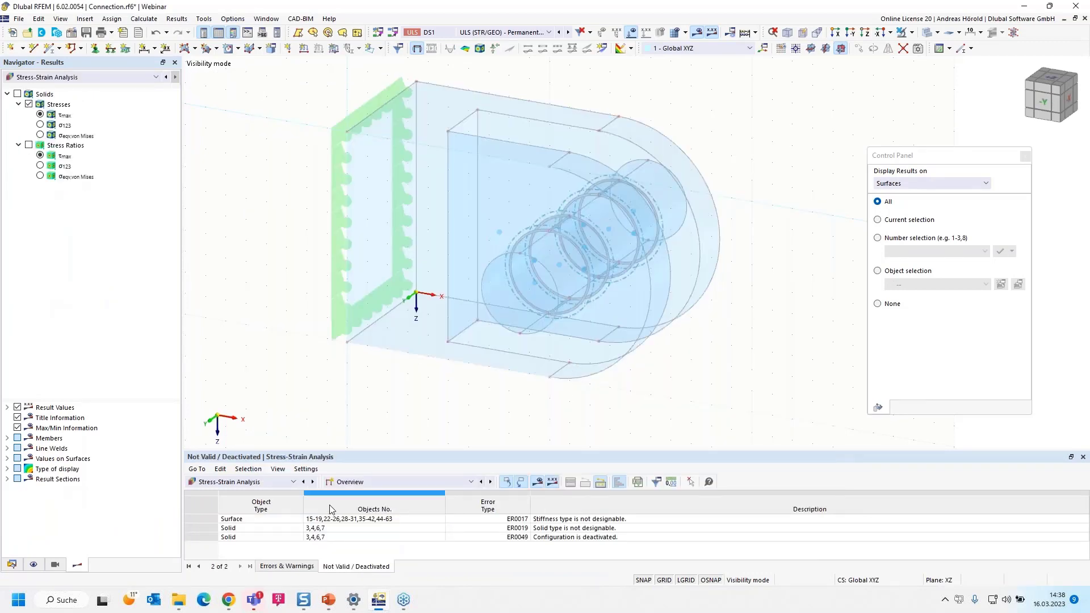
# Examine the Stresses on Solids results by design situation in the Stress-Strain Analysis results
pyautogui.click(383, 481)
pyautogui.click(385, 510)
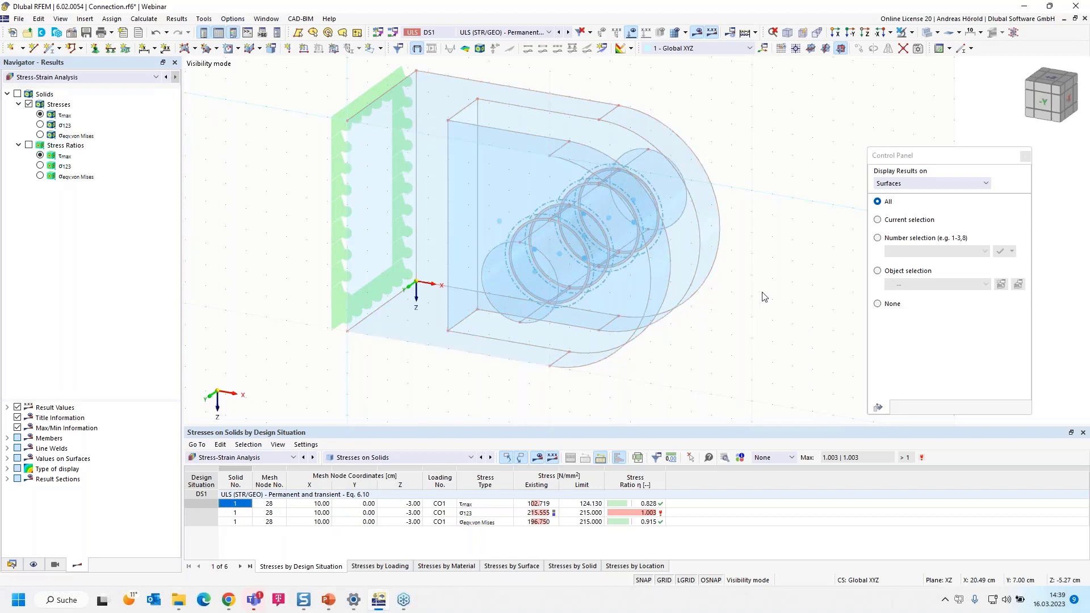
pyautogui.keyDown('ctrl'); pyautogui.moveTo(758, 301); pyautogui.dragTo(760, 314, button='middle'); pyautogui.keyUp('ctrl')
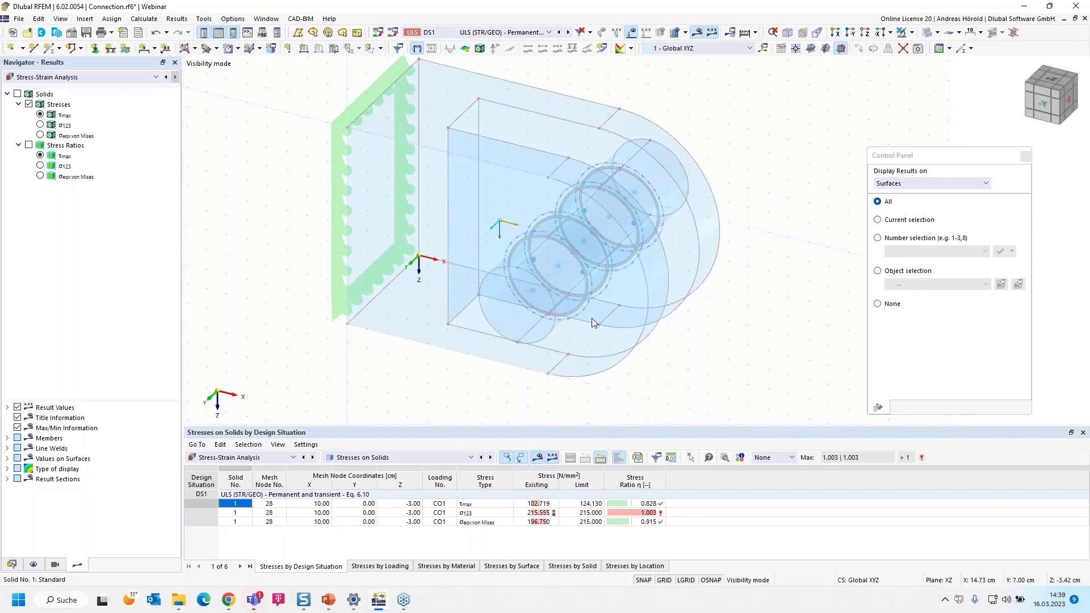
# Switch to the Static Analysis results and display the von Mises equivalent total strains on the solids with their colour scale
pyautogui.click(88, 76)
pyautogui.click(89, 97)
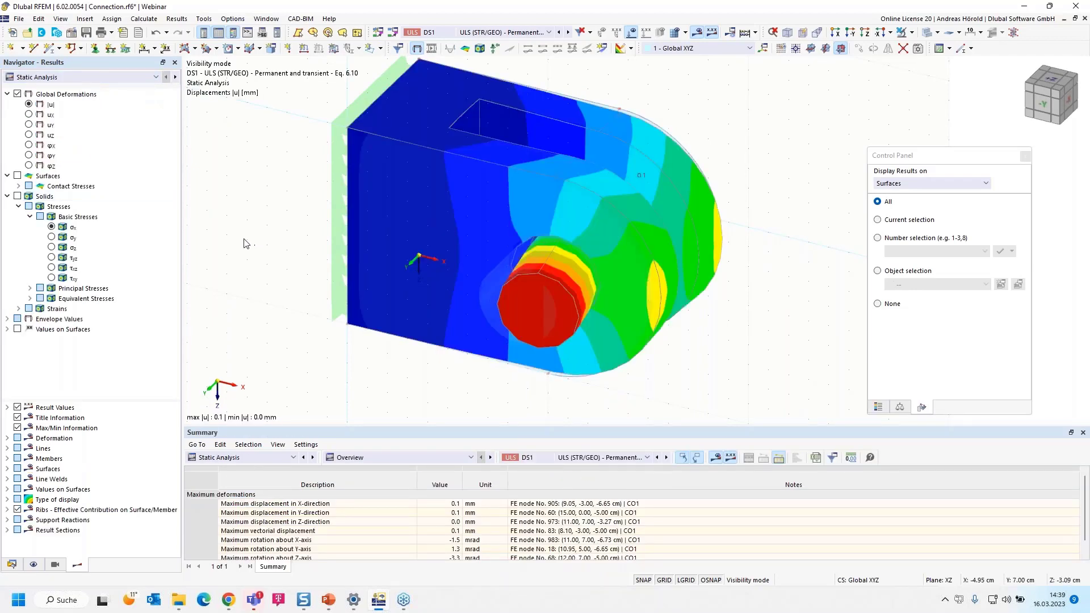
pyautogui.click(18, 309)
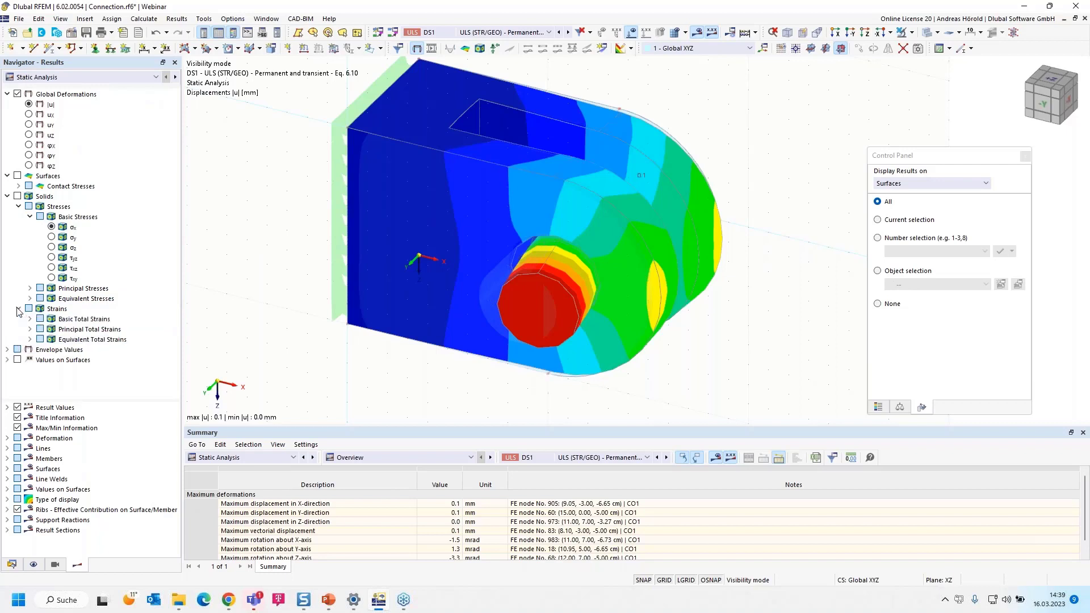
pyautogui.click(30, 339)
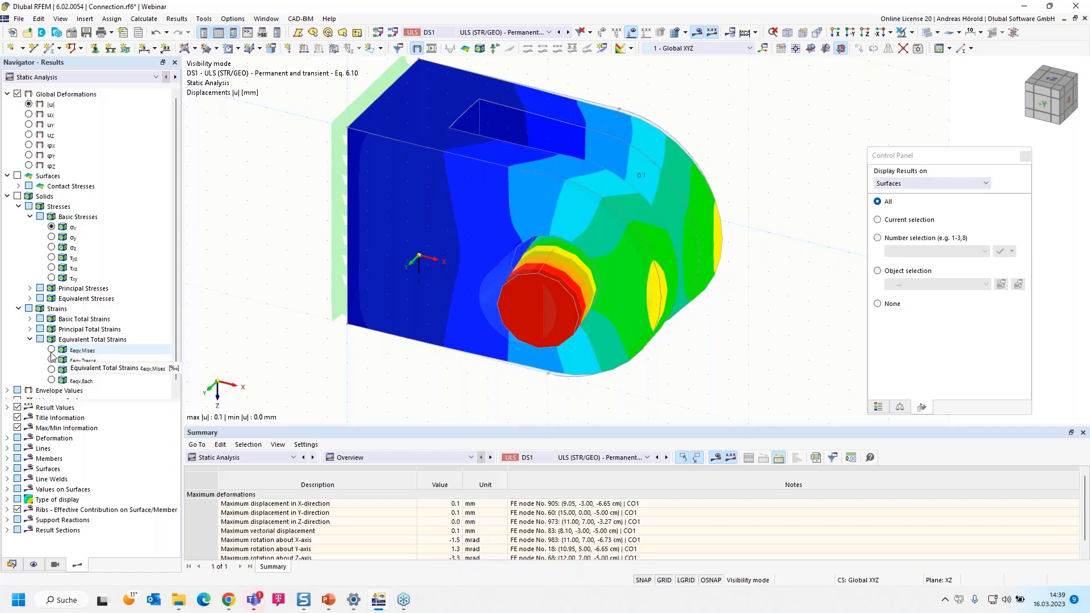
pyautogui.click(52, 350)
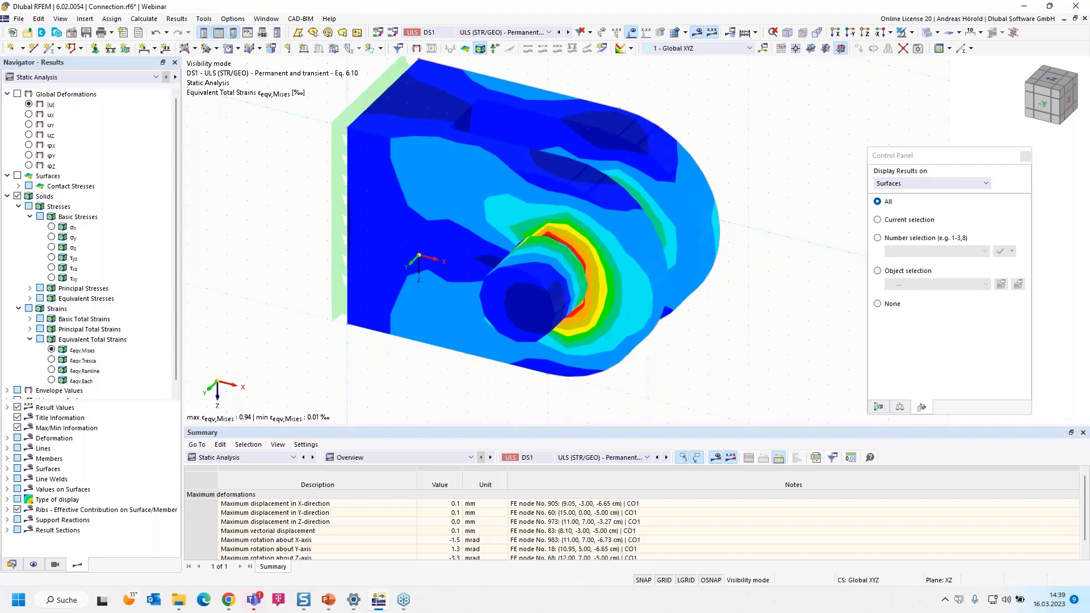
pyautogui.click(878, 406)
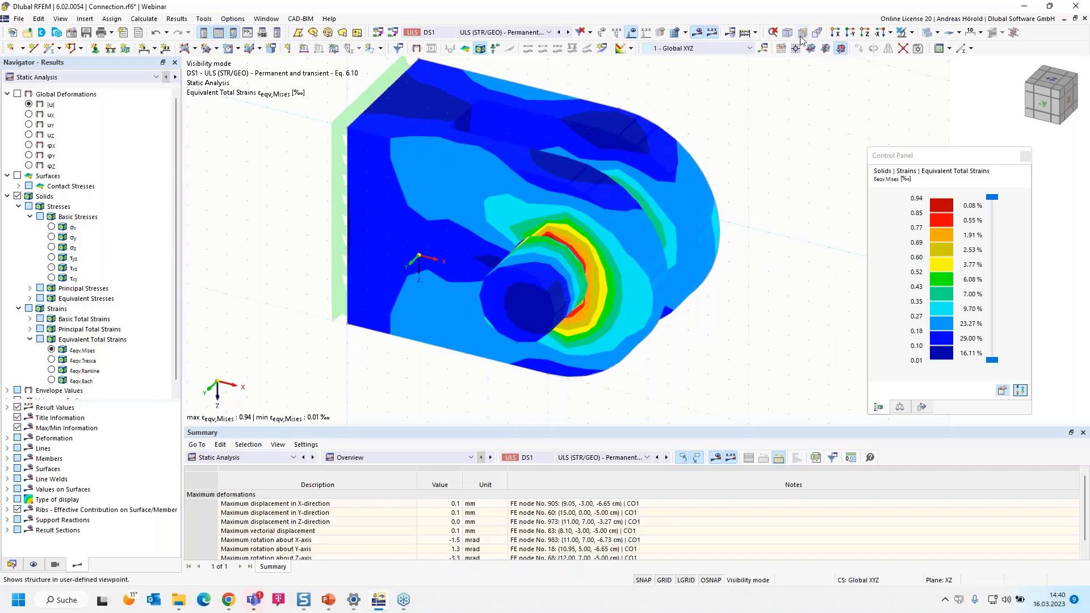
# Cancel the visibility mode and delete the surface support on the connection's end face, accepting the deletion of all results
pyautogui.click(912, 33)
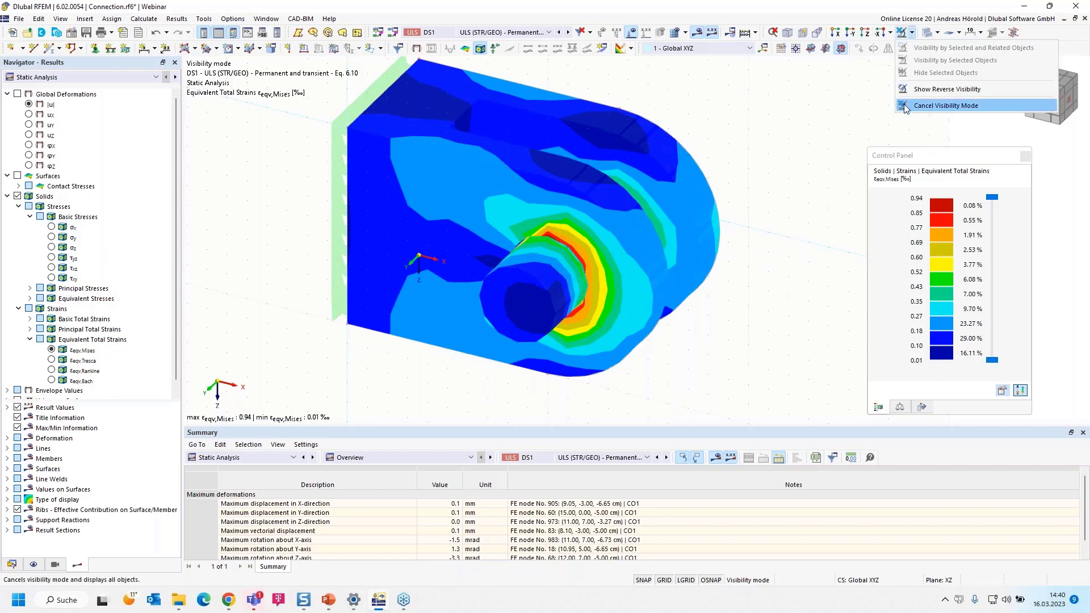
pyautogui.click(946, 105)
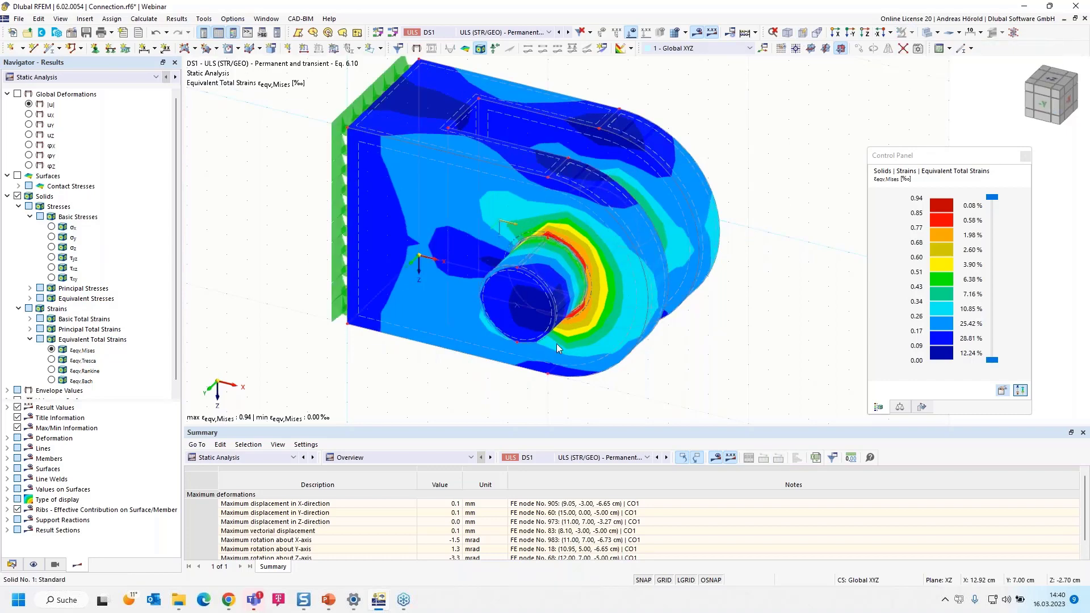
pyautogui.keyDown('ctrl'); pyautogui.moveTo(413, 364); pyautogui.dragTo(430, 347, button='middle'); pyautogui.keyUp('ctrl')
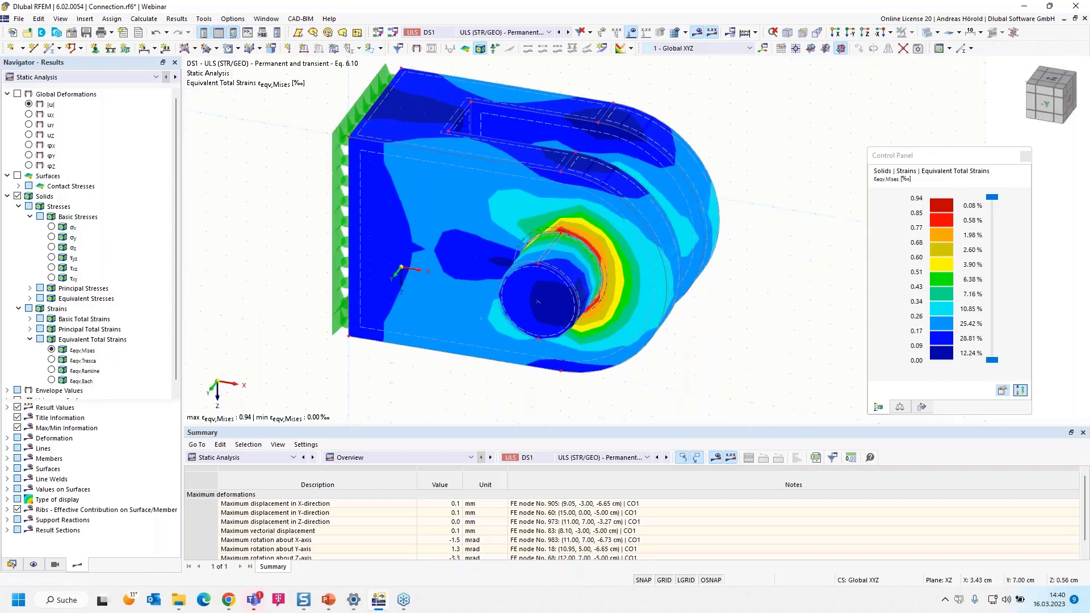
pyautogui.doubleClick(340, 223)
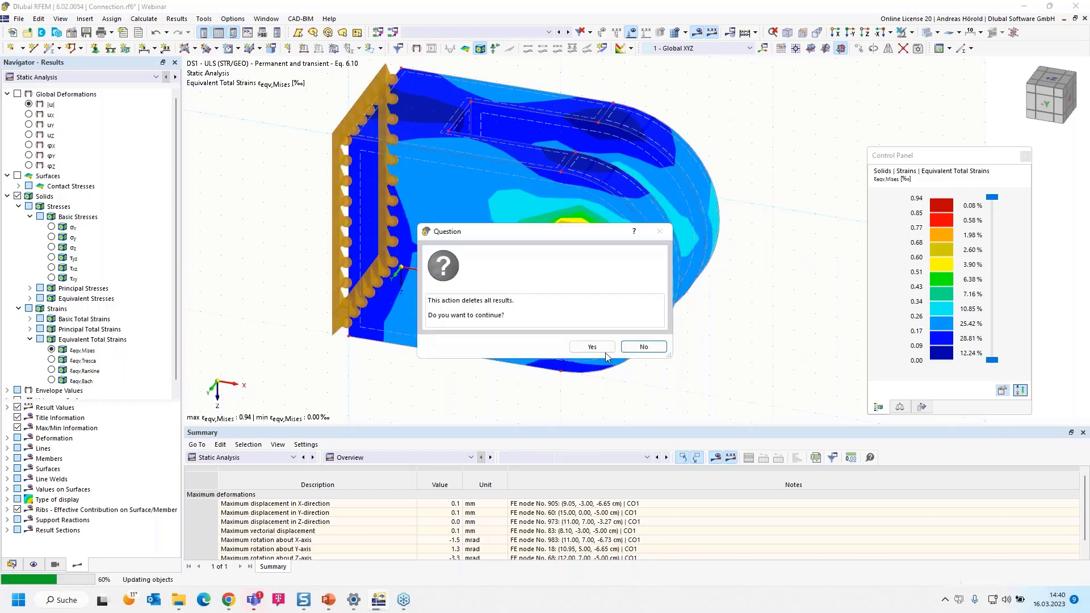
pyautogui.click(590, 346)
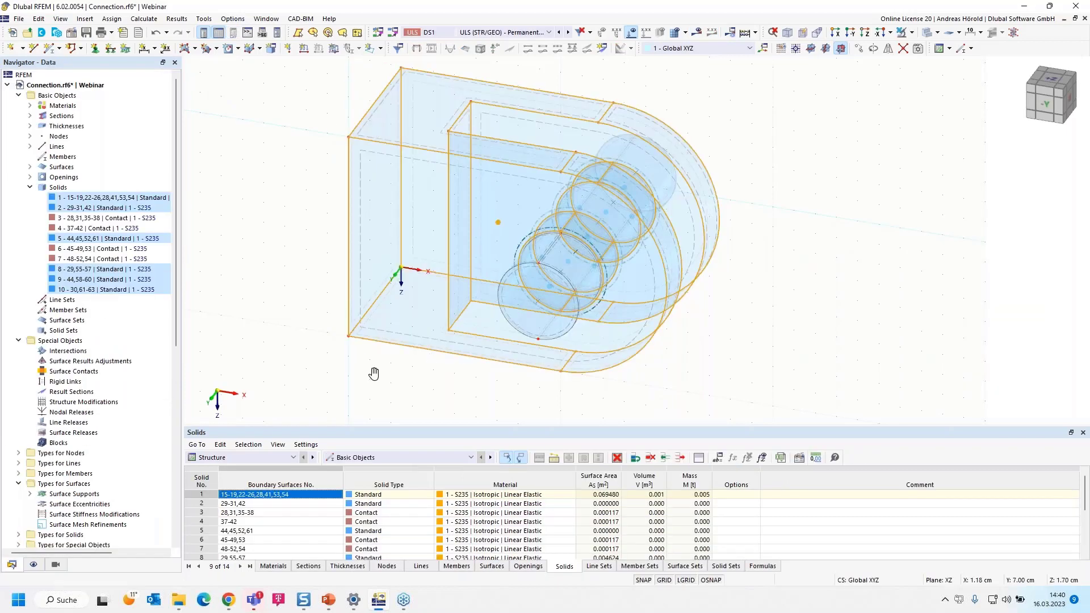
# Copy the connection's flat end surface once with a displacement vector of -2 cm in X and 0 cm in Y and Z
pyautogui.scroll(1, 744, 371)
pyautogui.moveTo(744, 371); pyautogui.dragTo(877, 353, button='middle')
pyautogui.click(877, 351)
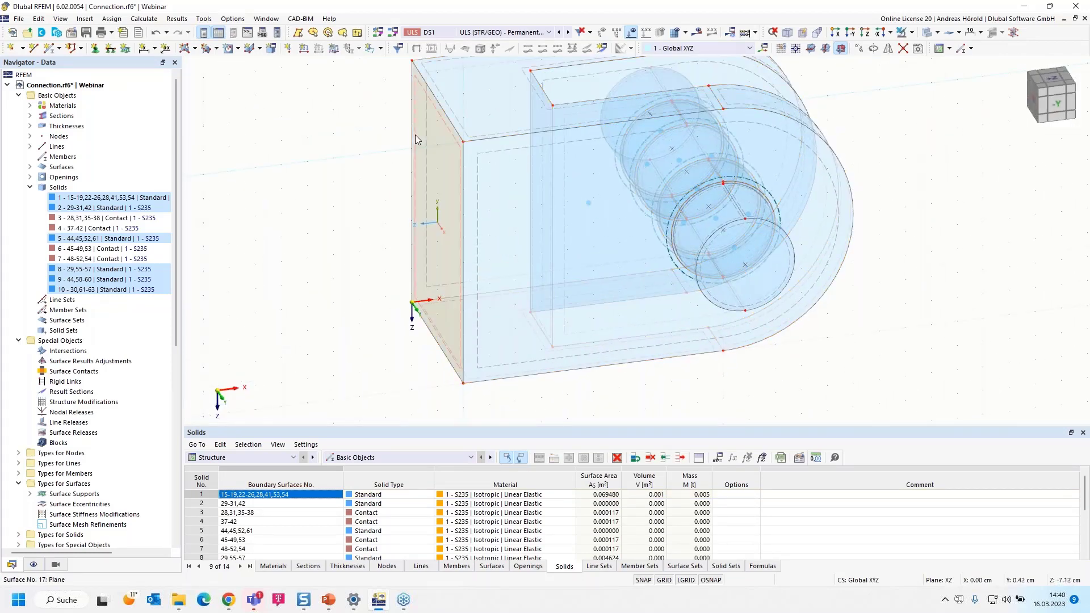
pyautogui.click(858, 50)
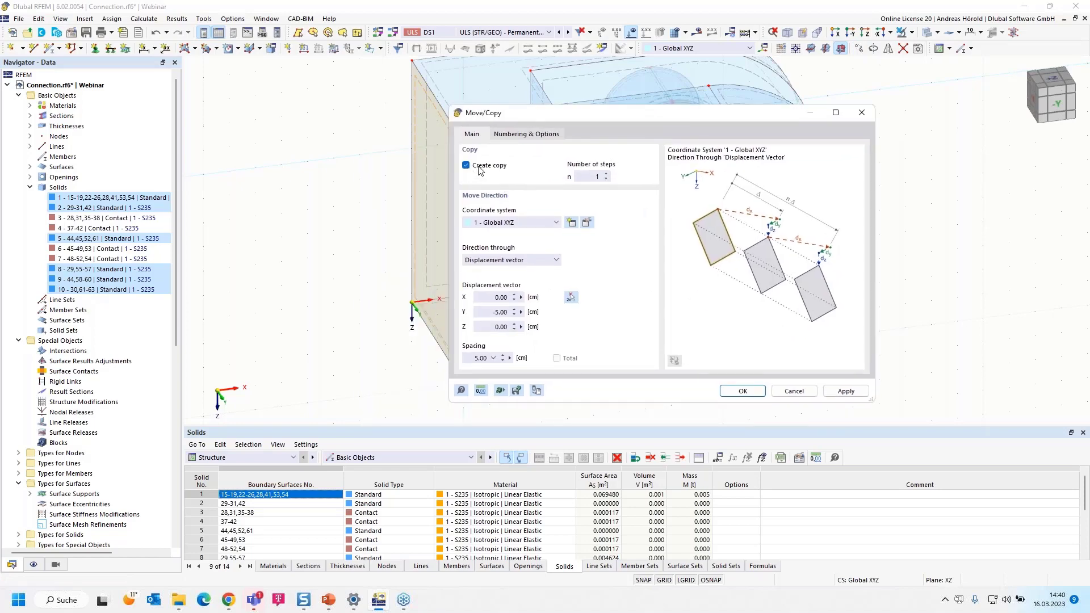
pyautogui.click(488, 297)
pyautogui.write('-2')
pyautogui.doubleClick(512, 312)
pyautogui.write('0')
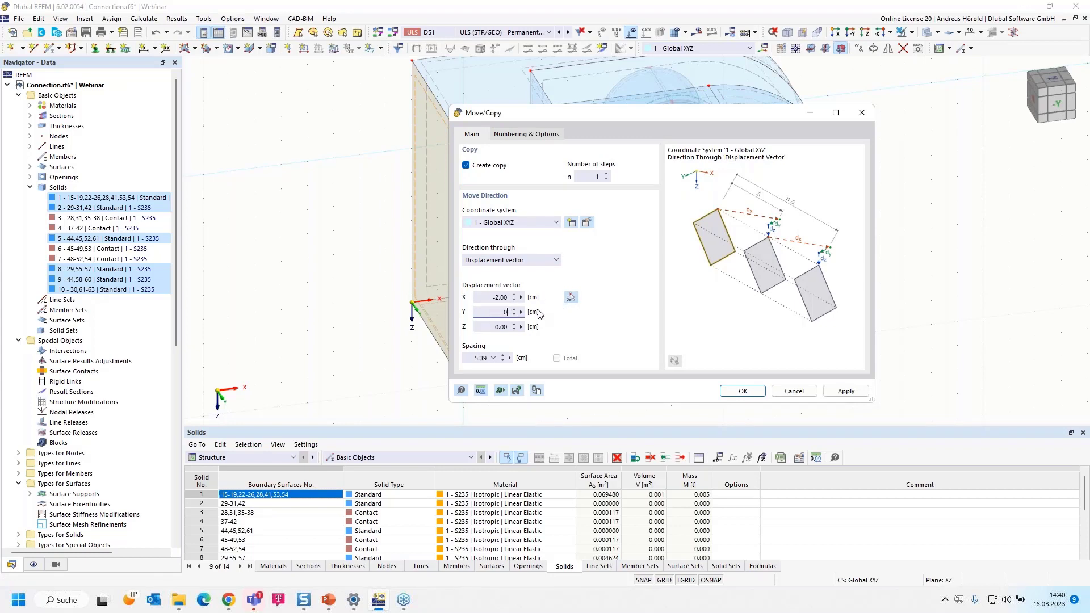
pyautogui.click(746, 394)
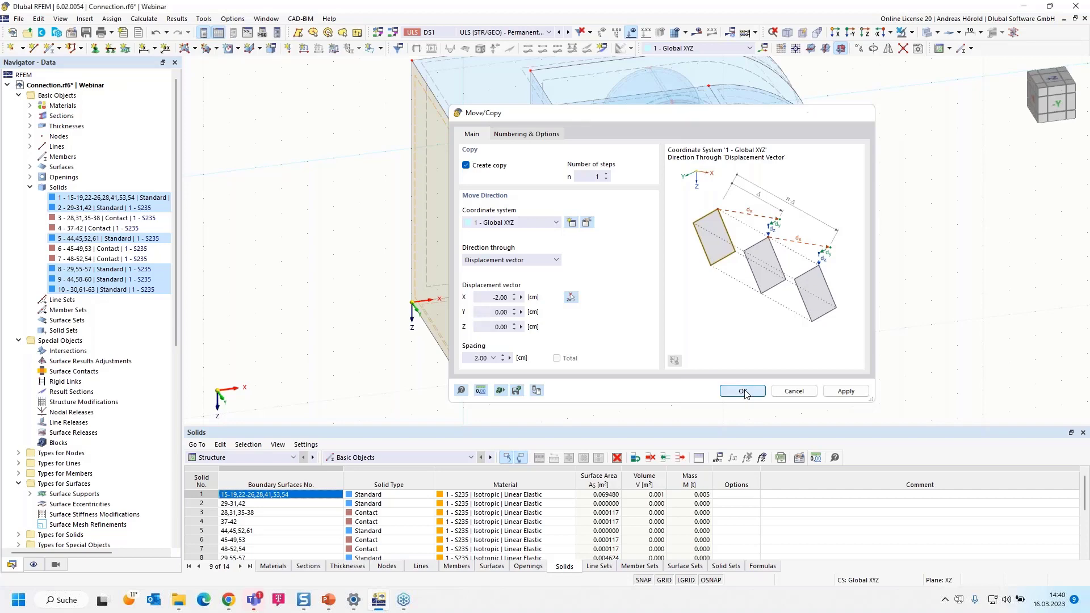
pyautogui.click(267, 313)
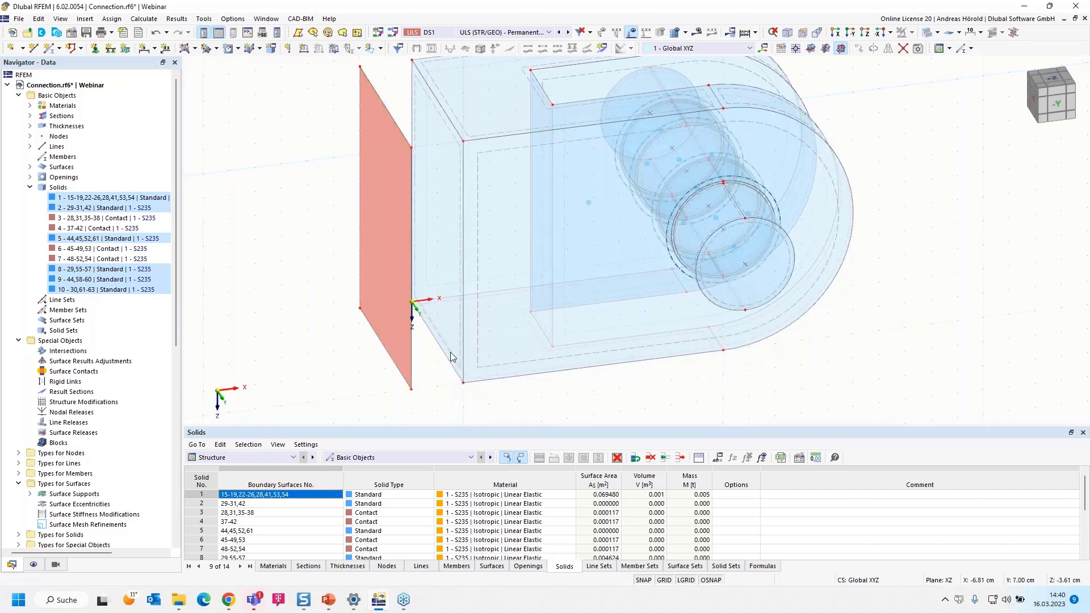
# Select the entire connection without the copied end surface and hide the selected objects
pyautogui.scroll(-1, 651, 383)
pyautogui.keyDown('ctrl'); pyautogui.moveTo(679, 390); pyautogui.dragTo(478, 375, button='middle'); pyautogui.keyUp('ctrl')
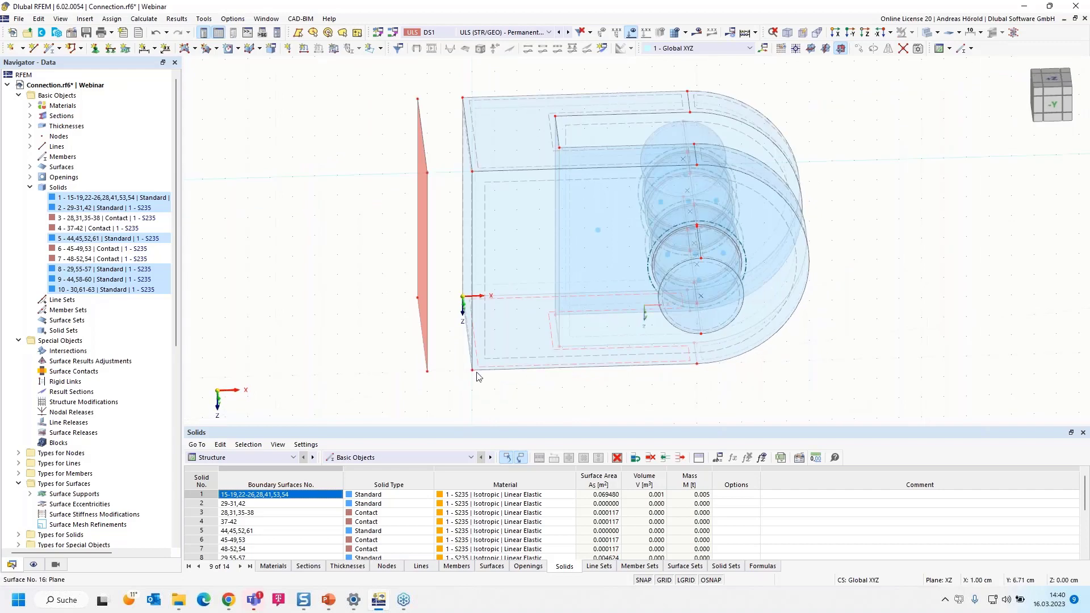
pyautogui.moveTo(444, 394); pyautogui.dragTo(874, 86)
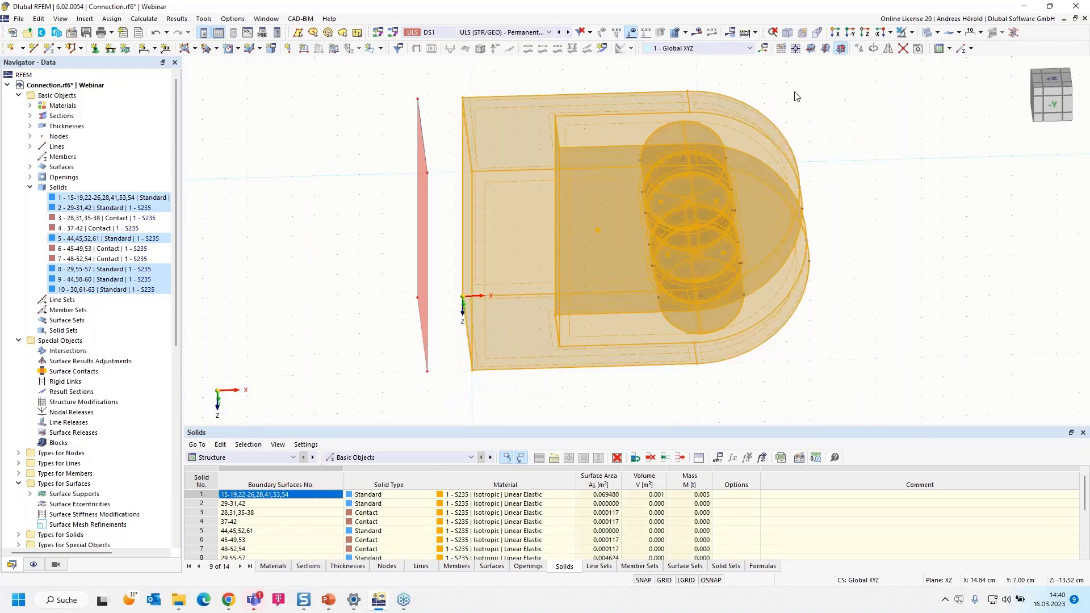
pyautogui.click(910, 33)
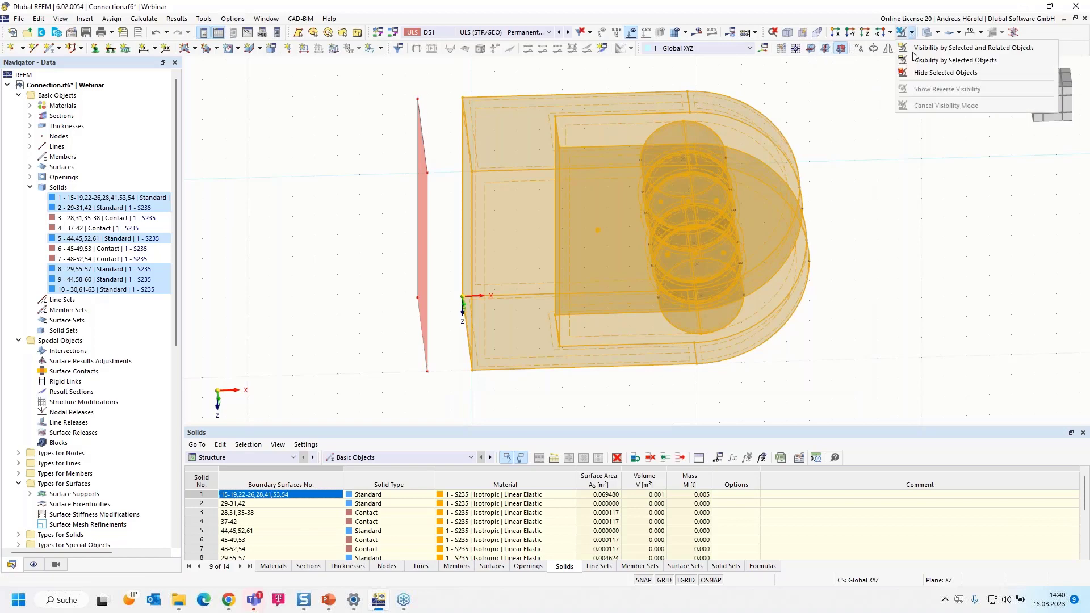
pyautogui.click(923, 74)
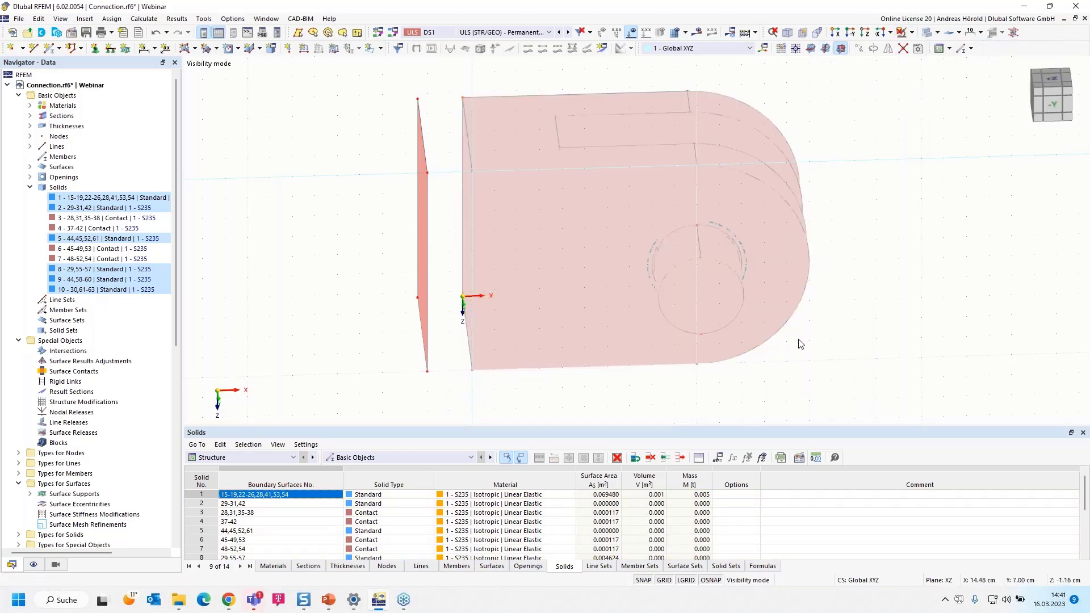
# Set the work plane to YZ with its origin at the upper corner node of the copied surface
pyautogui.click(826, 49)
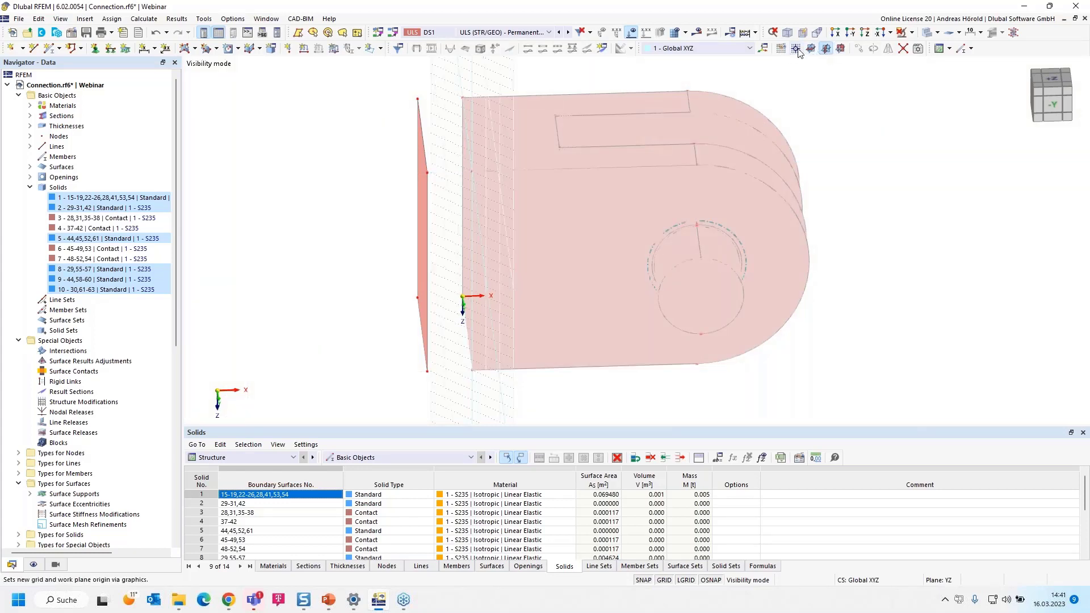
pyautogui.click(796, 49)
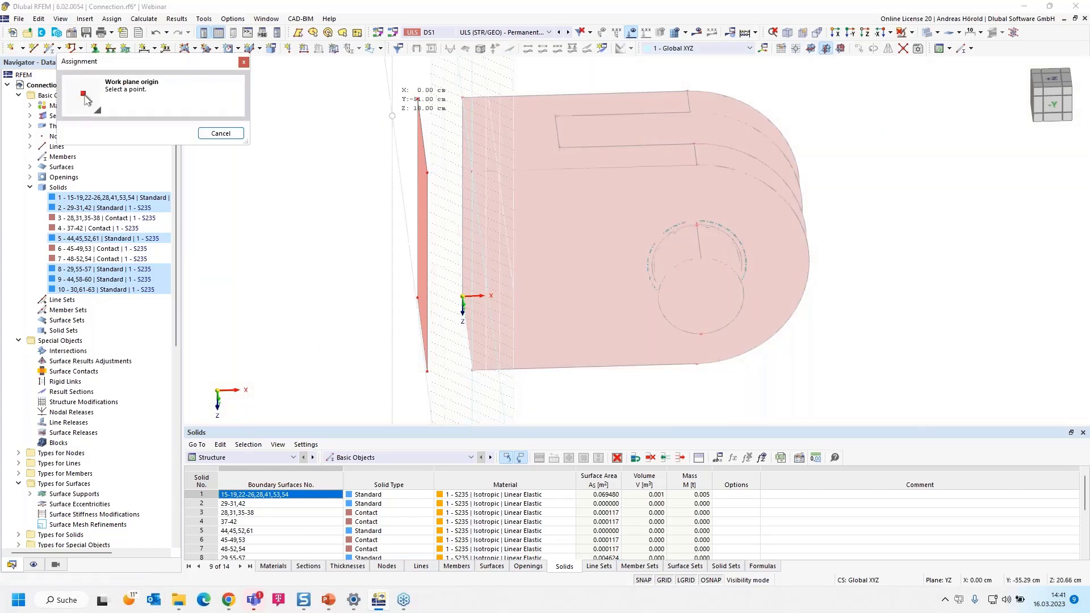
pyautogui.click(417, 100)
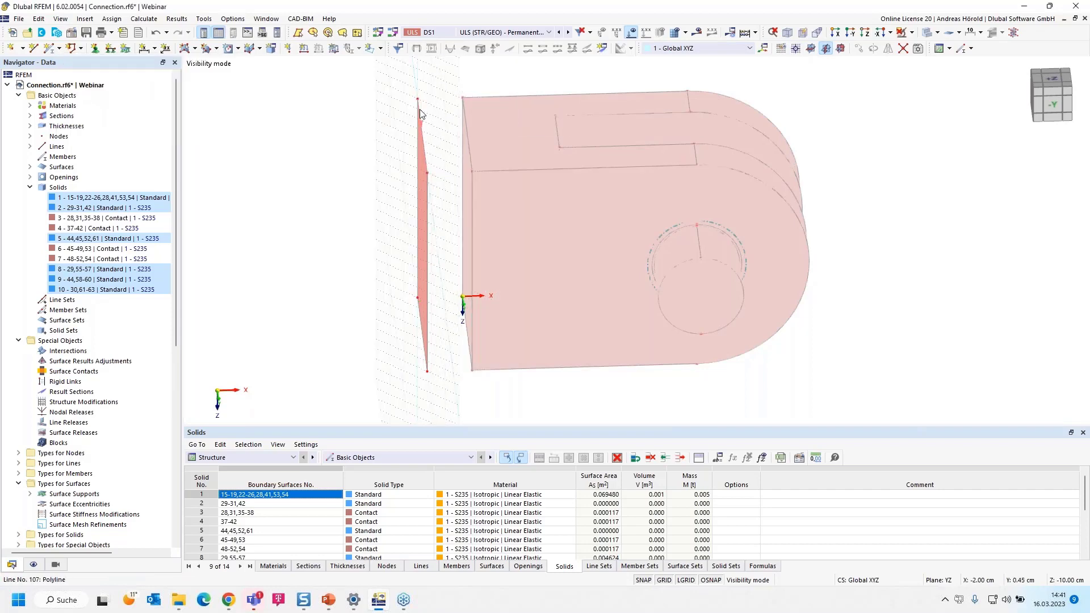
pyautogui.moveTo(775, 380); pyautogui.dragTo(833, 370, button='right')
pyautogui.press('Escape')
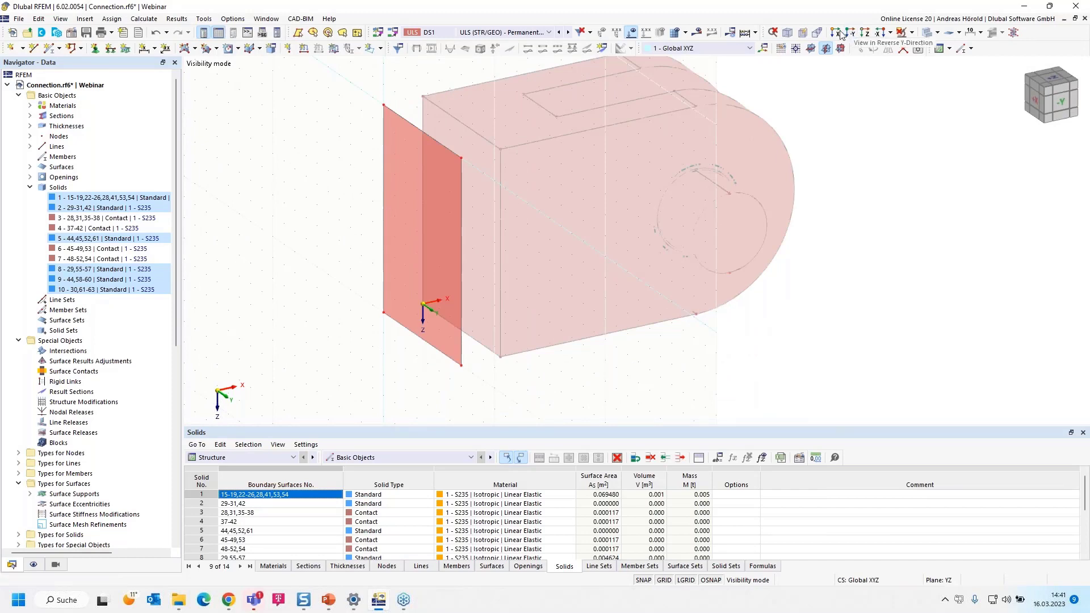
# In the X-direction view, enlarge the copied surface by moving its four corner nodes outward about 2 cm in both Y and Z
pyautogui.click(835, 32)
pyautogui.scroll(-1, 778, 187)
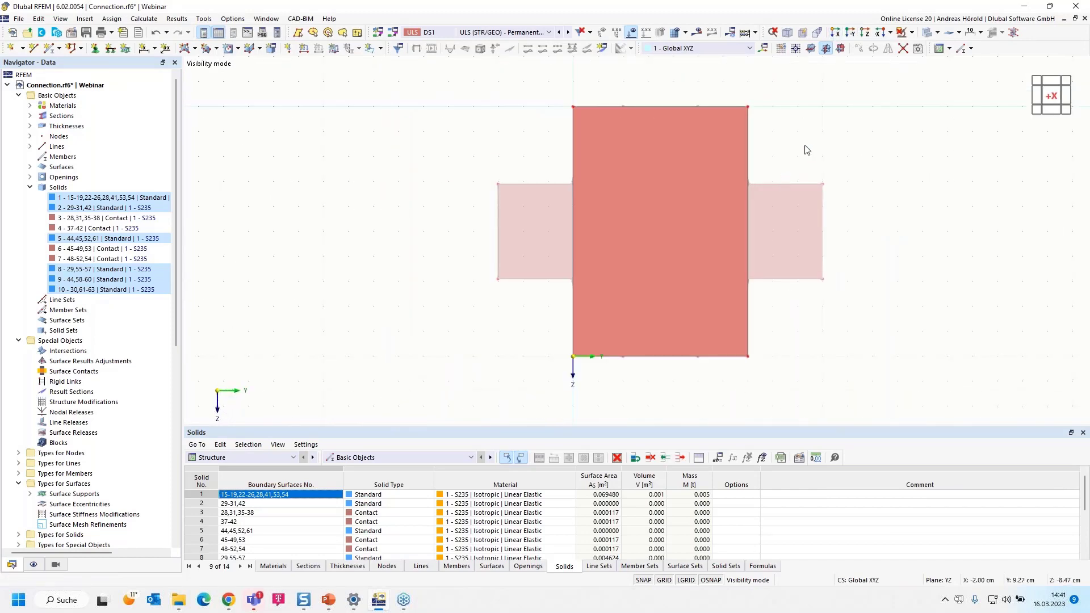
pyautogui.moveTo(803, 147); pyautogui.dragTo(764, 209, button='middle')
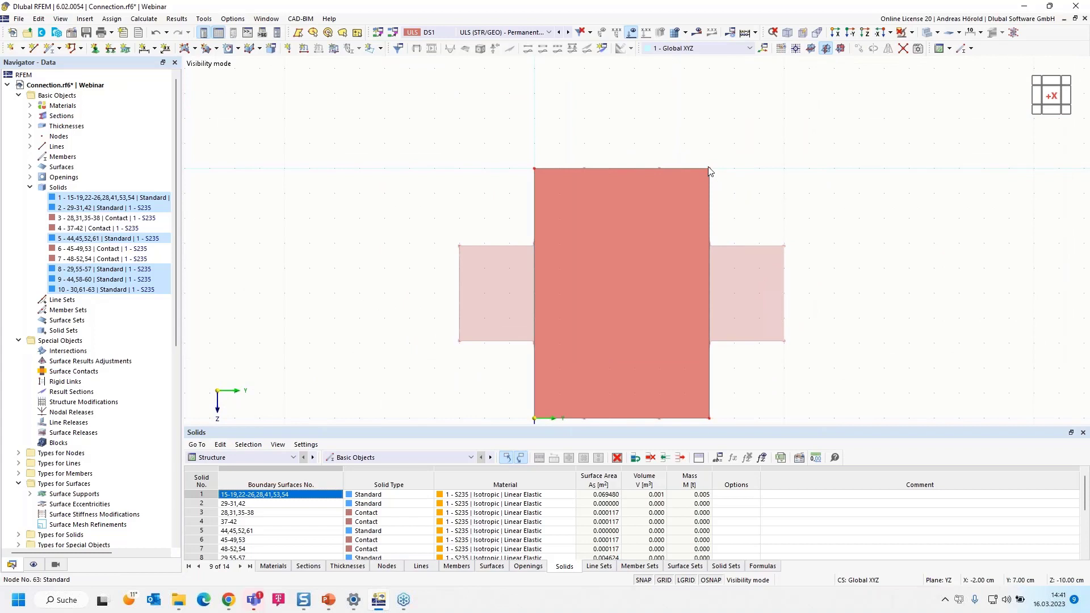
pyautogui.moveTo(710, 170); pyautogui.dragTo(760, 119)
pyautogui.moveTo(534, 169); pyautogui.dragTo(484, 120)
pyautogui.scroll(-3, 519, 169)
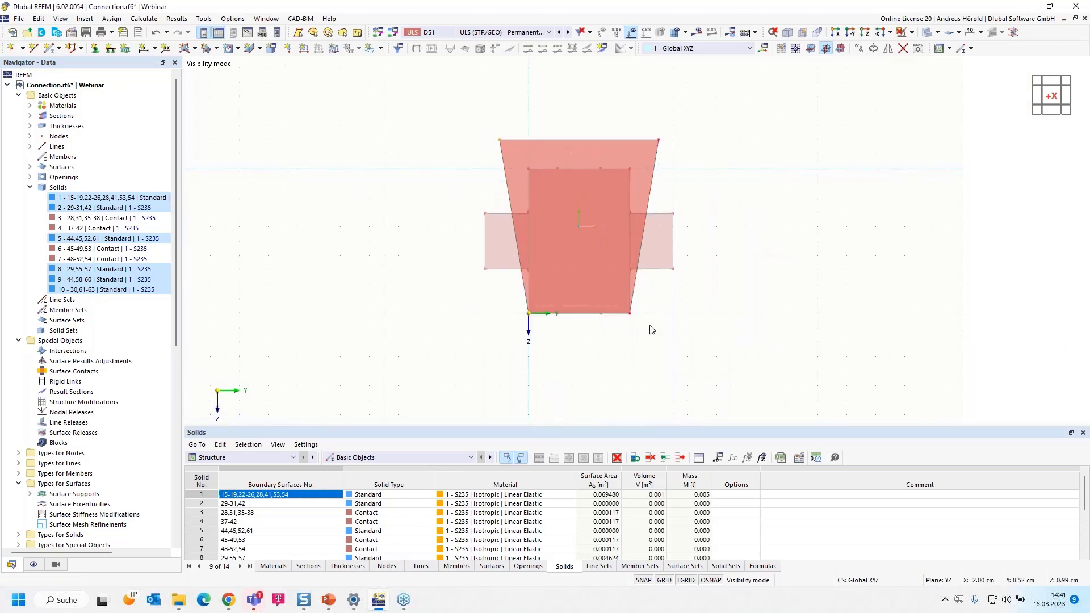
pyautogui.moveTo(630, 313); pyautogui.dragTo(662, 344)
pyautogui.scroll(4, 529, 311)
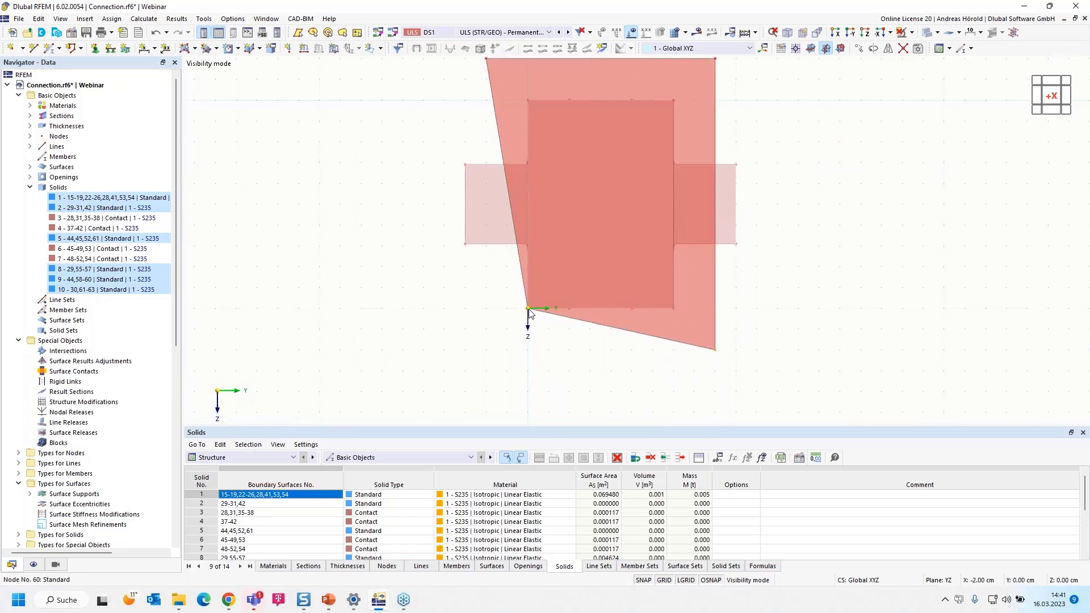
pyautogui.moveTo(528, 309); pyautogui.dragTo(486, 349)
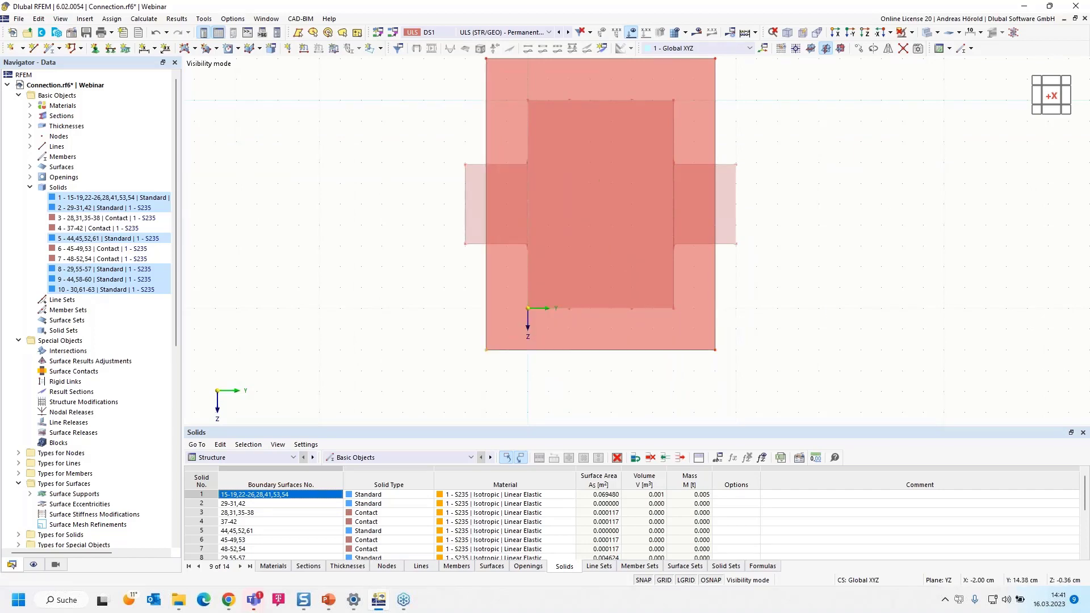
# Open the enlarged copied end surface for editing and set its stiffness type to Standard
pyautogui.keyDown('ctrl'); pyautogui.moveTo(655, 339); pyautogui.dragTo(628, 344, button='middle'); pyautogui.keyUp('ctrl')
pyautogui.keyDown('ctrl'); pyautogui.moveTo(798, 329); pyautogui.dragTo(652, 414, button='middle'); pyautogui.keyUp('ctrl')
pyautogui.scroll(2, 559, 368)
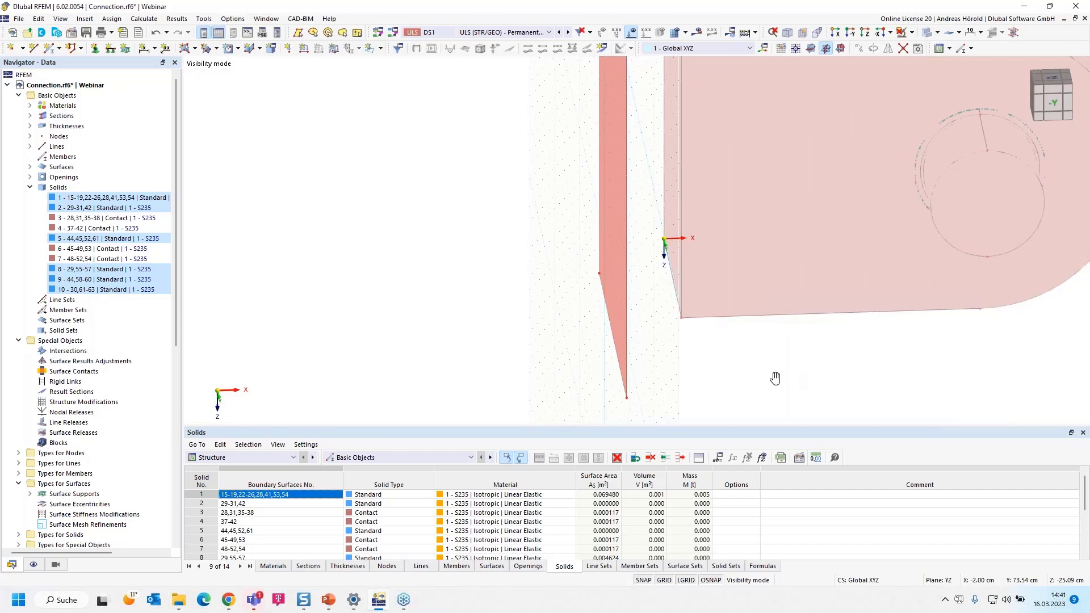
pyautogui.moveTo(774, 377); pyautogui.dragTo(645, 367, button='middle')
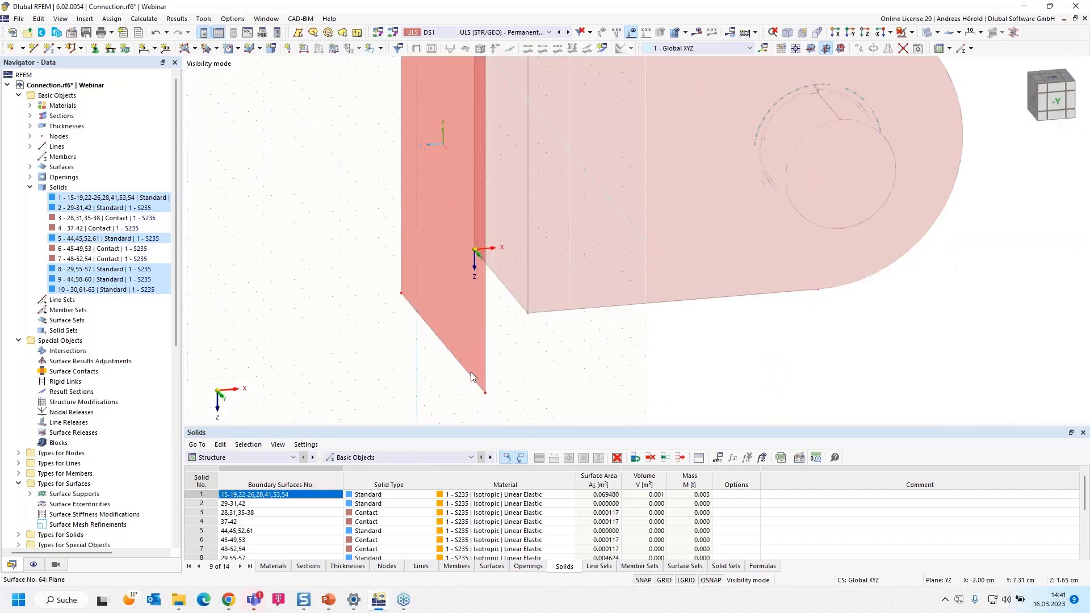
pyautogui.doubleClick(475, 366)
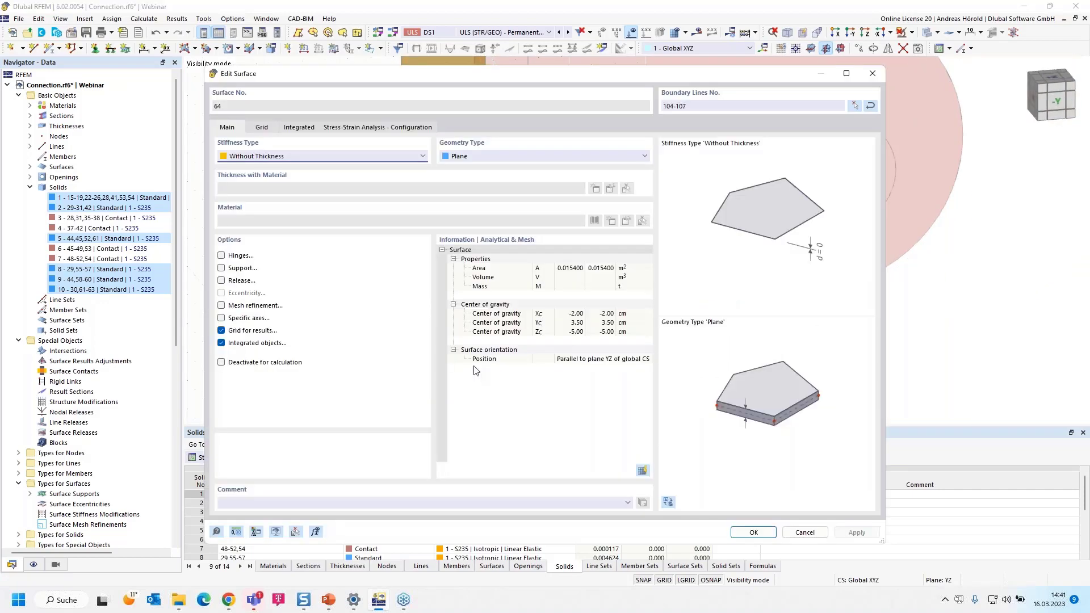
pyautogui.click(272, 156)
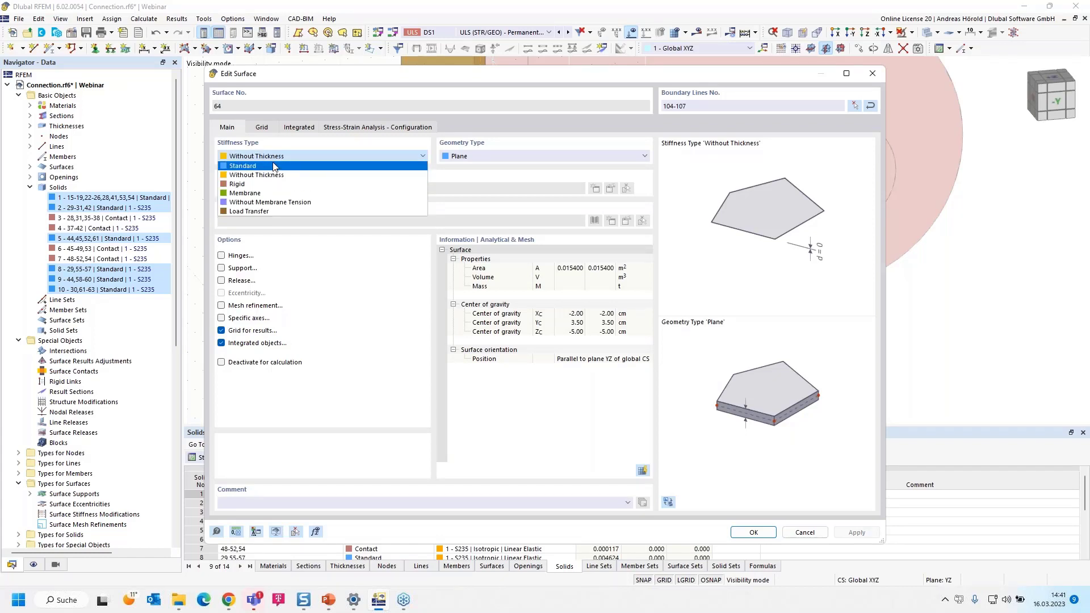
pyautogui.click(273, 165)
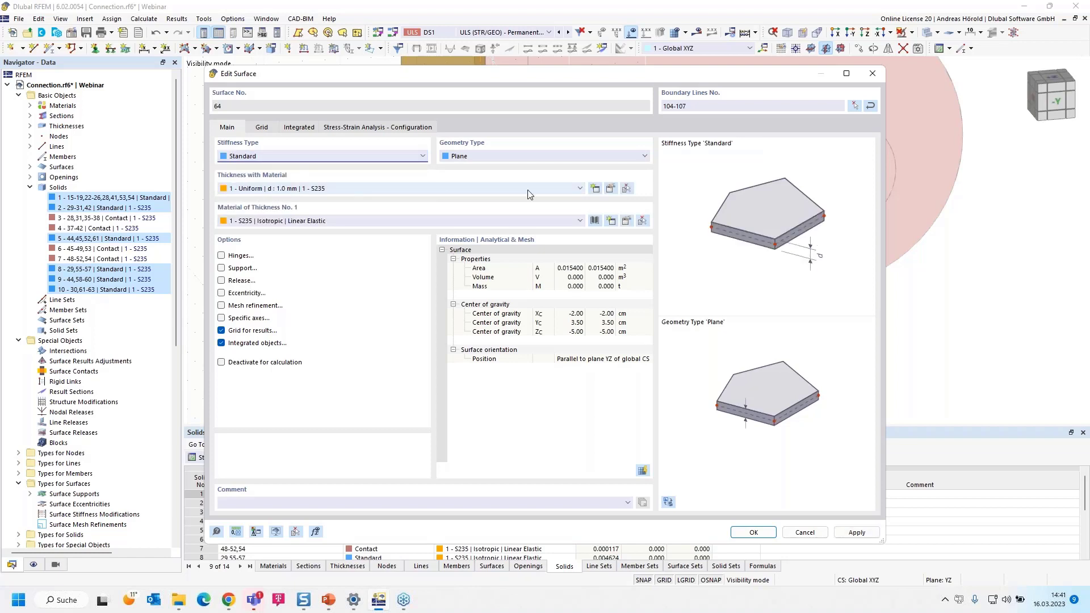
# Create a uniform 20 mm thickness in S235 for the end plate surface and apply the changes, accepting deletion of the mesh
pyautogui.click(595, 189)
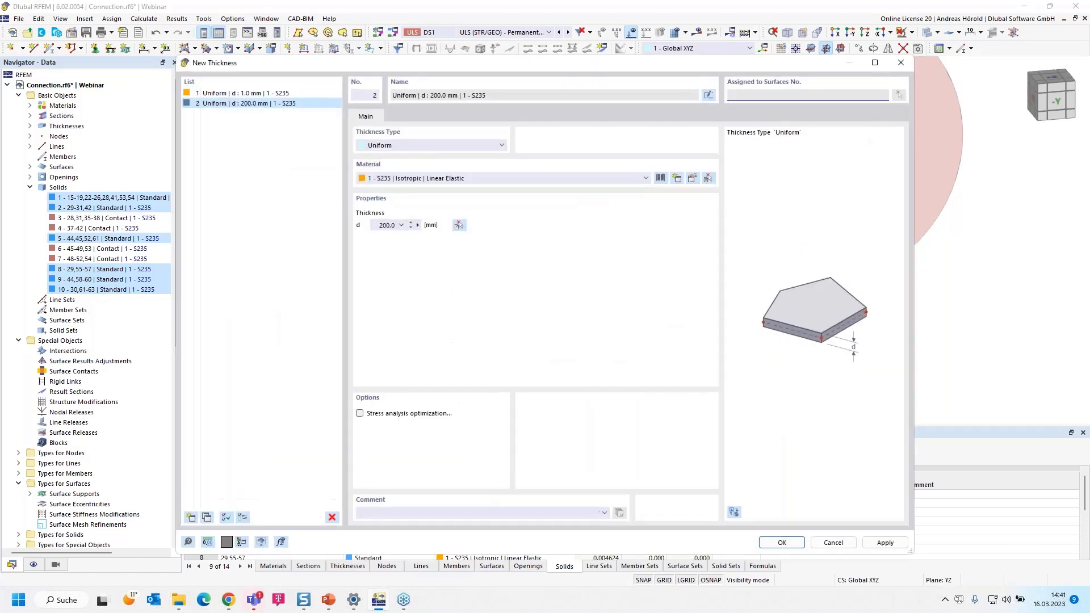
pyautogui.click(382, 225)
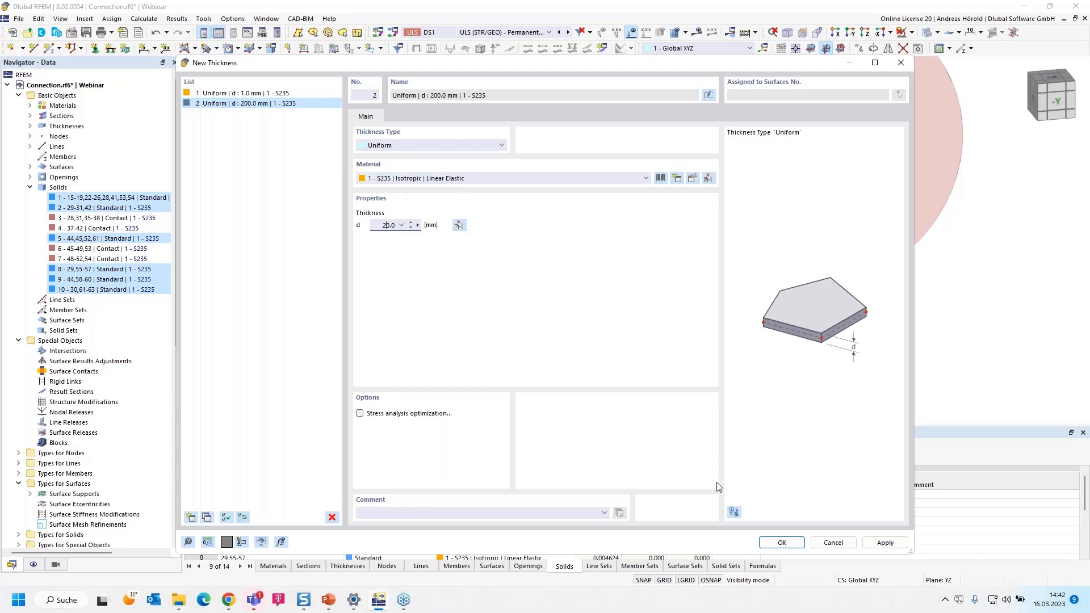
pyautogui.click(781, 543)
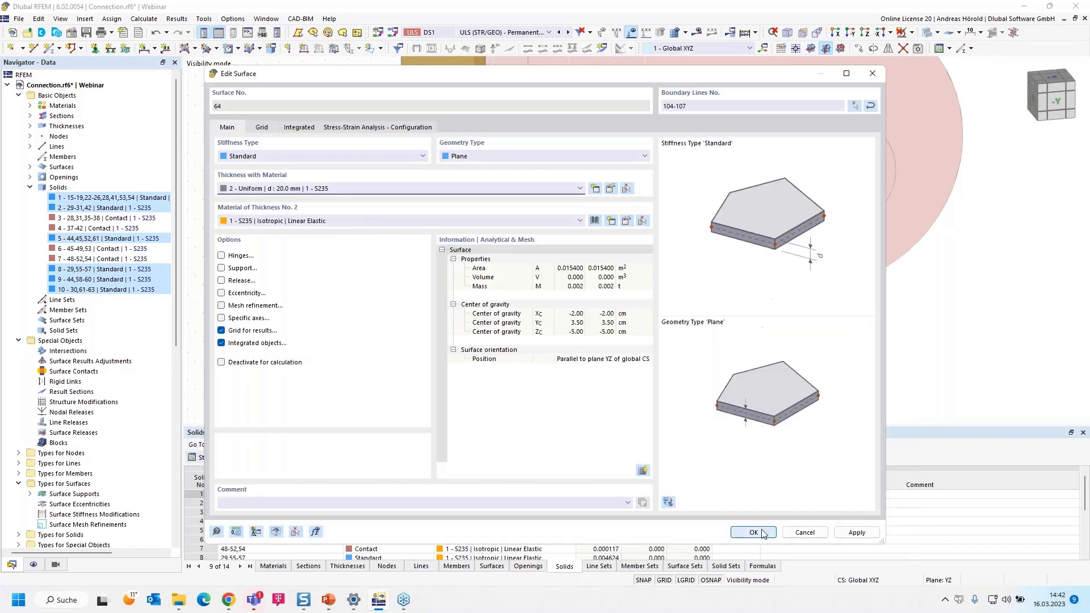
pyautogui.click(753, 531)
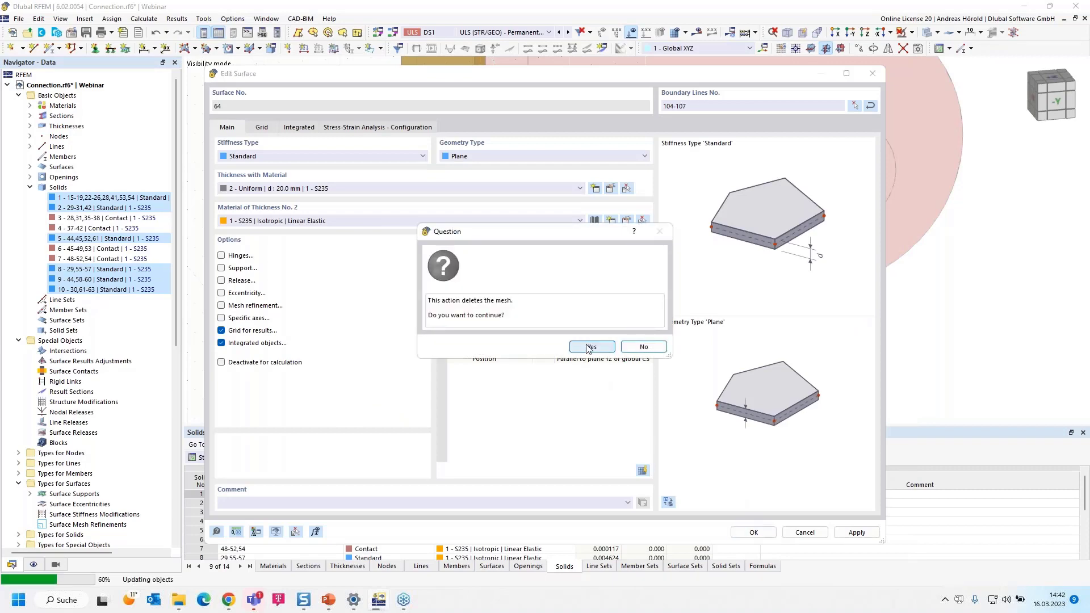
pyautogui.click(590, 346)
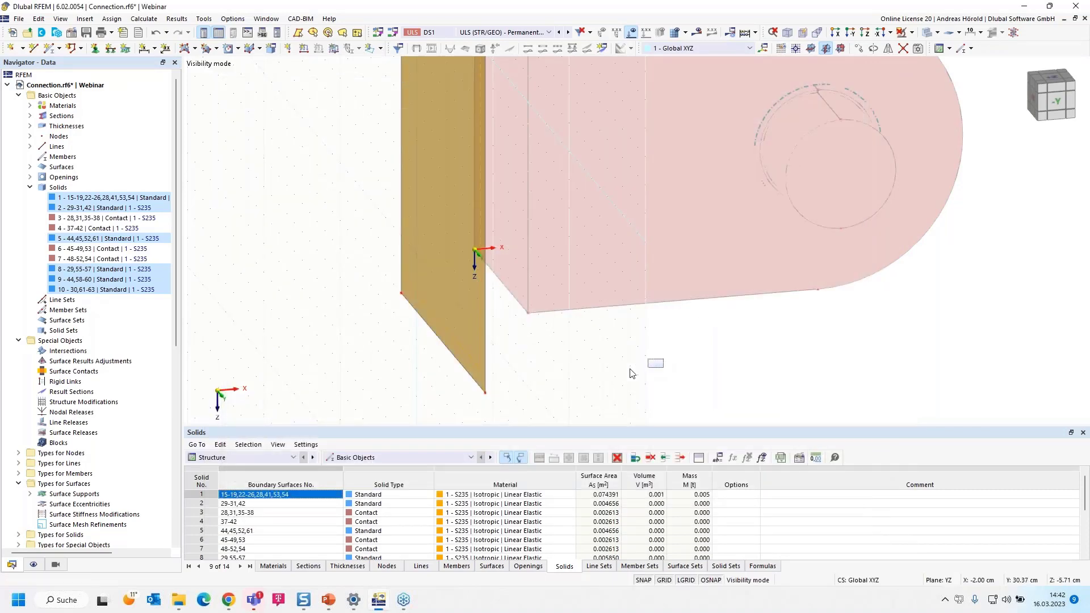
pyautogui.moveTo(625, 366); pyautogui.dragTo(560, 380, button='middle')
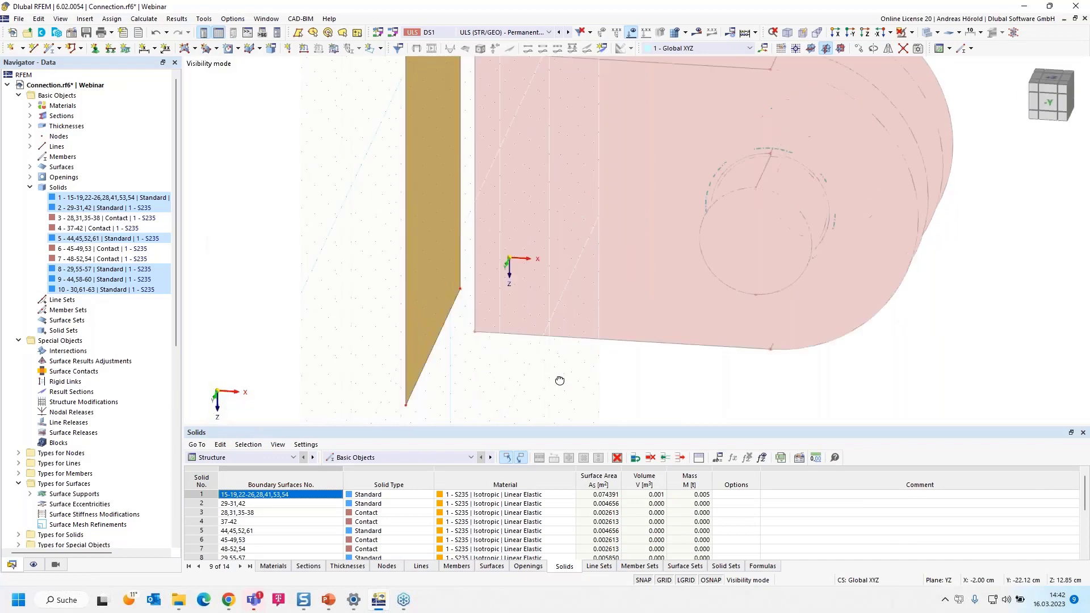
pyautogui.scroll(-3, 547, 384)
pyautogui.scroll(3, 516, 321)
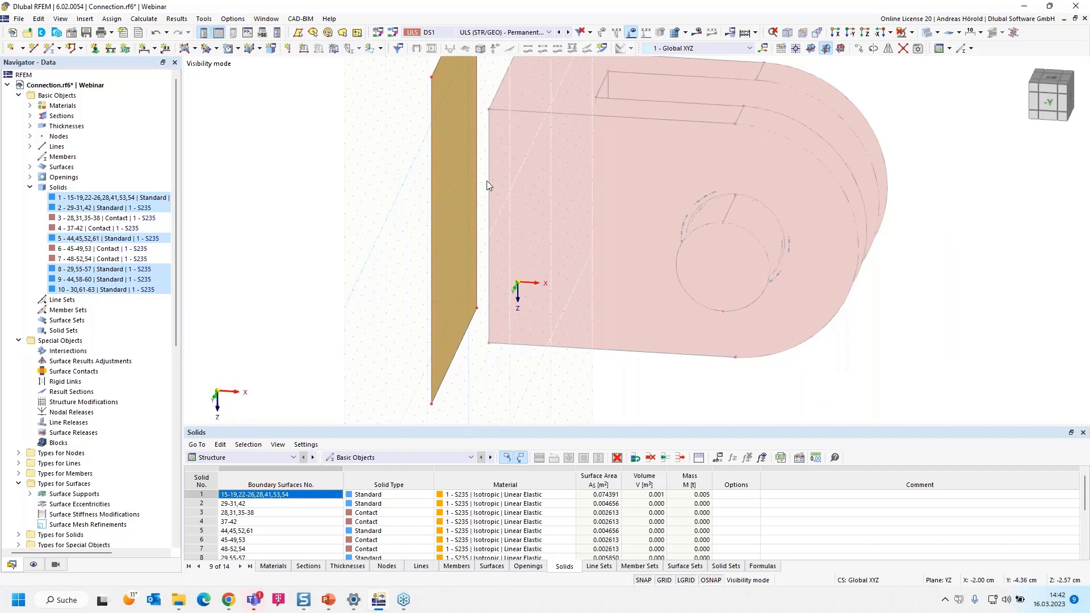
pyautogui.scroll(2, 495, 181)
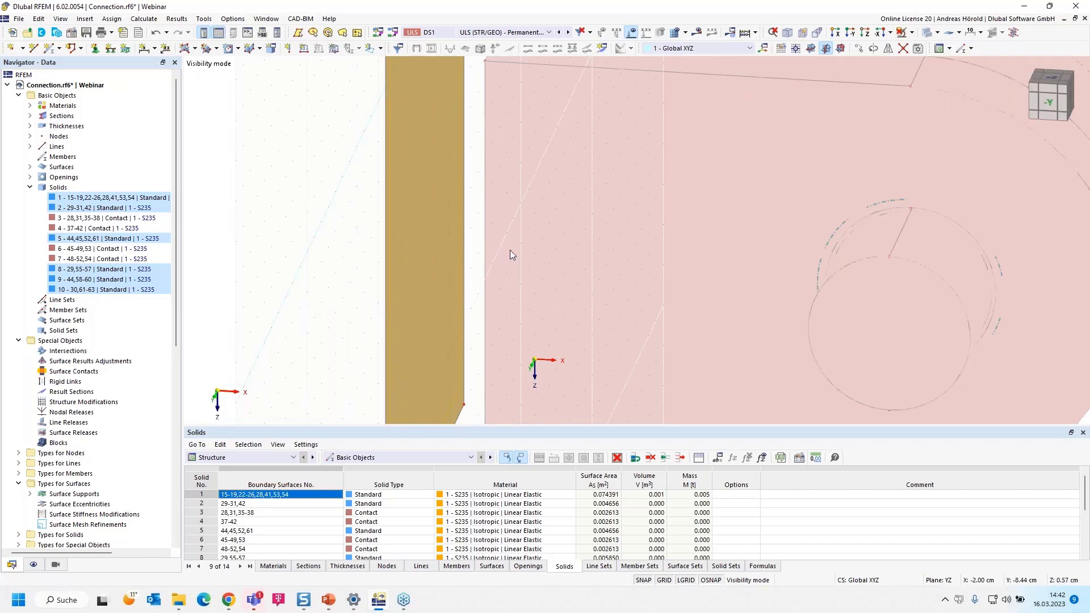
pyautogui.scroll(-2, 502, 250)
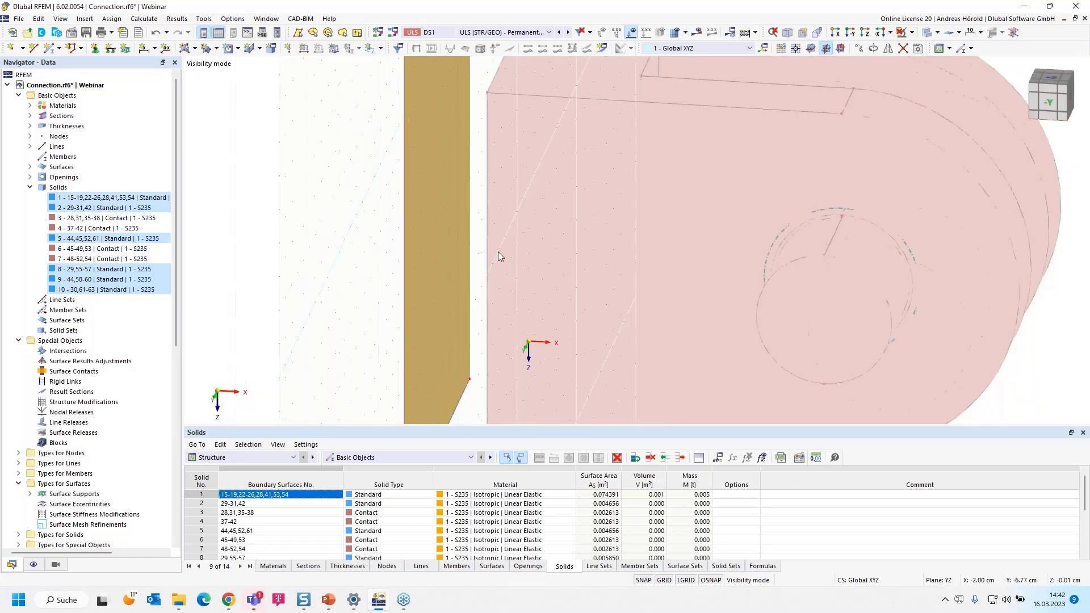
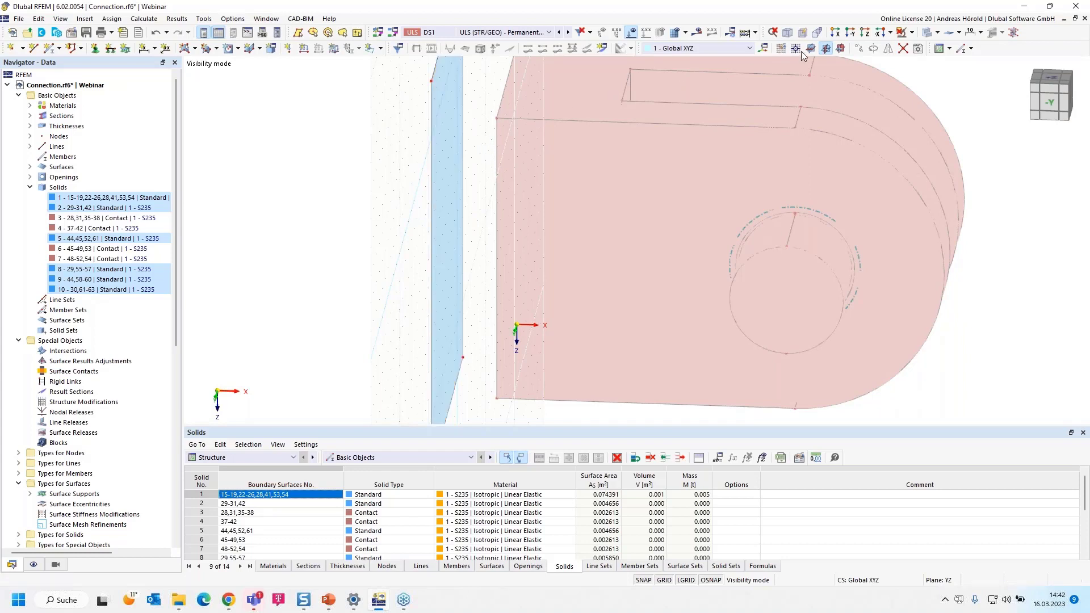
# Cancel the visibility mode and select the boundary lines of the fork solid's end face facing the end plate
pyautogui.click(912, 33)
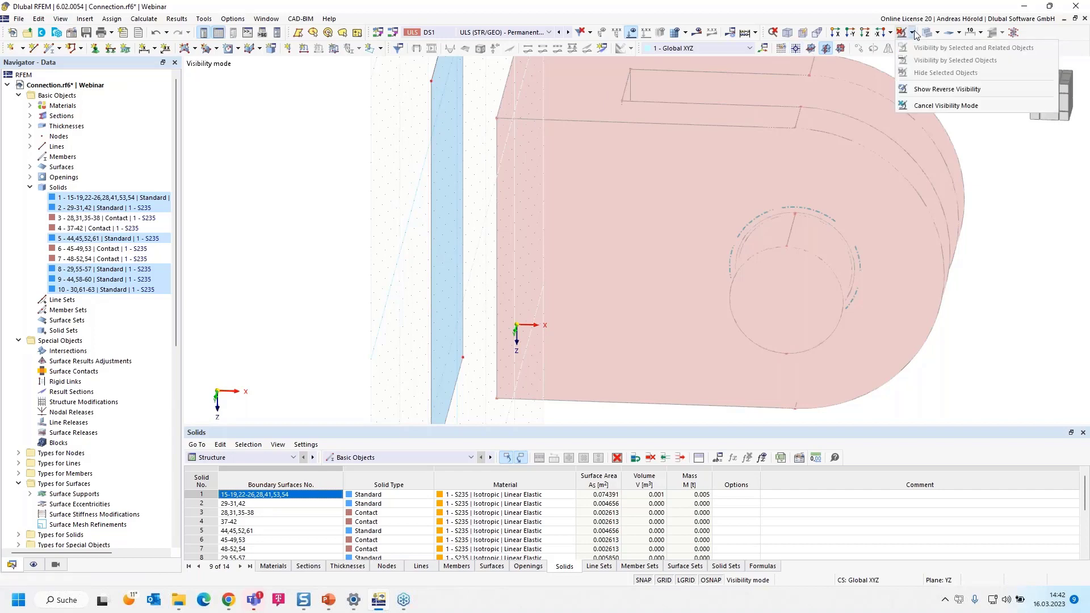
pyautogui.click(931, 106)
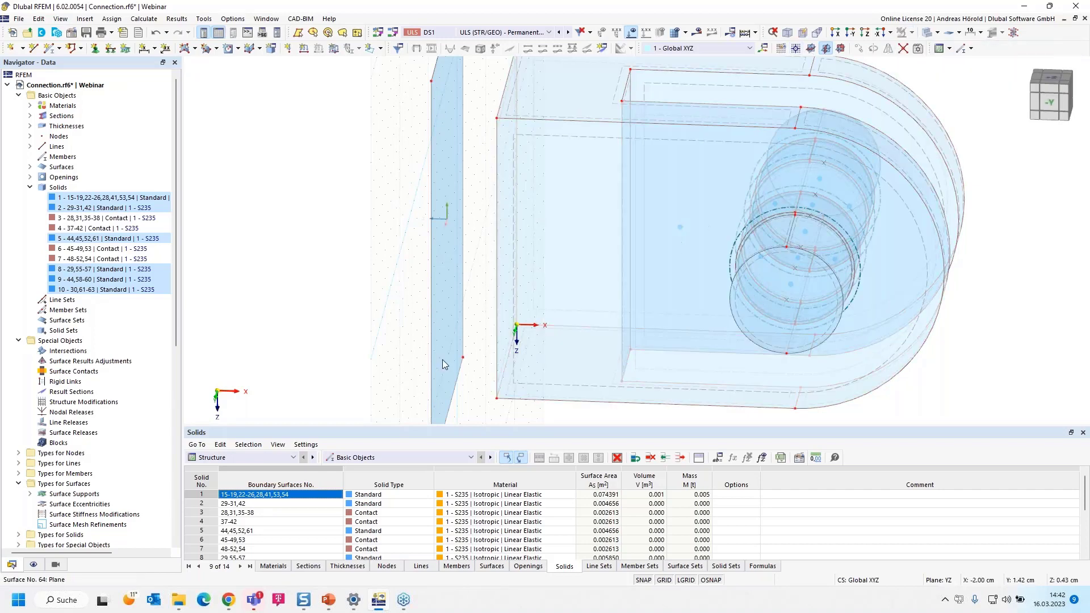
pyautogui.keyDown('ctrl'); pyautogui.moveTo(355, 370); pyautogui.dragTo(373, 366, button='middle'); pyautogui.keyUp('ctrl')
pyautogui.scroll(1, 417, 165)
pyautogui.scroll(-2, 418, 169)
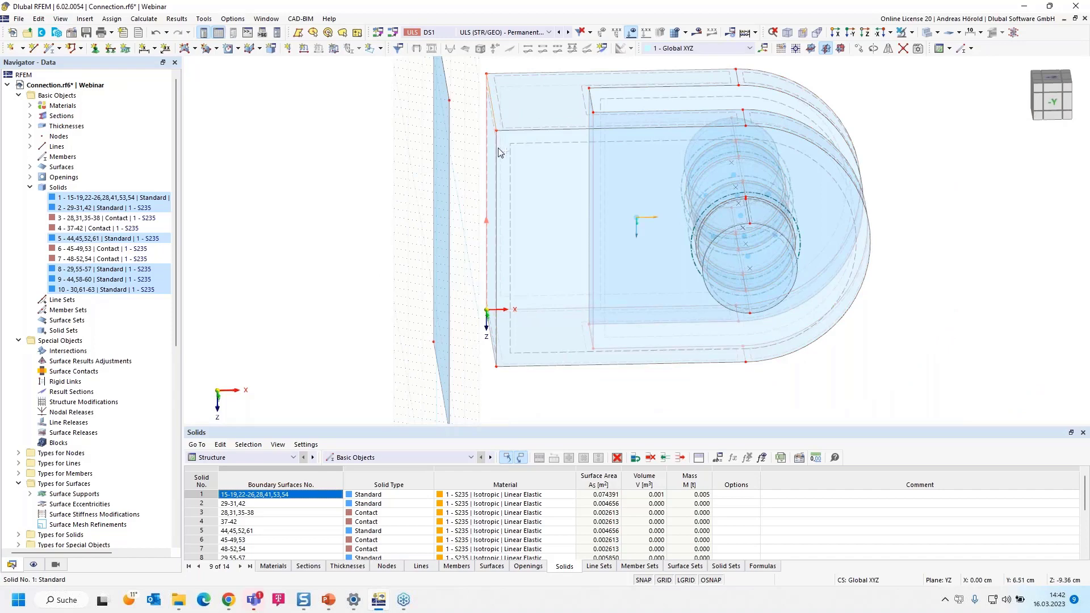
pyautogui.scroll(4, 486, 355)
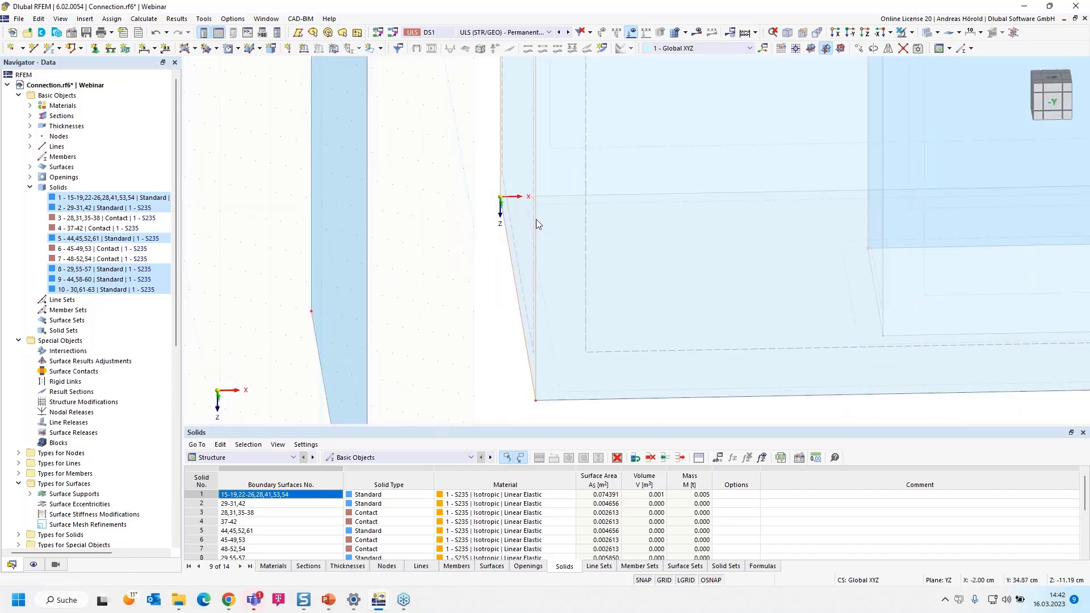
# Copy the end face's boundary lines -2 cm in X with step links, linking lines with surfaces using end plate surface 64 as template
pyautogui.click(858, 49)
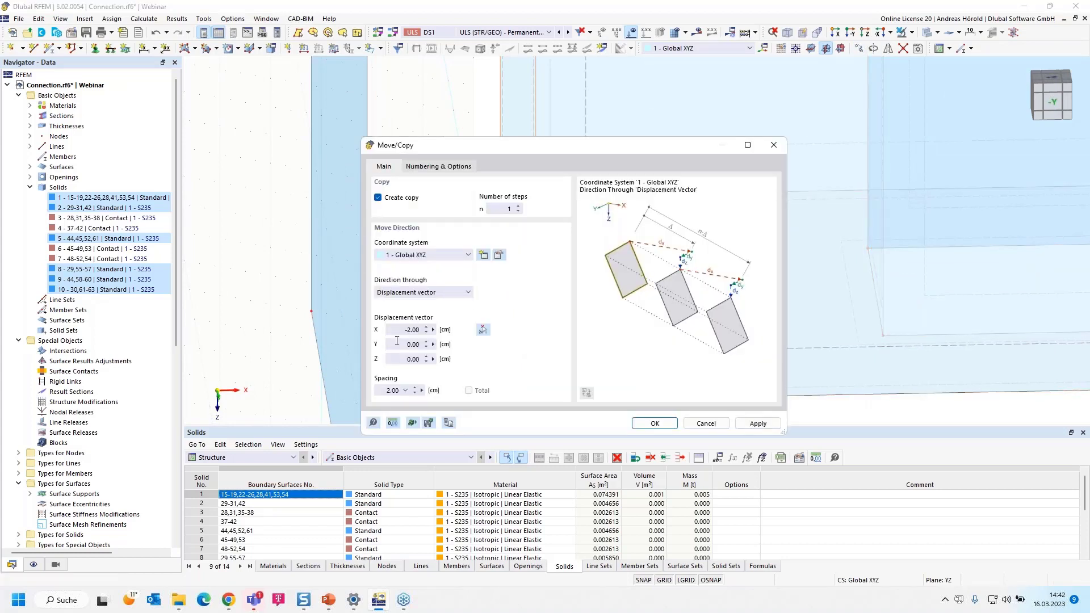
pyautogui.click(423, 169)
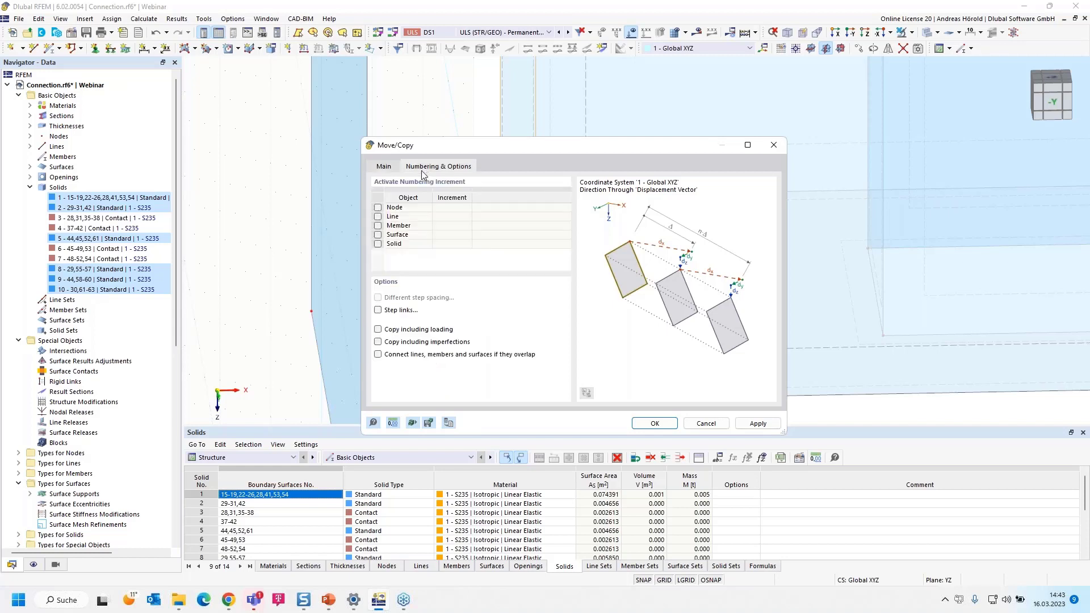
pyautogui.click(378, 310)
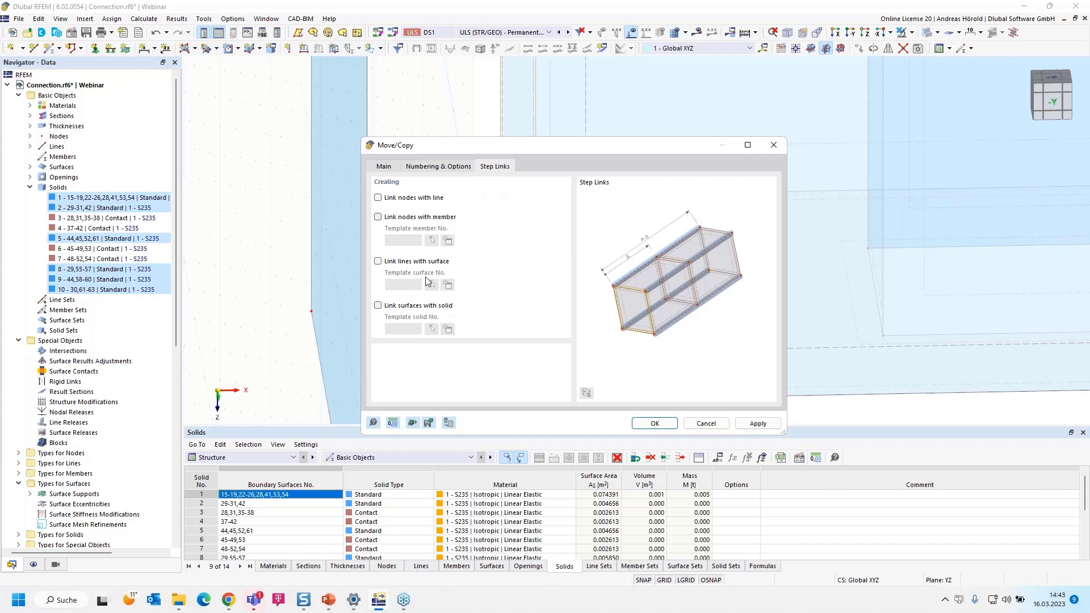
pyautogui.click(378, 262)
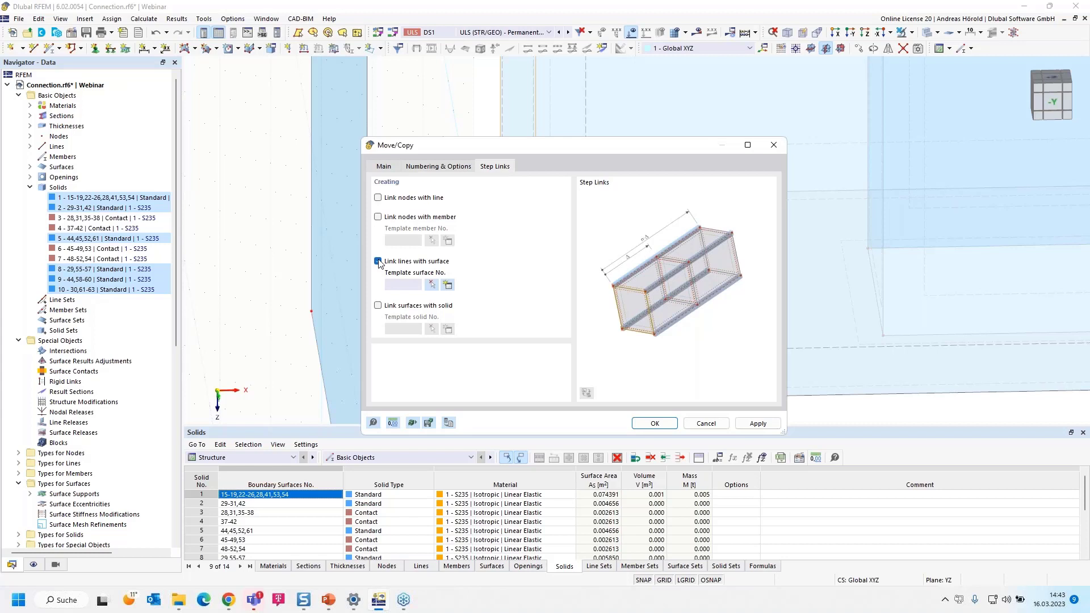
pyautogui.click(432, 286)
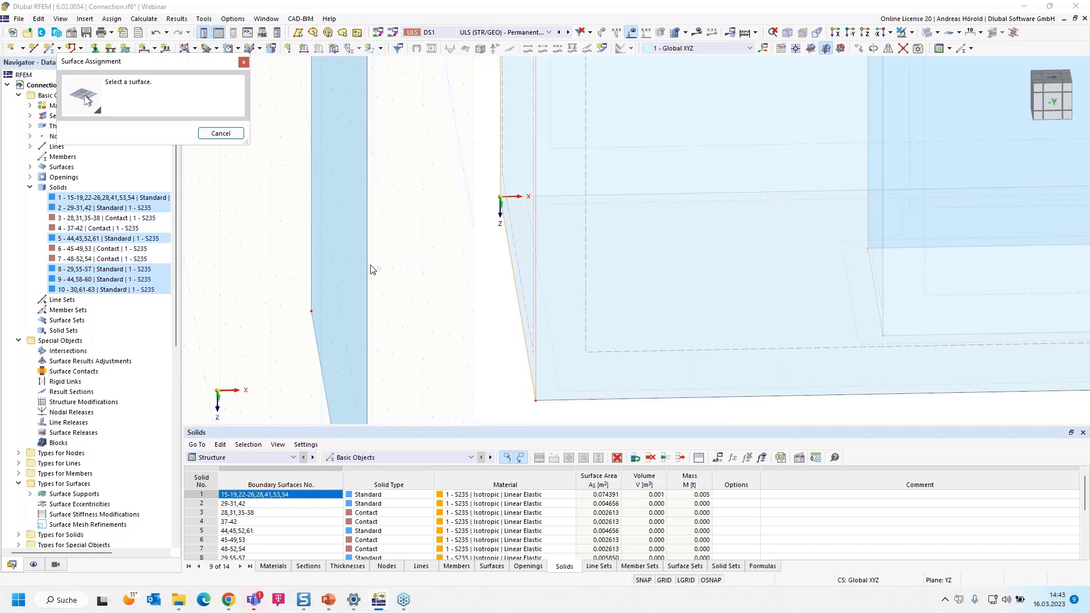
pyautogui.click(366, 262)
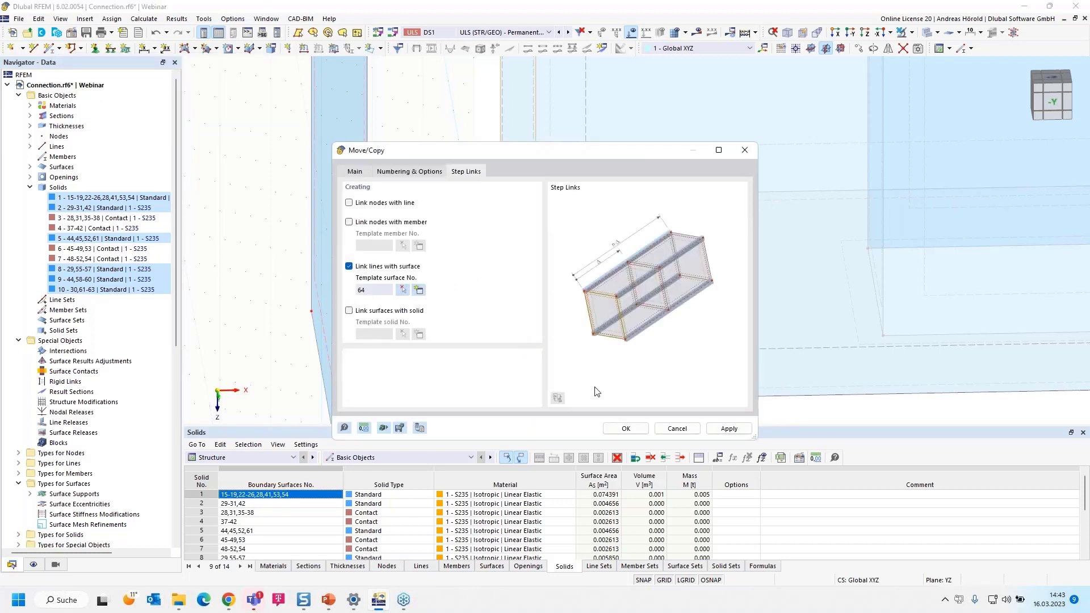
pyautogui.click(626, 429)
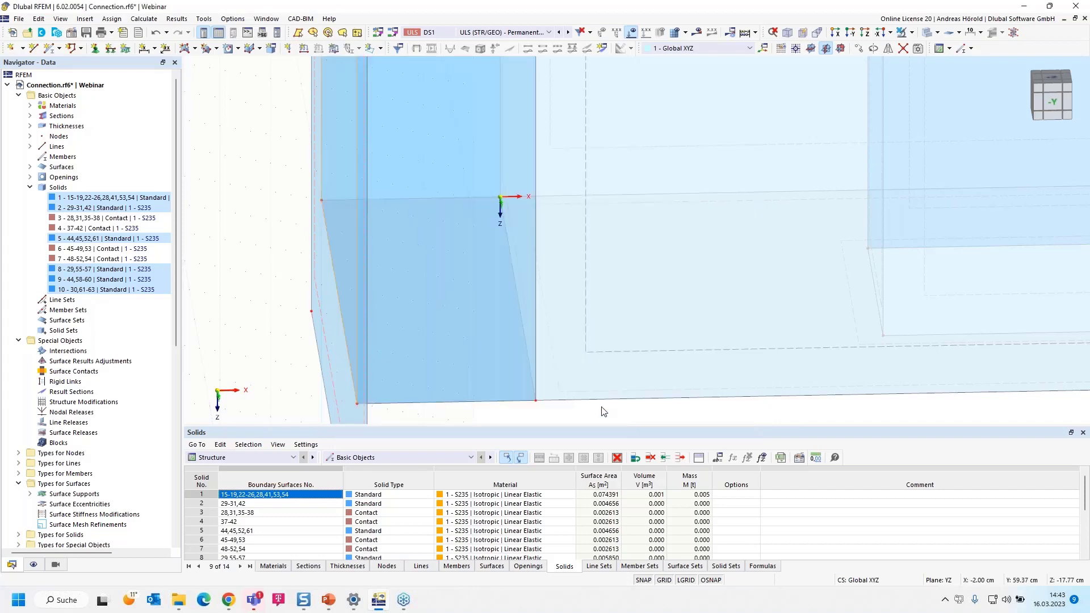
pyautogui.scroll(-3, 550, 370)
pyautogui.scroll(-2, 550, 370)
pyautogui.keyDown('ctrl'); pyautogui.moveTo(595, 398); pyautogui.dragTo(525, 408, button='middle'); pyautogui.keyUp('ctrl')
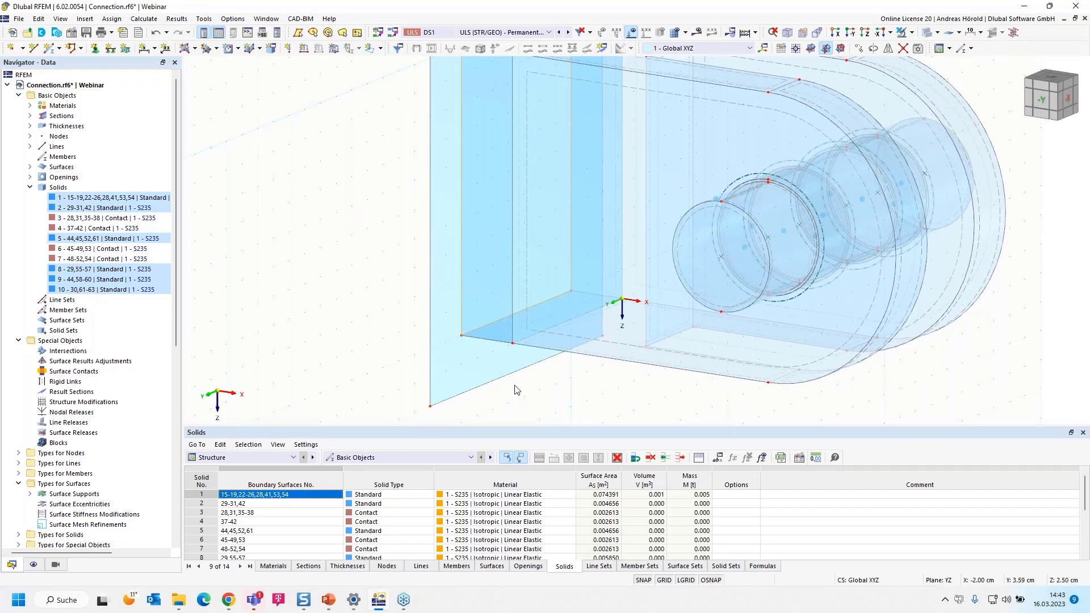
pyautogui.scroll(-2, 421, 321)
pyautogui.moveTo(394, 287); pyautogui.dragTo(350, 316, button='middle')
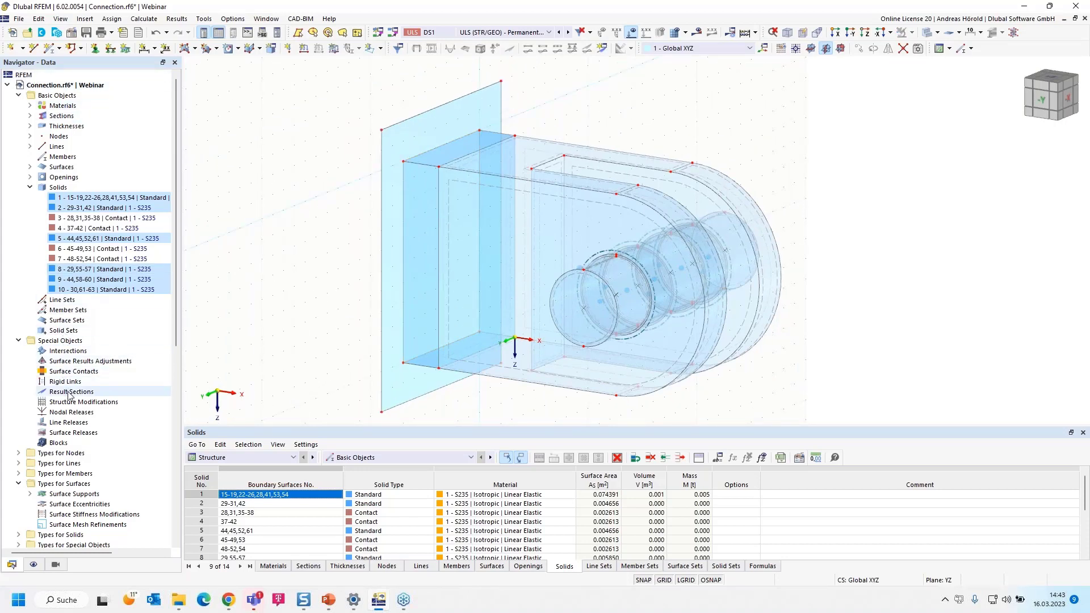
# Start a new line welded joint in the model's types for lines
pyautogui.scroll(-2, 69, 395)
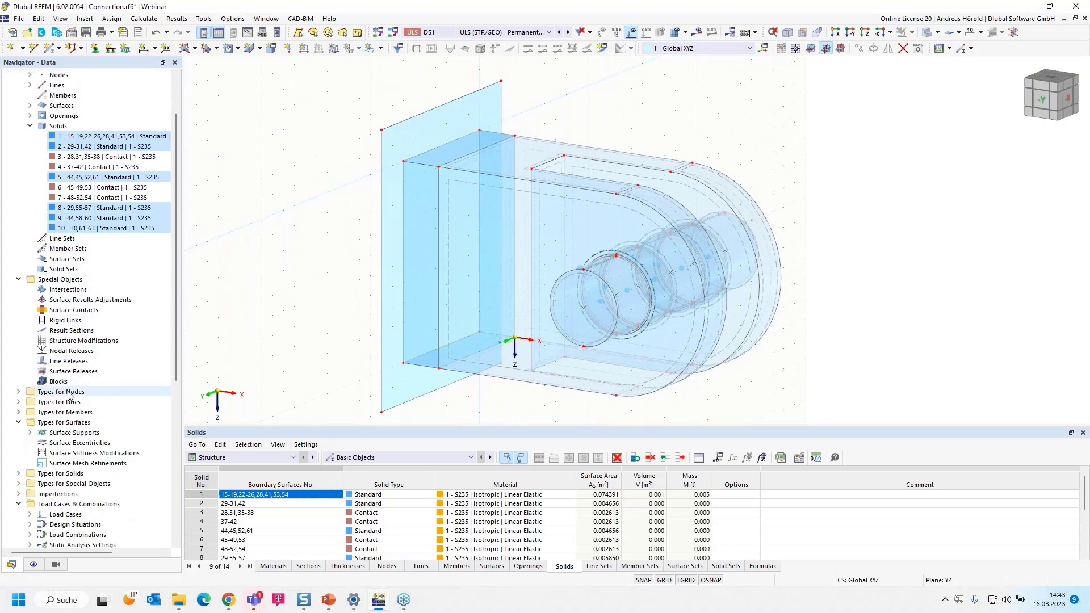
pyautogui.click(19, 402)
pyautogui.scroll(-3, 85, 414)
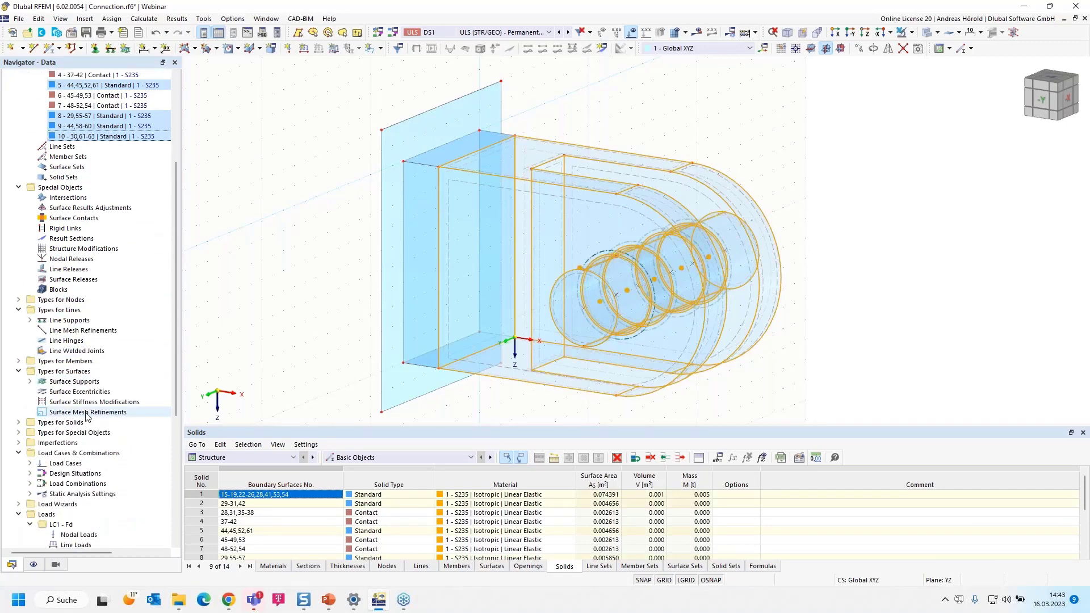
pyautogui.click(71, 351)
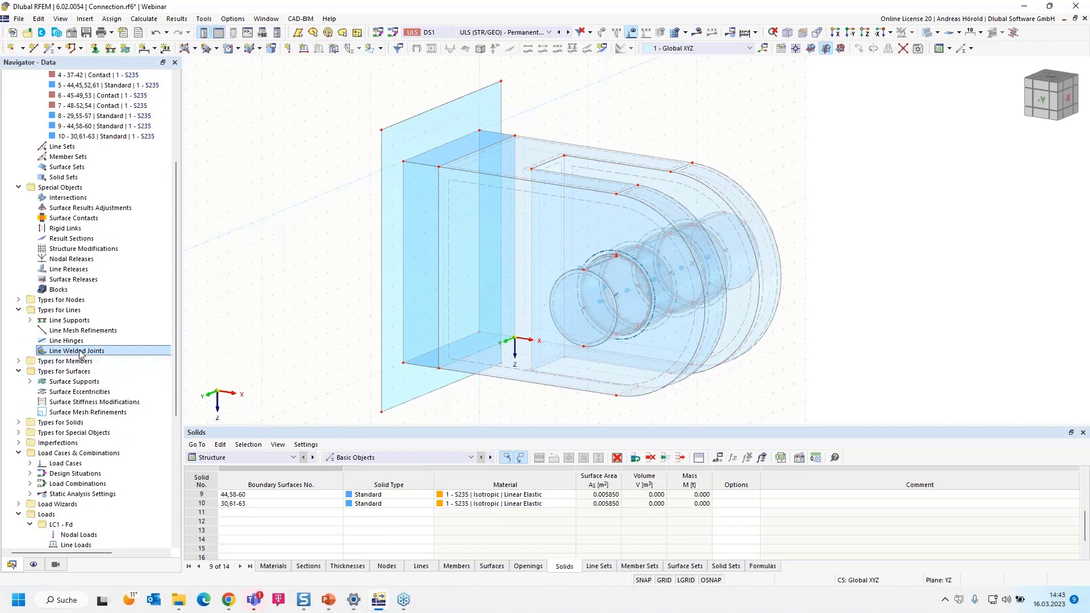
pyautogui.rightClick(80, 353)
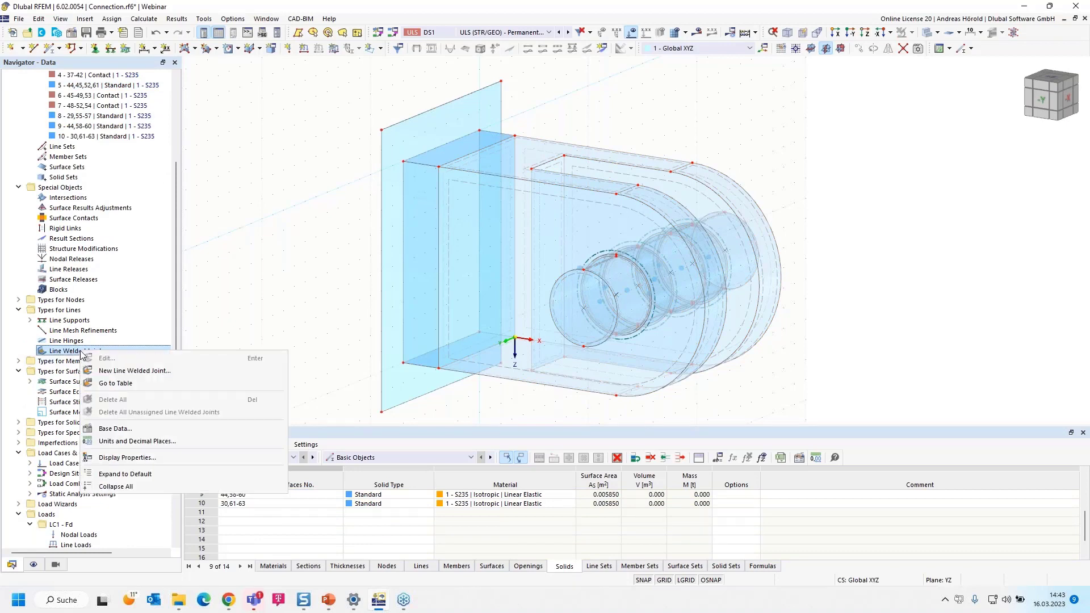
pyautogui.click(151, 370)
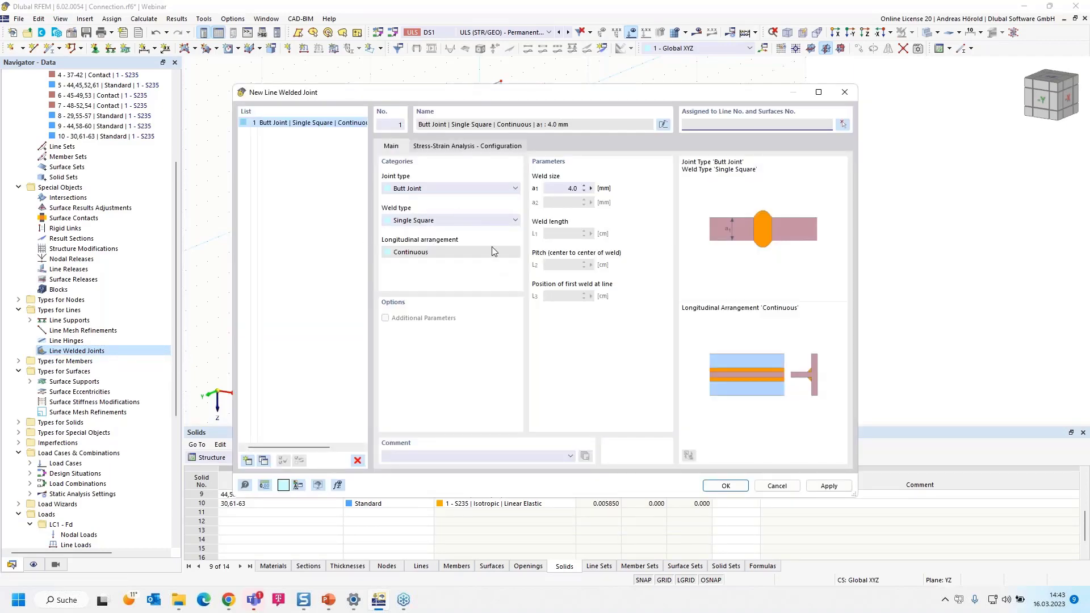
# Define the weld as a Tee Joint, Single Fillet, Continuous, with a weld size a1 of 10 mm
pyautogui.click(449, 189)
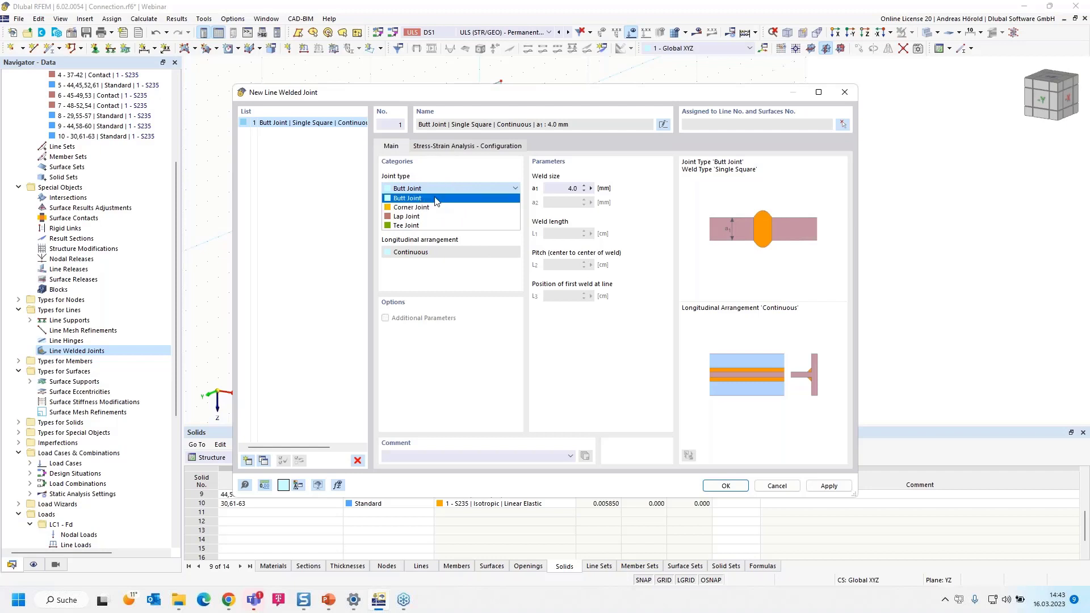
pyautogui.click(438, 207)
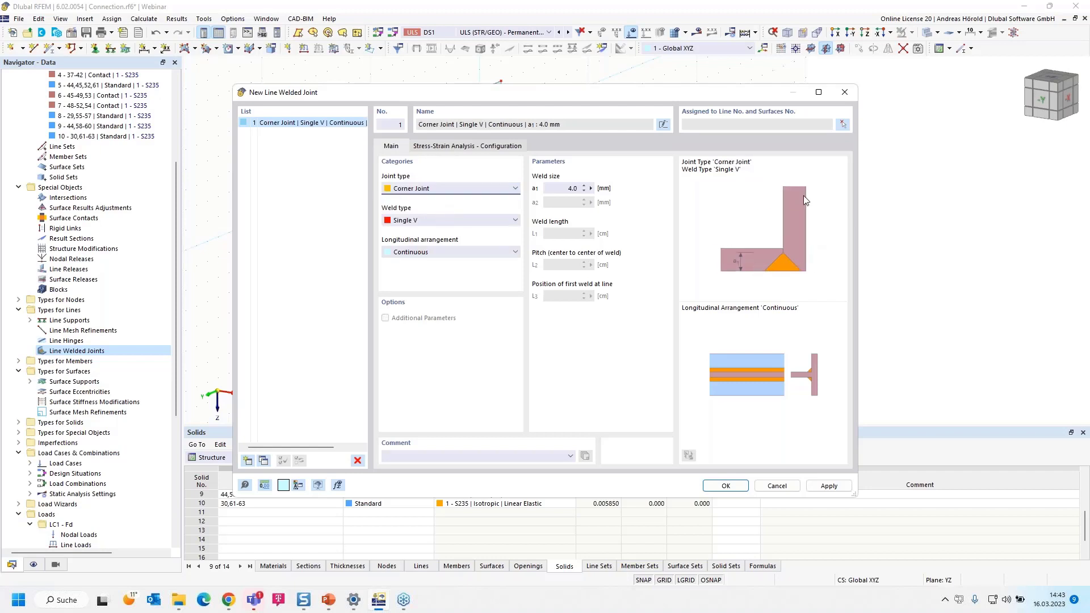
pyautogui.click(434, 189)
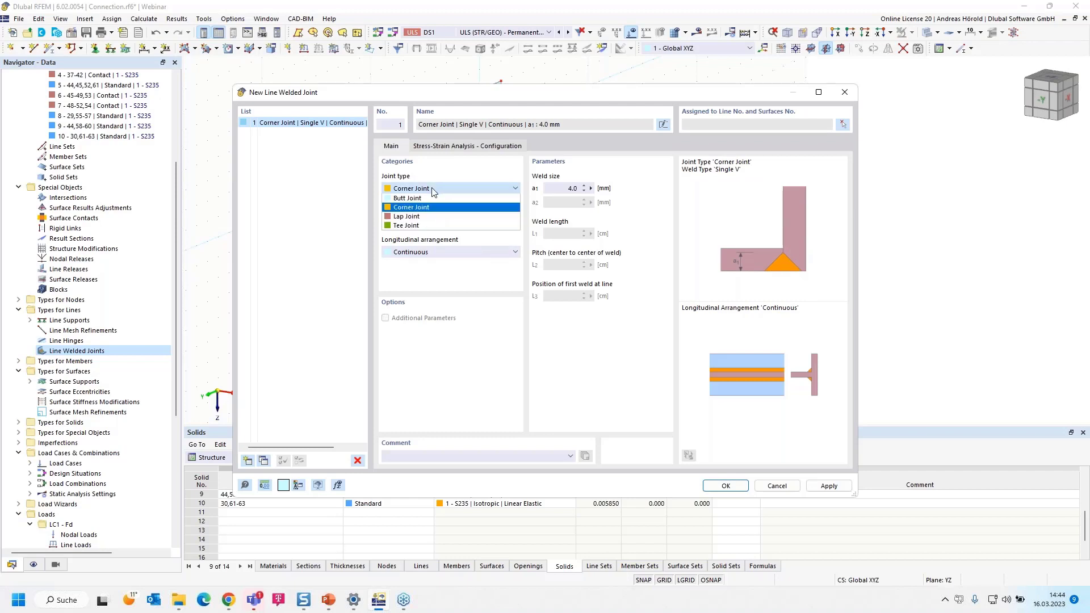
pyautogui.click(433, 218)
pyautogui.click(438, 190)
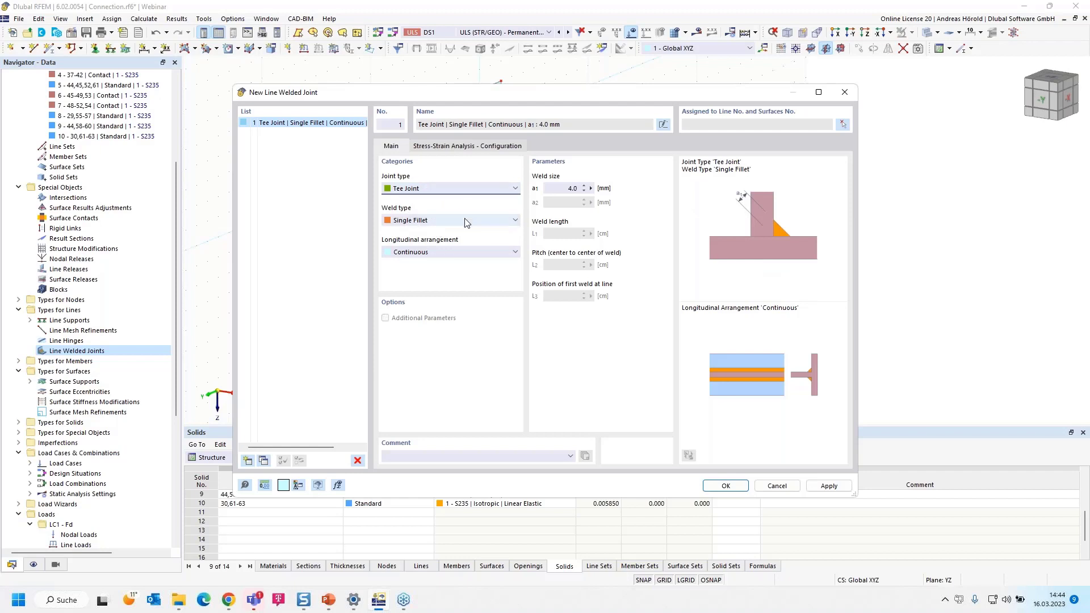
pyautogui.click(462, 223)
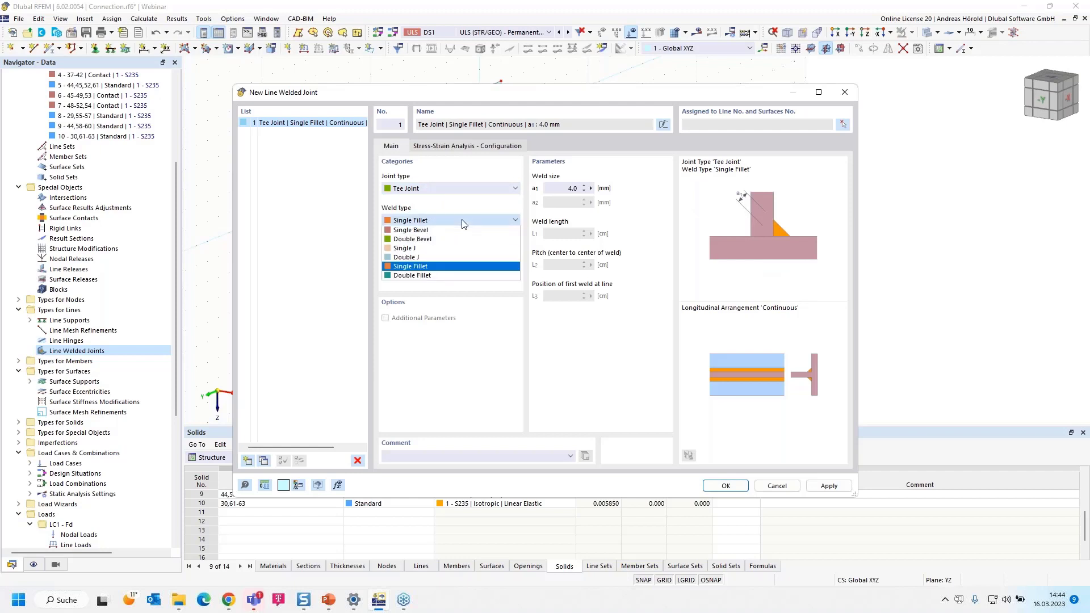
pyautogui.click(458, 267)
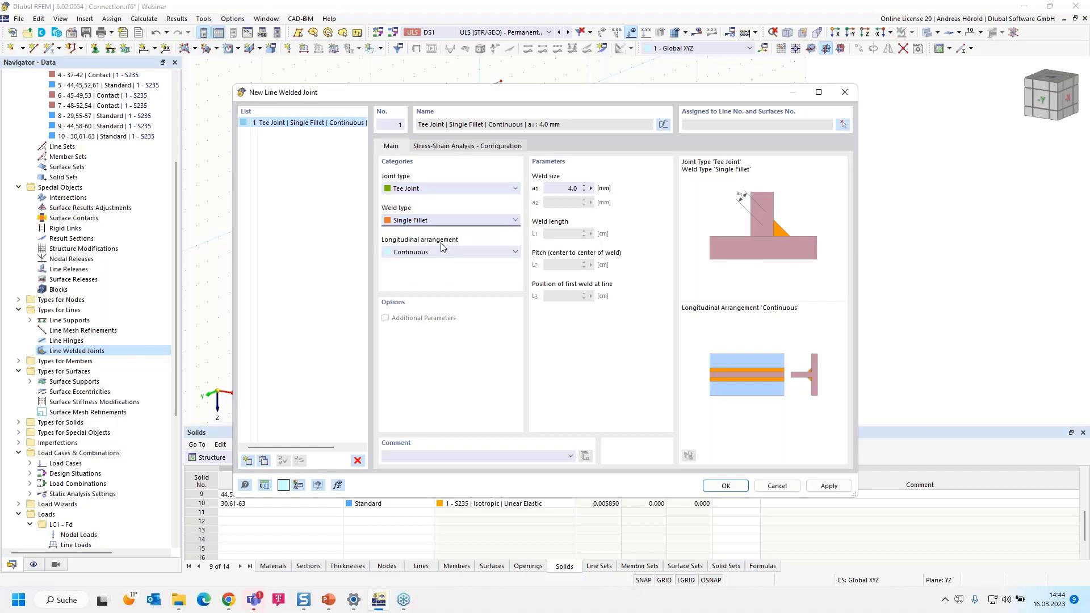
pyautogui.click(572, 188)
# Display the model as wireframe and assign the weld to upper edge line 111 with surfaces 68 and 64
pyautogui.click(842, 126)
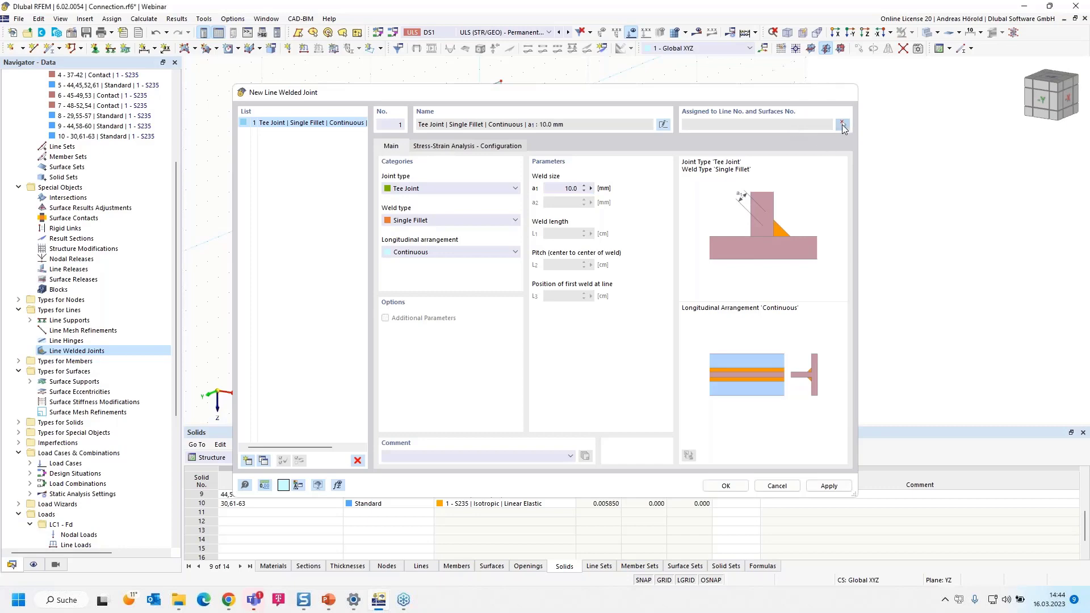
pyautogui.scroll(5, 408, 176)
pyautogui.scroll(1, 409, 176)
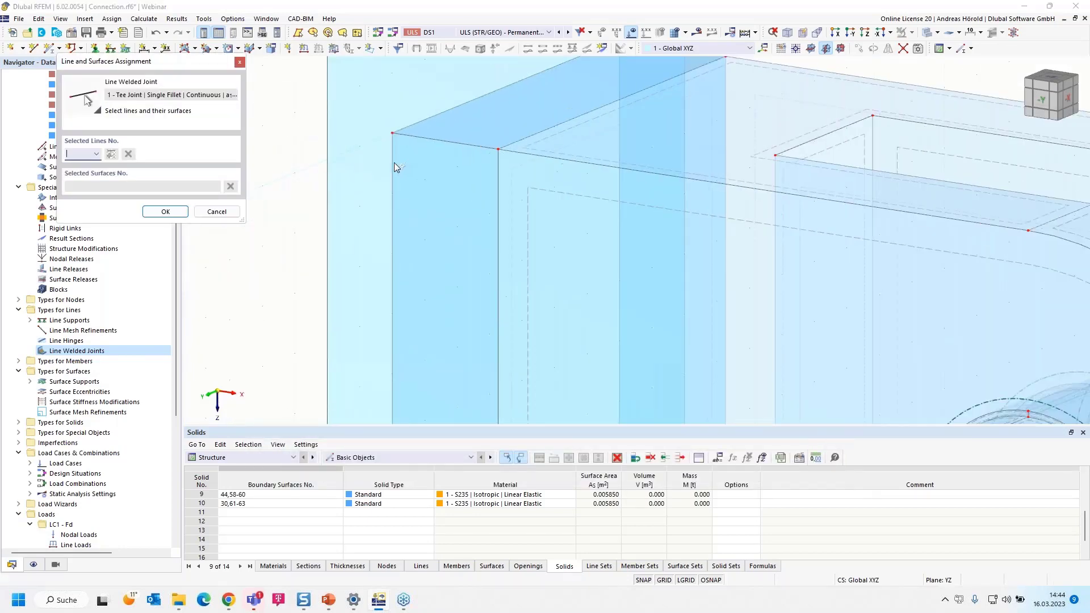
pyautogui.click(936, 32)
pyautogui.click(930, 50)
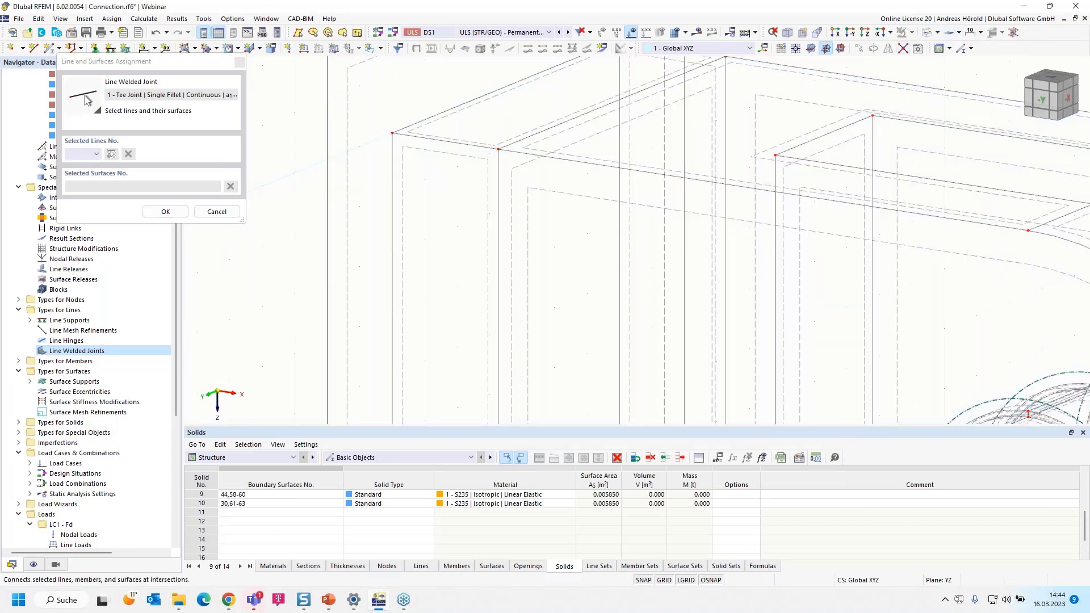
pyautogui.click(418, 120)
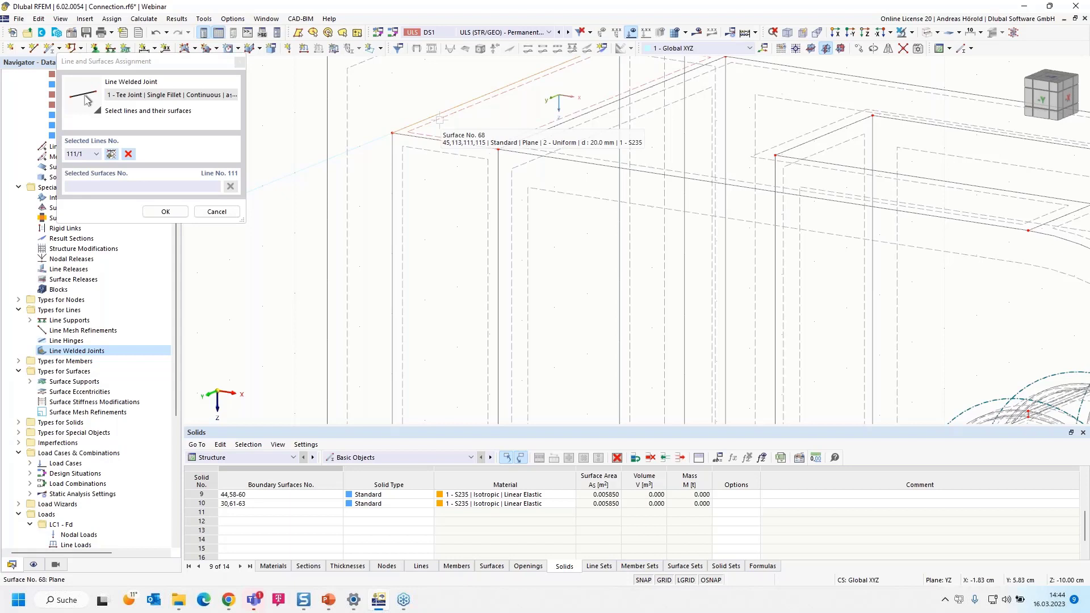
pyautogui.click(439, 120)
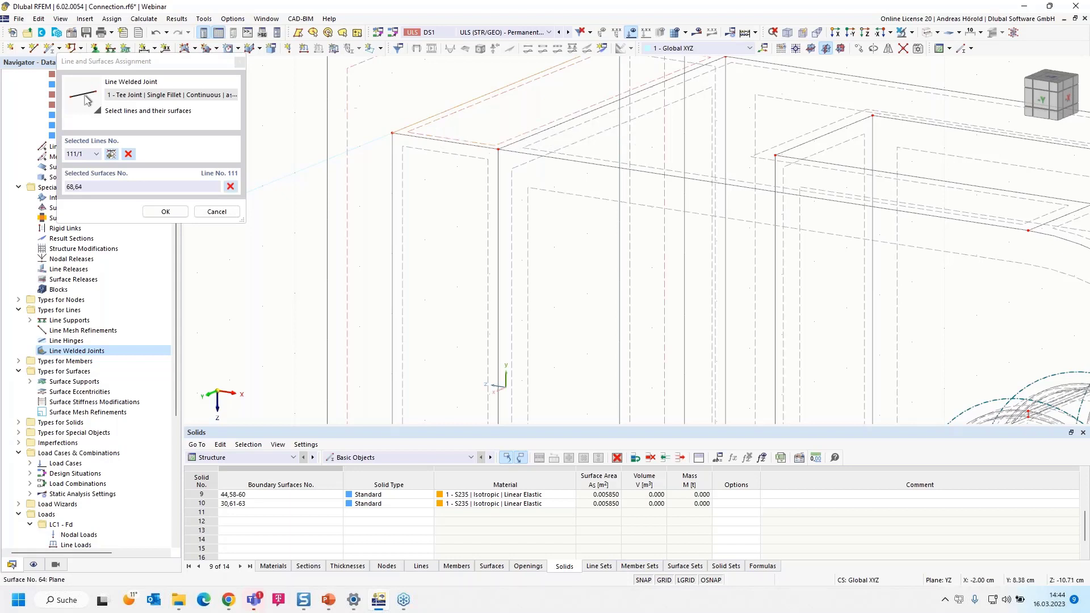
# Add a second weld assignment for vertical edge line 110 with surfaces 67 and 64
pyautogui.click(112, 156)
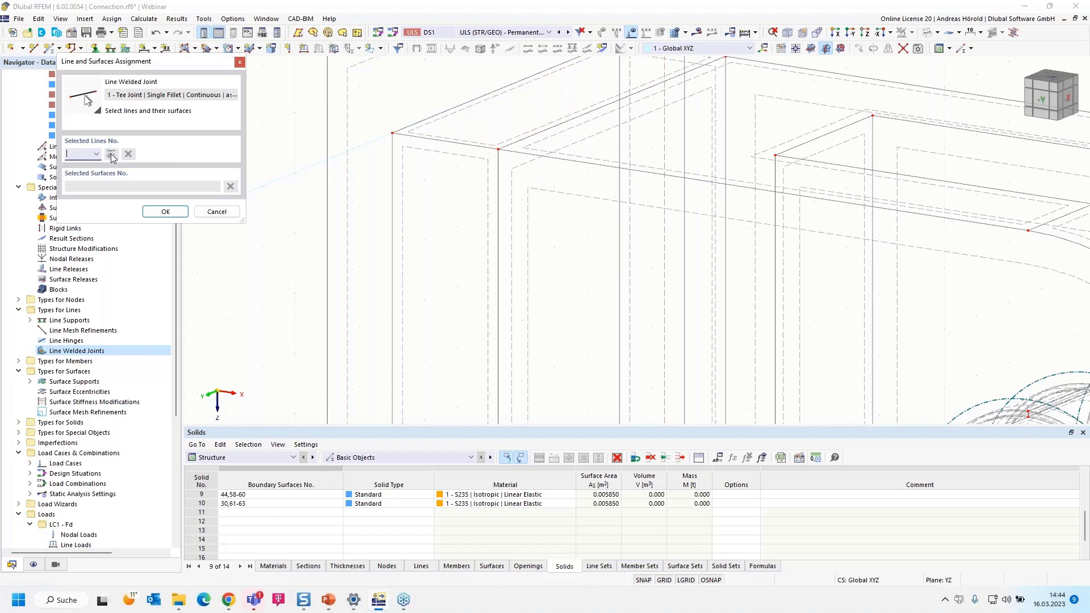
pyautogui.click(393, 186)
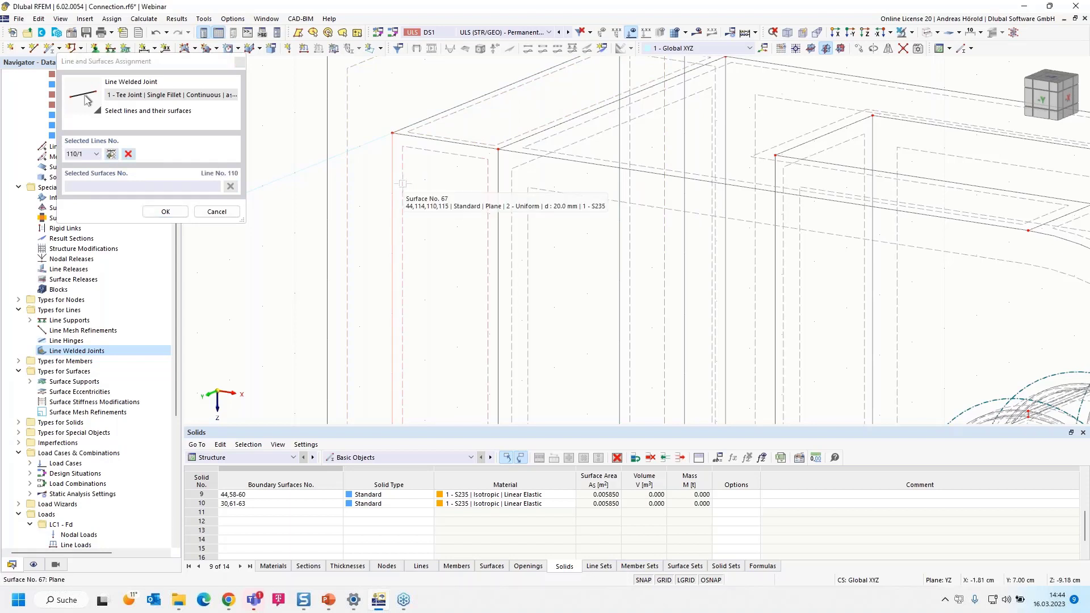
pyautogui.click(402, 183)
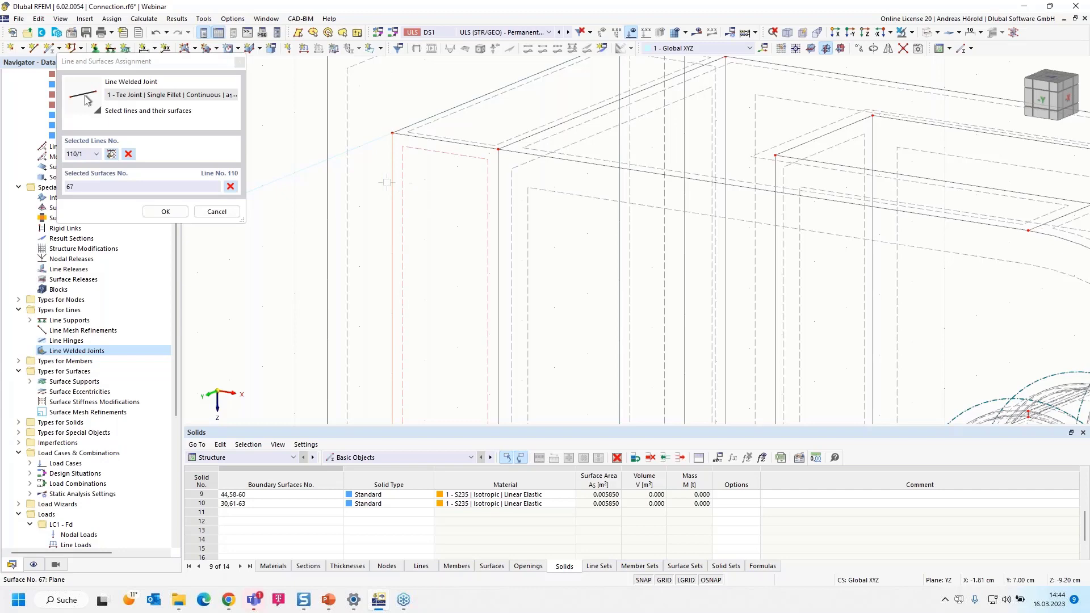
pyautogui.click(350, 189)
# Add a weld assignment for the plate's lower edge line 109 with surfaces 66 and 64
pyautogui.scroll(-5, 363, 196)
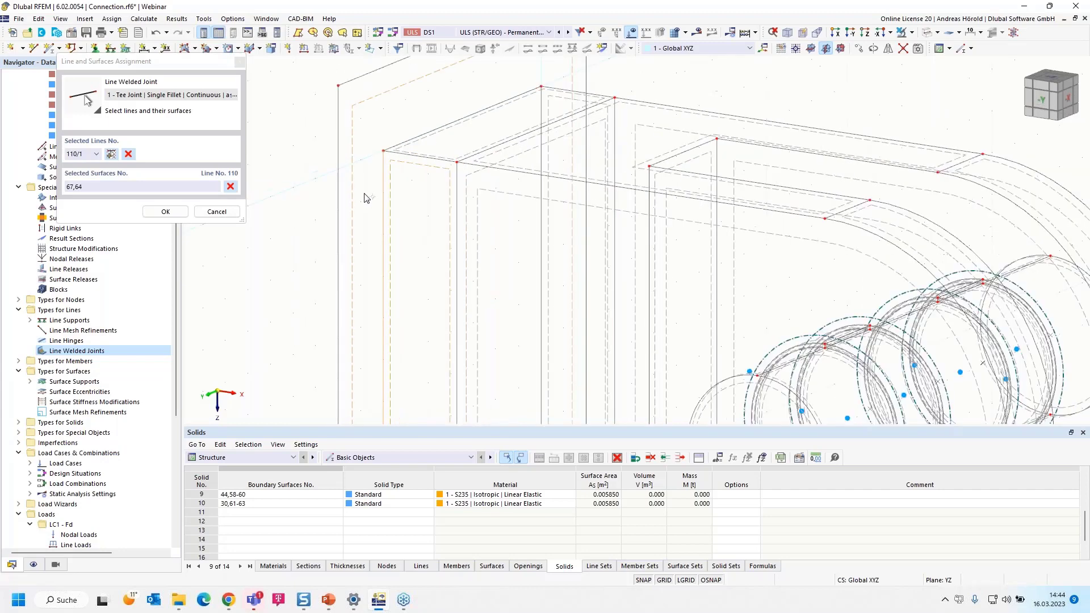
pyautogui.scroll(6, 395, 335)
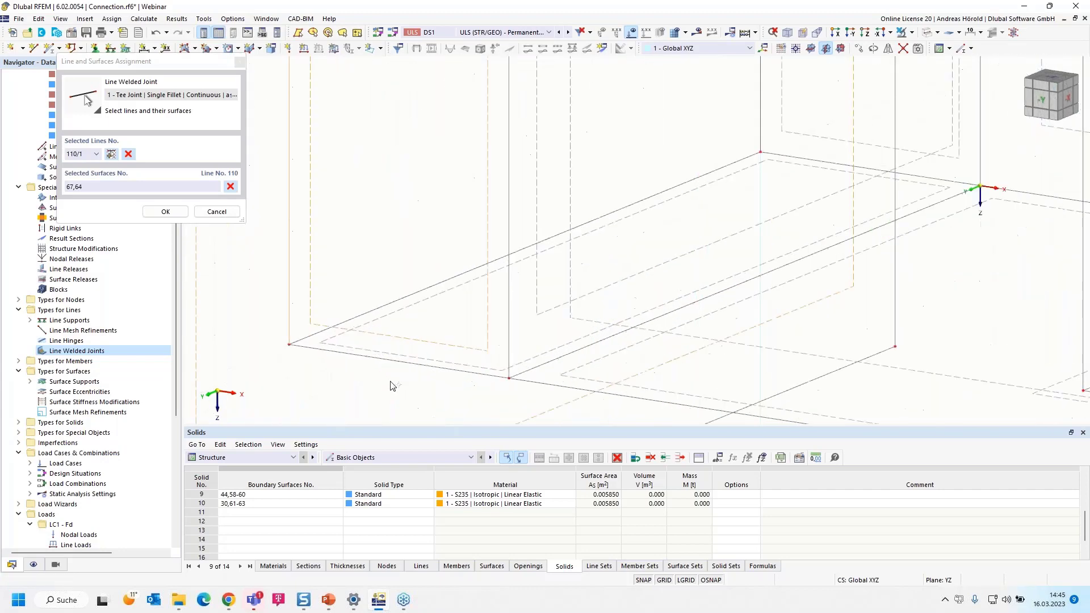
pyautogui.click(109, 156)
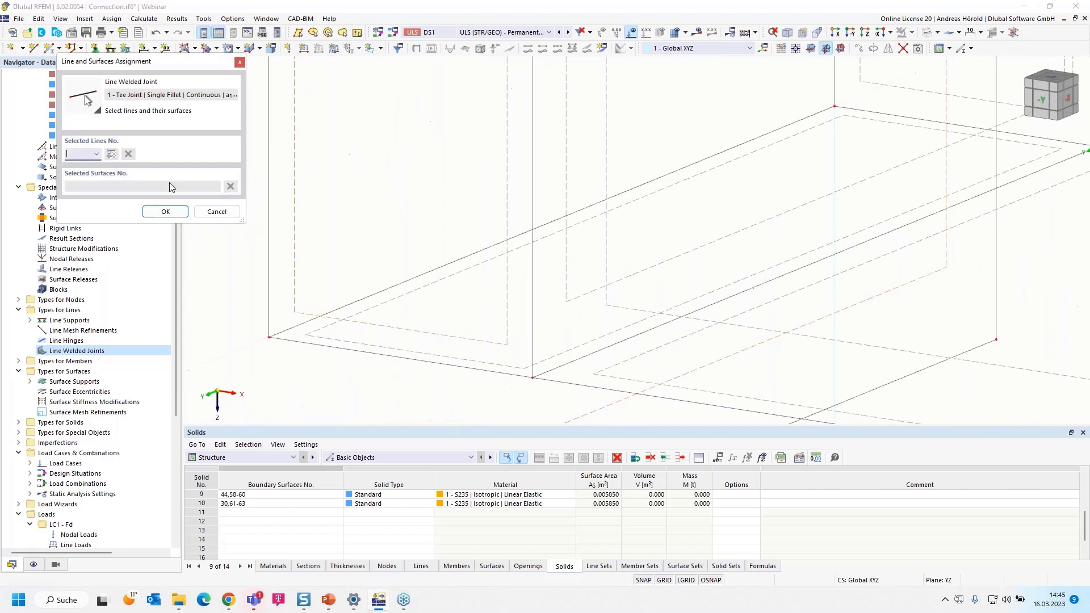
pyautogui.click(363, 299)
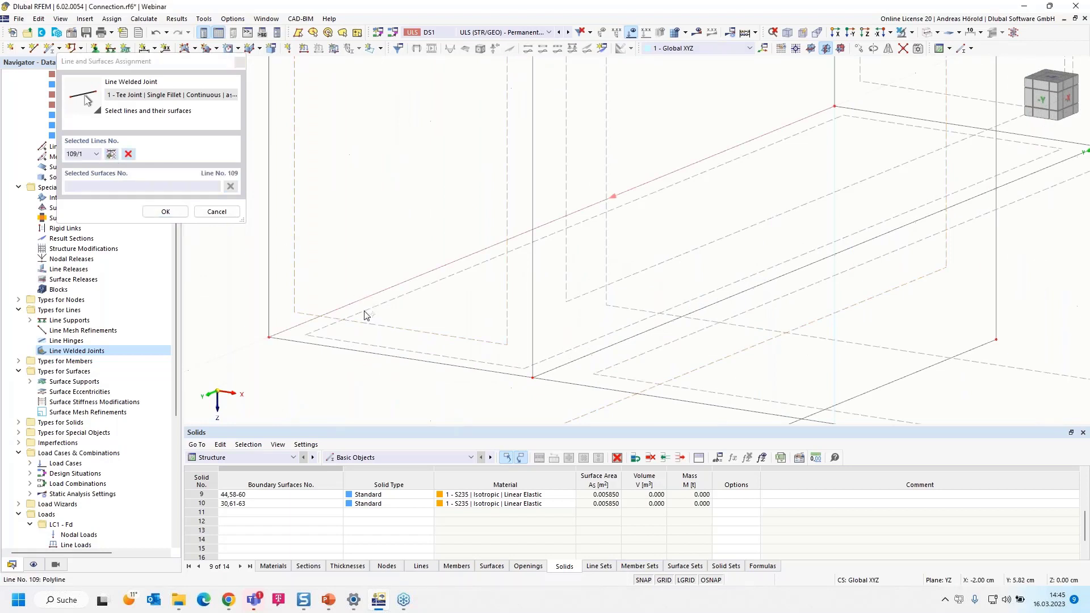
pyautogui.scroll(-4, 351, 341)
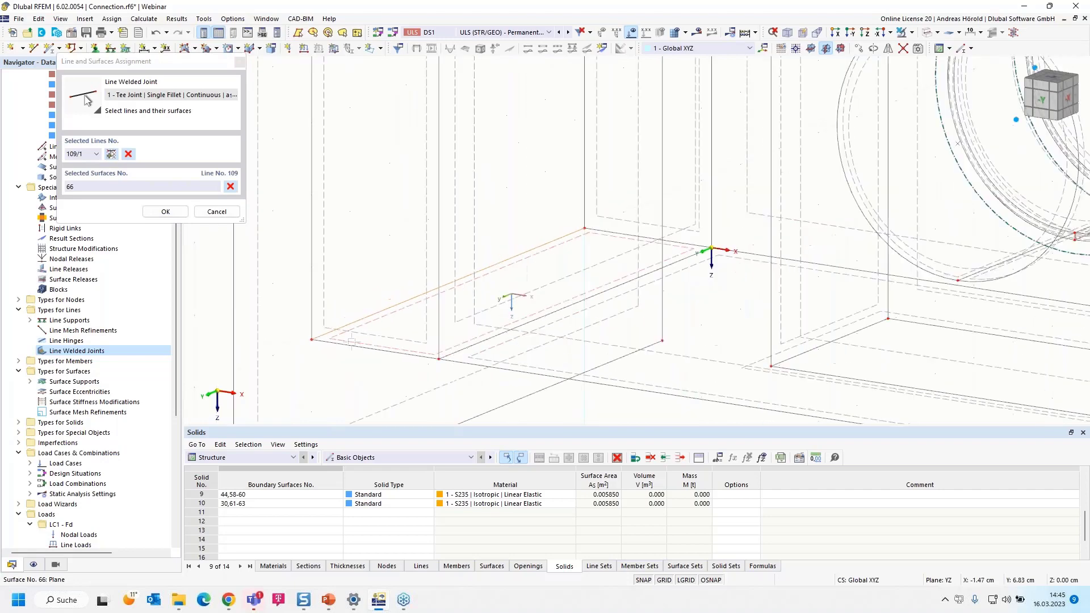
pyautogui.click(286, 331)
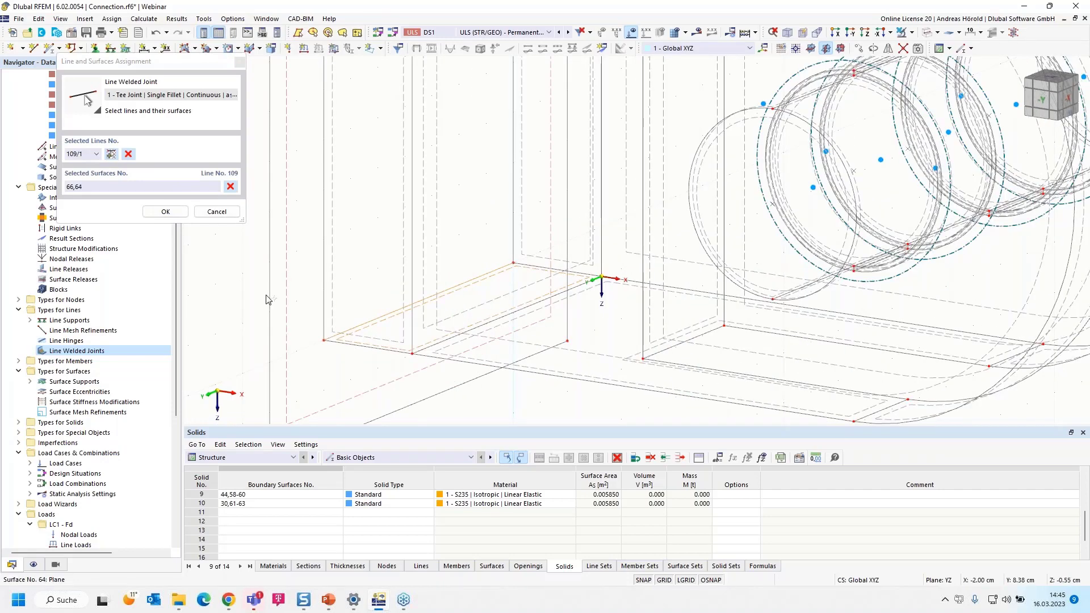
# Add a weld assignment for vertical edge line 108 with surfaces 65 and 64 and save the line welded joint
pyautogui.click(109, 154)
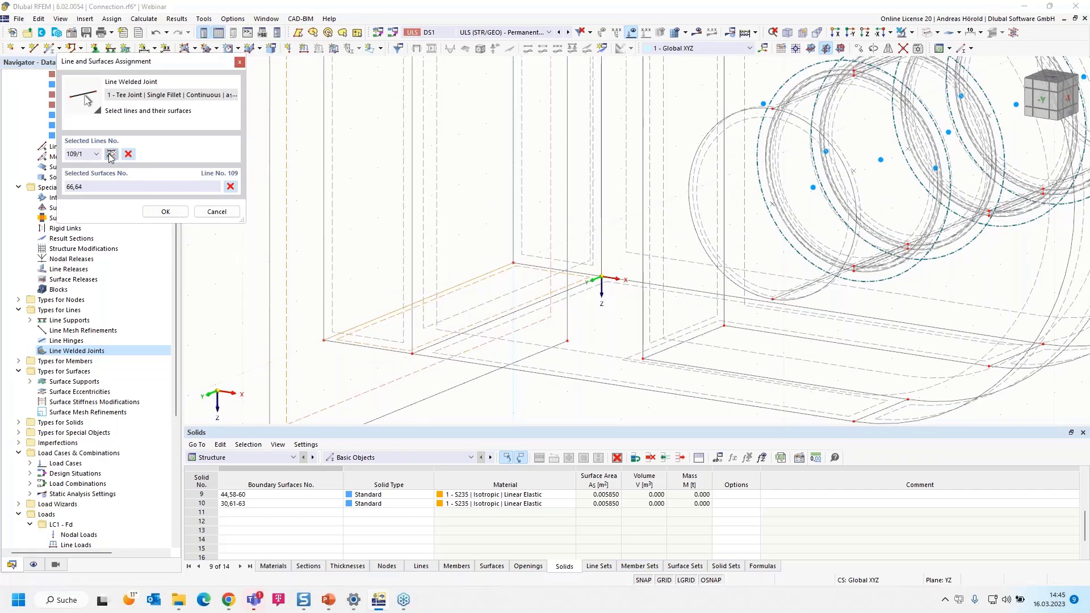
pyautogui.click(511, 213)
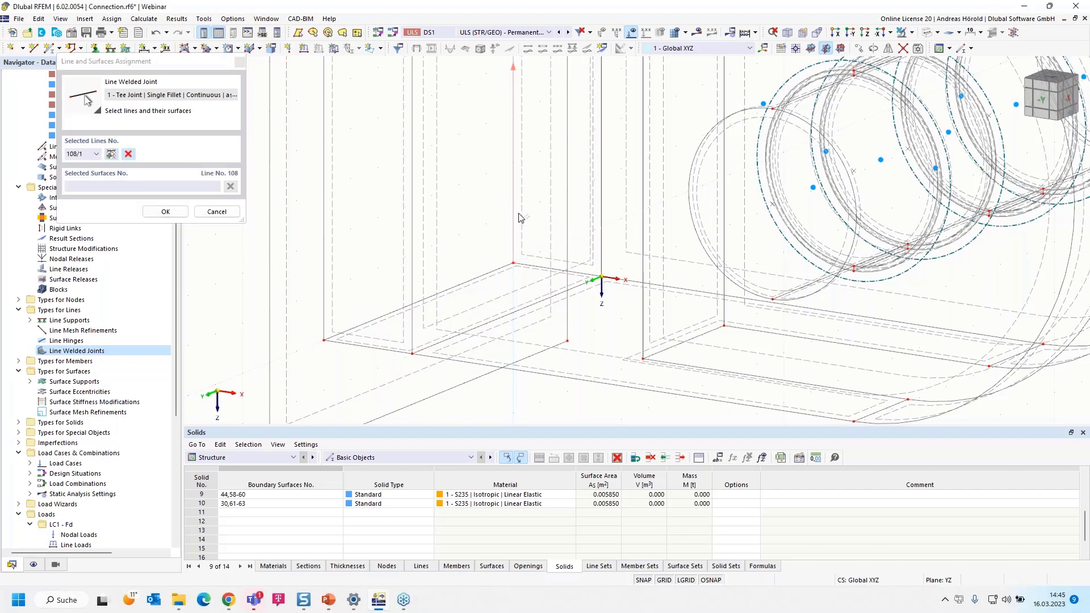
pyautogui.click(307, 278)
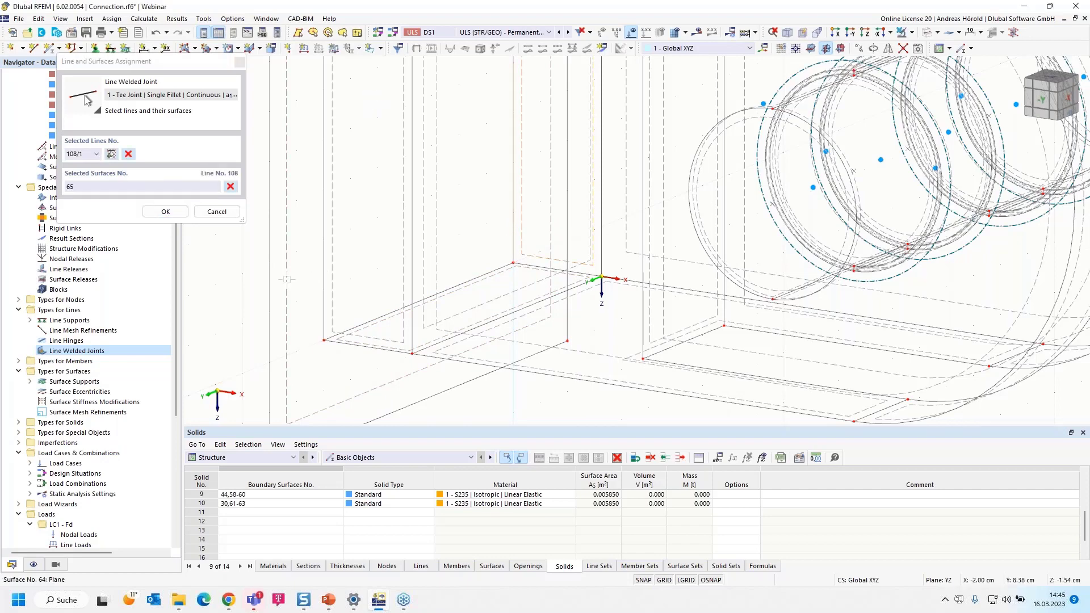
pyautogui.click(158, 213)
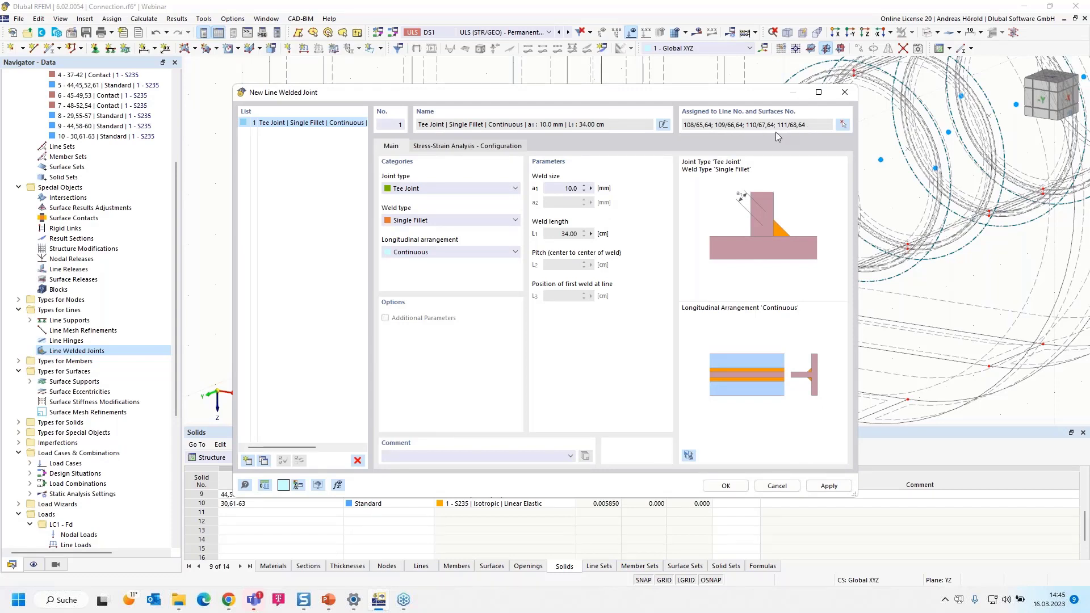
pyautogui.click(723, 486)
# Inspect the welded edges around the linking surfaces at the end plate in the wireframe model
pyautogui.scroll(-3, 528, 292)
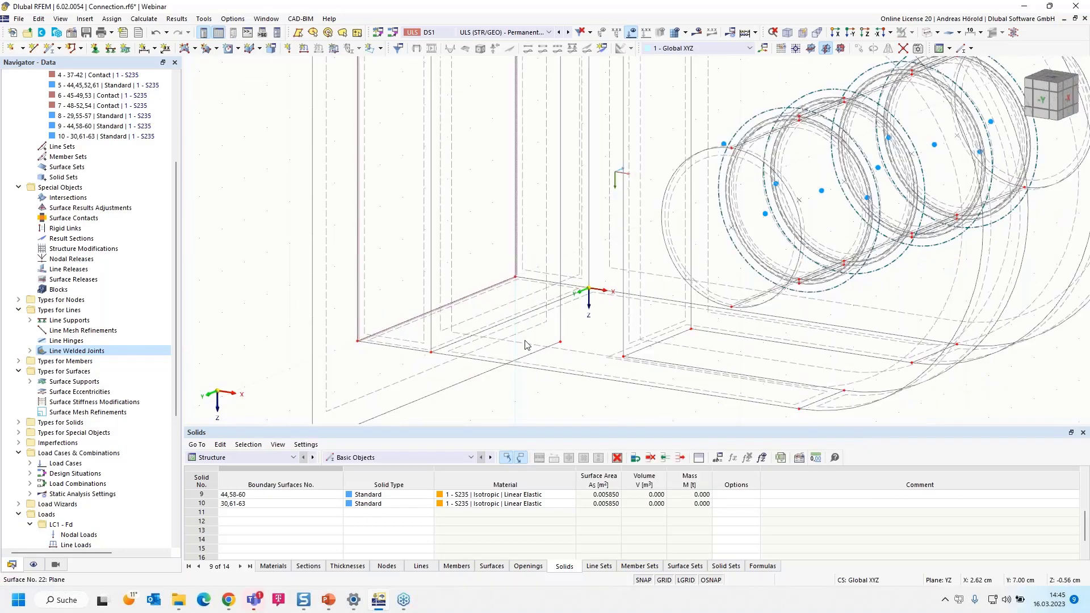
pyautogui.scroll(10, 442, 221)
pyautogui.moveTo(441, 221); pyautogui.dragTo(528, 216, button='middle')
pyautogui.scroll(-2, 527, 216)
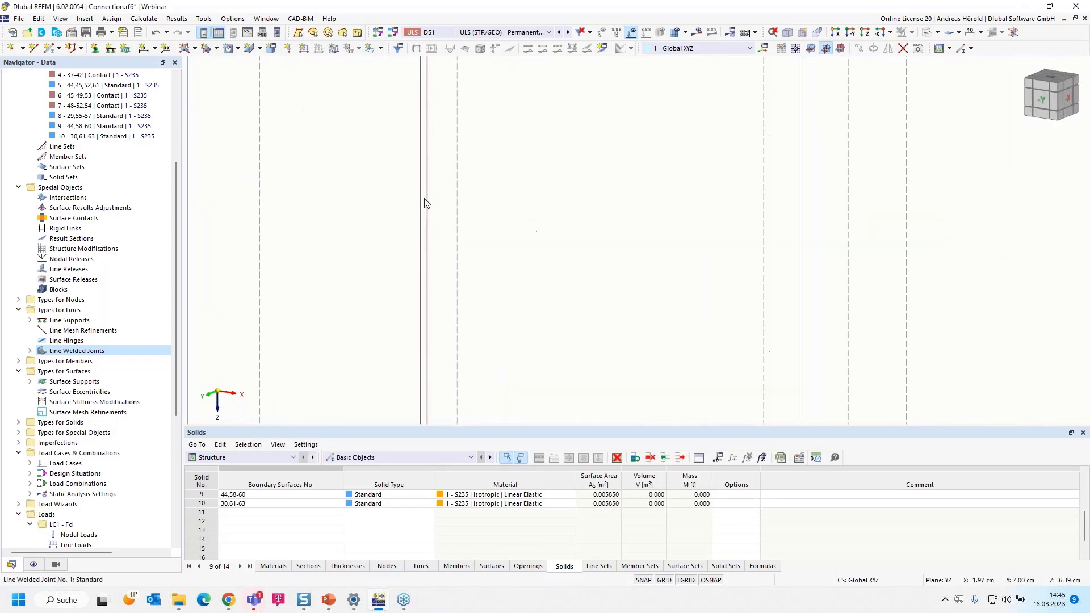
pyautogui.scroll(-3, 427, 190)
pyautogui.scroll(-3, 427, 191)
pyautogui.scroll(3, 443, 162)
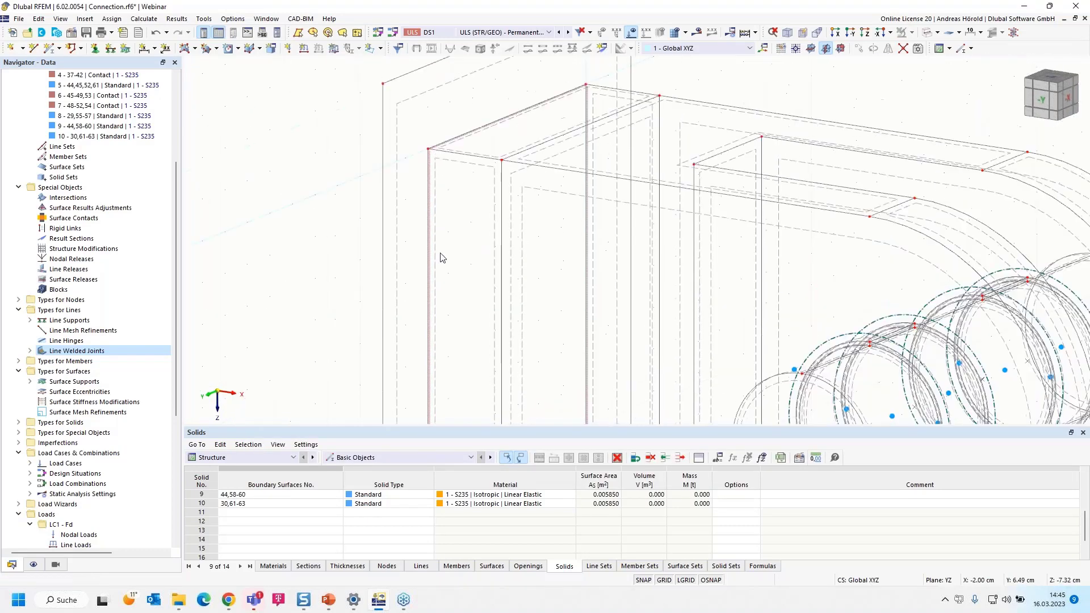
pyautogui.scroll(3, 446, 159)
pyautogui.scroll(-5, 458, 269)
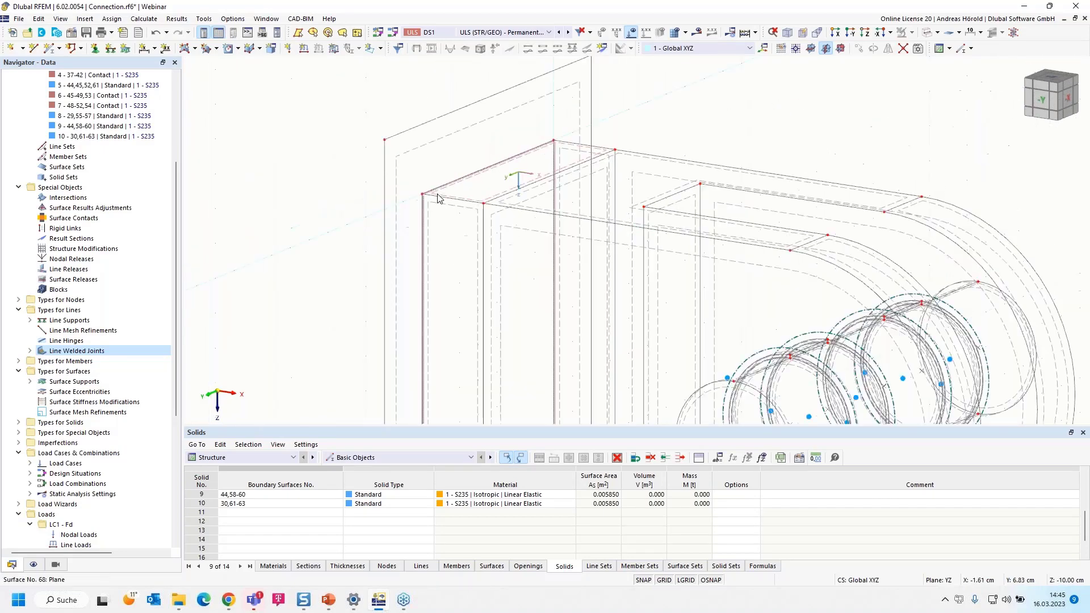
pyautogui.moveTo(459, 269); pyautogui.dragTo(444, 200, button='middle')
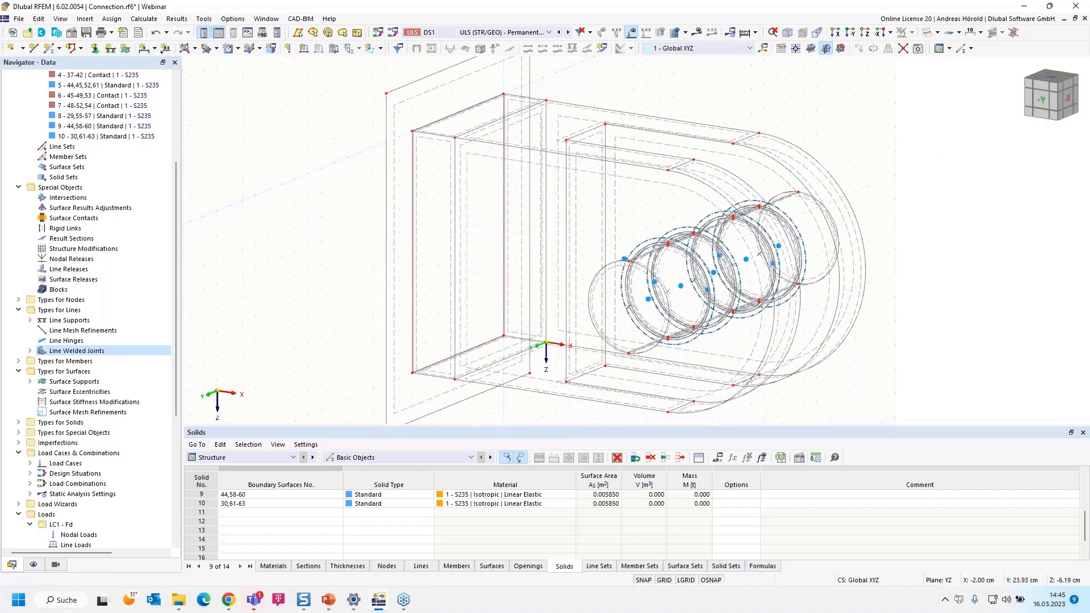
# Review the Default stress-strain analysis configuration assigned to the tee joint line weld
pyautogui.click(30, 351)
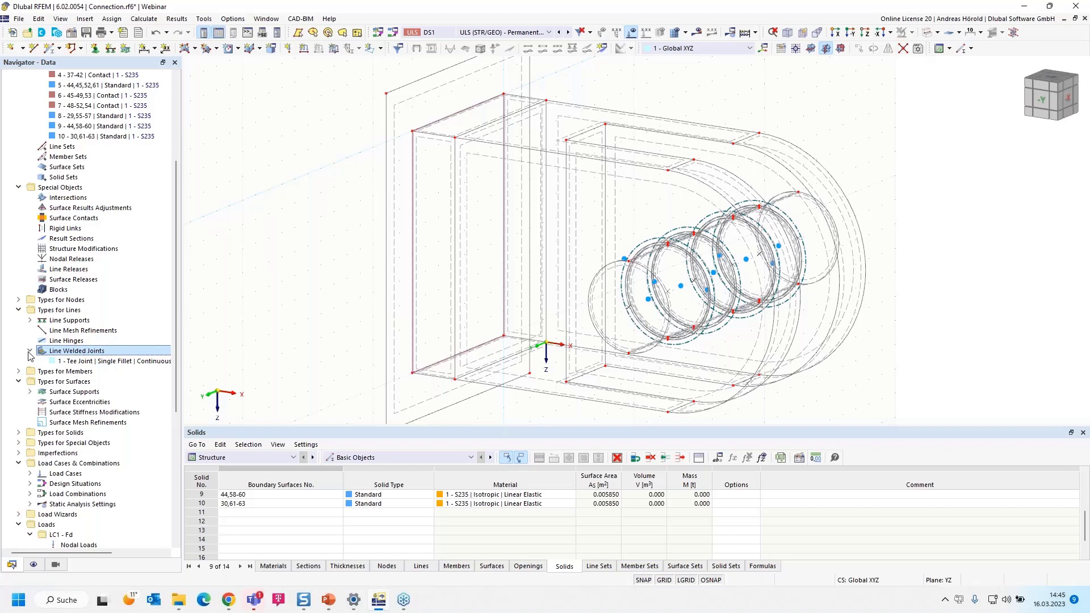
pyautogui.doubleClick(105, 361)
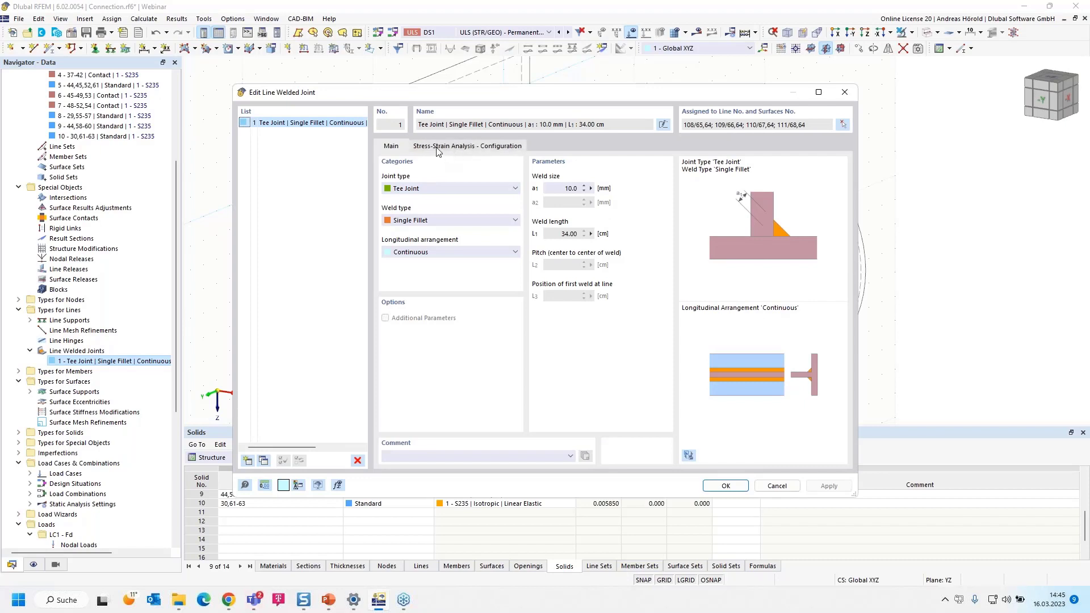
pyautogui.click(470, 148)
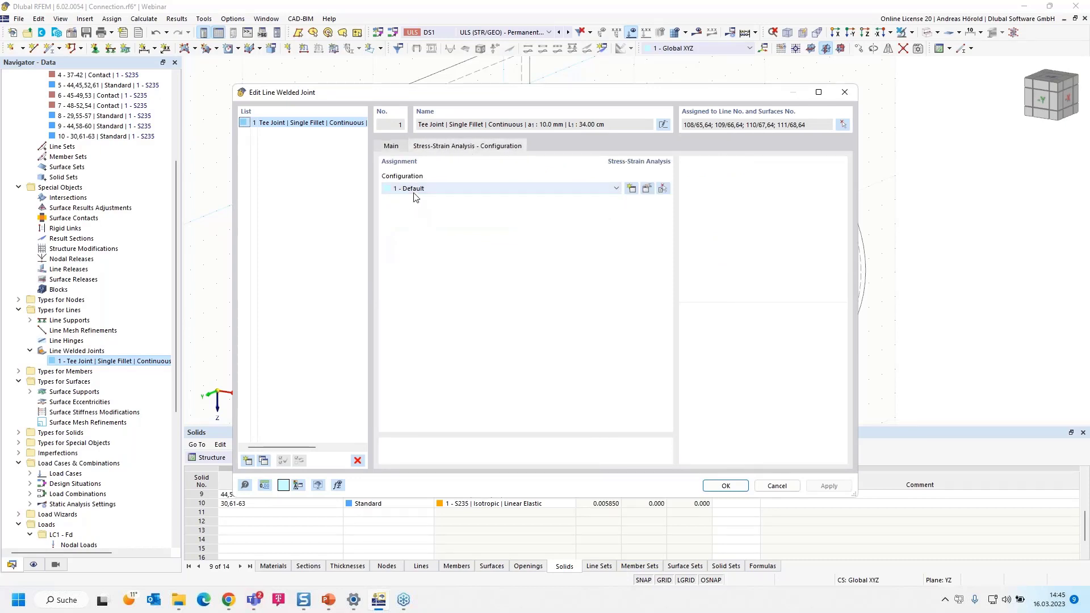
pyautogui.click(646, 189)
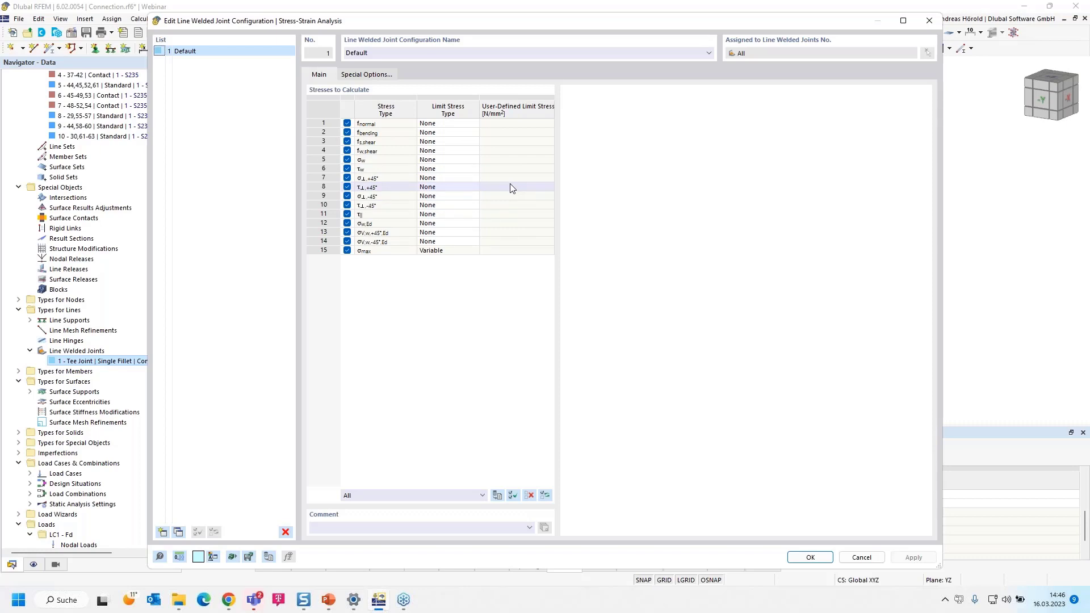
pyautogui.click(792, 560)
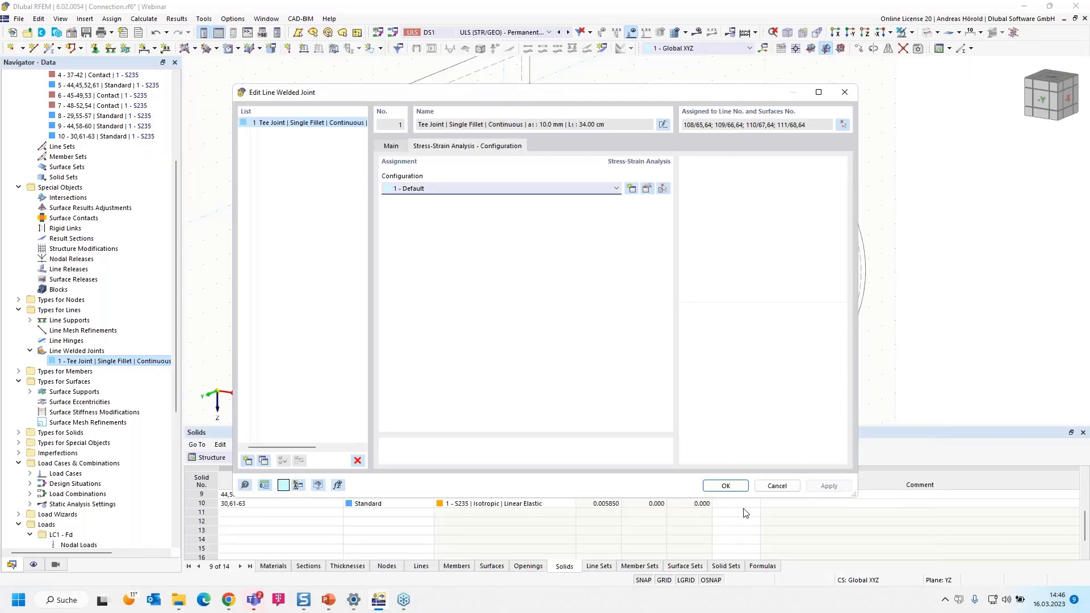
pyautogui.click(726, 485)
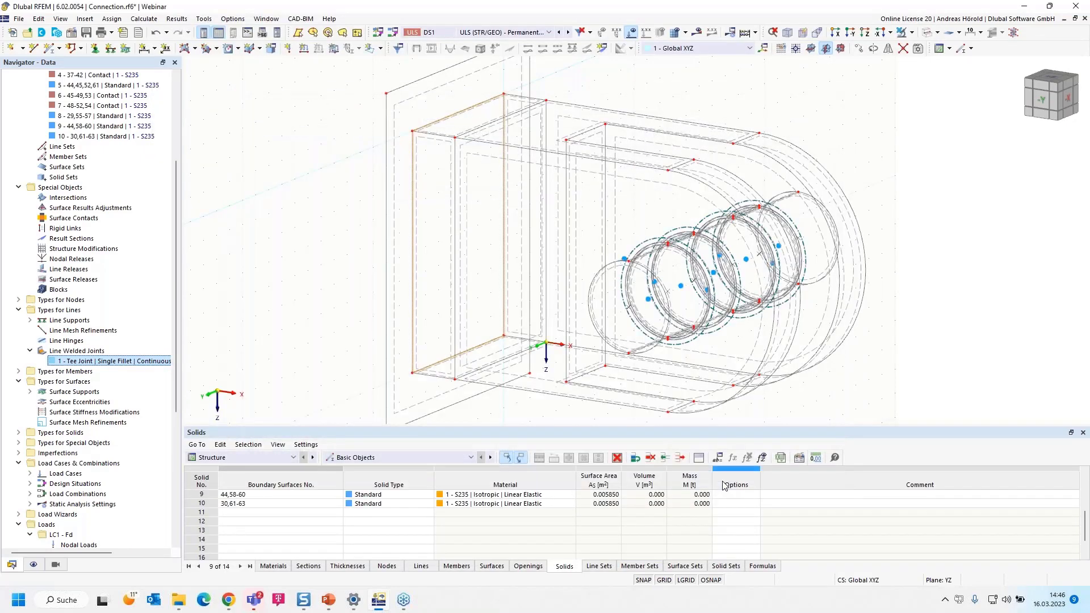
# Show the Stress-Strain Analysis input data and try to calculate its results, aborting at the plausibility check
pyautogui.scroll(-2, 526, 356)
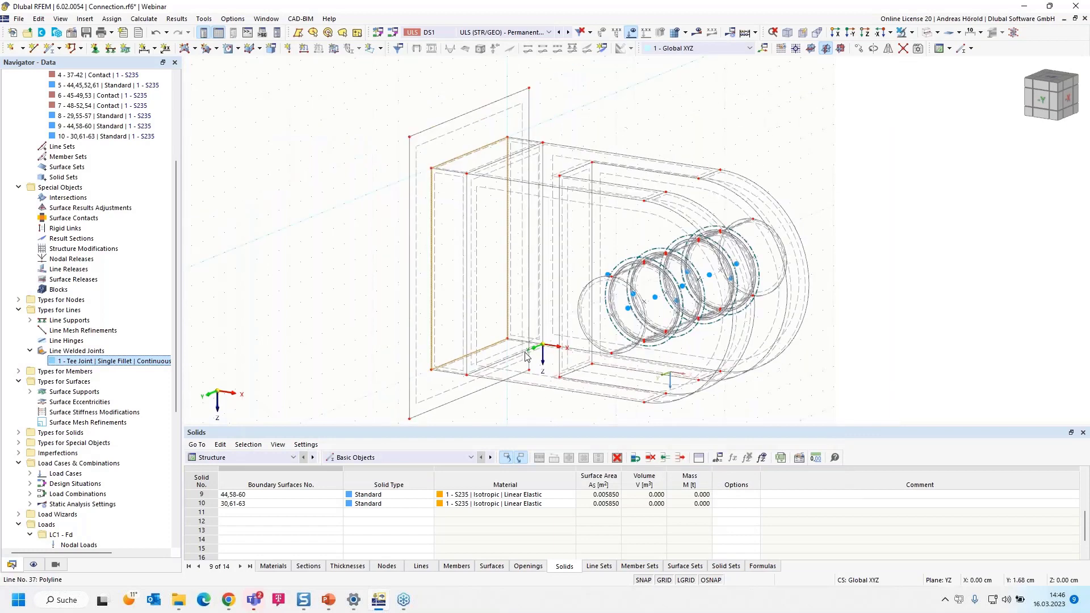
pyautogui.click(245, 458)
pyautogui.click(255, 513)
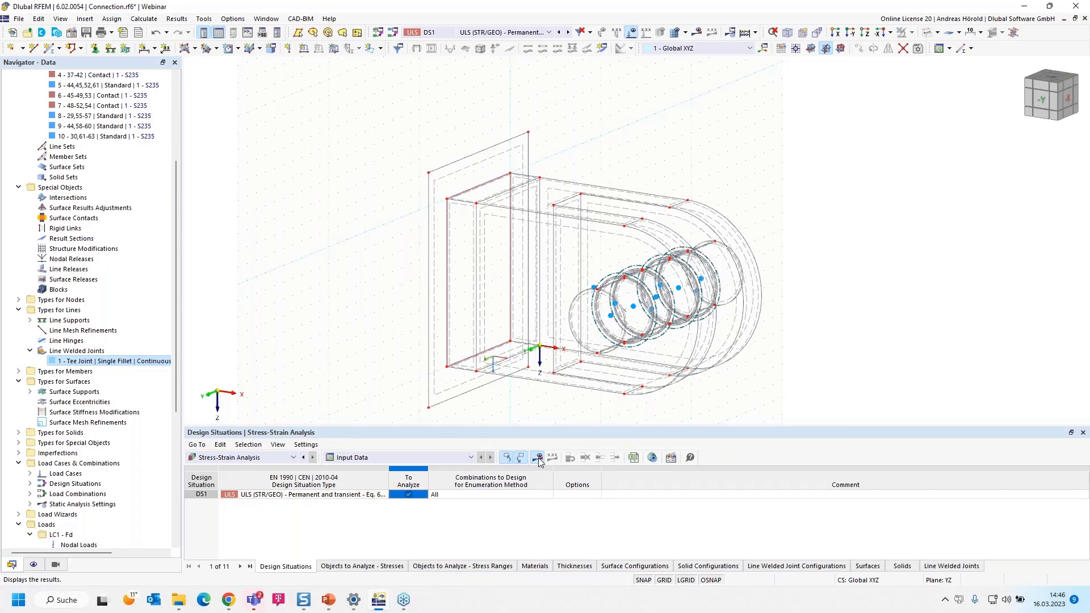
pyautogui.click(538, 458)
pyautogui.click(590, 345)
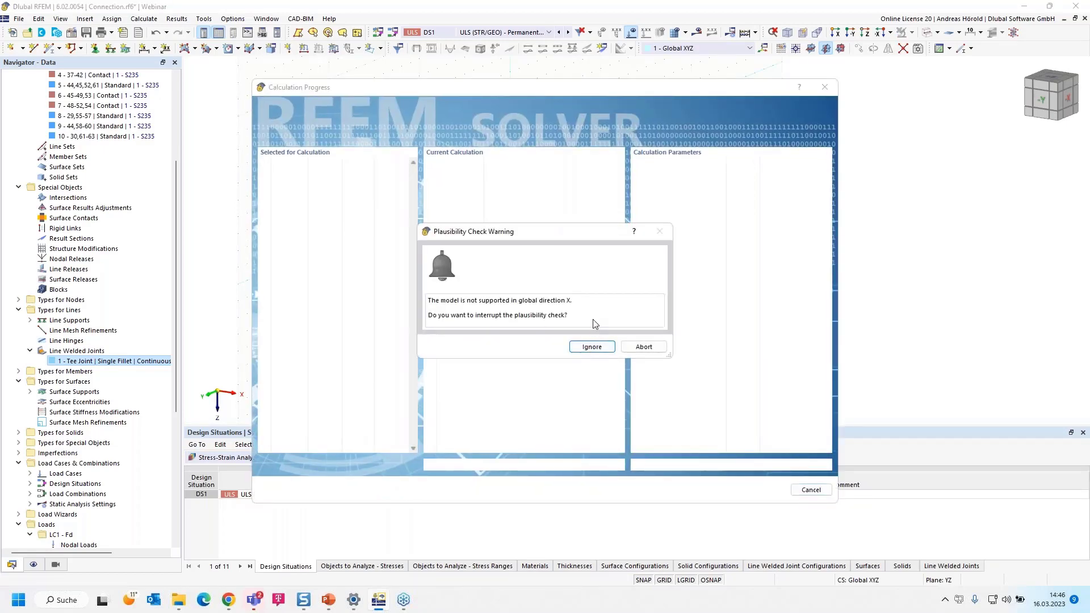
pyautogui.click(644, 348)
# Assign the Rigid surface support to end plate surface 64
pyautogui.scroll(3, 423, 271)
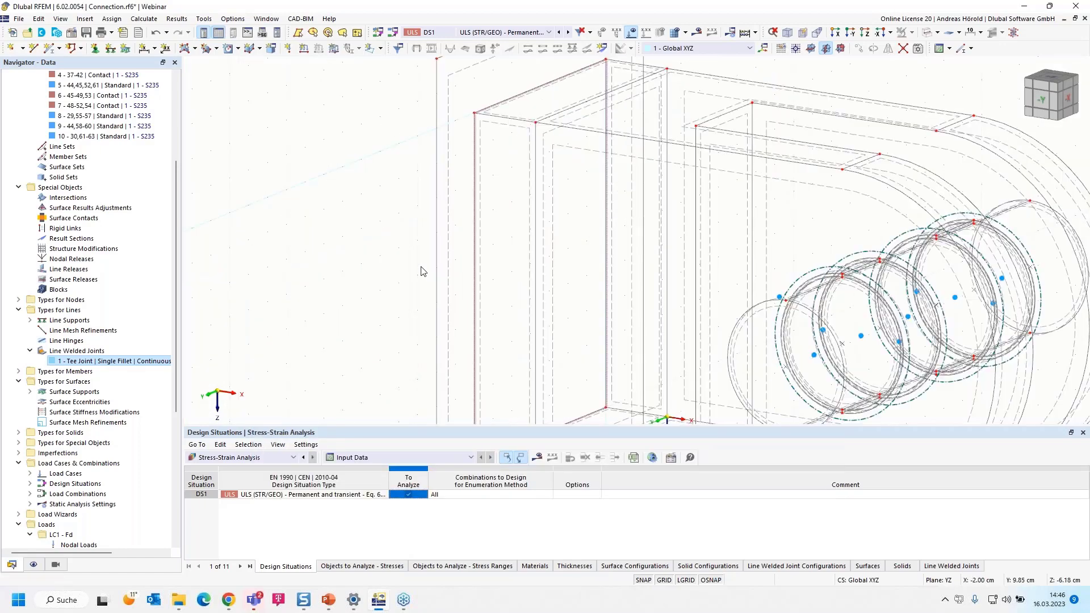
pyautogui.scroll(-3, 452, 178)
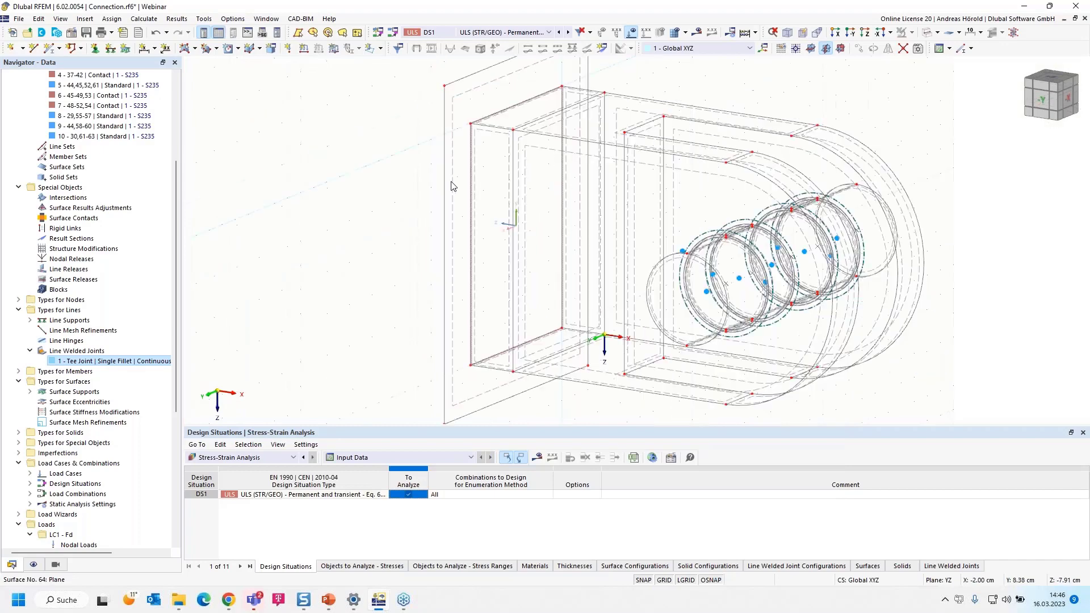
pyautogui.doubleClick(471, 109)
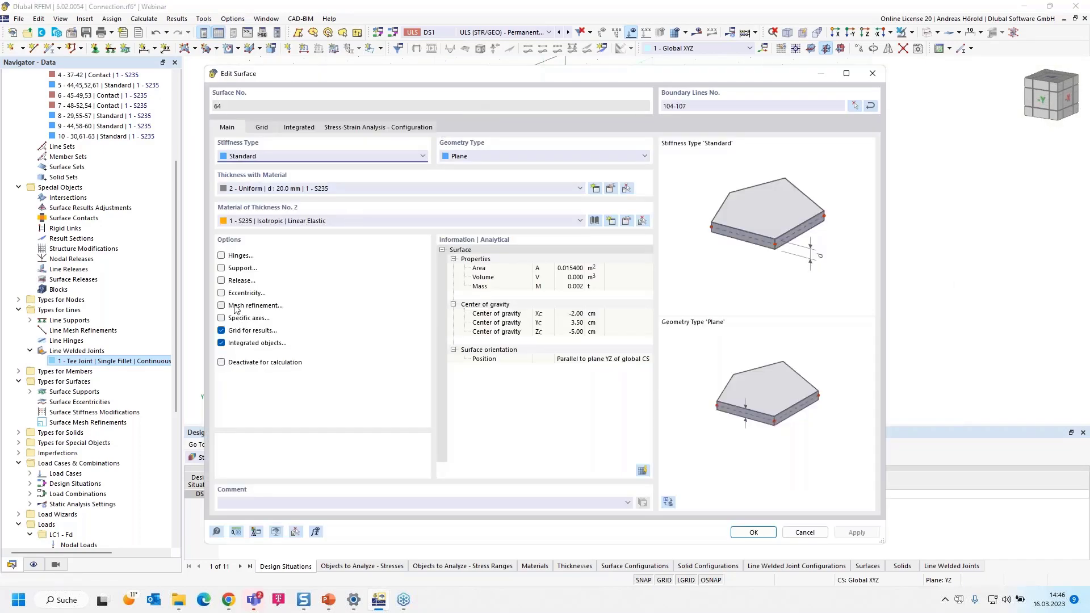
pyautogui.click(221, 268)
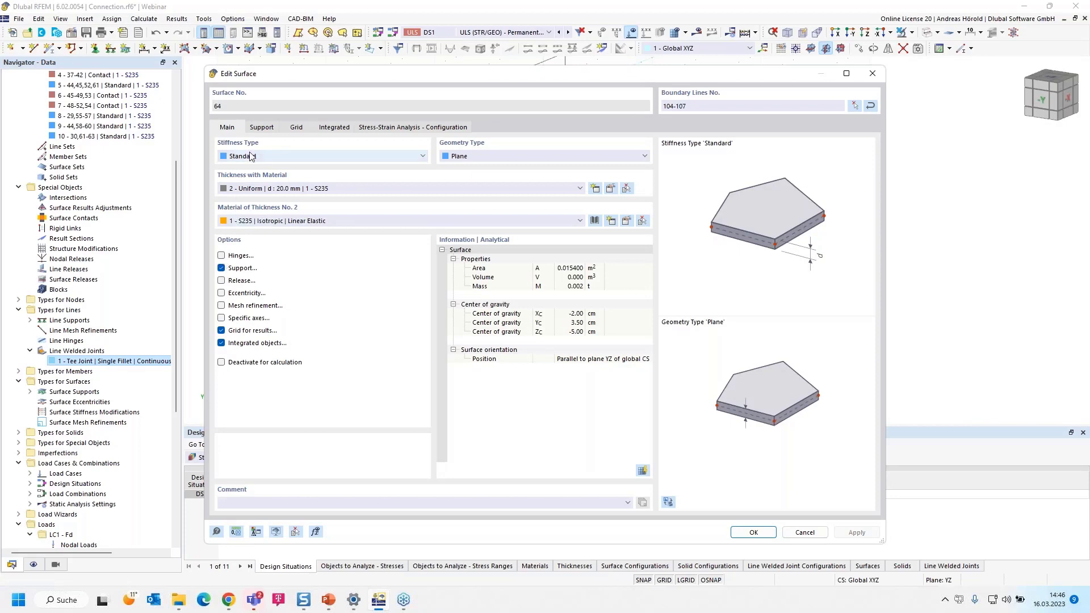
pyautogui.click(261, 127)
pyautogui.click(267, 169)
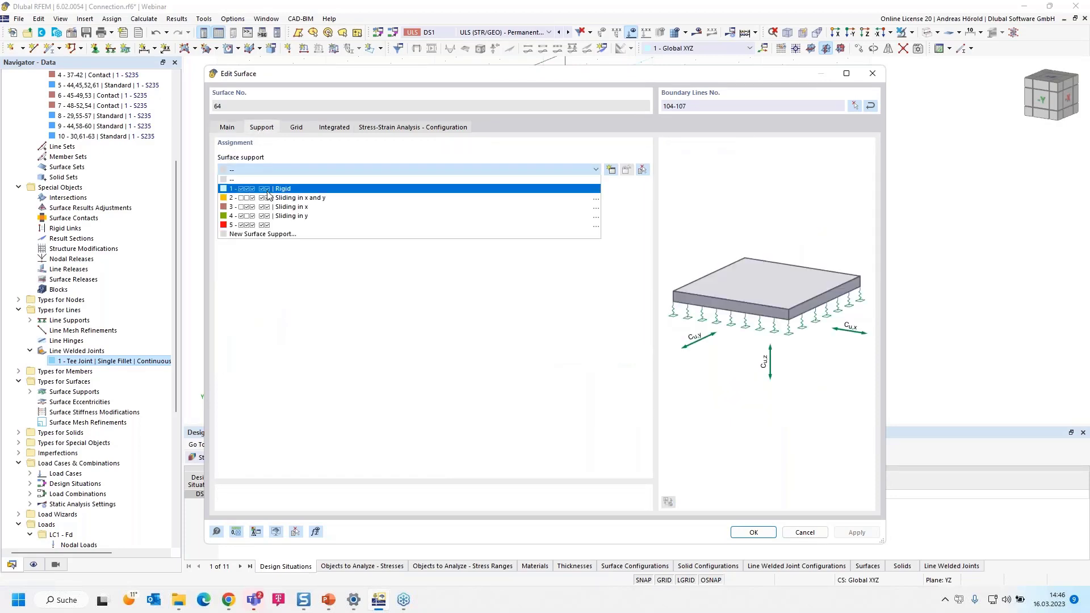
pyautogui.click(269, 193)
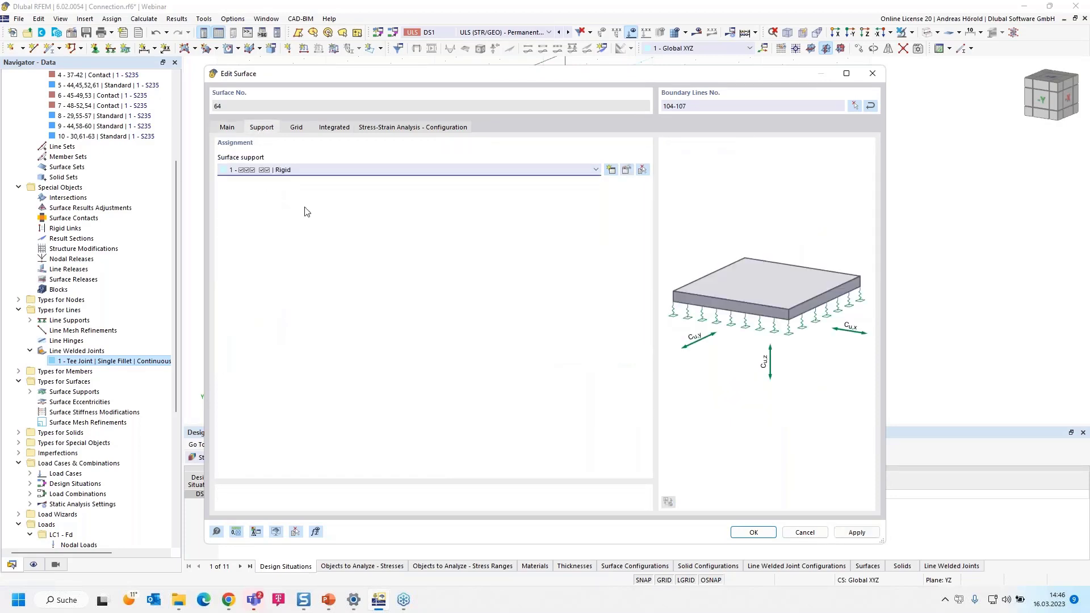
pyautogui.click(755, 530)
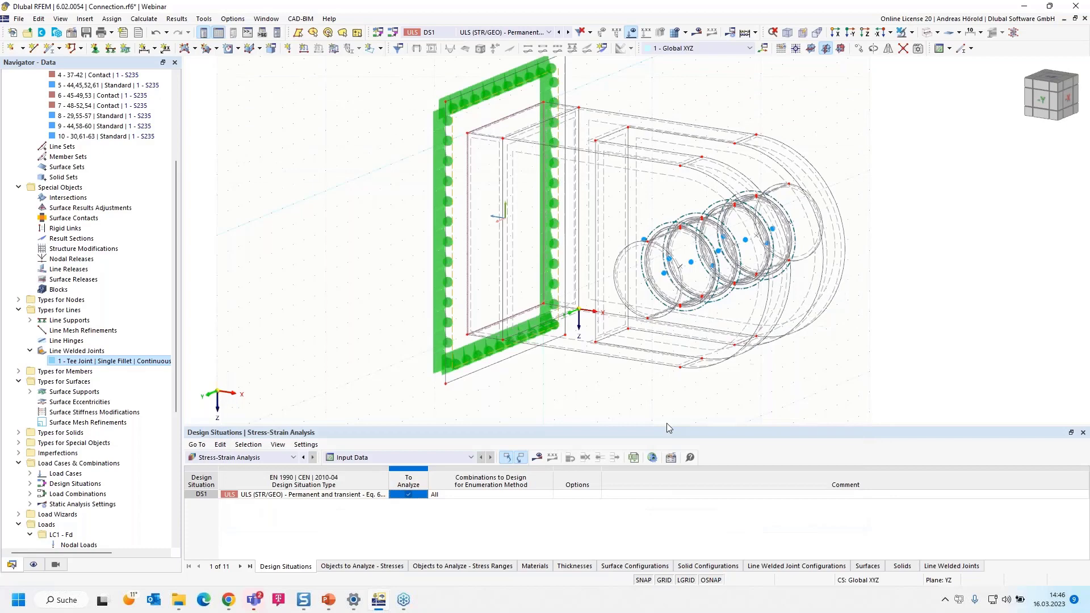
# Calculate the stress-strain analysis and display the τmax stresses on the solids
pyautogui.click(537, 457)
pyautogui.click(580, 346)
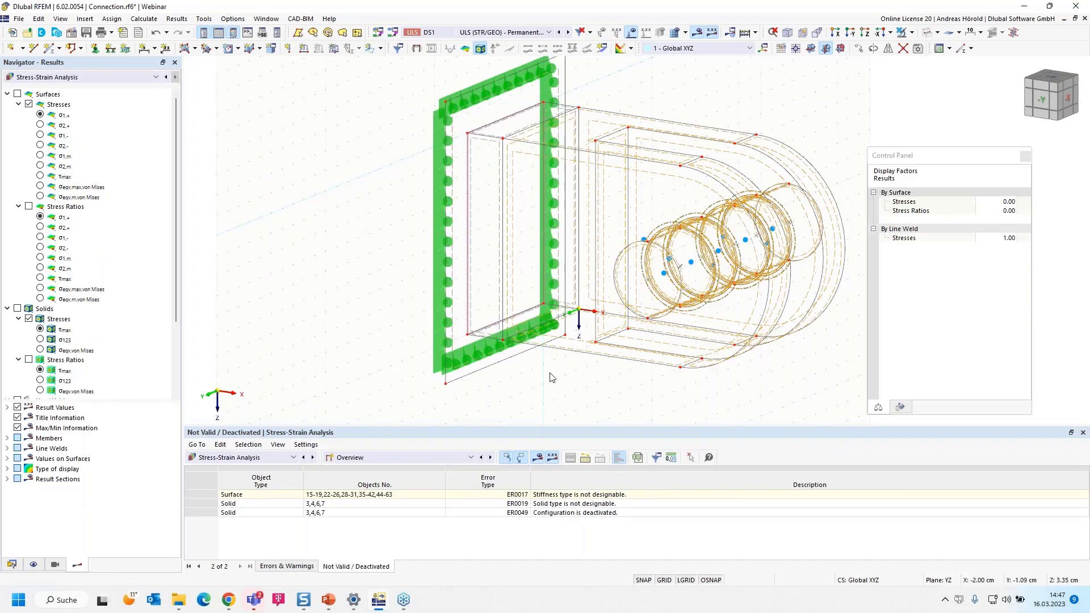
pyautogui.click(45, 333)
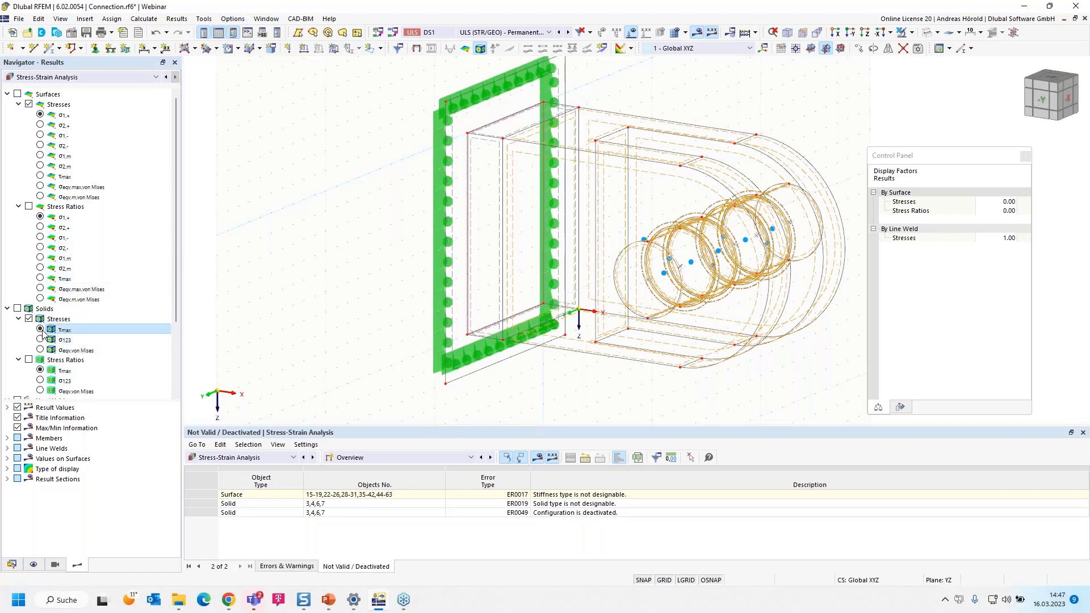
pyautogui.click(17, 308)
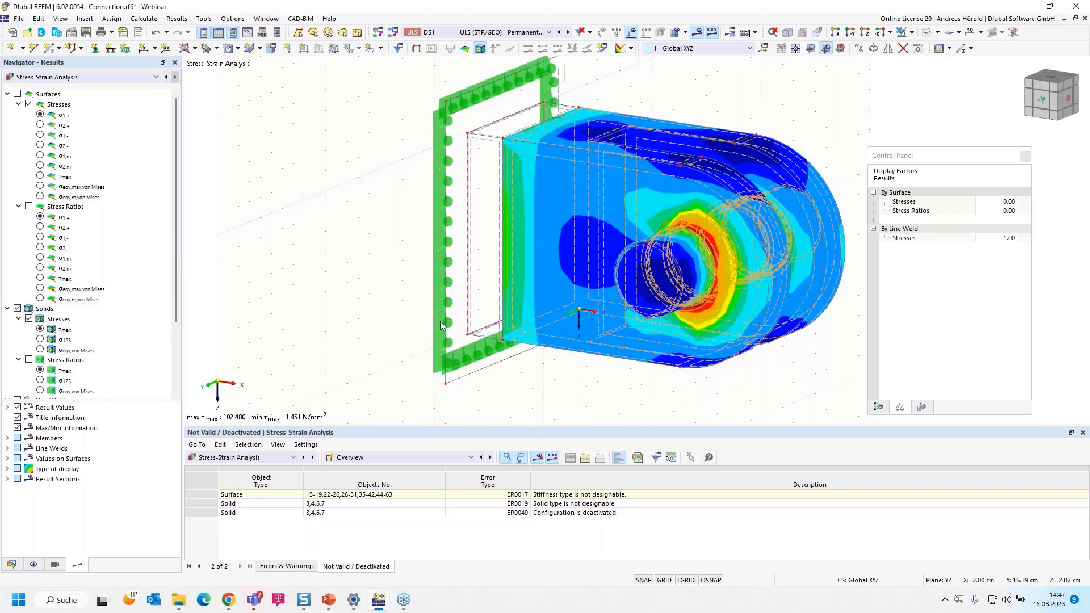
# Review the stress-strain result tables for the stresses on solids and the stresses in line welds by design situation
pyautogui.click(413, 458)
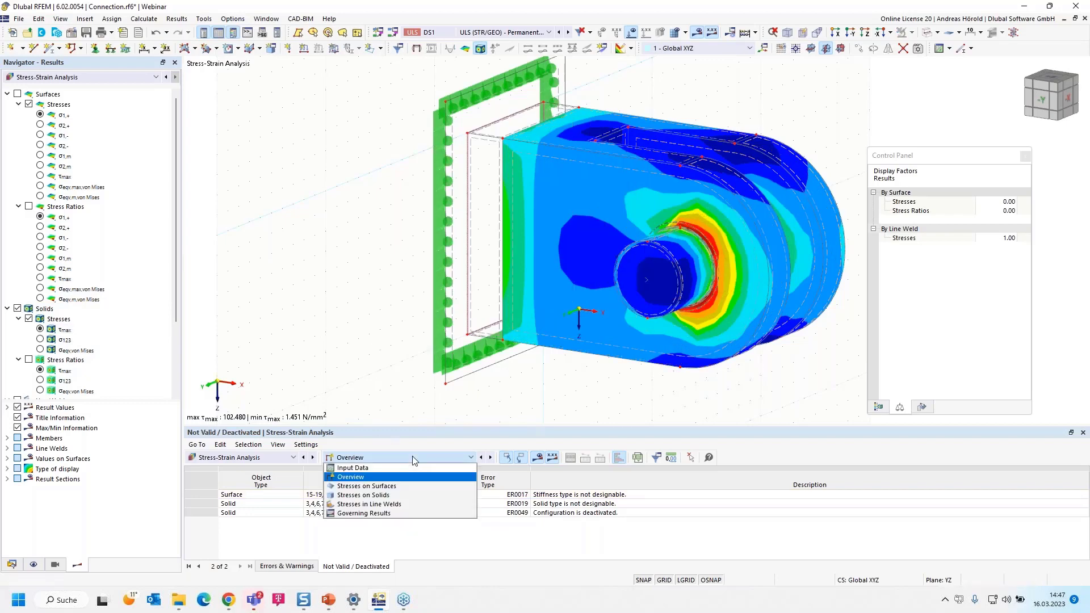
pyautogui.click(404, 496)
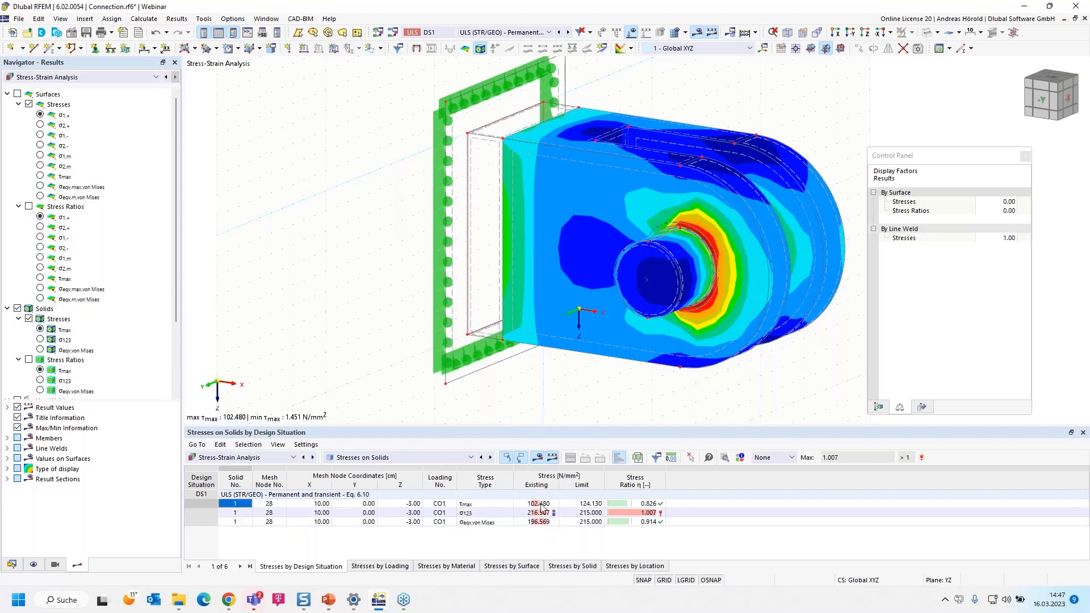
pyautogui.click(420, 458)
pyautogui.click(422, 504)
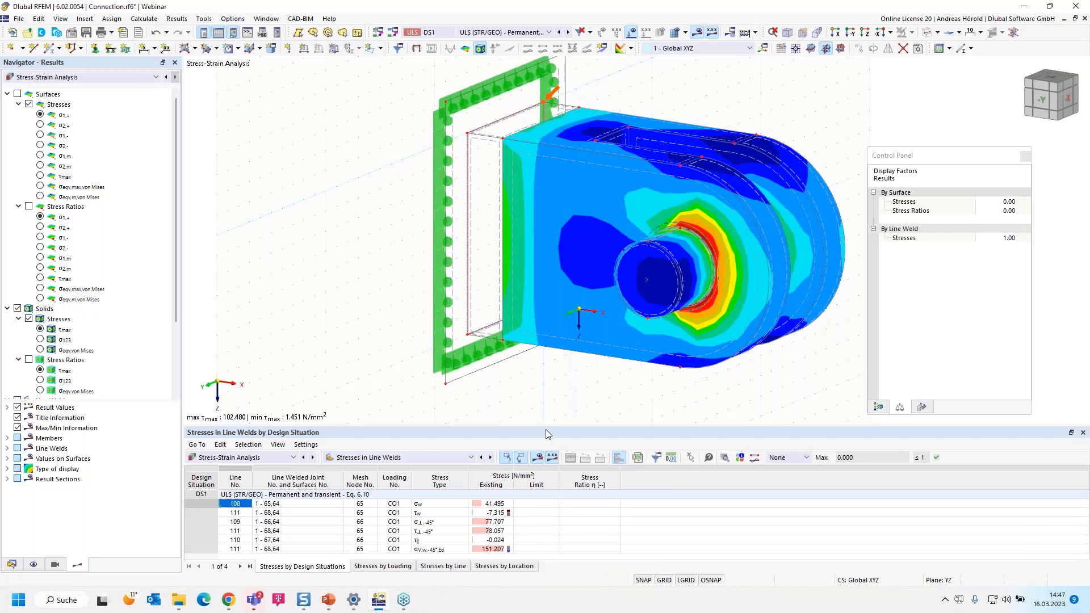
pyautogui.moveTo(547, 426); pyautogui.dragTo(546, 392)
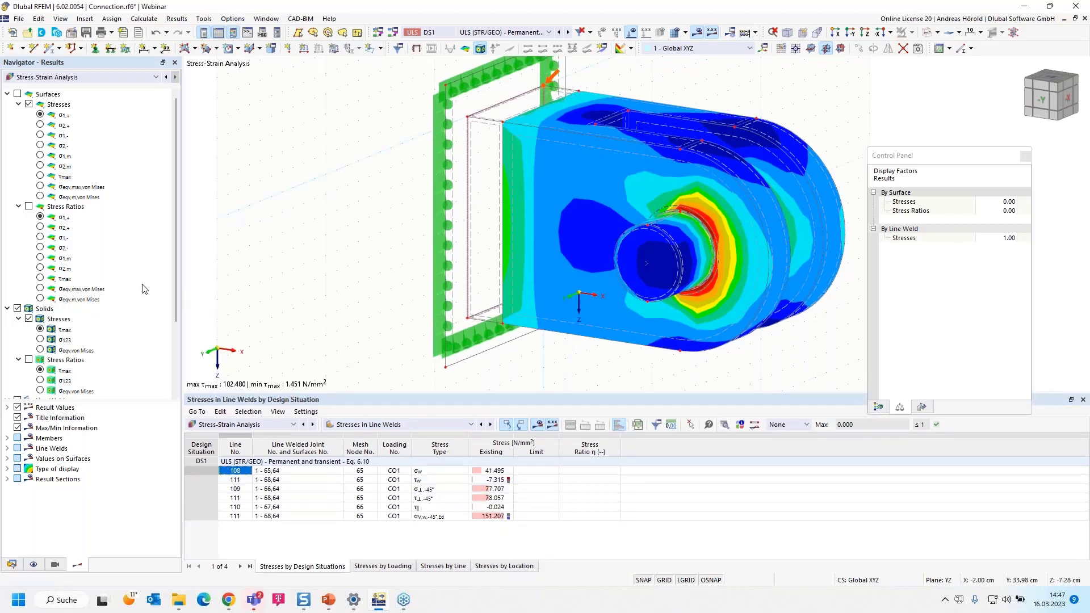
# Return the result table to the stresses on solids, shrink the table area and clear the highlighted solid
pyautogui.click(391, 425)
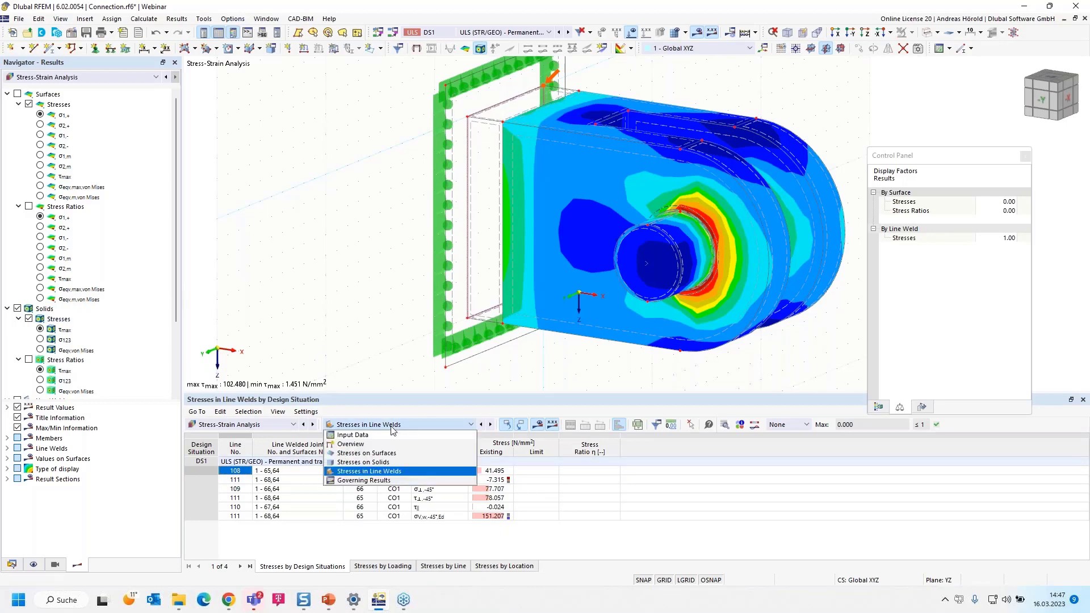
pyautogui.click(393, 463)
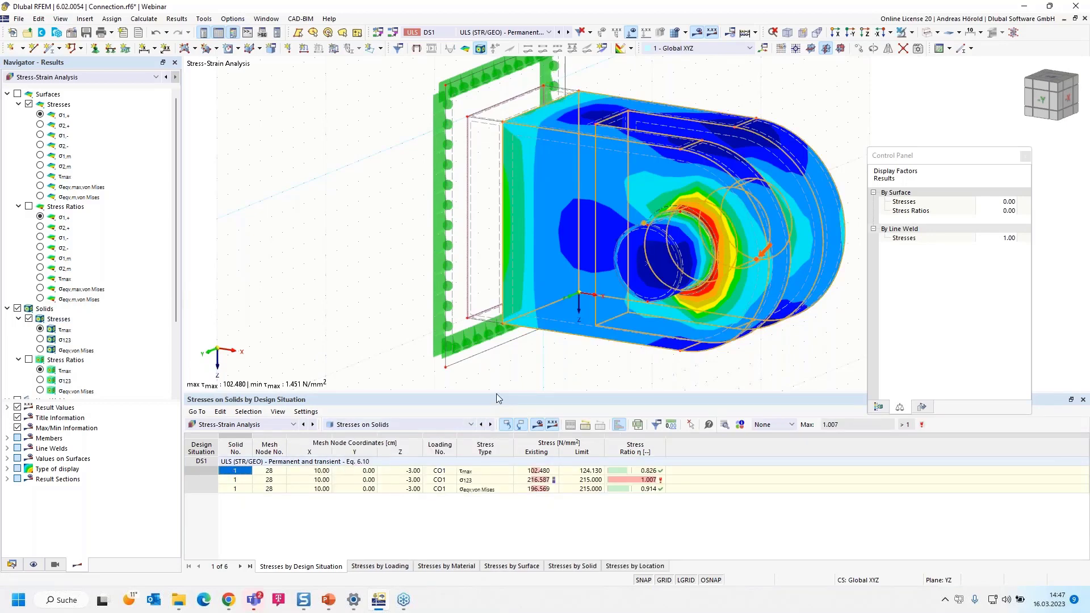
pyautogui.moveTo(496, 393); pyautogui.dragTo(506, 450)
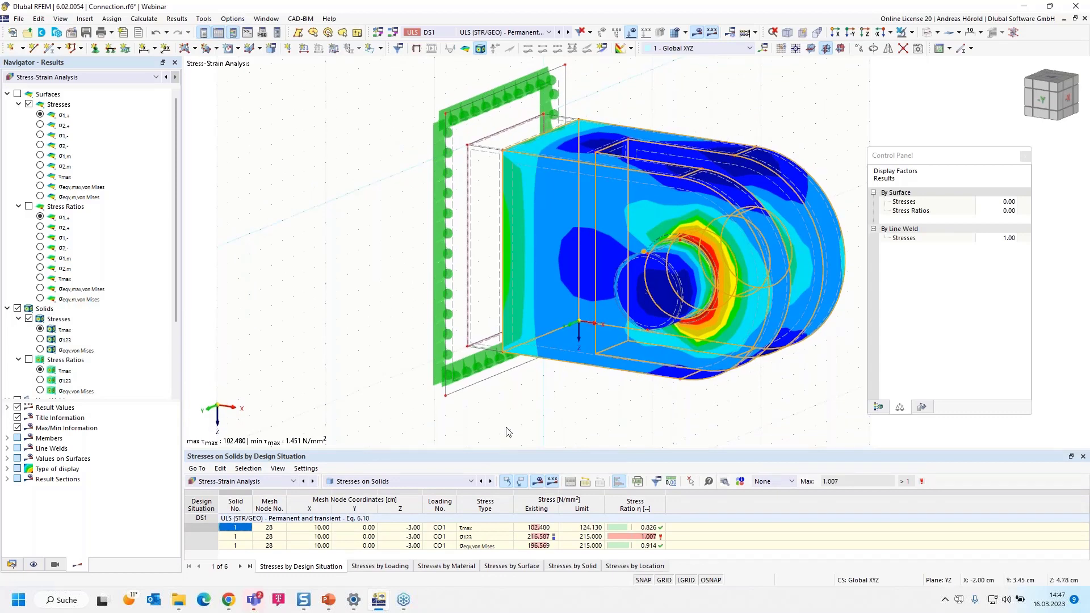
pyautogui.click(505, 426)
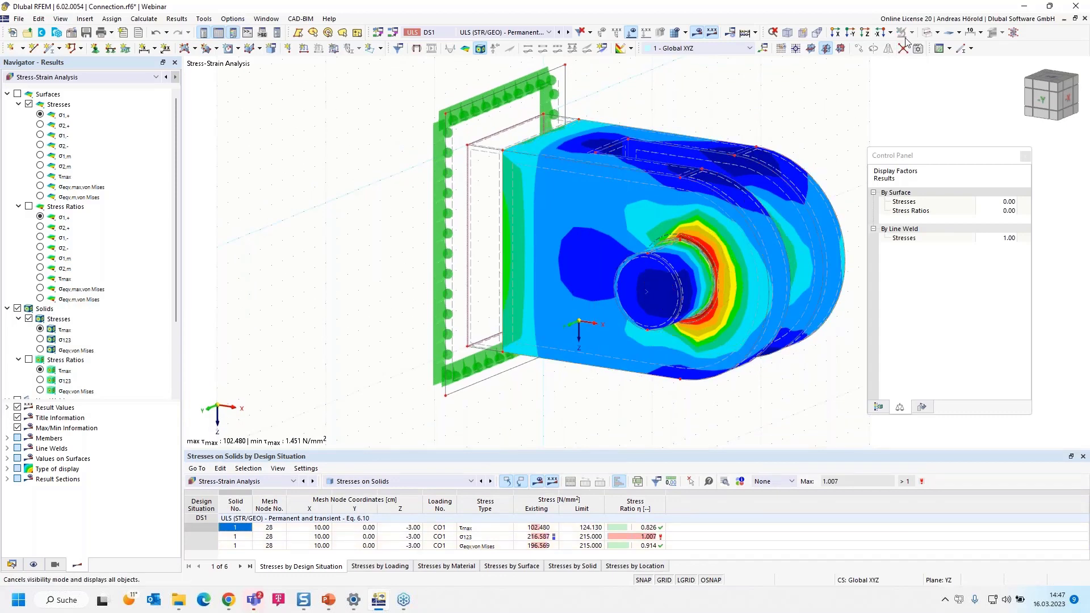
# Switch the model display to the Transparent Model rendering
pyautogui.click(936, 32)
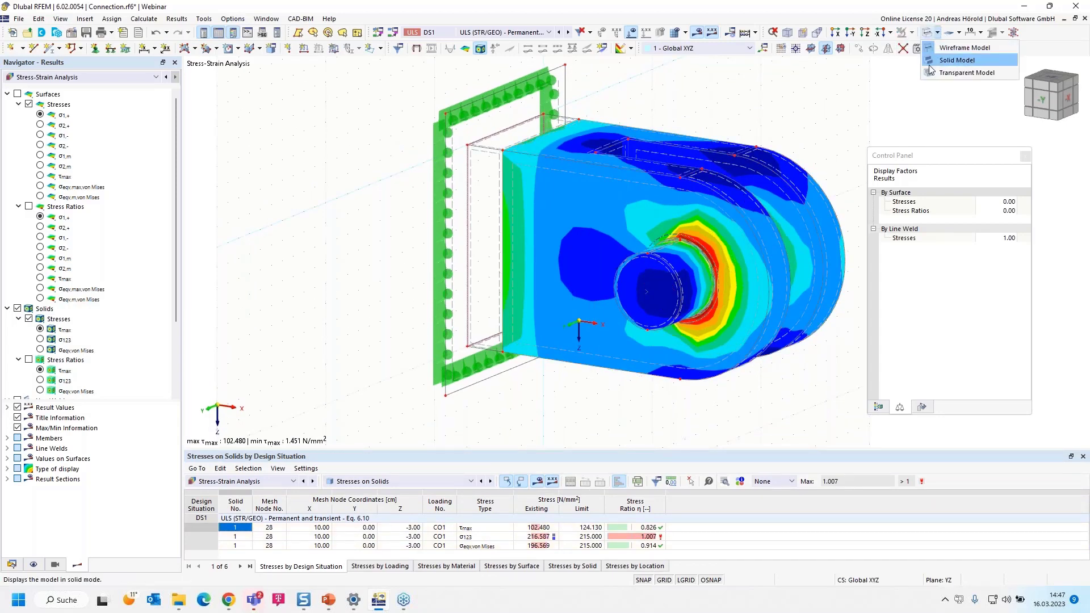
pyautogui.click(945, 73)
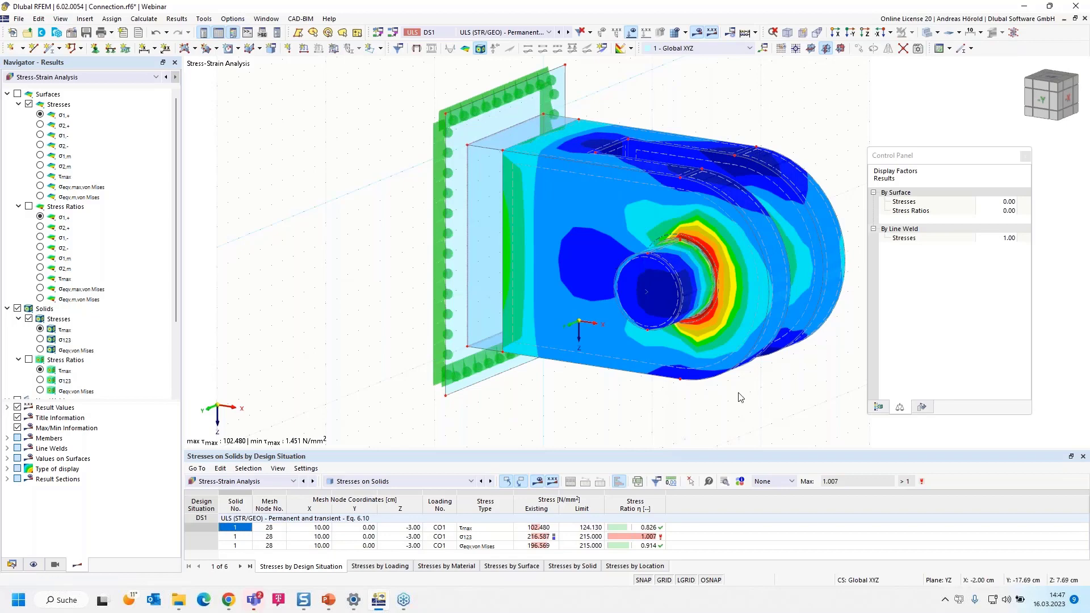
pyautogui.moveTo(740, 397); pyautogui.dragTo(670, 413, button='middle')
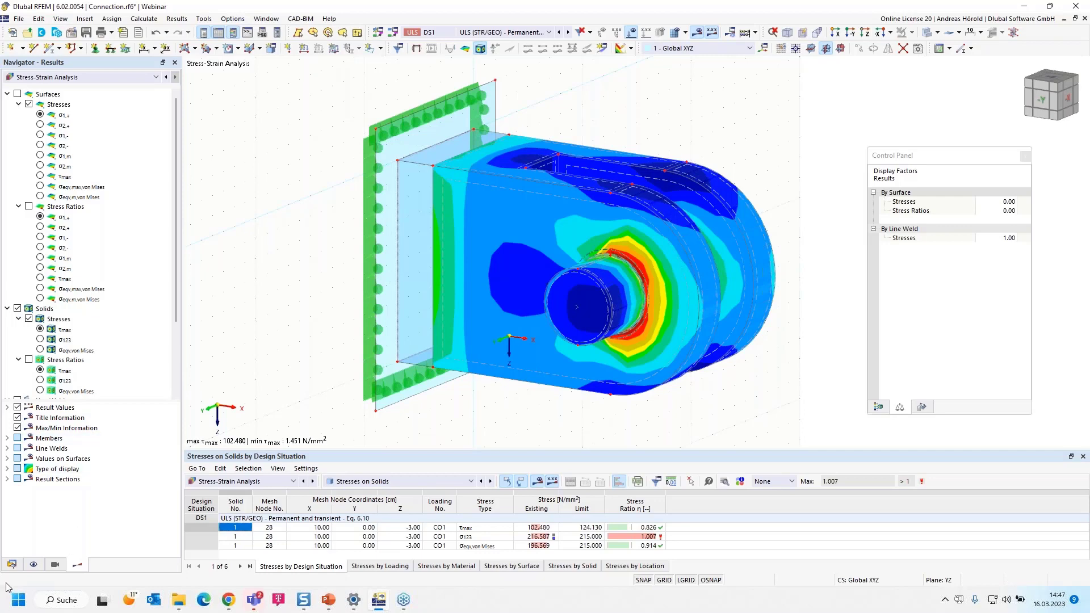
# Start a new result section of type 2 points and vector and pick its points at the block's upper edge, X 0 and 10 cm
pyautogui.click(12, 564)
pyautogui.scroll(-6, 63, 390)
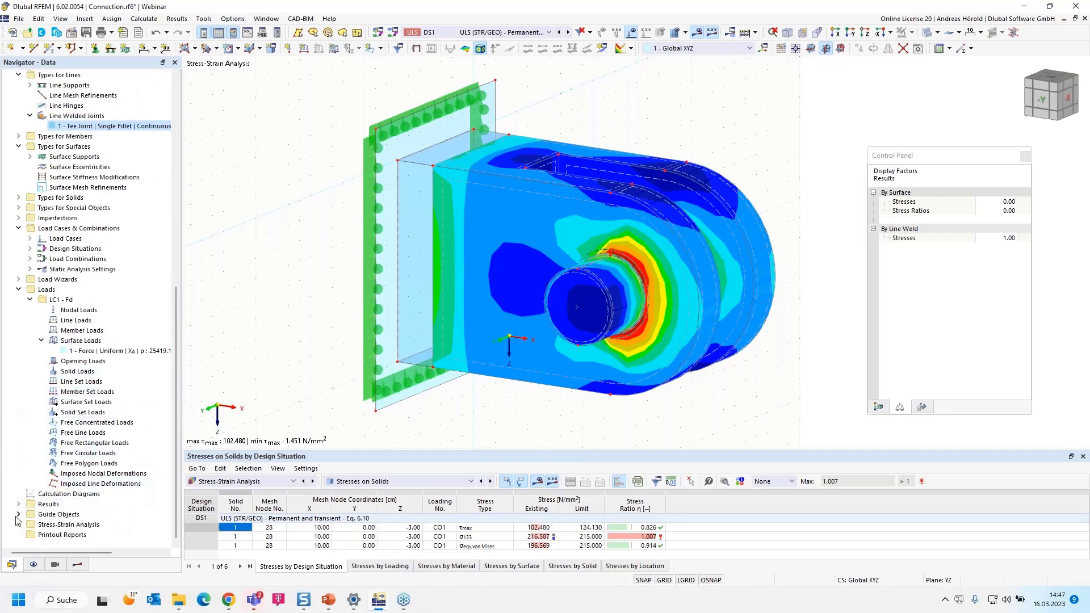
pyautogui.click(18, 515)
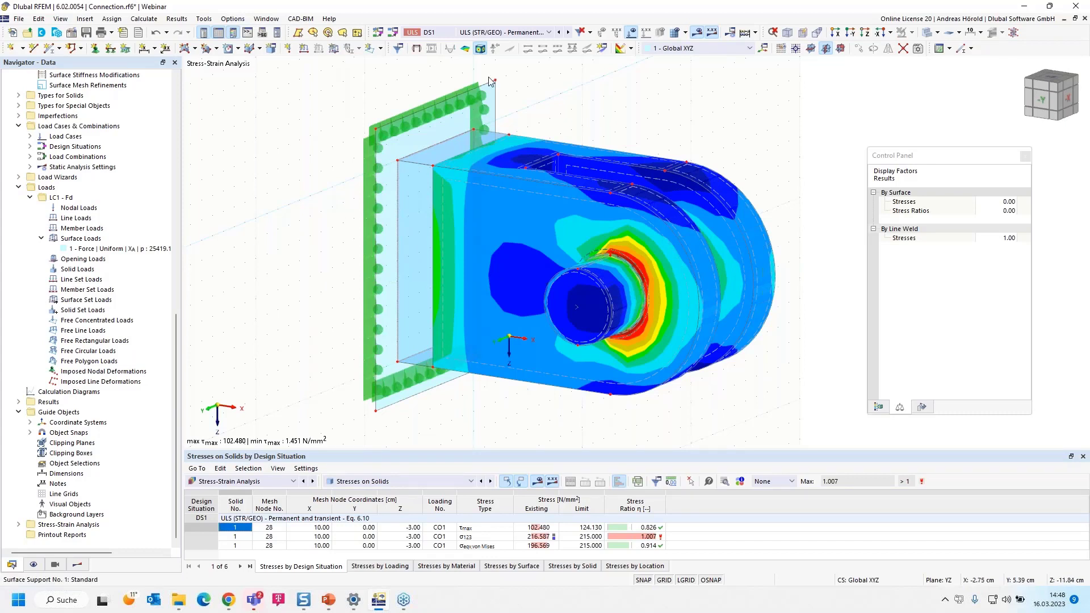
pyautogui.click(603, 48)
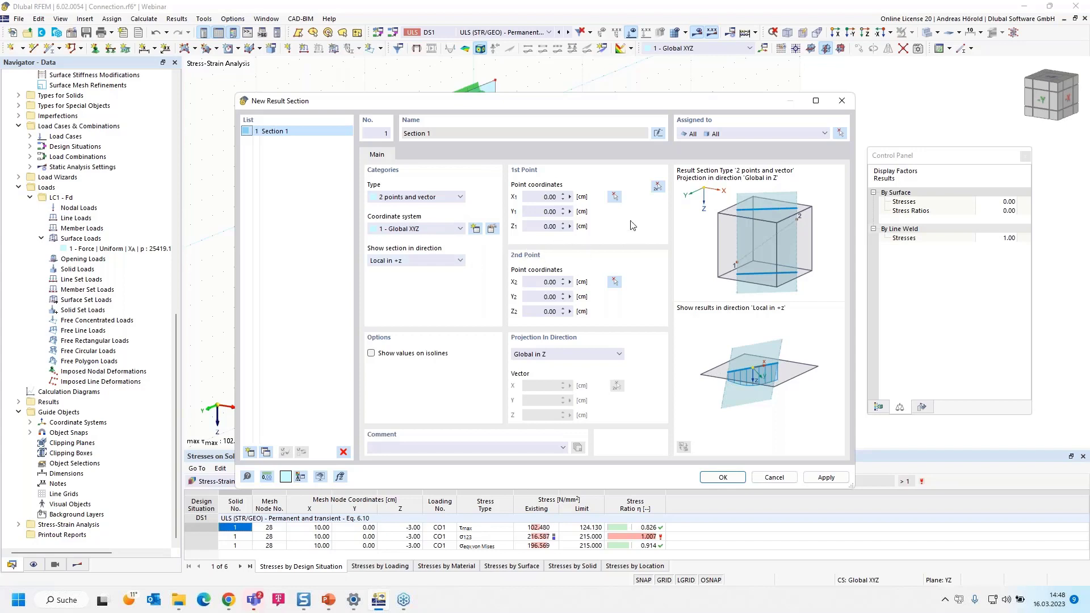
pyautogui.click(657, 188)
pyautogui.scroll(3, 511, 171)
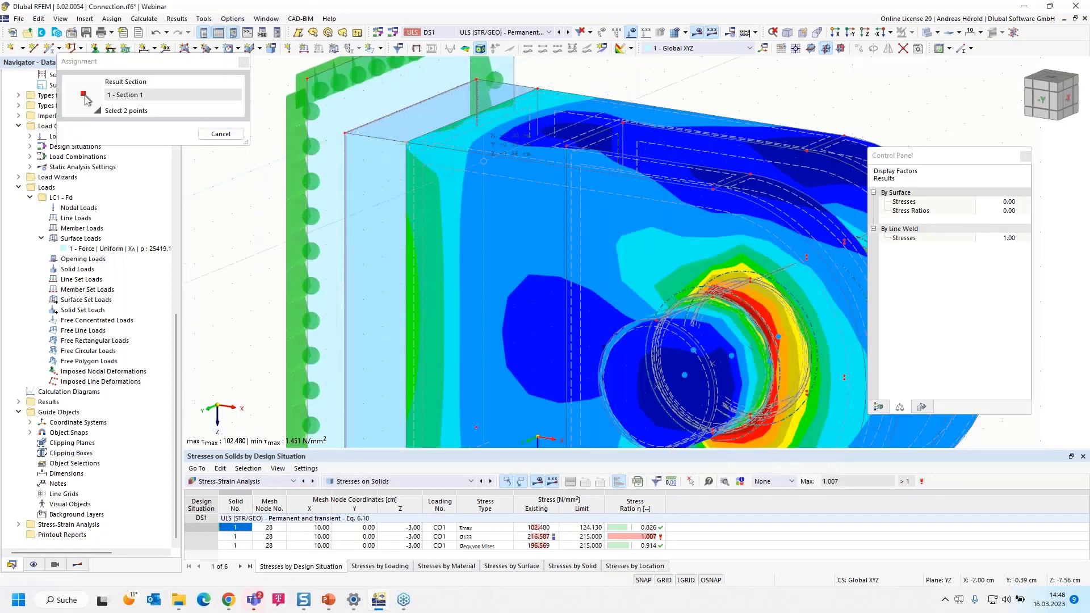
pyautogui.scroll(-2, 550, 167)
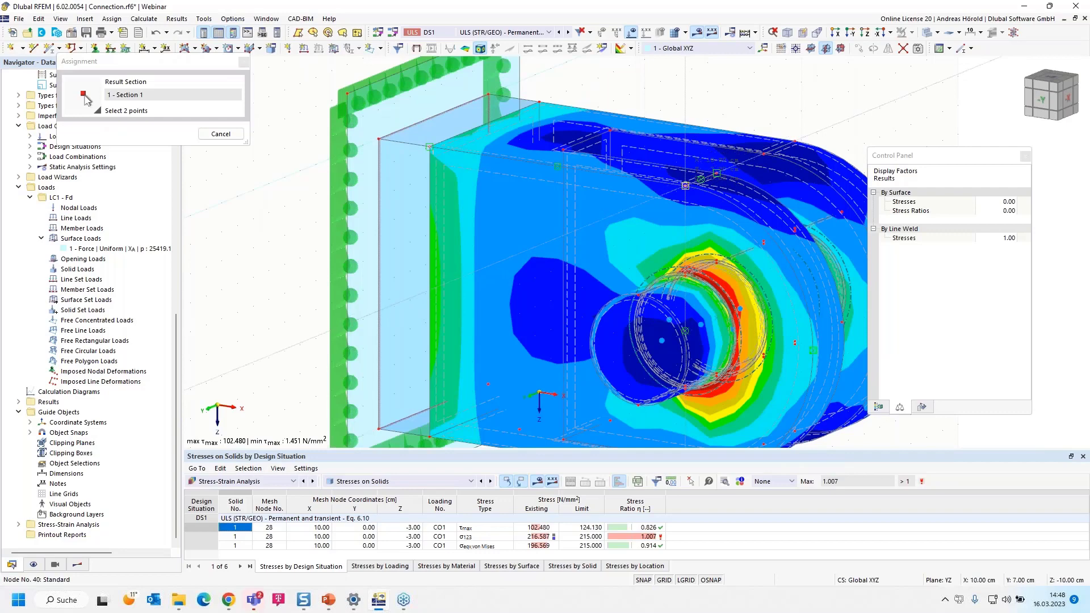
pyautogui.click(685, 186)
pyautogui.moveTo(724, 110); pyautogui.dragTo(424, 148)
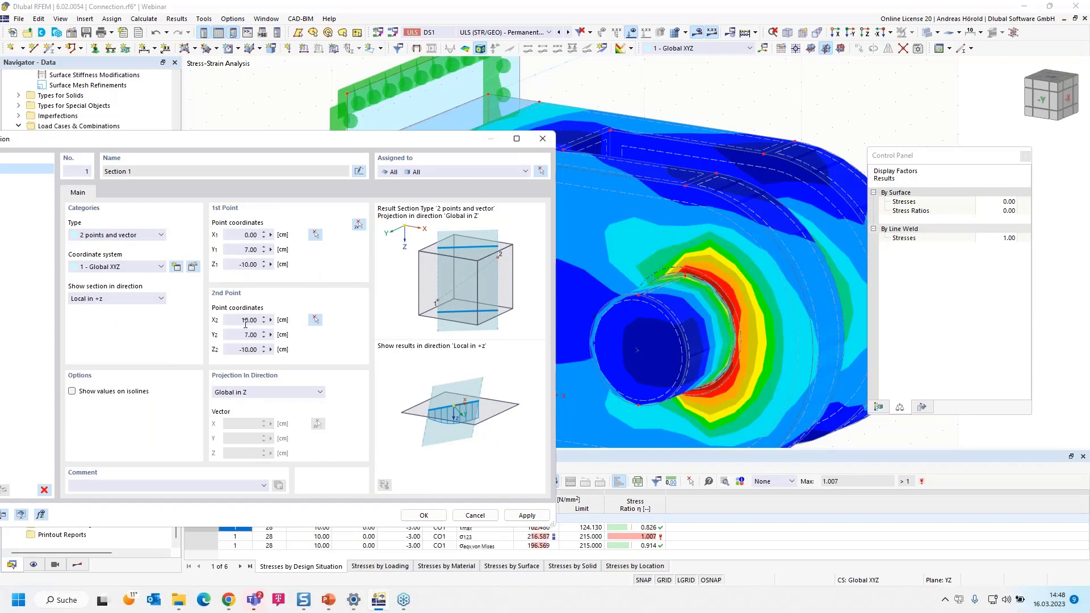
# Set the result section's second point to X 15 cm and both points to Y 6 cm, and create the section
pyautogui.moveTo(246, 318); pyautogui.dragTo(270, 320)
pyautogui.write('5')
pyautogui.press('Tab')
pyautogui.write('6')
pyautogui.click(246, 250)
pyautogui.write('6')
pyautogui.click(423, 515)
pyautogui.scroll(-5, 440, 356)
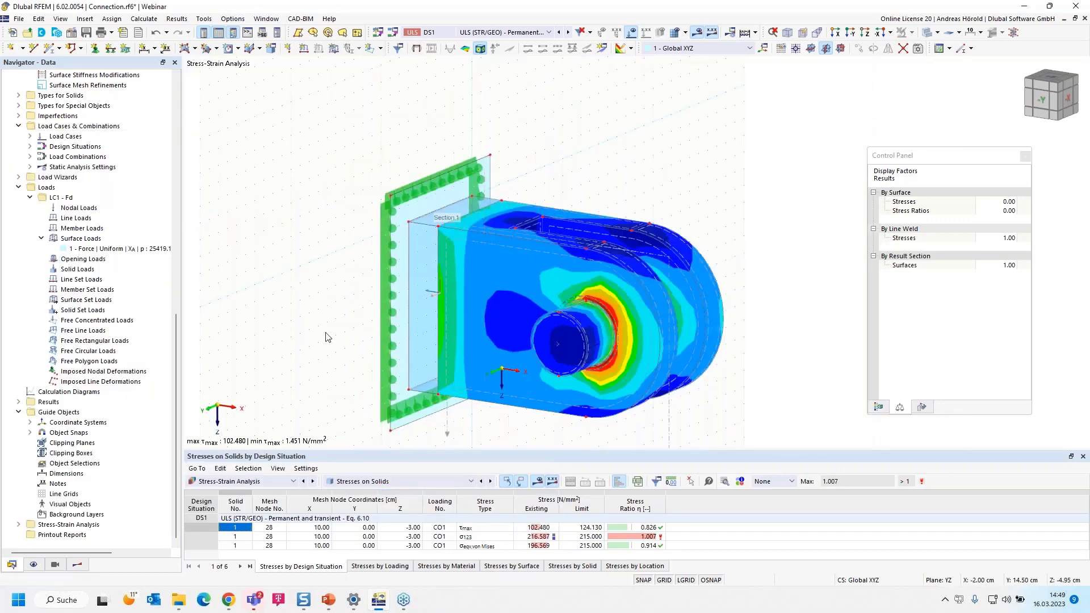
# Turn on the display of the result sections in the stress-strain results so the solids are cut at Section 1
pyautogui.click(78, 566)
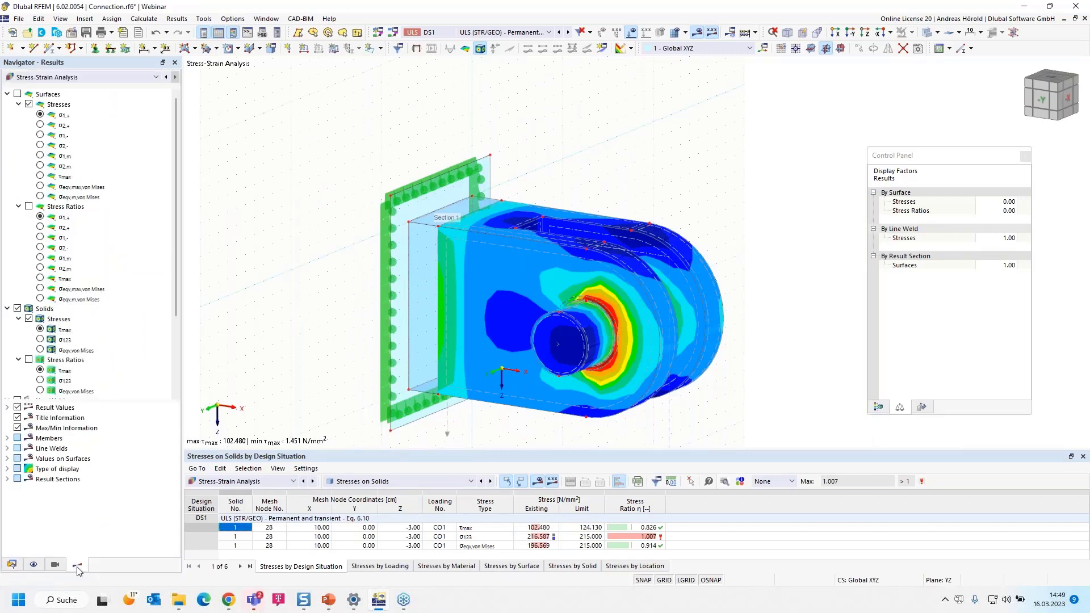
pyautogui.scroll(-3, 57, 363)
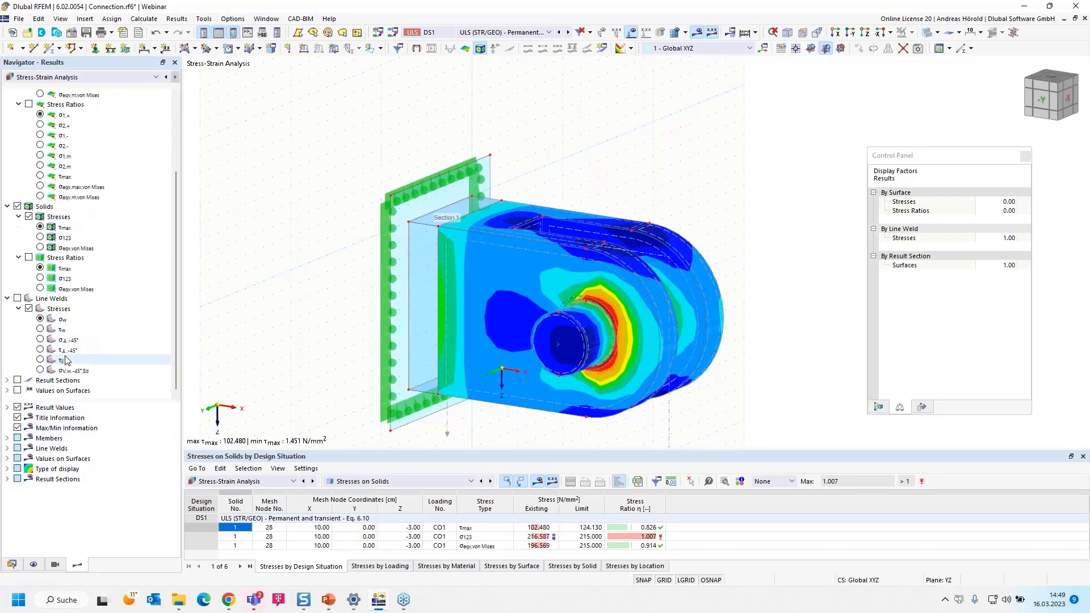
pyautogui.click(7, 380)
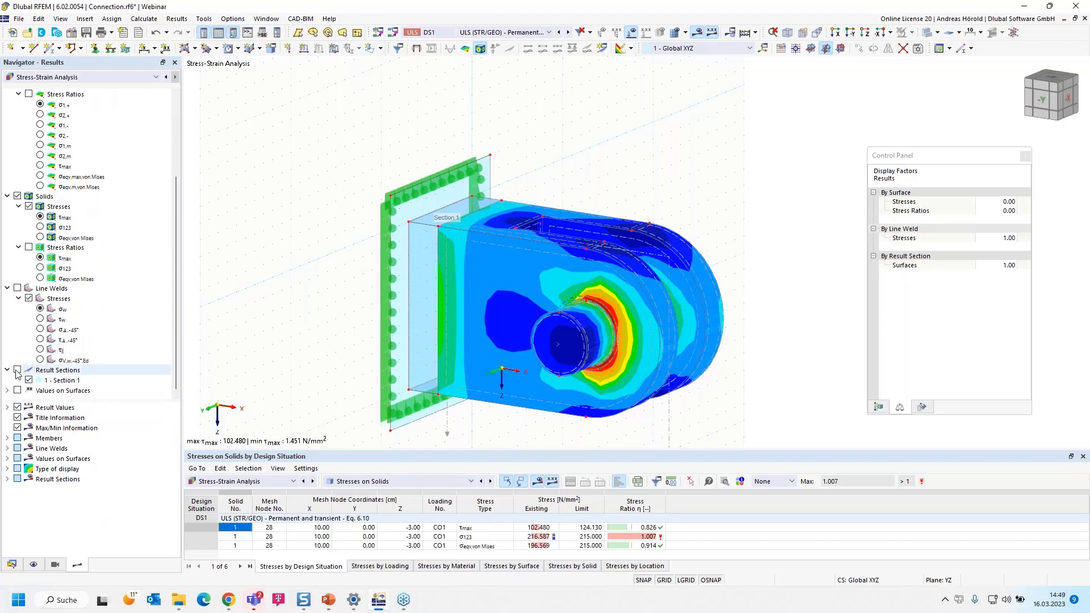
pyautogui.click(18, 370)
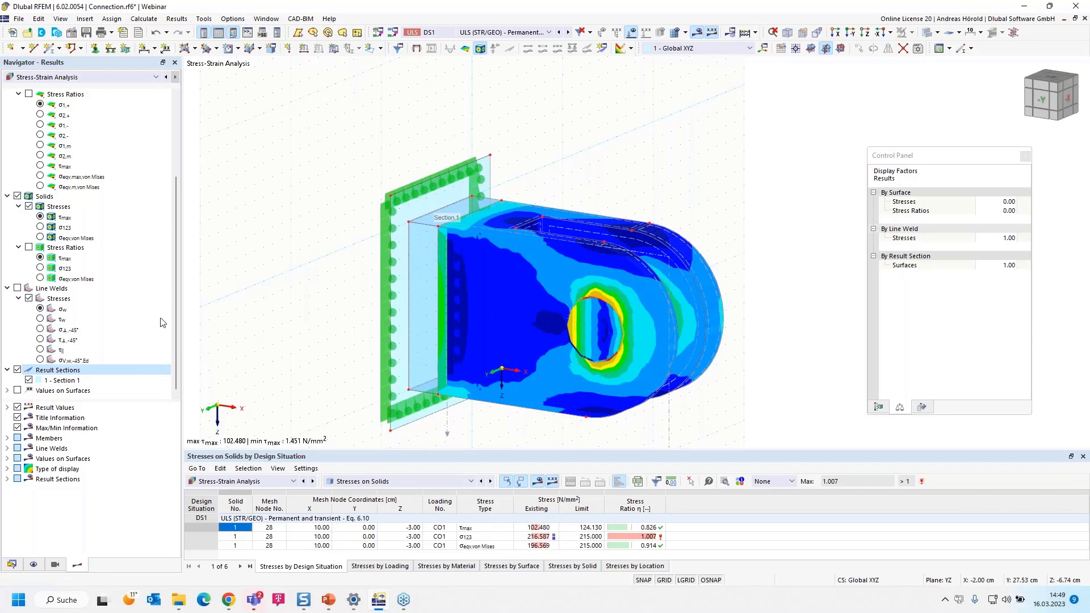
# Show the solids' stress ratios, checking the von Mises equivalent ratio and settling on σ123, and inspect the cut hole area
pyautogui.click(39, 268)
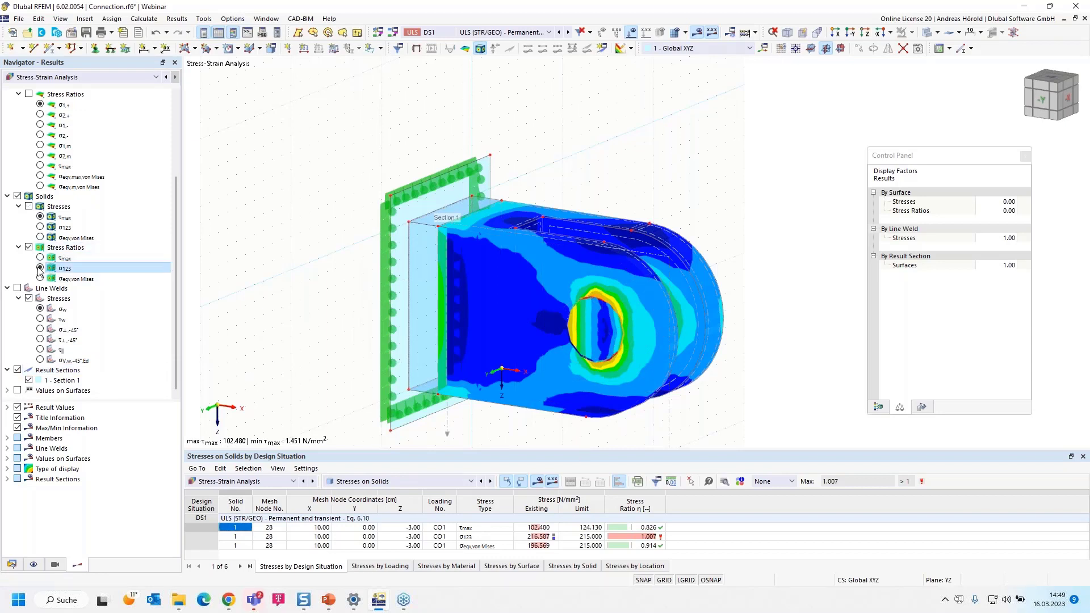
pyautogui.click(39, 279)
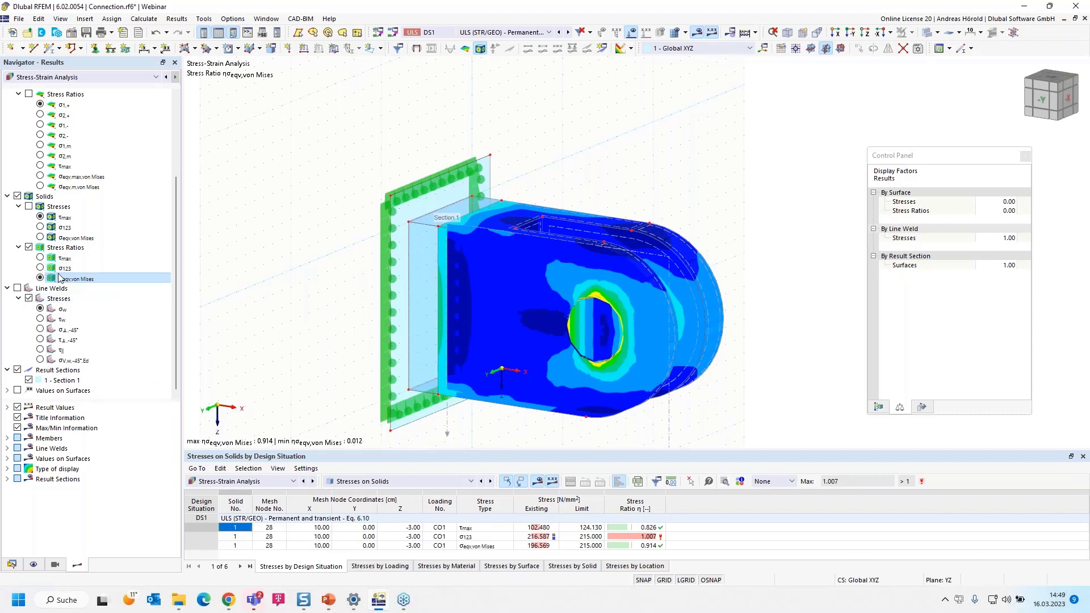
pyautogui.click(40, 268)
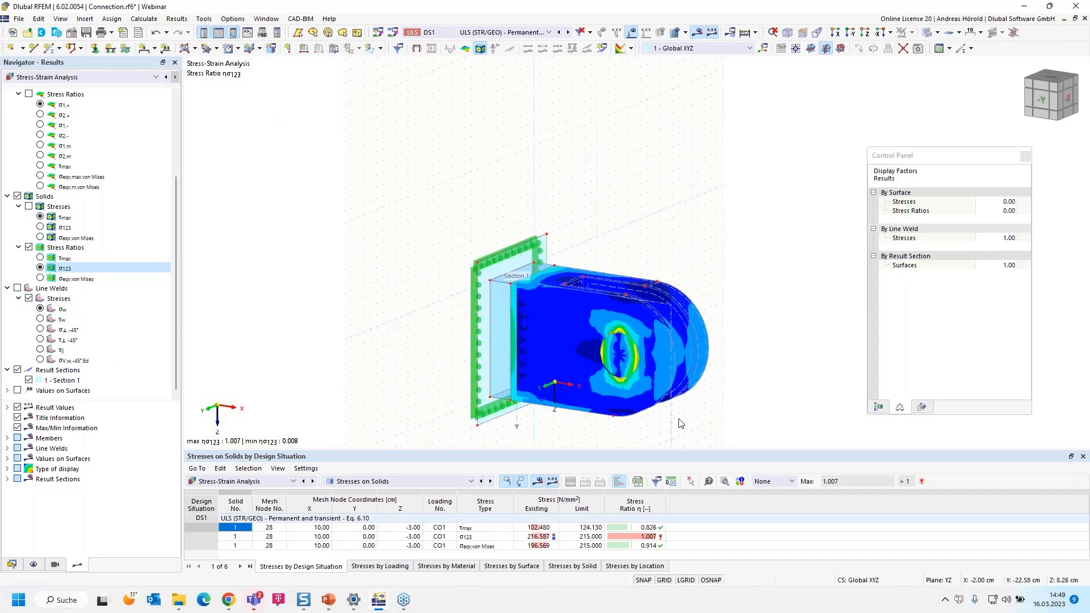
pyautogui.moveTo(687, 422); pyautogui.dragTo(697, 353, button='middle')
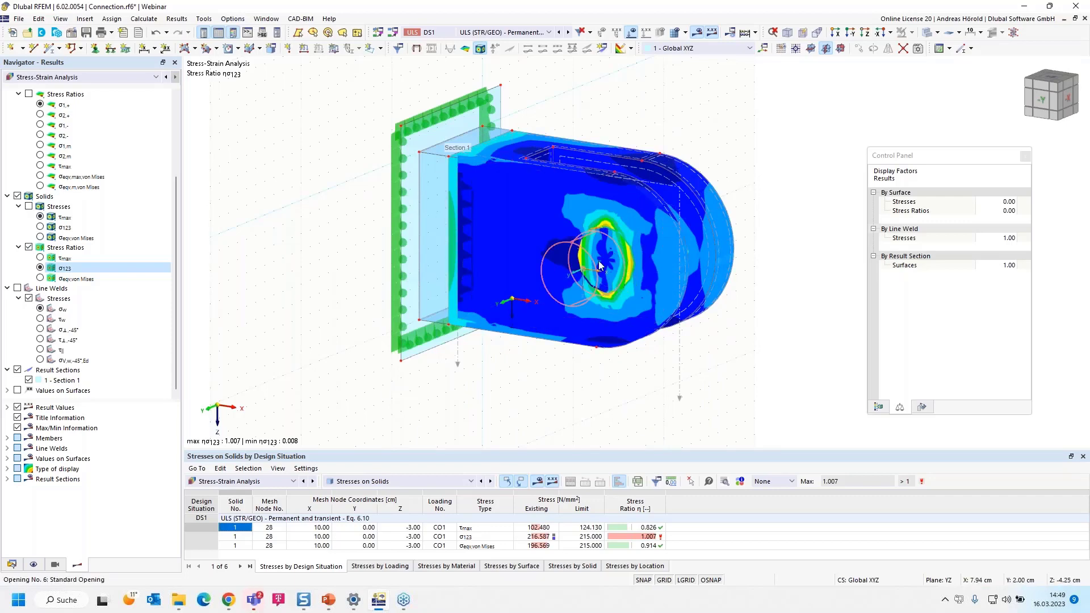
pyautogui.scroll(2, 611, 260)
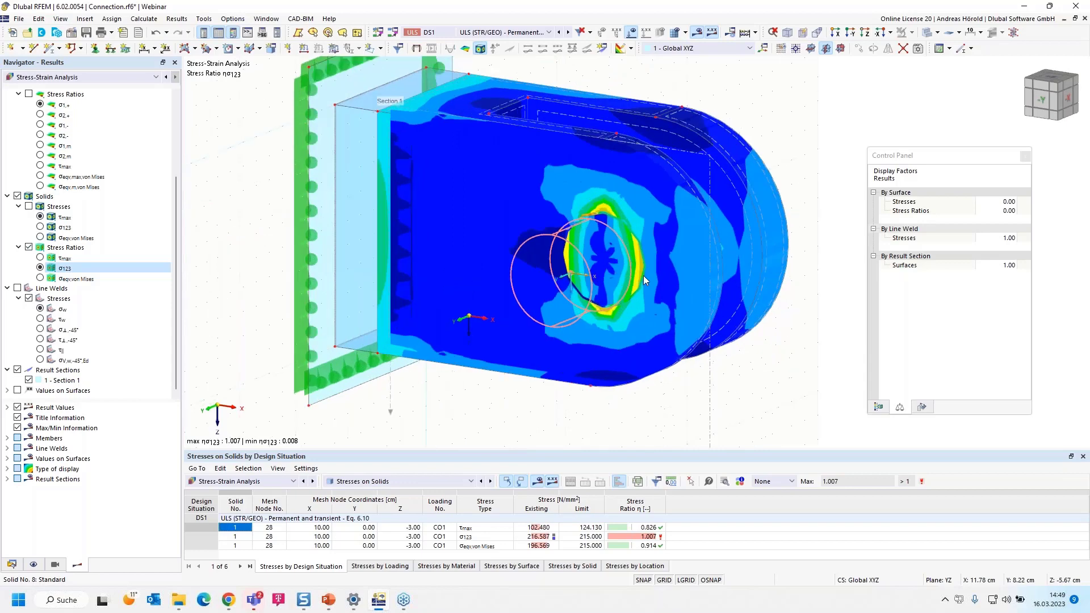
# Copy result section 1 as a second section and set the copy's projection direction to Global in Y
pyautogui.doubleClick(709, 377)
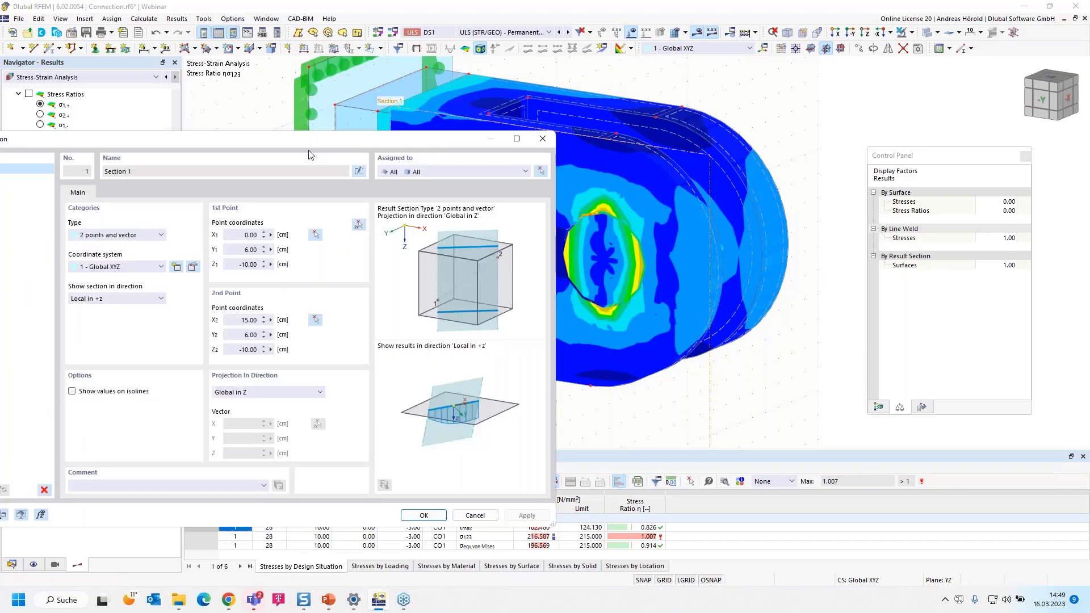
pyautogui.moveTo(317, 141); pyautogui.dragTo(468, 122)
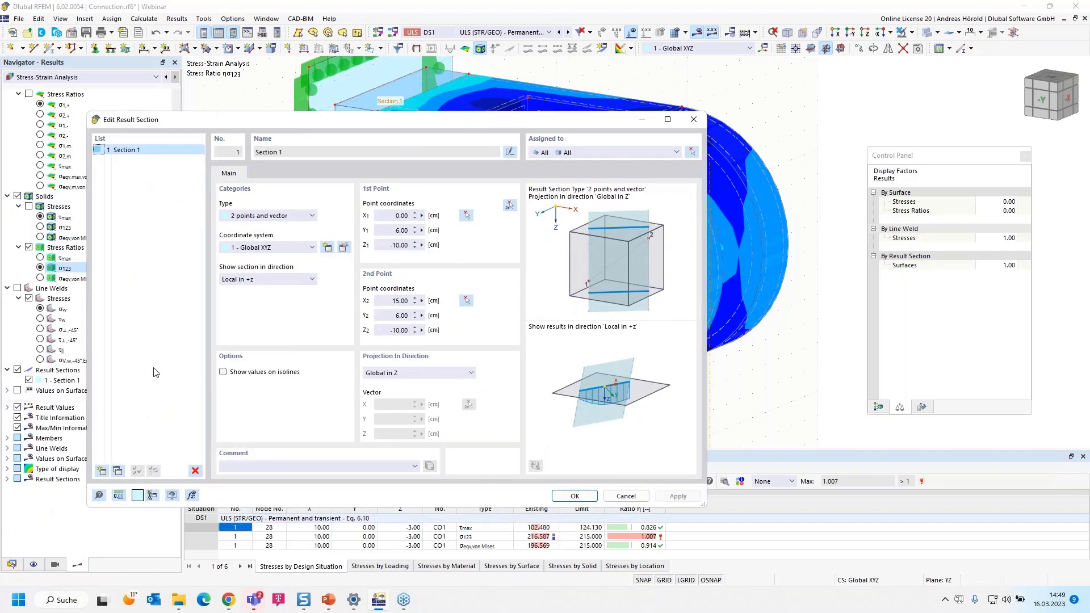
pyautogui.click(118, 471)
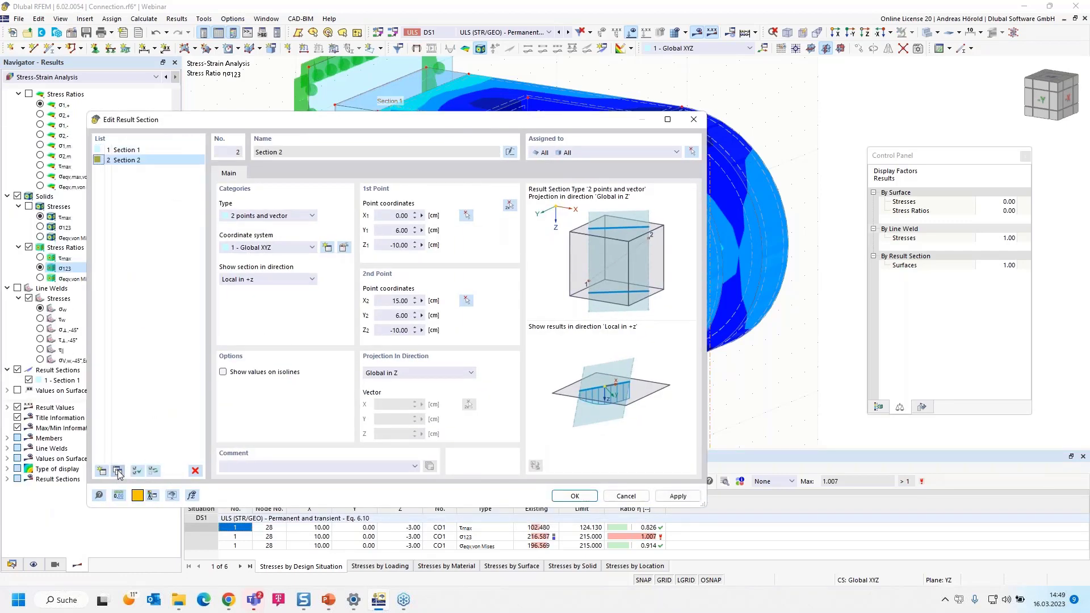
pyautogui.click(410, 374)
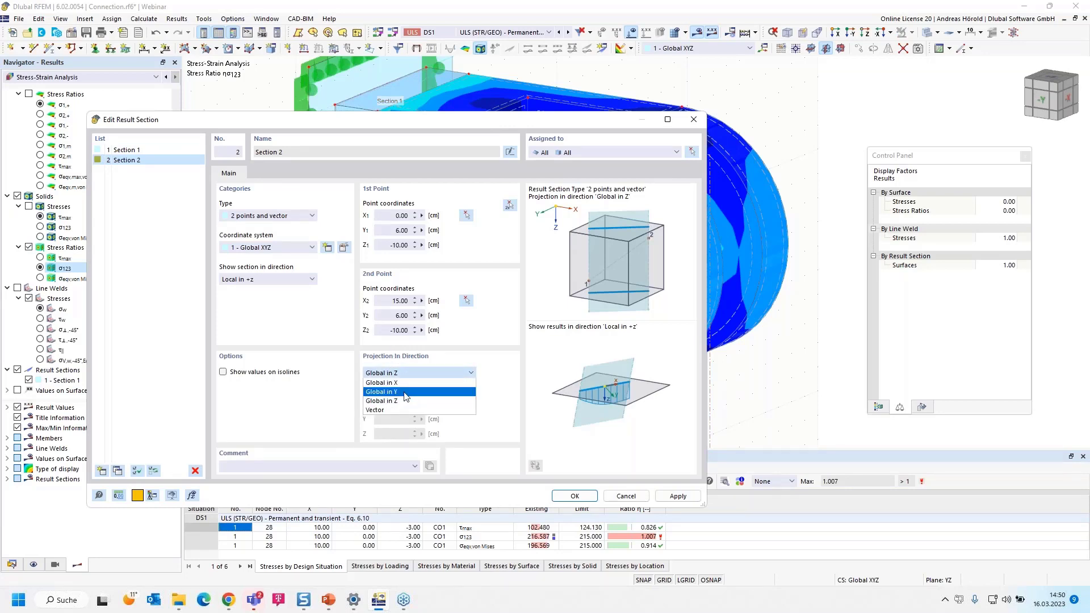
pyautogui.click(407, 392)
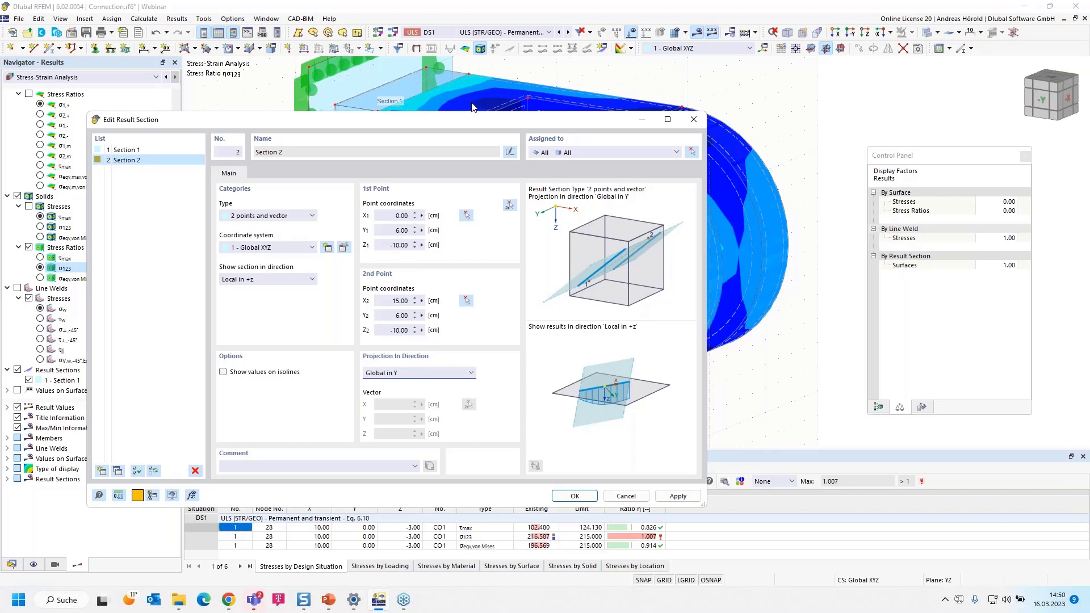
# Set Z of both points of result section 2 to -5 cm and confirm the section
pyautogui.click(422, 245)
pyautogui.write('-5')
pyautogui.click(400, 330)
pyautogui.doubleClick(400, 329)
pyautogui.write('-5')
pyautogui.click(573, 497)
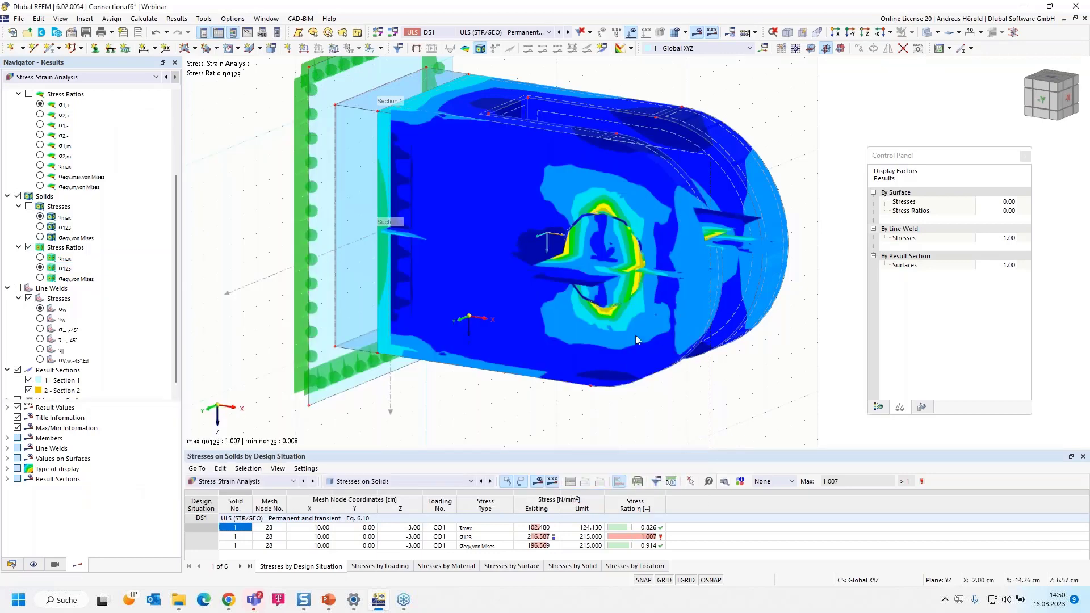
pyautogui.scroll(-2, 636, 332)
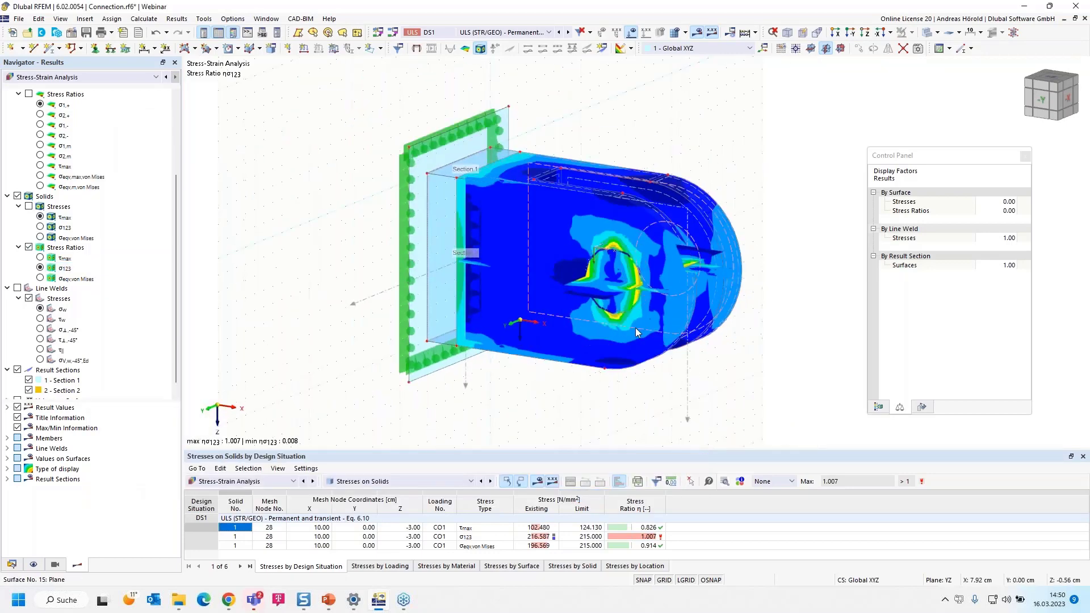
# Hide Section 1 to inspect the solids cut at Section 2 only, and switch the cut back to Section 1 only
pyautogui.click(29, 380)
pyautogui.scroll(-1, 30, 381)
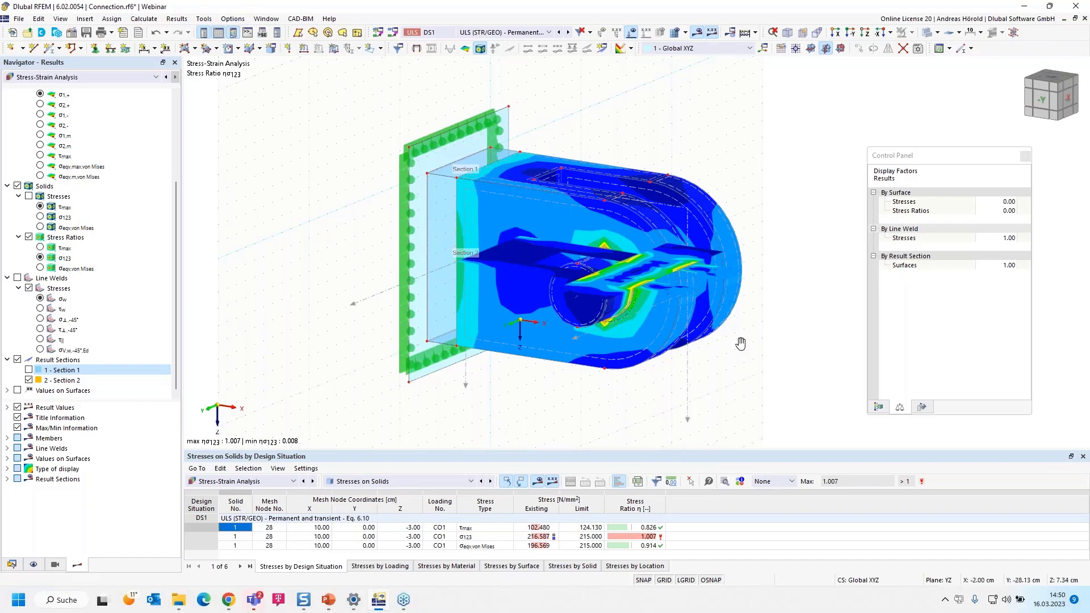
pyautogui.keyDown('ctrl'); pyautogui.moveTo(556, 292); pyautogui.dragTo(742, 356, button='middle'); pyautogui.keyUp('ctrl')
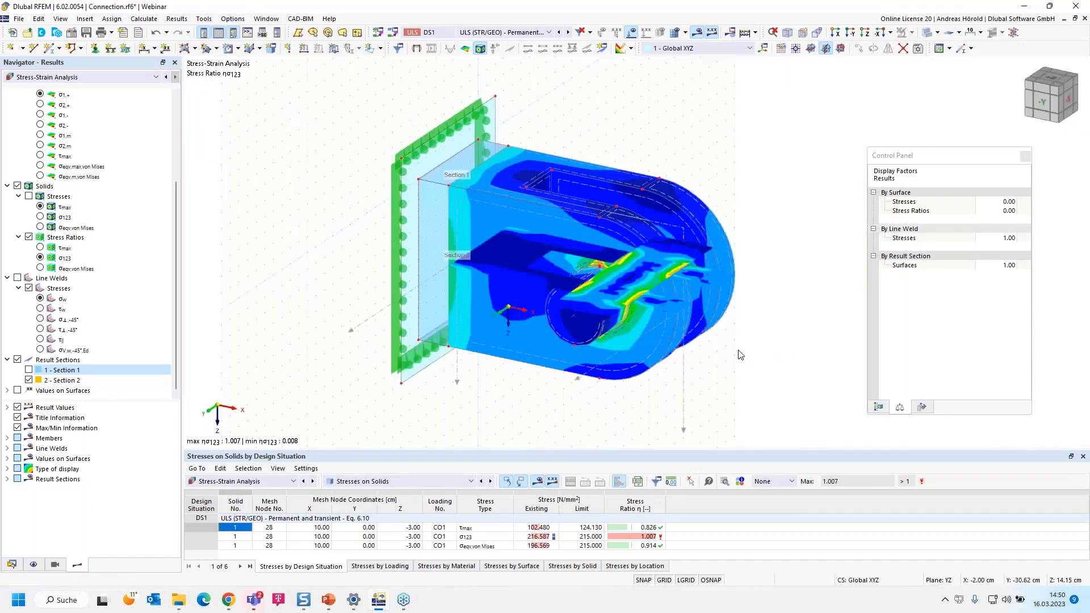
pyautogui.scroll(4, 740, 351)
pyautogui.scroll(-3, 778, 367)
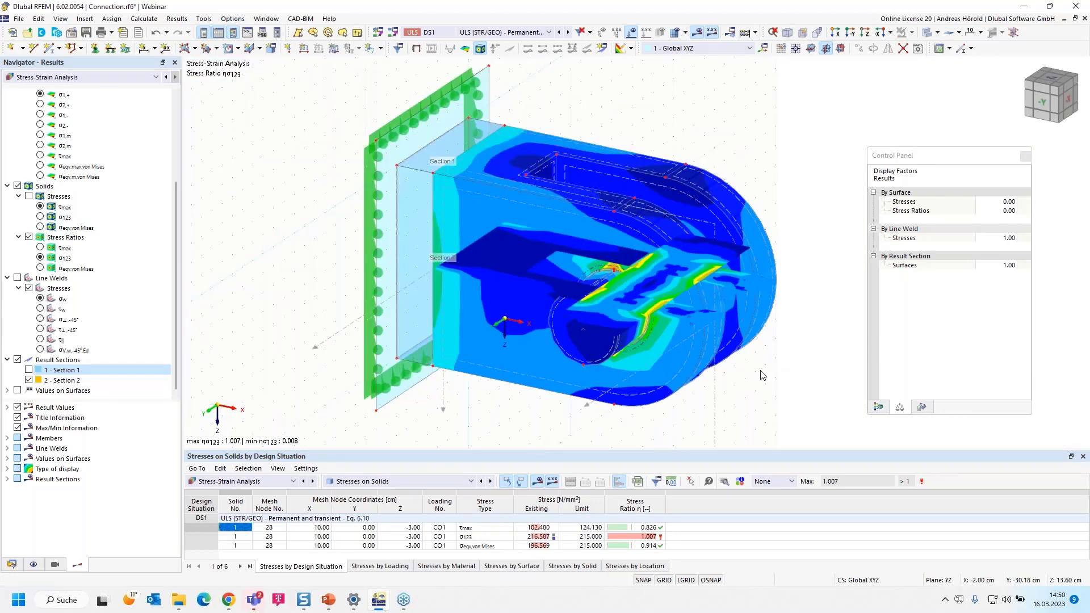
pyautogui.click(28, 370)
pyautogui.click(28, 380)
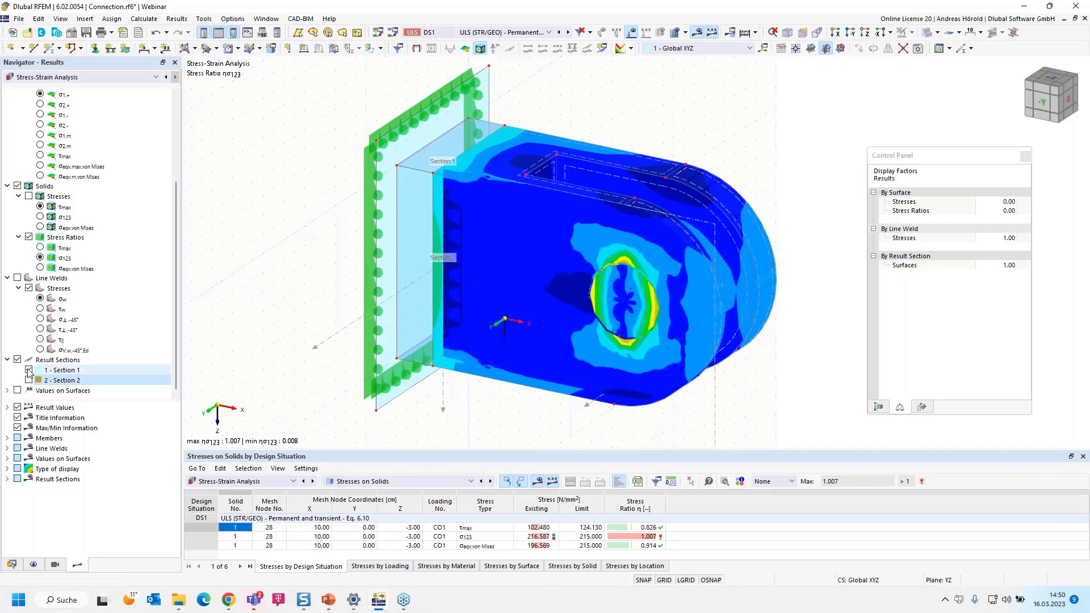
# Turn off the display of the result sections, inspect the peak at the hole, and show the solids' von Mises equivalent stress ratio
pyautogui.click(18, 360)
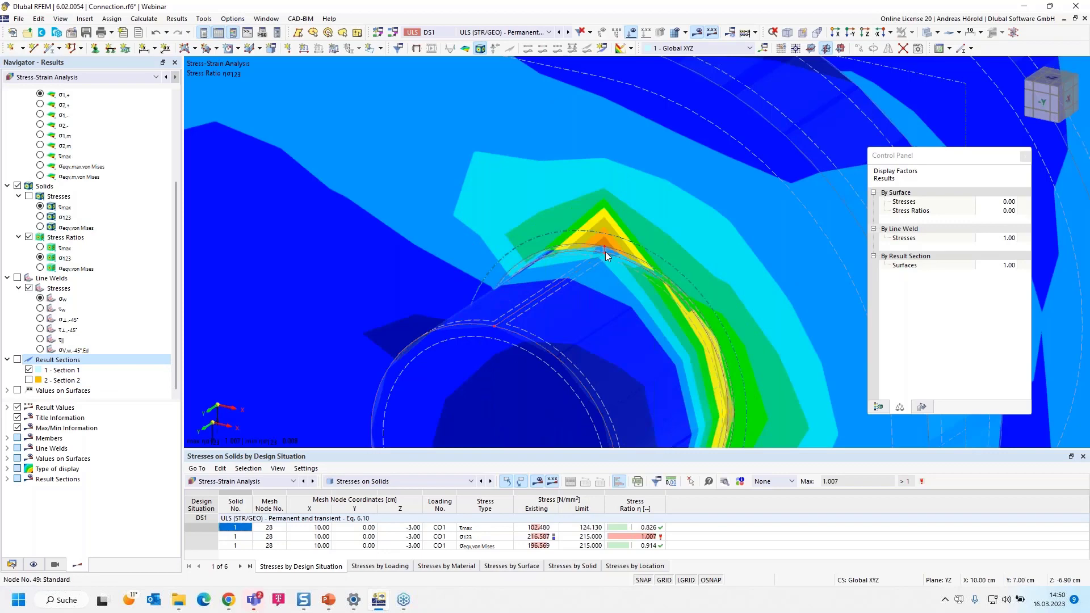
pyautogui.scroll(-1, 603, 251)
pyautogui.scroll(-3, 601, 239)
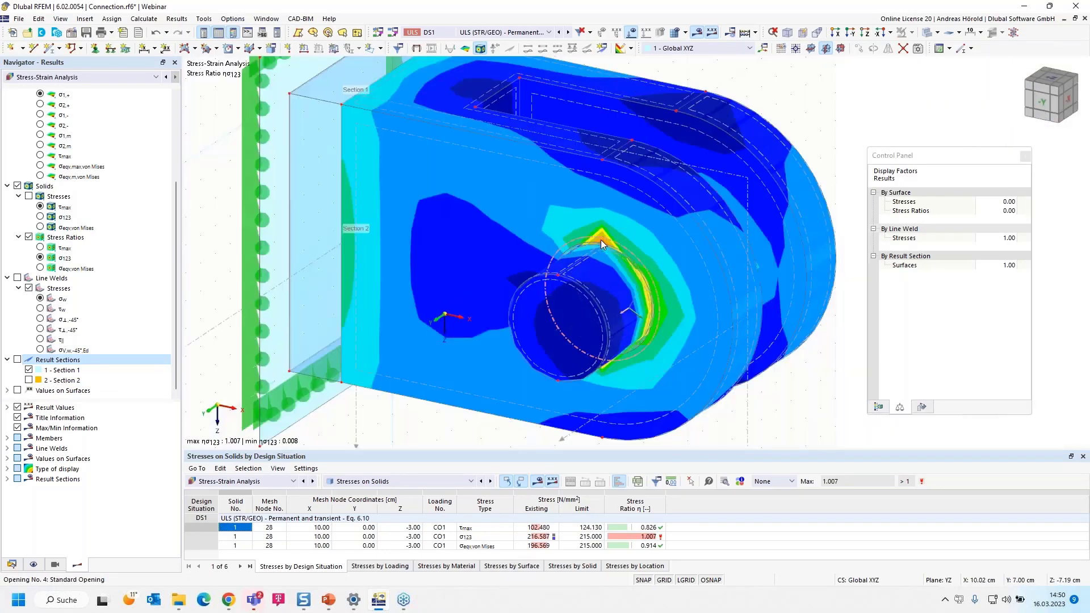
pyautogui.scroll(-1, 614, 269)
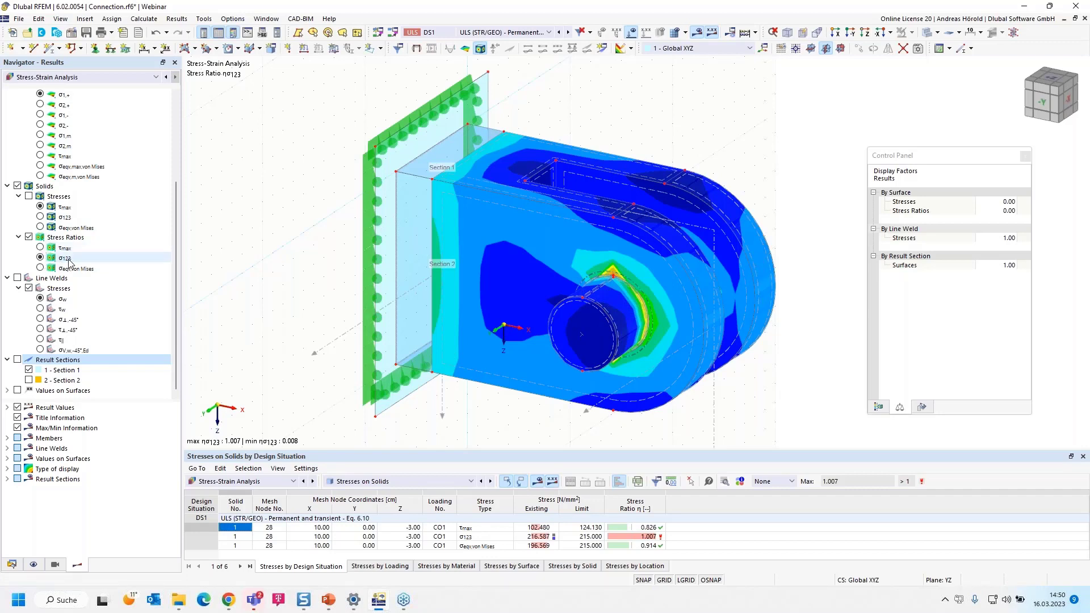
pyautogui.click(40, 247)
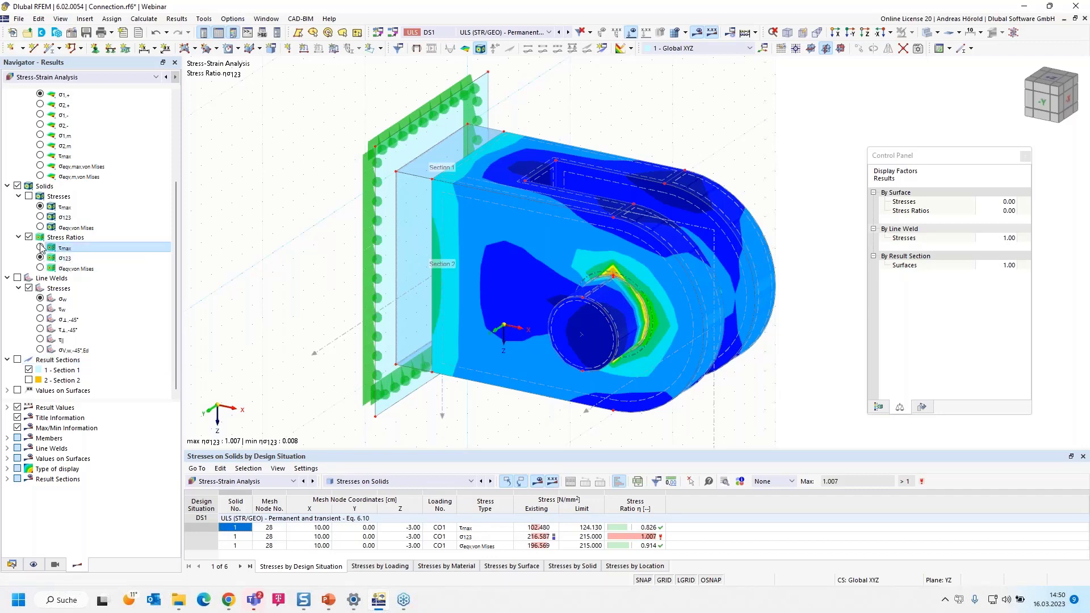
pyautogui.click(40, 268)
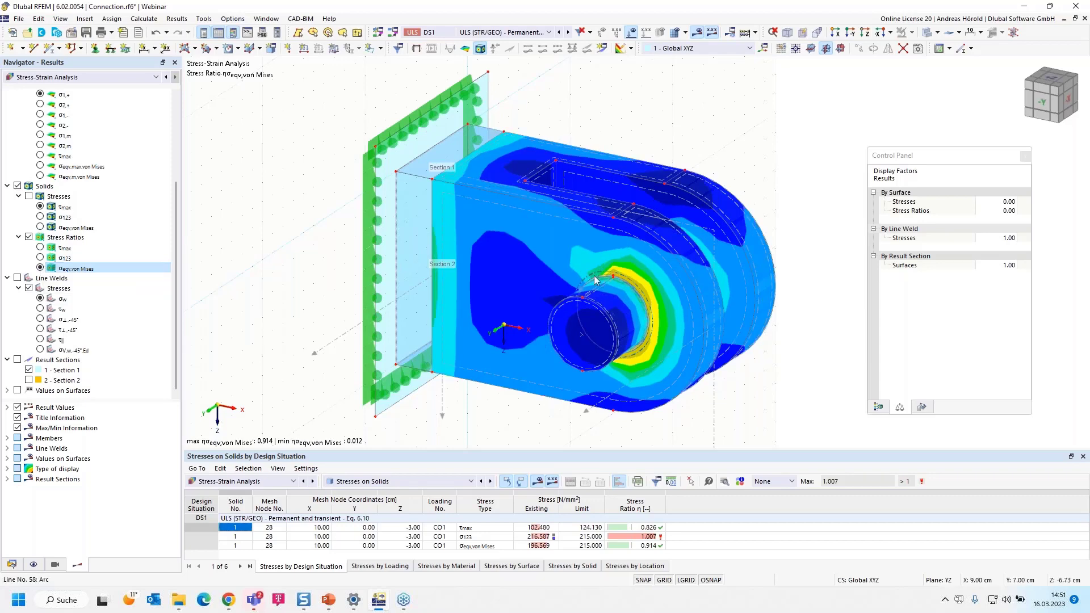
# Start a graphic printout to the printout report with window-filling pictures and multi print
pyautogui.click(111, 33)
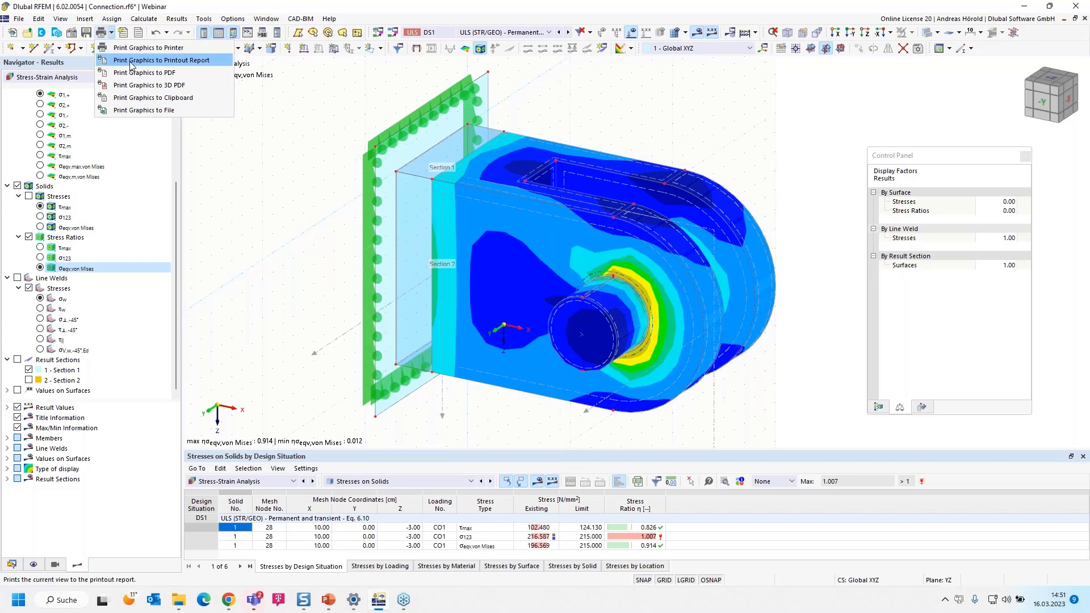
pyautogui.click(154, 61)
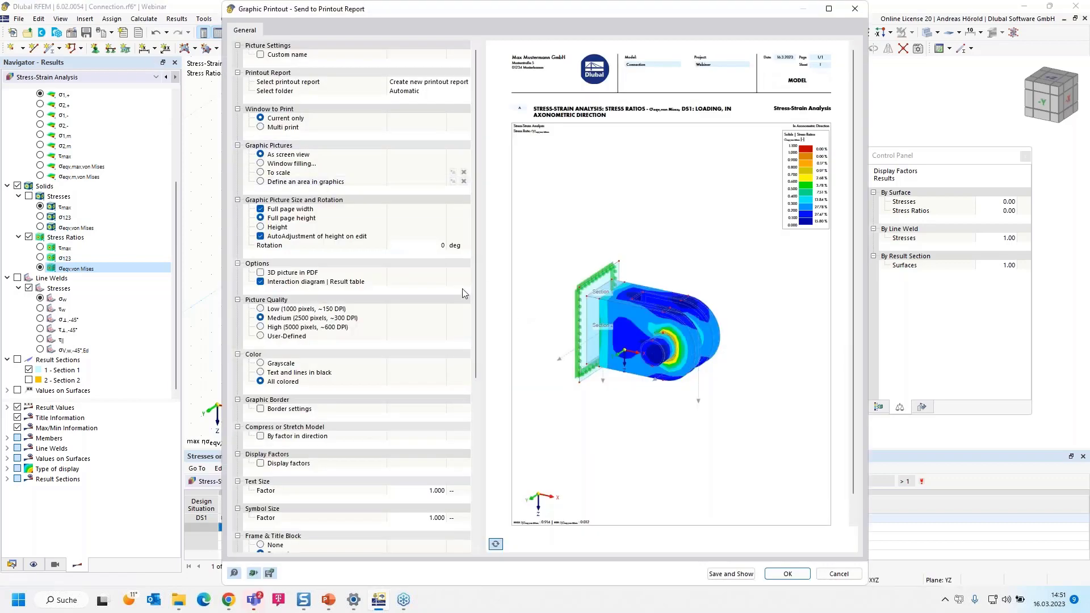
pyautogui.click(261, 164)
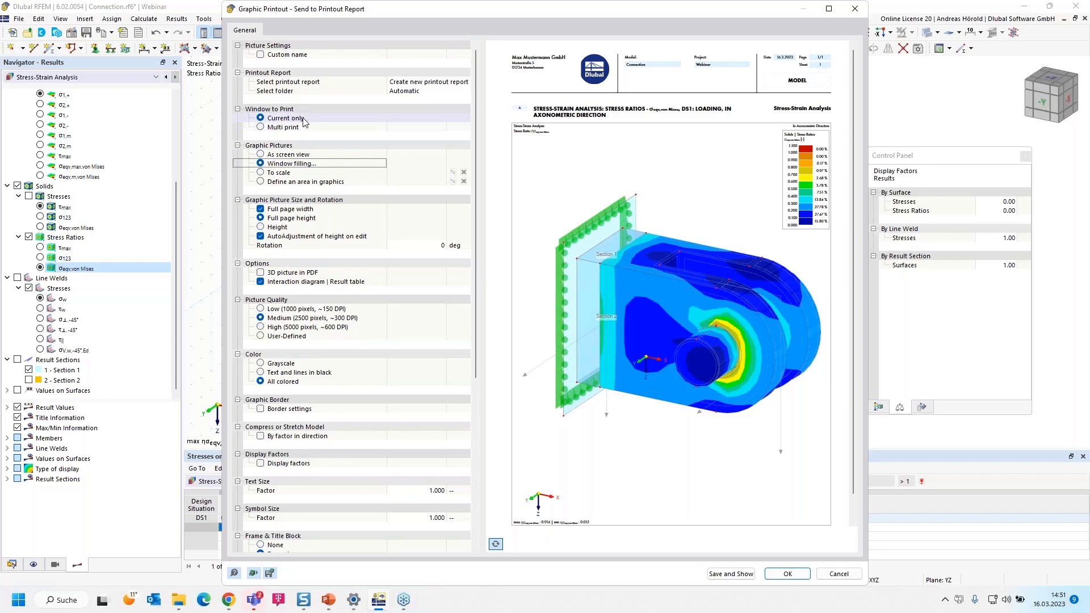
pyautogui.click(262, 127)
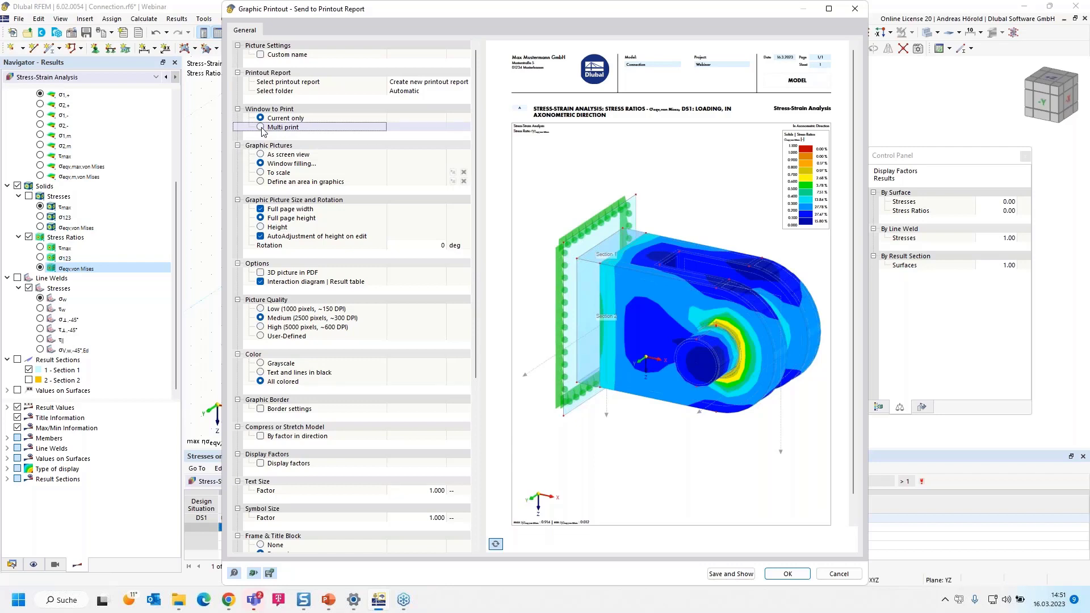
pyautogui.click(261, 127)
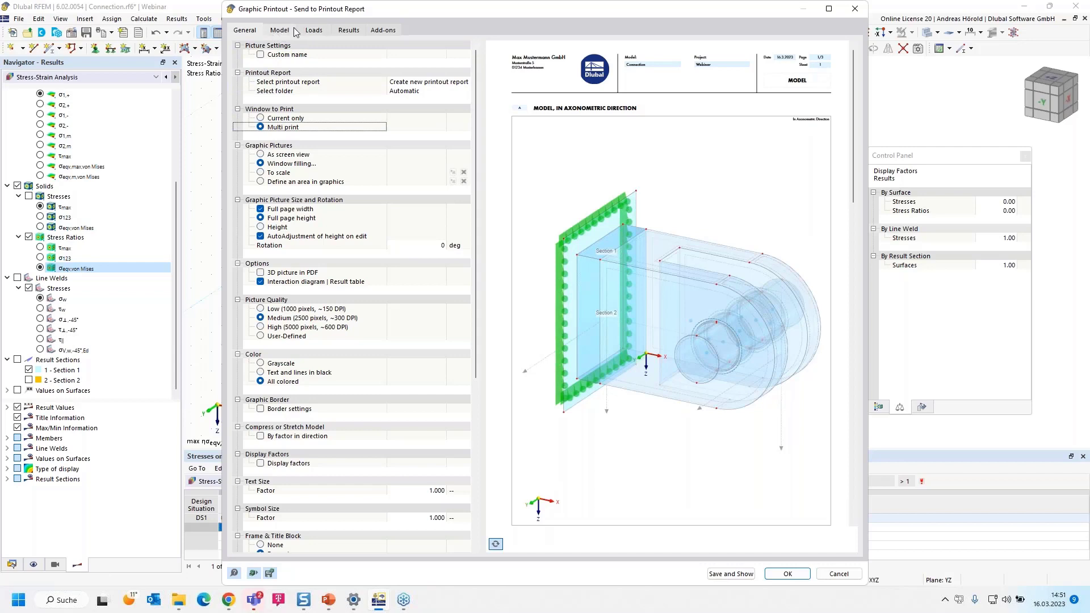
# Add the model views in directions +Z, -X and -Y to the current view for the printout
pyautogui.click(275, 32)
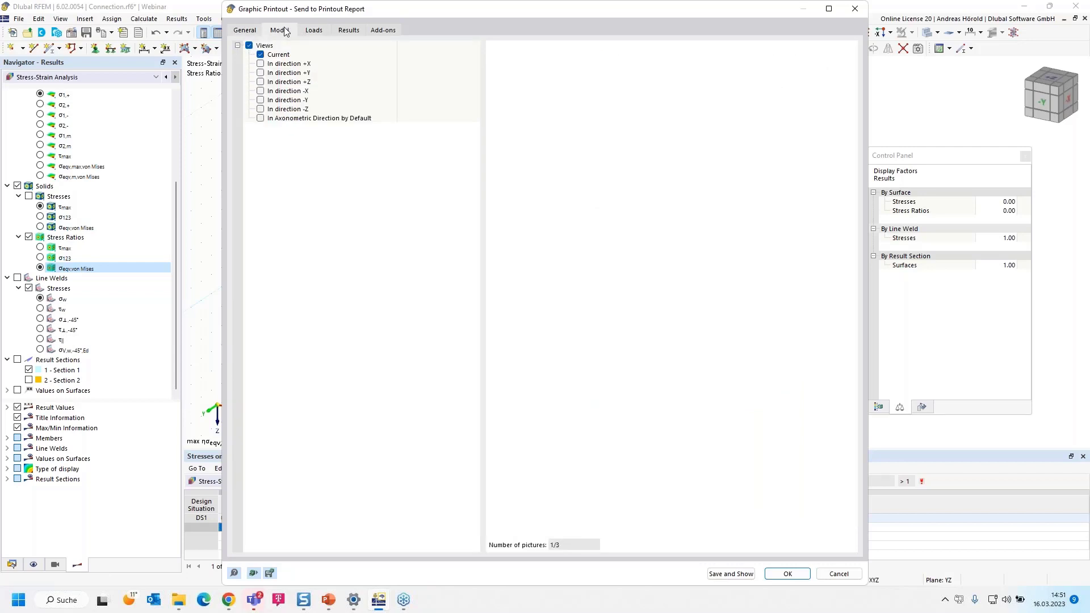
pyautogui.click(260, 84)
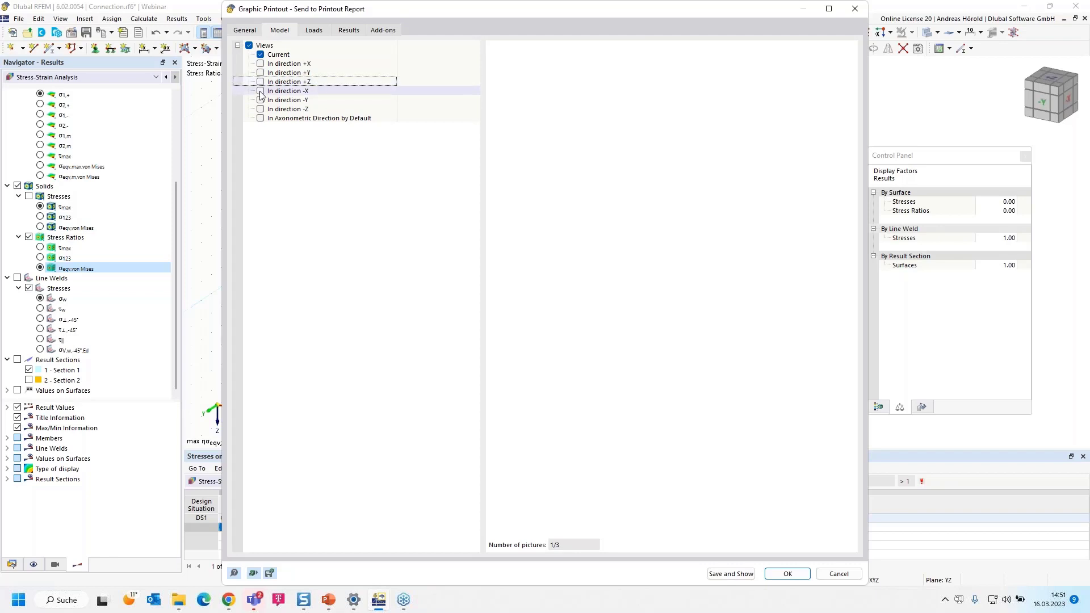
pyautogui.click(260, 92)
pyautogui.click(260, 83)
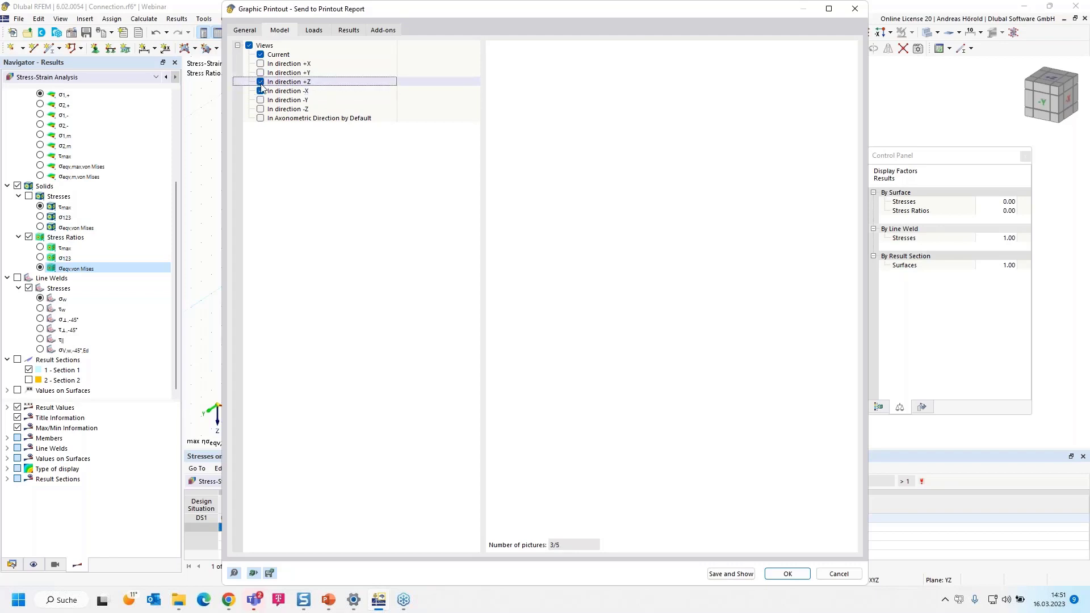
pyautogui.click(260, 101)
pyautogui.click(260, 100)
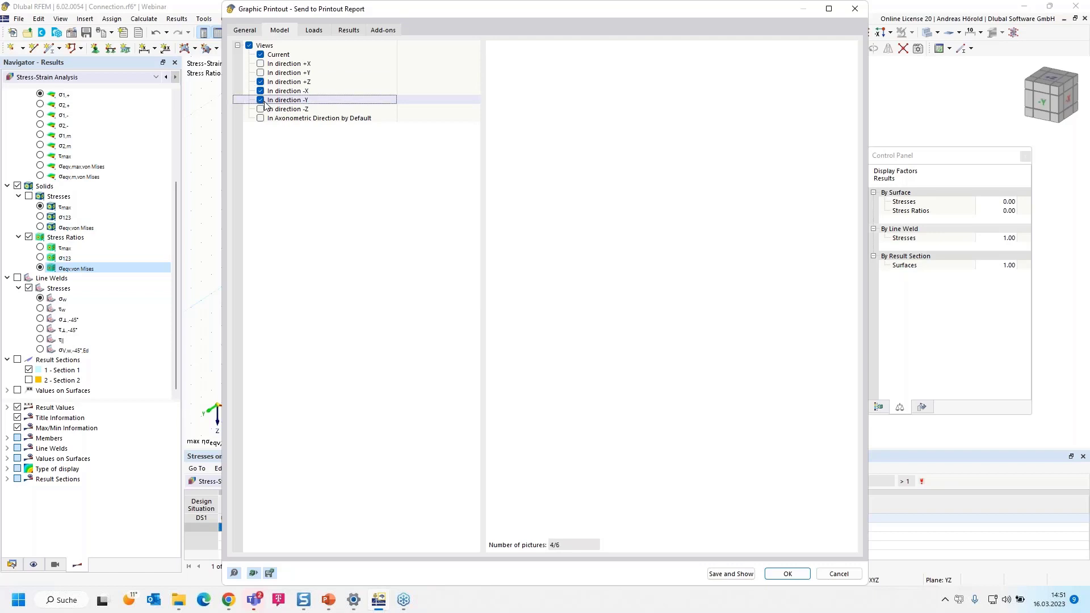
# Limit the load pictures to the selected load case LC1 and exclude imperfections
pyautogui.click(314, 32)
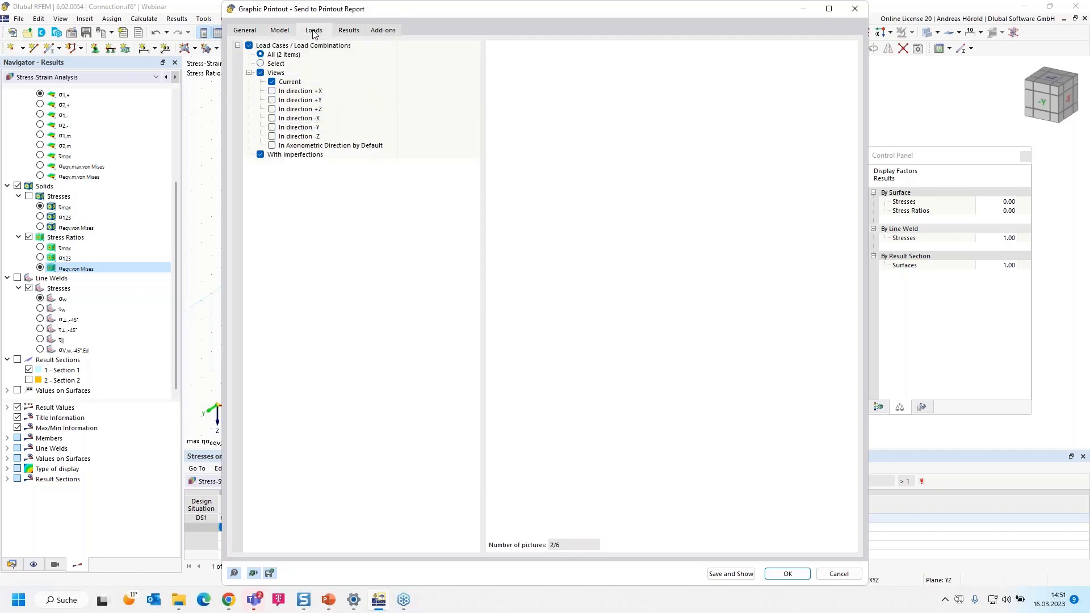
pyautogui.click(286, 64)
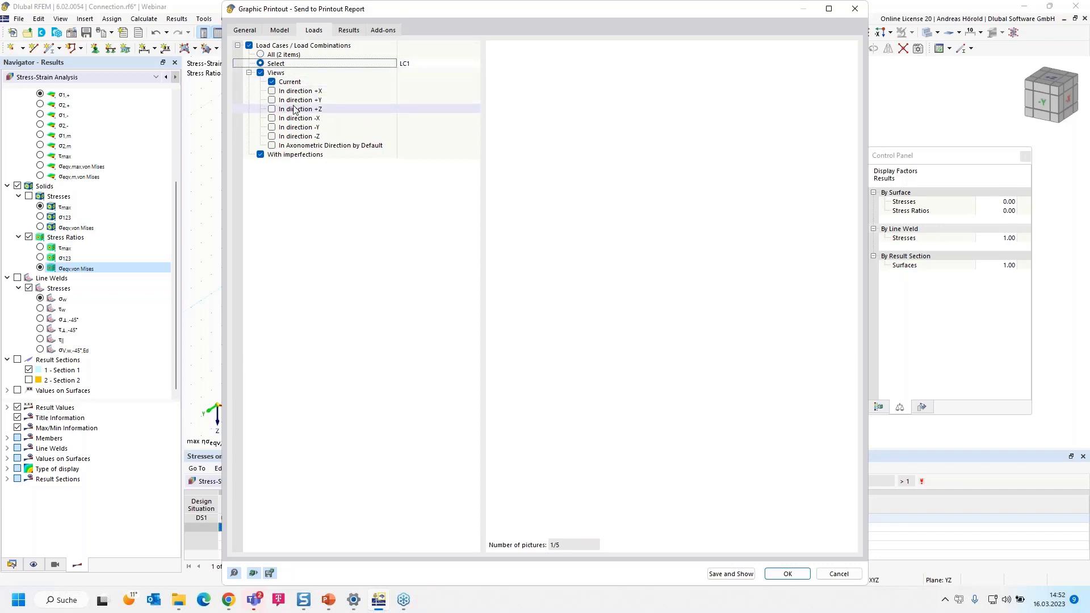
pyautogui.click(260, 155)
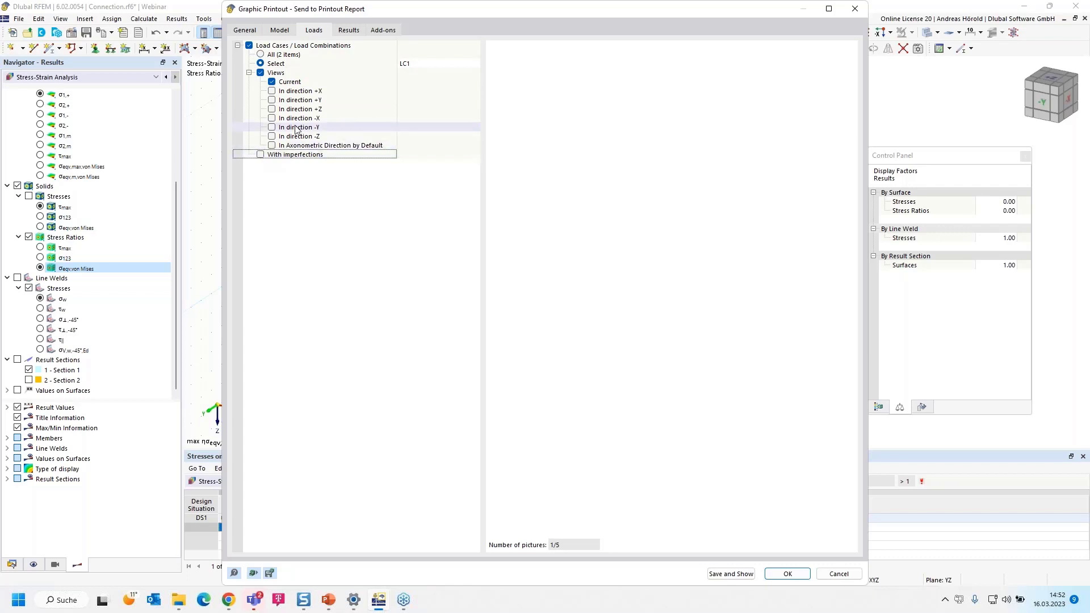
# Include the solids' stresses τmax, σ123 and σeqv,von Mises from the Stress-Strain Analysis add-on in the printout
pyautogui.click(378, 30)
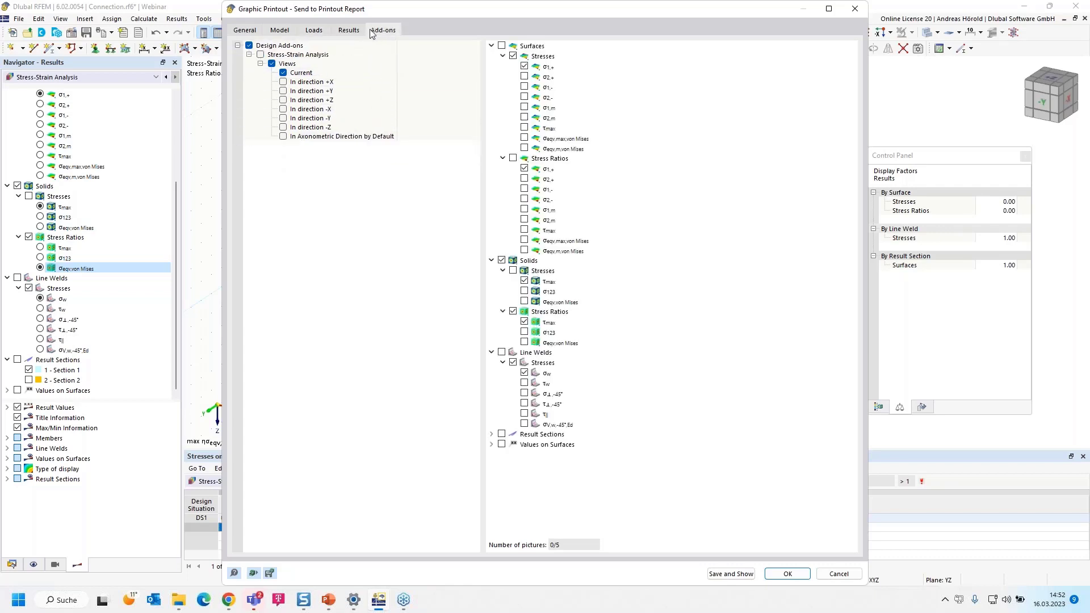
pyautogui.click(348, 32)
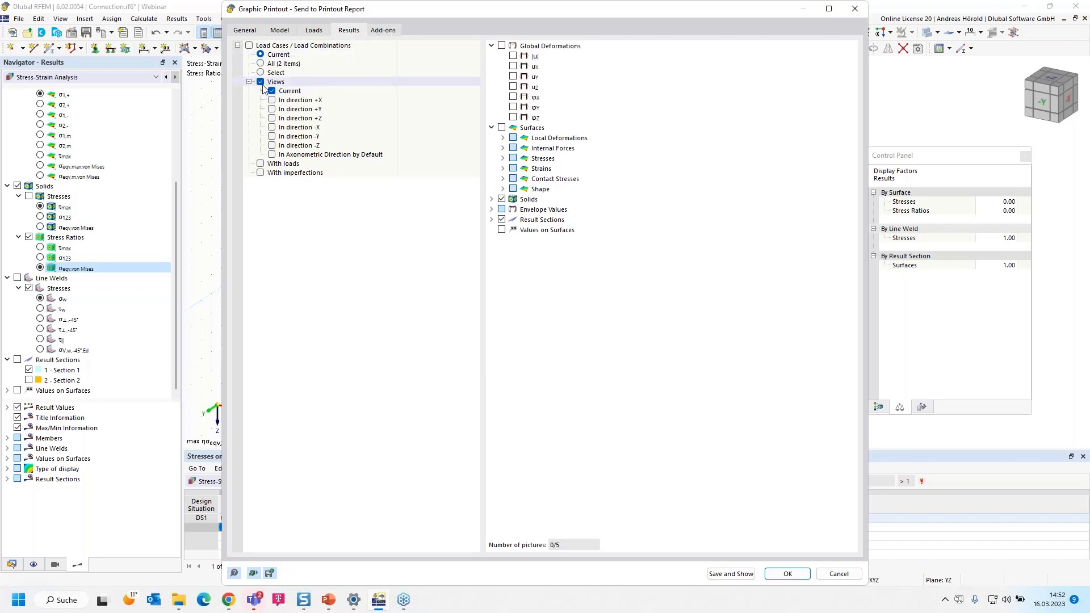
pyautogui.click(384, 30)
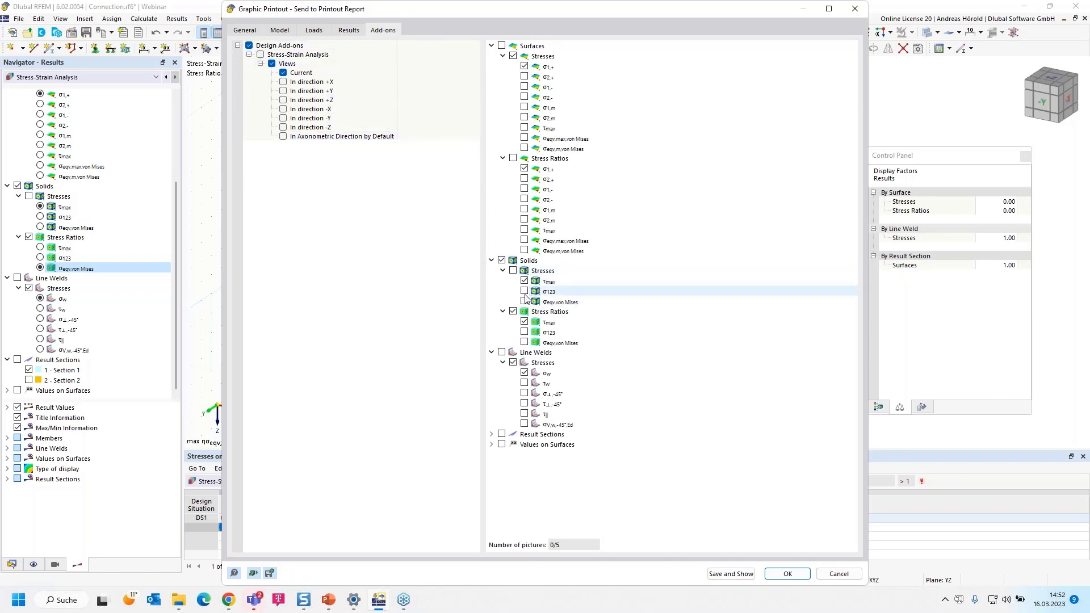
pyautogui.click(513, 271)
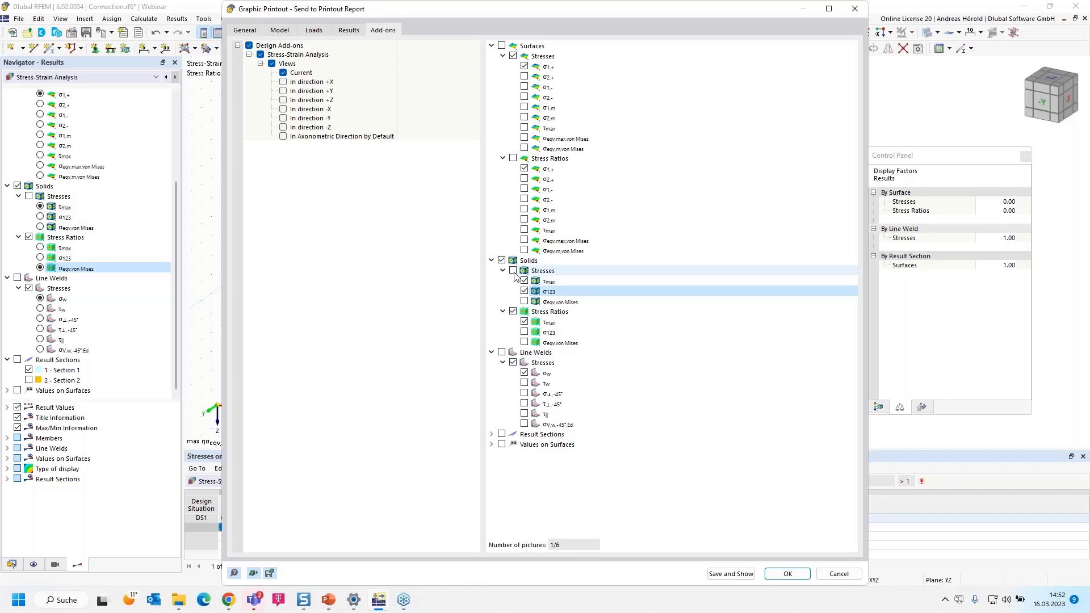
pyautogui.click(523, 290)
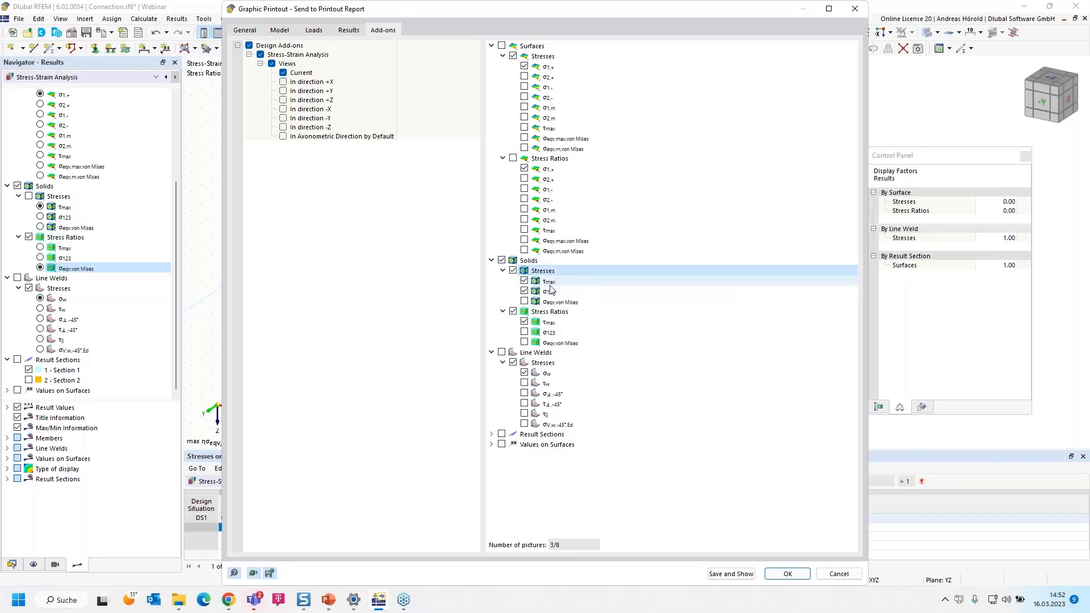
pyautogui.click(524, 302)
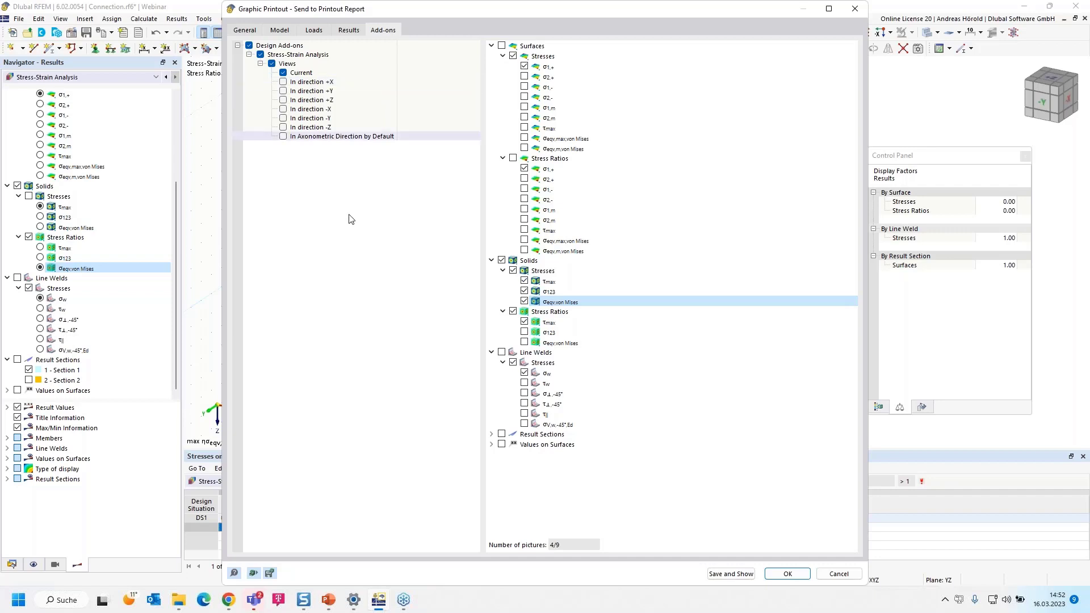
# Review the printout preview pages for the model views, LC1 loading, solid stresses and stress ratios
pyautogui.click(245, 31)
pyautogui.scroll(-4, 669, 272)
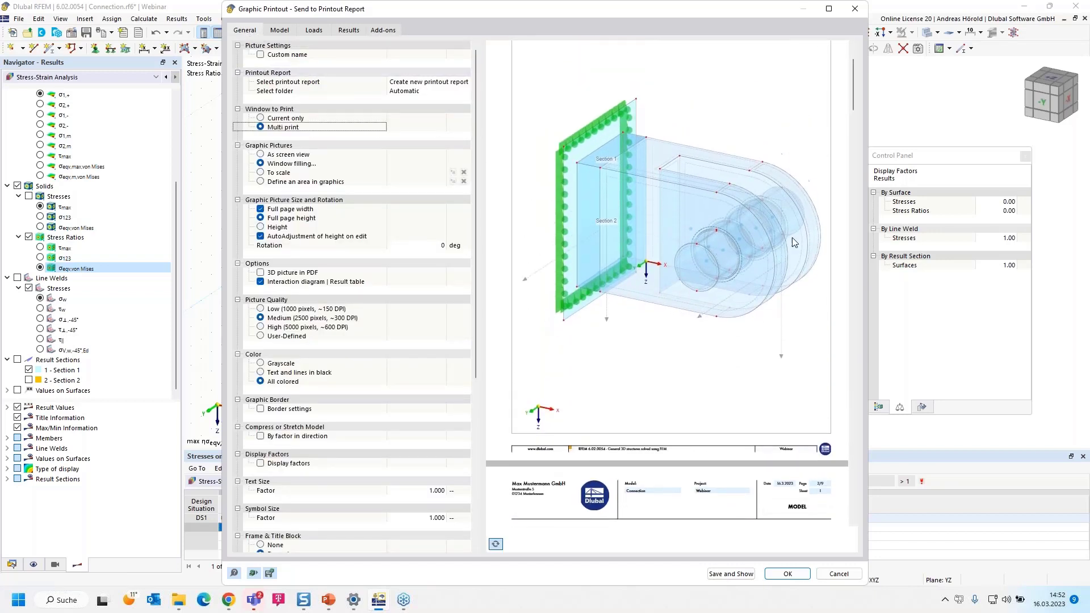
pyautogui.scroll(-3, 659, 198)
pyautogui.scroll(-12, 658, 198)
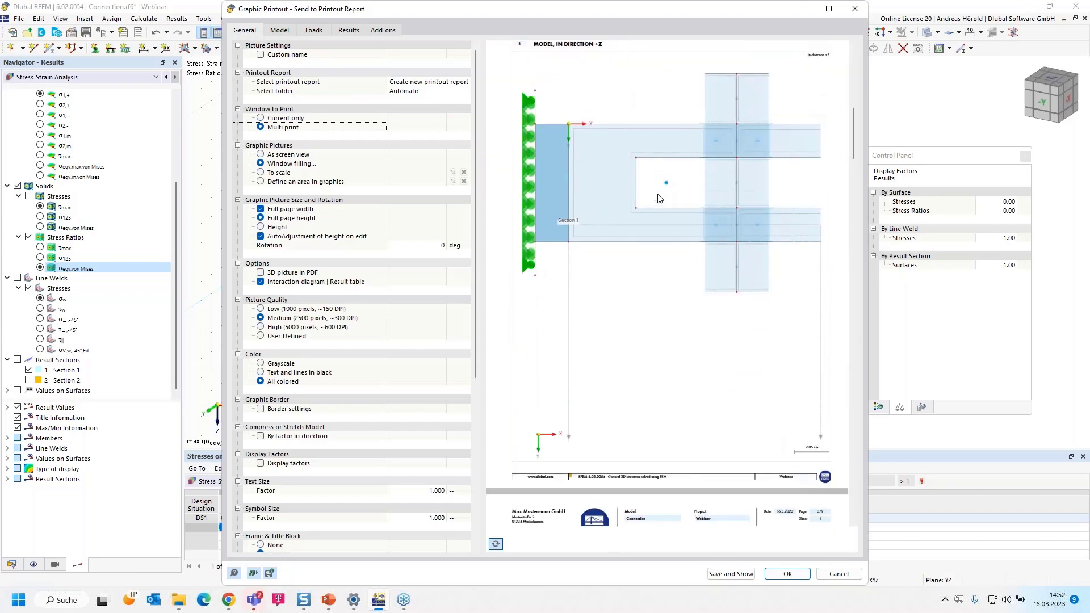
pyautogui.scroll(-12, 658, 201)
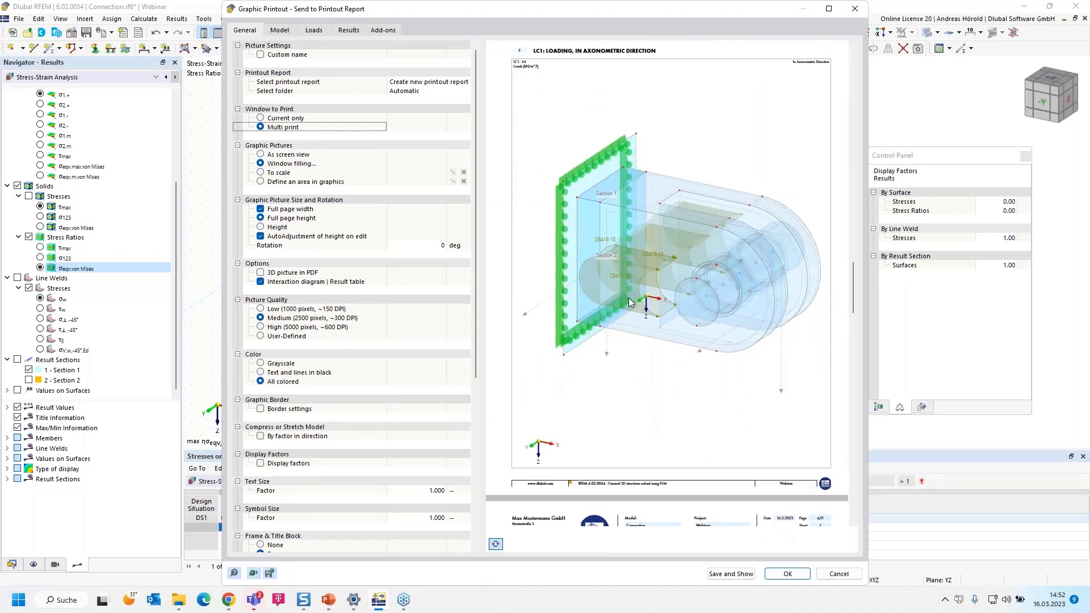
pyautogui.scroll(-7, 628, 301)
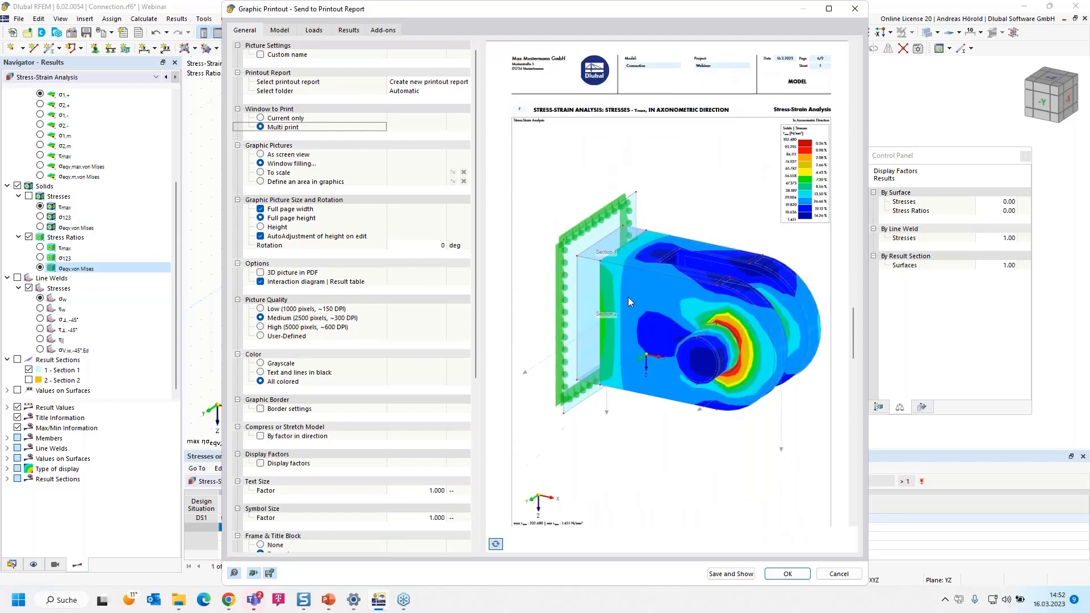
pyautogui.scroll(-4, 672, 230)
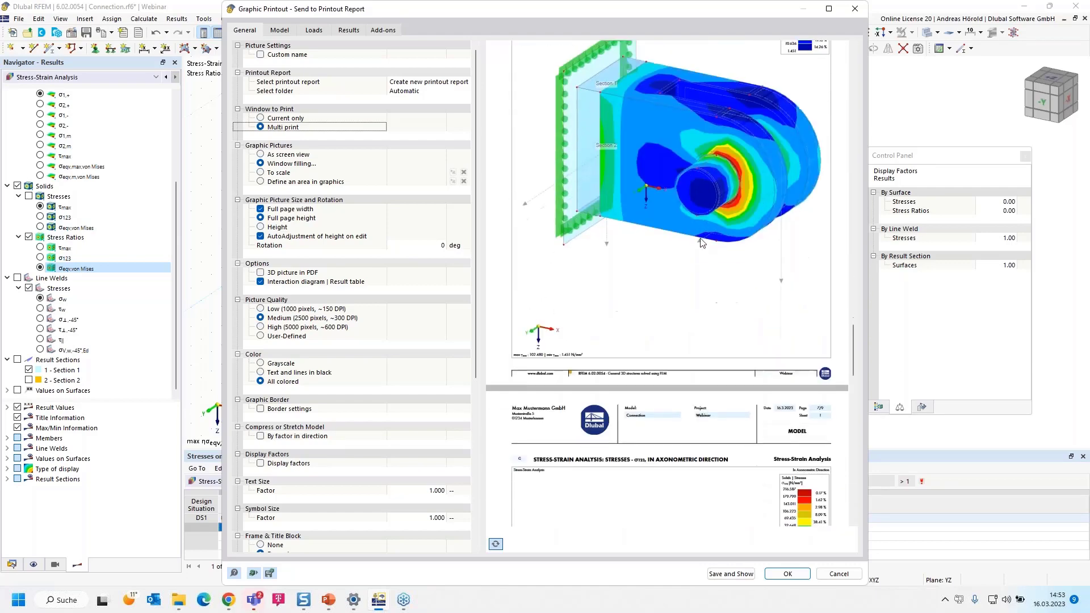
pyautogui.scroll(-8, 676, 309)
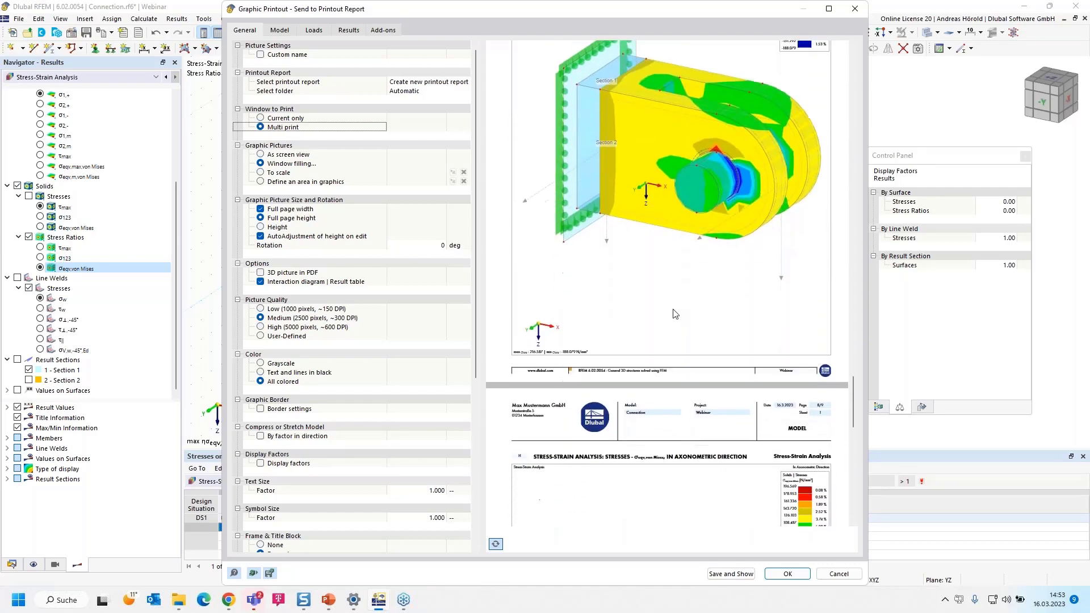
pyautogui.scroll(-7, 674, 313)
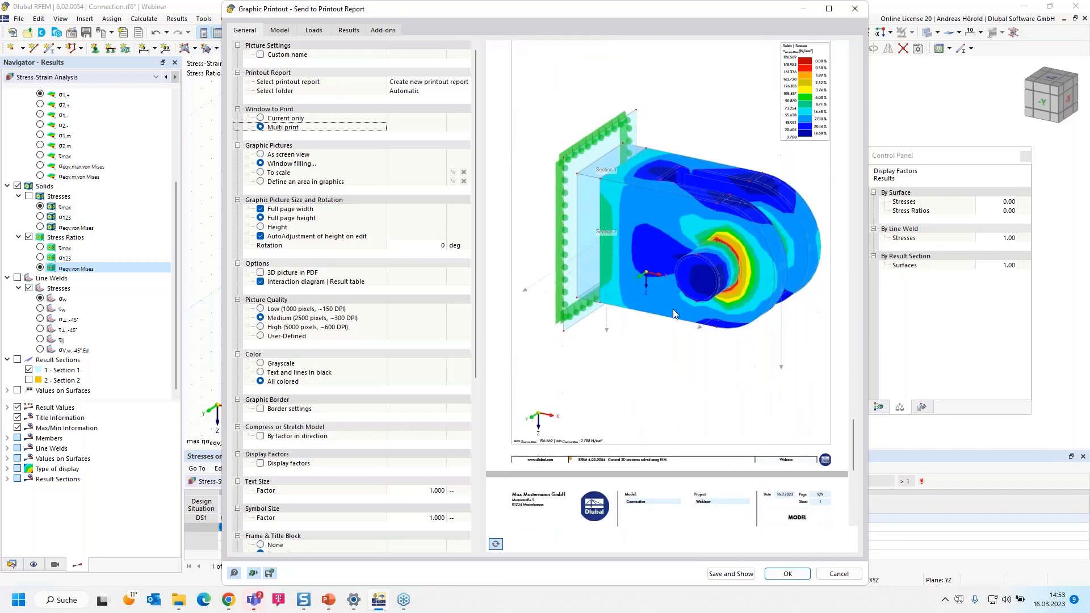
pyautogui.scroll(-3, 674, 314)
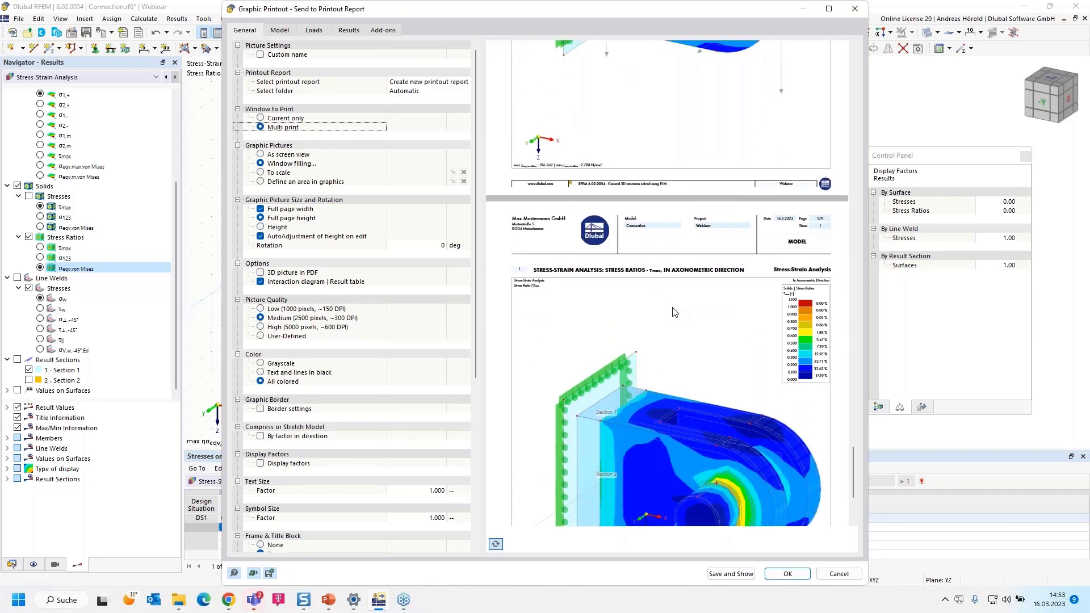
# Save the graphics to a new printout report and include the Line Welded Joints in its report items
pyautogui.click(719, 574)
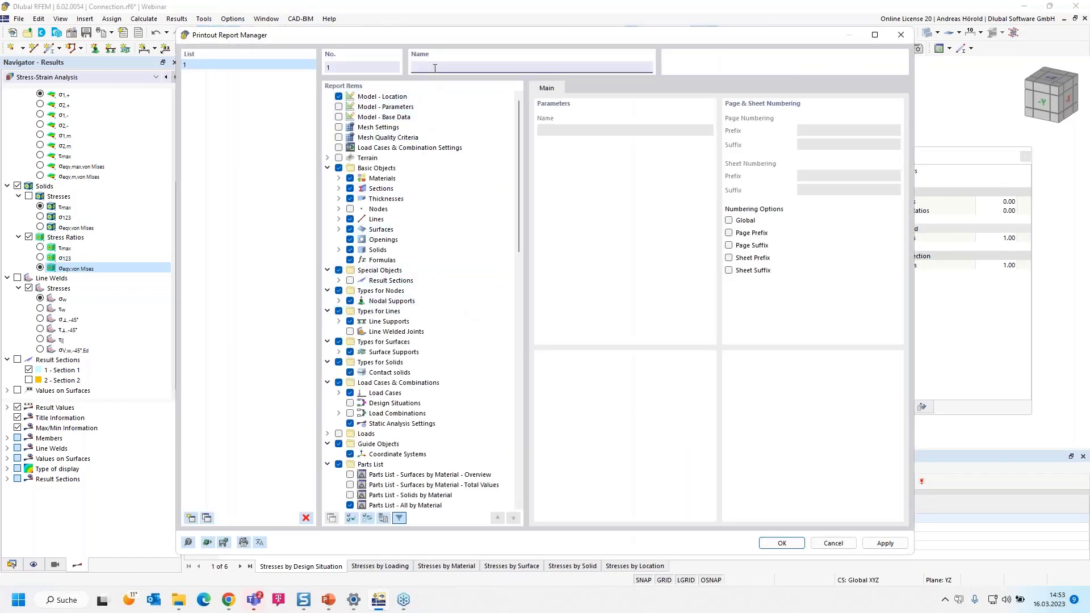
pyautogui.scroll(-7, 405, 240)
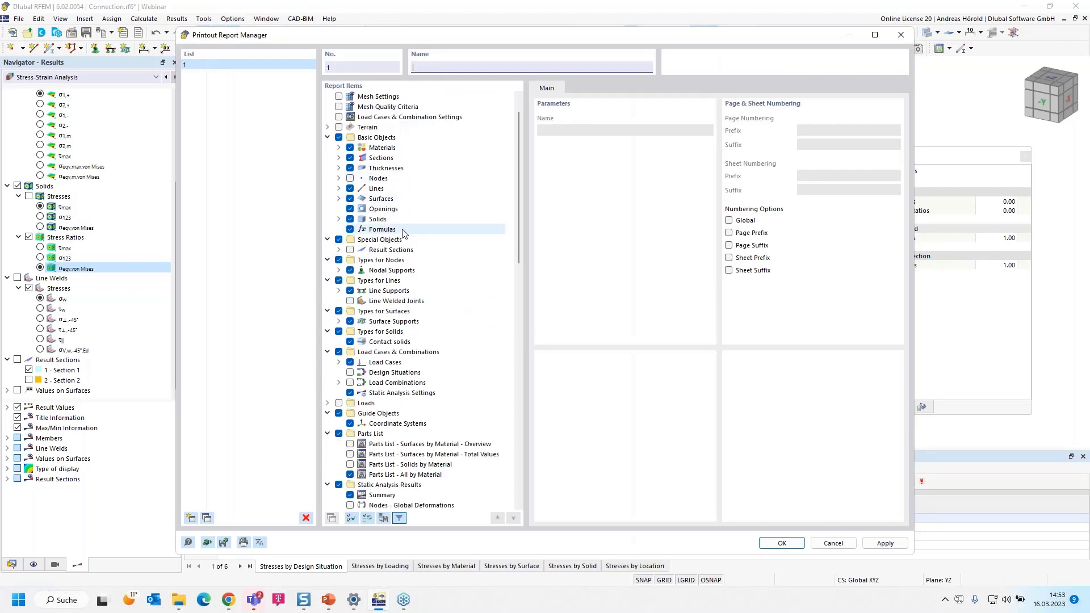
pyautogui.scroll(-4, 399, 280)
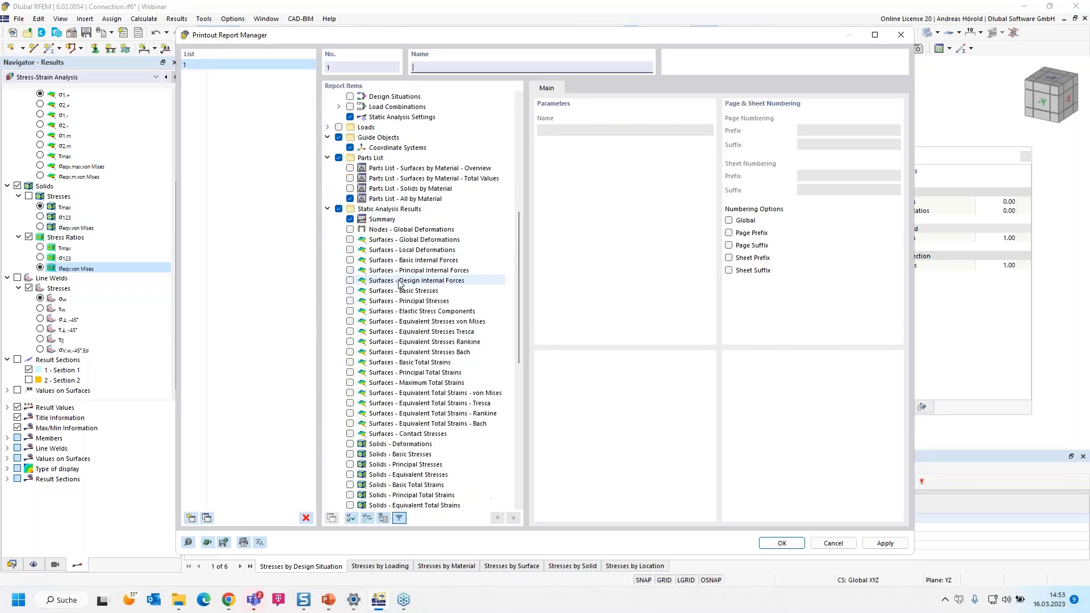
pyautogui.scroll(11, 399, 280)
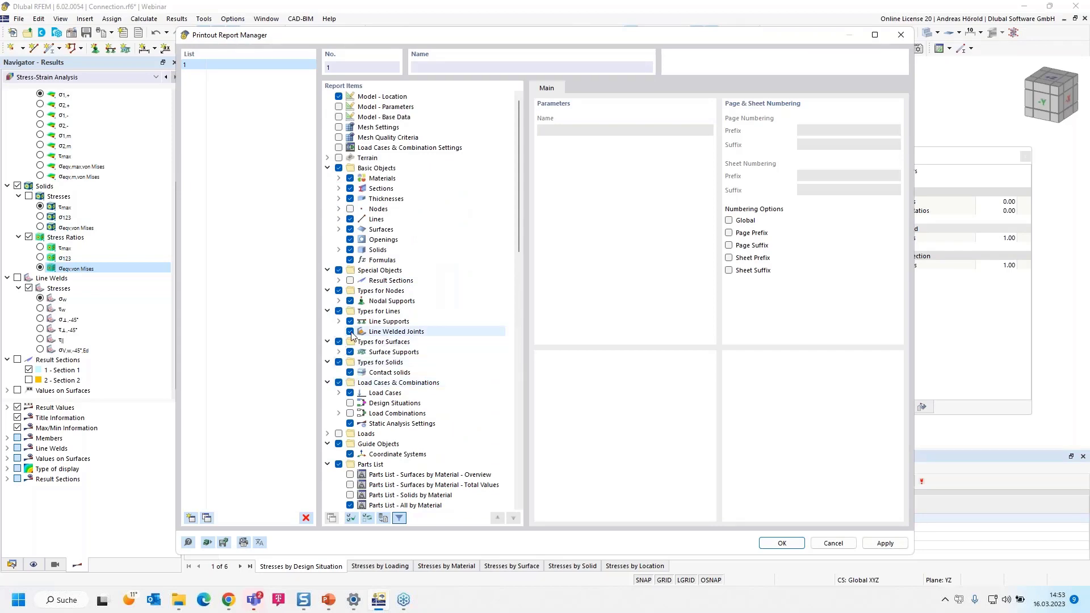
# Exclude the Stress Analysis results for stresses on surfaces by design situation and by material from the report
pyautogui.scroll(-13, 378, 343)
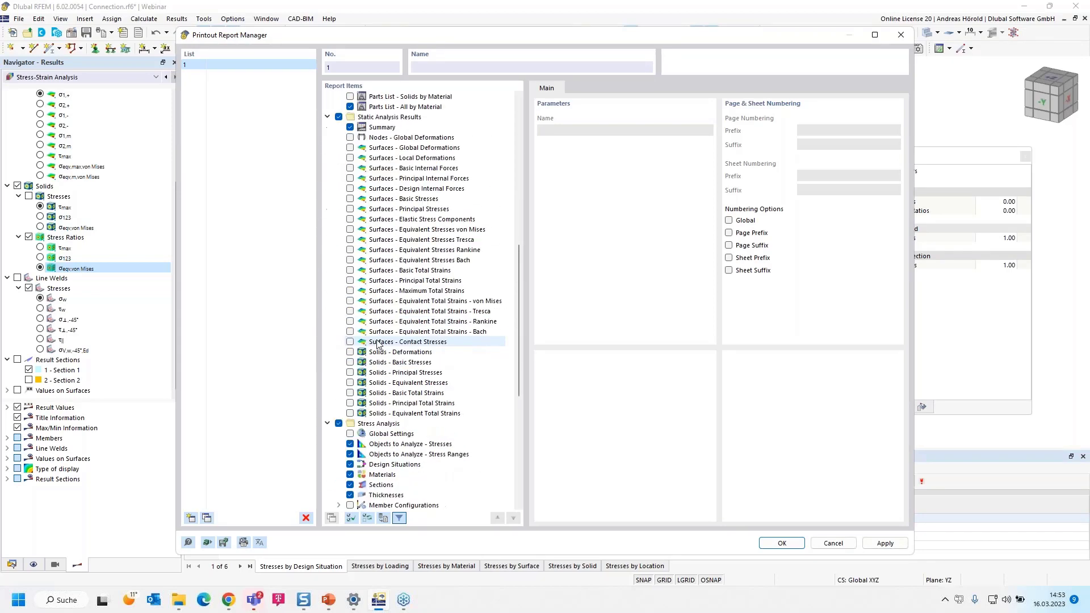
pyautogui.scroll(-8, 379, 343)
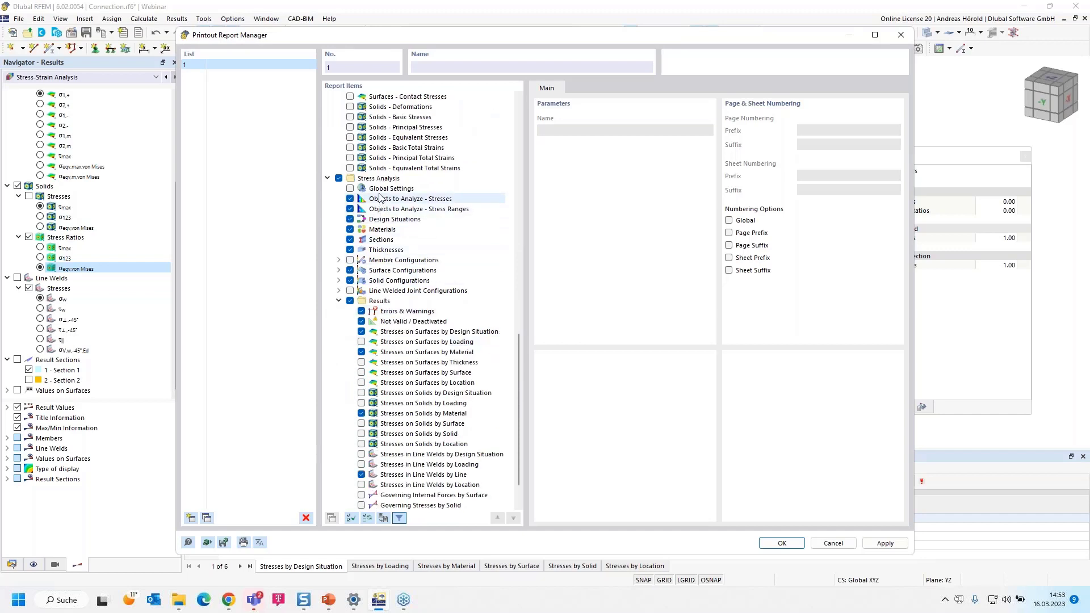
pyautogui.scroll(-2, 363, 326)
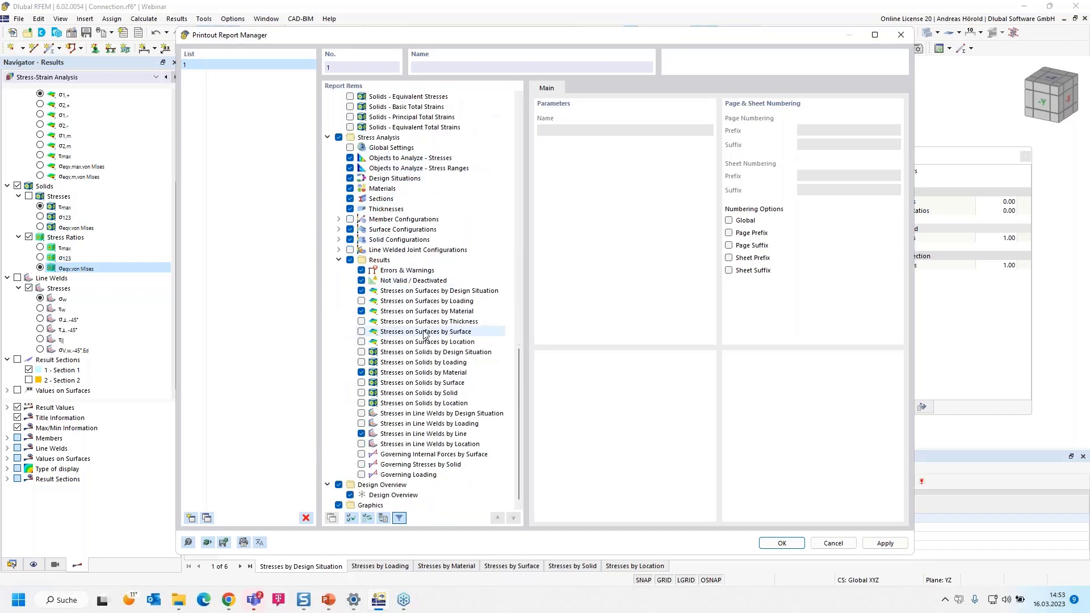
pyautogui.click(361, 291)
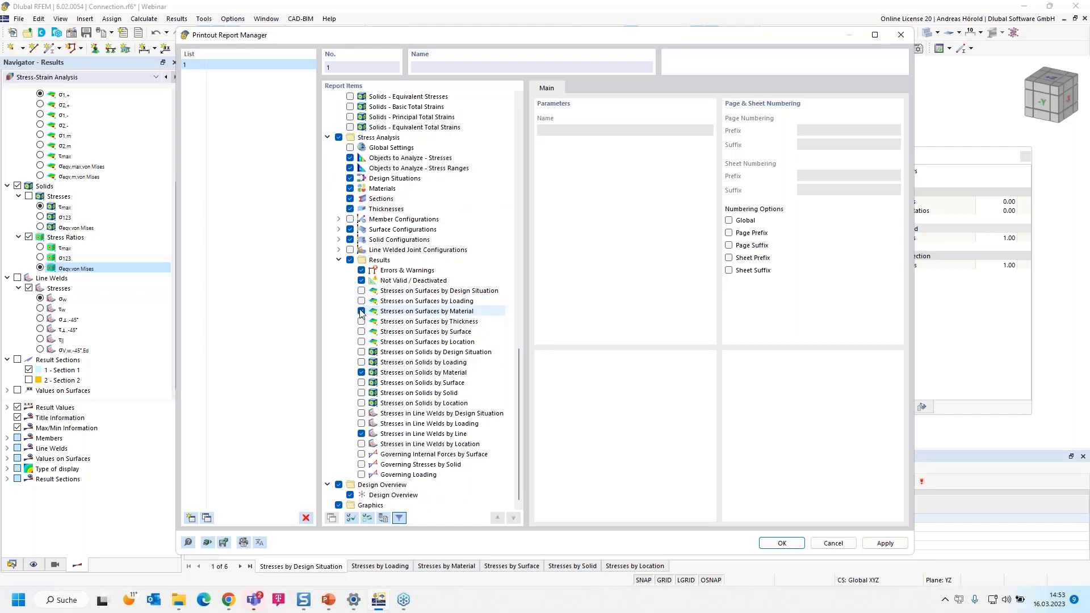
pyautogui.click(361, 312)
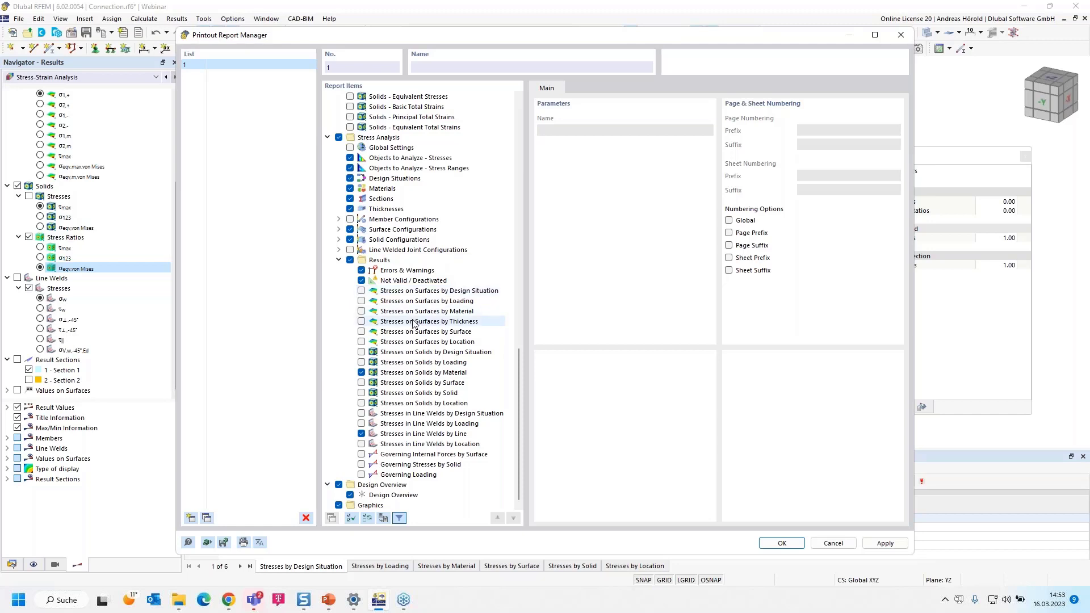
# Include stresses on solids by solid instead of by material, and generate the printout report
pyautogui.click(361, 393)
pyautogui.click(361, 372)
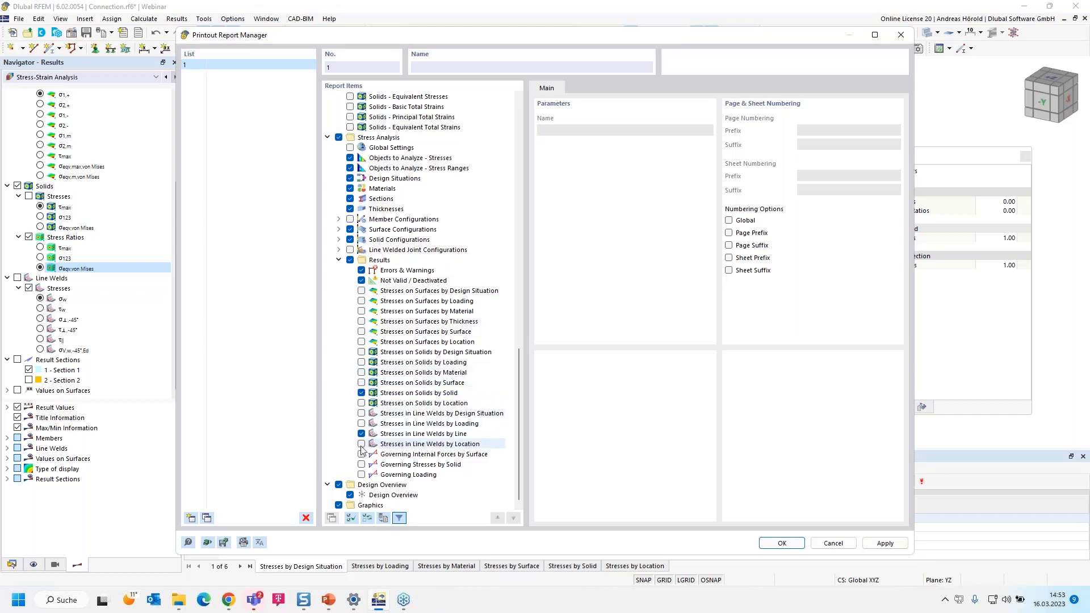
pyautogui.click(781, 545)
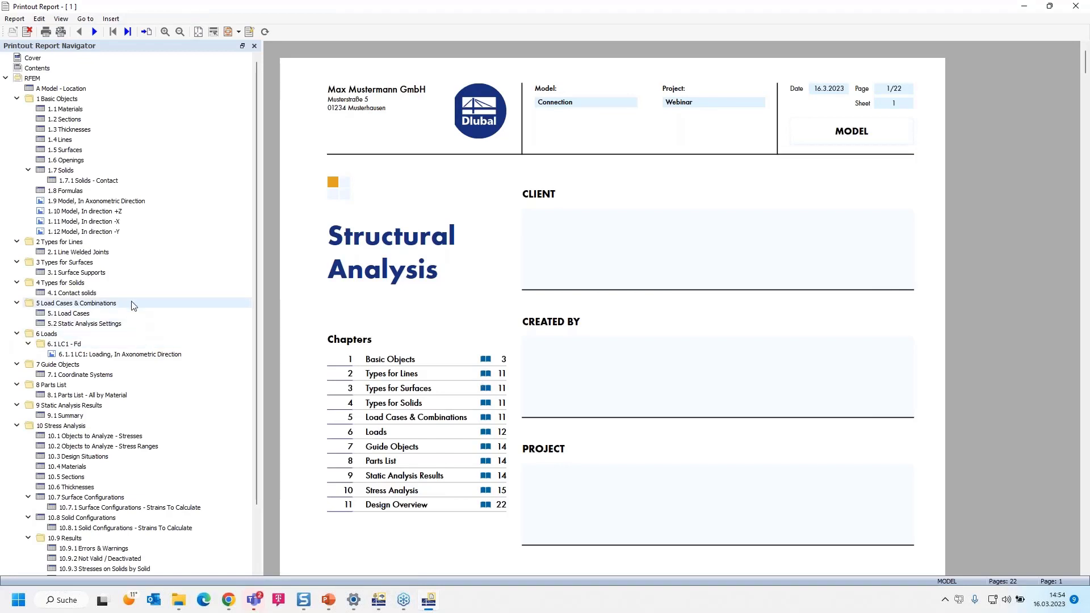
# Review the report's model pictures in the axonometric, +Z, -X and -Y directions
pyautogui.click(84, 202)
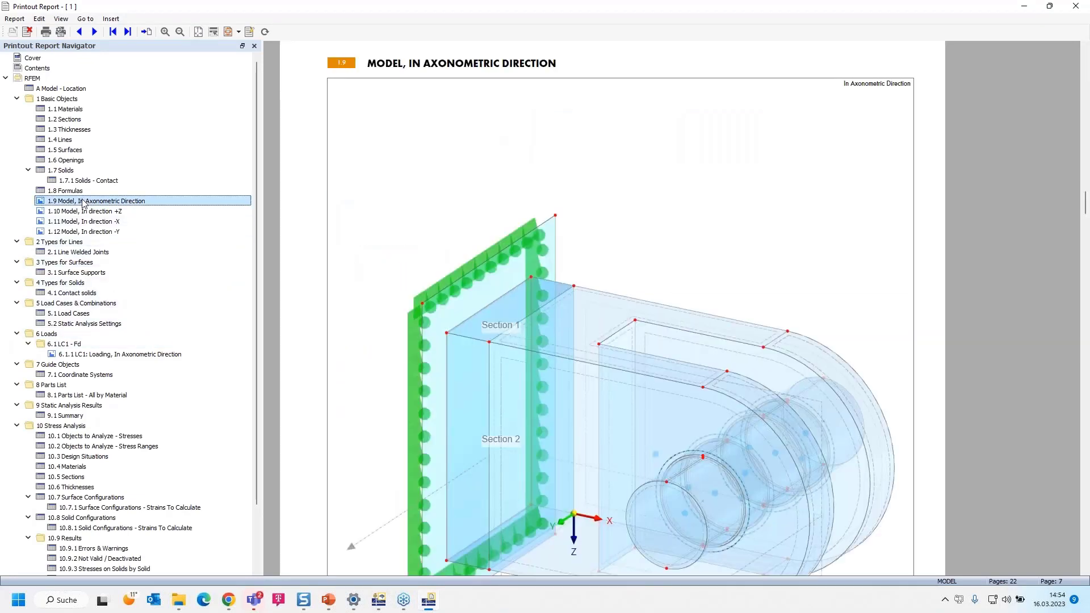
pyautogui.keyDown('ctrl'); pyautogui.scroll(-2, 509, 326); pyautogui.keyUp('ctrl')
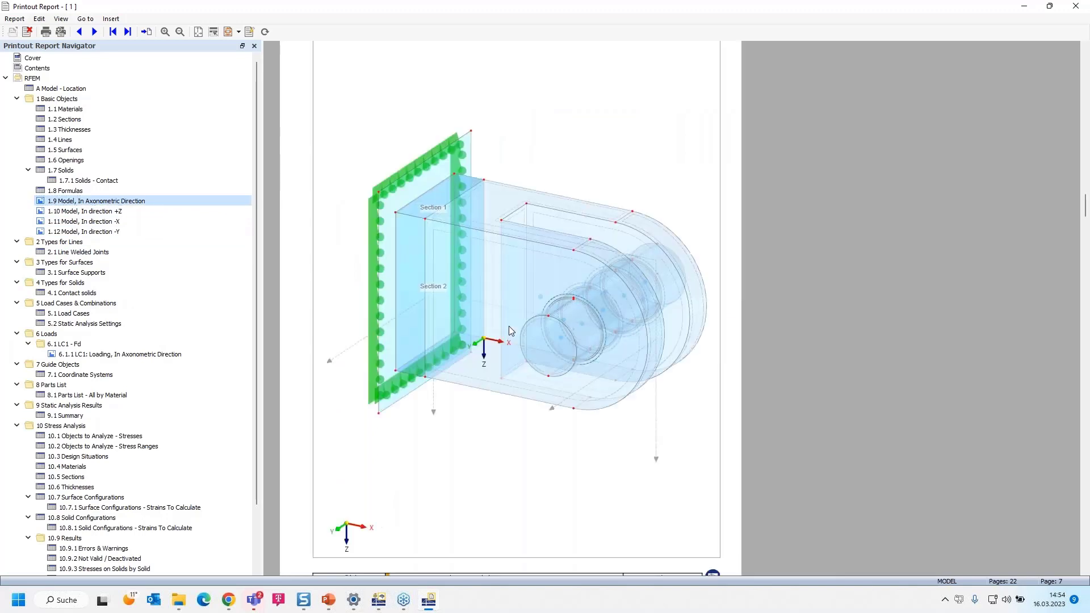
pyautogui.click(90, 212)
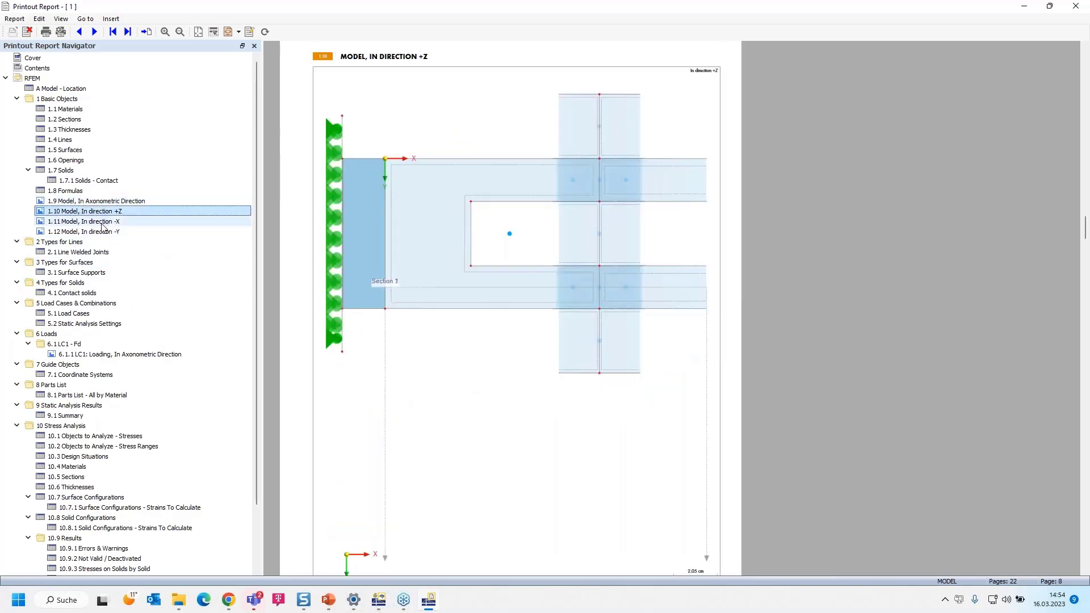
pyautogui.click(102, 223)
pyautogui.click(105, 232)
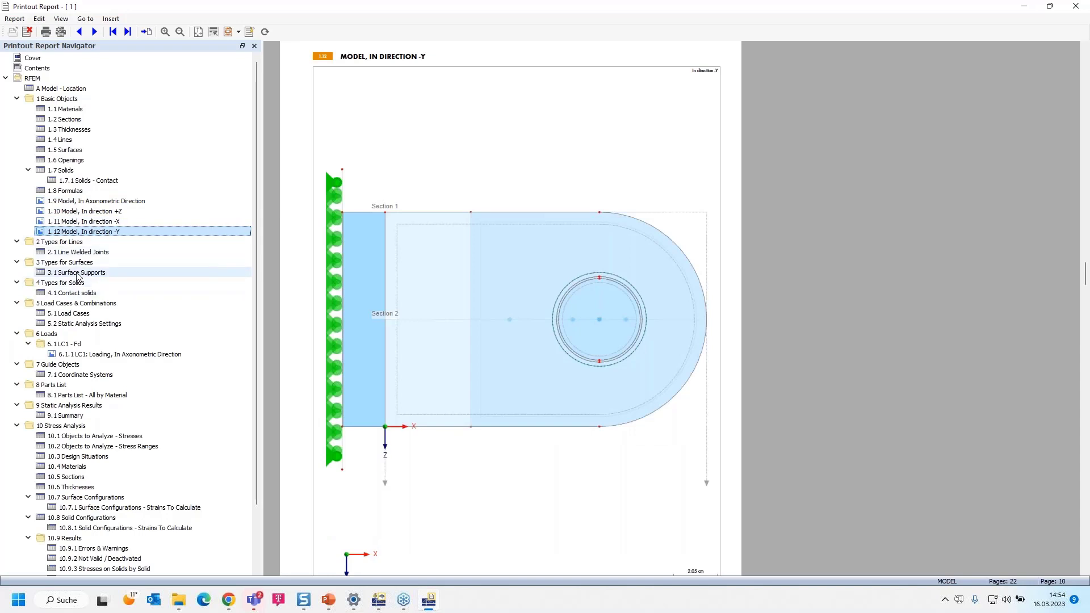
# Examine the report tables for line welded joints, surface supports, contact solids, load cases and static analysis settings
pyautogui.click(85, 252)
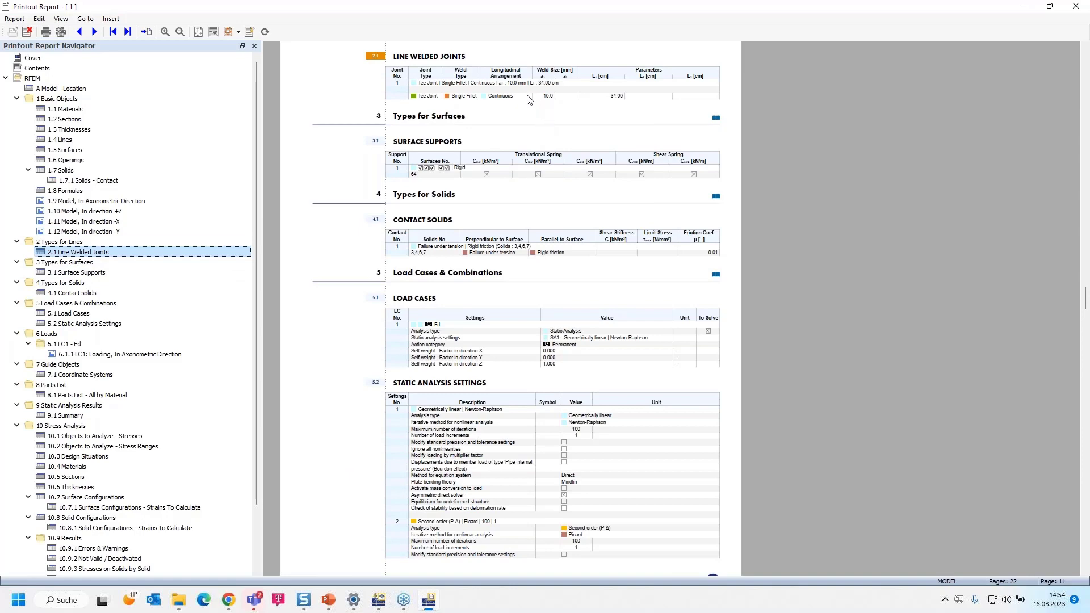
pyautogui.keyDown('ctrl'); pyautogui.scroll(2, 531, 99); pyautogui.keyUp('ctrl')
pyautogui.keyDown('ctrl'); pyautogui.scroll(-2, 698, 218); pyautogui.keyUp('ctrl')
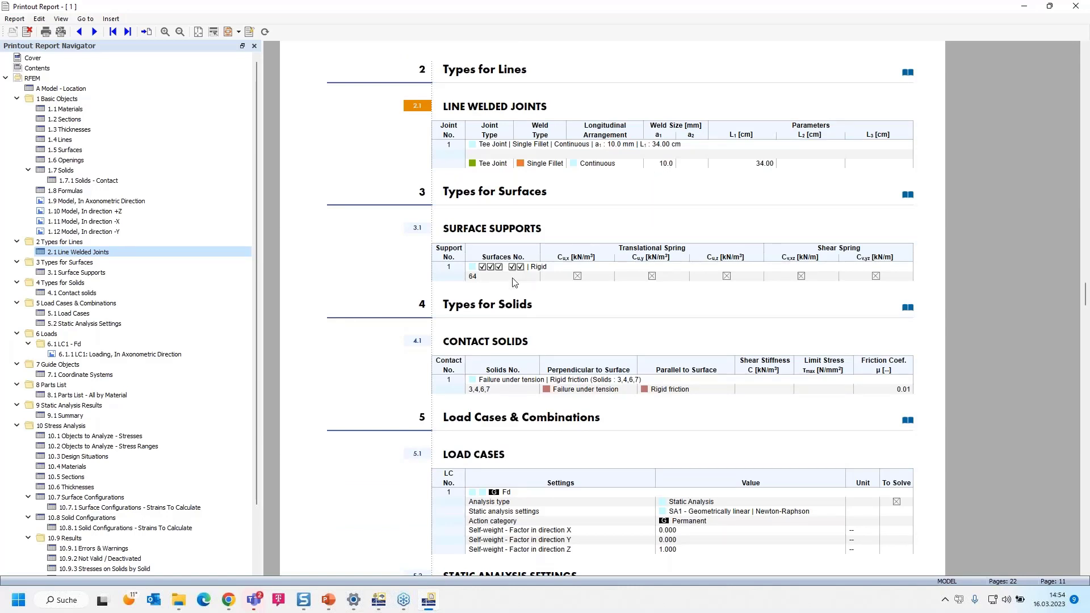
pyautogui.scroll(-1, 504, 280)
pyautogui.scroll(-3, 539, 244)
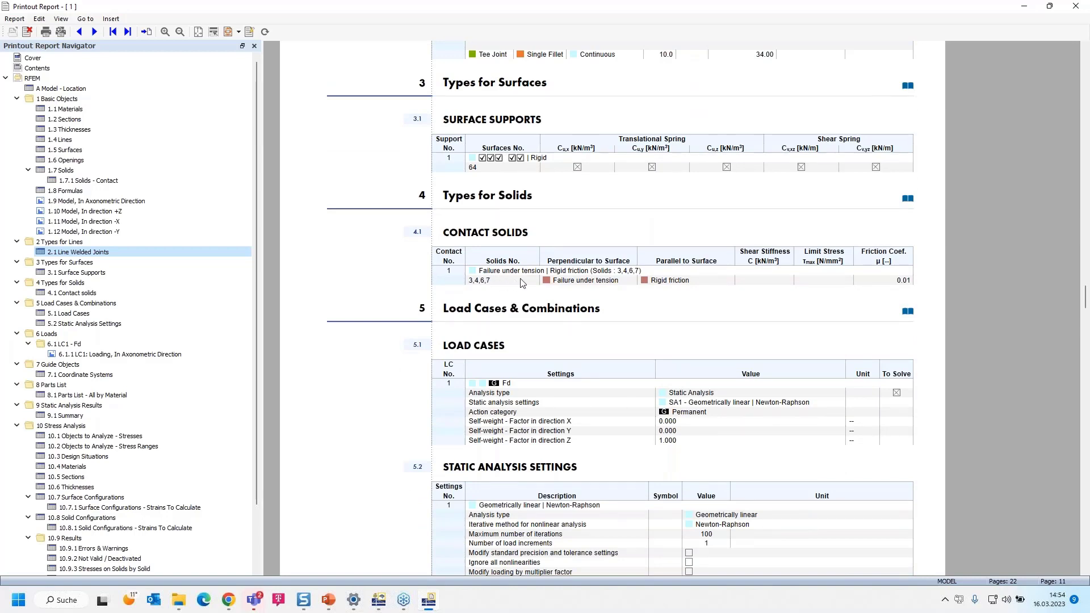
pyautogui.scroll(-3, 523, 282)
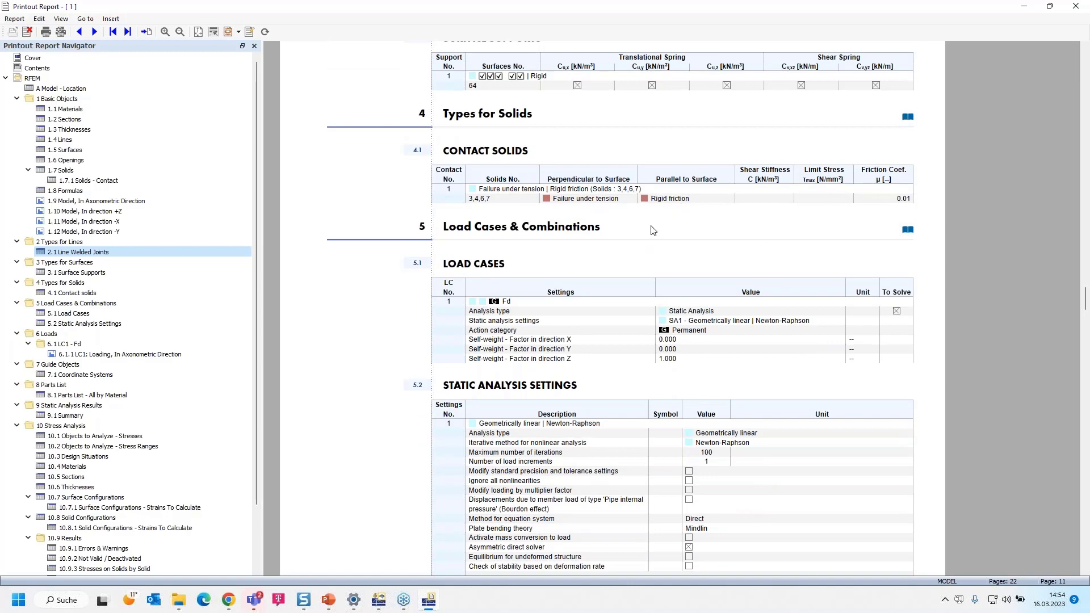
pyautogui.scroll(-15, 653, 230)
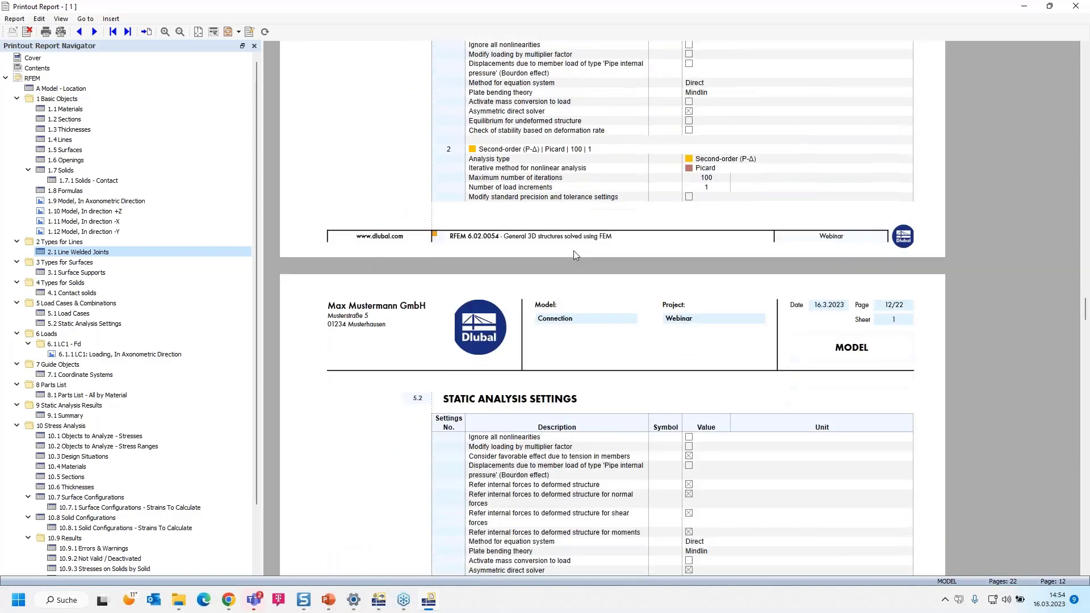
pyautogui.scroll(-2, 573, 251)
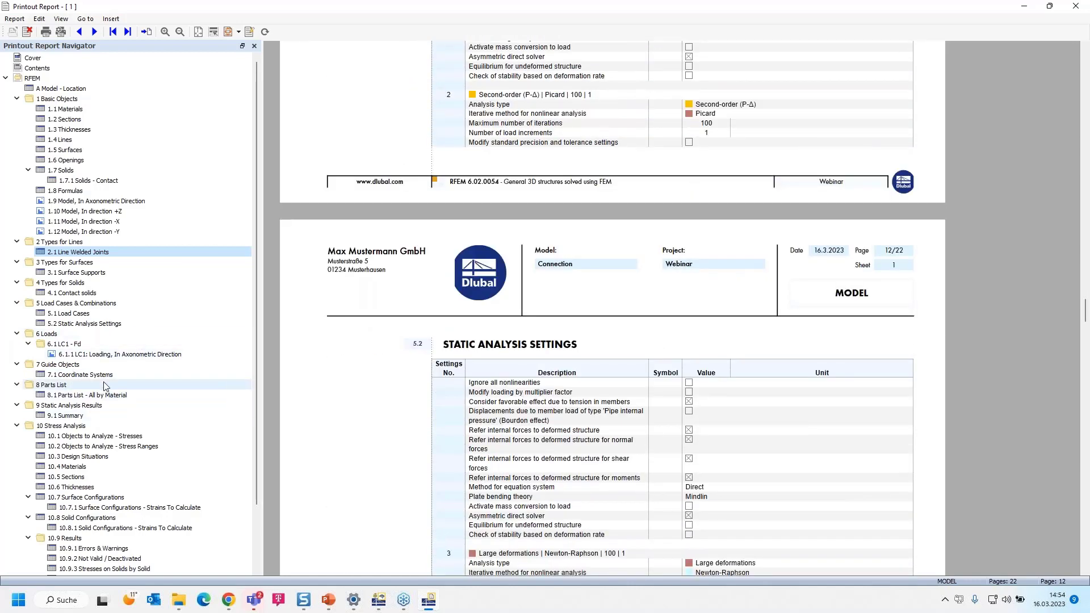
# Inspect the LC1 loading picture in axonometric direction in the report
pyautogui.click(117, 354)
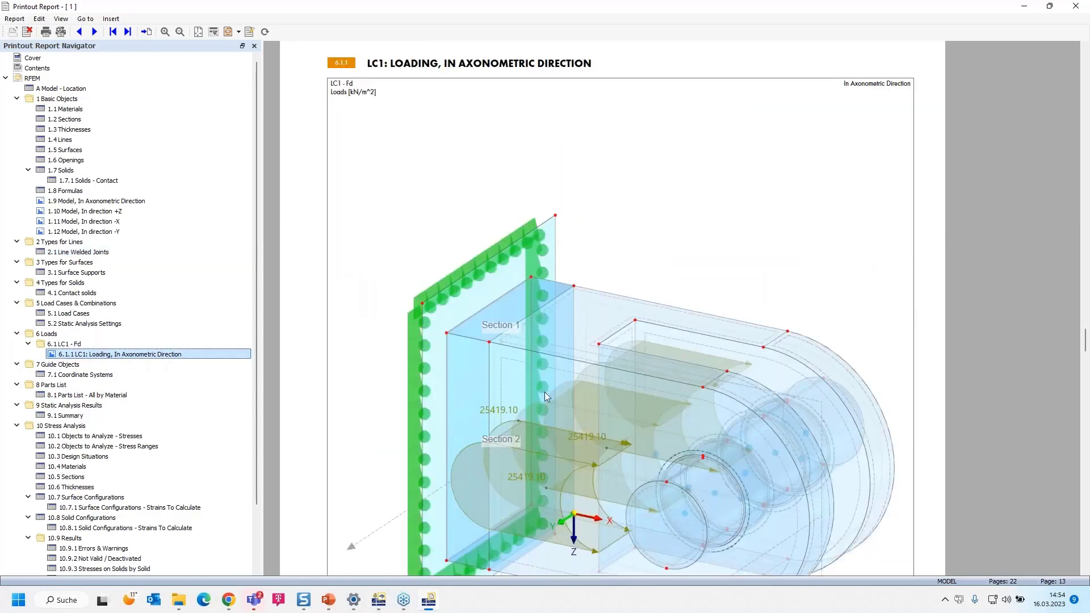
pyautogui.keyDown('ctrl'); pyautogui.scroll(-3, 544, 392); pyautogui.keyUp('ctrl')
pyautogui.keyDown('ctrl'); pyautogui.scroll(3, 545, 396); pyautogui.keyUp('ctrl')
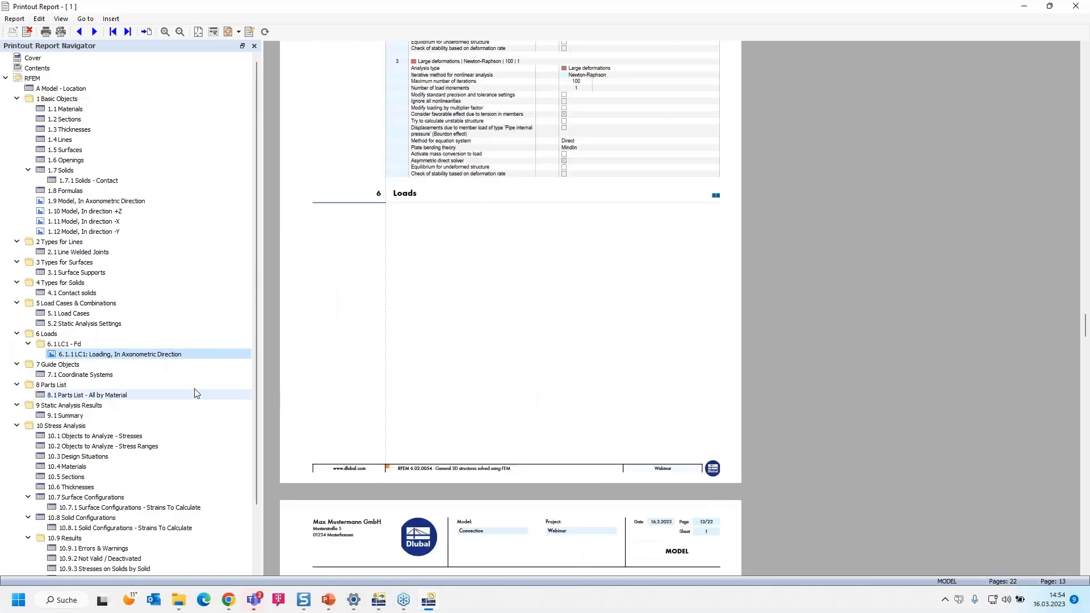
pyautogui.click(108, 356)
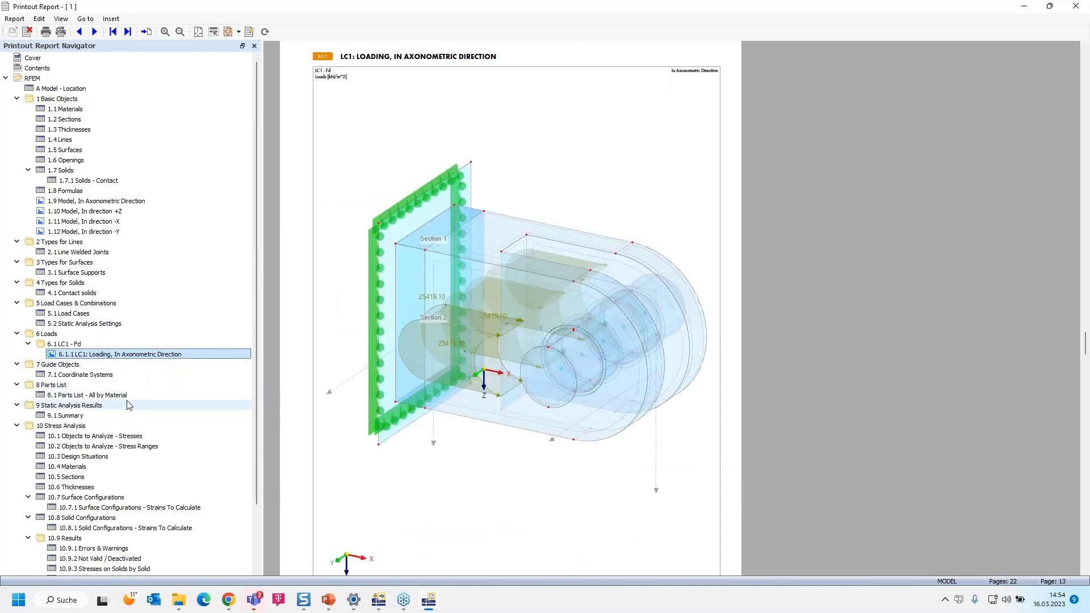
# Examine the report tables of stresses on solids by solid and stresses in line welds by line
pyautogui.scroll(-2, 129, 404)
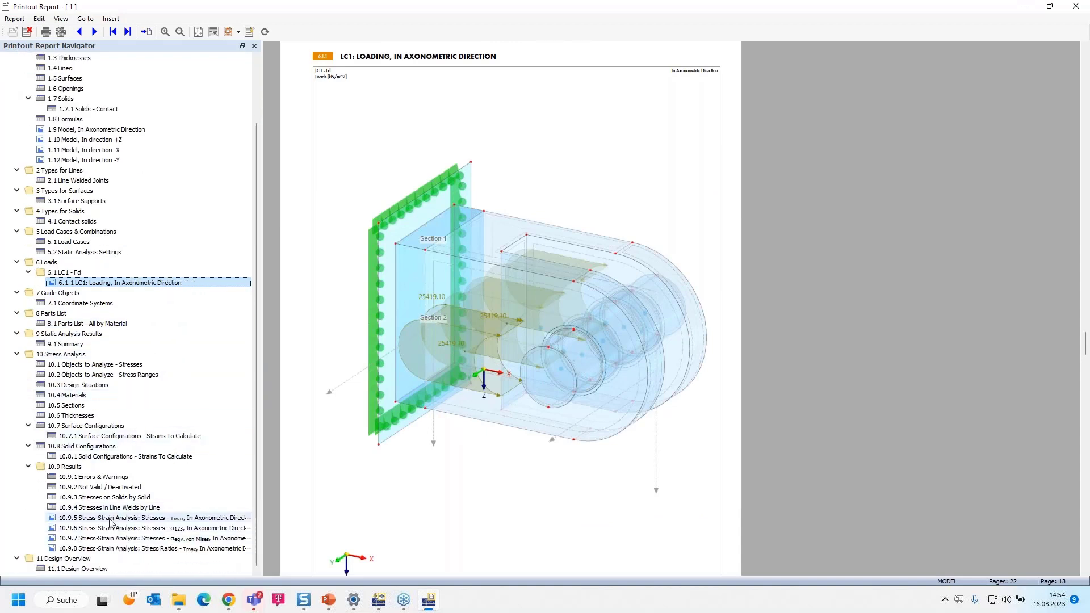
pyautogui.click(115, 498)
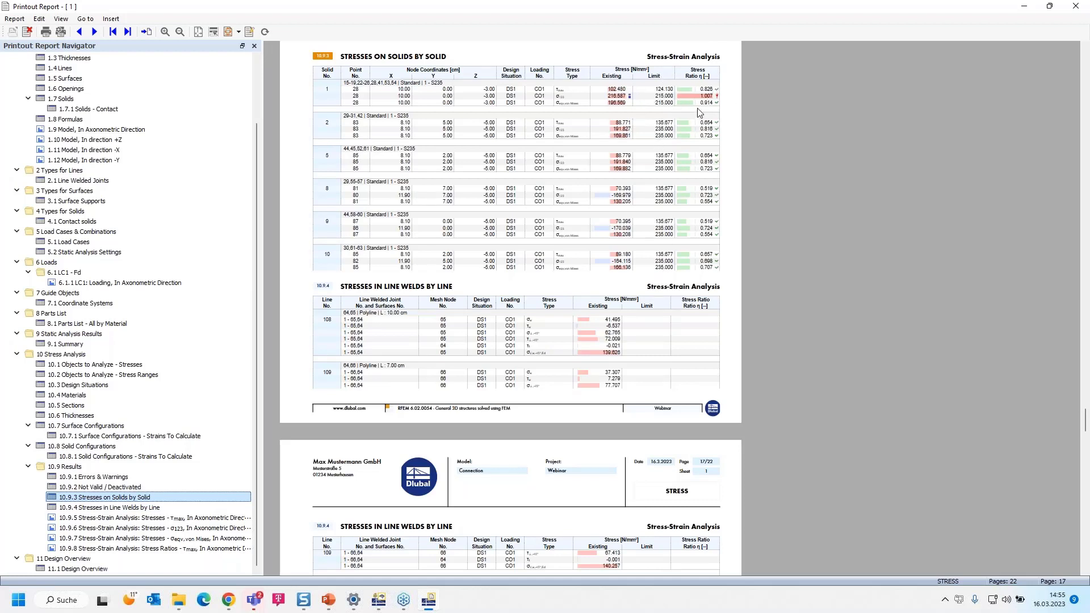
pyautogui.scroll(1, 702, 104)
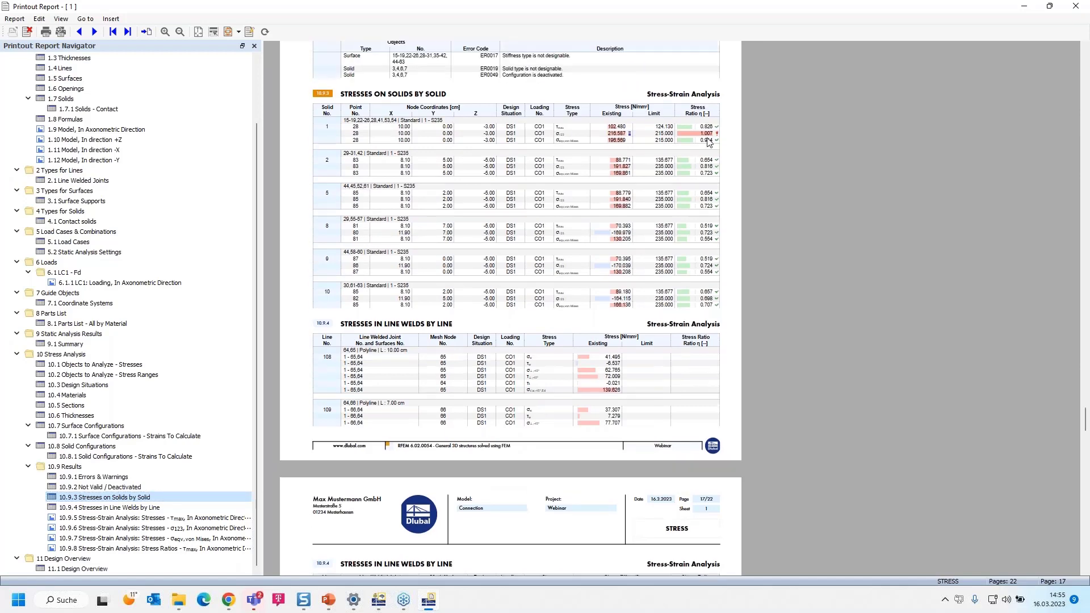
pyautogui.scroll(1, 708, 144)
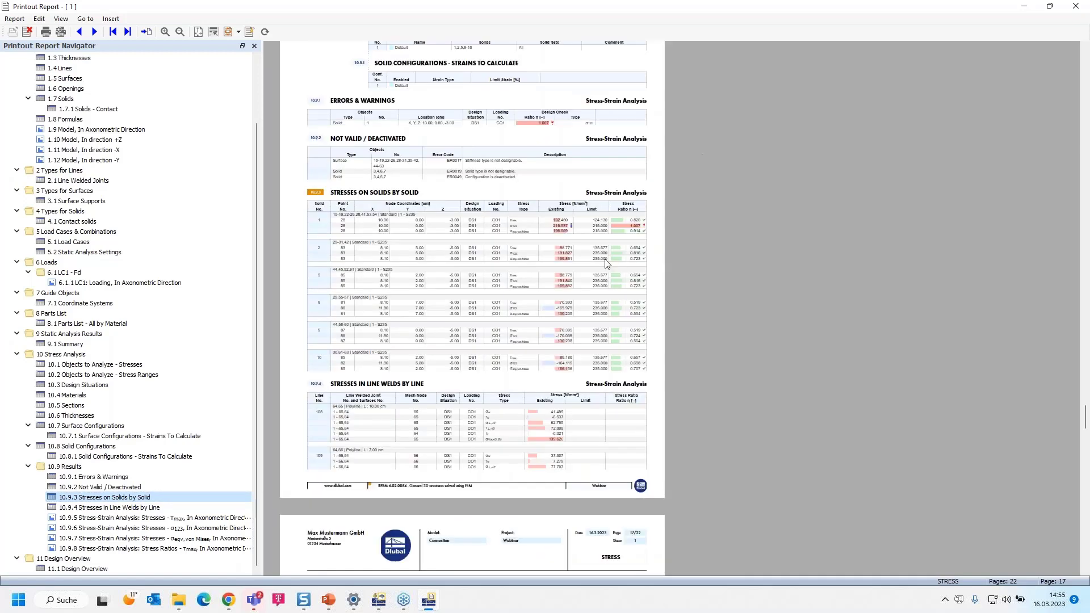
pyautogui.keyDown('ctrl'); pyautogui.scroll(1, 629, 221); pyautogui.keyUp('ctrl')
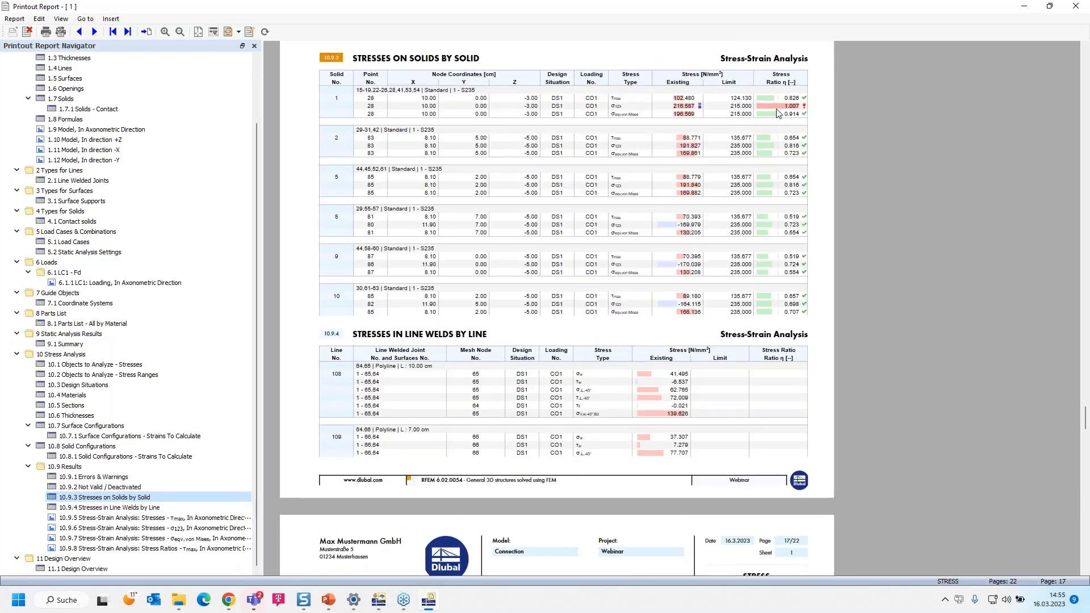
pyautogui.scroll(-10, 413, 393)
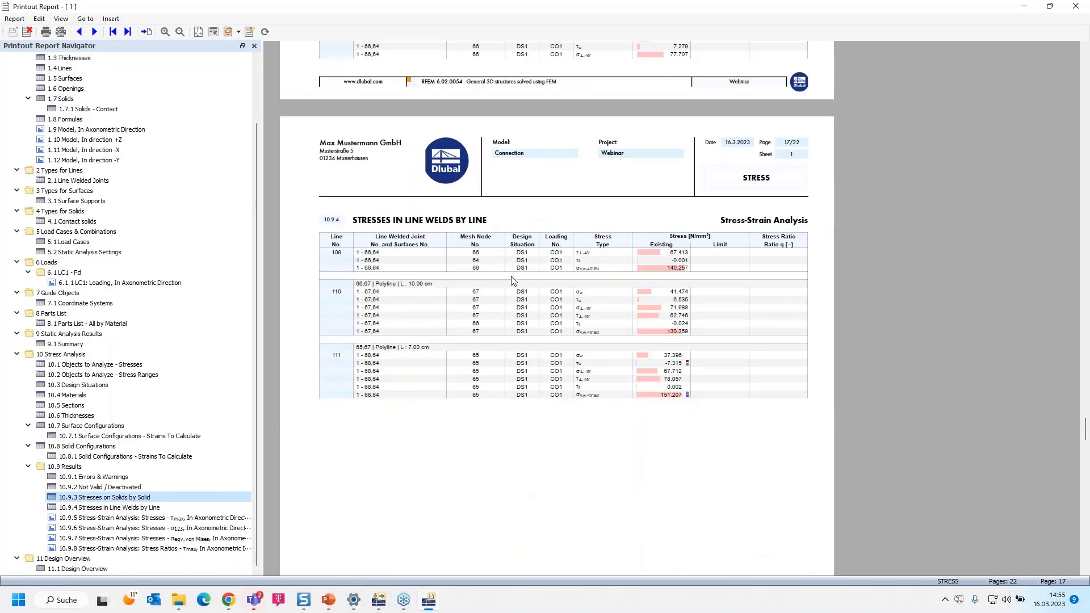
pyautogui.scroll(-2, 547, 272)
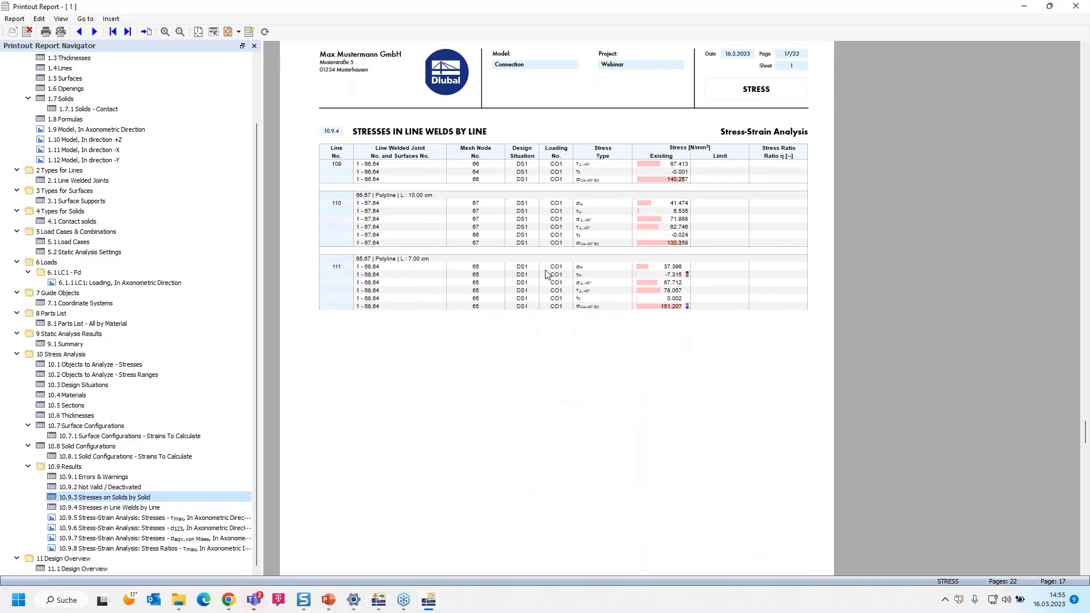
pyautogui.scroll(-10, 547, 274)
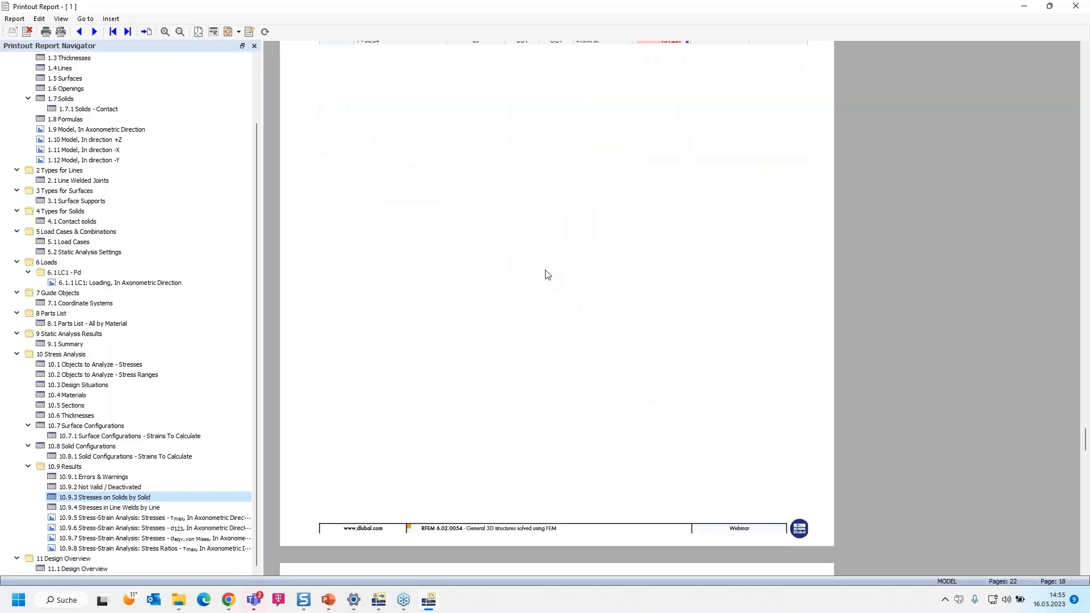
# Review the report's solid stress pictures for τmax, σ123 and σeqv,von Mises and the τmax stress ratio picture
pyautogui.scroll(-15, 547, 274)
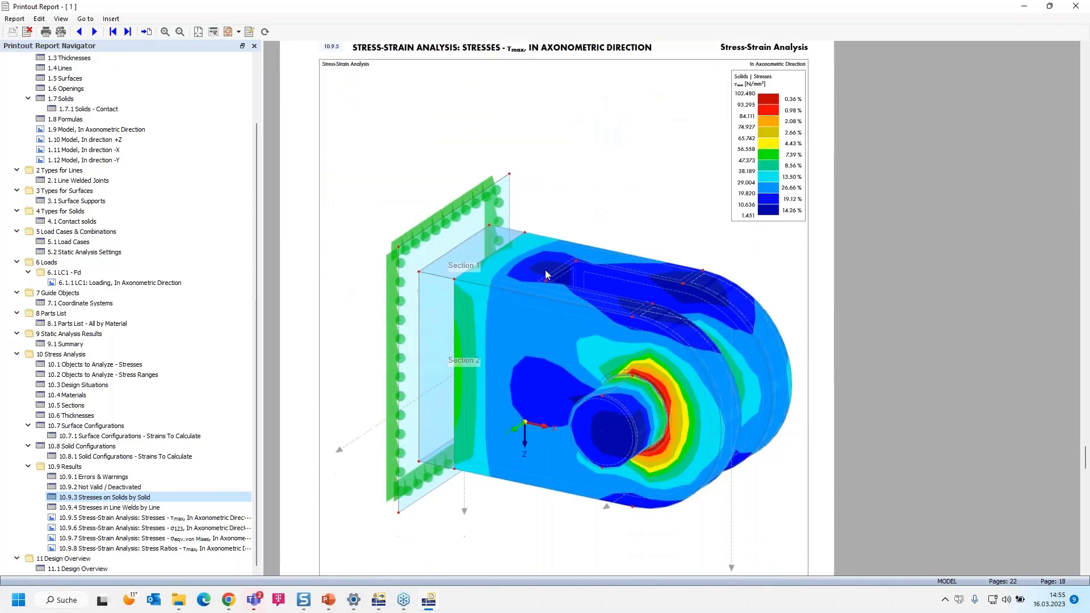
pyautogui.scroll(-15, 547, 274)
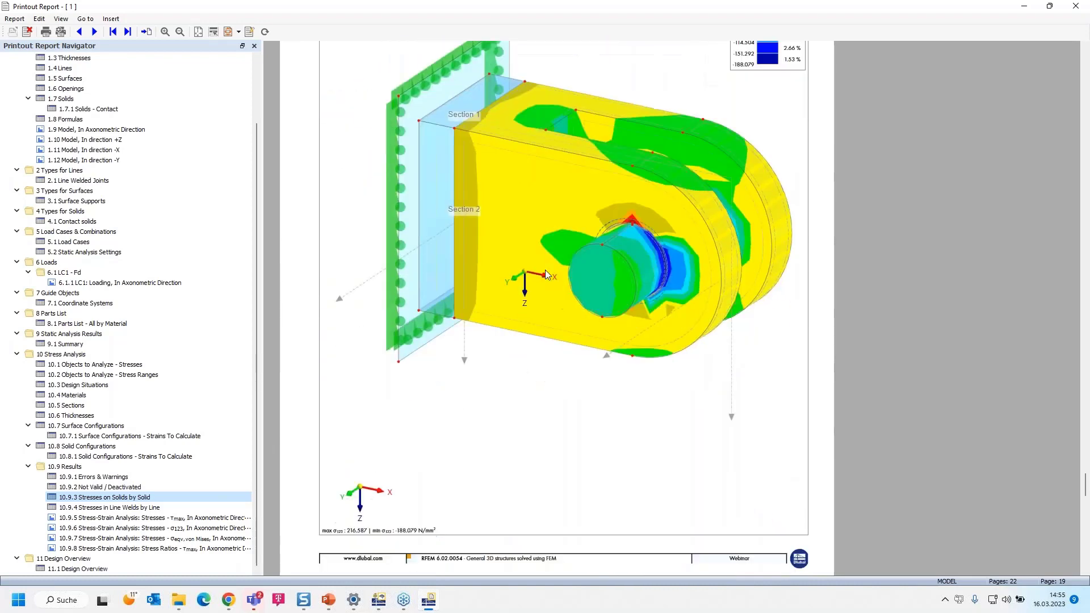
pyautogui.scroll(-15, 547, 274)
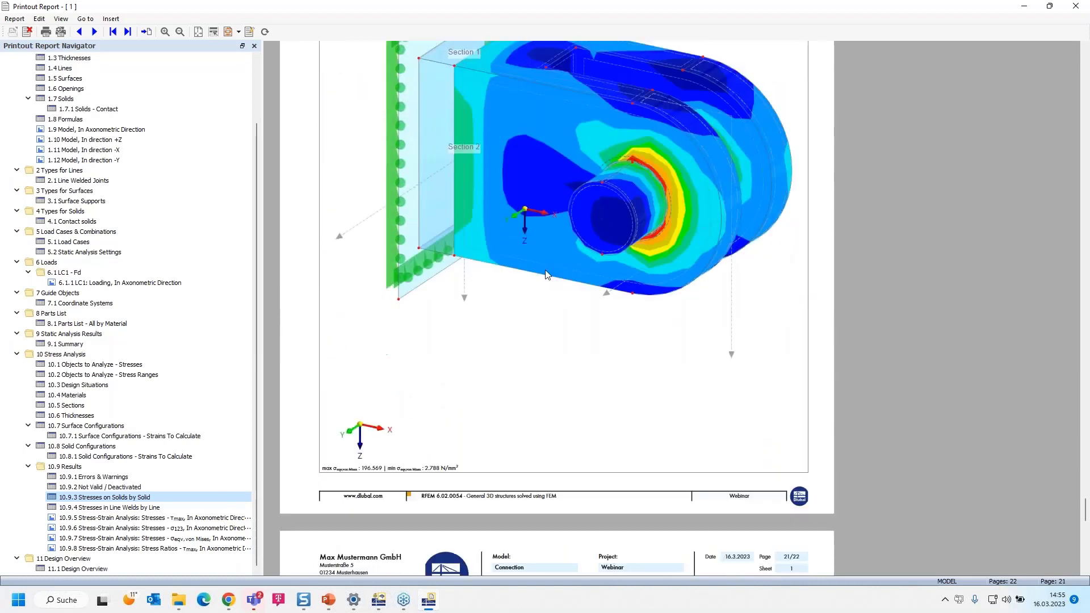
pyautogui.scroll(-8, 546, 275)
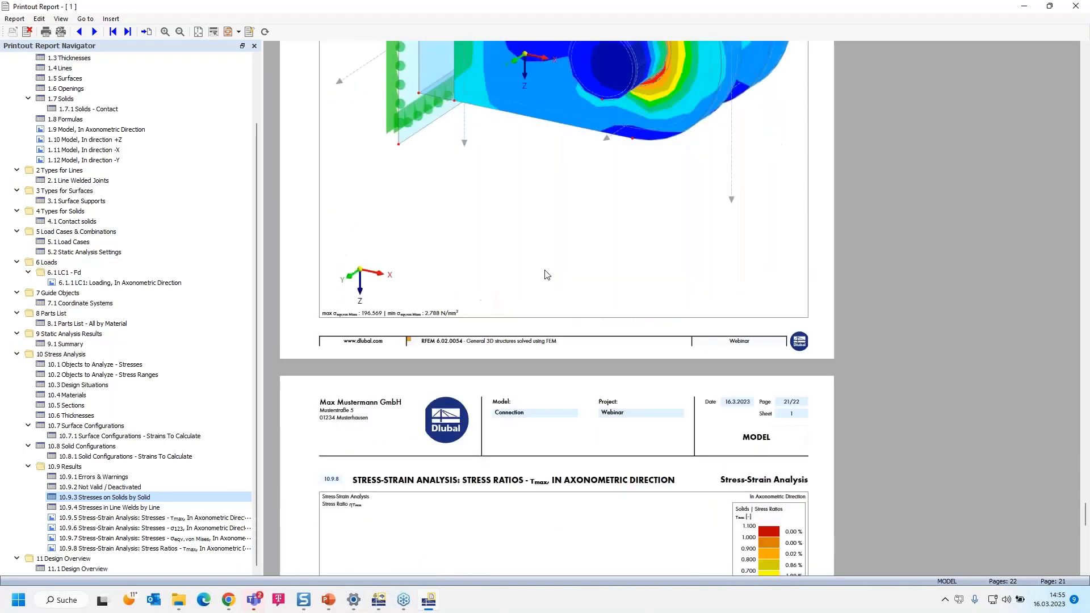
pyautogui.scroll(-4, 547, 274)
pyautogui.keyDown('ctrl'); pyautogui.scroll(-1, 547, 275); pyautogui.keyUp('ctrl')
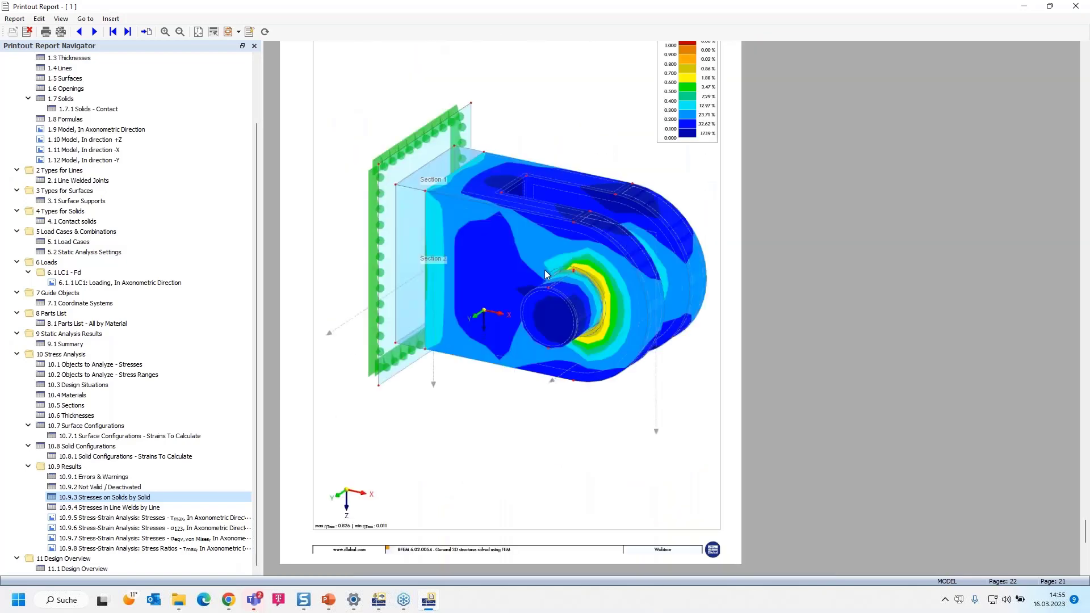
pyautogui.scroll(1, 547, 275)
pyautogui.scroll(1, 546, 274)
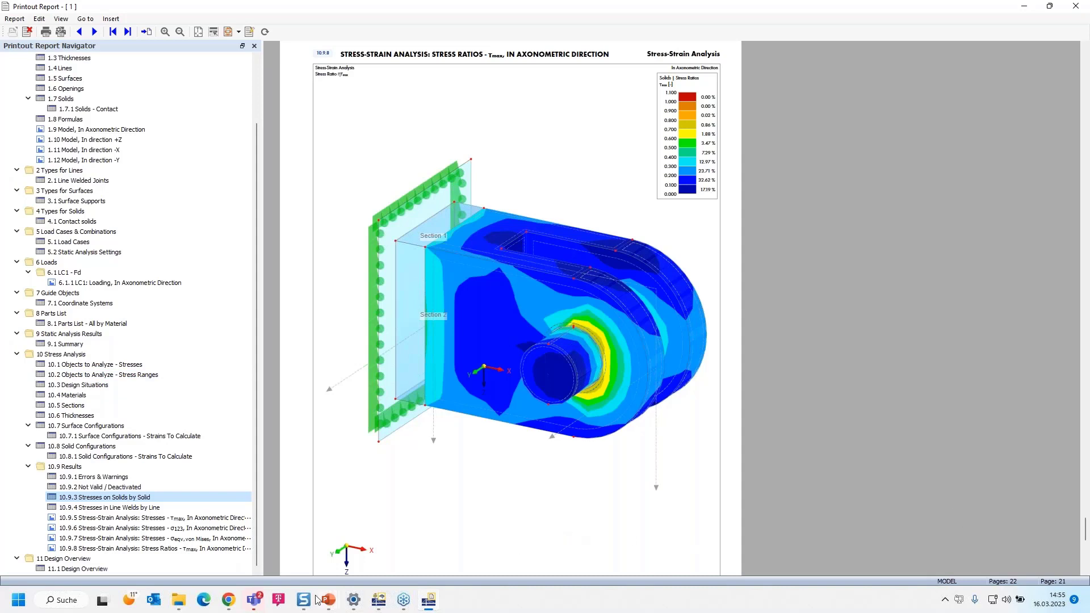
# Bring up the Dlubal website in Chrome and switch to the PowerPoint presentation
pyautogui.click(229, 600)
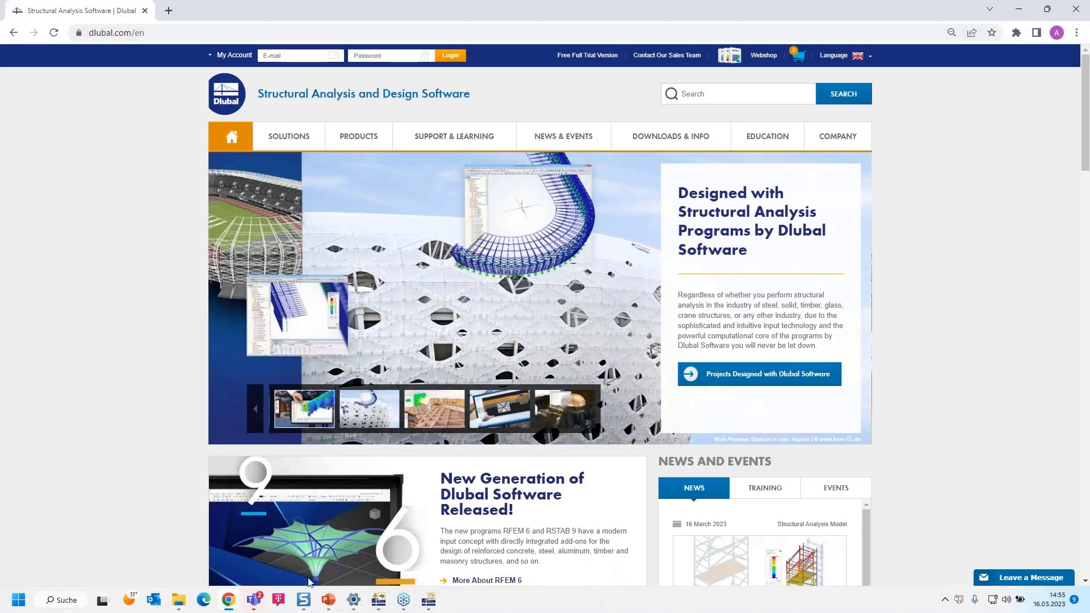
pyautogui.moveTo(328, 600)
pyautogui.click(332, 561)
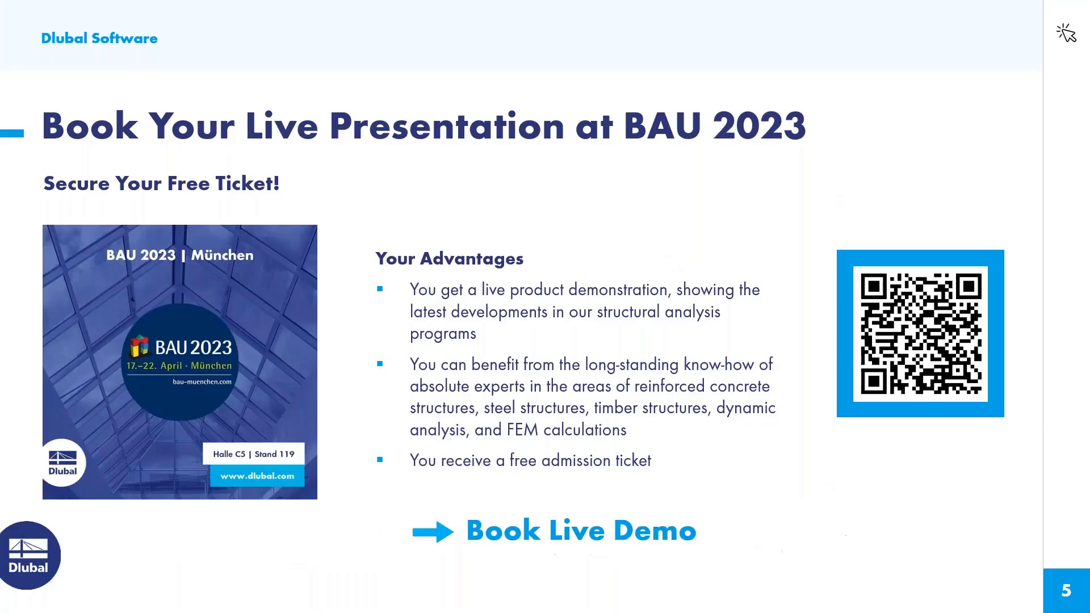